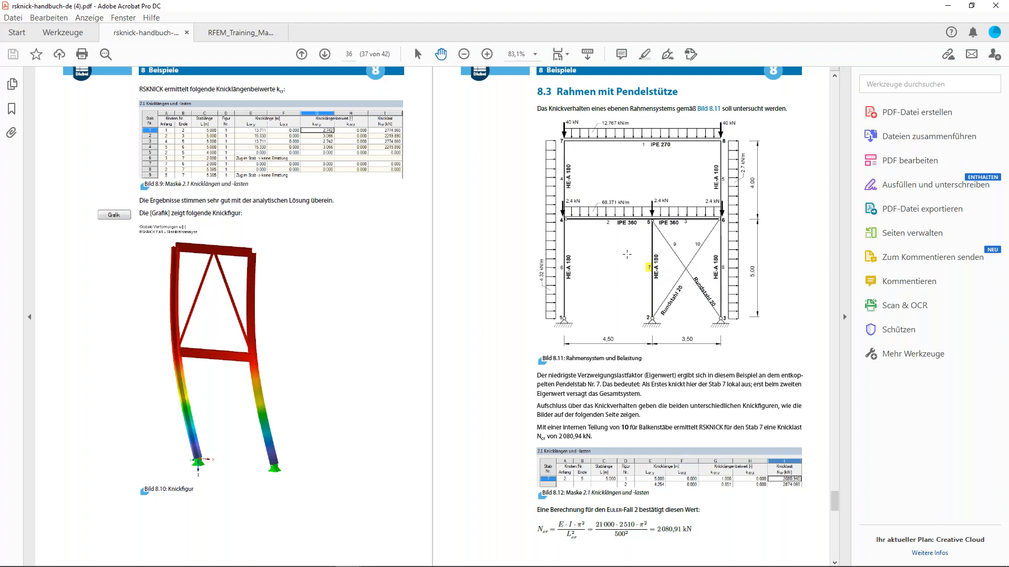
Step: Review the frame example in section 8.3 of the manual and its two buckling shape figures
{"action": "scroll", "coordinate": [433, 403], "scroll_direction": "down", "scroll_amount": 5}
{"action": "scroll", "coordinate": [433, 403], "scroll_direction": "down", "scroll_amount": 15}
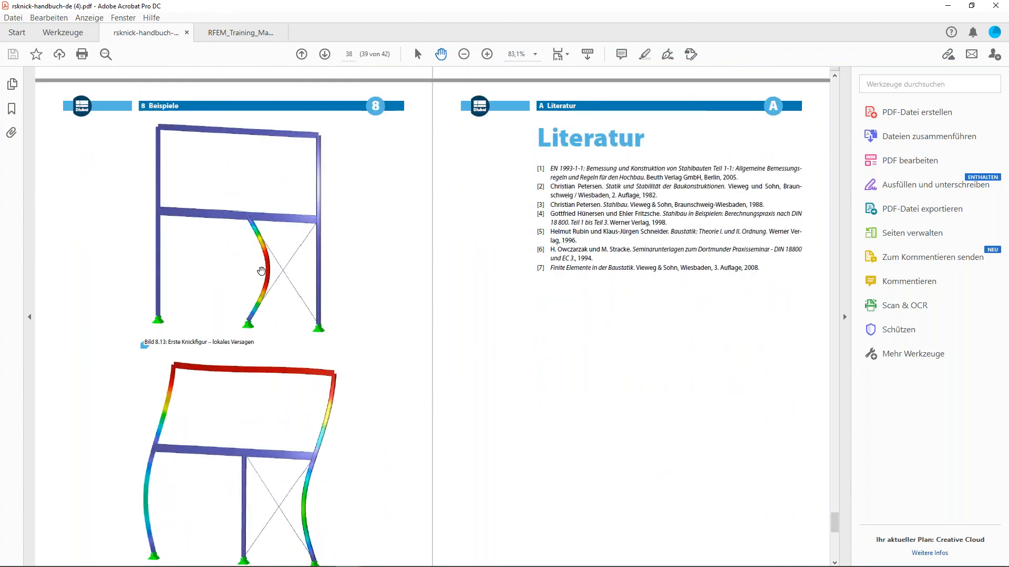
{"action": "scroll", "coordinate": [233, 315], "scroll_direction": "down", "scroll_amount": 2}
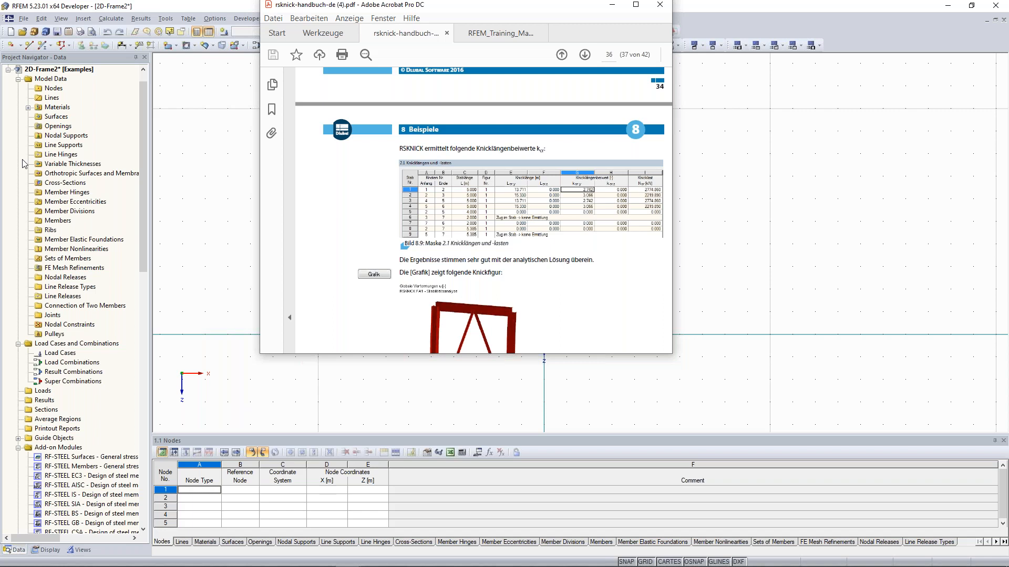
Step: Start a new single beam member and pick the rolled section HEA 180 for its new cross-section
{"action": "middle_click_drag", "start_coordinate": [440, 224], "coordinate": [318, 192]}
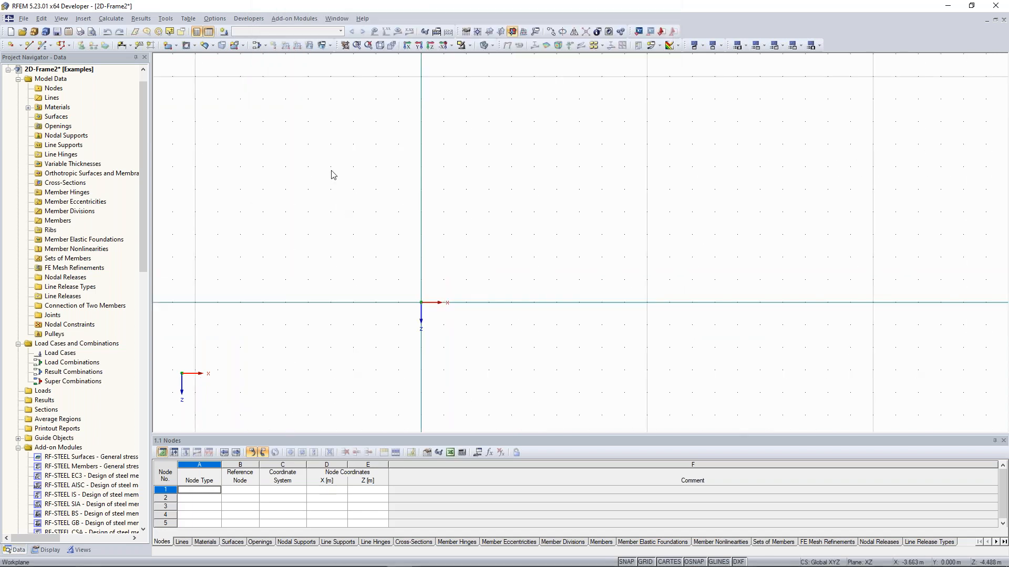
{"action": "left_click", "coordinate": [41, 48]}
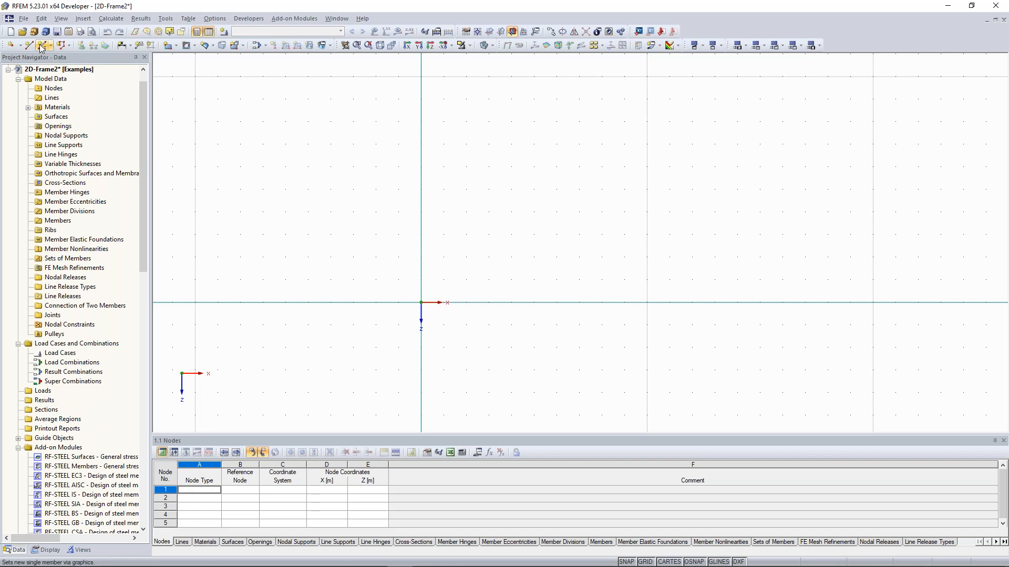
{"action": "left_click", "coordinate": [41, 47]}
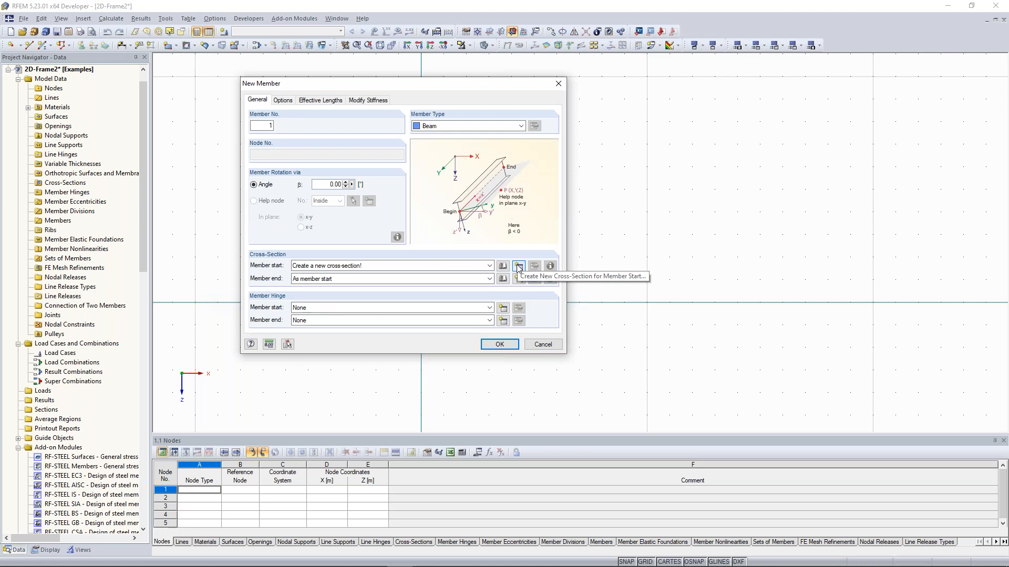
{"action": "left_click", "coordinate": [518, 267]}
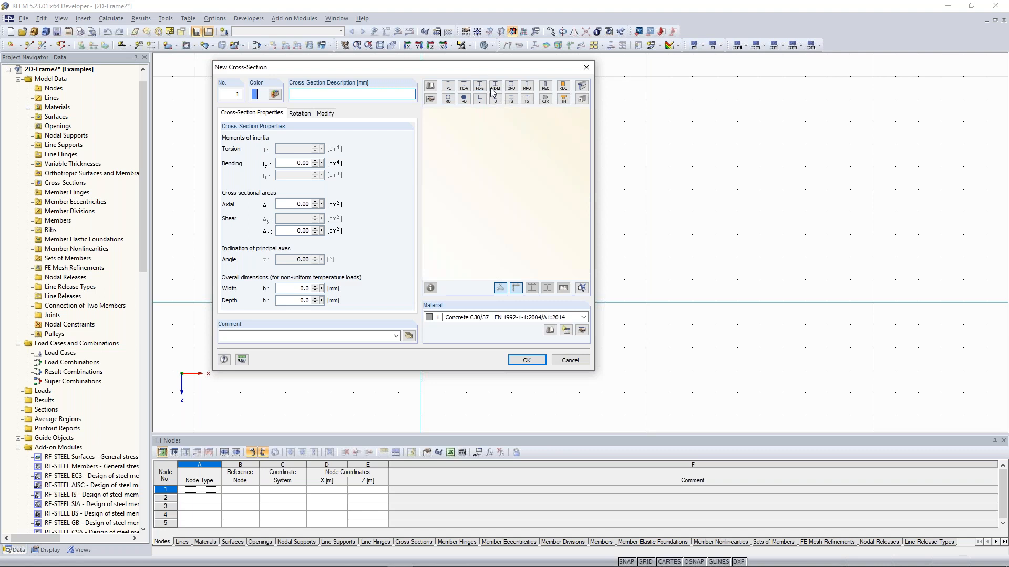
{"action": "left_click", "coordinate": [464, 89]}
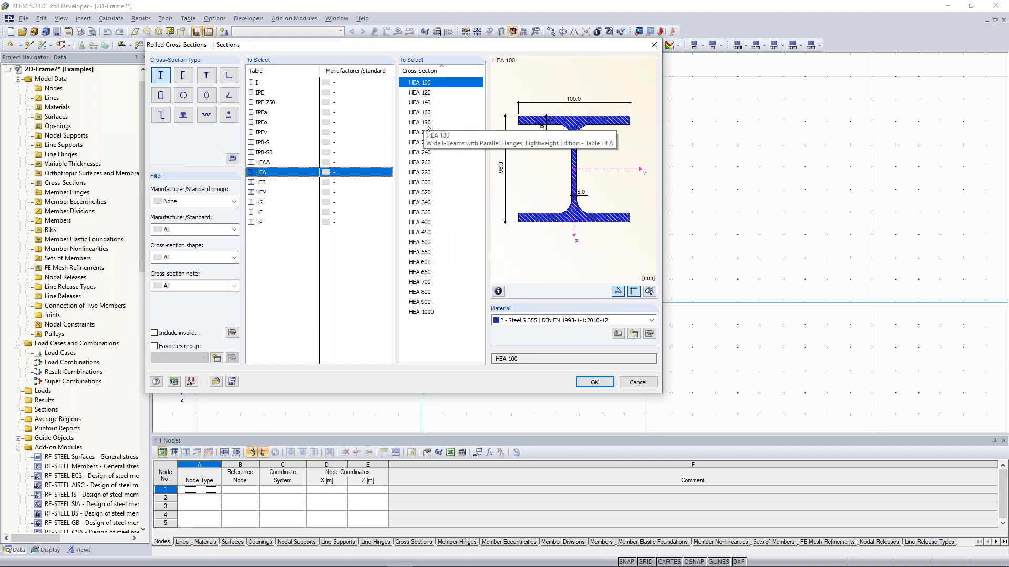
{"action": "left_click", "coordinate": [425, 124]}
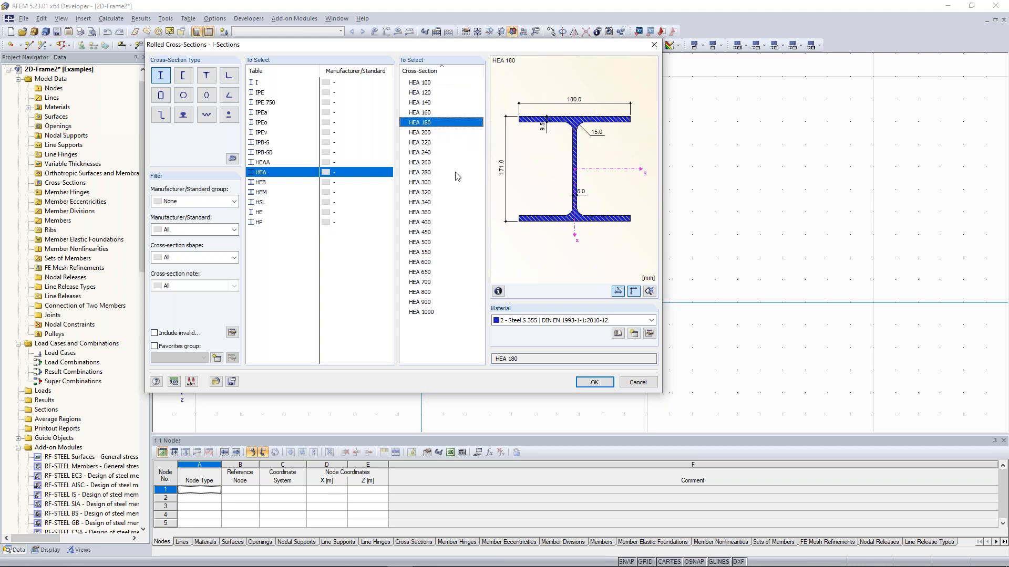
{"action": "left_click", "coordinate": [560, 321]}
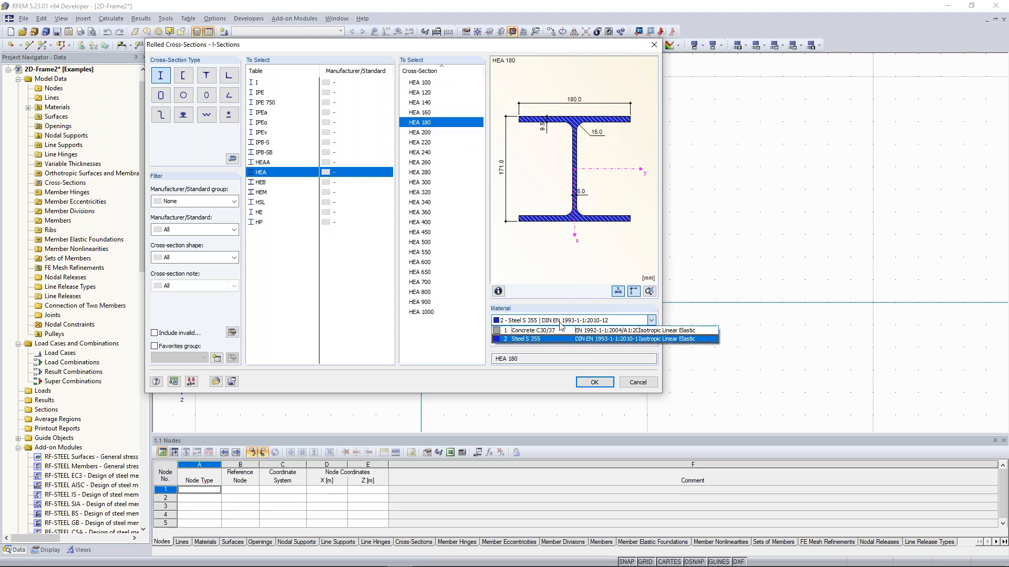
{"action": "left_click", "coordinate": [548, 320]}
{"action": "left_click", "coordinate": [532, 321]}
{"action": "left_click", "coordinate": [533, 322]}
{"action": "left_click", "coordinate": [532, 323]}
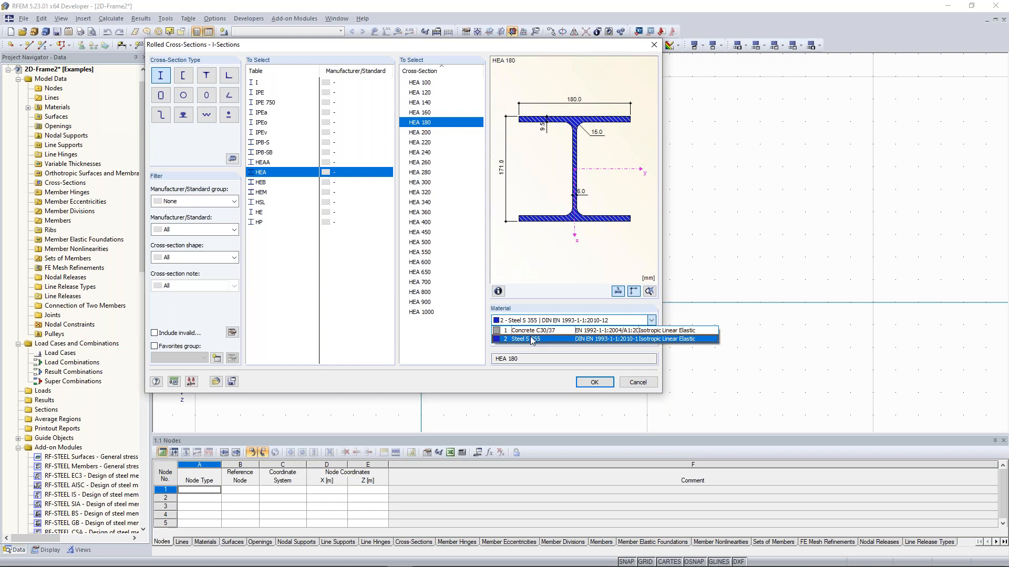
{"action": "left_click", "coordinate": [560, 321]}
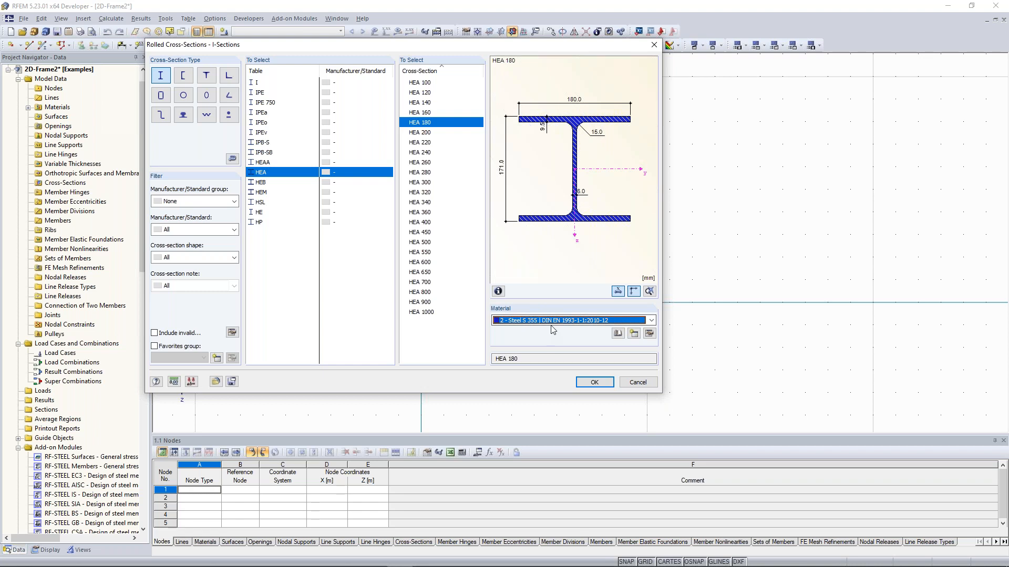
Step: Edit the HEA 180 section's material and select Steel S 235 in the material library
{"action": "left_click", "coordinate": [649, 335]}
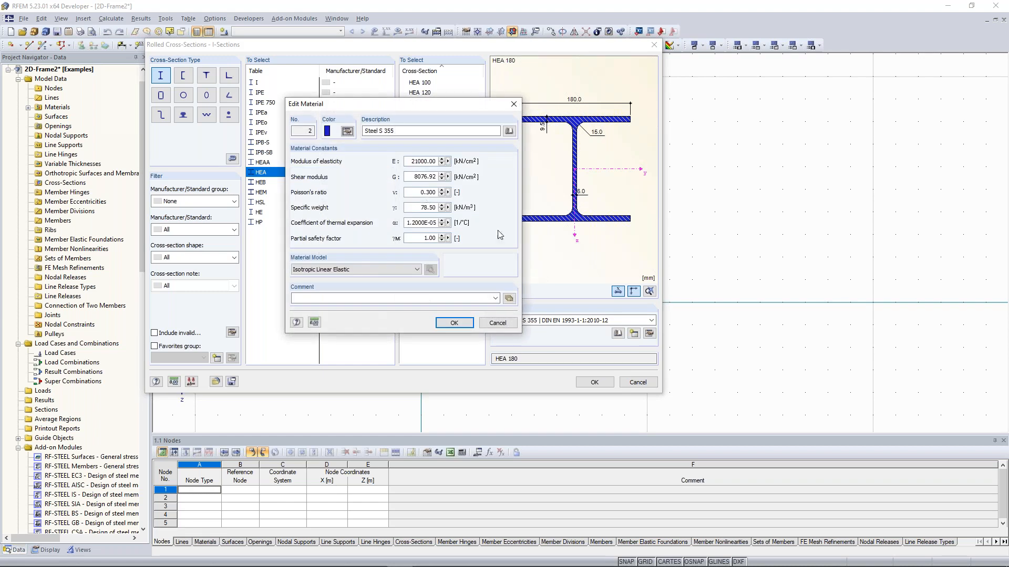
{"action": "left_click_drag", "start_coordinate": [429, 109], "coordinate": [724, 119]}
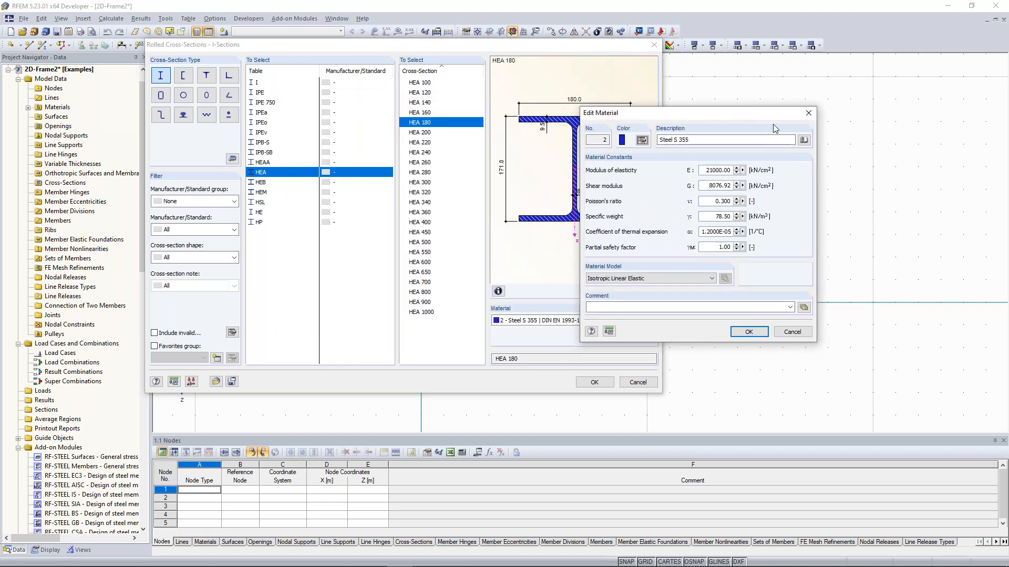
{"action": "left_click", "coordinate": [804, 140]}
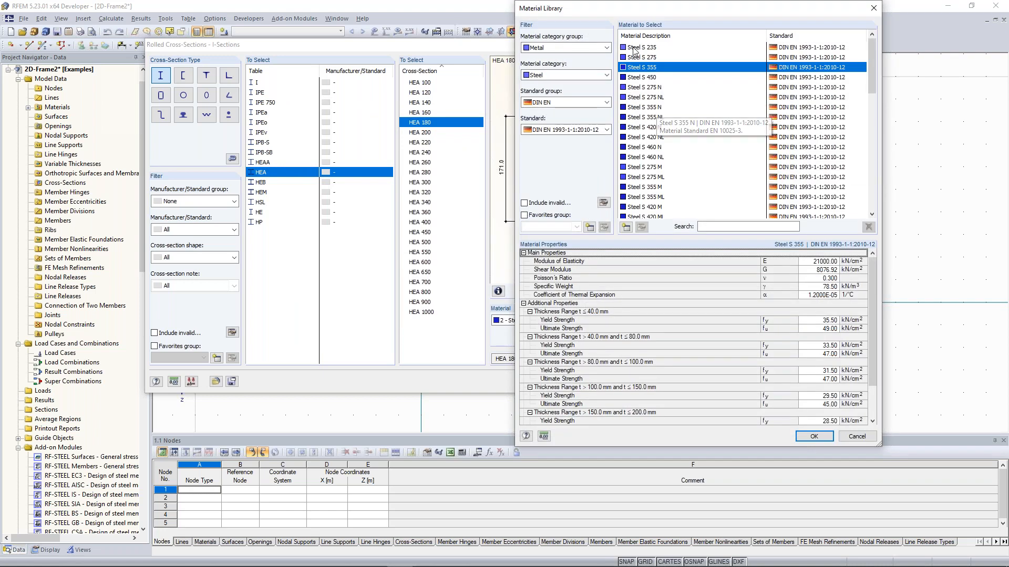
{"action": "left_click_drag", "start_coordinate": [640, 10], "coordinate": [576, 15]}
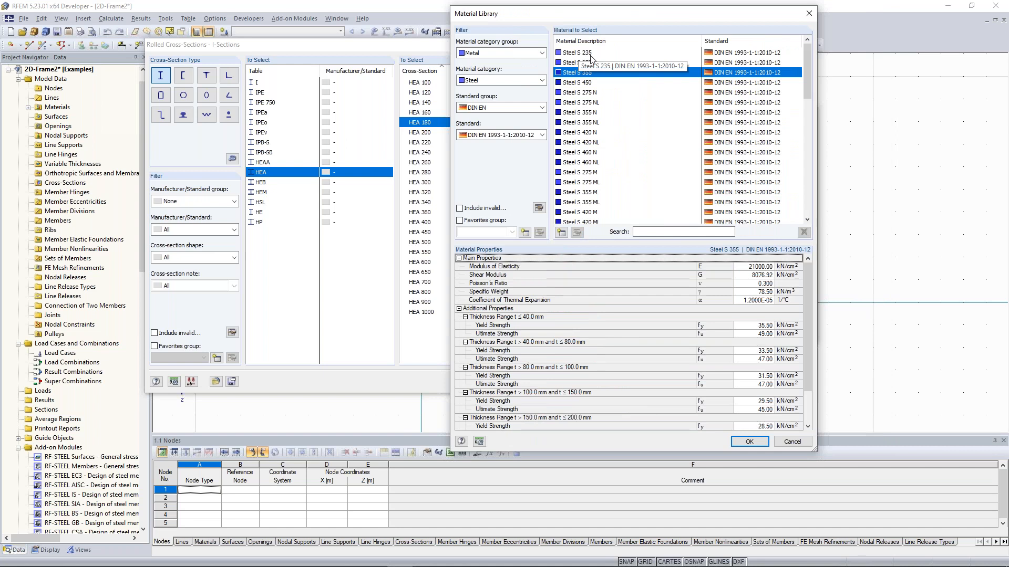
{"action": "left_click", "coordinate": [590, 55]}
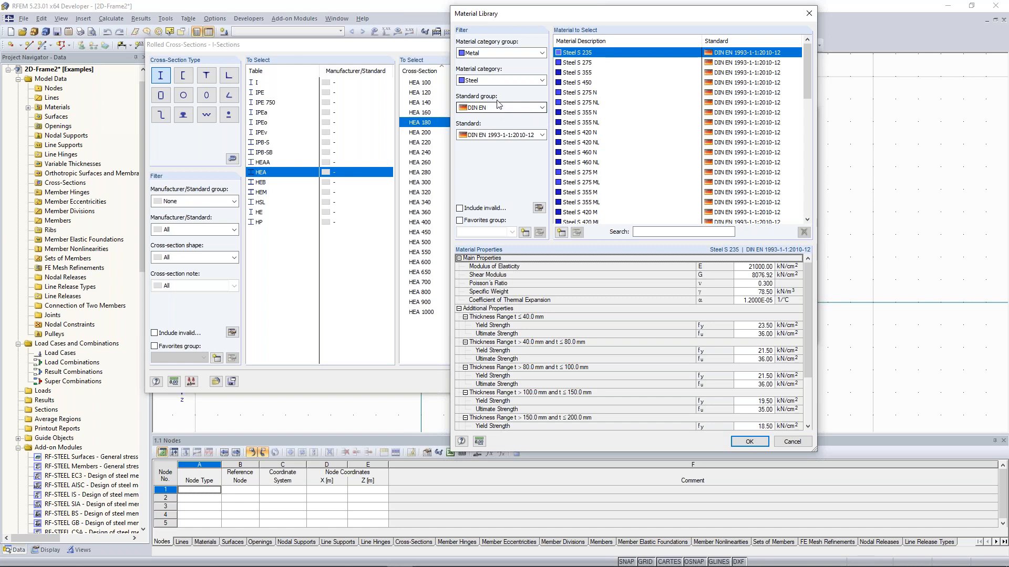
Step: Set the material library's standard group to EN and apply Steel S 235 according to EN 10025-2:2004-11
{"action": "left_click", "coordinate": [542, 108]}
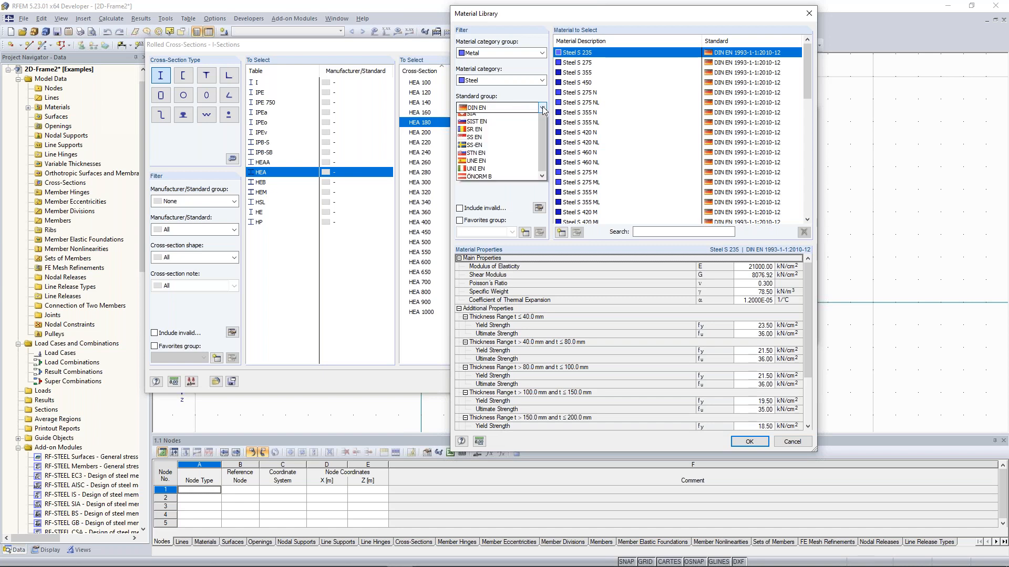
{"action": "left_click", "coordinate": [507, 135]}
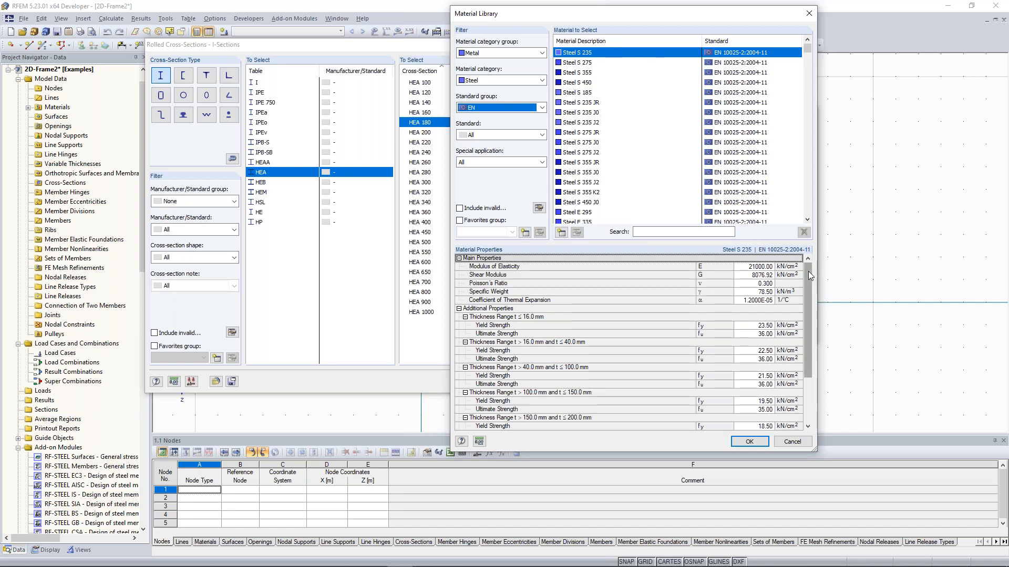
{"action": "left_click_drag", "start_coordinate": [808, 271], "coordinate": [808, 278]}
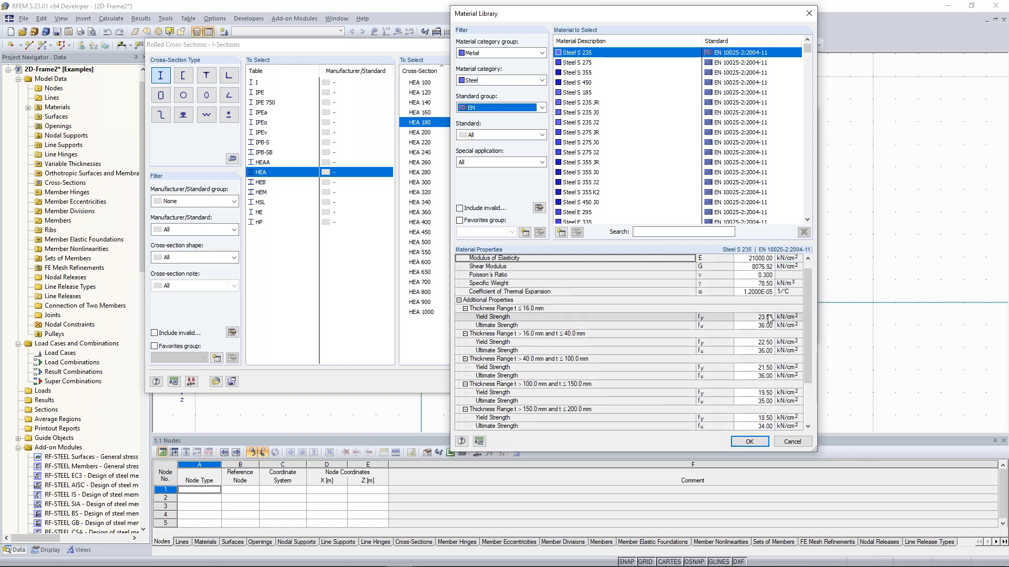
{"action": "left_click", "coordinate": [749, 441]}
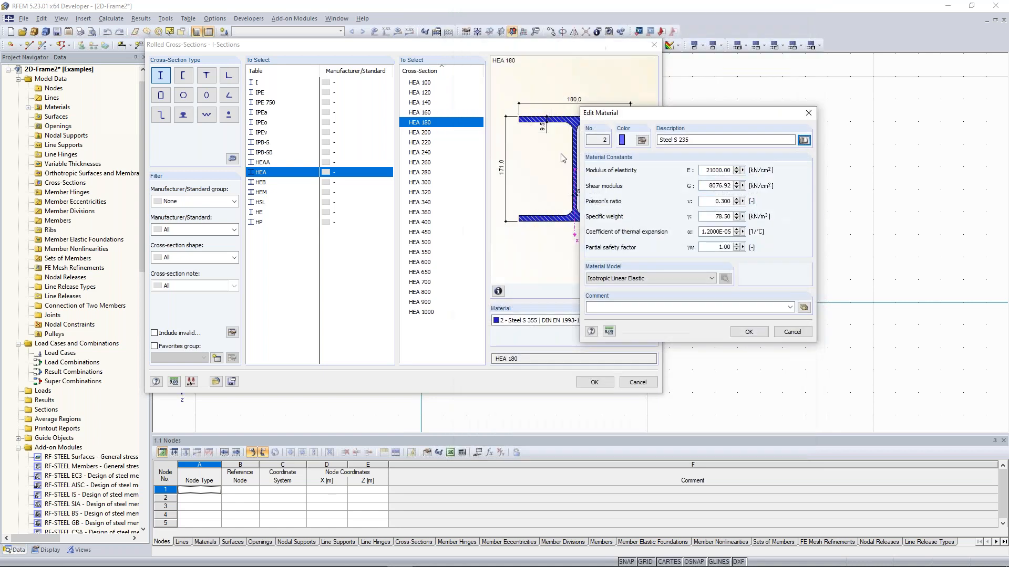
{"action": "left_click", "coordinate": [748, 331]}
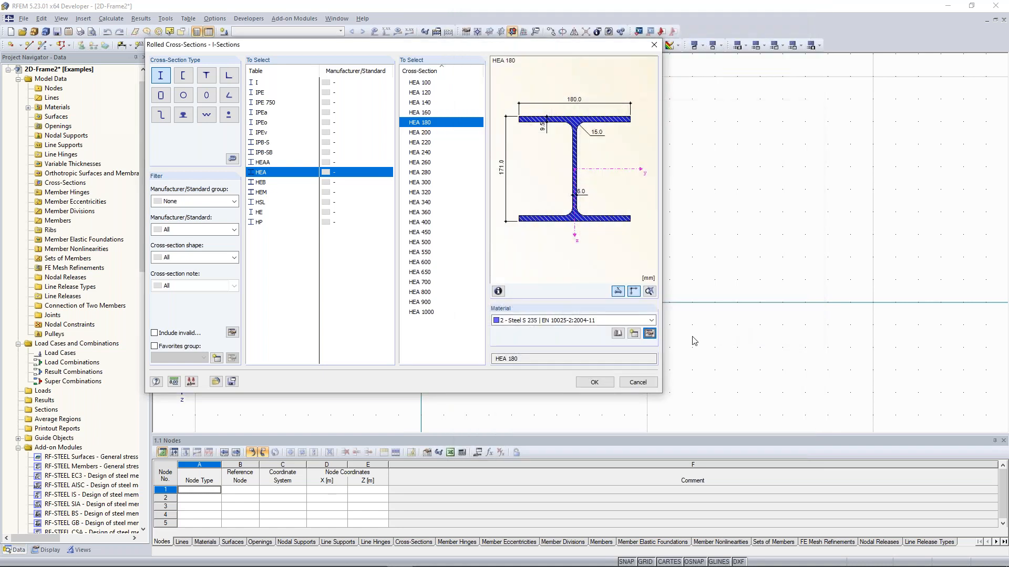
Step: Draw a vertical HEA 180 column 9 m long, starting at the origin and ending at Z -9 m
{"action": "left_click", "coordinate": [568, 321]}
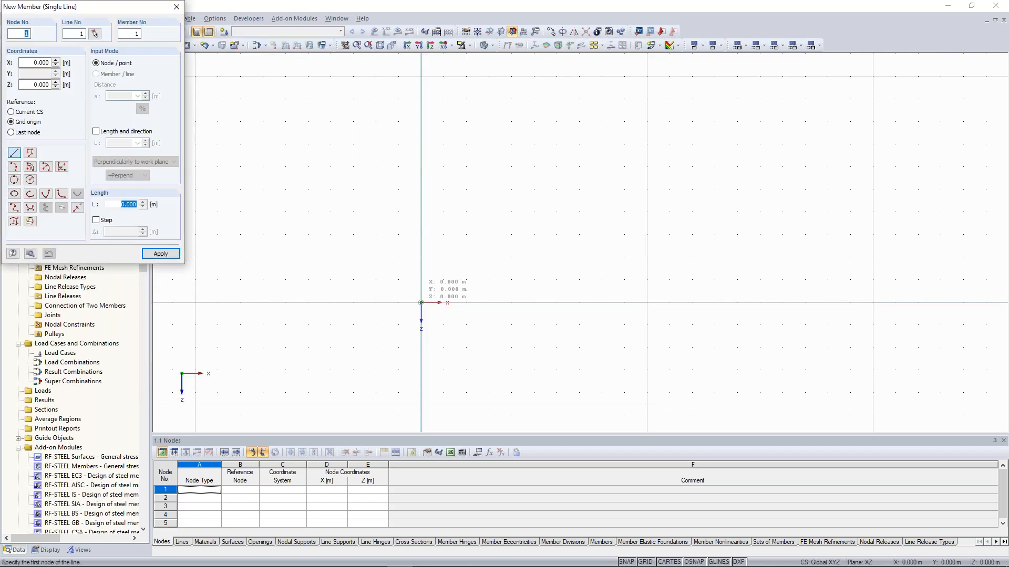
{"action": "left_click", "coordinate": [421, 302]}
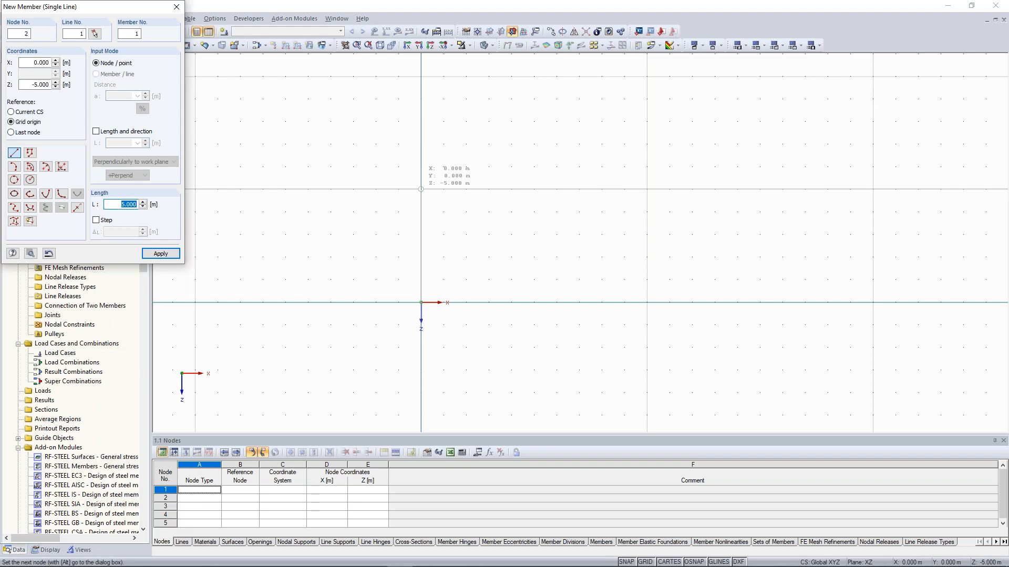
{"action": "type", "text": "9"}
{"action": "key", "text": "Return"}
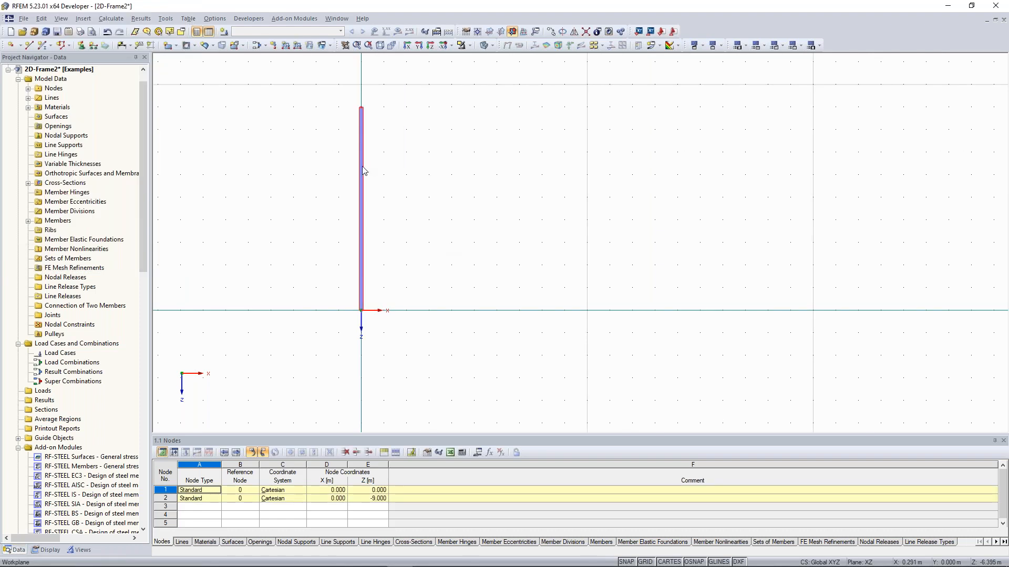
Step: Copy the column once with a displacement of 8 m in the X direction
{"action": "right_click", "coordinate": [361, 166]}
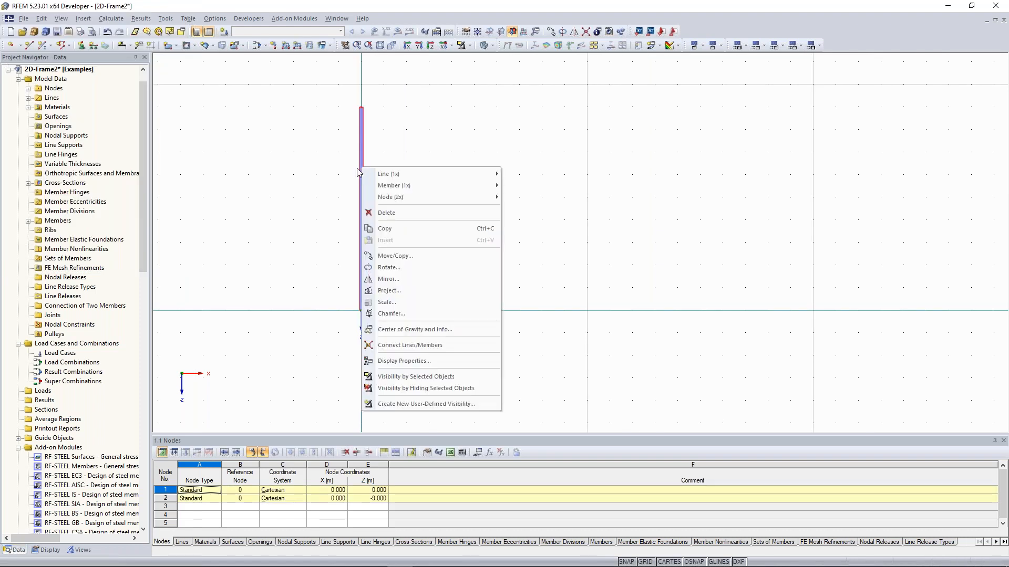
{"action": "left_click", "coordinate": [393, 256]}
{"action": "left_click", "coordinate": [371, 194]}
{"action": "left_click_drag", "start_coordinate": [417, 159], "coordinate": [666, 131]}
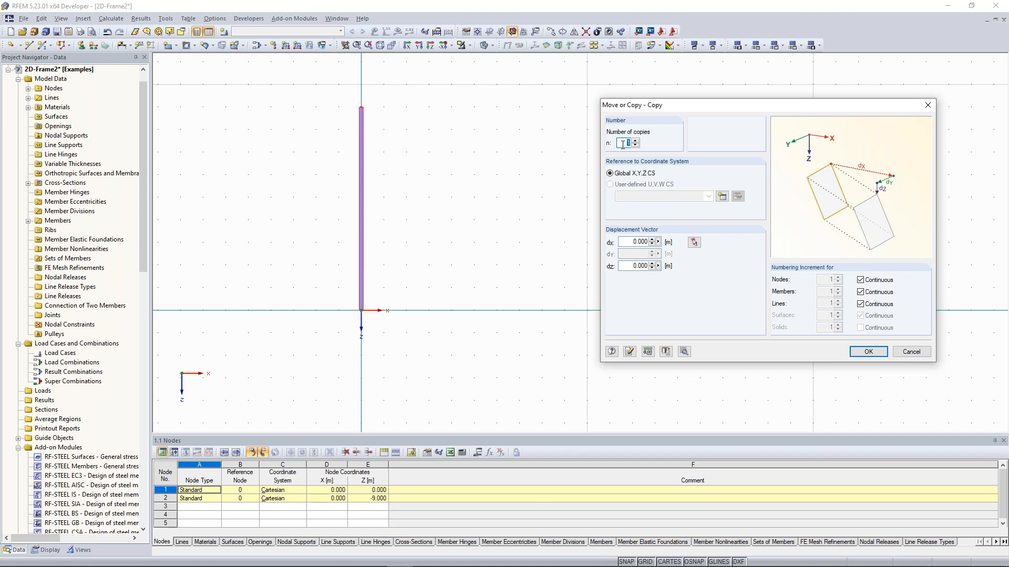
{"action": "key", "text": "Tab"}
{"action": "type", "text": "8"}
{"action": "double_click", "coordinate": [646, 242]}
{"action": "left_click", "coordinate": [868, 352]}
{"action": "left_click", "coordinate": [602, 254]}
{"action": "middle_click_drag", "start_coordinate": [392, 210], "coordinate": [400, 218]}
{"action": "left_click_drag", "start_coordinate": [327, 86], "coordinate": [614, 342]}
{"action": "left_click", "coordinate": [473, 198]}
{"action": "middle_click_drag", "start_coordinate": [473, 198], "coordinate": [483, 214]}
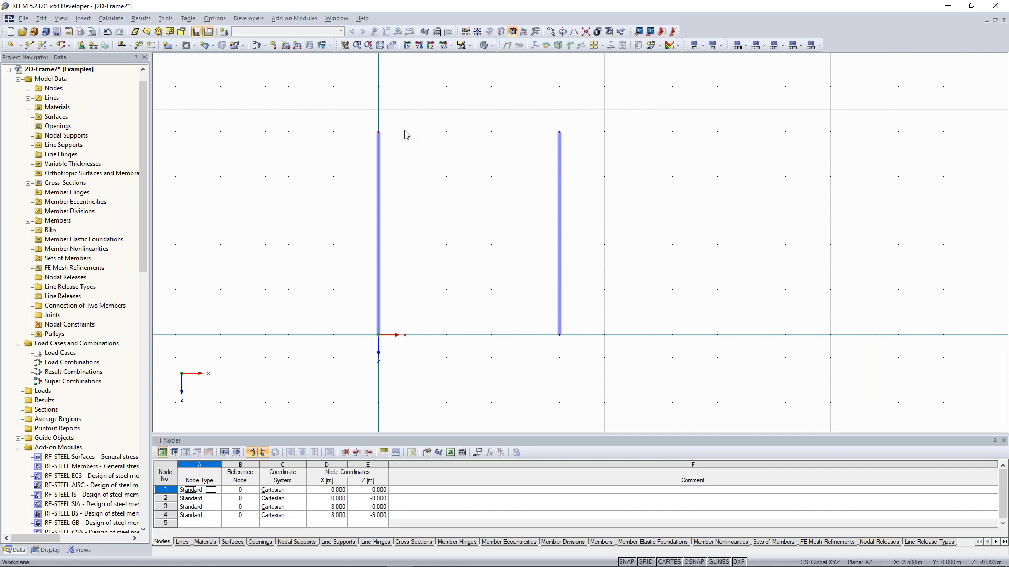
{"action": "scroll", "coordinate": [462, 144], "scroll_direction": "up", "scroll_amount": 1}
{"action": "middle_click_drag", "start_coordinate": [462, 144], "coordinate": [492, 124]}
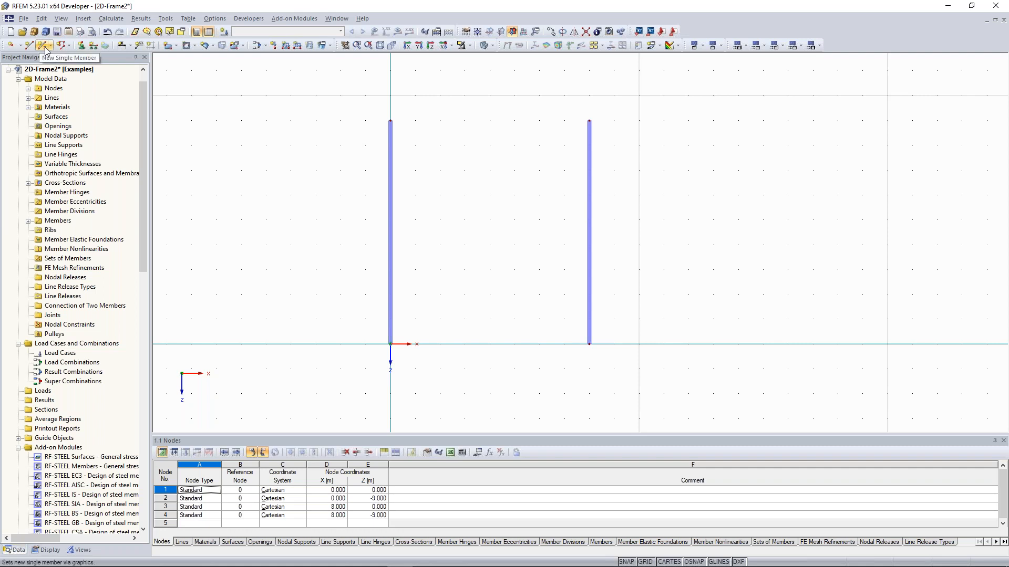
Step: Start a new single member and pick the rolled I-section IPE 270 from the library as its new cross-section
{"action": "left_click", "coordinate": [45, 50]}
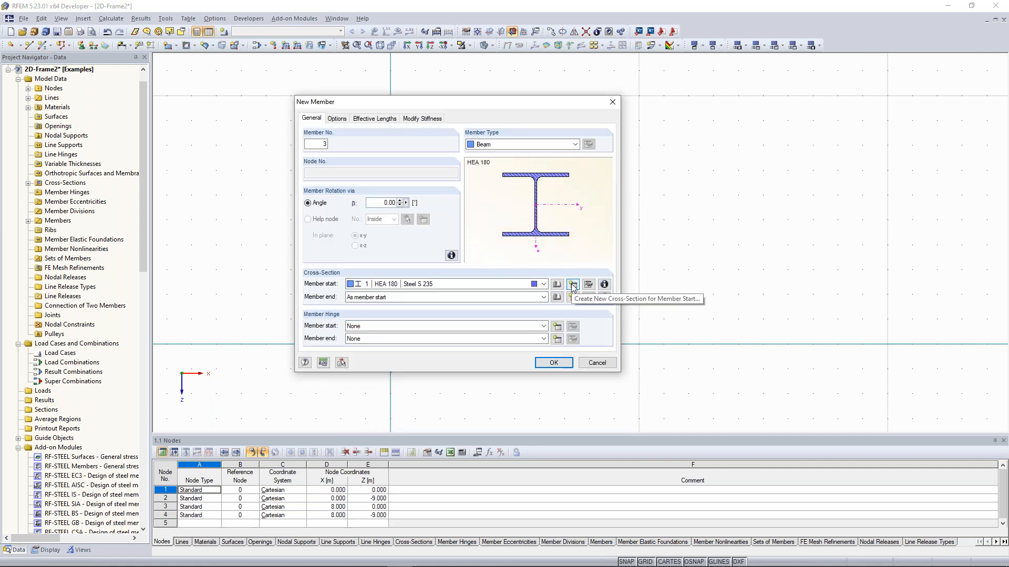
{"action": "left_click", "coordinate": [572, 285]}
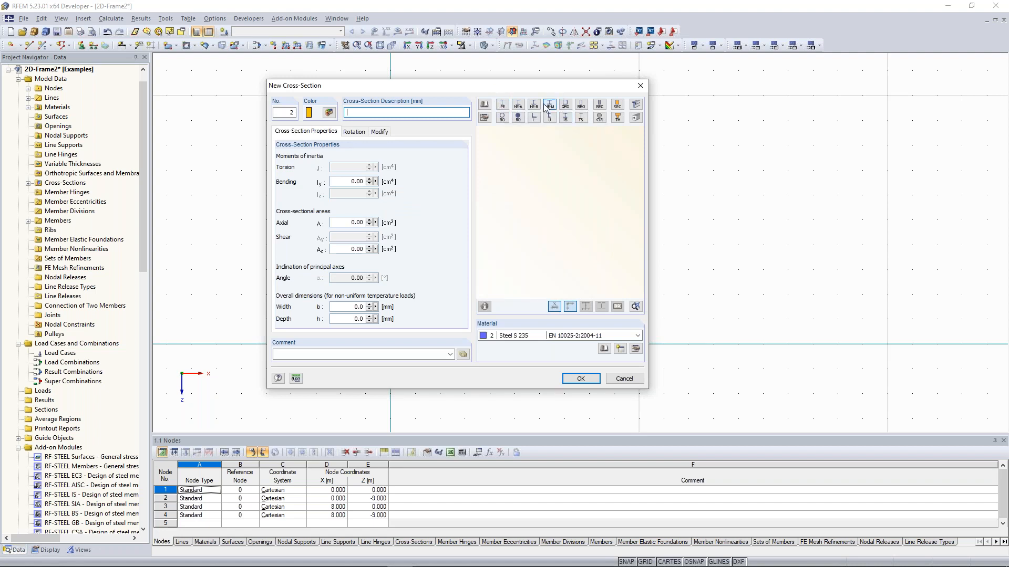
{"action": "left_click", "coordinate": [487, 106]}
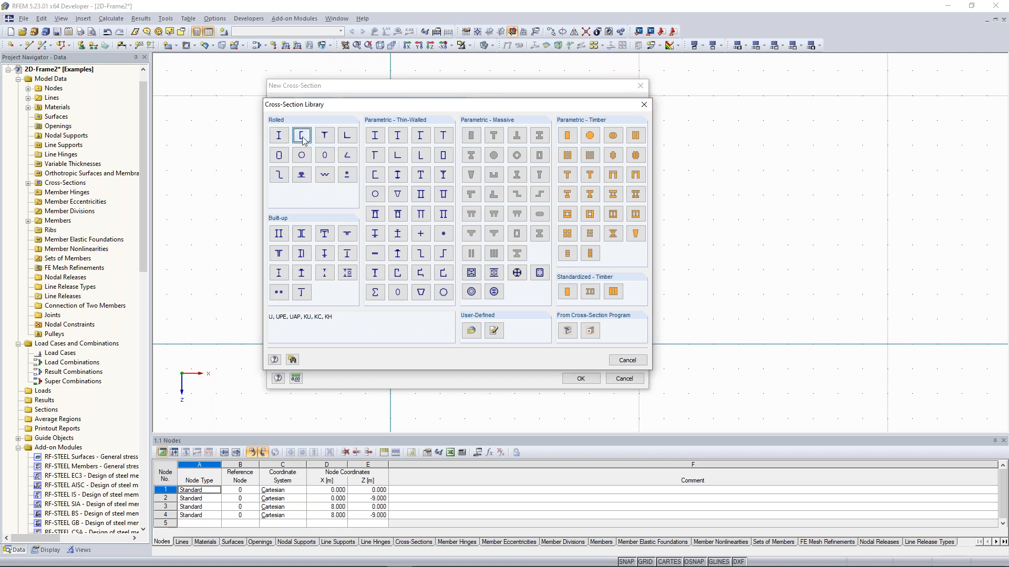
{"action": "left_click_drag", "start_coordinate": [437, 104], "coordinate": [332, 159]}
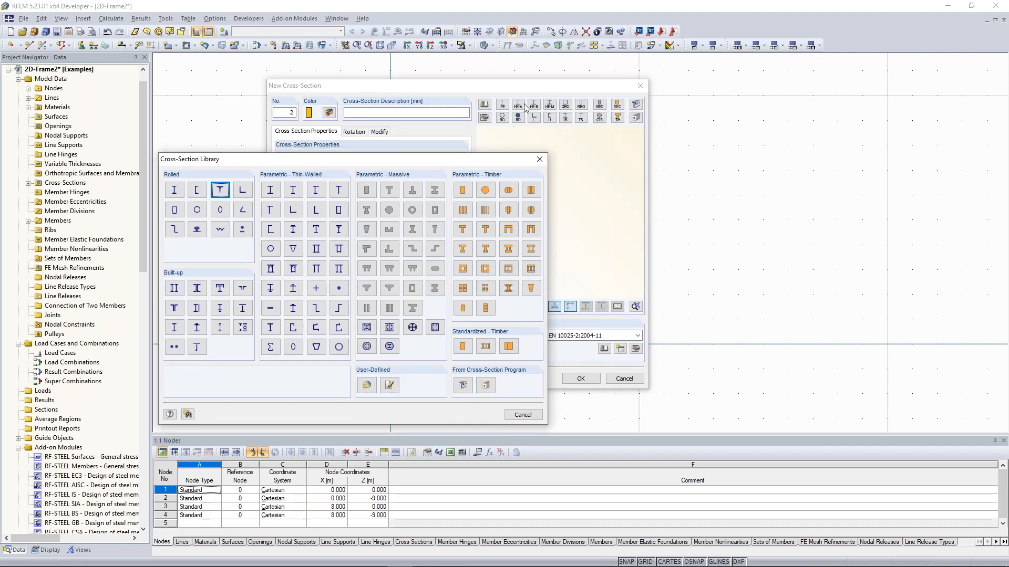
{"action": "left_click", "coordinate": [176, 191]}
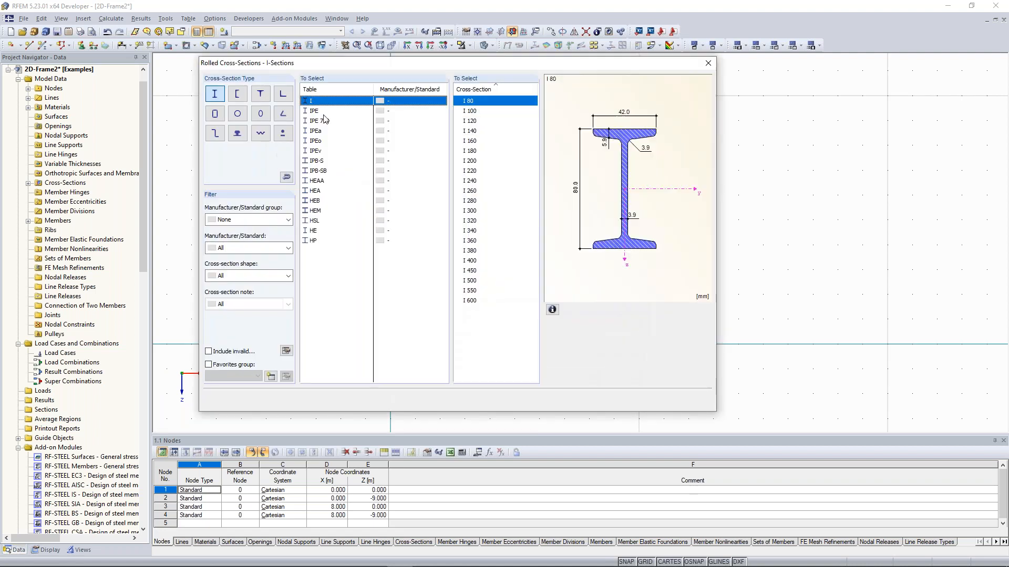
{"action": "left_click", "coordinate": [319, 112]}
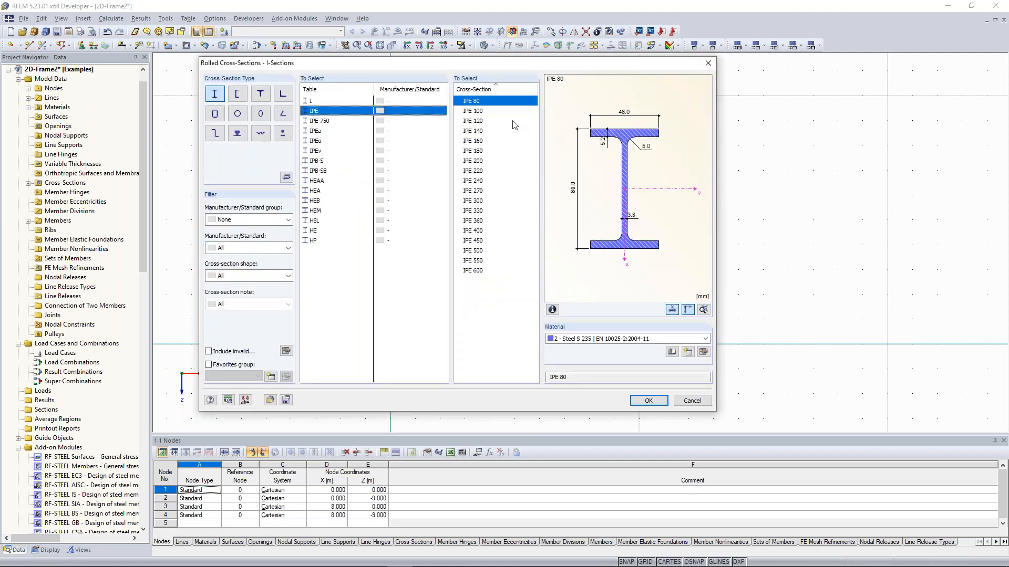
{"action": "left_click", "coordinate": [478, 193]}
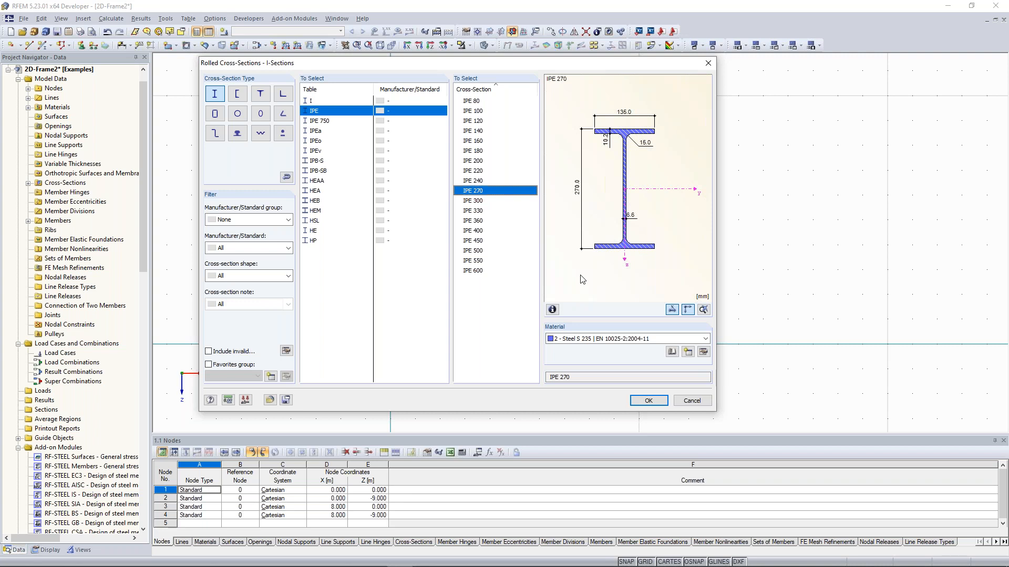
Step: Examine the IPE 270 section properties, including the cross-sectional area and moments of inertia
{"action": "left_click", "coordinate": [553, 311]}
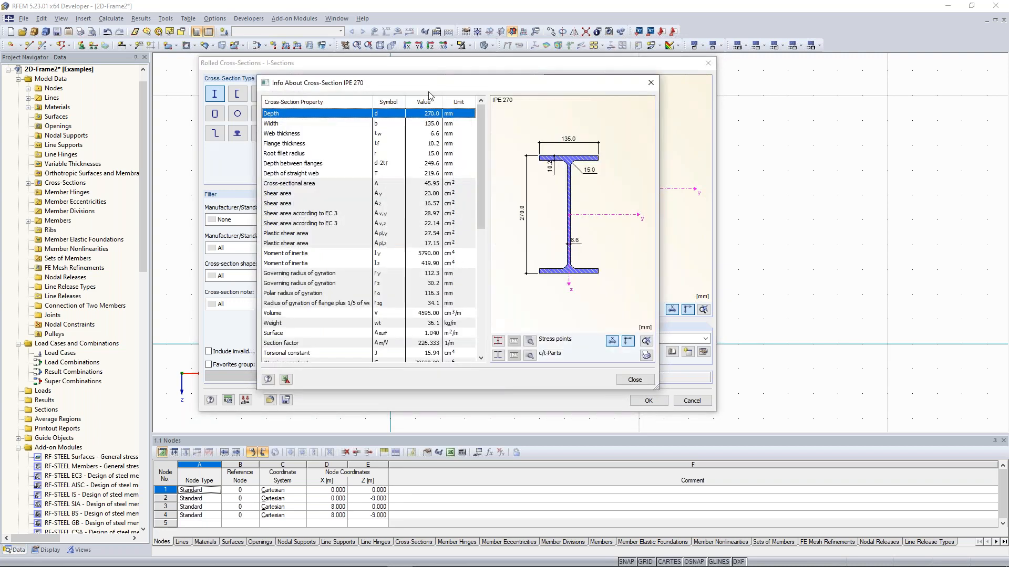
{"action": "mouse_move", "coordinate": [480, 118]}
{"action": "left_mouse_down"}
{"action": "mouse_move", "coordinate": [471, 255]}
{"action": "mouse_move", "coordinate": [484, 112]}
{"action": "left_mouse_up"}
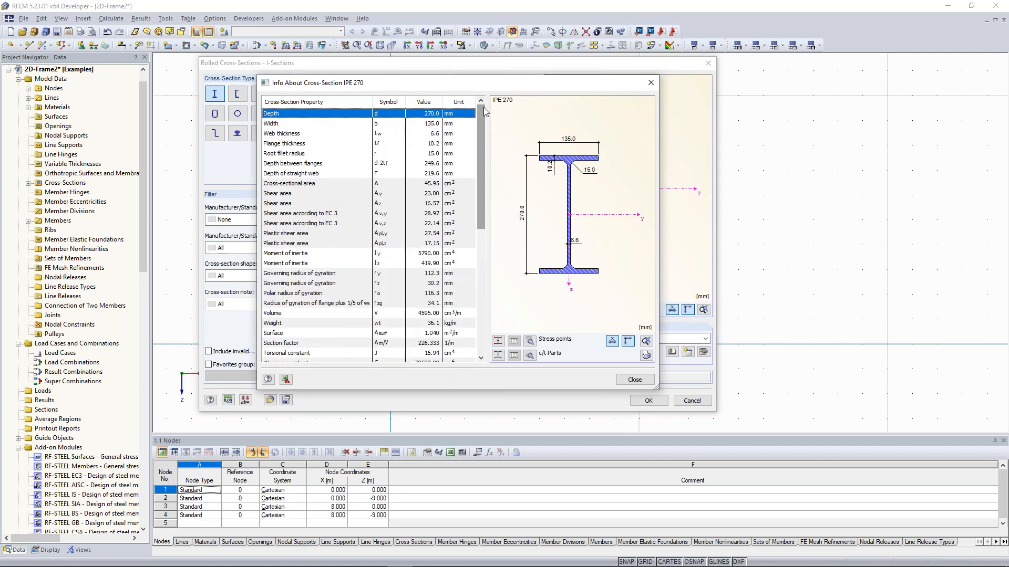
{"action": "left_click", "coordinate": [304, 185]}
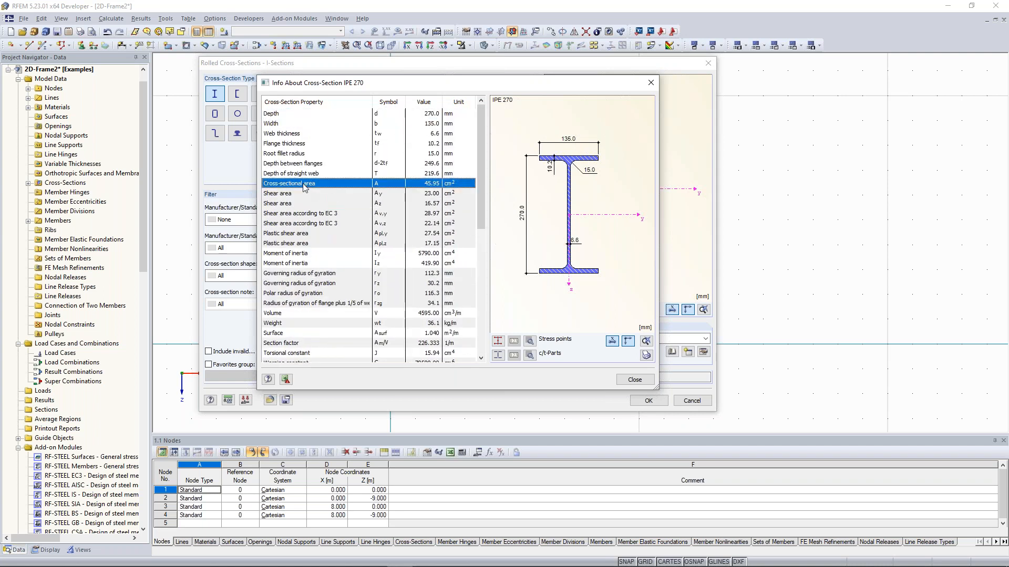
{"action": "left_click_drag", "start_coordinate": [481, 200], "coordinate": [482, 210]}
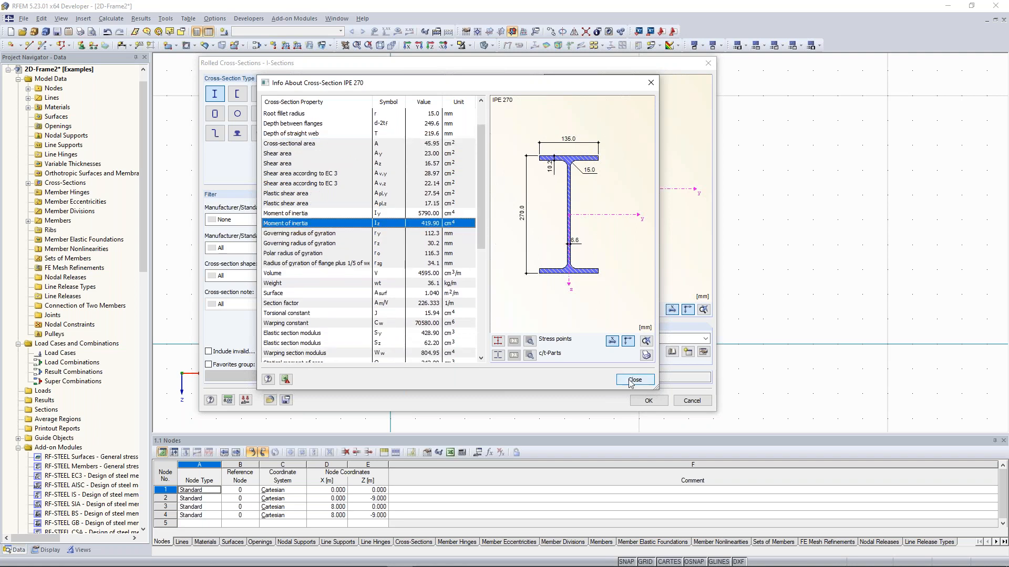
{"action": "left_click", "coordinate": [634, 380]}
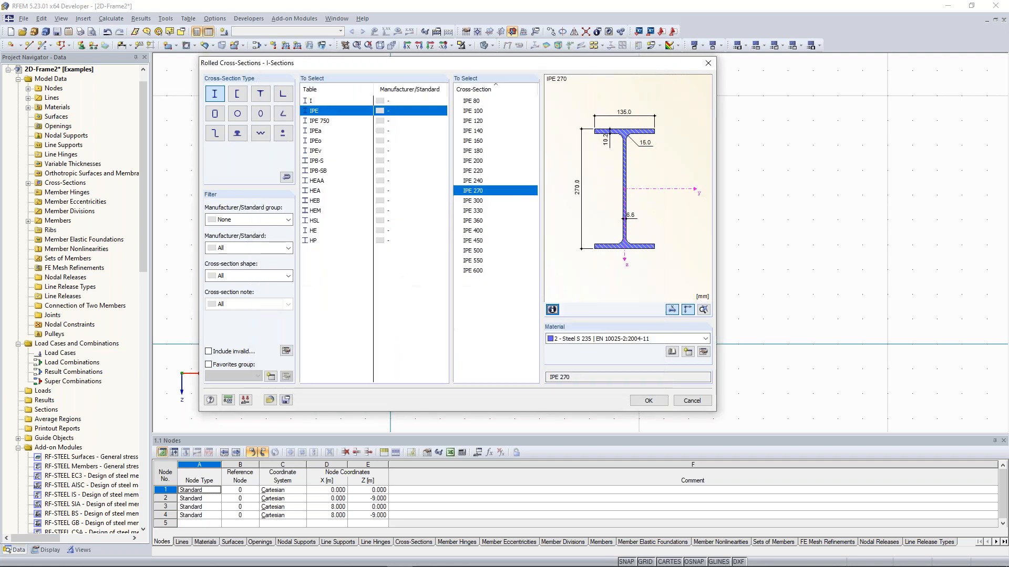
Step: Apply the IPE 270 section and draw the horizontal beam connecting the tops of the two columns
{"action": "left_click", "coordinate": [649, 401]}
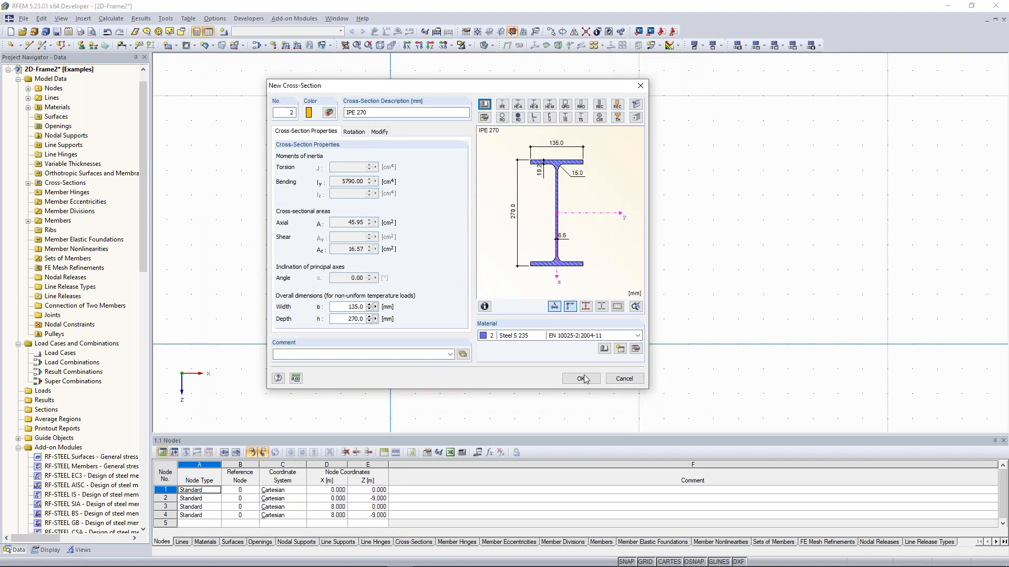
{"action": "left_click", "coordinate": [581, 378]}
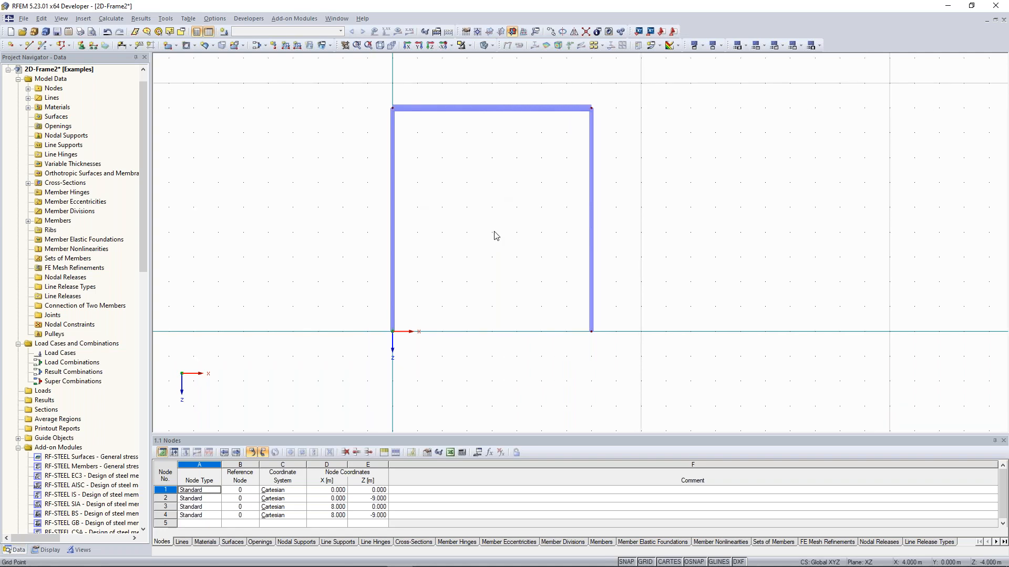
{"action": "scroll", "coordinate": [494, 236], "scroll_direction": "up", "scroll_amount": 1}
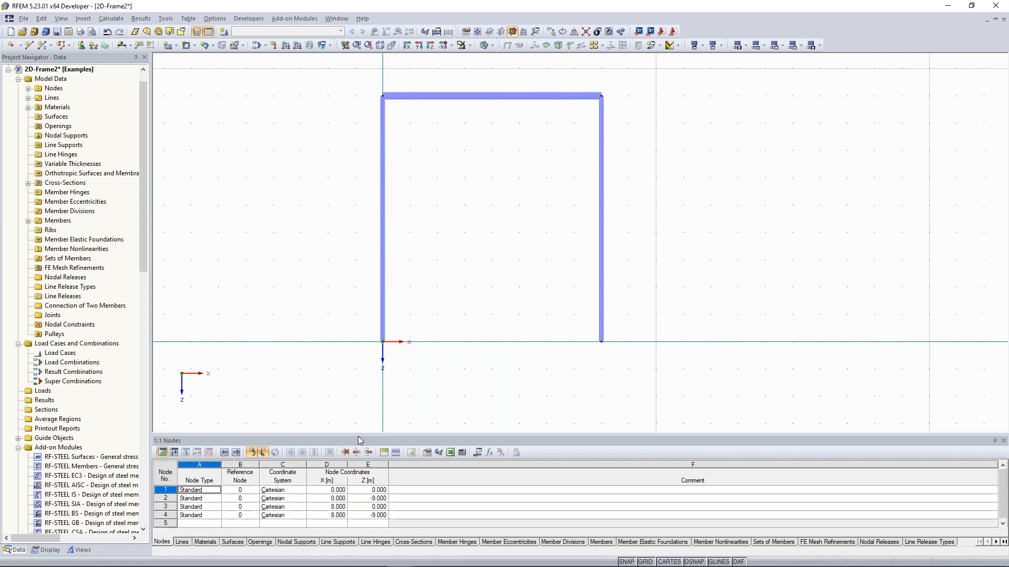
{"action": "left_click_drag", "start_coordinate": [361, 441], "coordinate": [358, 411]}
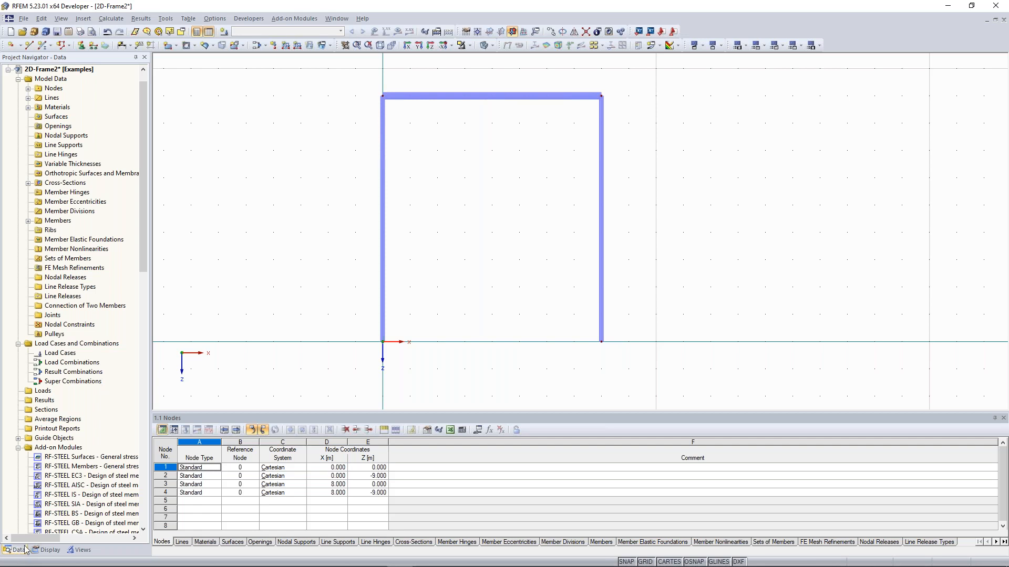
Step: Create a new rolled cross-section IPE 360 with material Steel S 235 in the model data
{"action": "left_click", "coordinate": [28, 183]}
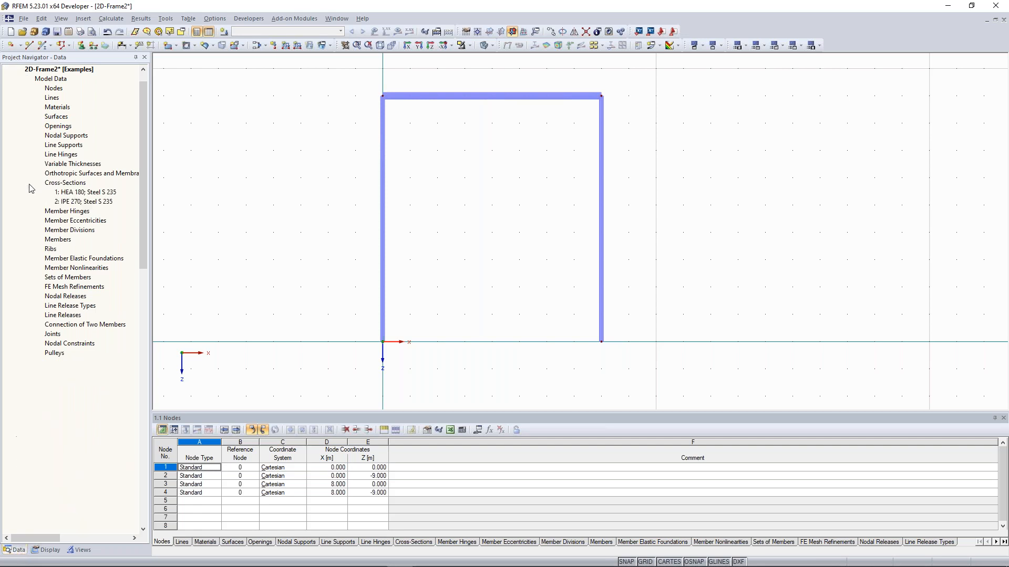
{"action": "right_click", "coordinate": [60, 184]}
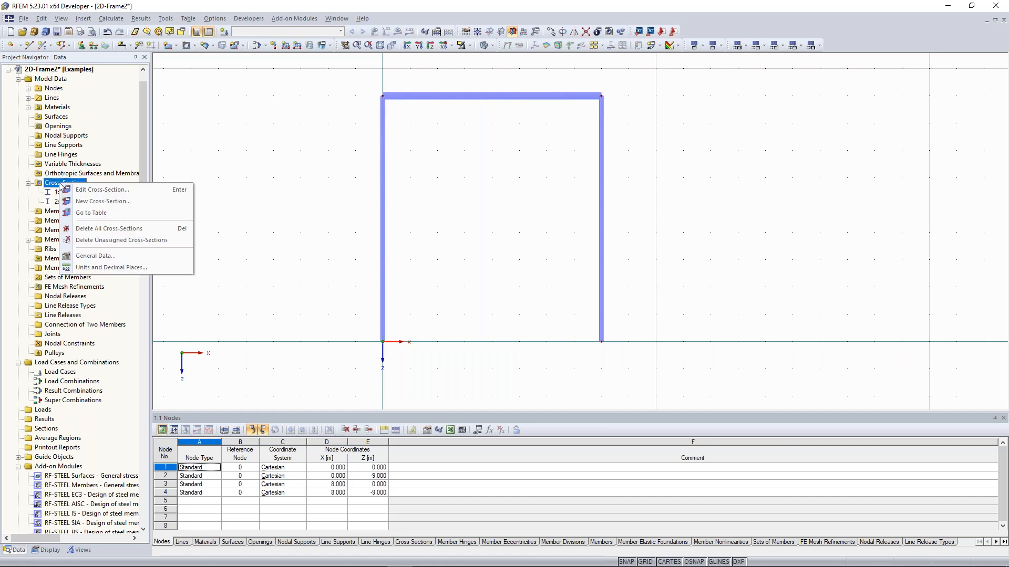
{"action": "left_click", "coordinate": [109, 202]}
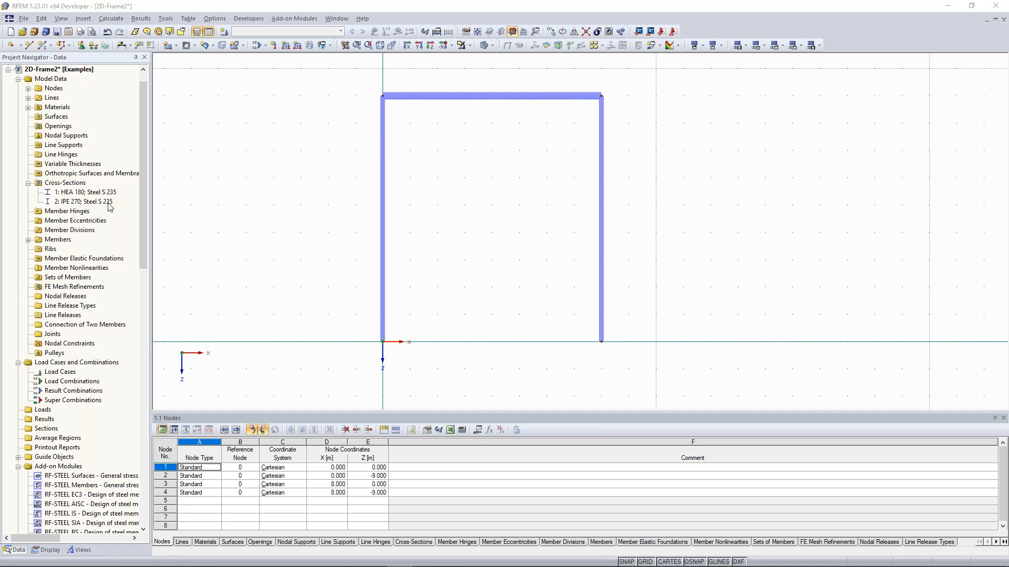
{"action": "left_click_drag", "start_coordinate": [432, 141], "coordinate": [311, 120]}
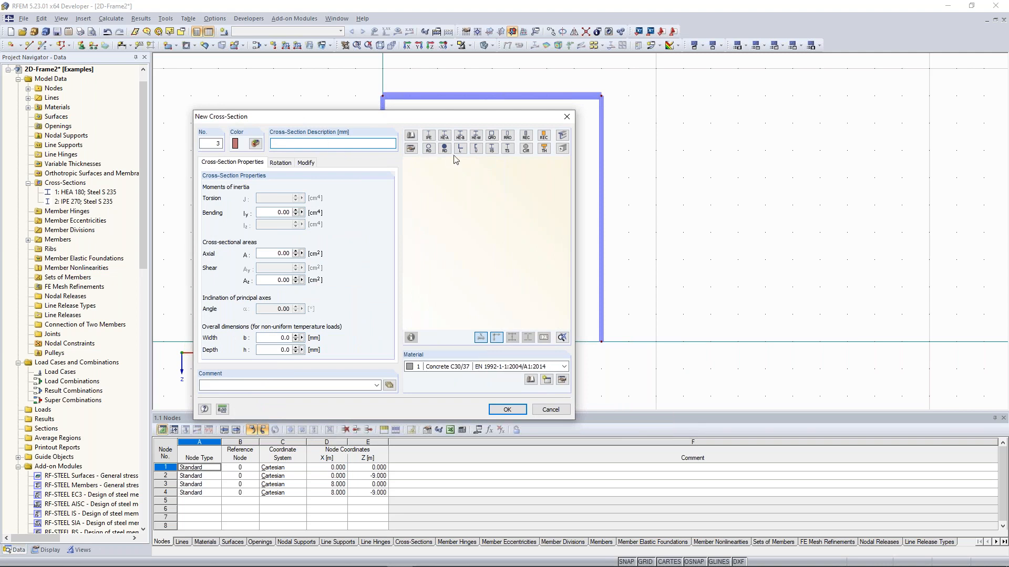
{"action": "left_click", "coordinate": [429, 137]}
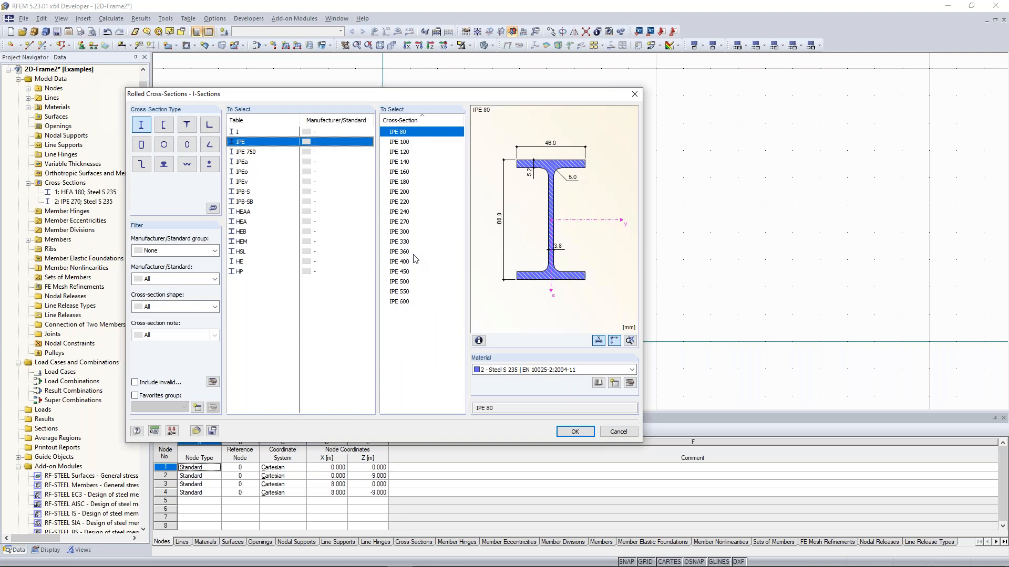
{"action": "left_click", "coordinate": [413, 253]}
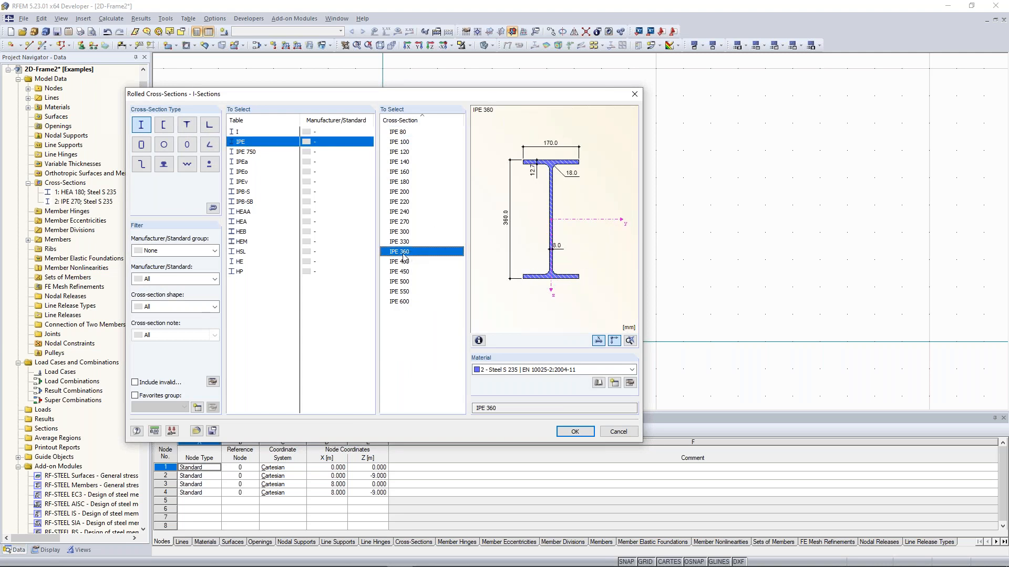
{"action": "left_click", "coordinate": [574, 431]}
{"action": "left_click", "coordinate": [505, 408]}
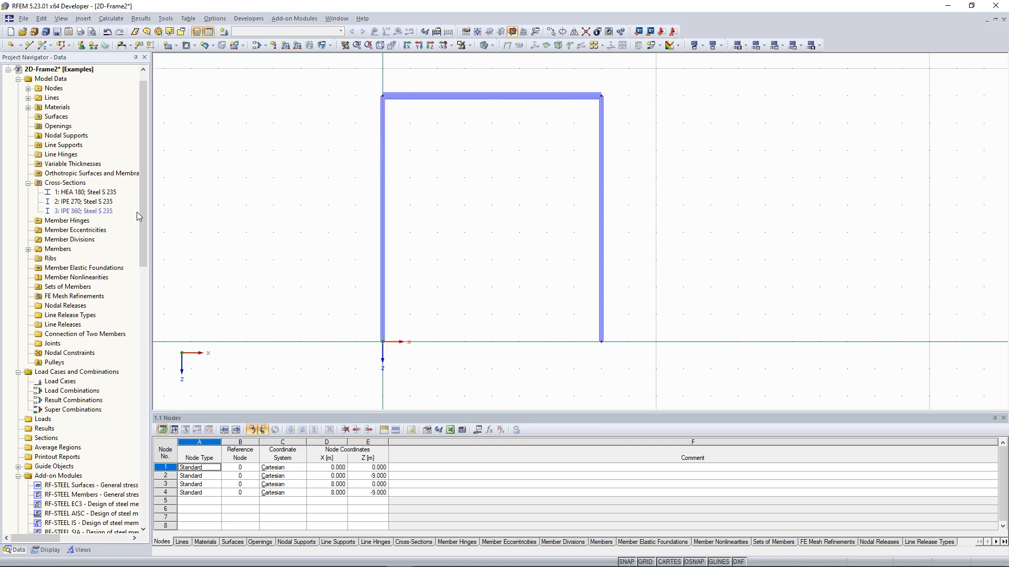
Step: Divide the column at the origin by distance, placing the new intermediate node 5 m from the member start
{"action": "left_click_drag", "start_coordinate": [355, 73], "coordinate": [637, 338]}
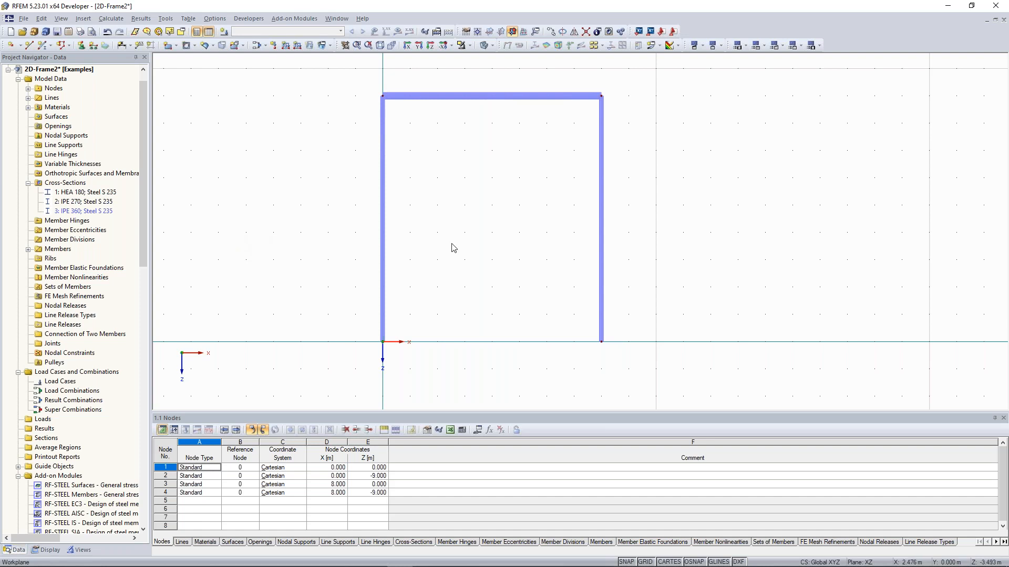
{"action": "middle_click_drag", "start_coordinate": [407, 202], "coordinate": [396, 200]}
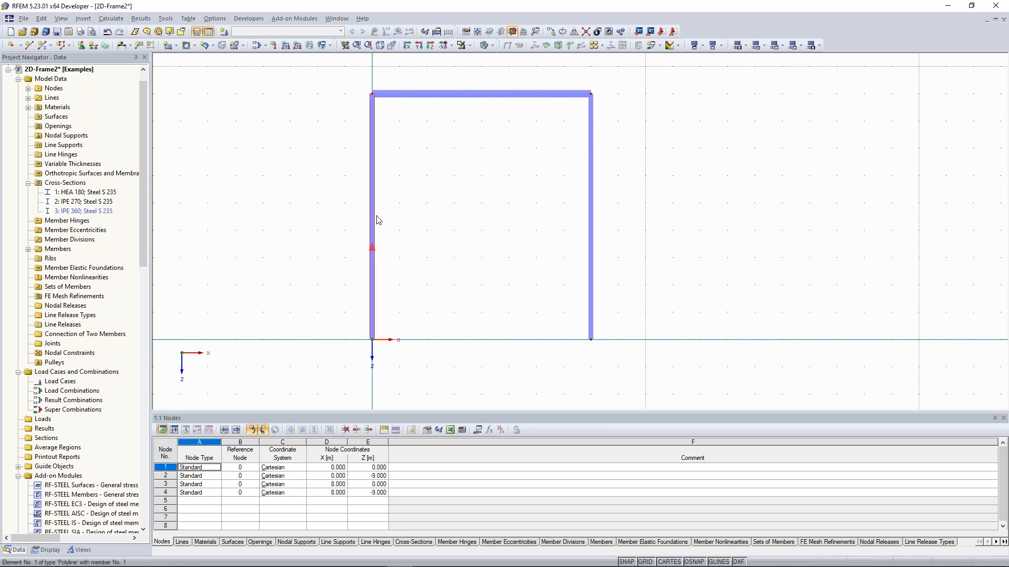
{"action": "mouse_move", "coordinate": [374, 212]}
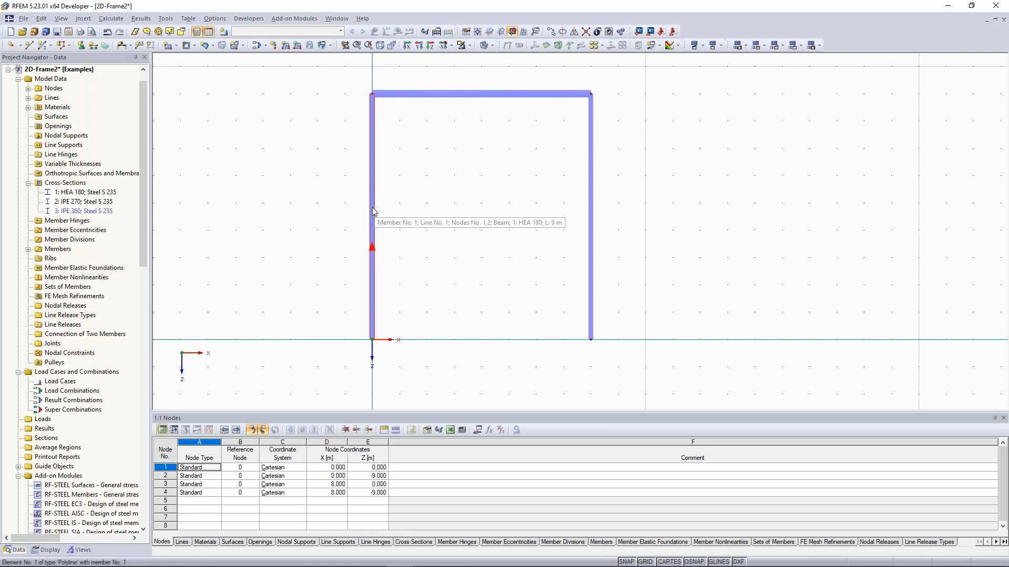
{"action": "right_click", "coordinate": [374, 211]}
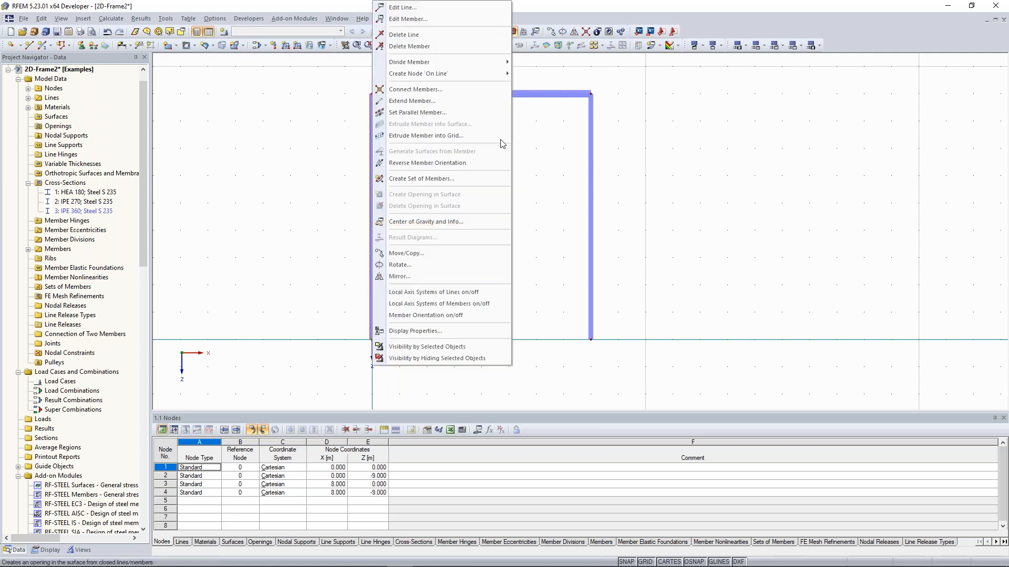
{"action": "mouse_move", "coordinate": [486, 64]}
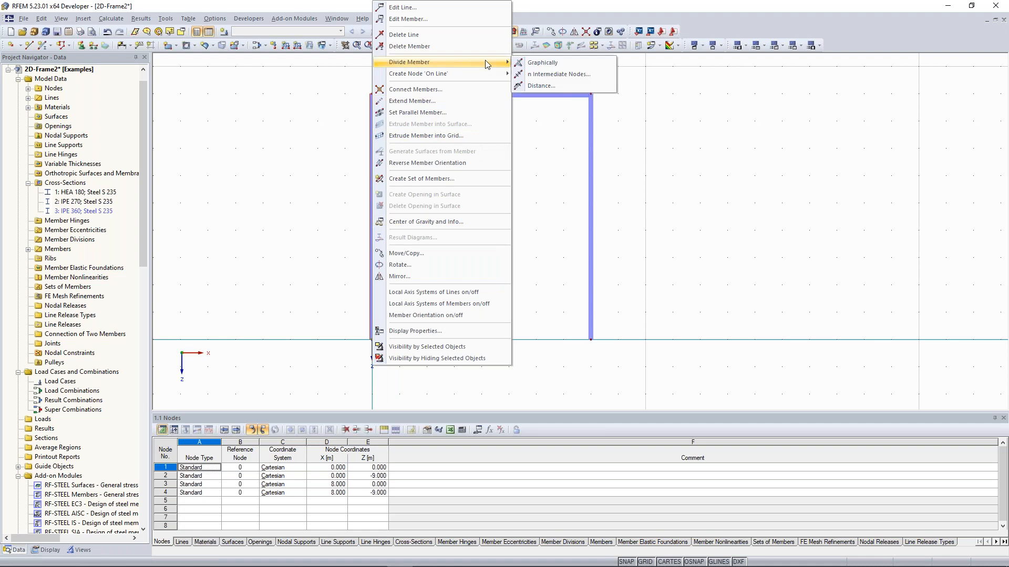
{"action": "left_click", "coordinate": [589, 85]}
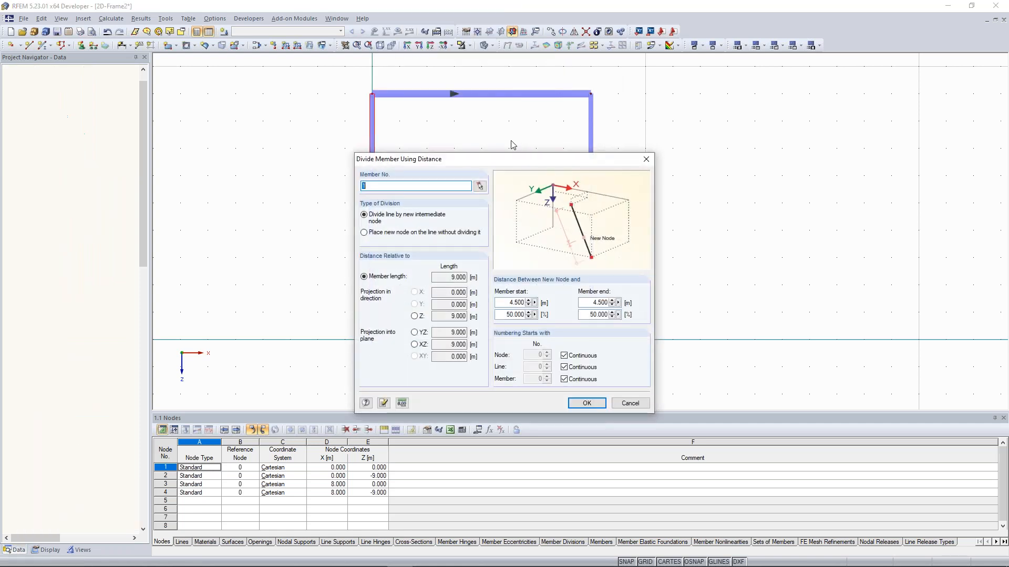
{"action": "left_click_drag", "start_coordinate": [495, 160], "coordinate": [760, 95]}
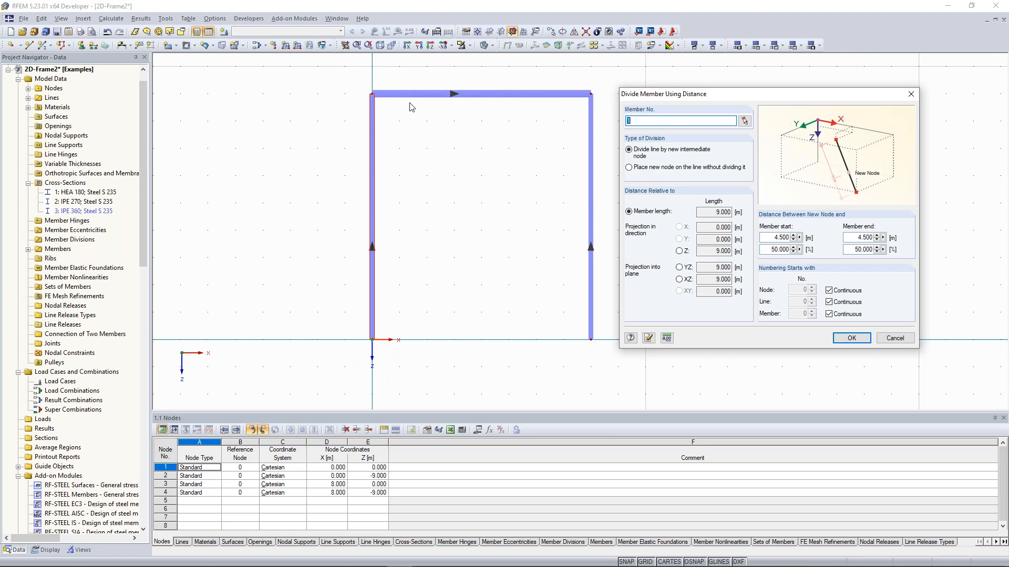
{"action": "double_click", "coordinate": [772, 237]}
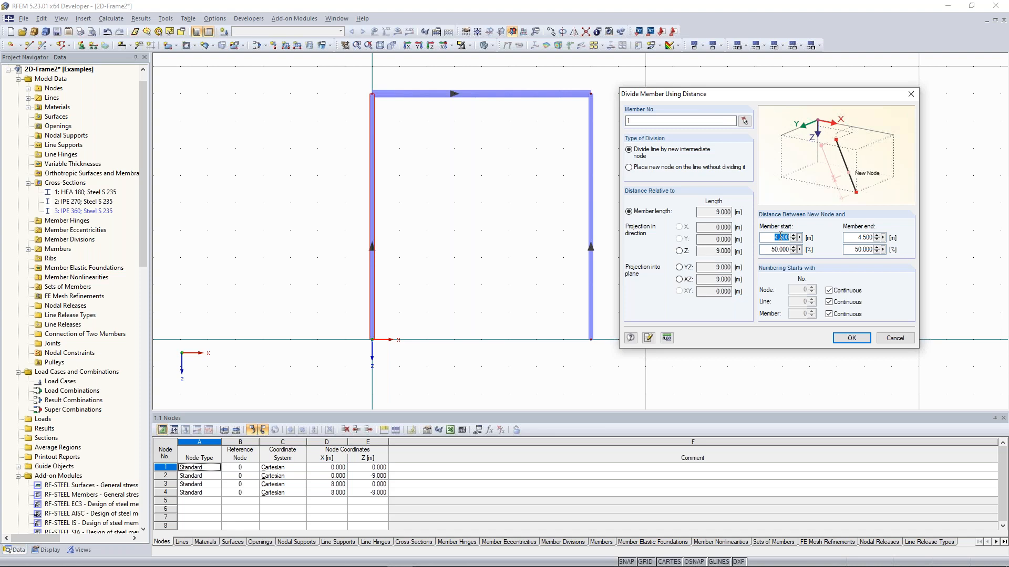
{"action": "type", "text": "5"}
{"action": "left_click", "coordinate": [850, 338]}
{"action": "left_click_drag", "start_coordinate": [342, 185], "coordinate": [402, 218]}
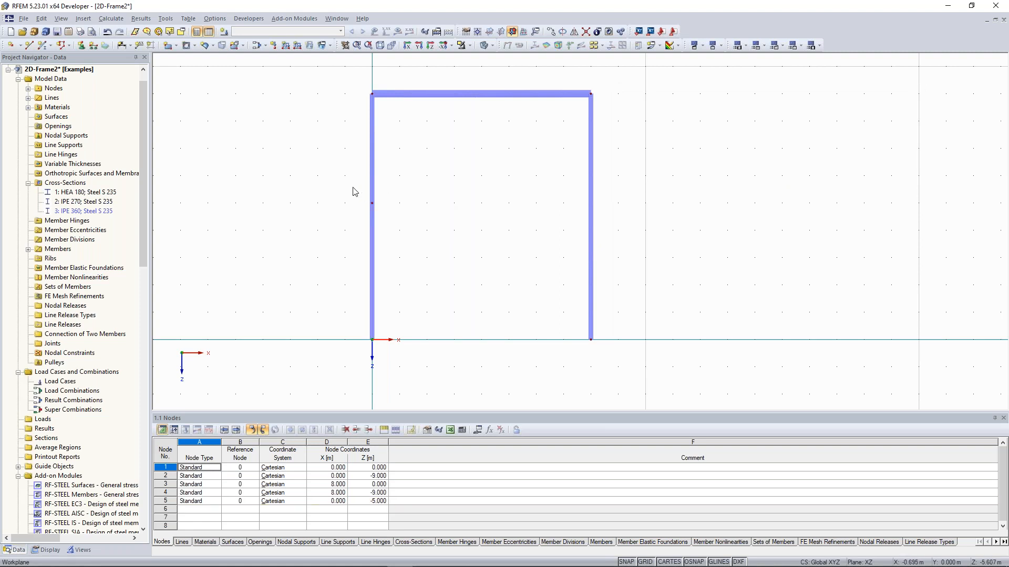
Step: Draw a horizontal IPE 360 beam in Steel S 235 from the intermediate column node across to the opposite column, 5 m above the base
{"action": "middle_click_drag", "start_coordinate": [351, 184], "coordinate": [329, 181]}
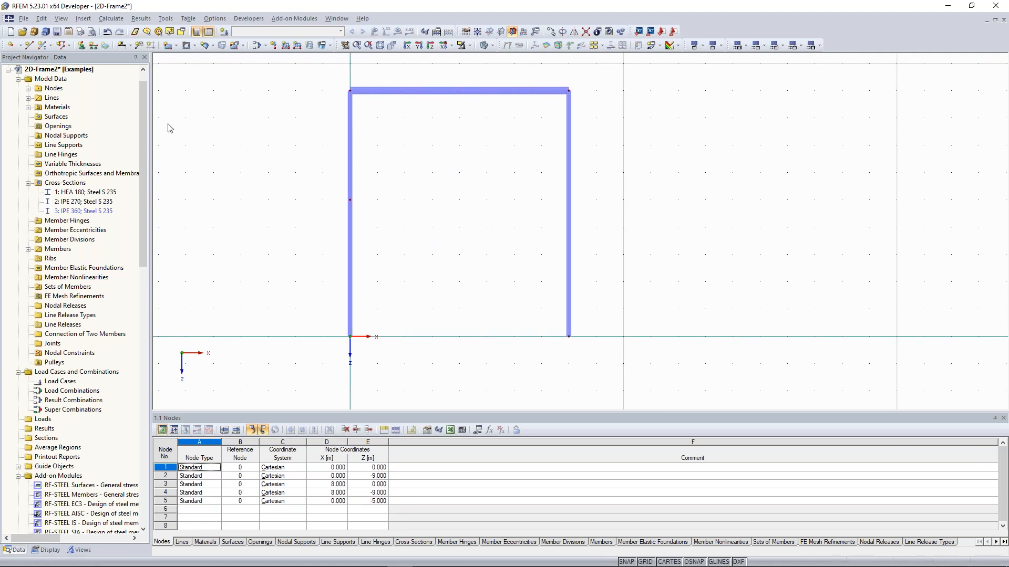
{"action": "middle_click_drag", "start_coordinate": [440, 149], "coordinate": [452, 147]}
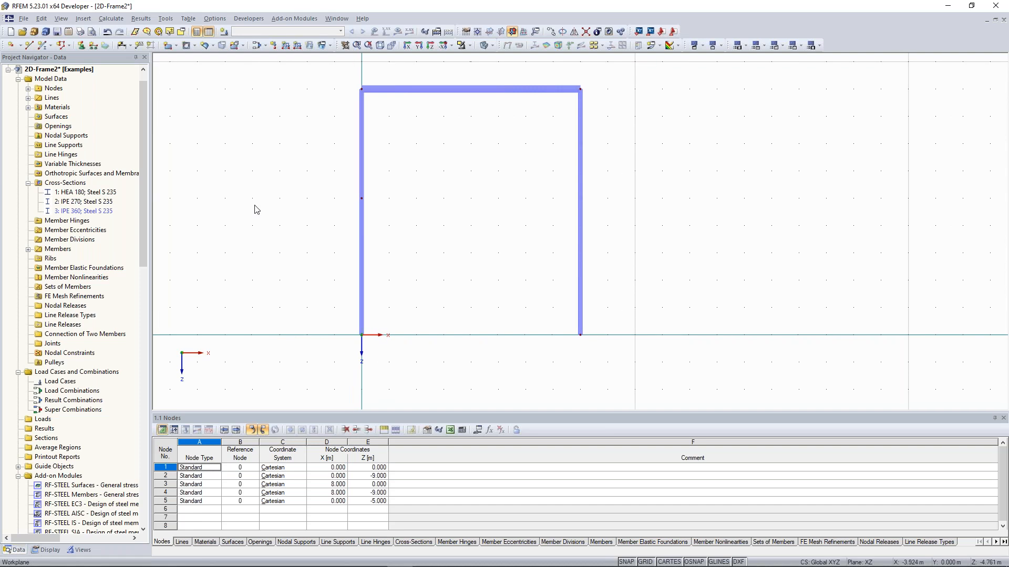
{"action": "left_click", "coordinate": [44, 47]}
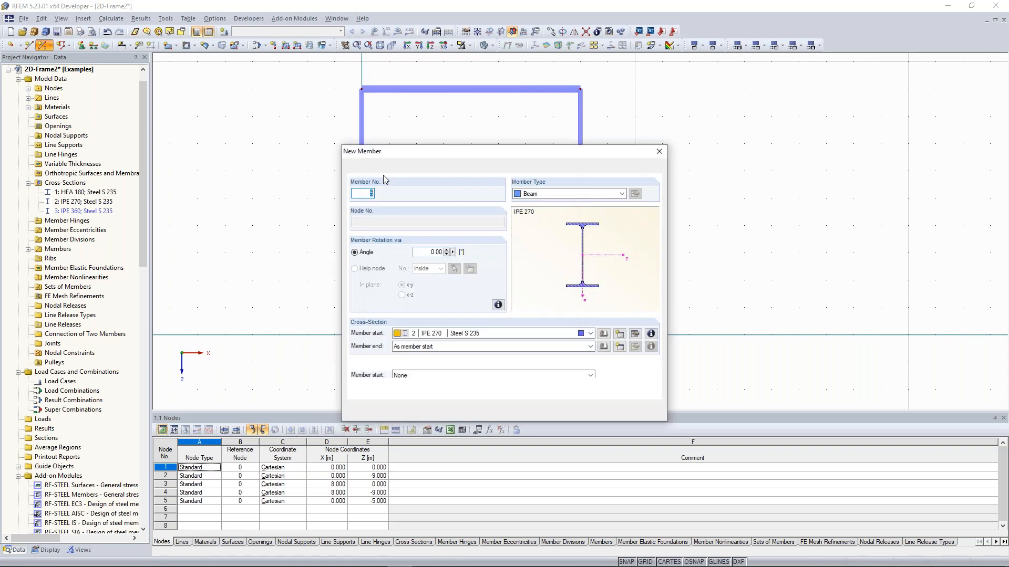
{"action": "left_click", "coordinate": [463, 334]}
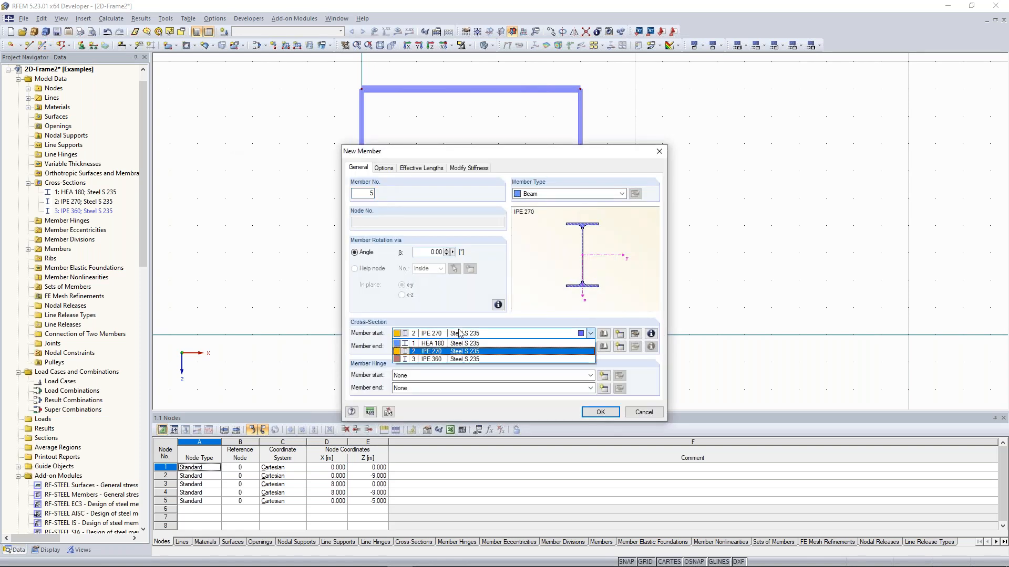
{"action": "left_click", "coordinate": [443, 360]}
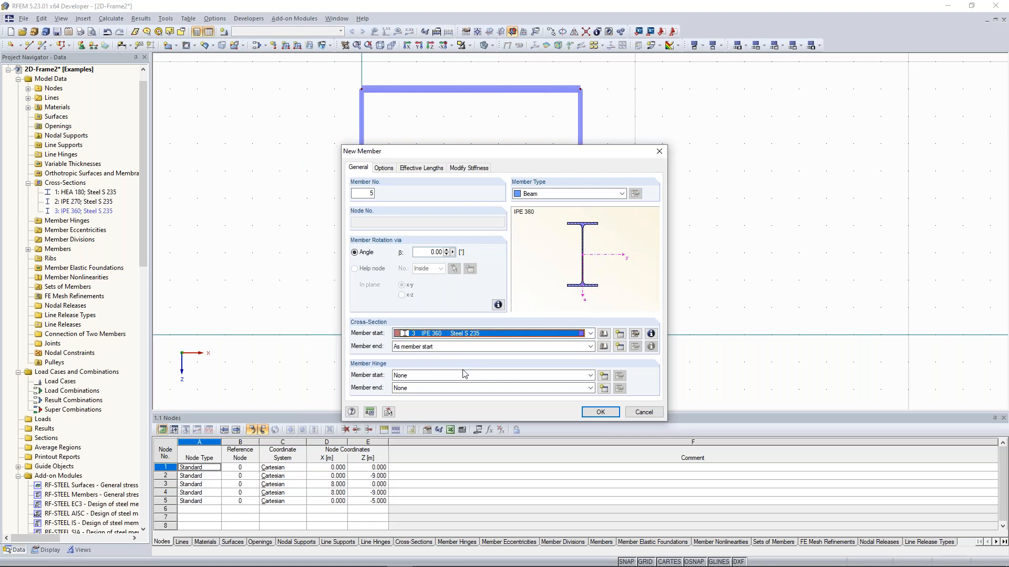
{"action": "left_click", "coordinate": [600, 412]}
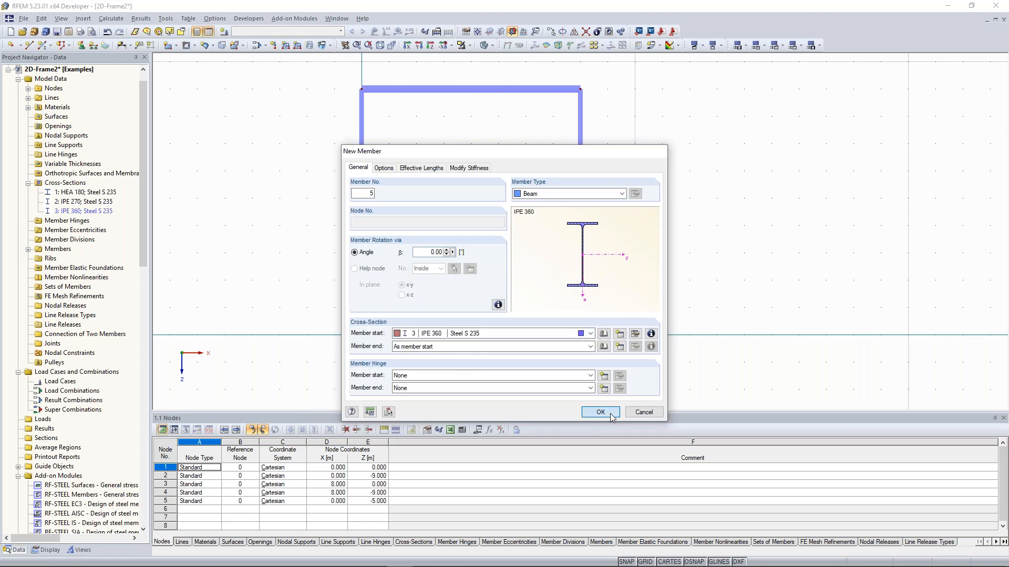
{"action": "left_click", "coordinate": [361, 198]}
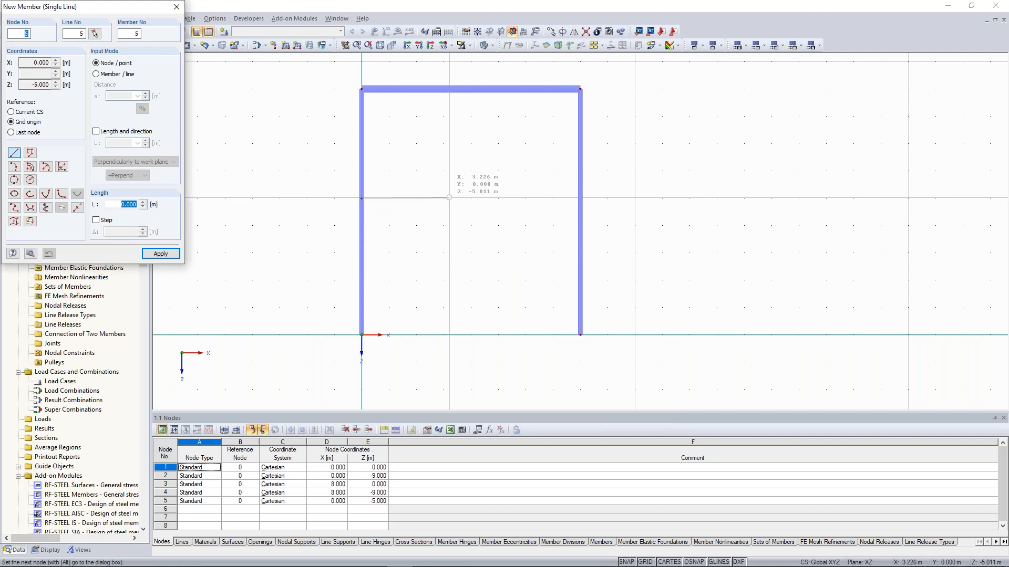
{"action": "left_click", "coordinate": [580, 198]}
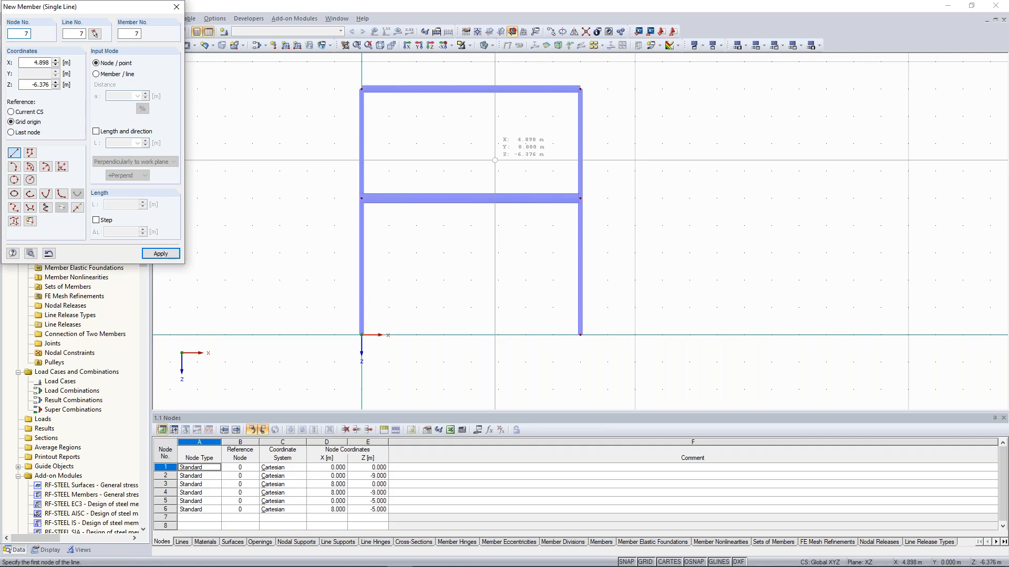
{"action": "key", "text": "Escape"}
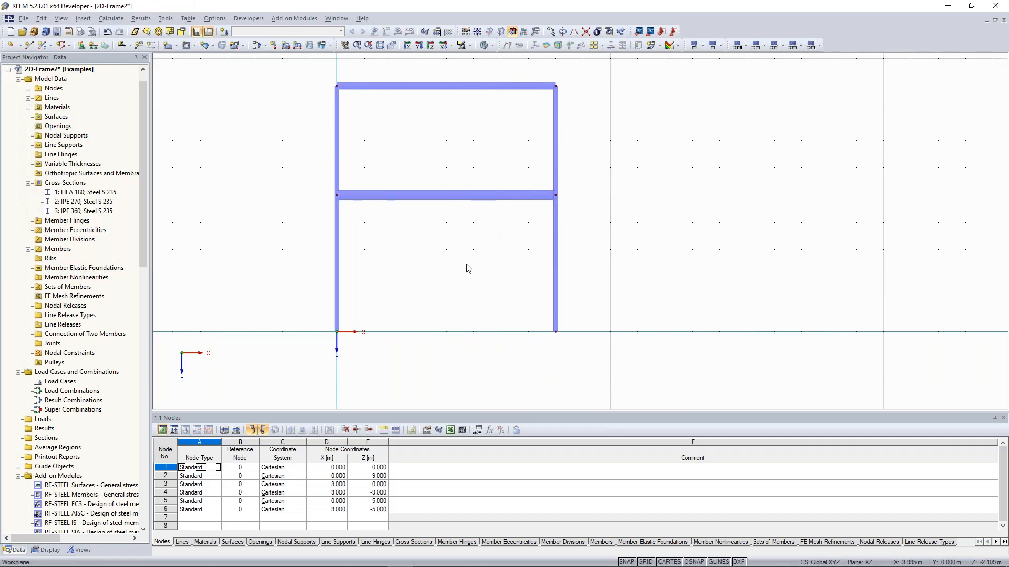
Step: Graphically divide the IPE 360 beam 4.5 m from its start at the column on the origin
{"action": "middle_click_drag", "start_coordinate": [459, 195], "coordinate": [467, 189]}
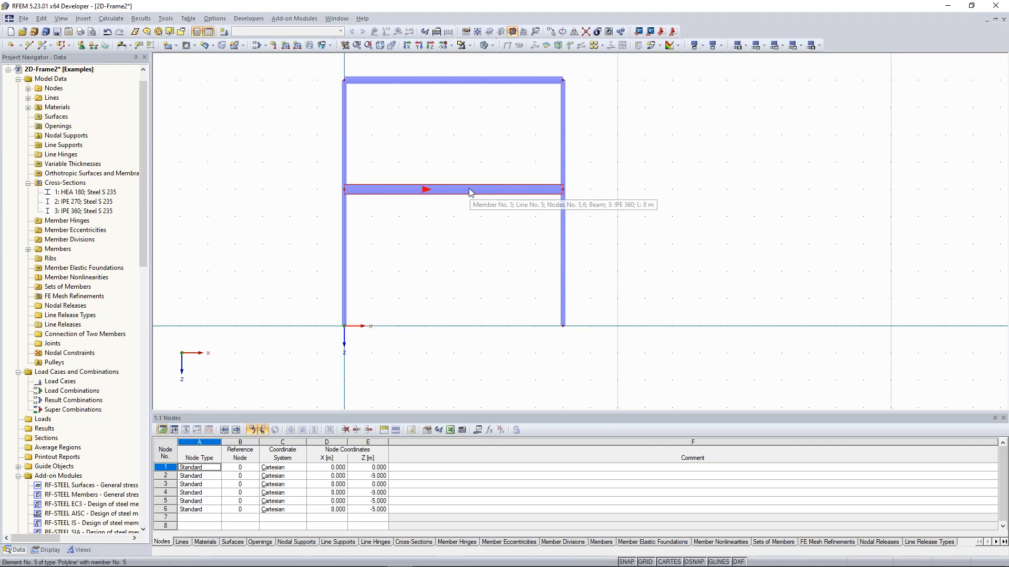
{"action": "right_click", "coordinate": [471, 192]}
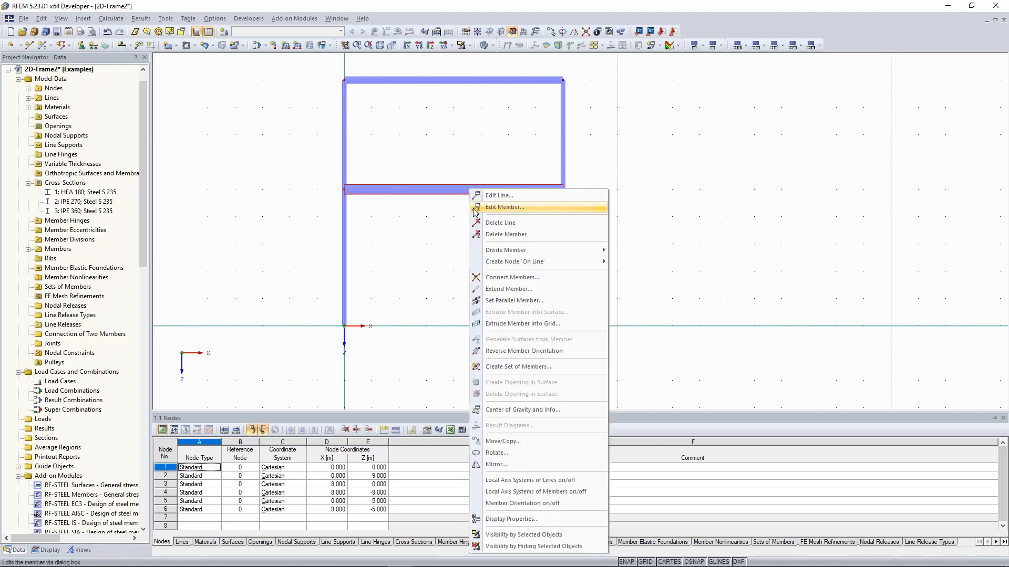
{"action": "mouse_move", "coordinate": [532, 253]}
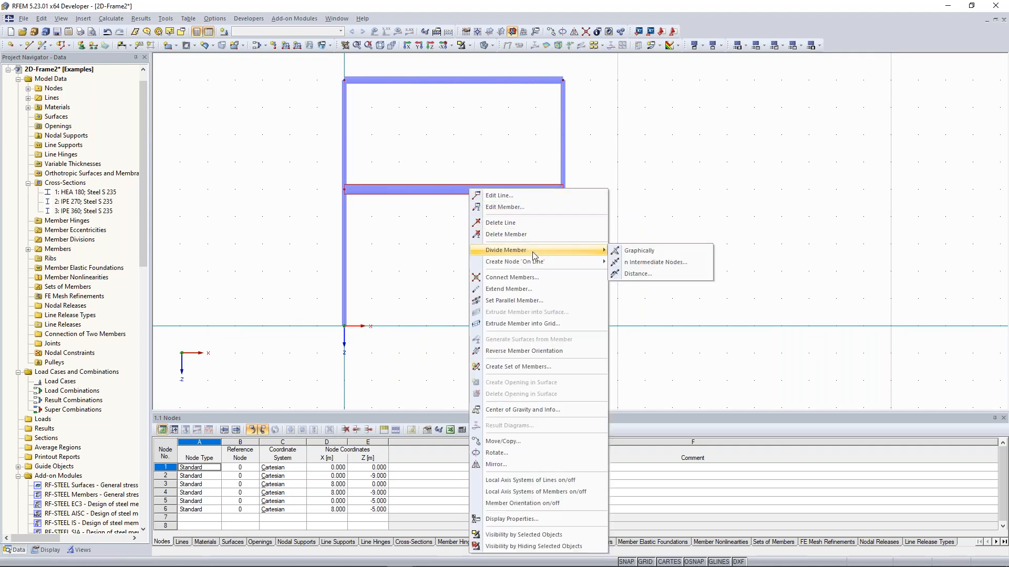
{"action": "left_click", "coordinate": [640, 251]}
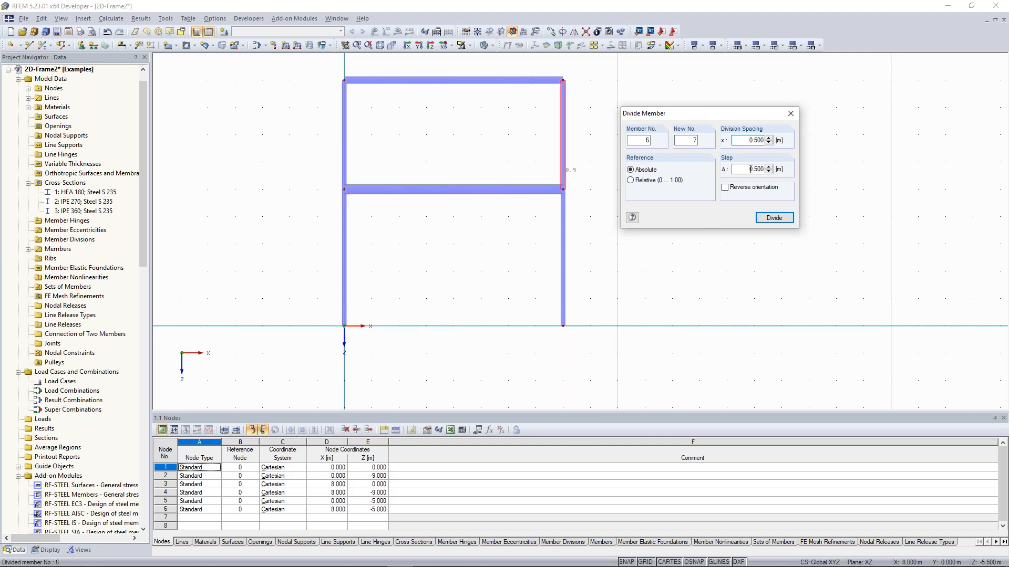
{"action": "left_click_drag", "start_coordinate": [748, 169], "coordinate": [768, 169]}
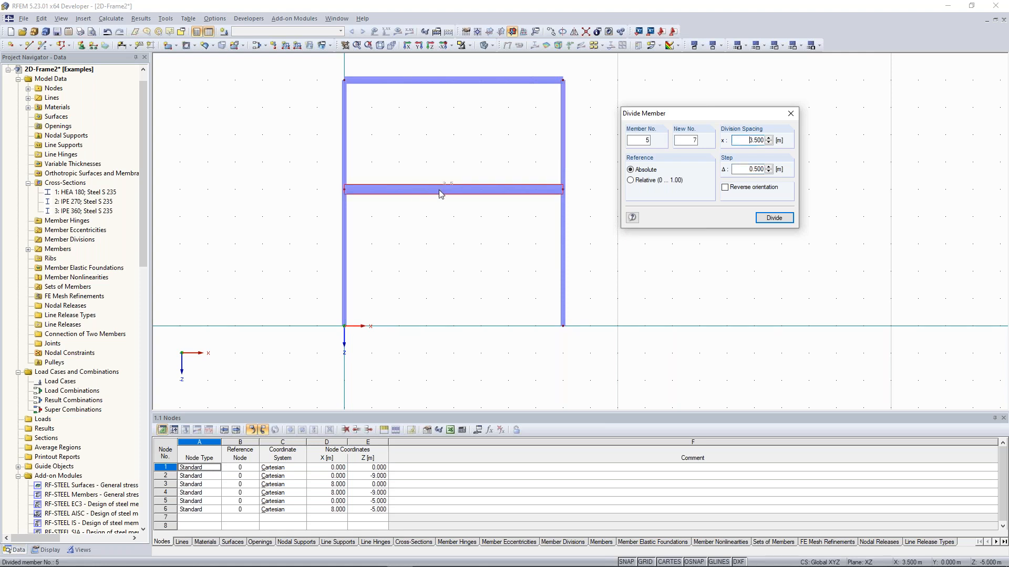
{"action": "left_click", "coordinate": [467, 196]}
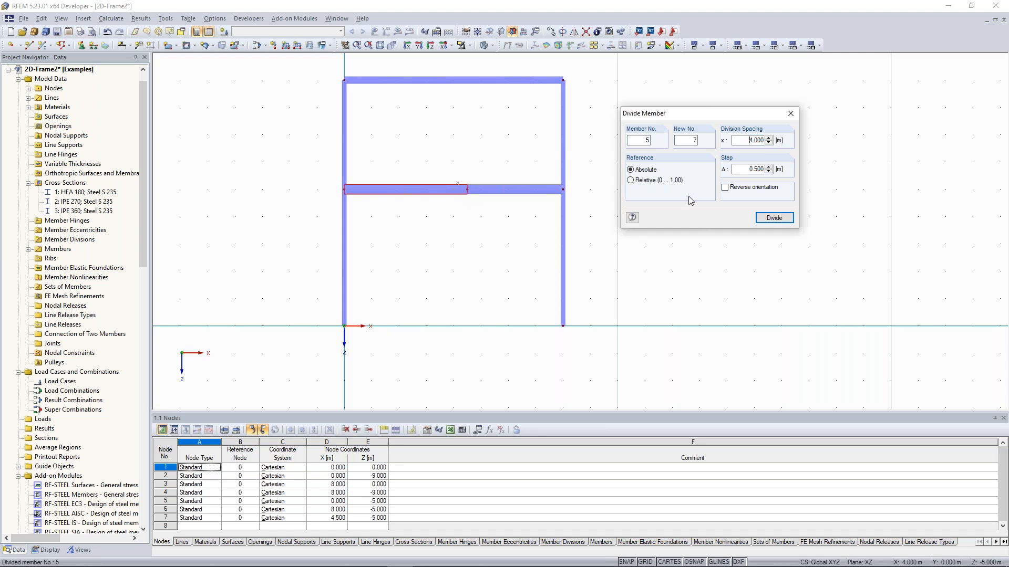
{"action": "left_click", "coordinate": [790, 116]}
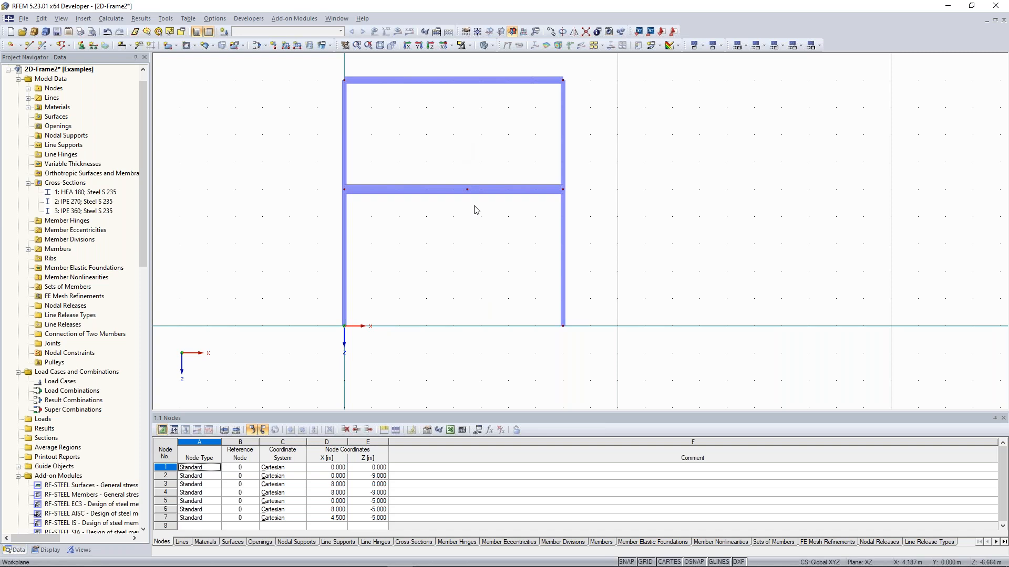
Step: Copy the lower HEA 180 column segment at the origin so its top meets the dividing node of the IPE 360 beam
{"action": "middle_click_drag", "start_coordinate": [475, 252], "coordinate": [483, 243]}
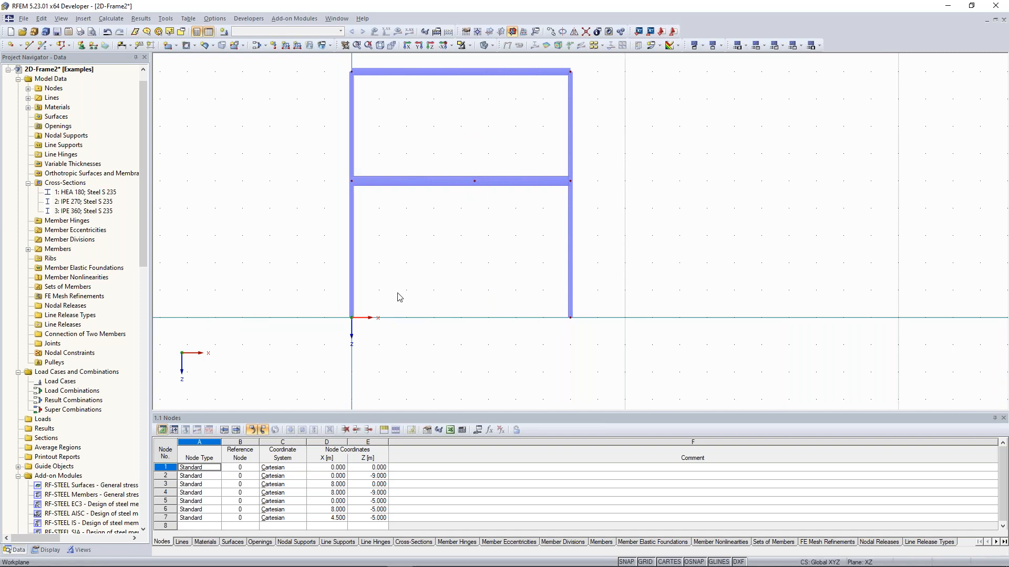
{"action": "left_click", "coordinate": [352, 220]}
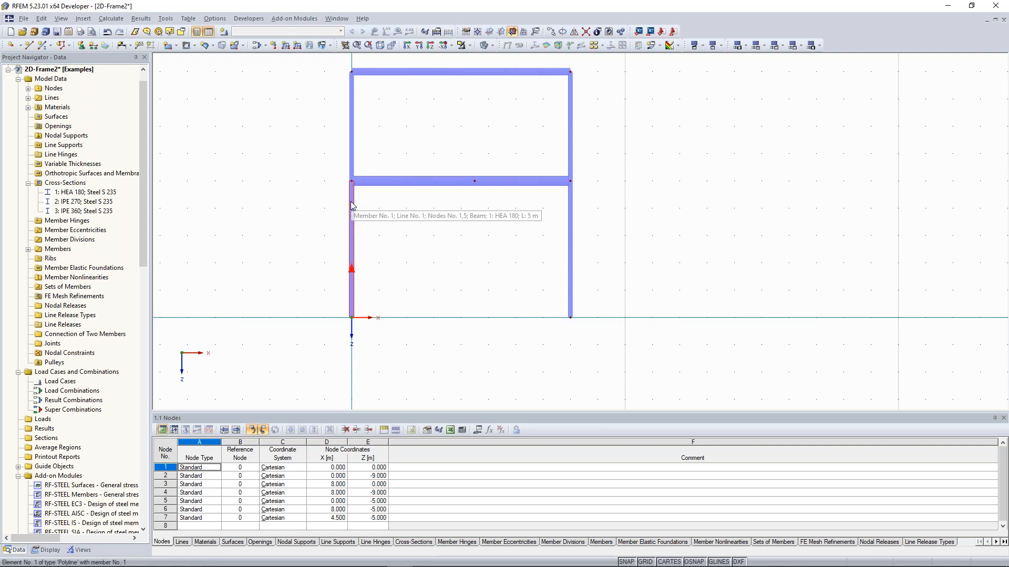
{"action": "left_click_drag", "start_coordinate": [353, 205], "coordinate": [474, 181], "text": "ctrl"}
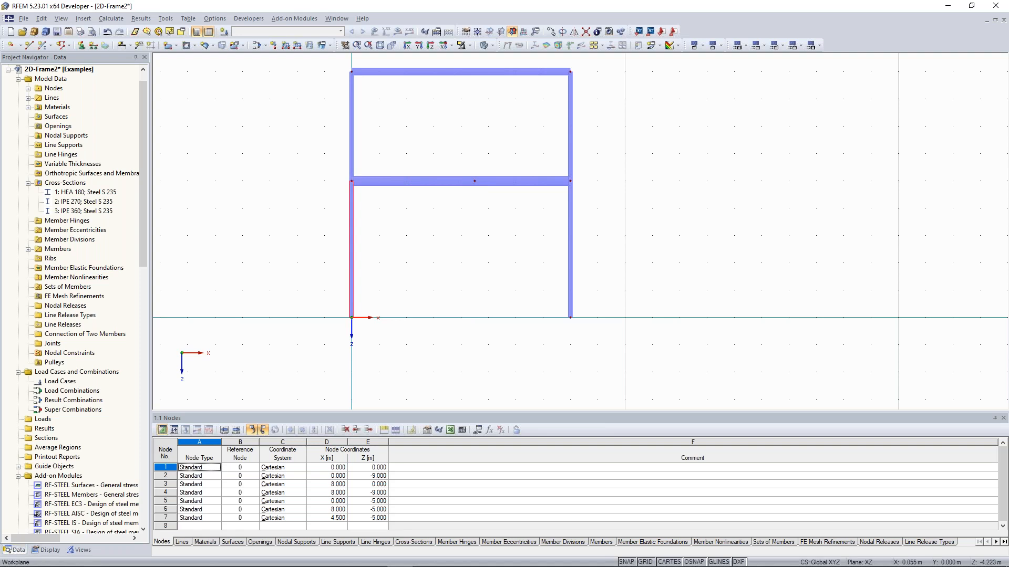
{"action": "left_click", "coordinate": [512, 248]}
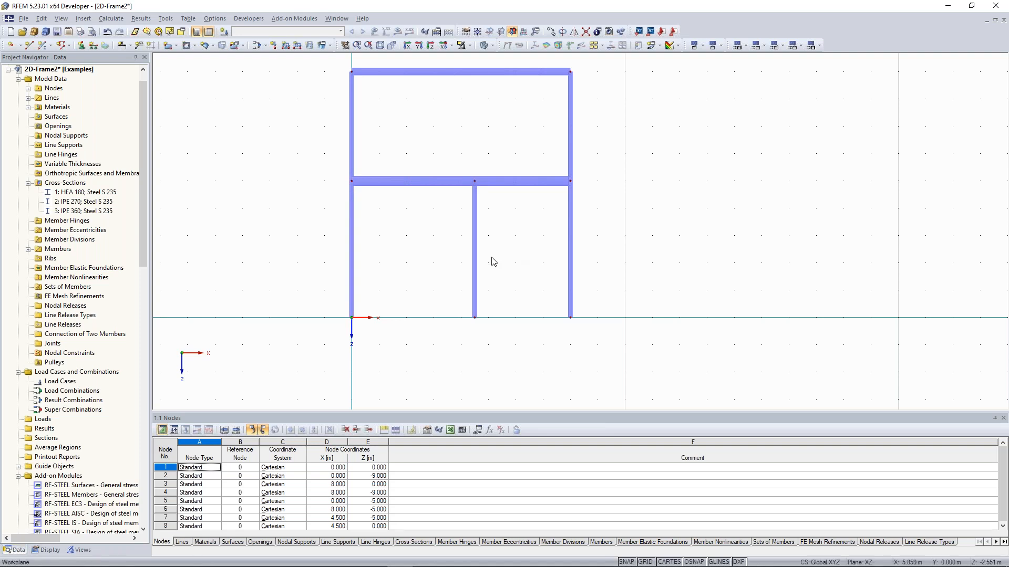
Step: In the generator for bracing in cells, create a solid round RD 20 cross-section in Steel S 235 for the tension members
{"action": "middle_click_drag", "start_coordinate": [483, 310], "coordinate": [478, 315]}
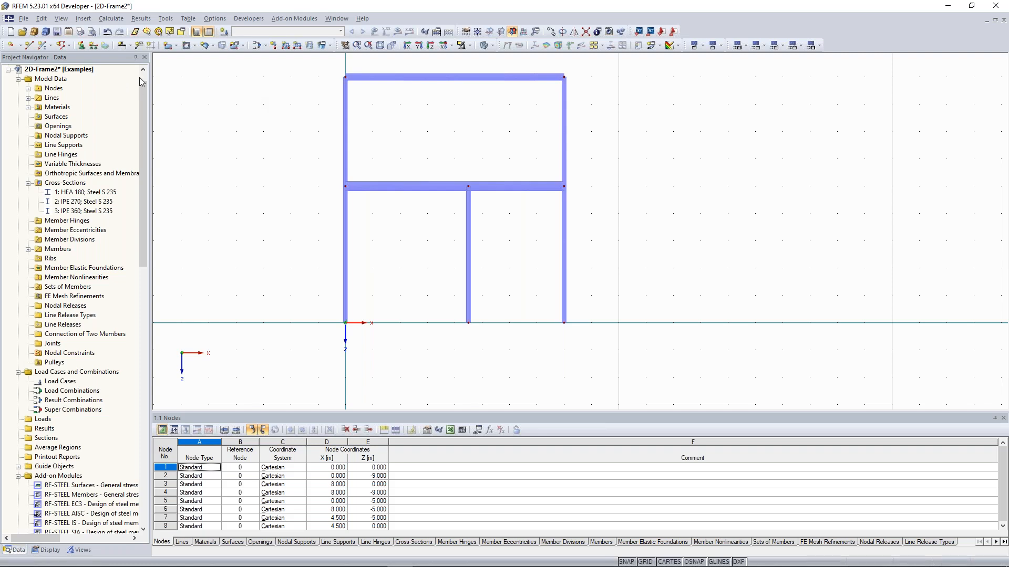
{"action": "left_click", "coordinate": [166, 19]}
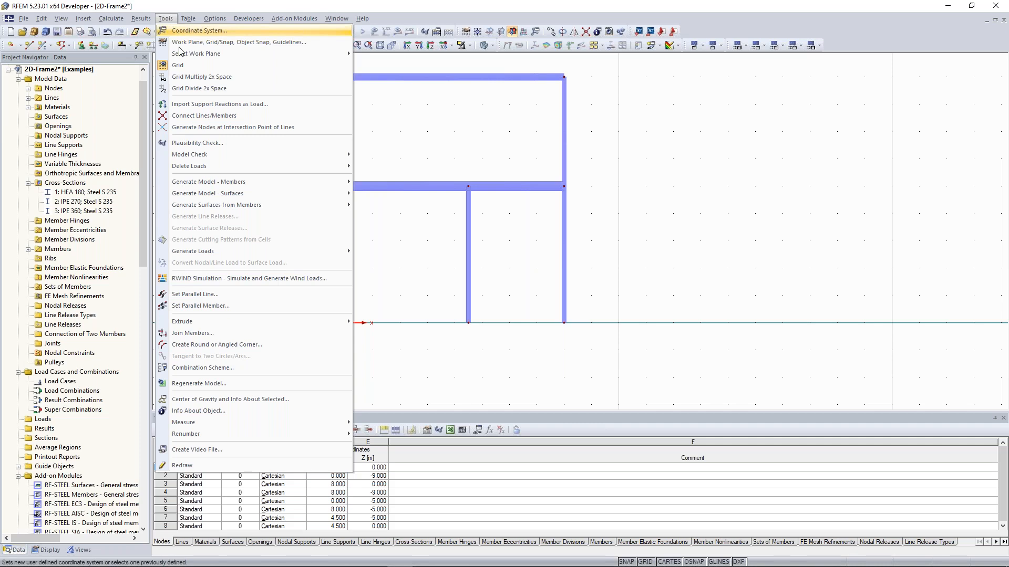
{"action": "mouse_move", "coordinate": [233, 182]}
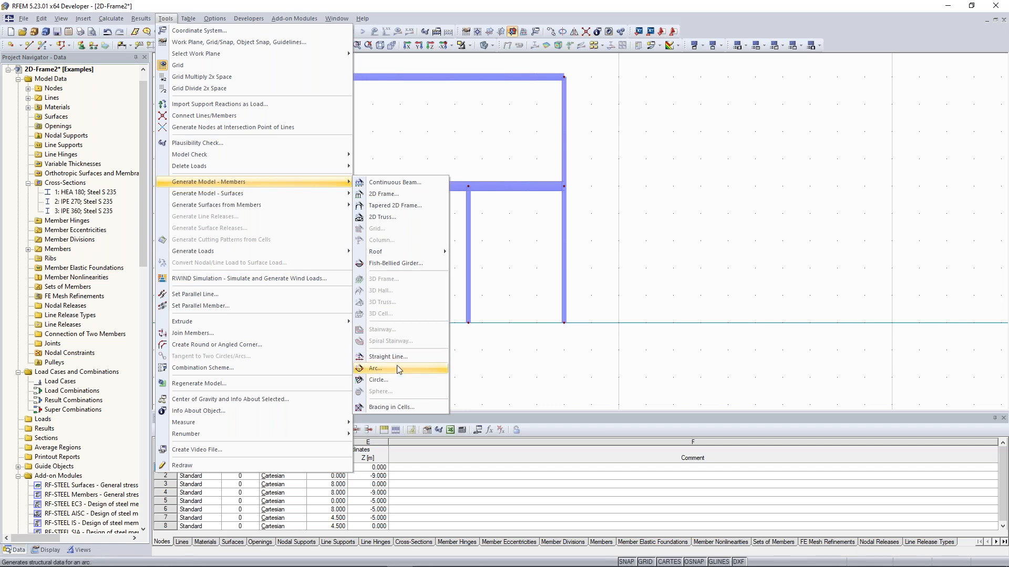
{"action": "left_click", "coordinate": [417, 408]}
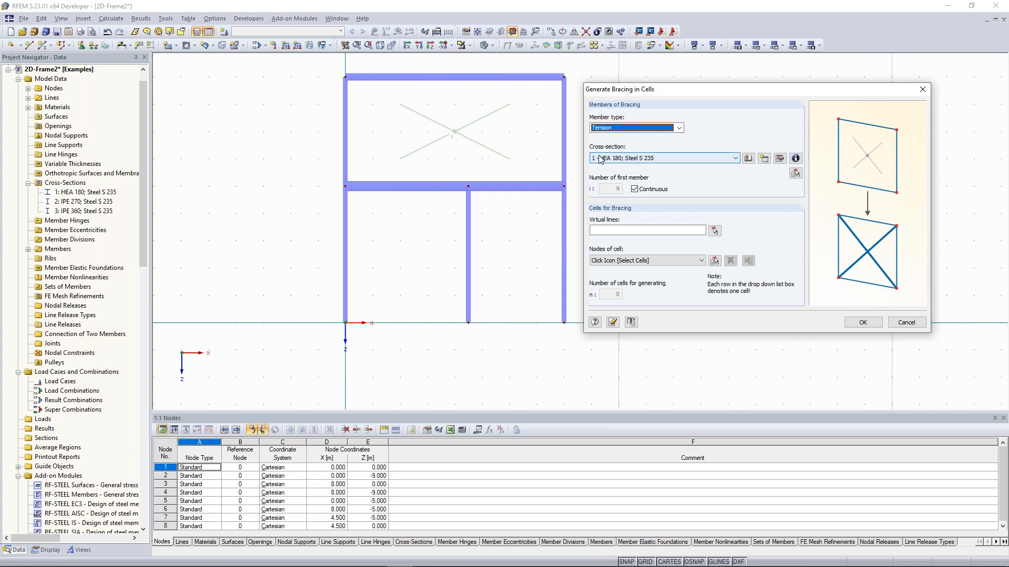
{"action": "left_click", "coordinate": [765, 159]}
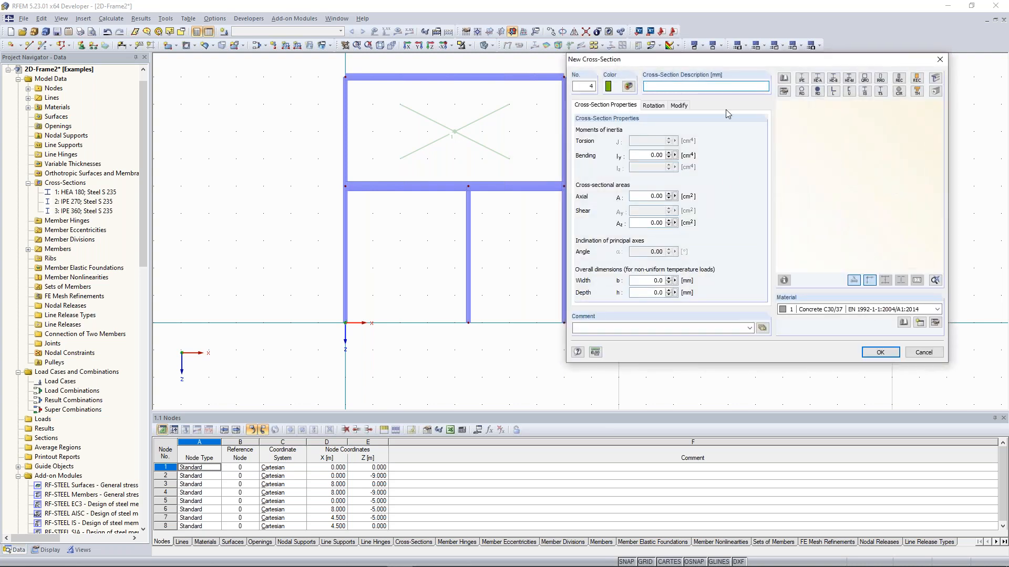
{"action": "left_click_drag", "start_coordinate": [742, 66], "coordinate": [715, 68]}
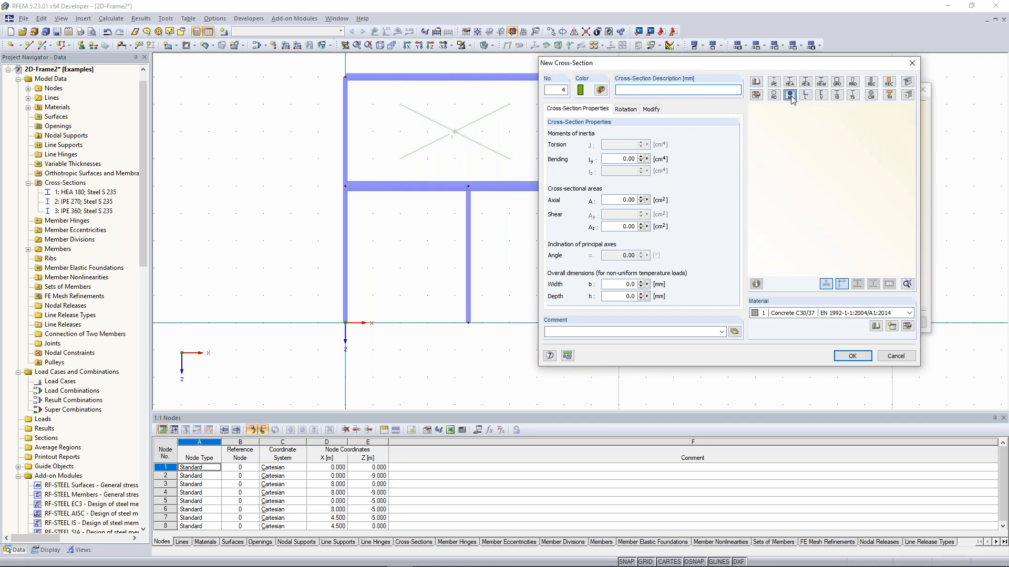
{"action": "left_click", "coordinate": [788, 92]}
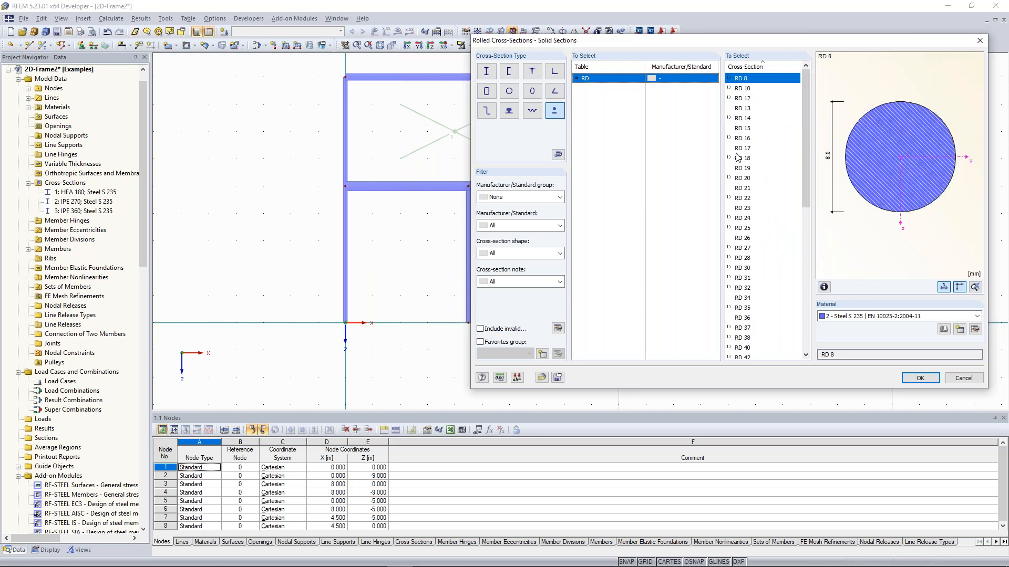
{"action": "left_click", "coordinate": [747, 179]}
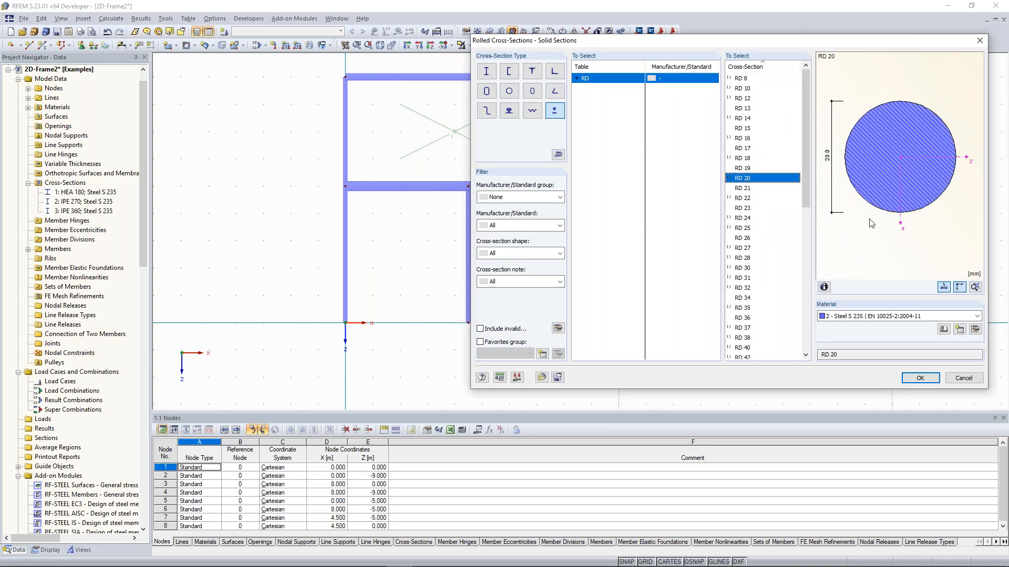
{"action": "left_click", "coordinate": [920, 379]}
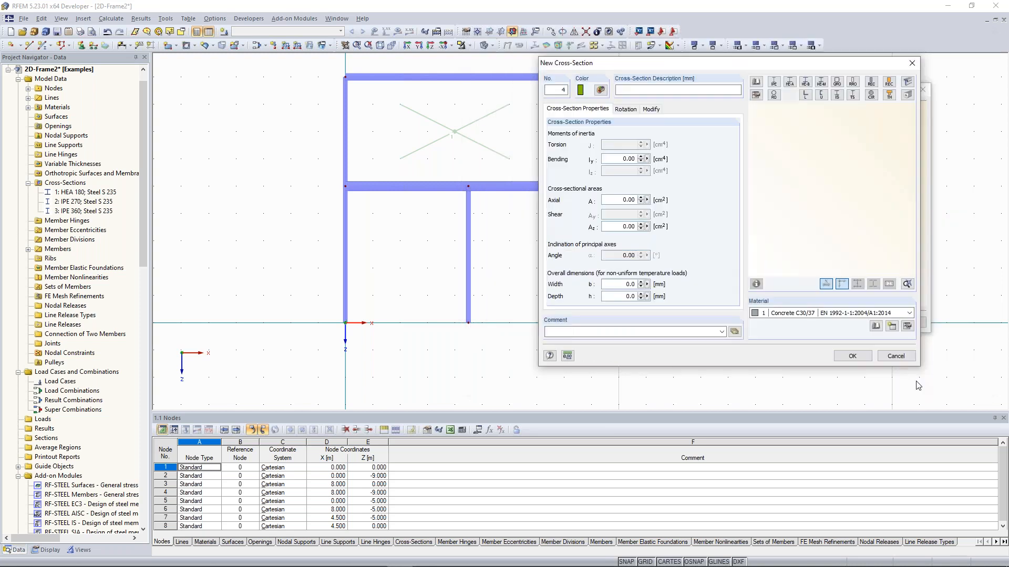
{"action": "left_click", "coordinate": [850, 357]}
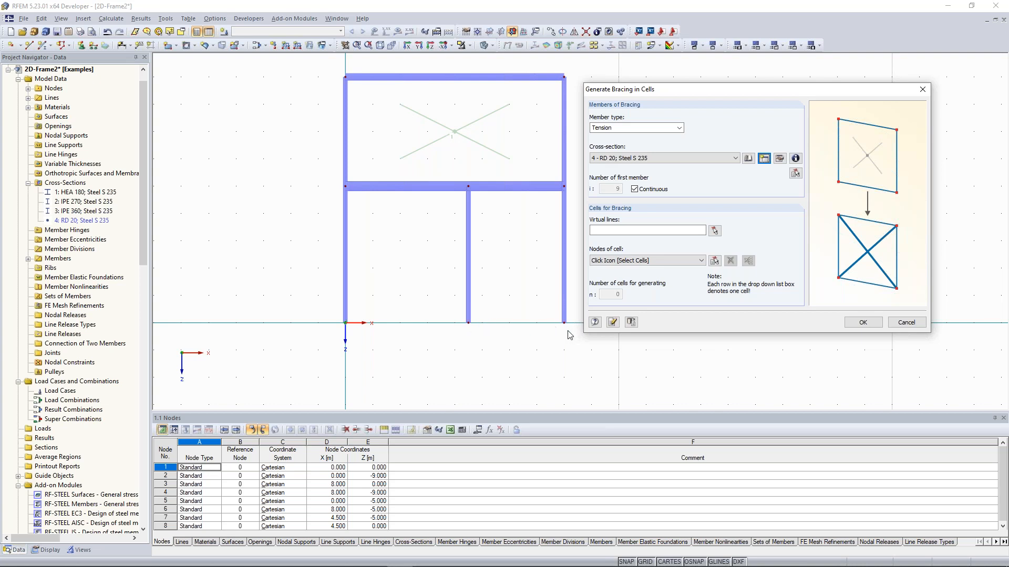
Step: Define a virtual line between the bases of the middle and right columns, and select the cell it closes for bracing
{"action": "left_click", "coordinate": [714, 231]}
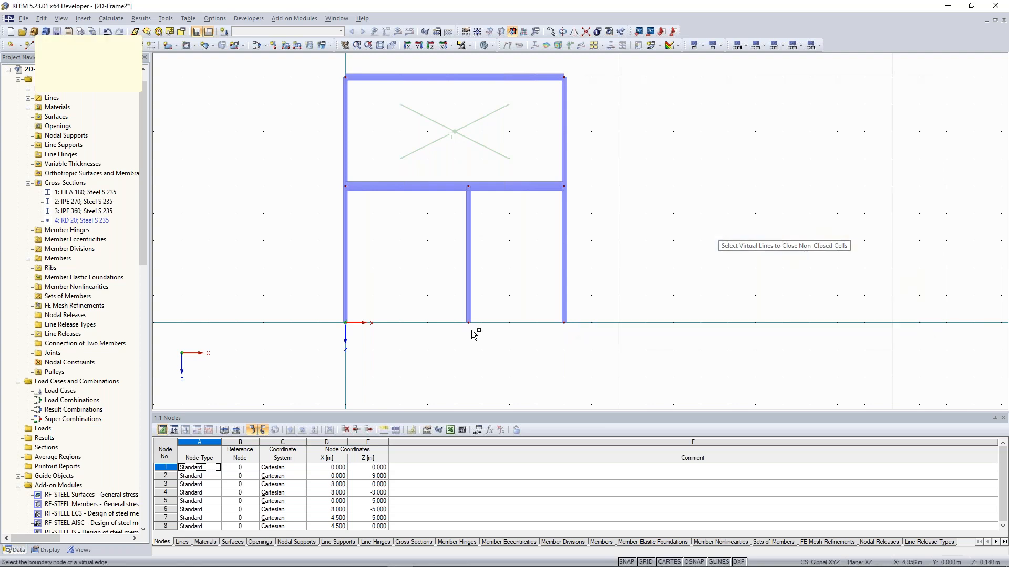
{"action": "left_click", "coordinate": [468, 323]}
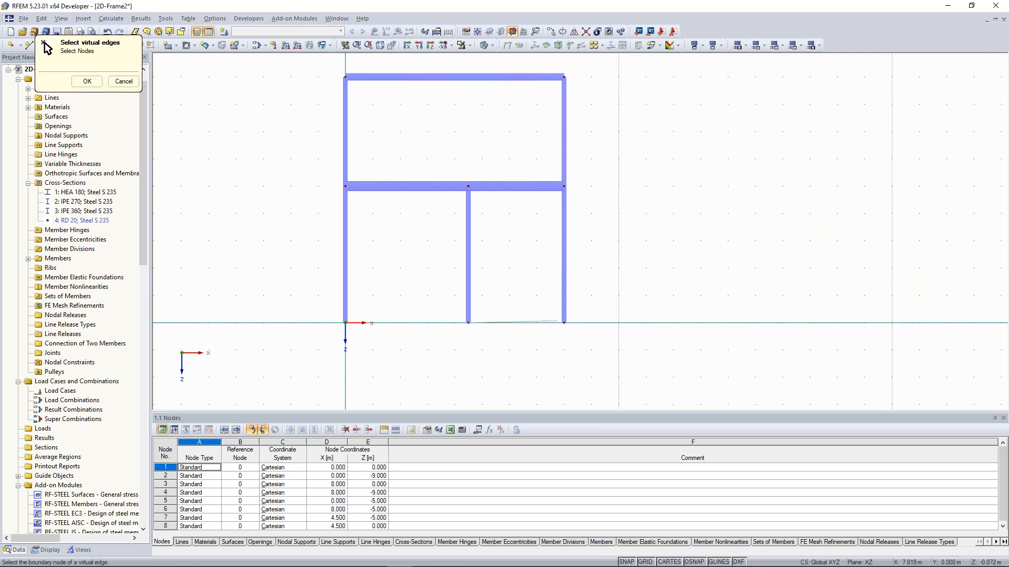
{"action": "left_click", "coordinate": [87, 81]}
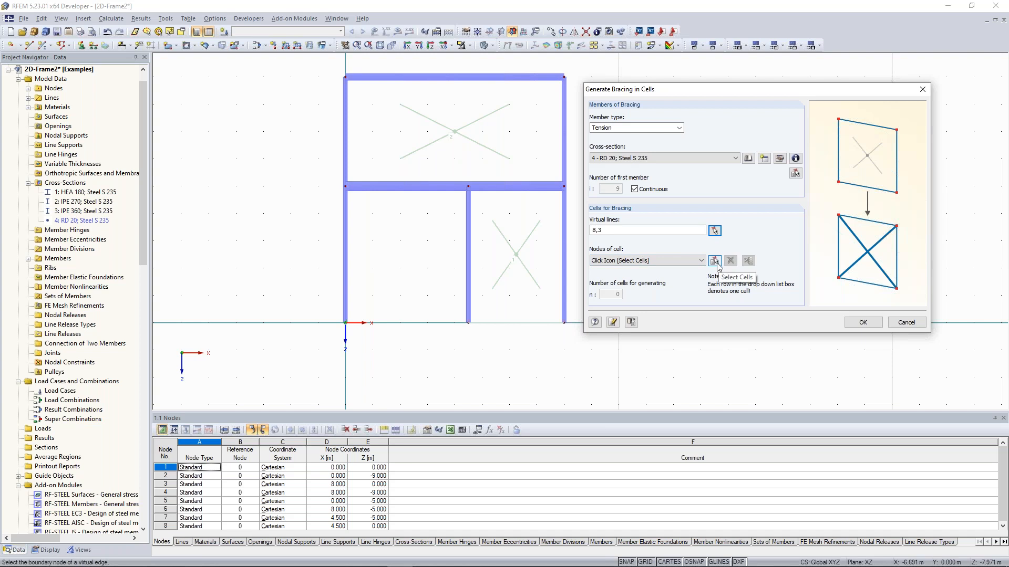
{"action": "left_click", "coordinate": [714, 262]}
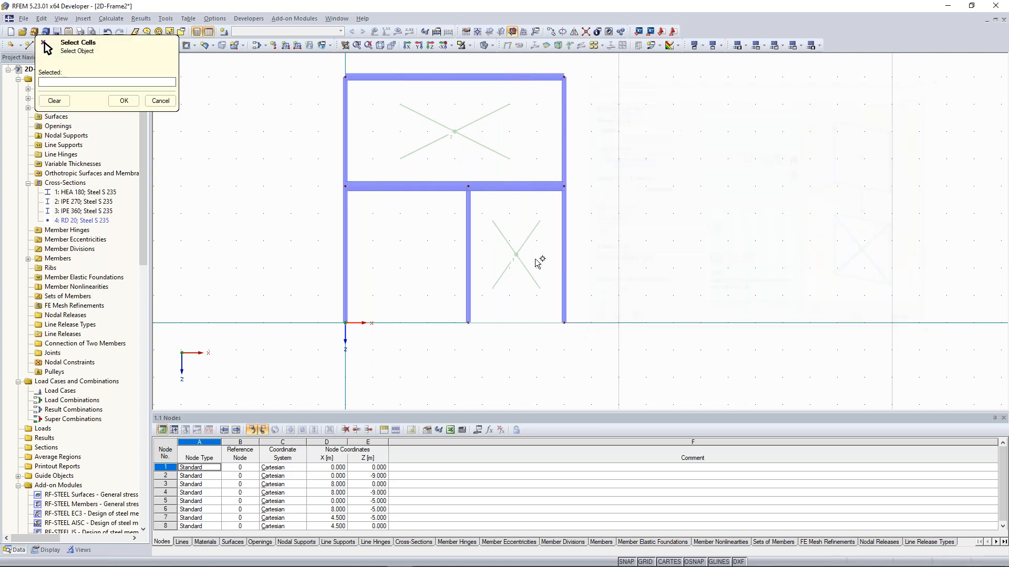
{"action": "left_click", "coordinate": [124, 100]}
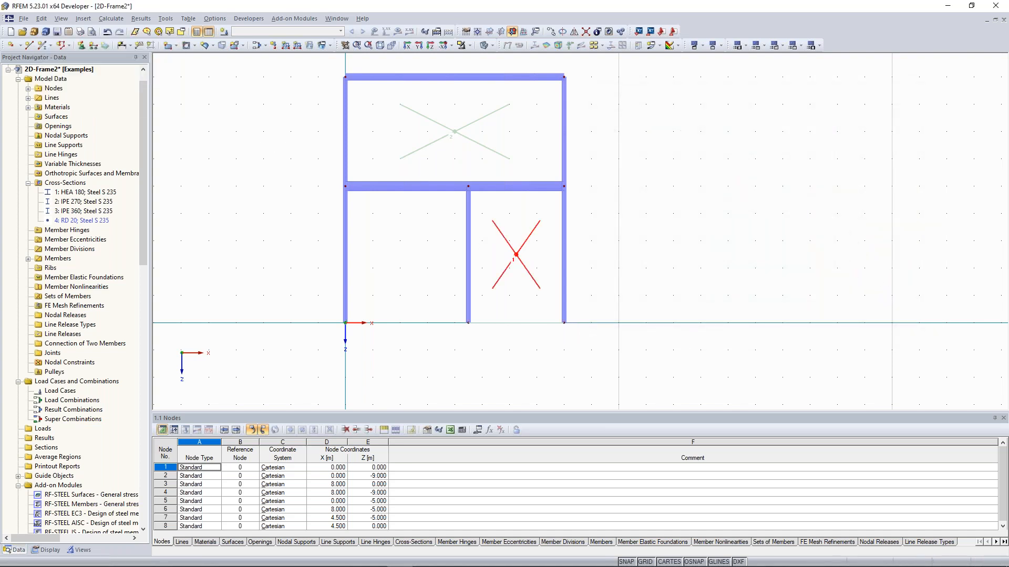
Step: Generate the RD 20 tension bracing in the selected cell between the middle and right columns
{"action": "left_click", "coordinate": [865, 322]}
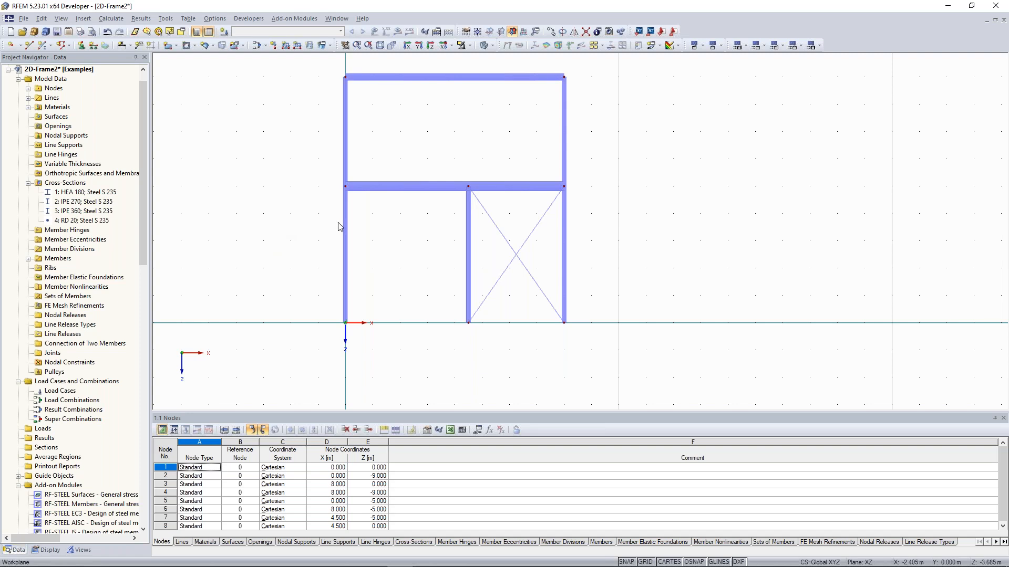
Step: Assign hinged nodal supports to the three column base nodes 1, 3 and 8
{"action": "middle_click_drag", "start_coordinate": [329, 231], "coordinate": [342, 233]}
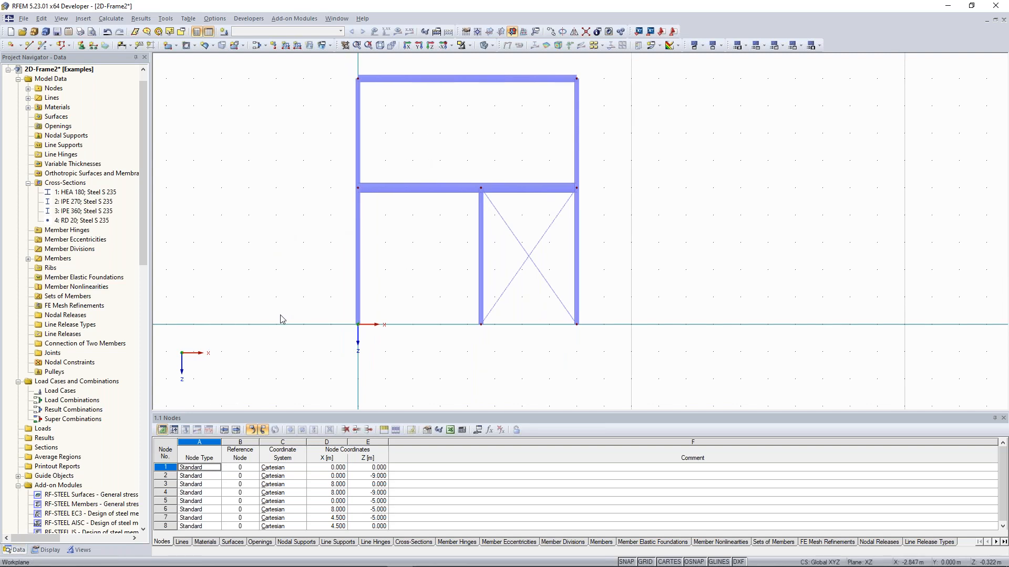
{"action": "left_click_drag", "start_coordinate": [281, 300], "coordinate": [612, 344]}
{"action": "left_click_drag", "start_coordinate": [284, 293], "coordinate": [621, 351]}
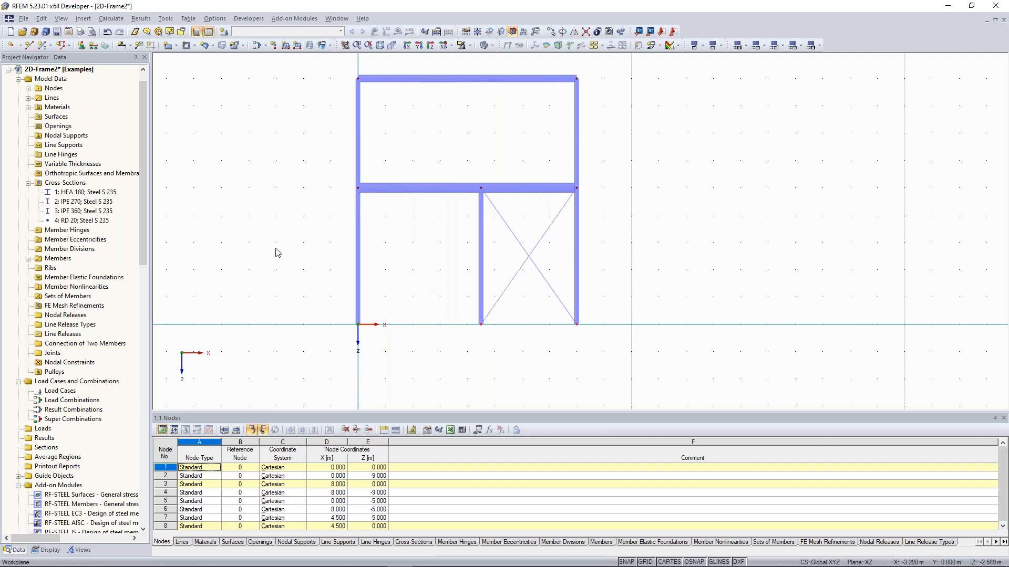
{"action": "left_click", "coordinate": [81, 45]}
{"action": "left_click_drag", "start_coordinate": [446, 179], "coordinate": [704, 95]}
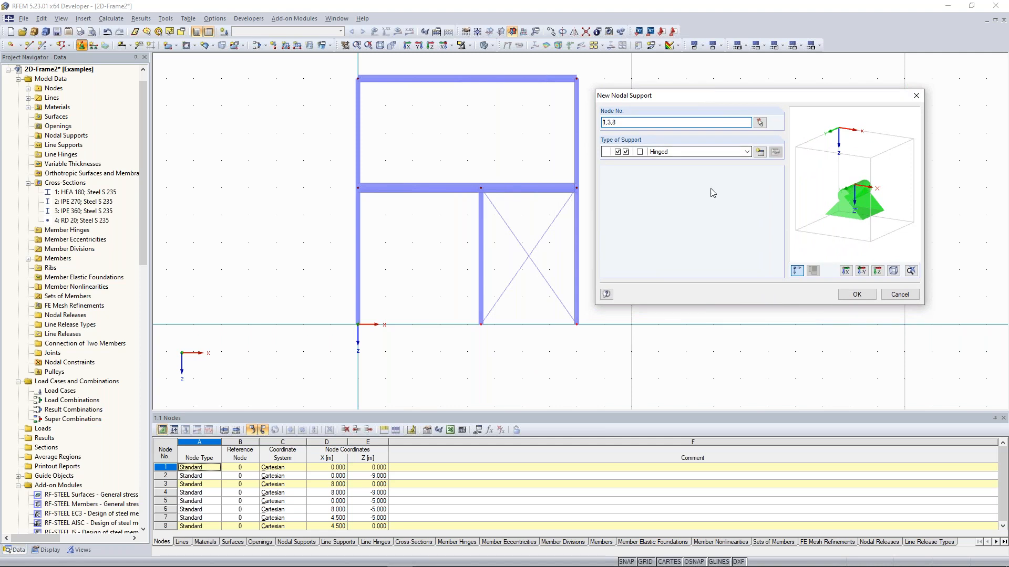
{"action": "left_click", "coordinate": [858, 296]}
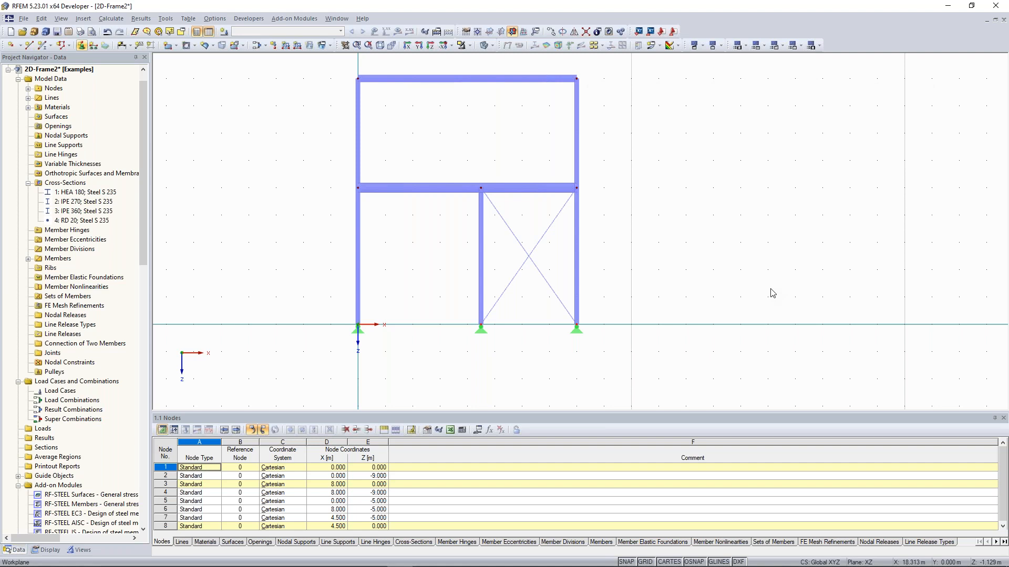
{"action": "middle_click_drag", "start_coordinate": [415, 249], "coordinate": [438, 231]}
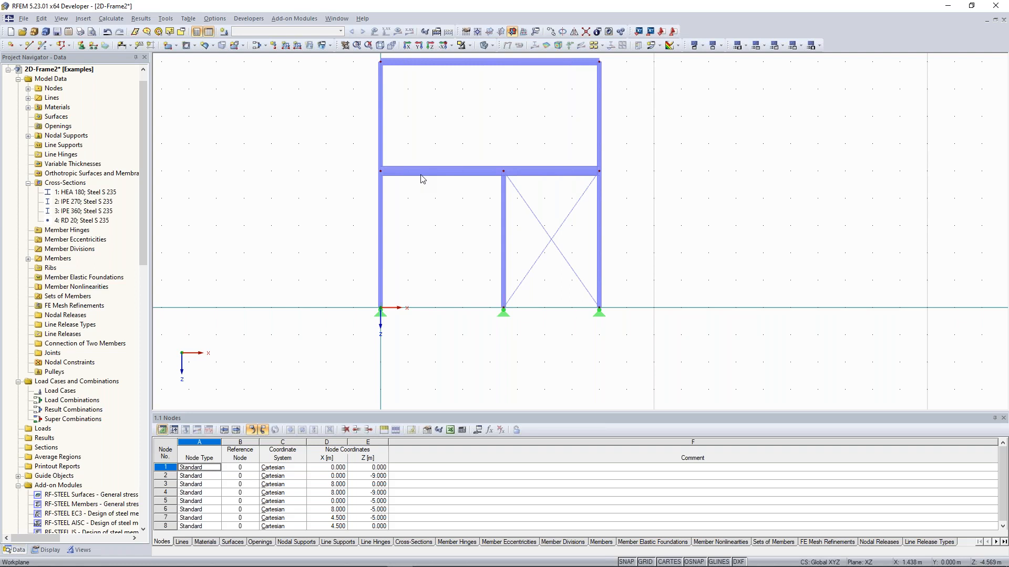
{"action": "scroll", "coordinate": [386, 197], "scroll_direction": "up", "scroll_amount": 1}
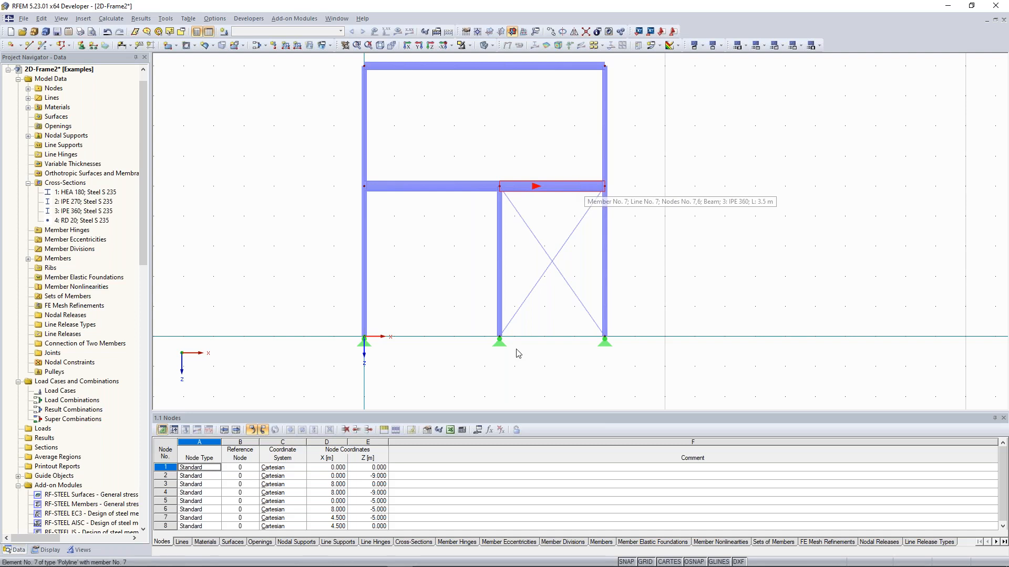
{"action": "left_click_drag", "start_coordinate": [480, 145], "coordinate": [521, 388]}
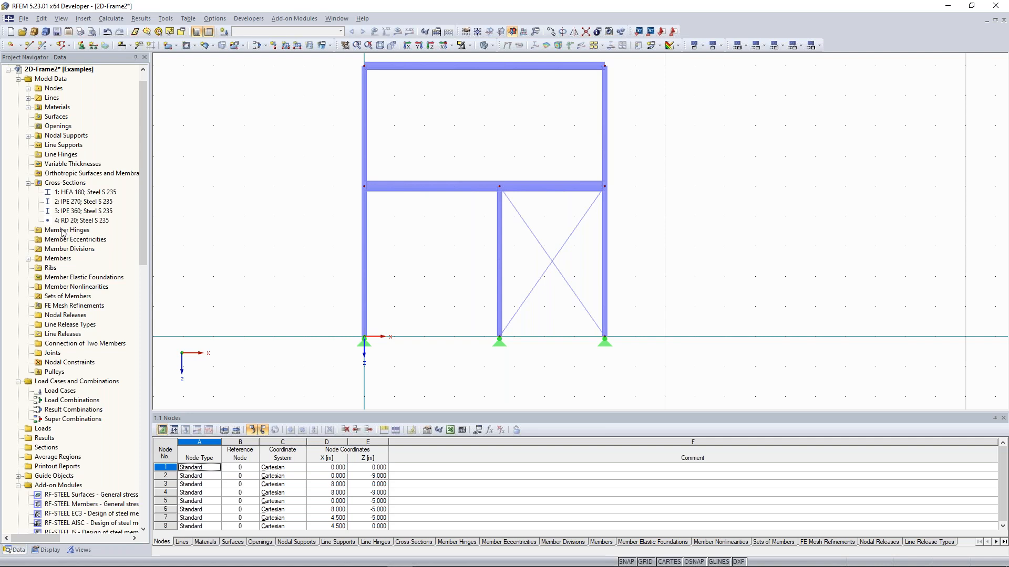
Step: Create a member hinge in local member axes that releases only the rotation φy, with a spring constant of 0.000 kNm/rad
{"action": "right_click", "coordinate": [60, 232]}
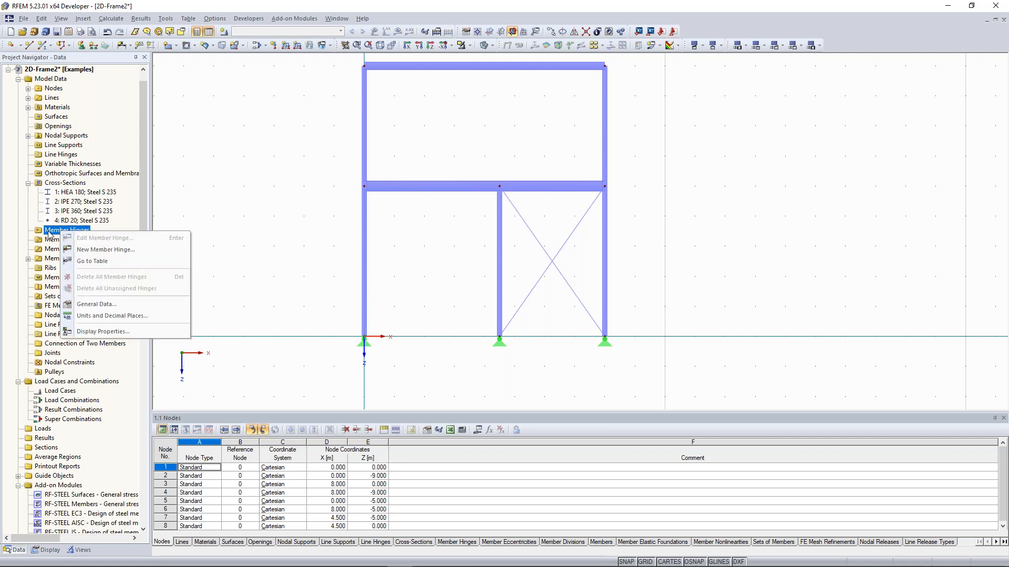
{"action": "left_click", "coordinate": [101, 250]}
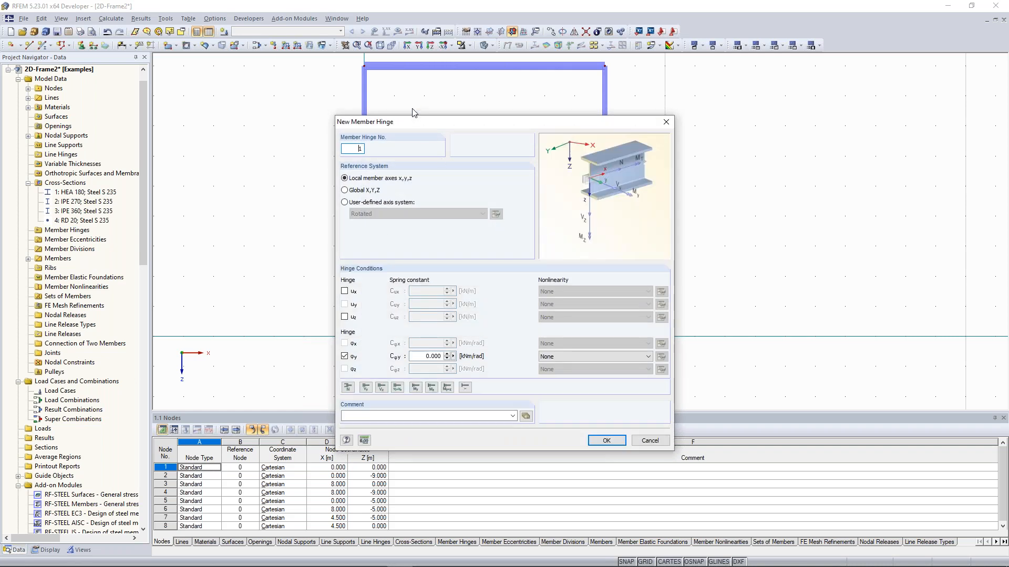
{"action": "left_click_drag", "start_coordinate": [413, 126], "coordinate": [701, 70]}
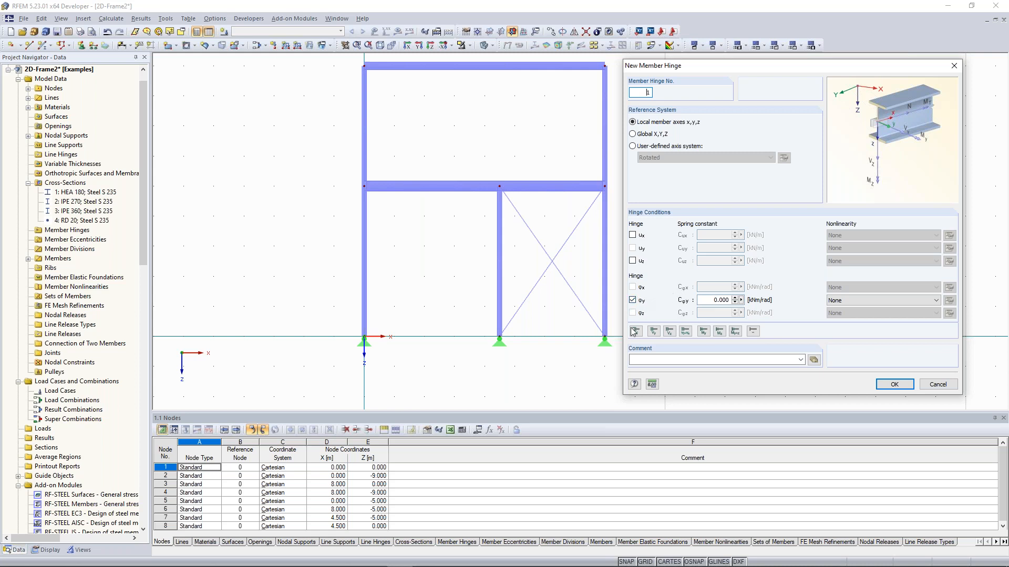
{"action": "left_click", "coordinate": [704, 335]}
{"action": "left_click", "coordinate": [719, 332]}
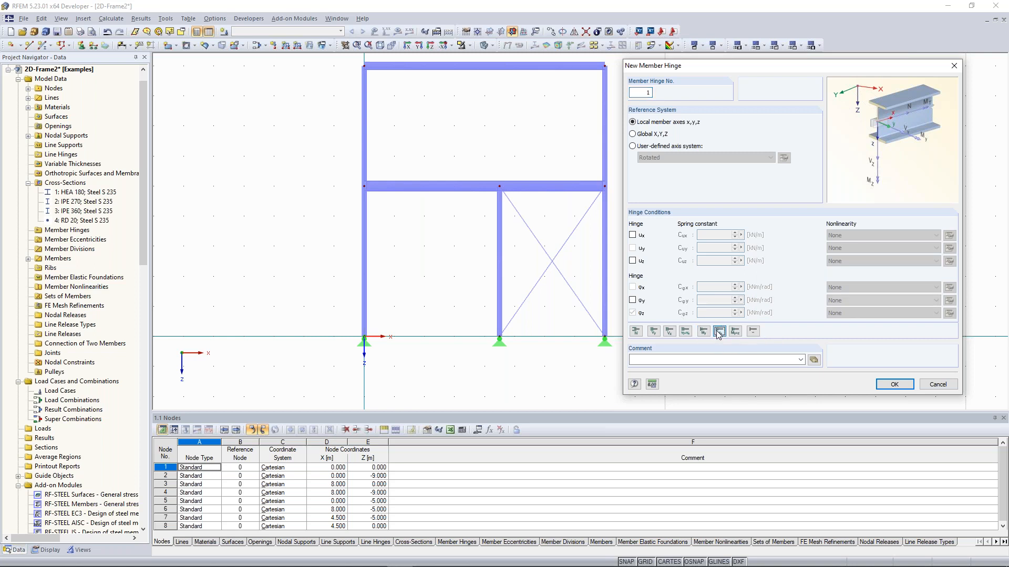
{"action": "left_click", "coordinate": [708, 332]}
{"action": "left_click", "coordinate": [636, 333]}
{"action": "left_click", "coordinate": [705, 333]}
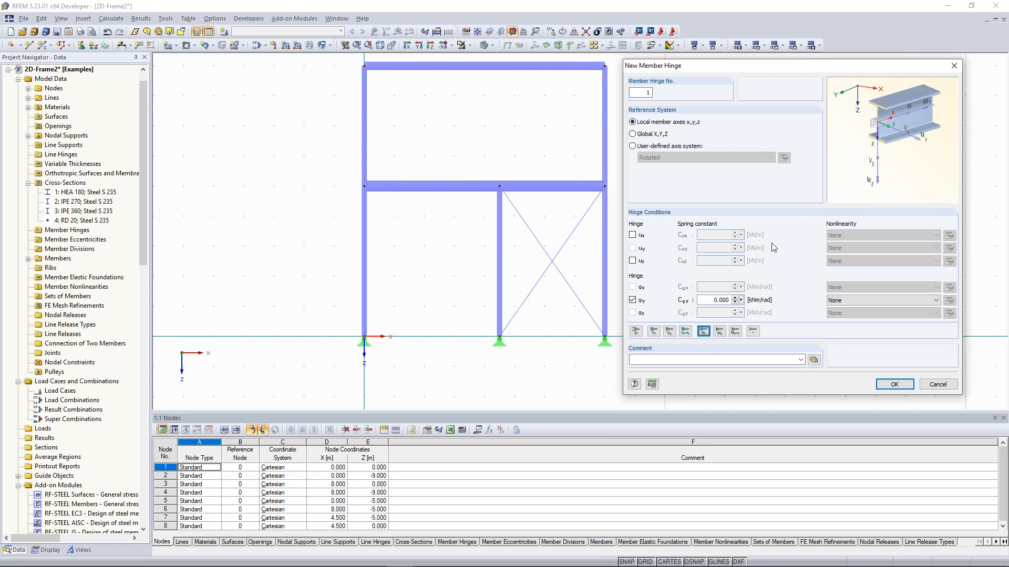
{"action": "left_click", "coordinate": [894, 385]}
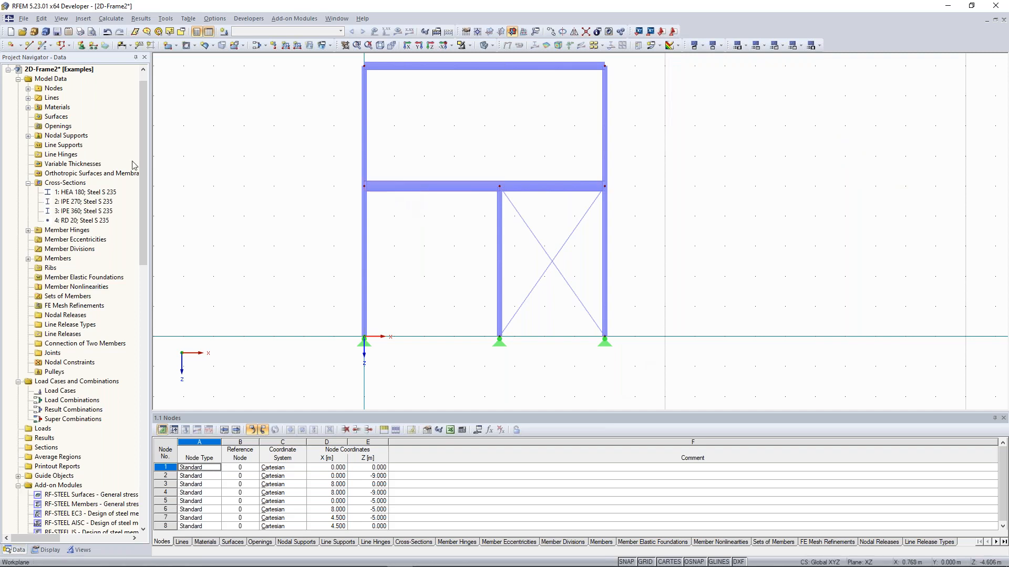
Step: Assign the member hinge to both outer ends of the divided IPE 360 beam and to the top end of the middle column
{"action": "left_click", "coordinate": [29, 231]}
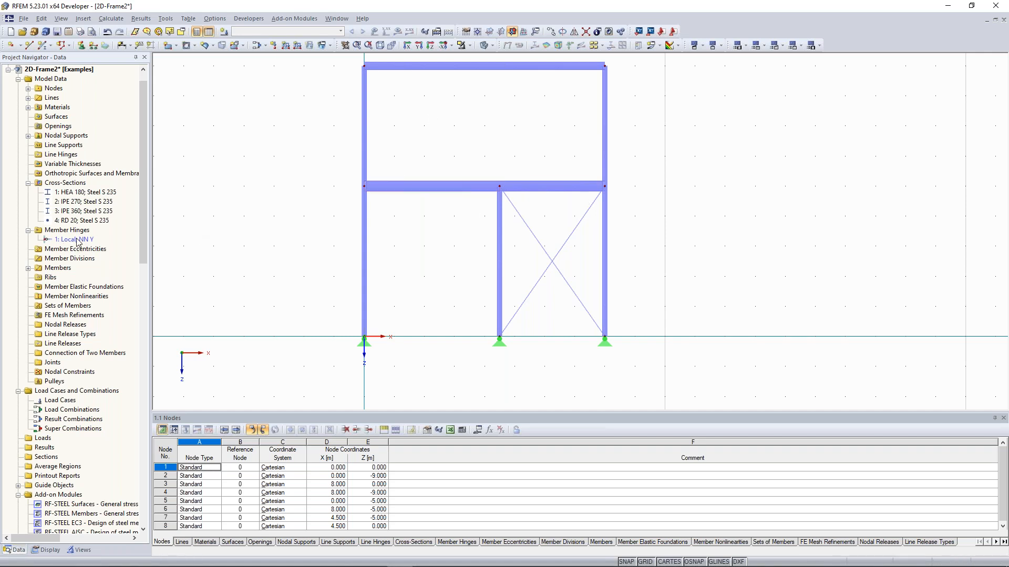
{"action": "left_click", "coordinate": [78, 240]}
{"action": "left_click_drag", "start_coordinate": [77, 241], "coordinate": [161, 281]}
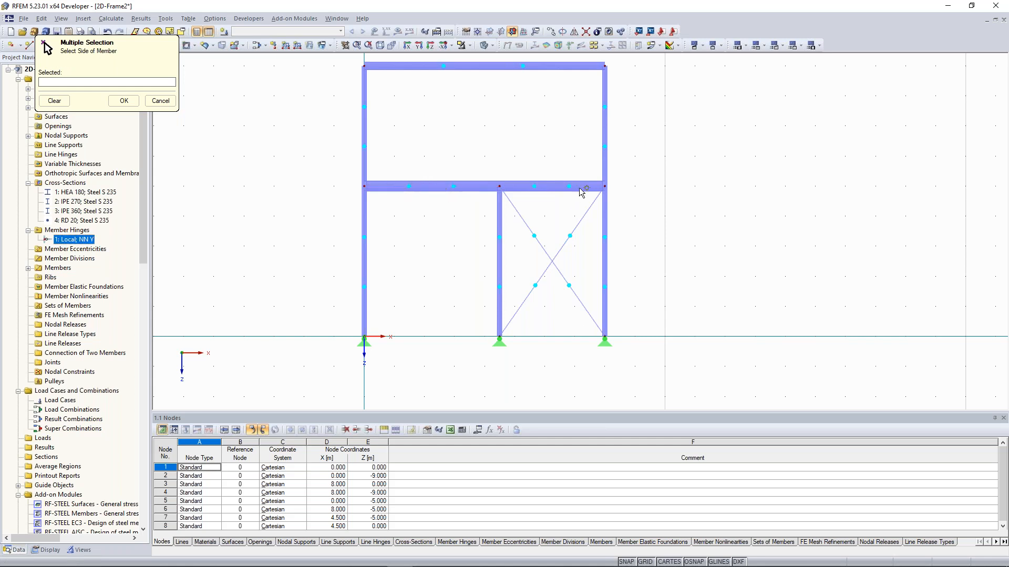
{"action": "left_click", "coordinate": [385, 187]}
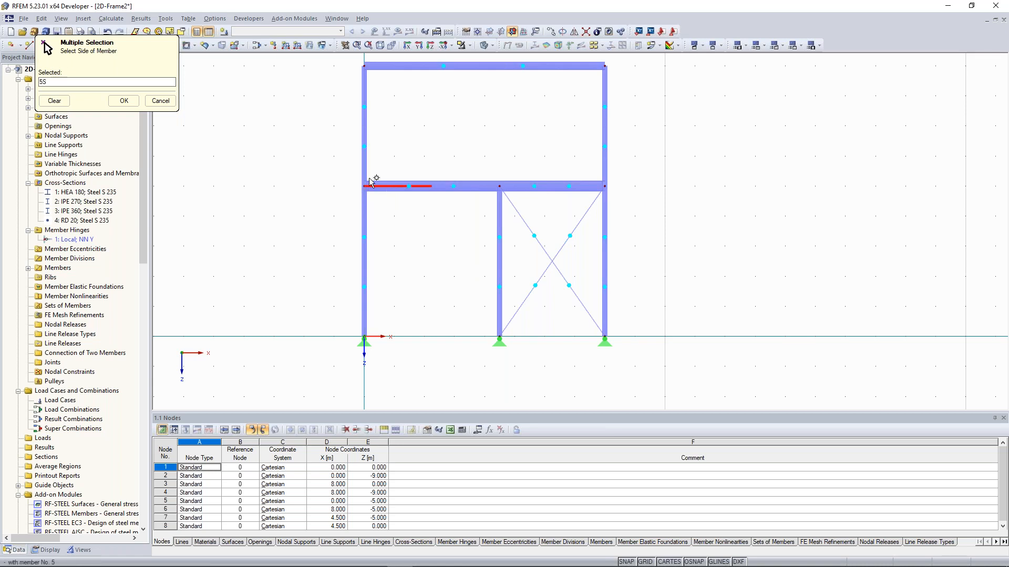
{"action": "scroll", "coordinate": [379, 191], "scroll_direction": "up", "scroll_amount": 3}
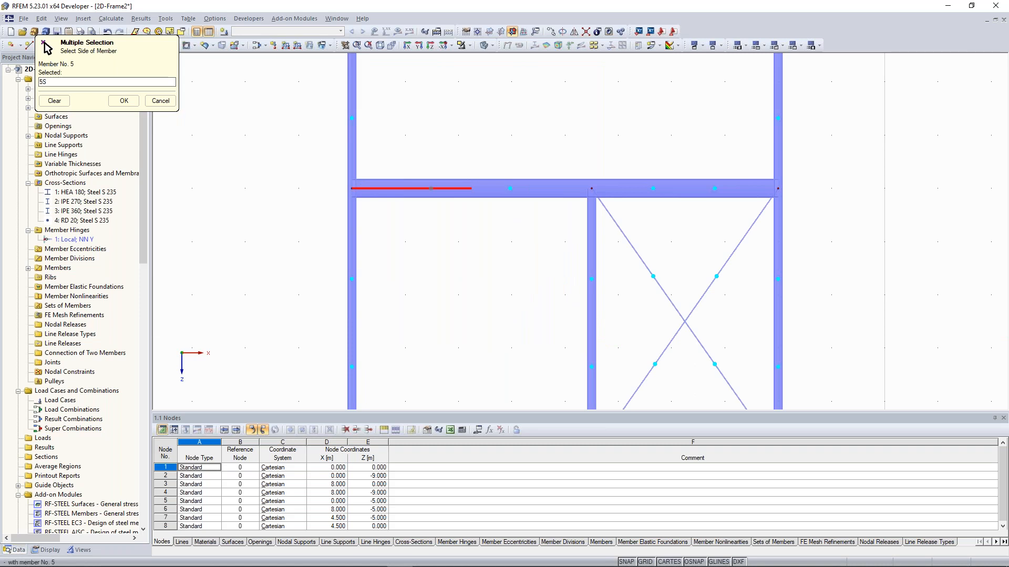
{"action": "left_click", "coordinate": [730, 190]}
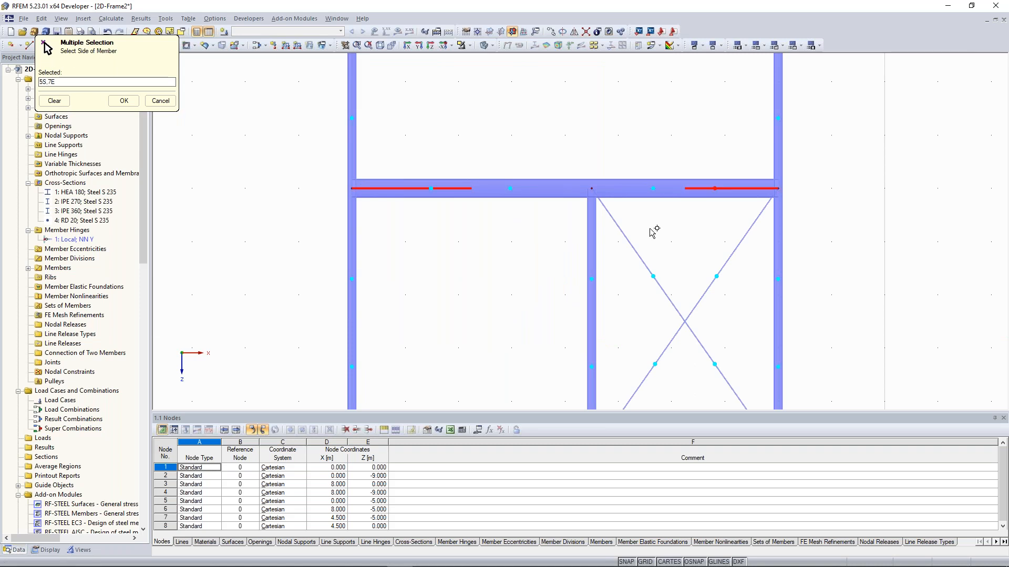
{"action": "left_click", "coordinate": [592, 234]}
{"action": "scroll", "coordinate": [500, 210], "scroll_direction": "down", "scroll_amount": 5}
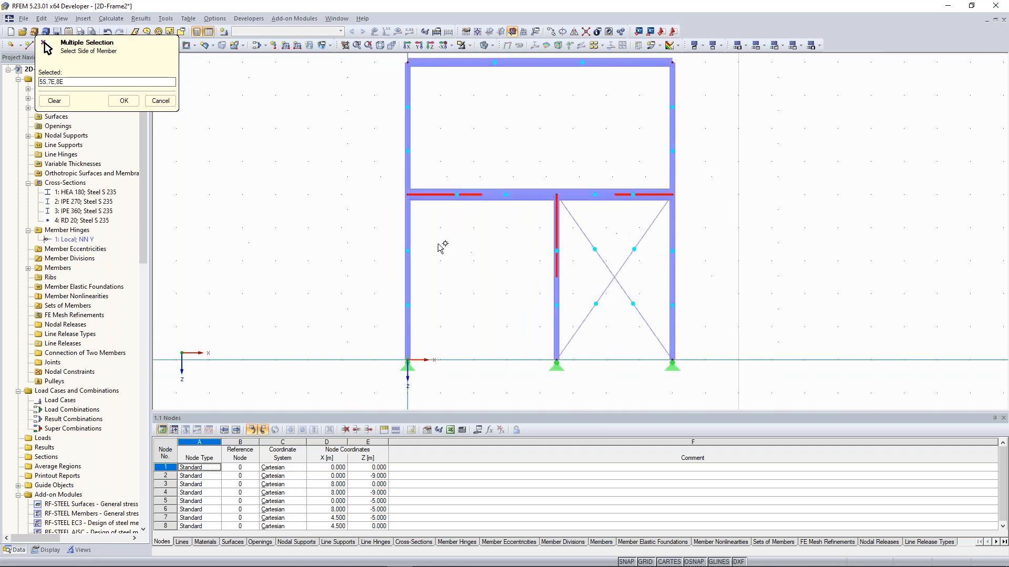
{"action": "left_click", "coordinate": [124, 100]}
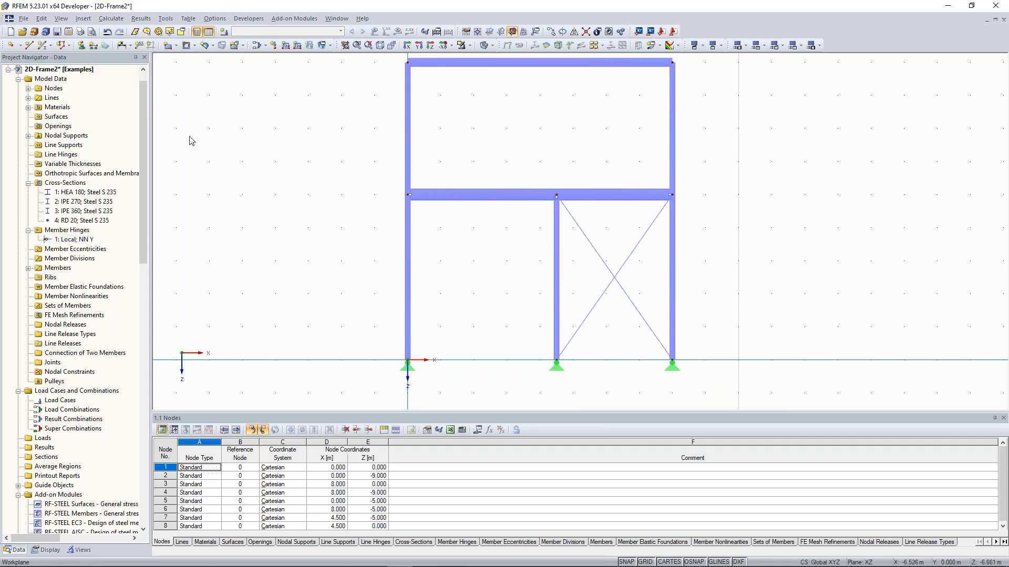
{"action": "middle_click_drag", "start_coordinate": [450, 183], "coordinate": [394, 201]}
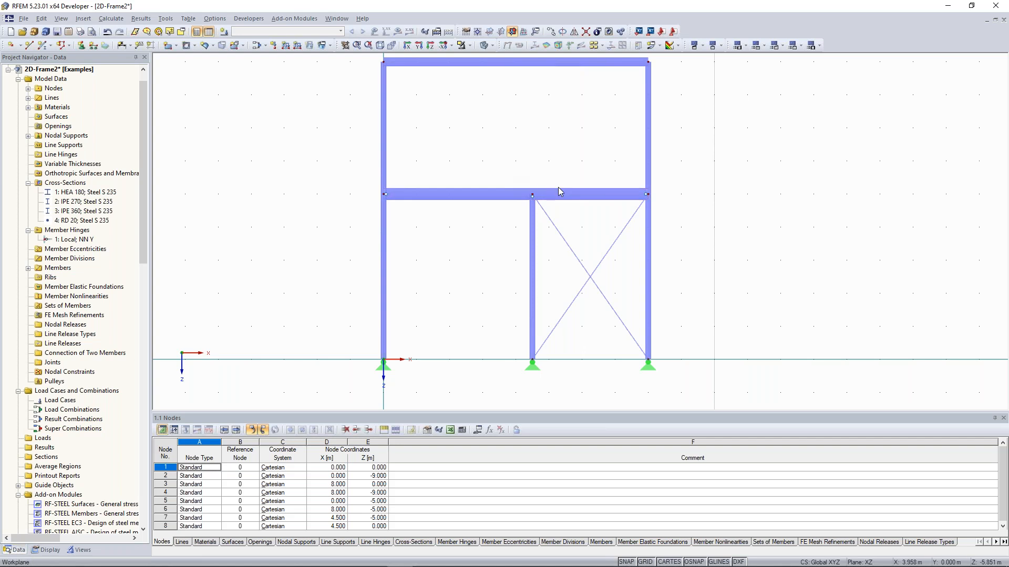
{"action": "scroll", "coordinate": [387, 188], "scroll_direction": "up", "scroll_amount": 1}
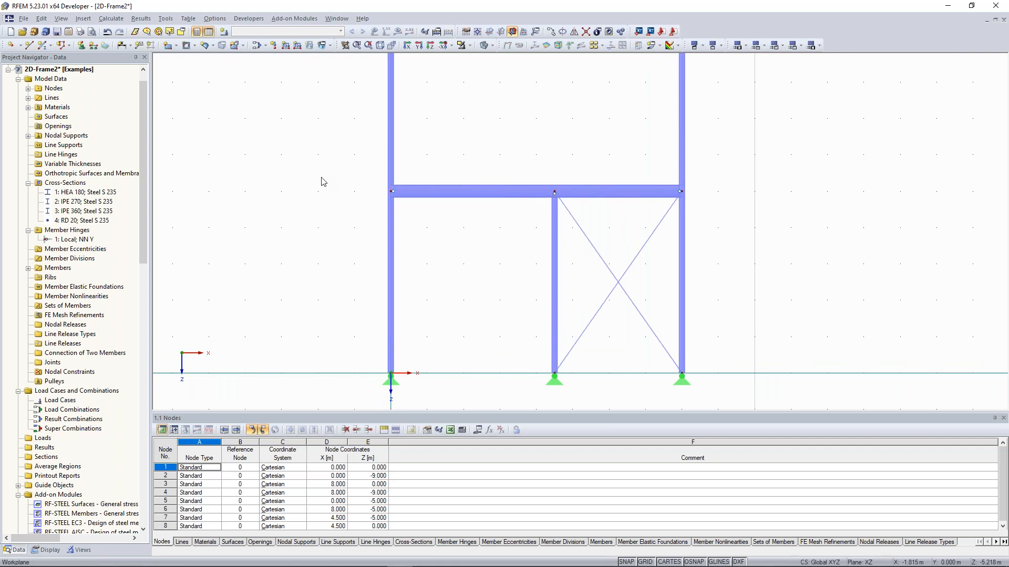
{"action": "scroll", "coordinate": [300, 202], "scroll_direction": "down", "scroll_amount": 1}
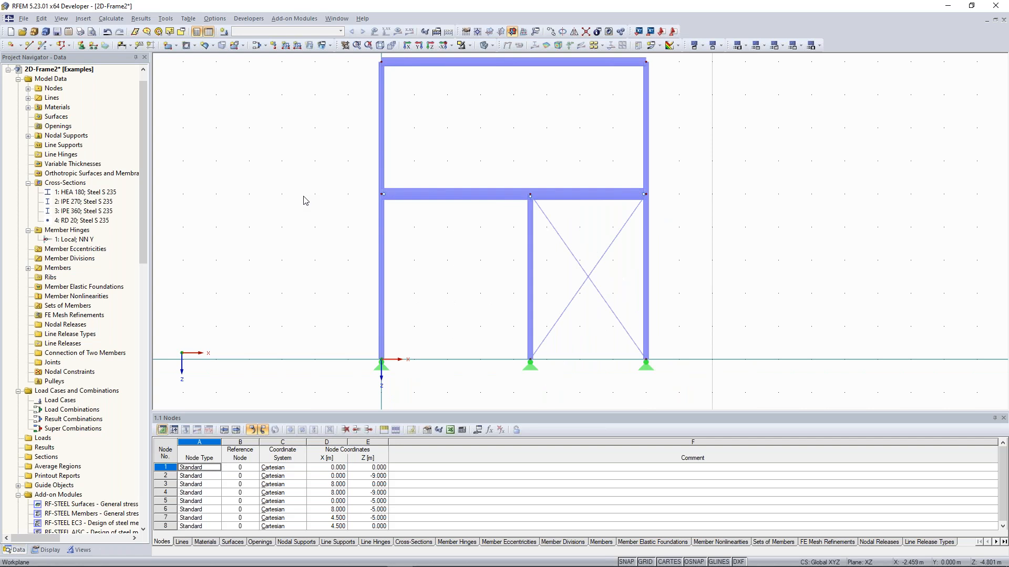
{"action": "scroll", "coordinate": [283, 192], "scroll_direction": "down", "scroll_amount": 1}
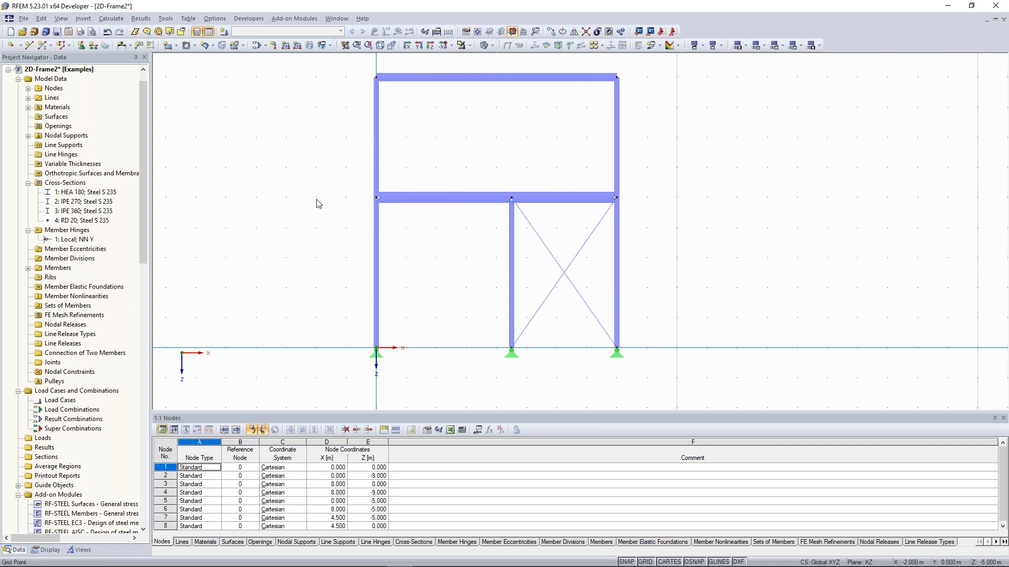
{"action": "middle_click_drag", "start_coordinate": [443, 301], "coordinate": [429, 291]}
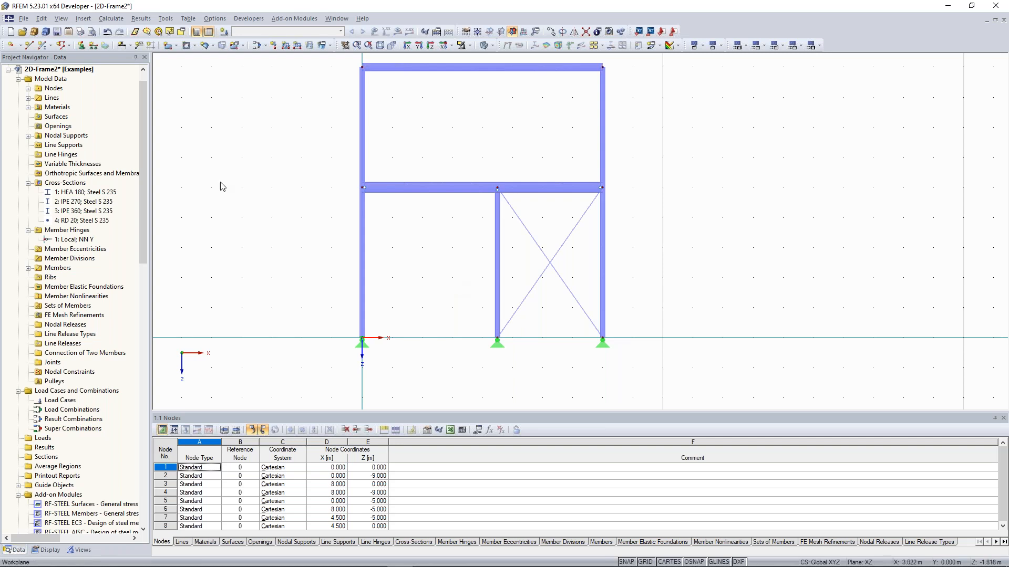
Step: Reopen the generator for bracing in cells and define a virtual line between the bases of the column at the origin and the middle column
{"action": "key", "text": "alt+t"}
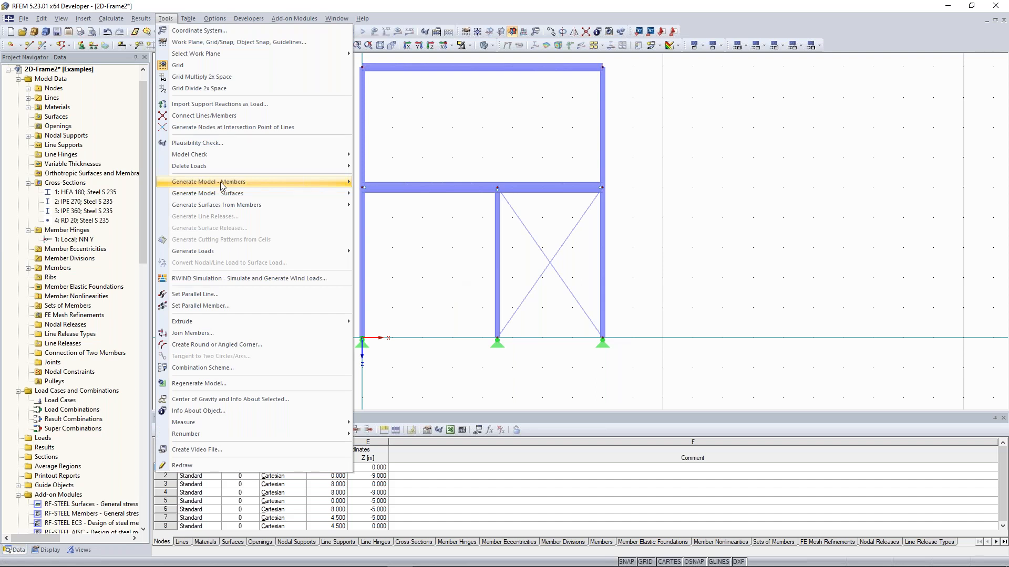
{"action": "mouse_move", "coordinate": [221, 185]}
{"action": "left_click", "coordinate": [404, 406]}
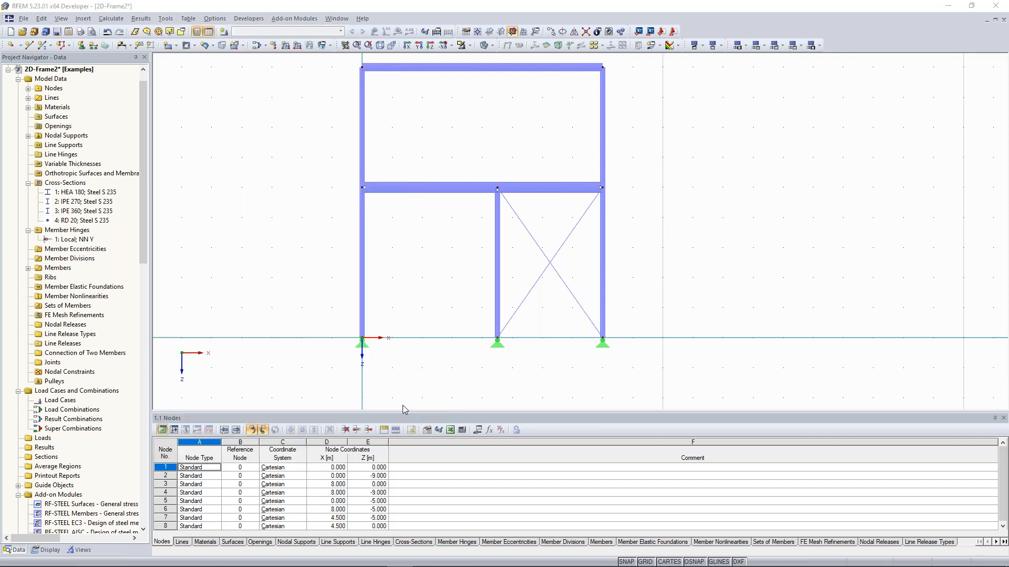
{"action": "left_click_drag", "start_coordinate": [450, 166], "coordinate": [739, 106]}
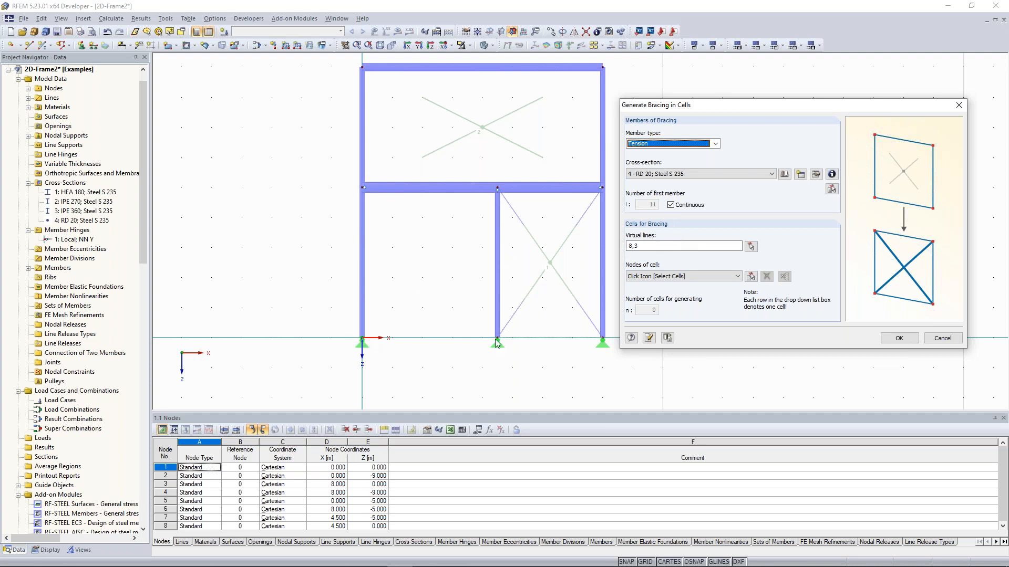
{"action": "left_click", "coordinate": [751, 245]}
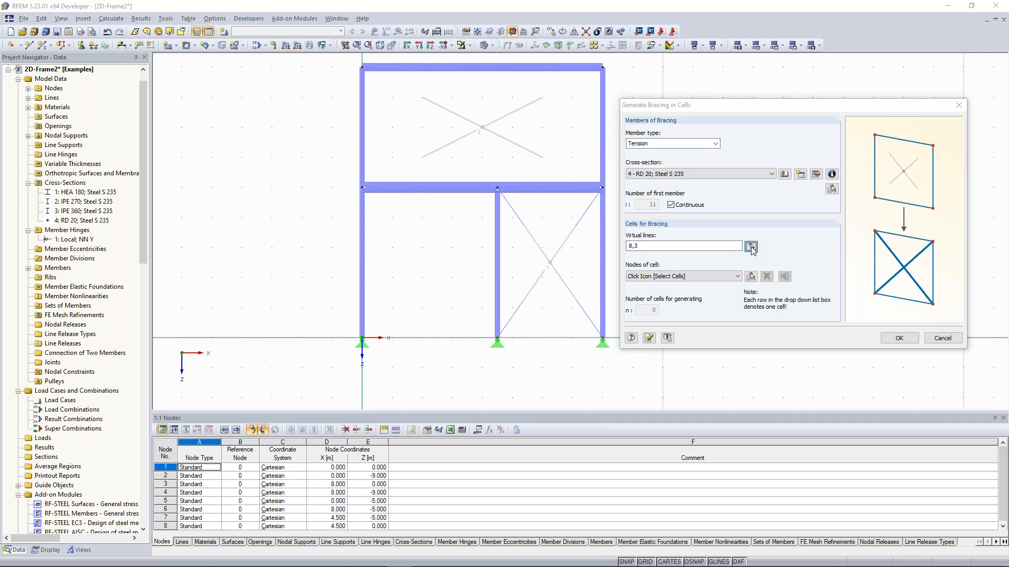
{"action": "left_click", "coordinate": [364, 338]}
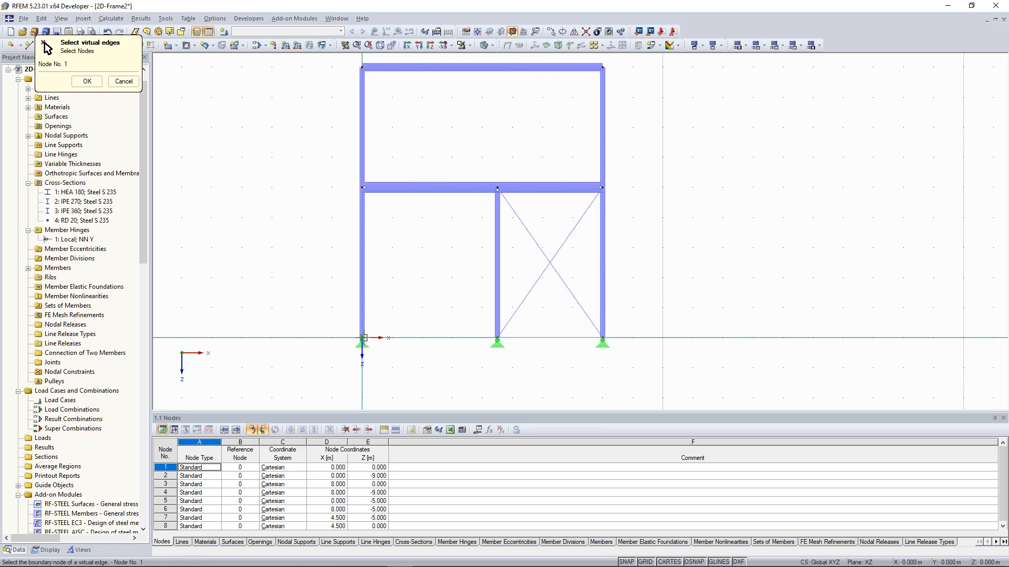
{"action": "left_click", "coordinate": [498, 338]}
{"action": "right_click", "coordinate": [411, 259]}
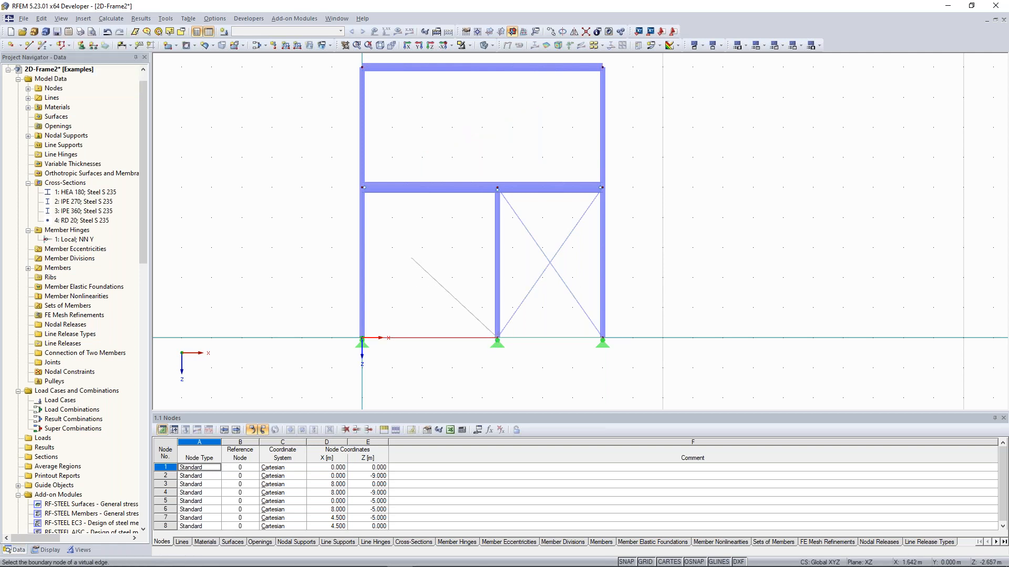
{"action": "left_click", "coordinate": [751, 246]}
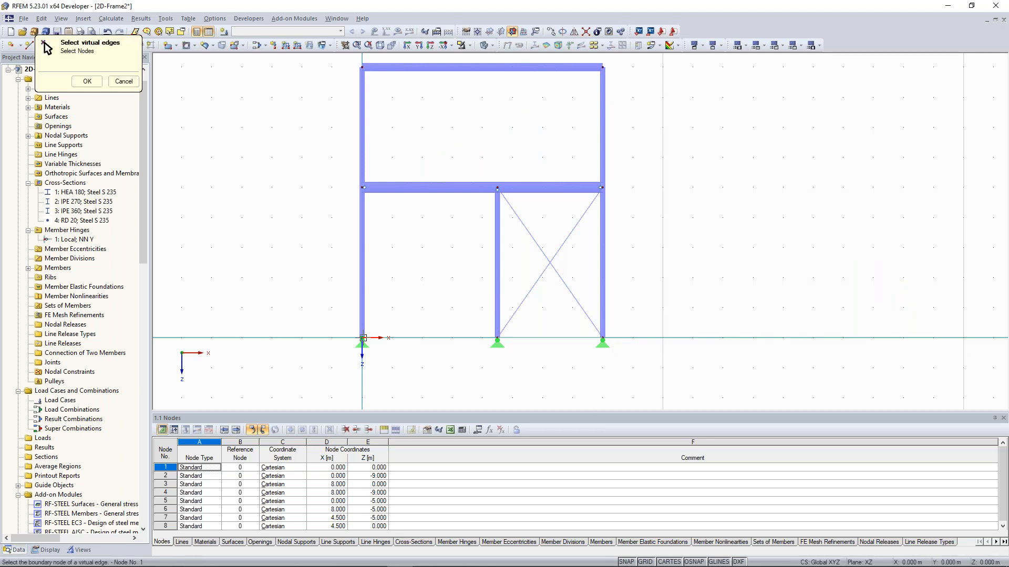
{"action": "left_click", "coordinate": [497, 337]}
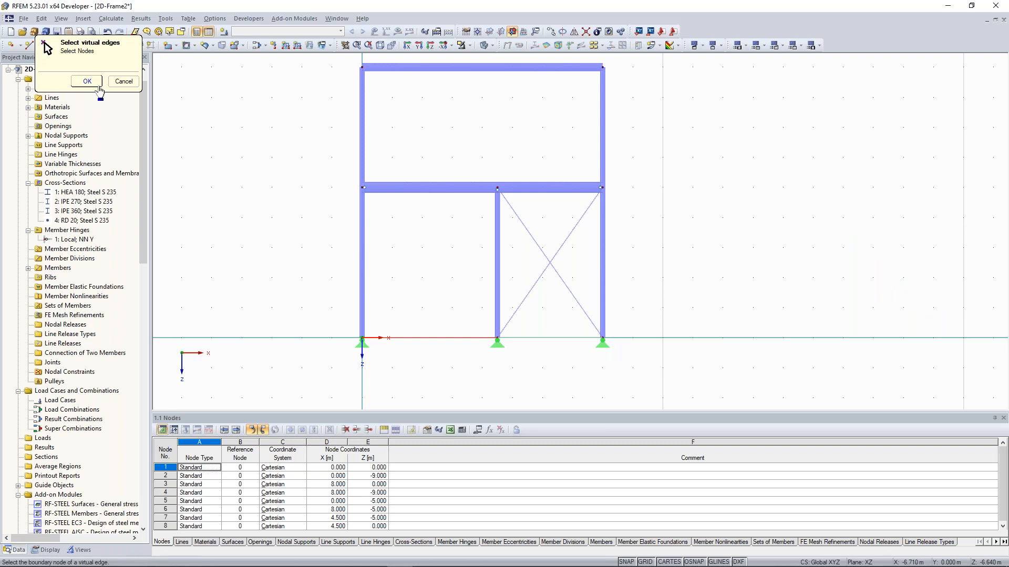
{"action": "left_click", "coordinate": [97, 84]}
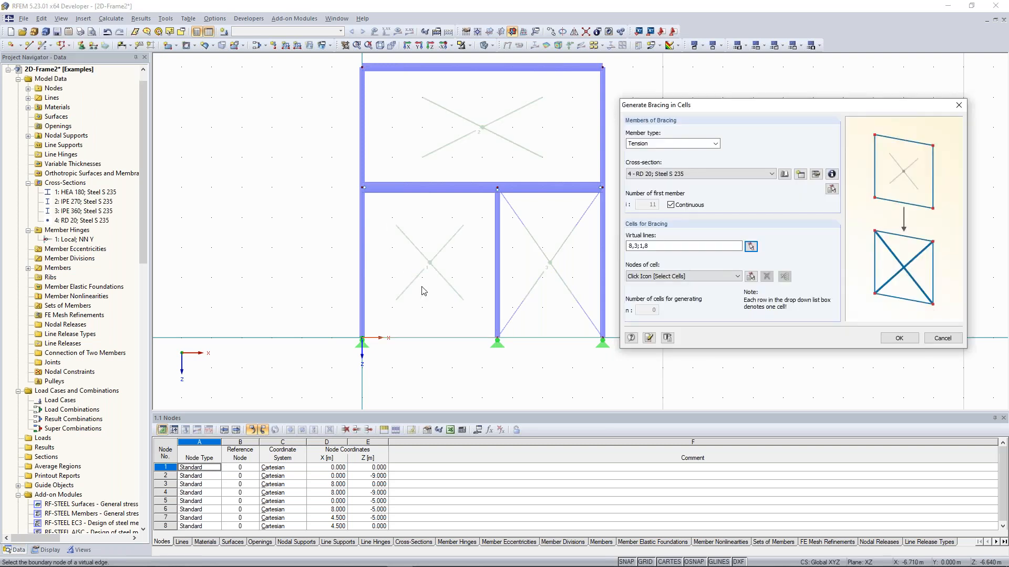
Step: Select the lower-left cell in the bracing generator and generate its RD 20 tension diagonals
{"action": "left_click_drag", "start_coordinate": [722, 111], "coordinate": [732, 101]}
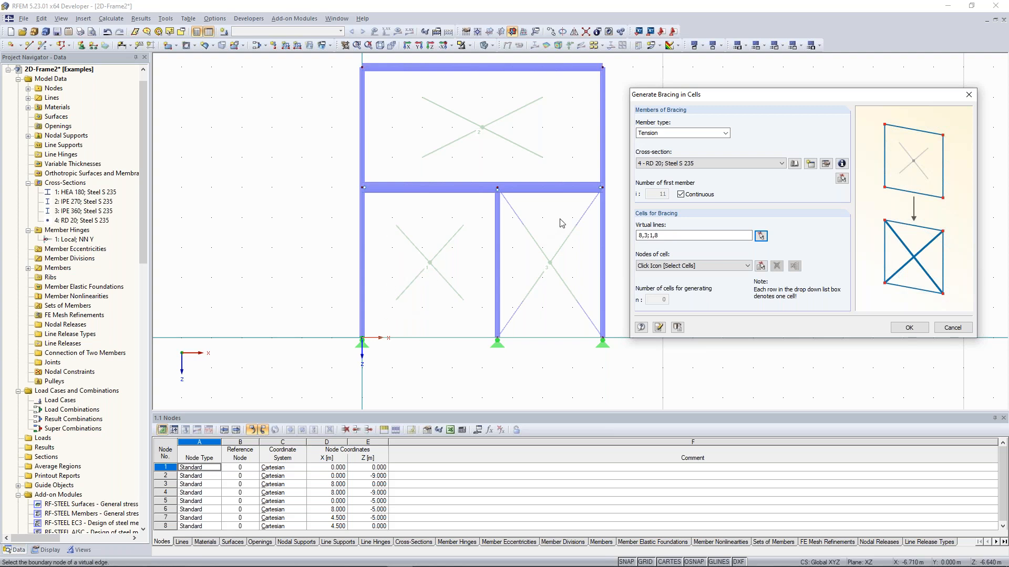
{"action": "left_click", "coordinate": [761, 266]}
{"action": "left_click", "coordinate": [429, 264]}
{"action": "left_click", "coordinate": [124, 100]}
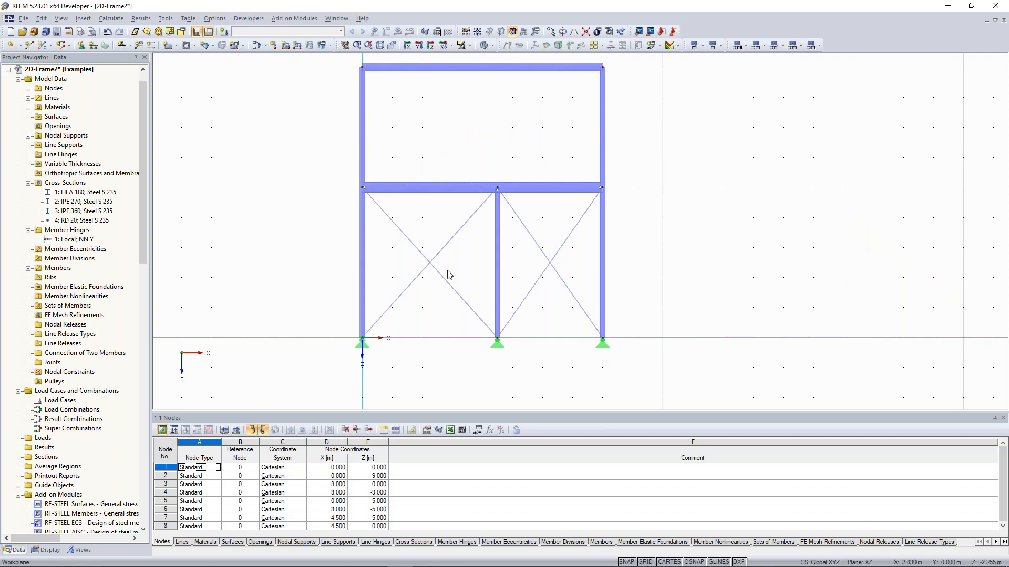
Step: Delete the two crossing bracing members in the lower-left bay
{"action": "left_click_drag", "start_coordinate": [457, 276], "coordinate": [425, 254]}
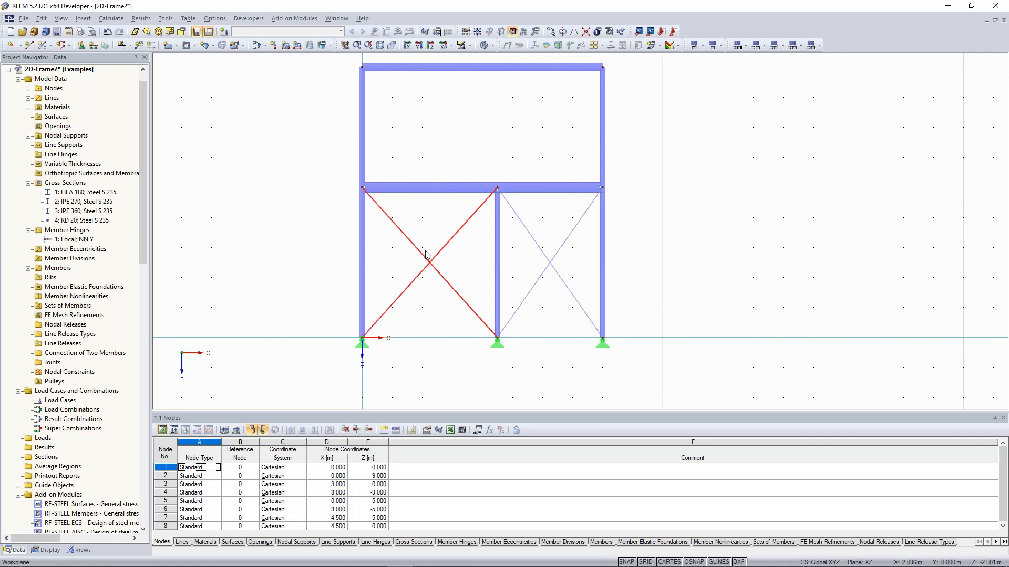
{"action": "scroll", "coordinate": [286, 242], "scroll_direction": "down", "scroll_amount": 1}
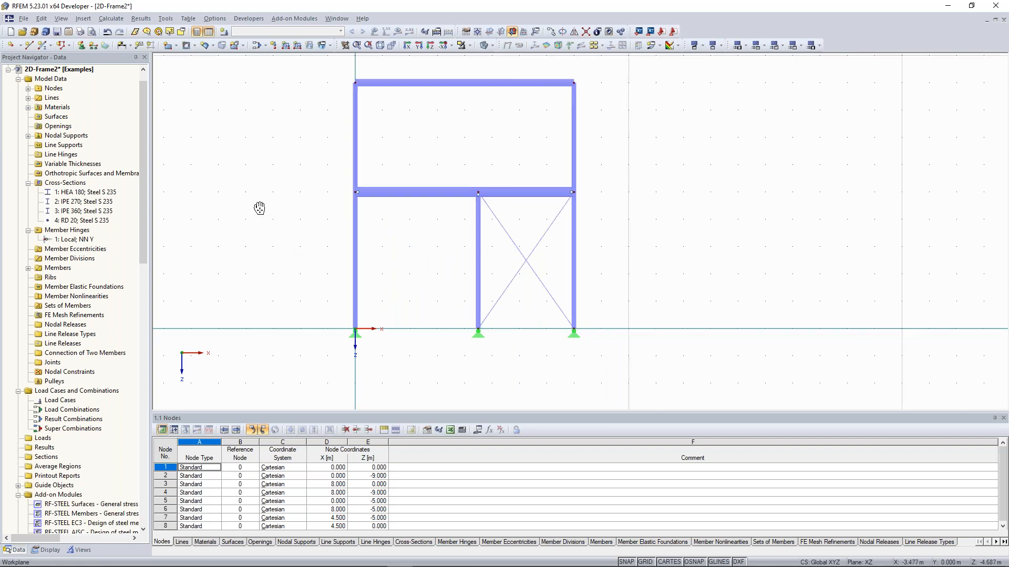
{"action": "middle_click_drag", "start_coordinate": [260, 208], "coordinate": [263, 230]}
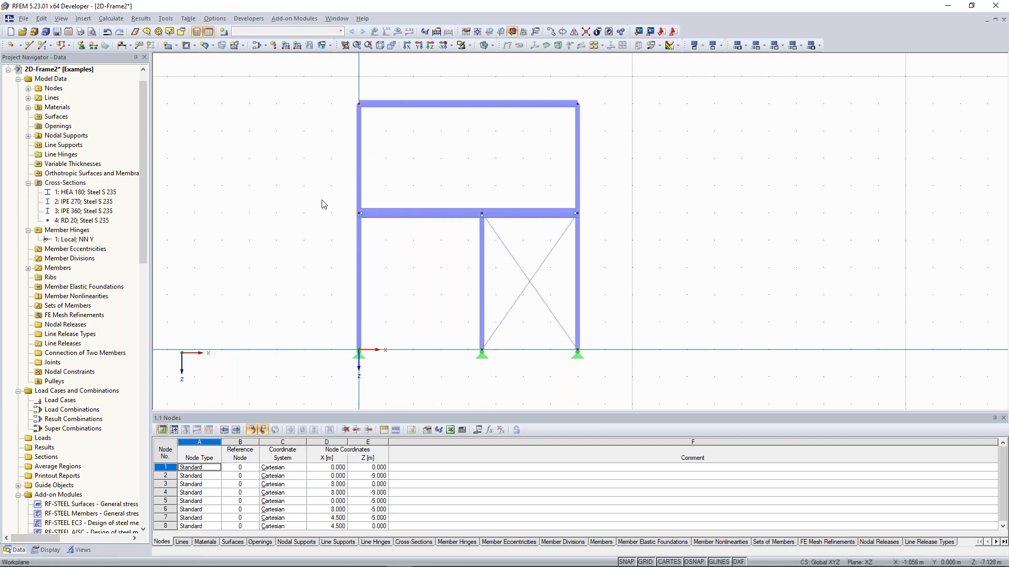
{"action": "mouse_move", "coordinate": [361, 266]}
{"action": "left_click", "coordinate": [49, 46]}
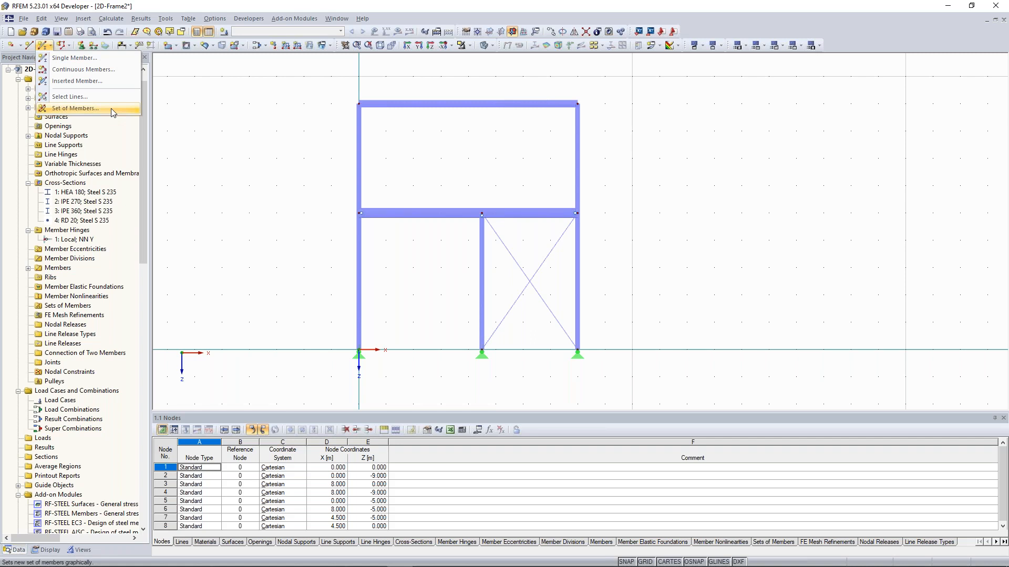
{"action": "left_click", "coordinate": [185, 130]}
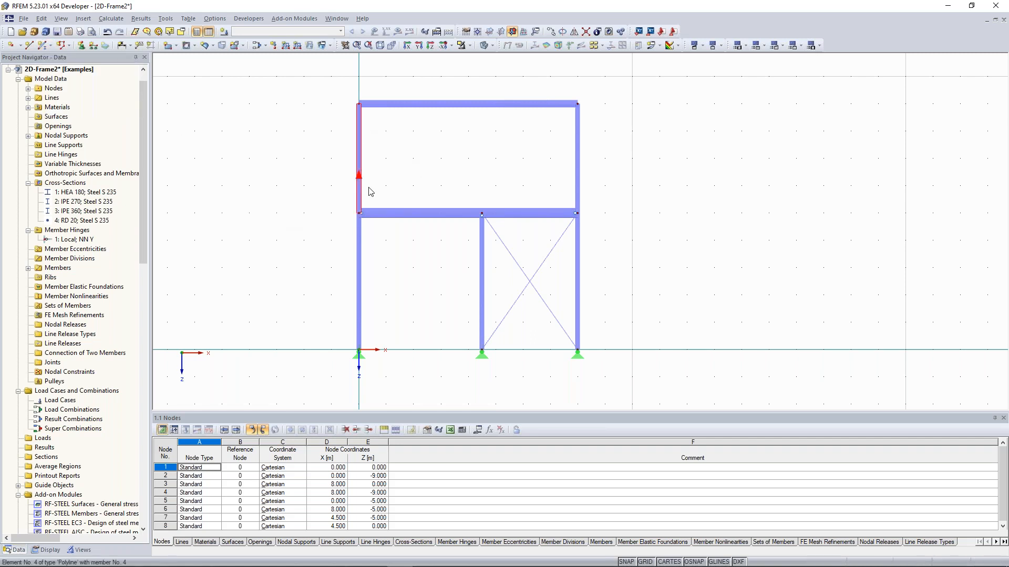
{"action": "left_click_drag", "start_coordinate": [339, 89], "coordinate": [378, 382]}
{"action": "scroll", "coordinate": [308, 276], "scroll_direction": "up", "scroll_amount": 1}
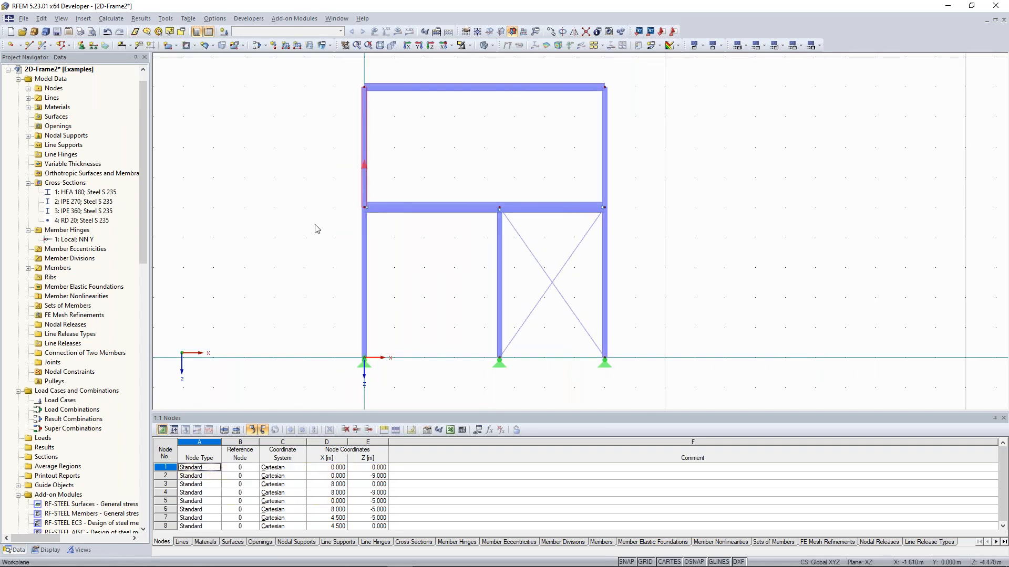
{"action": "left_click_drag", "start_coordinate": [348, 67], "coordinate": [378, 369]}
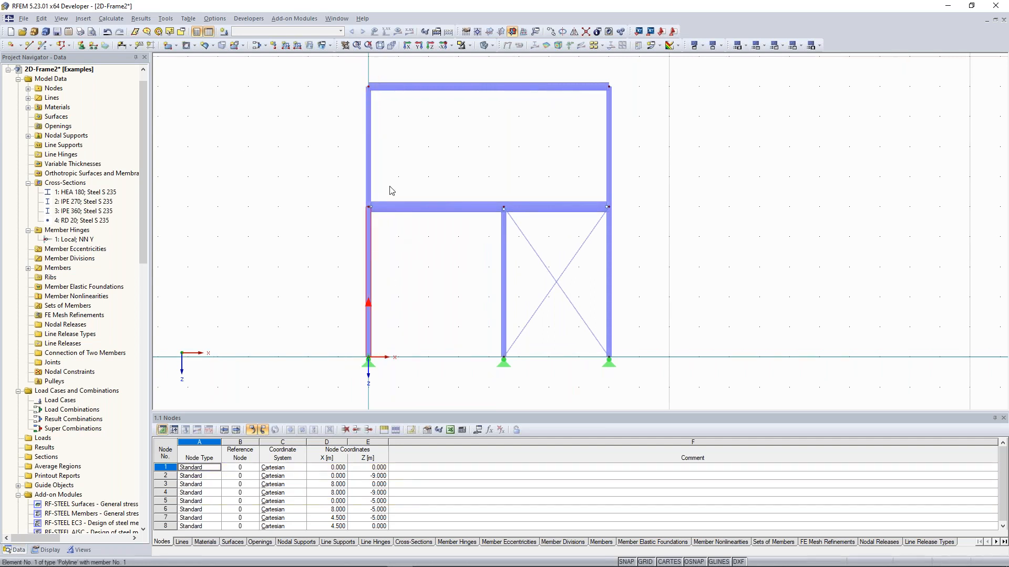
{"action": "left_click_drag", "start_coordinate": [345, 64], "coordinate": [388, 365]}
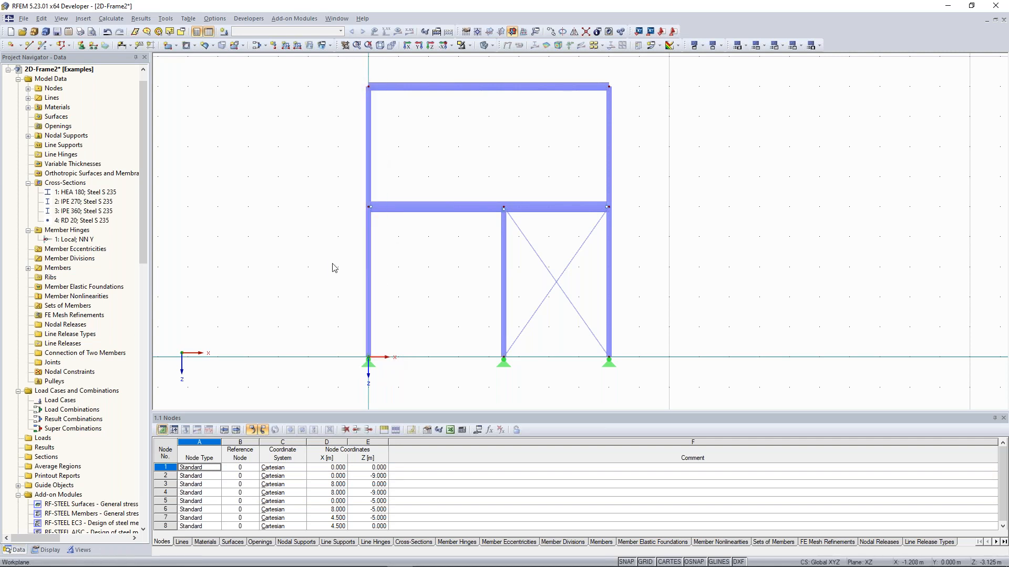
{"action": "middle_click_drag", "start_coordinate": [288, 239], "coordinate": [293, 241]}
{"action": "left_click", "coordinate": [375, 195]}
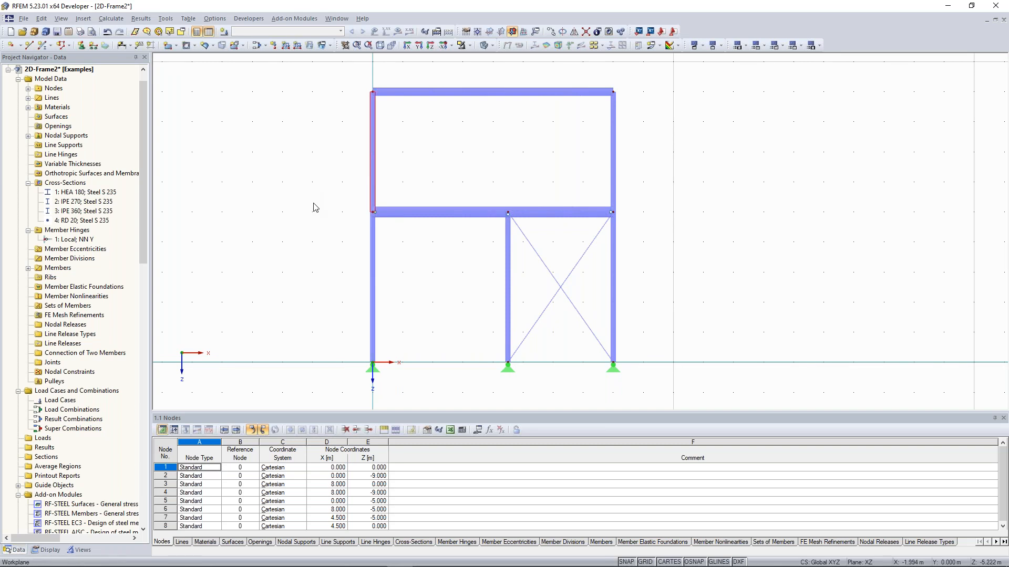
{"action": "left_click", "coordinate": [323, 165]}
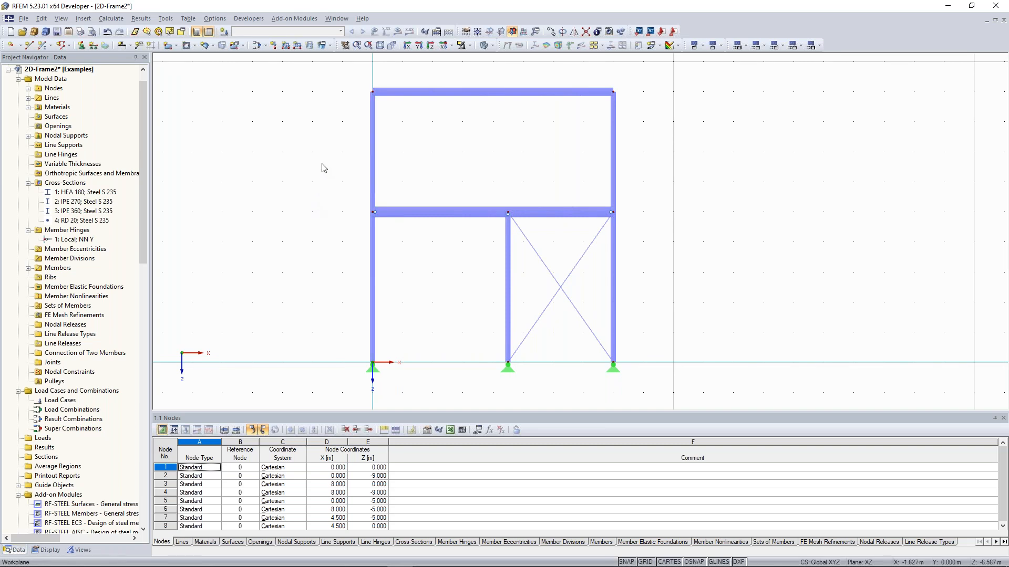
Step: Create a set of continuous members named Column from the lower and upper members of the left outer column
{"action": "left_click", "coordinate": [377, 265]}
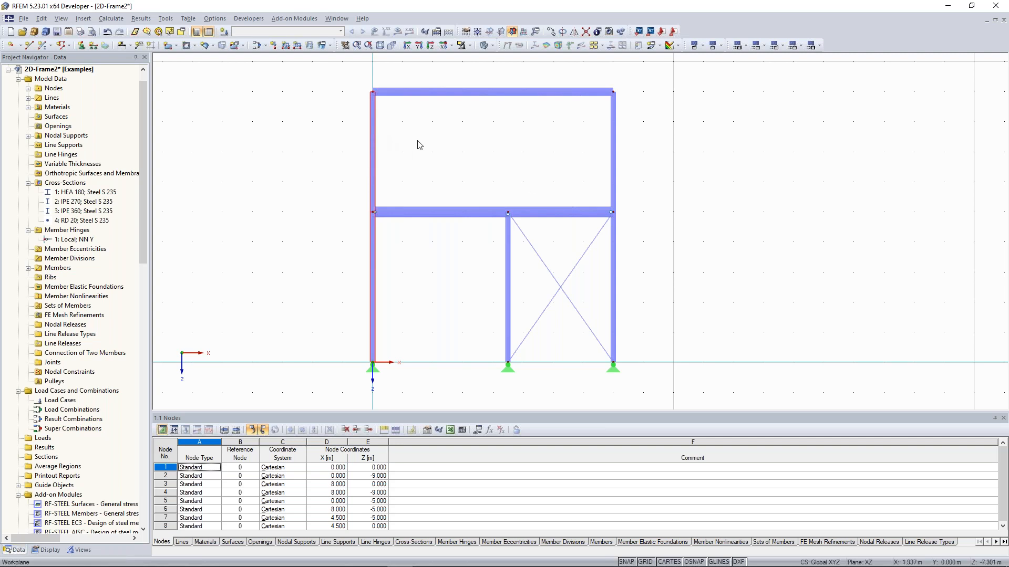
{"action": "right_click", "coordinate": [373, 139]}
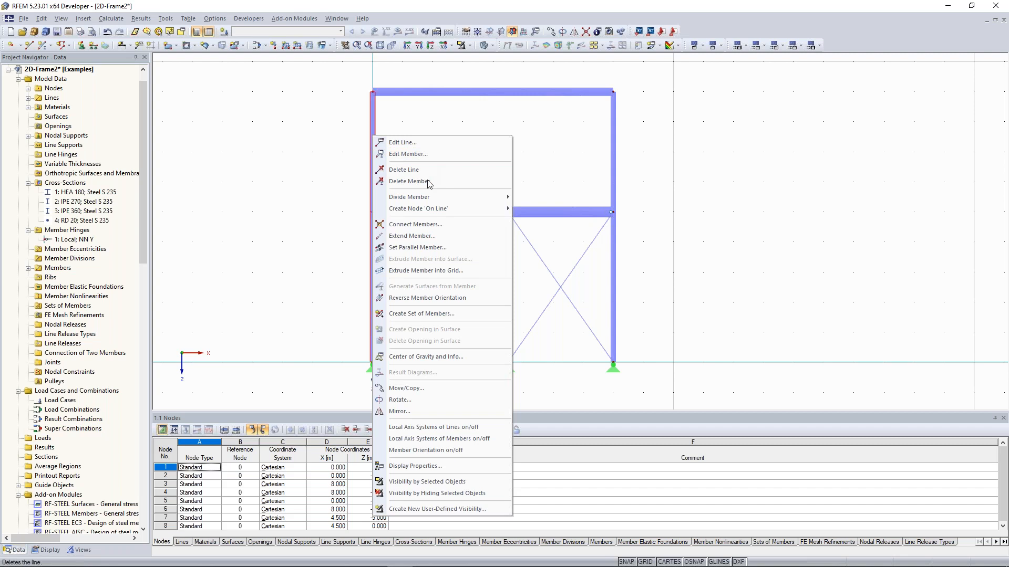
{"action": "left_click", "coordinate": [422, 314]}
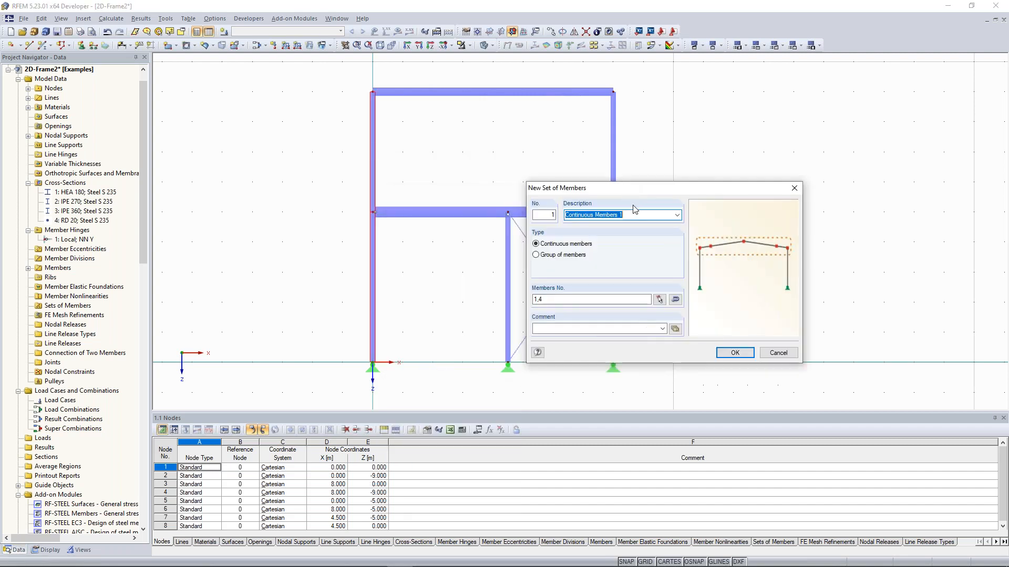
{"action": "type", "text": "Column"}
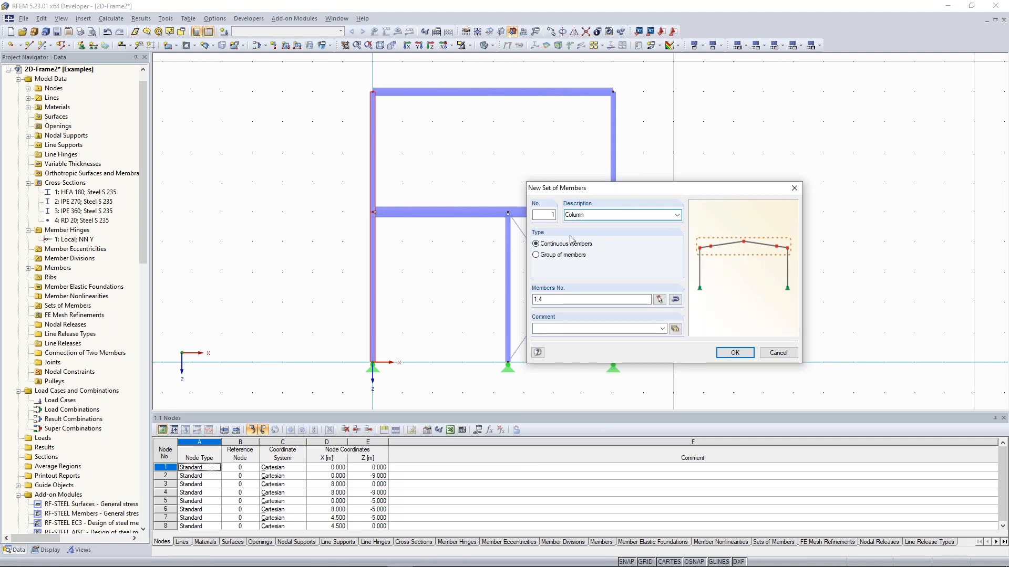
{"action": "left_click", "coordinate": [735, 353]}
{"action": "left_click", "coordinate": [471, 180]}
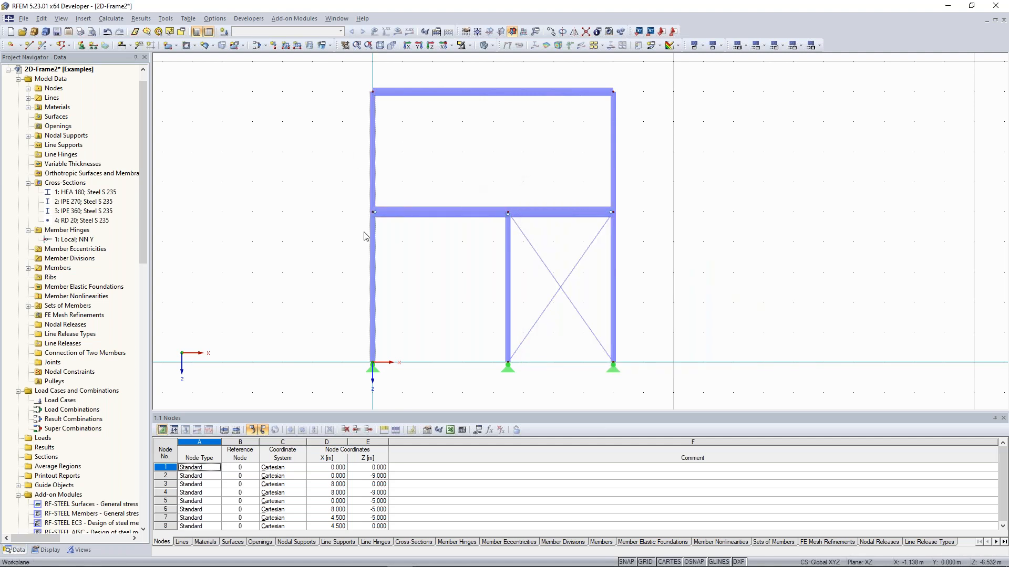
Step: Inspect the set of members along the left column in wireframe display and compare it with the right column
{"action": "left_click", "coordinate": [484, 44]}
{"action": "scroll", "coordinate": [407, 232], "scroll_direction": "up", "scroll_amount": 2}
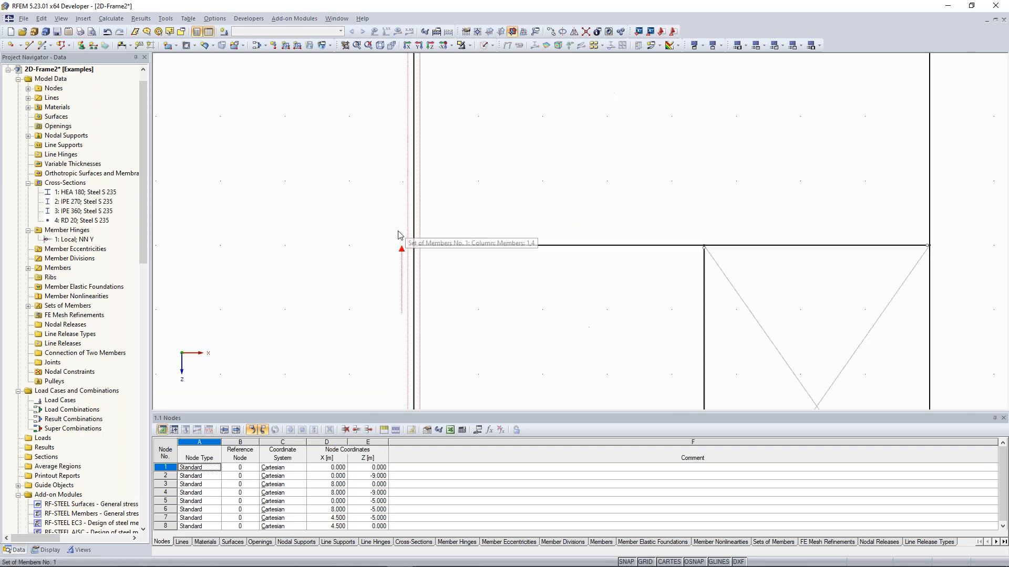
{"action": "scroll", "coordinate": [400, 220], "scroll_direction": "down", "scroll_amount": 3}
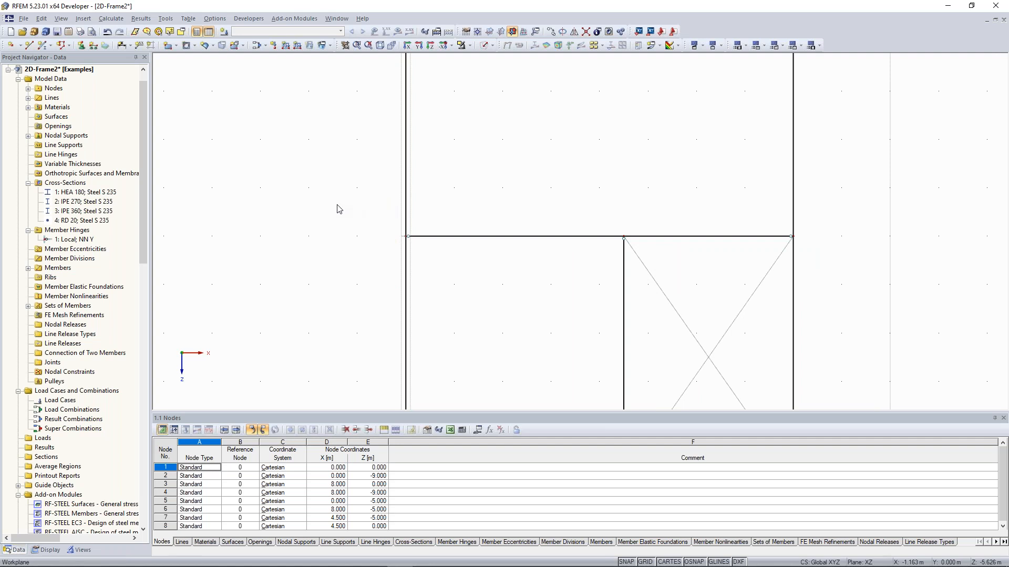
{"action": "scroll", "coordinate": [347, 205], "scroll_direction": "down", "scroll_amount": 1}
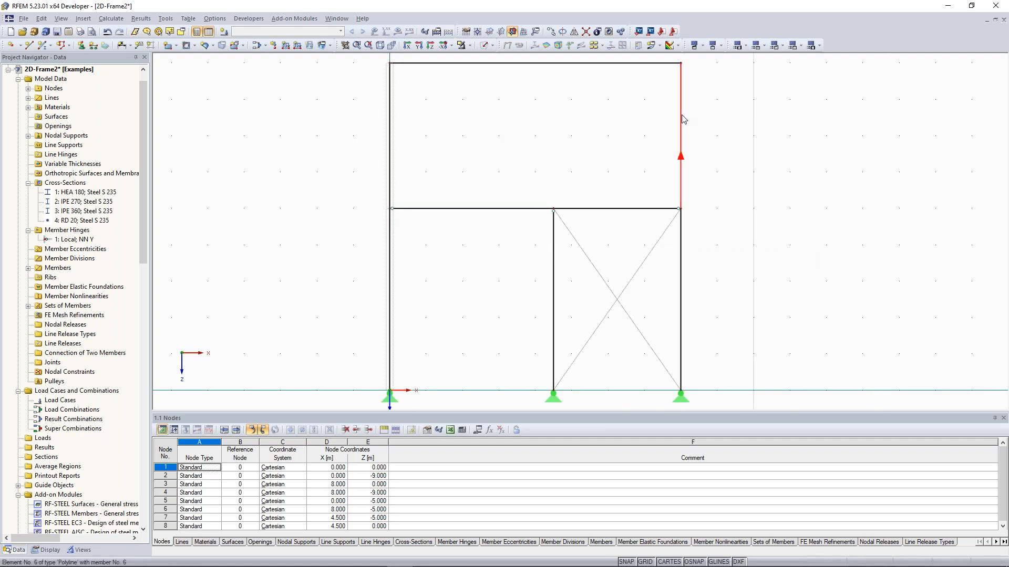
{"action": "left_click", "coordinate": [681, 163]}
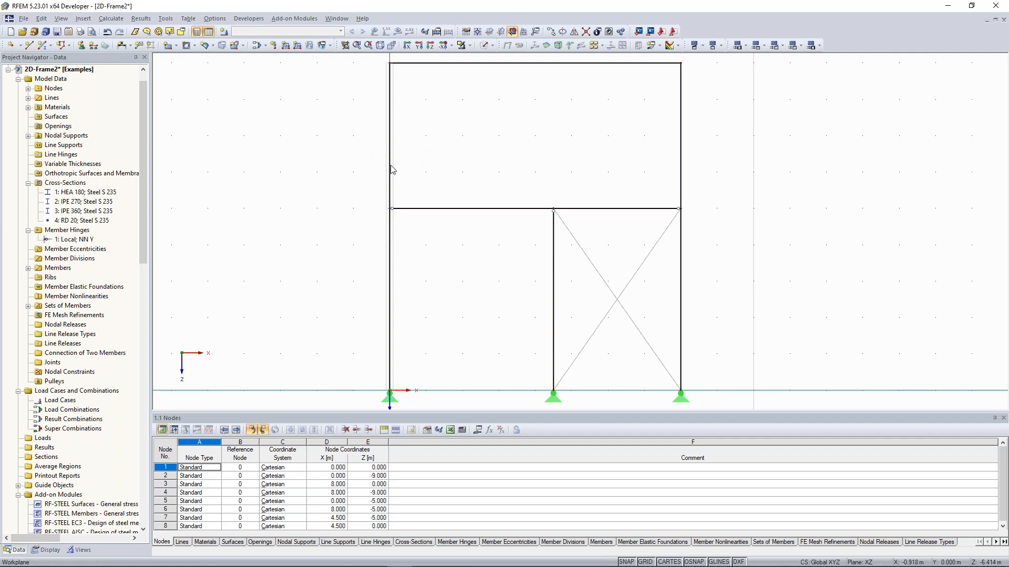
{"action": "scroll", "coordinate": [319, 189], "scroll_direction": "down", "scroll_amount": 3}
{"action": "middle_click_drag", "start_coordinate": [315, 190], "coordinate": [306, 188]}
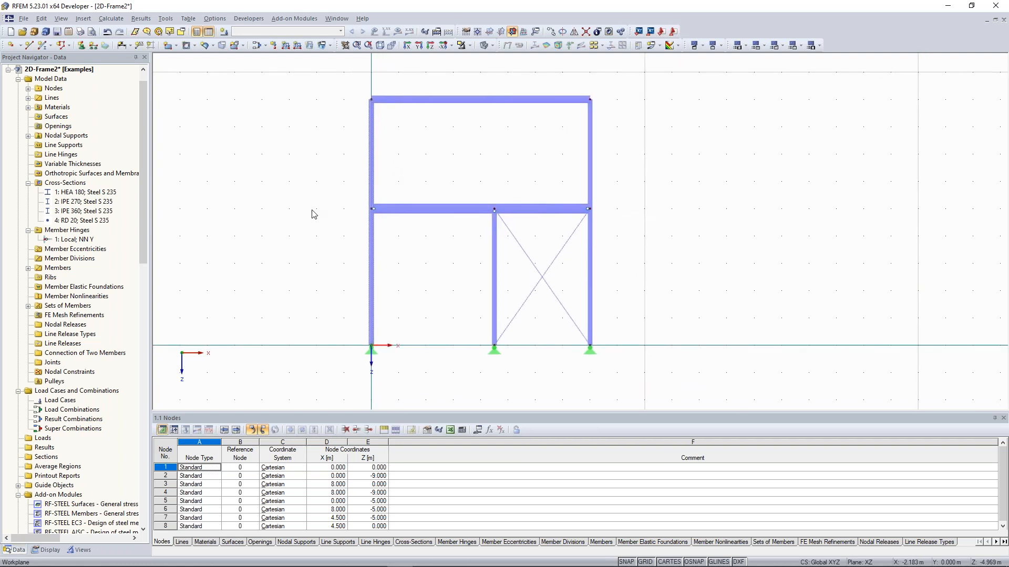
{"action": "middle_click_drag", "start_coordinate": [326, 151], "coordinate": [288, 171]}
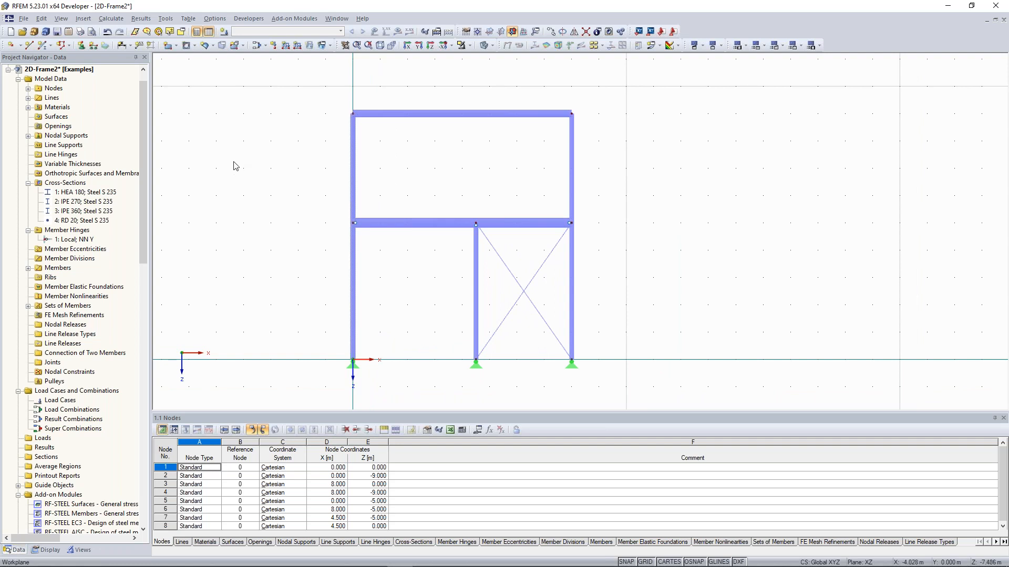
Step: Create load case LC1 with the description Self-weight, action category Permanent and active self-weight with factor 1.000 in Z
{"action": "left_click", "coordinate": [227, 32]}
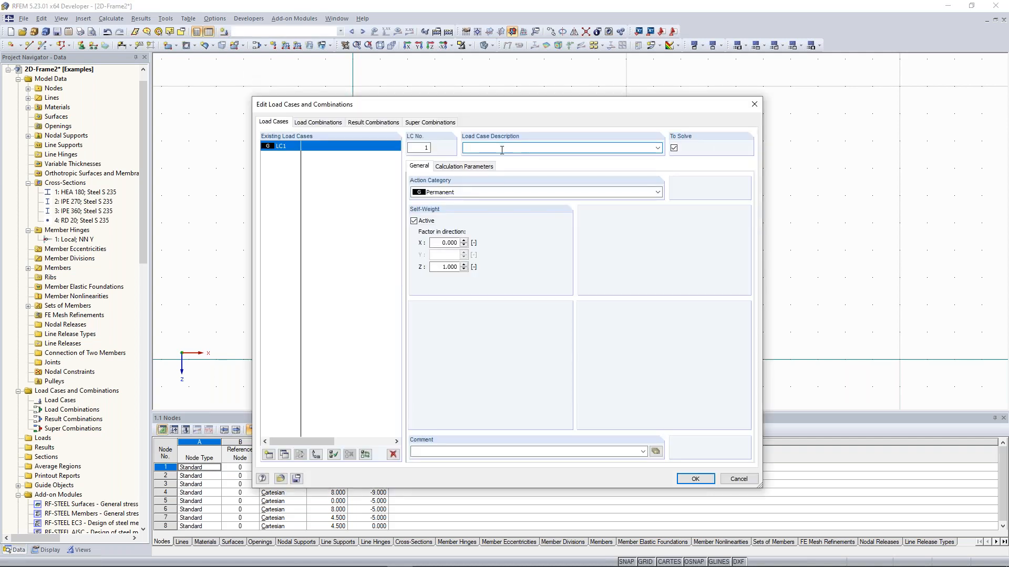
{"action": "left_click", "coordinate": [502, 151]}
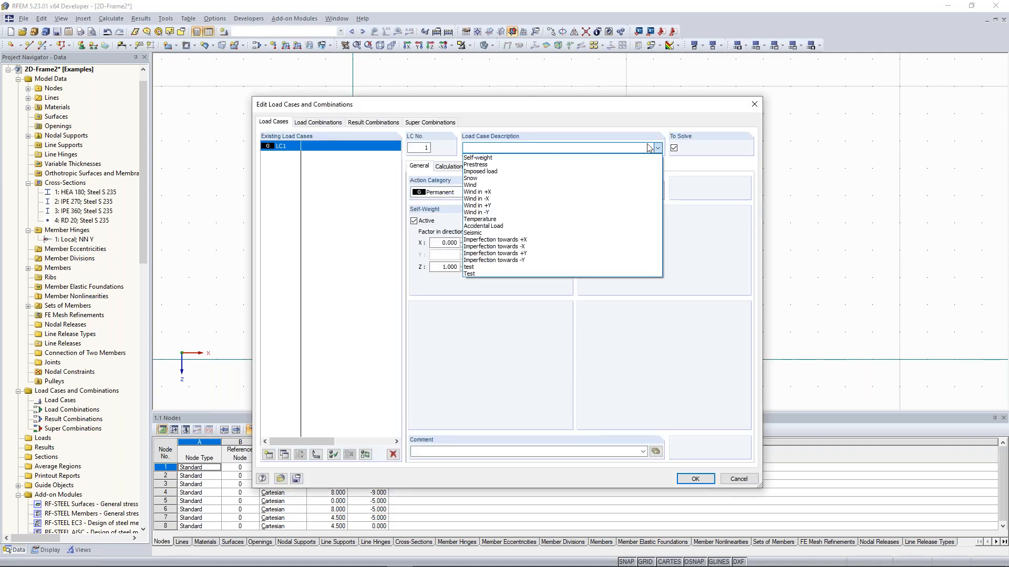
{"action": "left_click", "coordinate": [487, 158]}
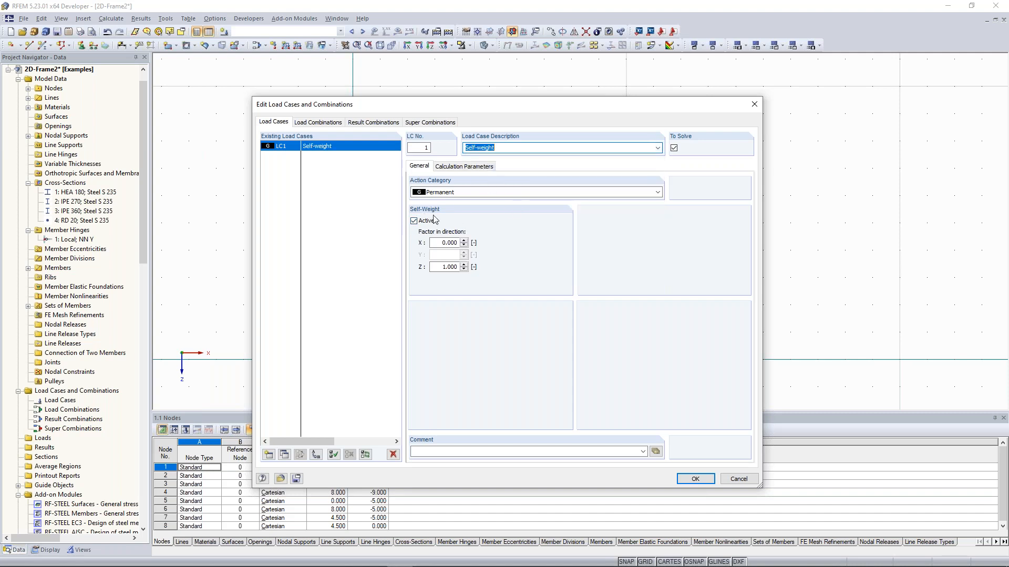
{"action": "left_click", "coordinate": [692, 479]}
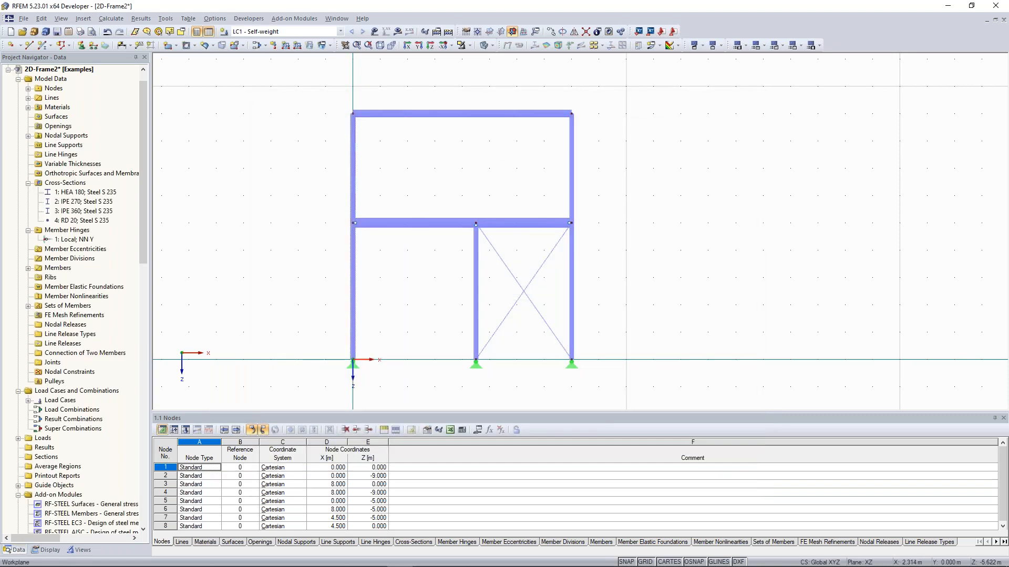
{"action": "left_click_drag", "start_coordinate": [308, 73], "coordinate": [608, 129]}
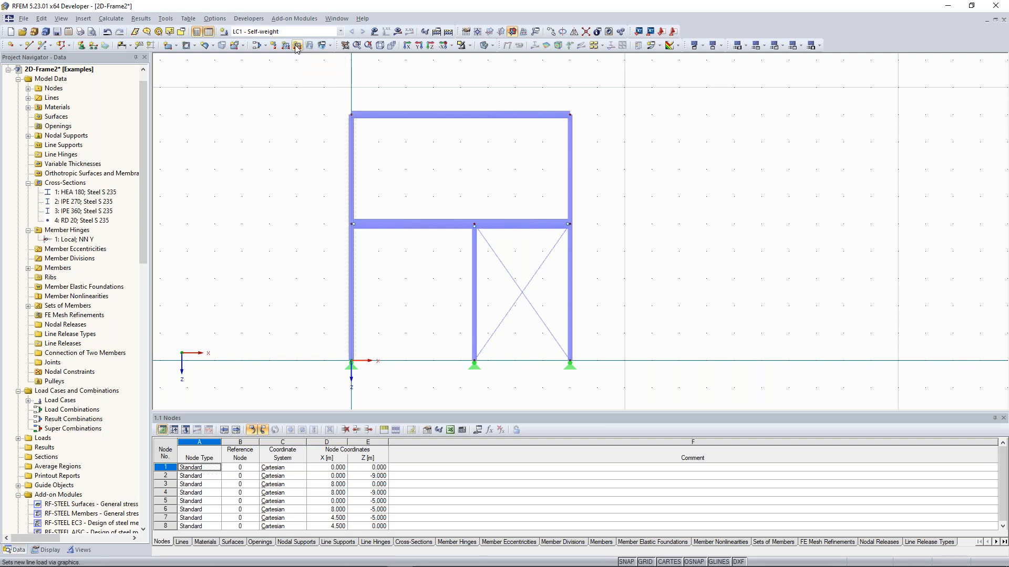
{"action": "left_click_drag", "start_coordinate": [318, 83], "coordinate": [603, 142]}
{"action": "left_click", "coordinate": [316, 194]}
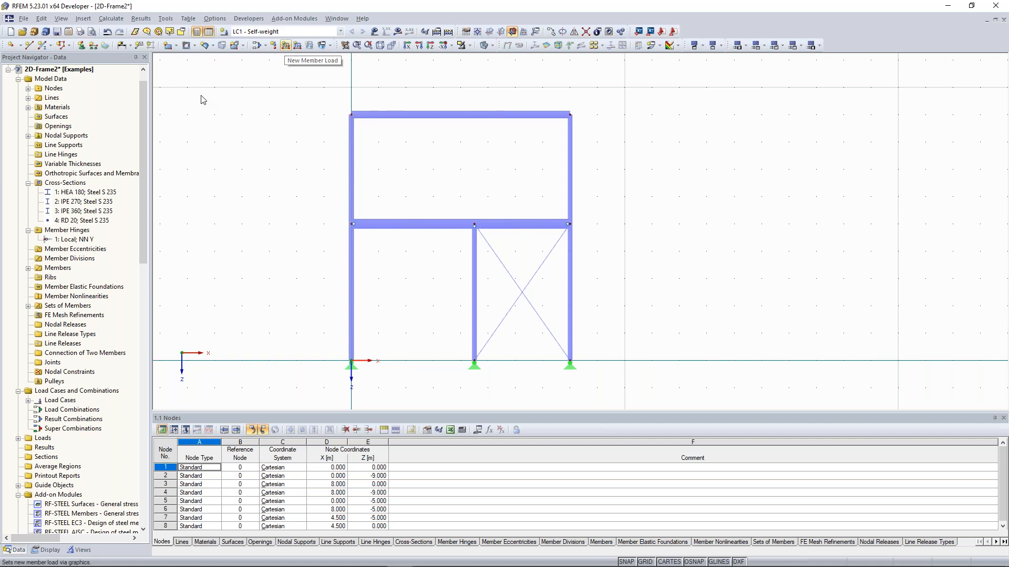
Step: Apply a uniform member force of 12.767 kN/m in the global projected direction ZP to the top beam in LC1
{"action": "left_click", "coordinate": [287, 46]}
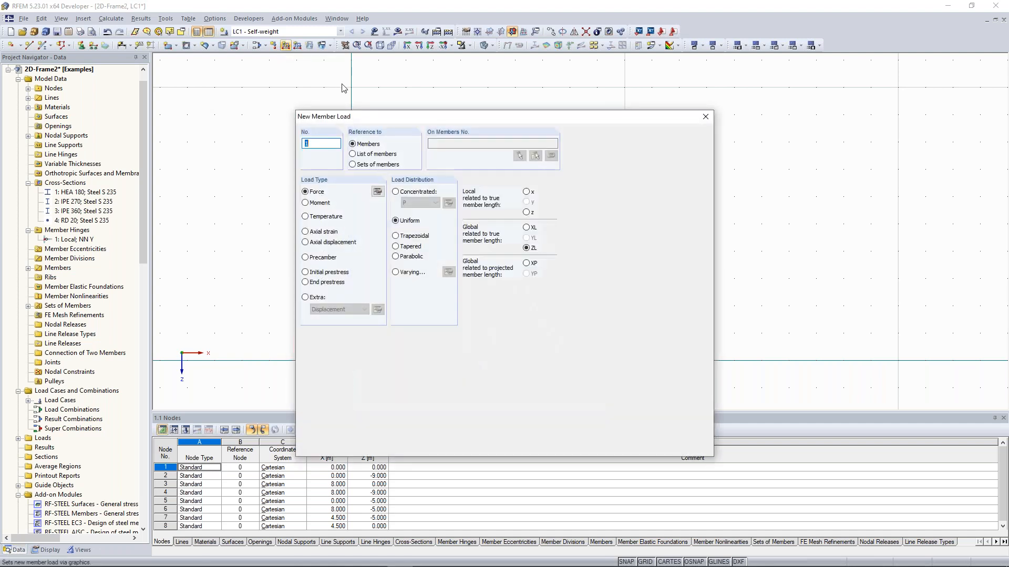
{"action": "left_click_drag", "start_coordinate": [388, 110], "coordinate": [674, 58]}
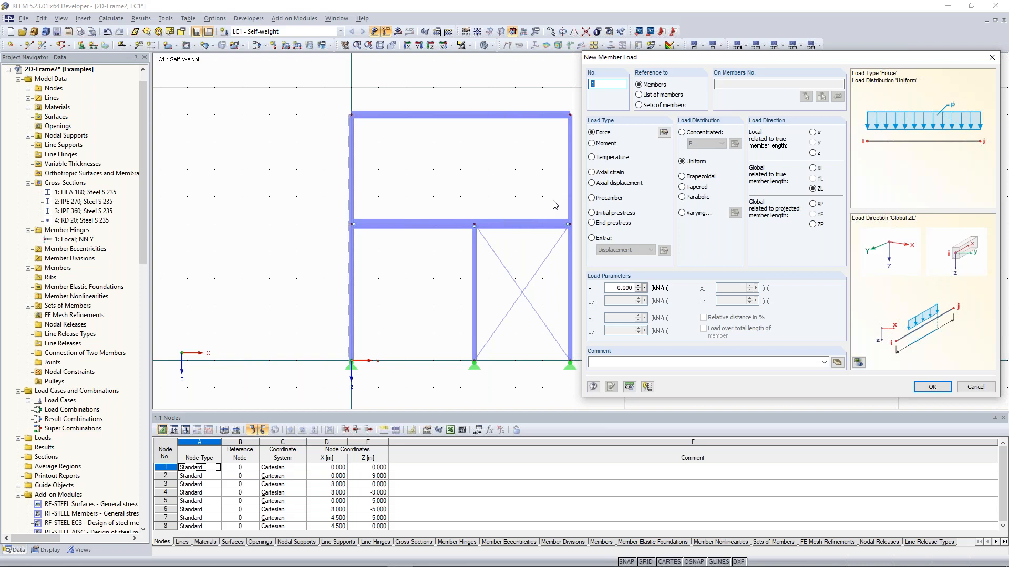
{"action": "left_click", "coordinate": [813, 224]}
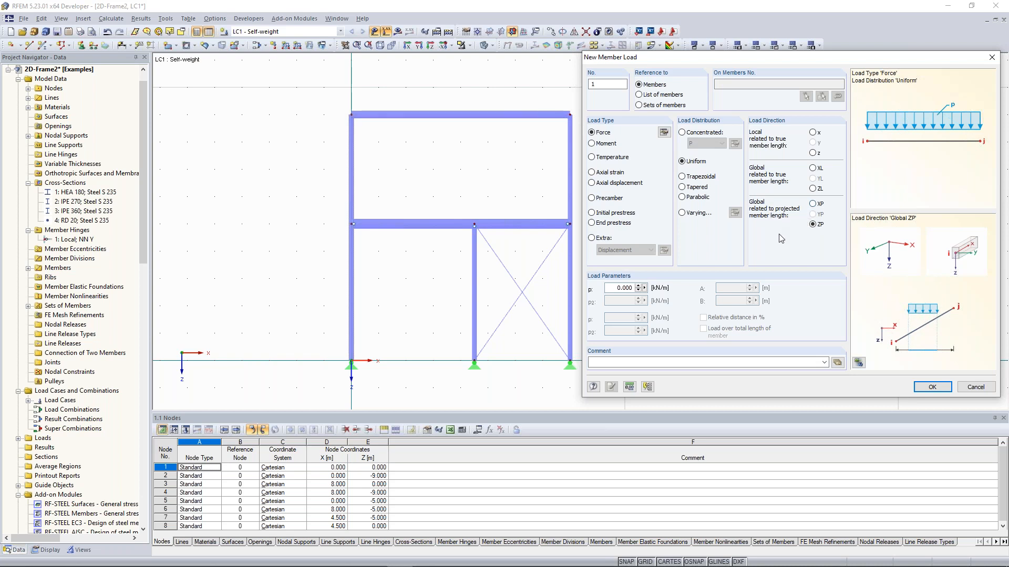
{"action": "left_click", "coordinate": [813, 189]}
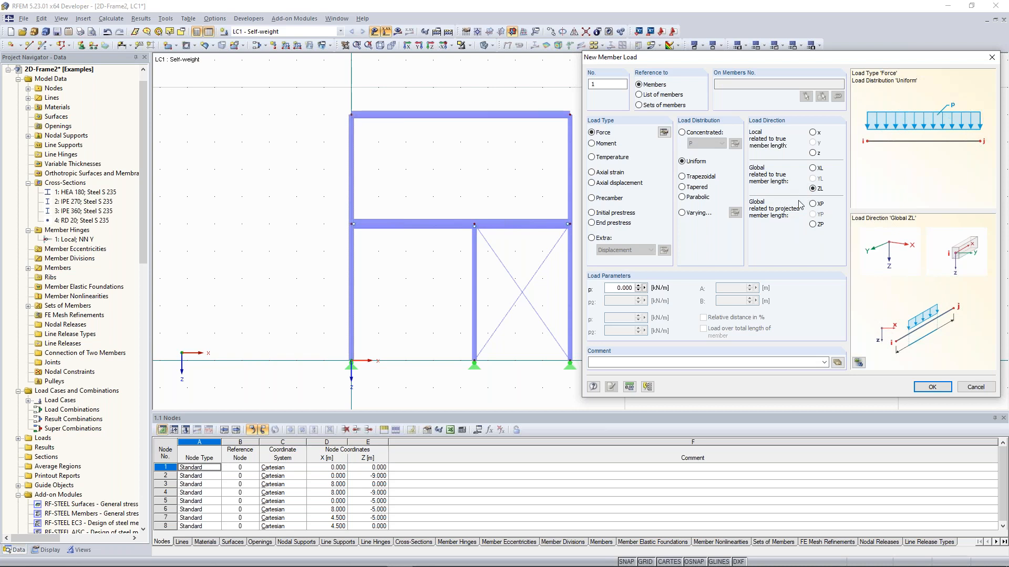
{"action": "left_click", "coordinate": [816, 226]}
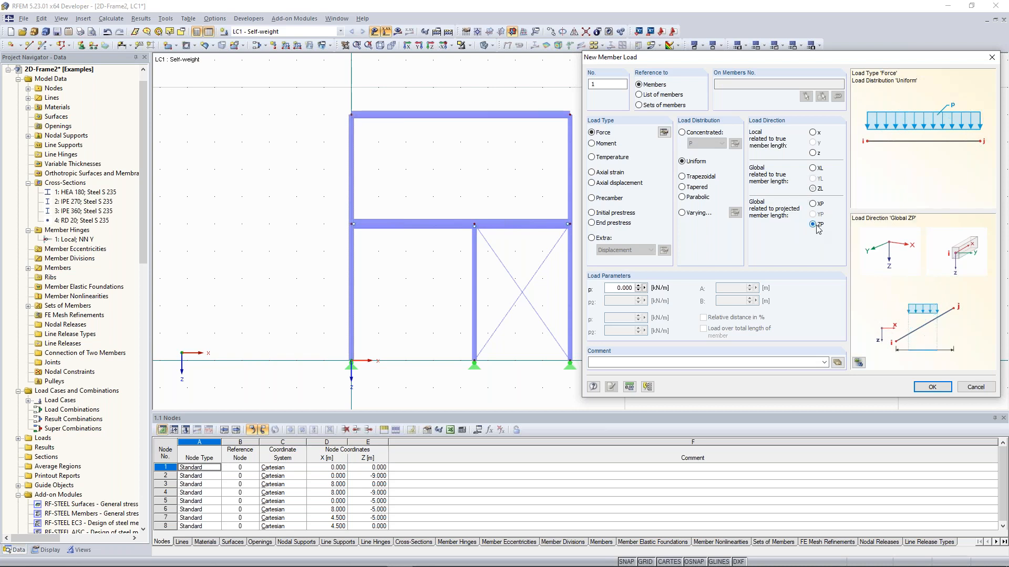
{"action": "left_click", "coordinate": [613, 287]}
{"action": "type", "text": "12,767"}
{"action": "left_click", "coordinate": [932, 387]}
{"action": "left_click", "coordinate": [433, 115]}
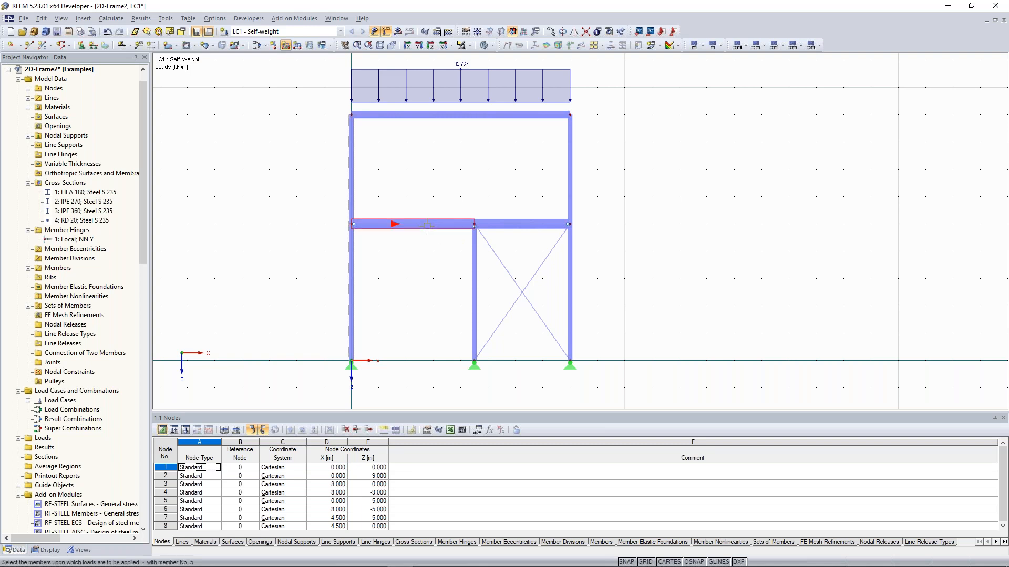
Step: Apply the uniform 12.767 kN/m member load to both members of the intermediate beam in LC1
{"action": "middle_click_drag", "start_coordinate": [416, 202], "coordinate": [420, 197]}
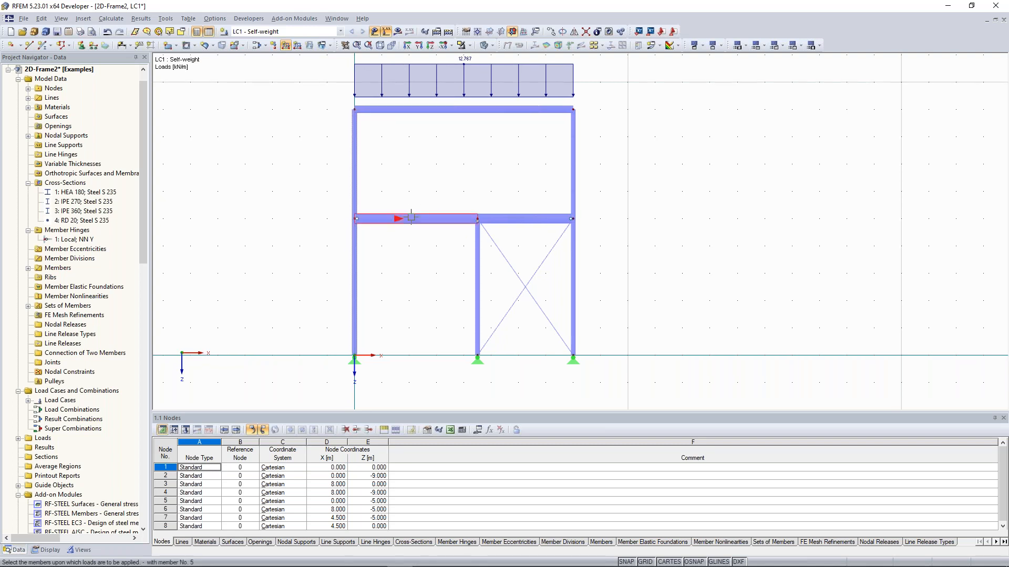
{"action": "left_click", "coordinate": [411, 217]}
{"action": "left_click", "coordinate": [512, 218]}
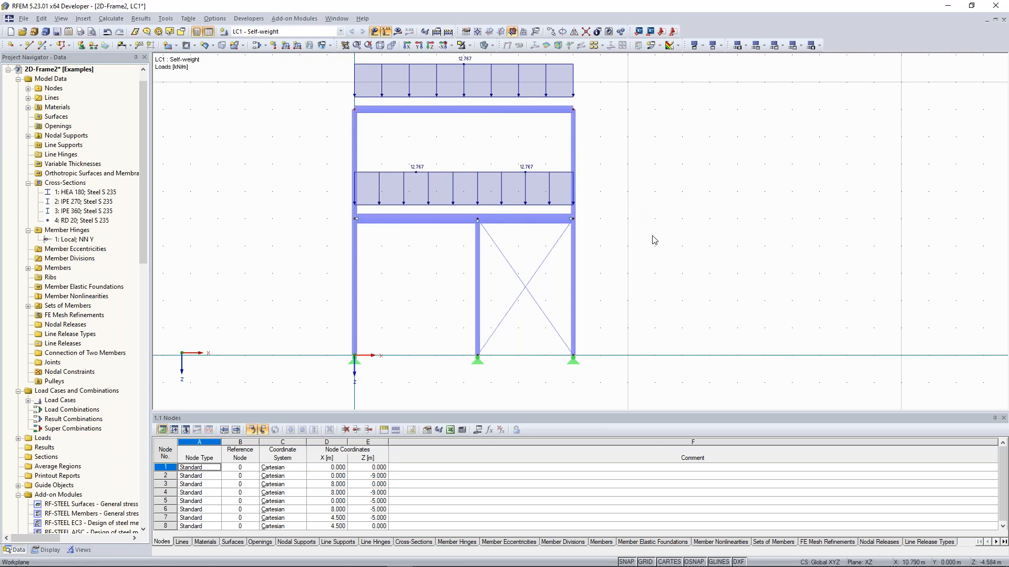
Step: Set the uniform member loads on both members of the intermediate beam to 68.371 kN/m
{"action": "left_click_drag", "start_coordinate": [659, 250], "coordinate": [331, 159]}
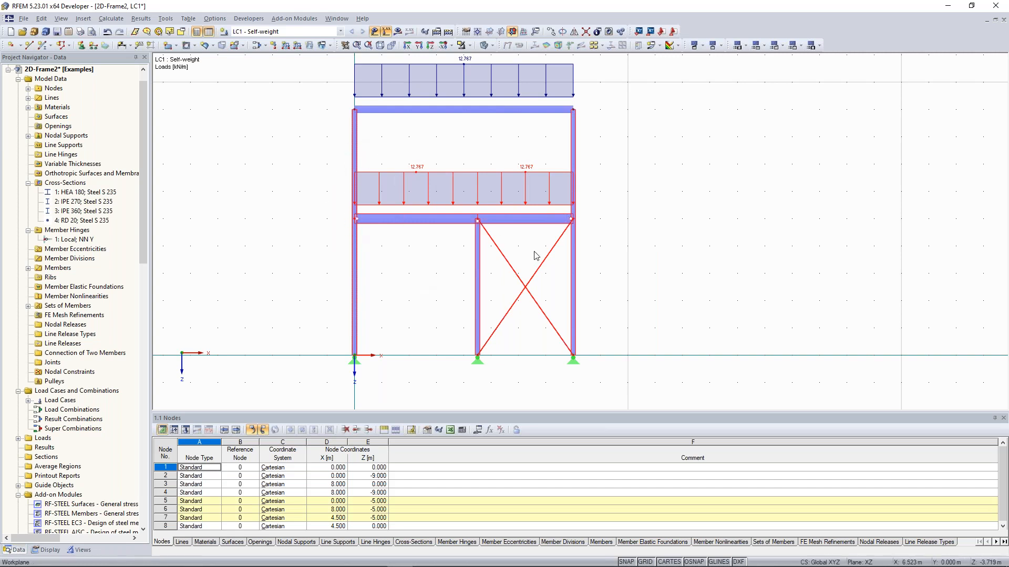
{"action": "right_click", "coordinate": [474, 177]}
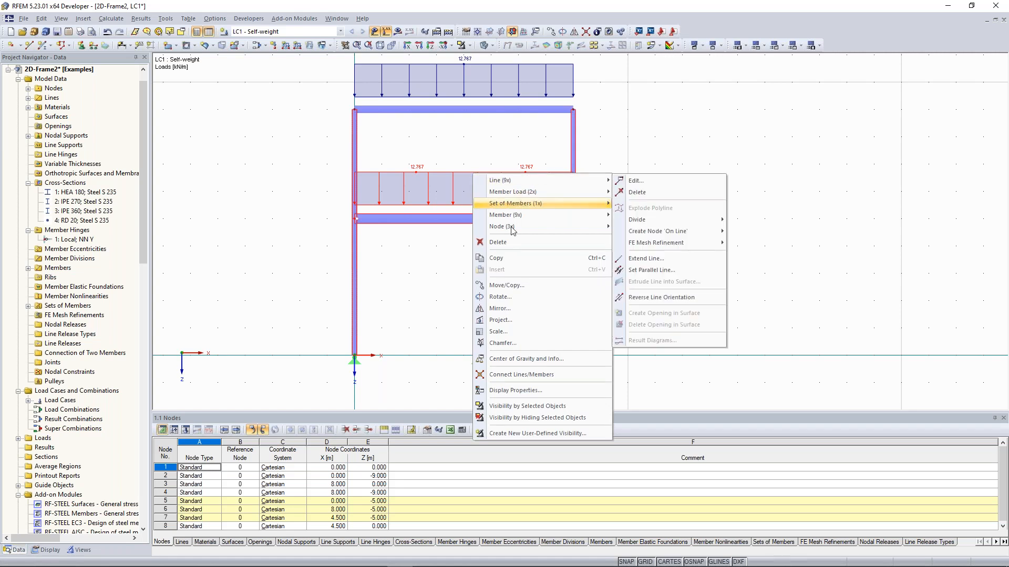
{"action": "mouse_move", "coordinate": [513, 230]}
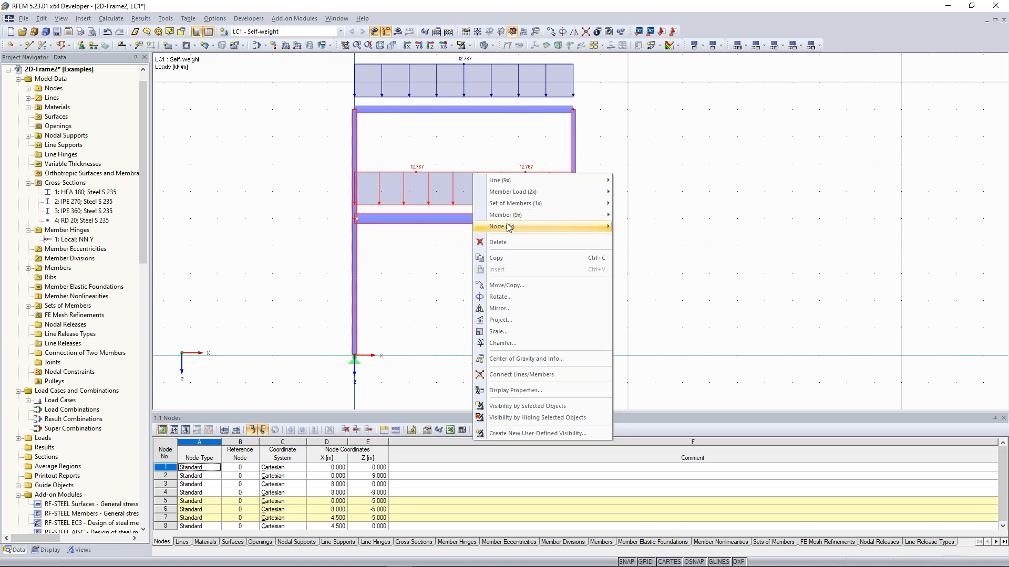
{"action": "mouse_move", "coordinate": [526, 209]}
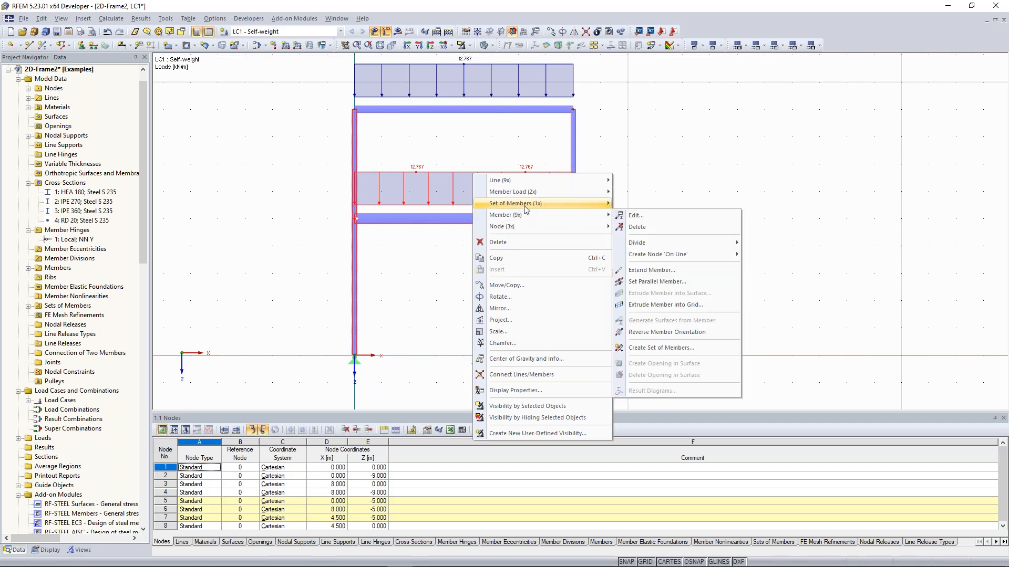
{"action": "mouse_move", "coordinate": [544, 182]}
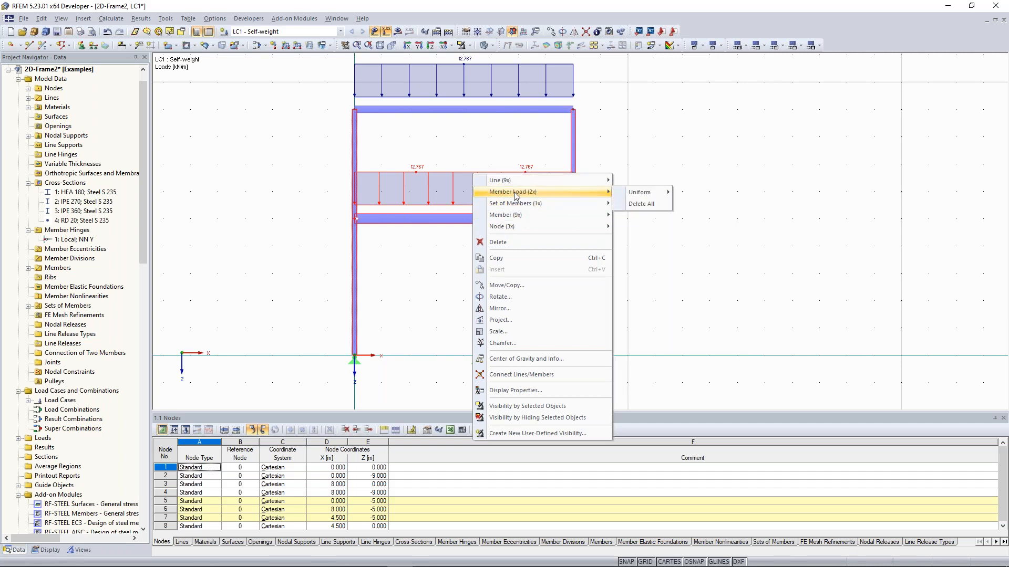
{"action": "mouse_move", "coordinate": [634, 194]}
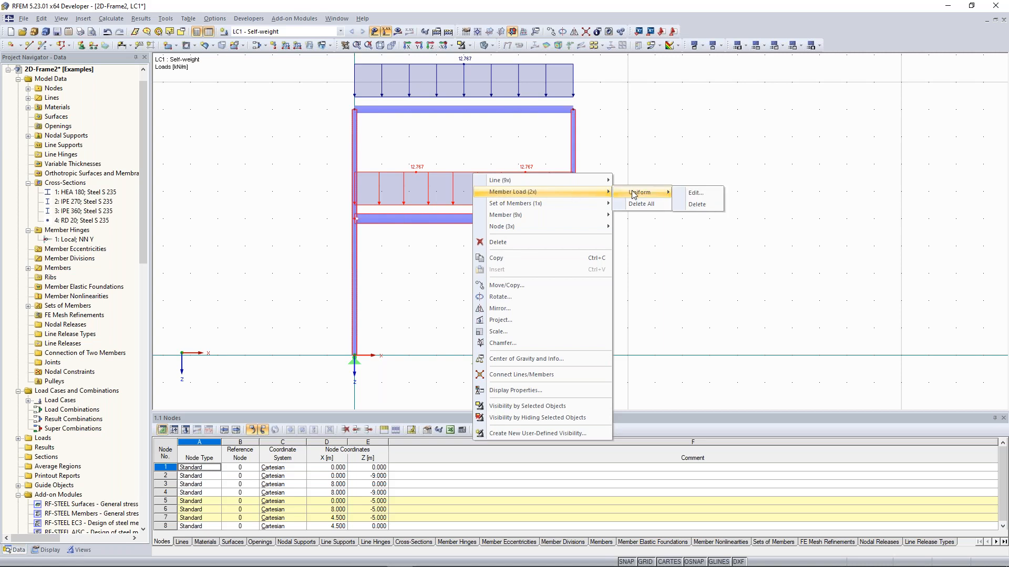
{"action": "left_click", "coordinate": [696, 198]}
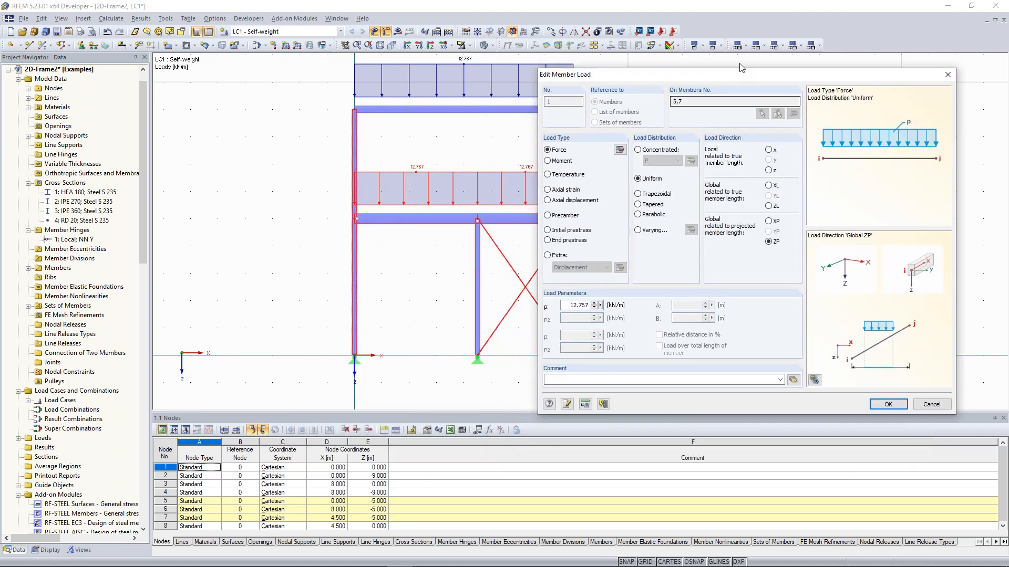
{"action": "double_click", "coordinate": [587, 289]}
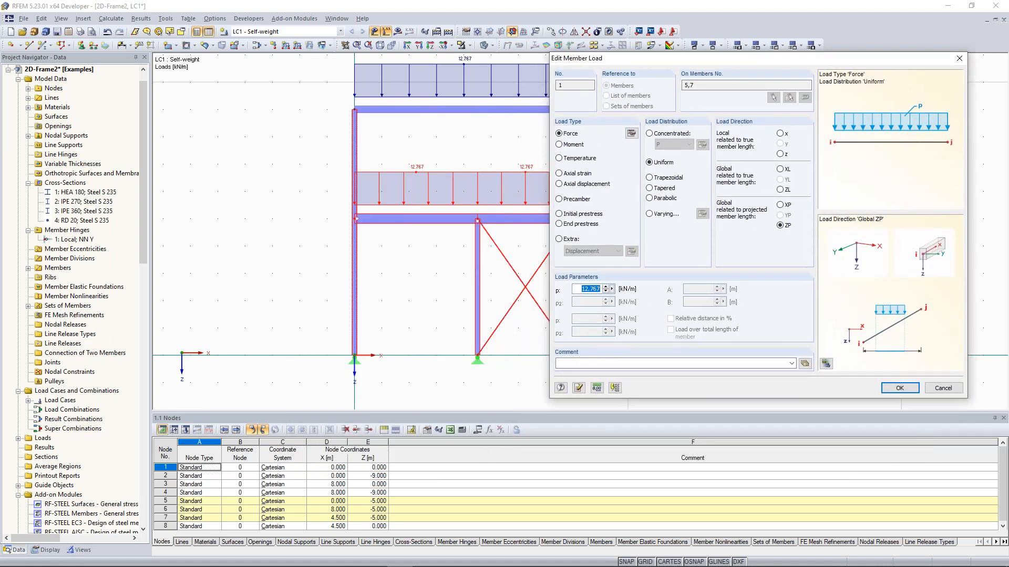
{"action": "type", "text": "68,371"}
{"action": "left_click", "coordinate": [897, 389]}
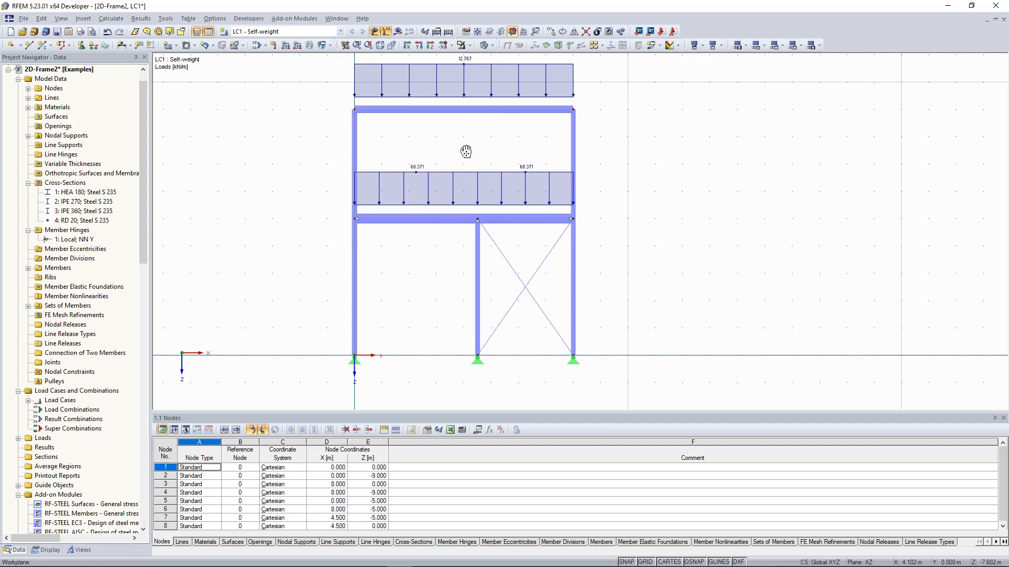
Step: Apply vertical nodal loads of 40 kN to the two end nodes of the top beam
{"action": "middle_click_drag", "start_coordinate": [466, 152], "coordinate": [467, 154]}
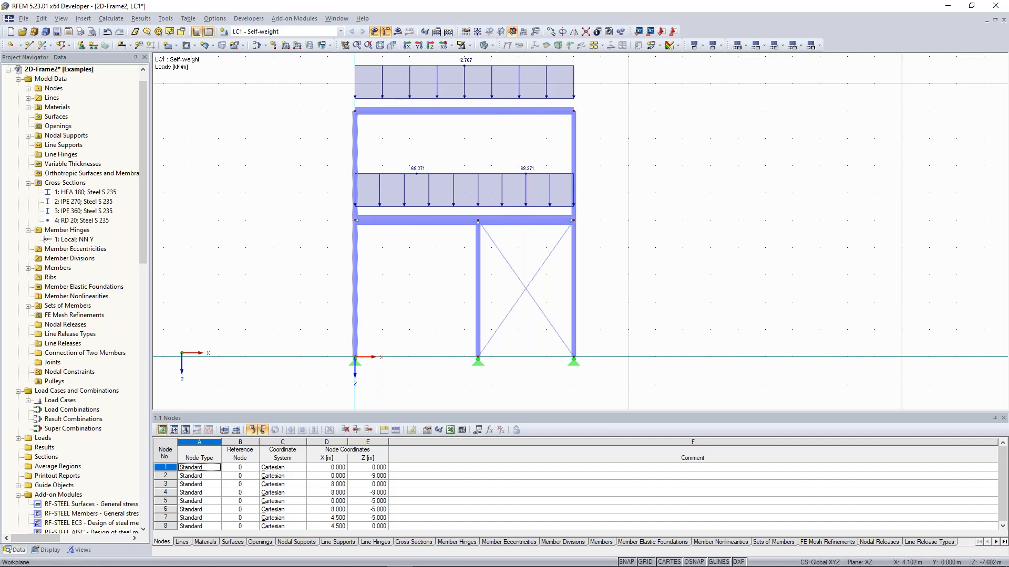
{"action": "middle_click_drag", "start_coordinate": [320, 143], "coordinate": [329, 159]}
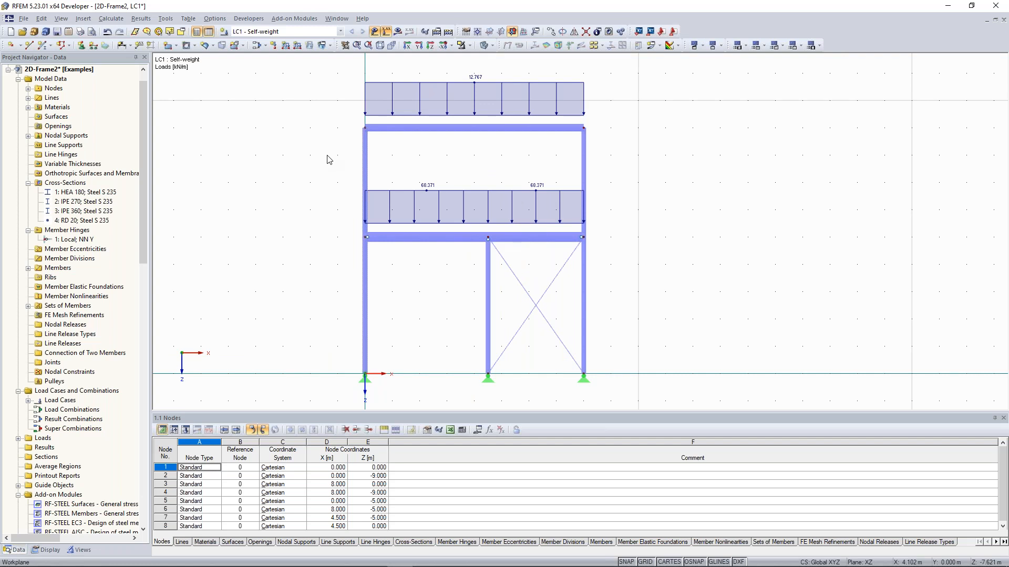
{"action": "middle_click_drag", "start_coordinate": [328, 156], "coordinate": [327, 186]}
{"action": "left_click_drag", "start_coordinate": [407, 171], "coordinate": [376, 104]}
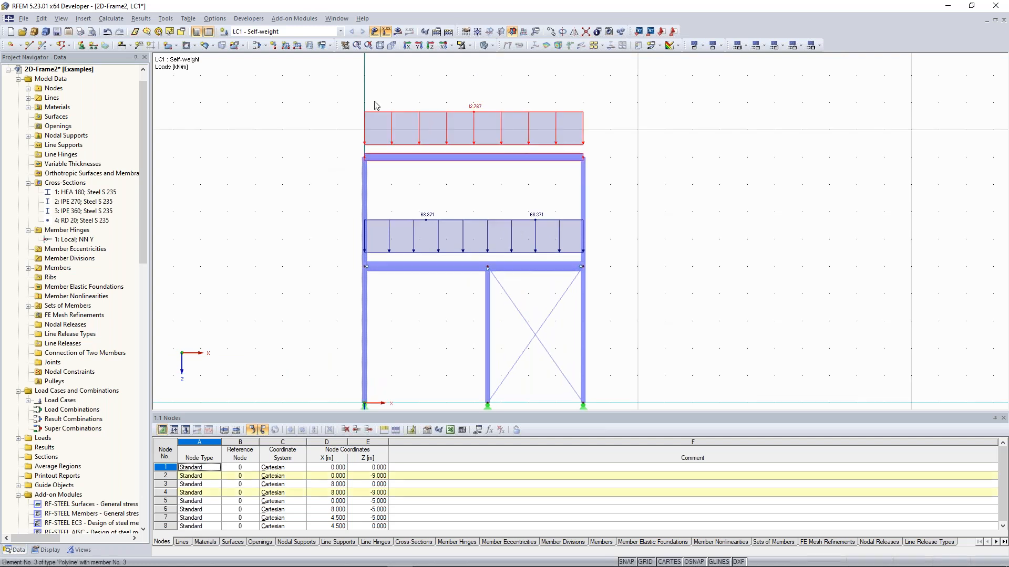
{"action": "left_click", "coordinate": [273, 46]}
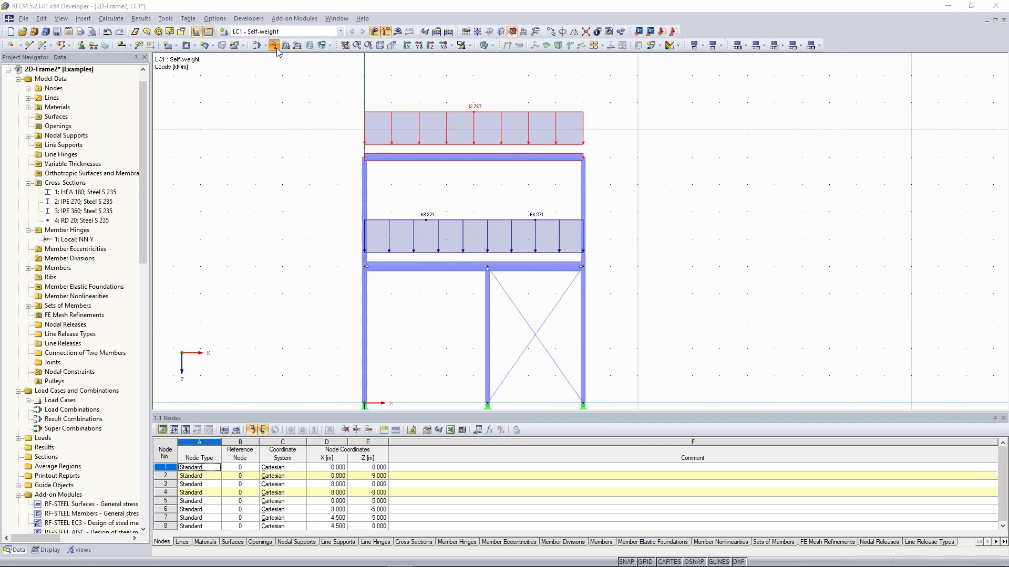
{"action": "left_click_drag", "start_coordinate": [456, 101], "coordinate": [759, 62]}
{"action": "left_click", "coordinate": [661, 93]}
{"action": "double_click", "coordinate": [663, 94]}
{"action": "left_click", "coordinate": [673, 97]}
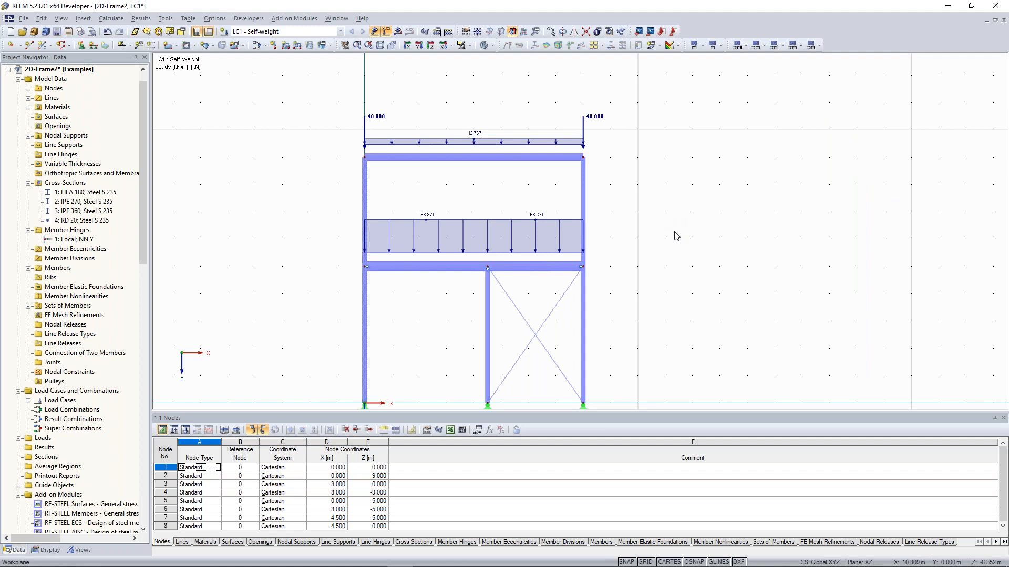
Step: Add vertical nodal loads at the three nodes of the intermediate beam and set their force PZ to 2.4 kN
{"action": "middle_click_drag", "start_coordinate": [662, 222], "coordinate": [675, 195]}
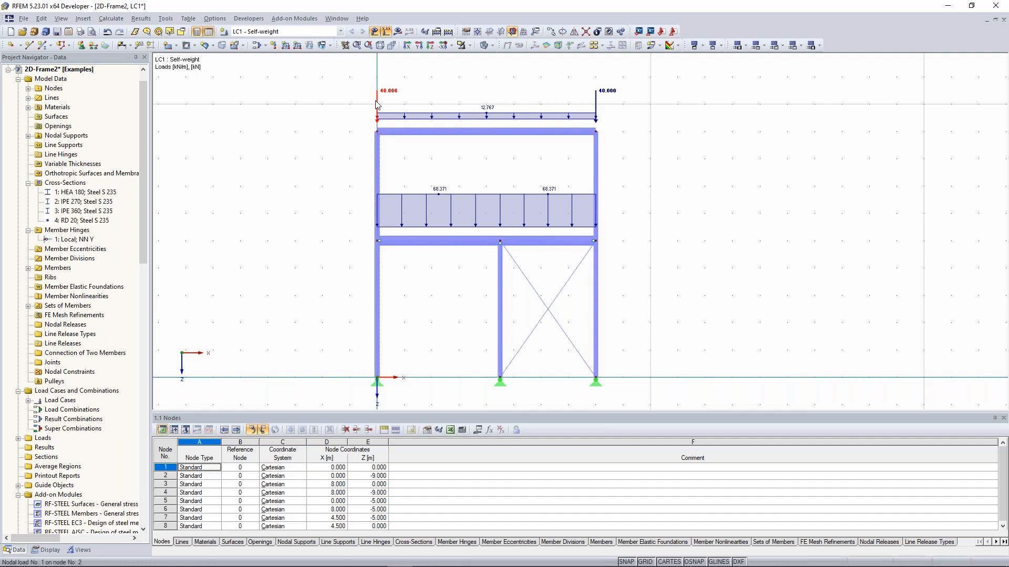
{"action": "left_click_drag", "start_coordinate": [376, 103], "coordinate": [603, 252]}
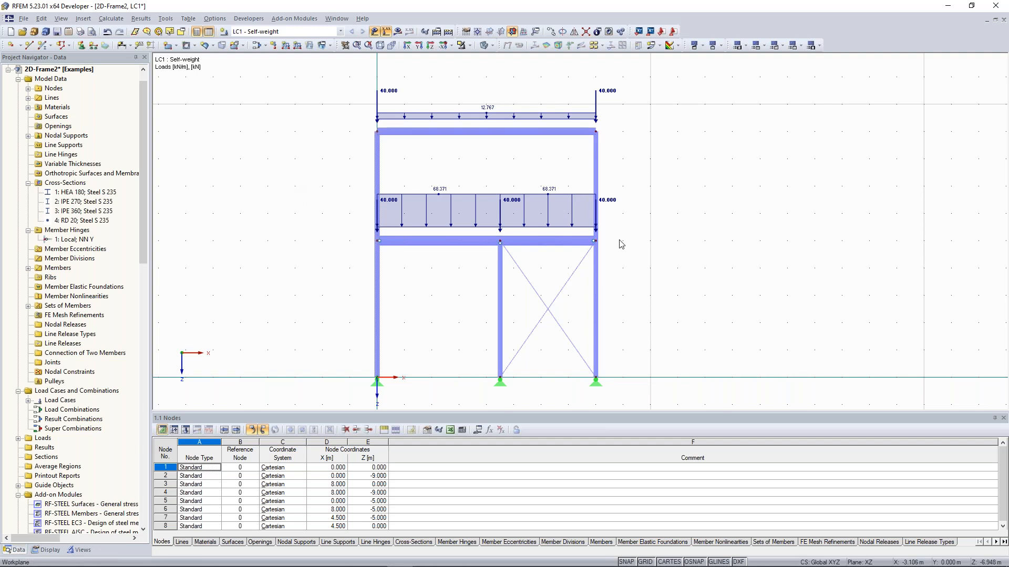
{"action": "middle_click_drag", "start_coordinate": [648, 235], "coordinate": [638, 231]}
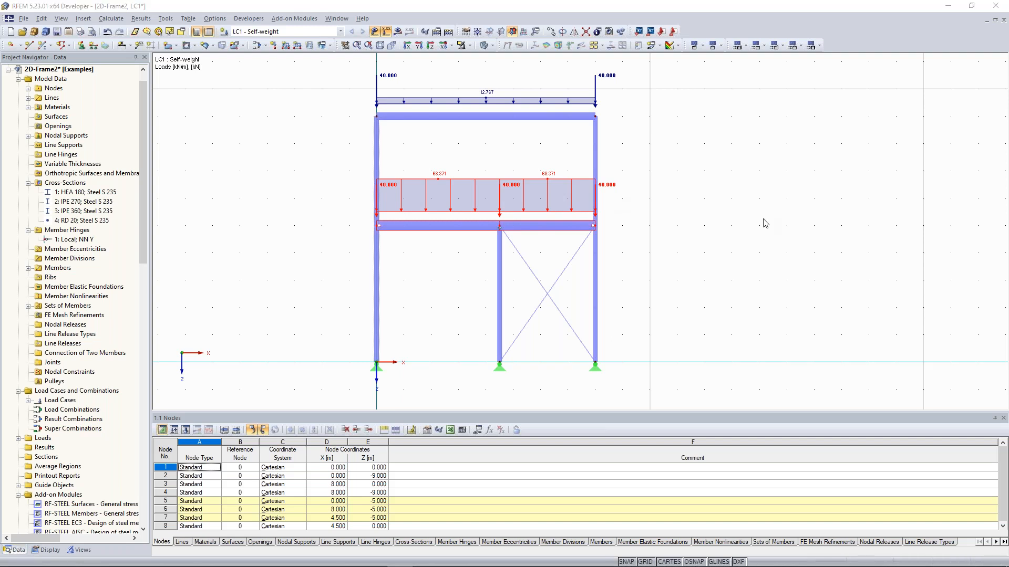
{"action": "double_click", "coordinate": [389, 266]}
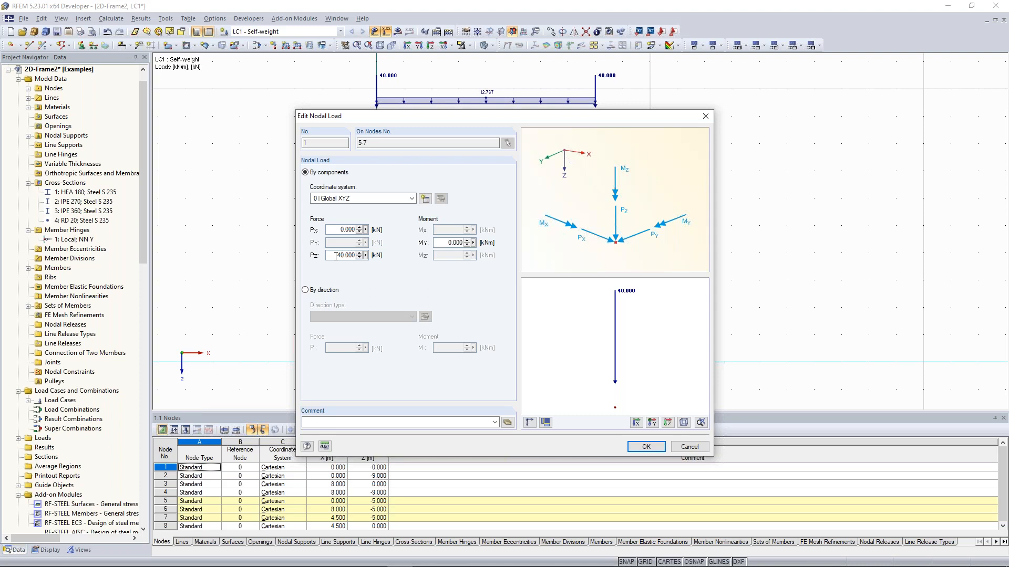
{"action": "left_click_drag", "start_coordinate": [336, 256], "coordinate": [364, 258]}
{"action": "type", "text": "2.4"}
{"action": "left_click", "coordinate": [646, 447]}
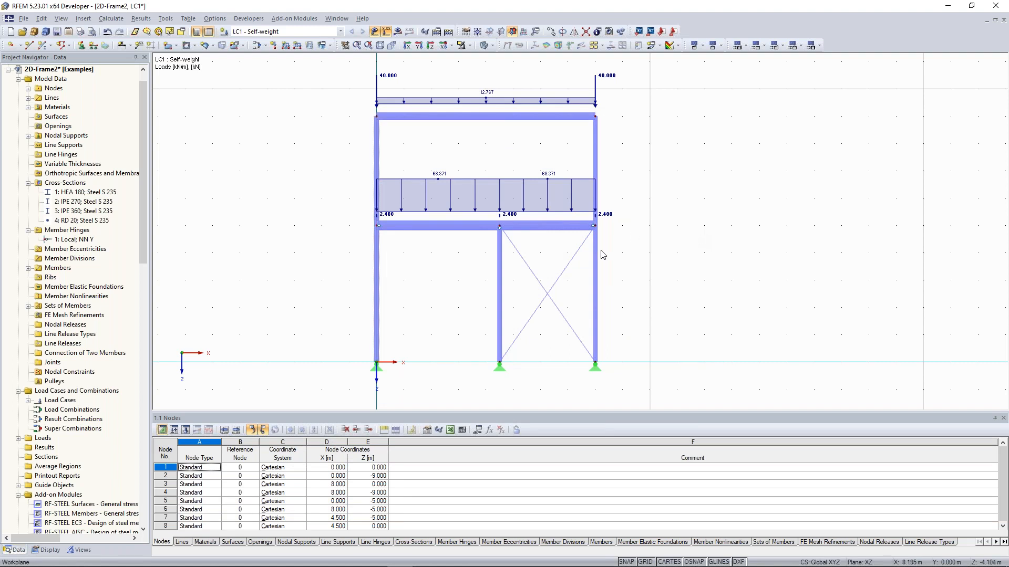
Step: Apply a uniform member force of 2.7 kN/m in global projected direction XP to the lower and upper members of the right column
{"action": "middle_click_drag", "start_coordinate": [625, 219], "coordinate": [631, 210]}
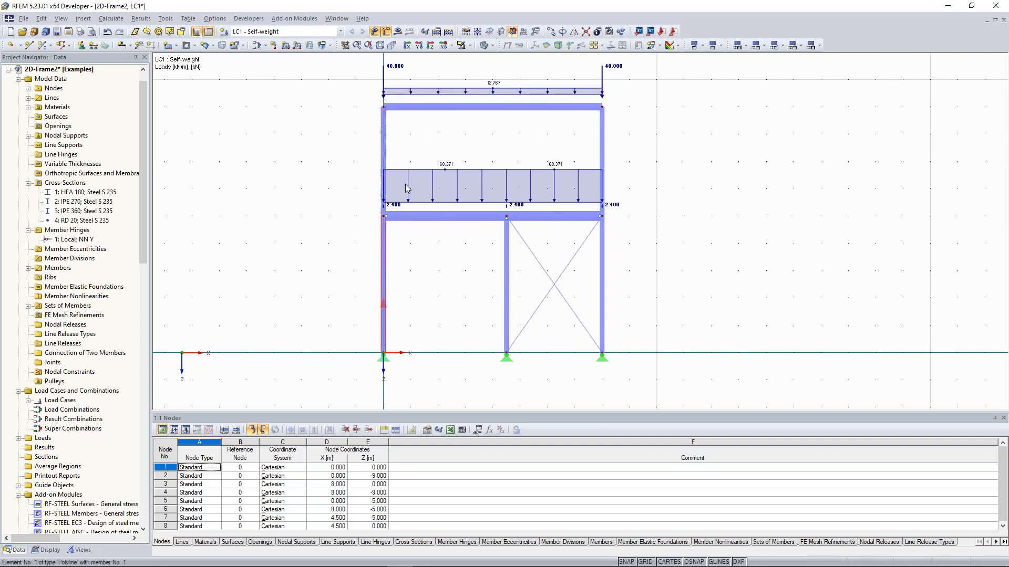
{"action": "middle_click_drag", "start_coordinate": [322, 157], "coordinate": [300, 195]}
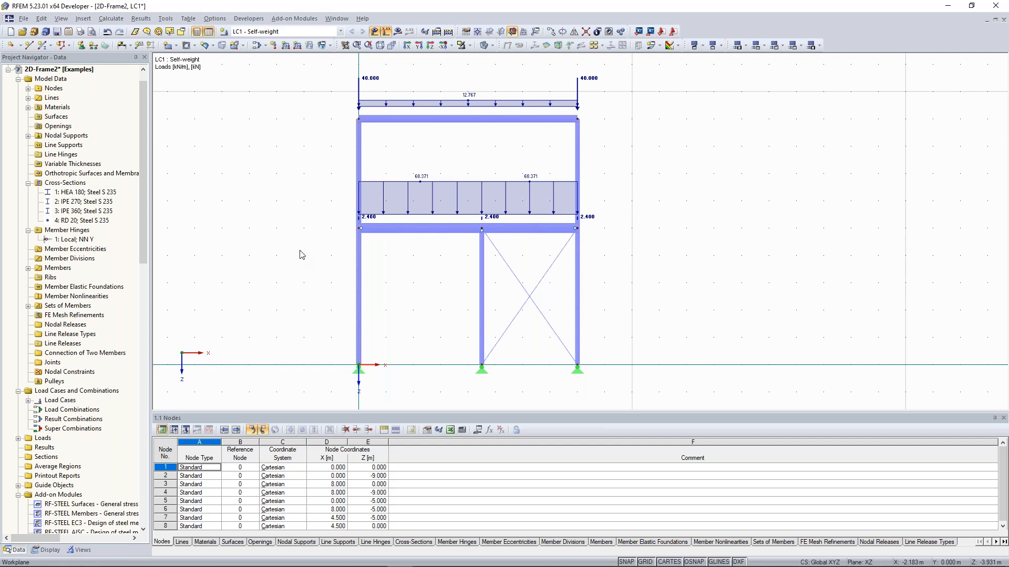
{"action": "middle_click_drag", "start_coordinate": [302, 280], "coordinate": [280, 279]}
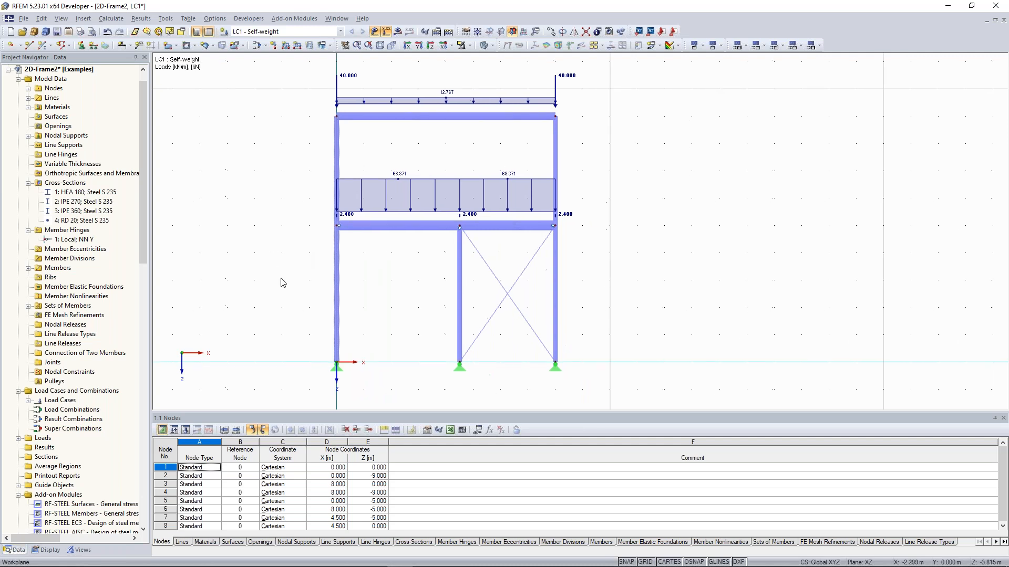
{"action": "left_click", "coordinate": [285, 46]}
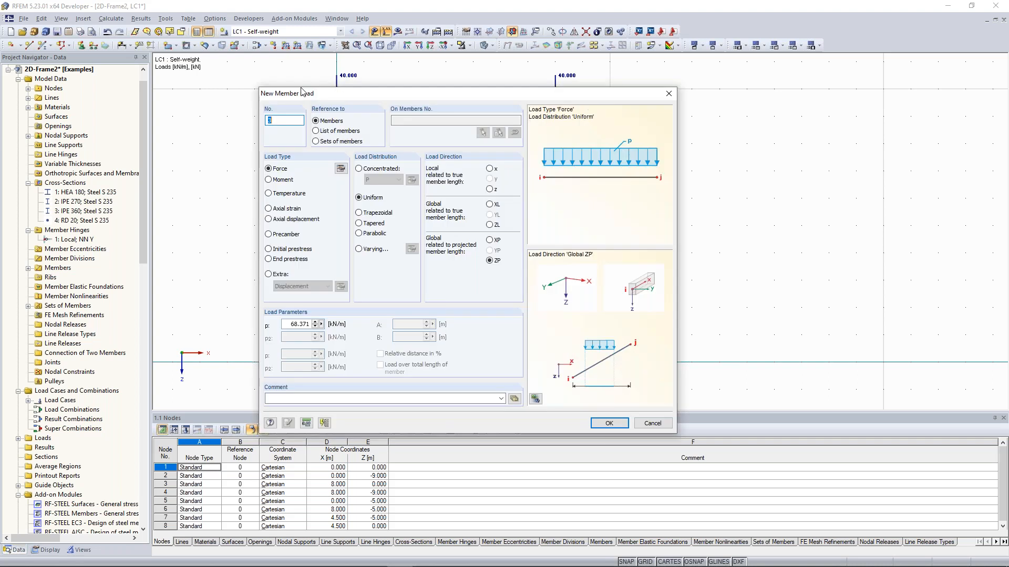
{"action": "left_click_drag", "start_coordinate": [303, 92], "coordinate": [116, 68]}
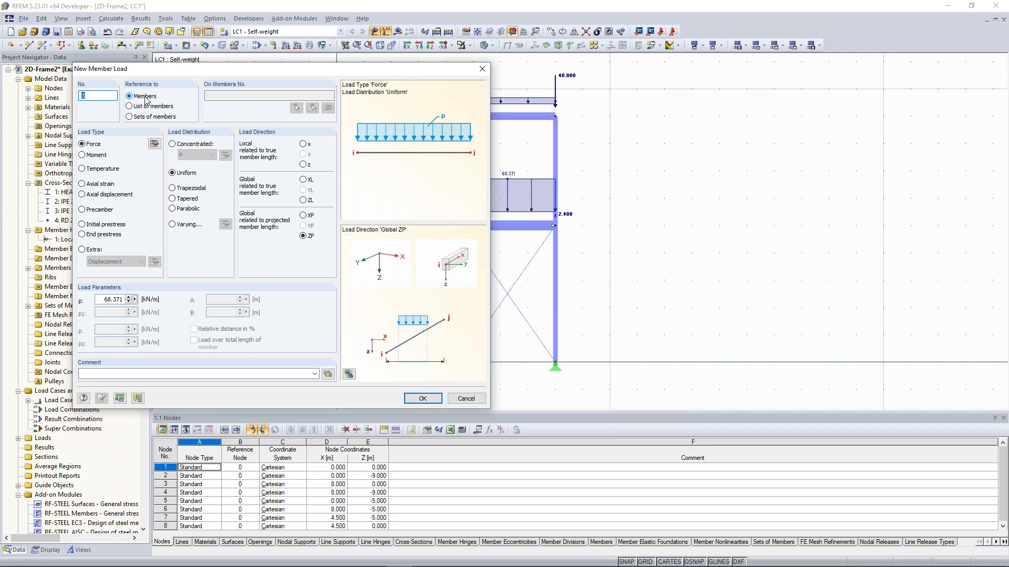
{"action": "double_click", "coordinate": [108, 300]}
{"action": "type", "text": "2,7"}
{"action": "left_click", "coordinate": [304, 215]}
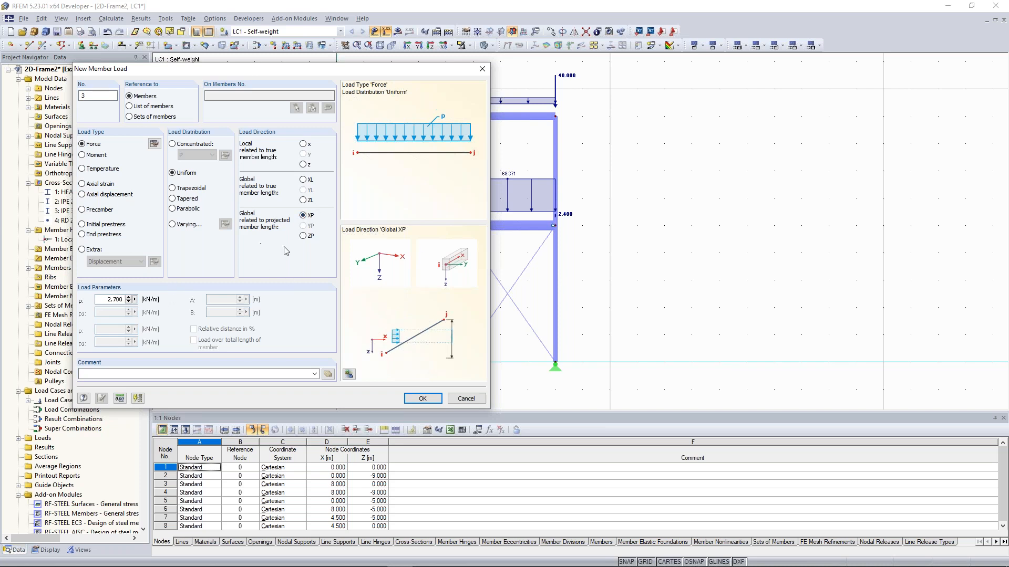
{"action": "left_click", "coordinate": [423, 398]}
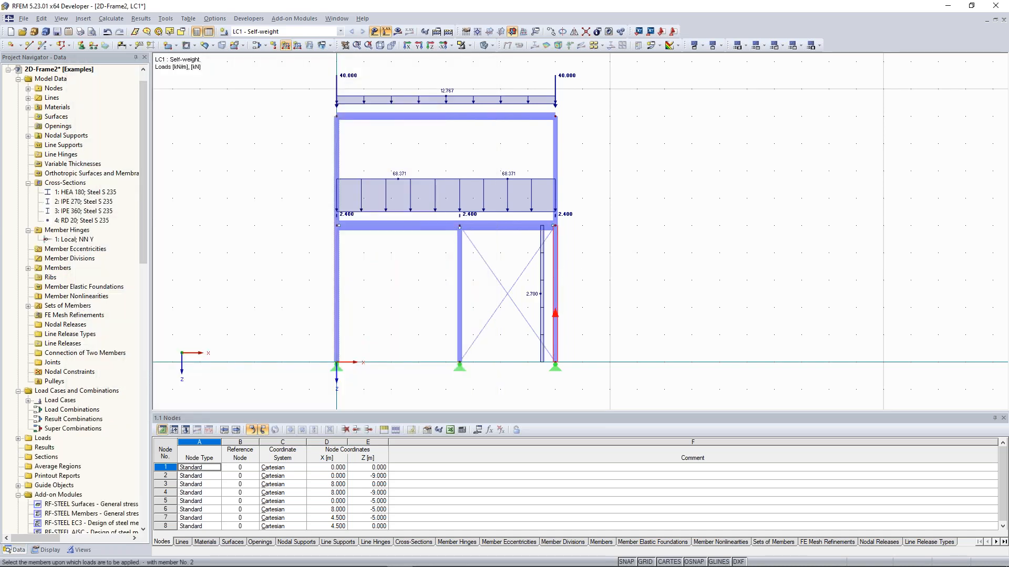
{"action": "left_click", "coordinate": [557, 149]}
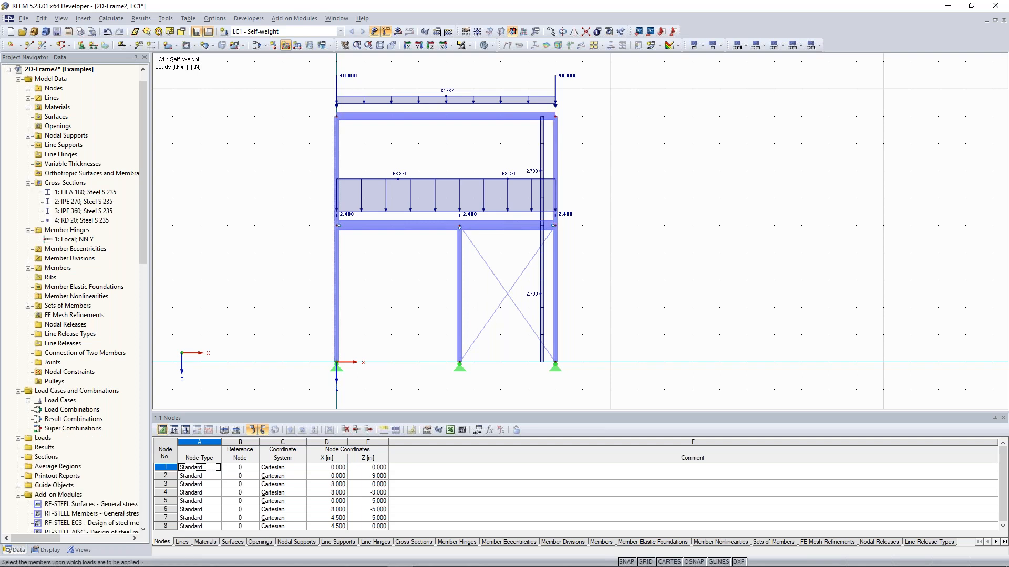
{"action": "middle_click_drag", "start_coordinate": [590, 176], "coordinate": [587, 181]}
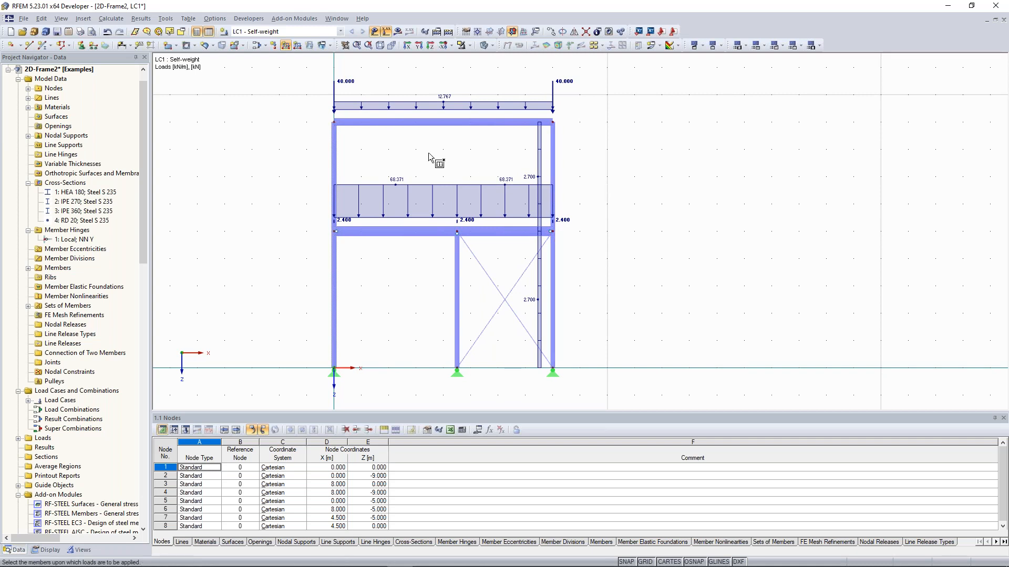
{"action": "key", "text": "Escape"}
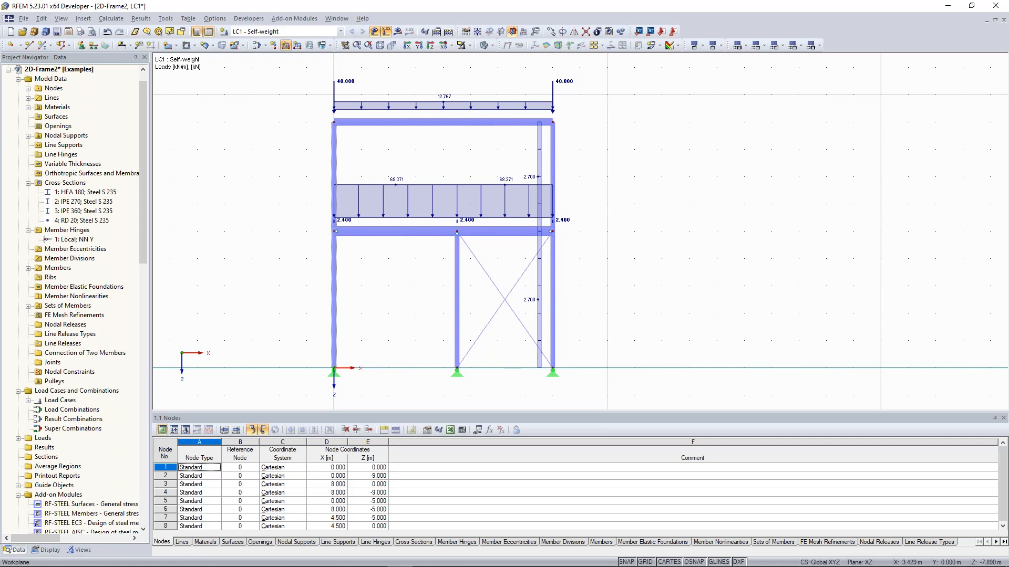
Step: Apply a uniform force of 4.32 kN/m in direction XP to the set of members forming the left column
{"action": "left_click", "coordinate": [286, 45]}
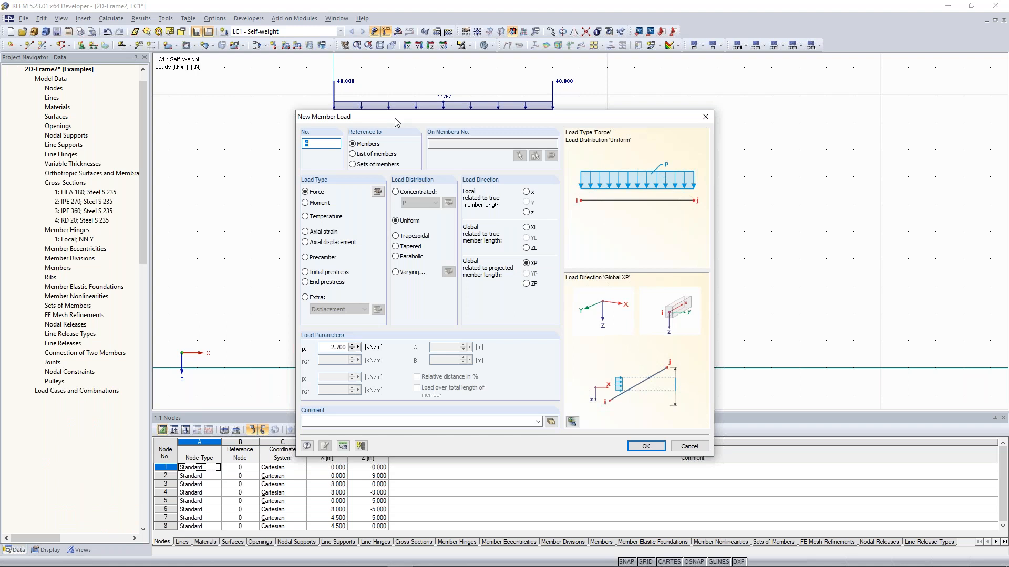
{"action": "left_click", "coordinate": [356, 165]}
{"action": "left_click_drag", "start_coordinate": [327, 347], "coordinate": [386, 348]}
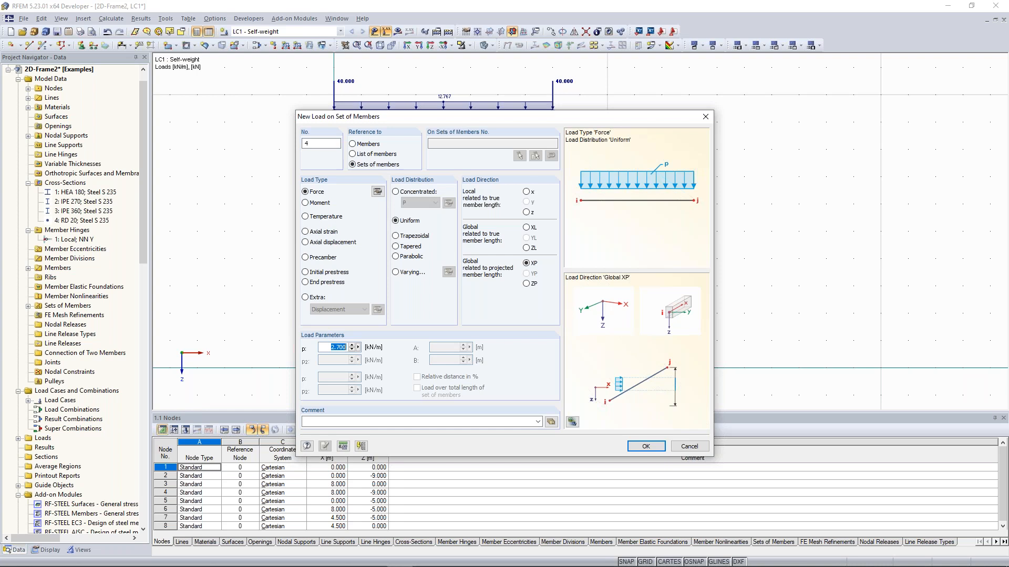
{"action": "type", "text": "4,32"}
{"action": "left_click", "coordinate": [645, 446]}
{"action": "left_click", "coordinate": [334, 282]}
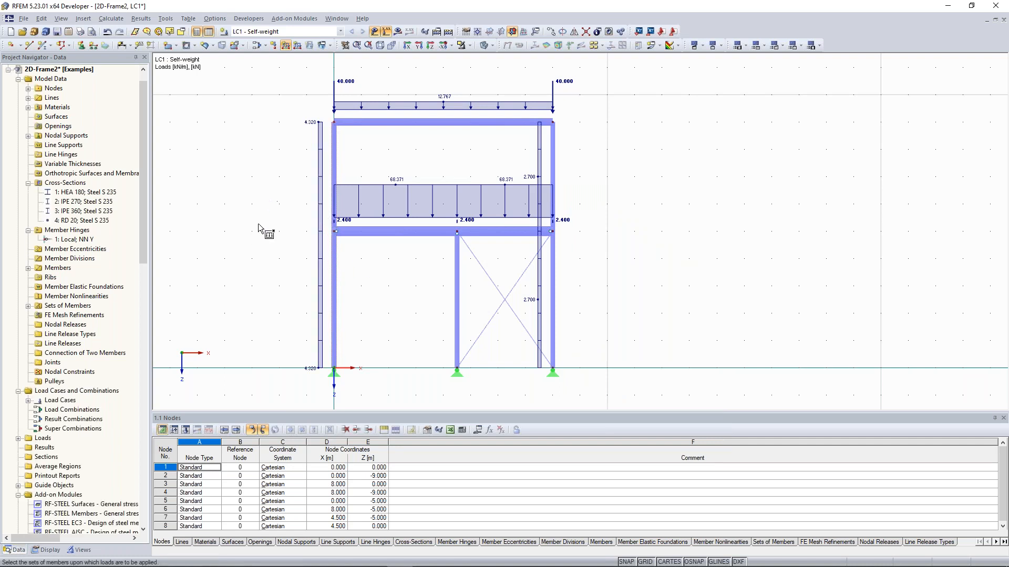
{"action": "key", "text": "Escape"}
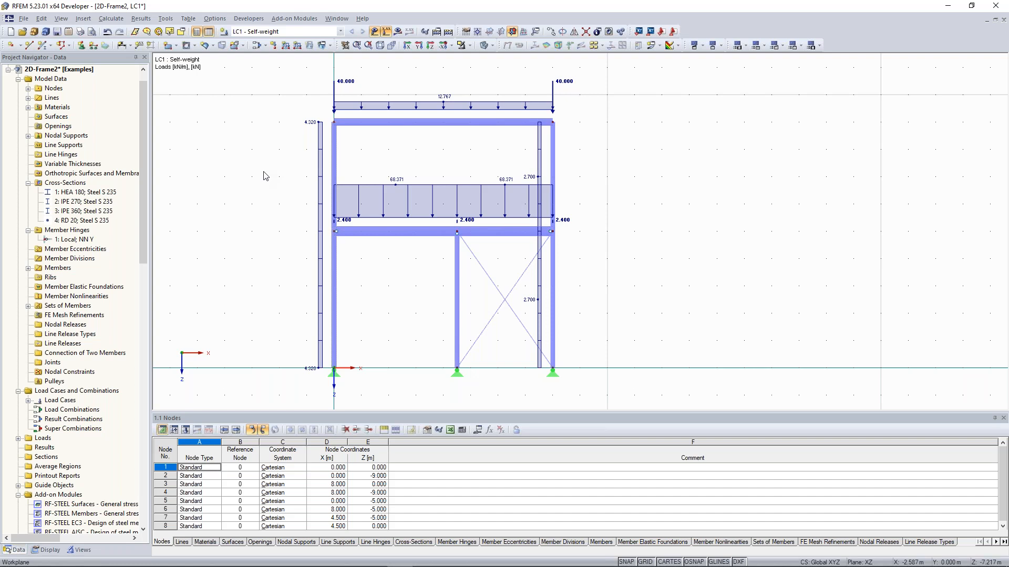
Step: Calculate load case LC1 and display its global deformations on the frame
{"action": "middle_click_drag", "start_coordinate": [266, 176], "coordinate": [295, 163]}
{"action": "scroll", "coordinate": [326, 235], "scroll_direction": "down", "scroll_amount": 1}
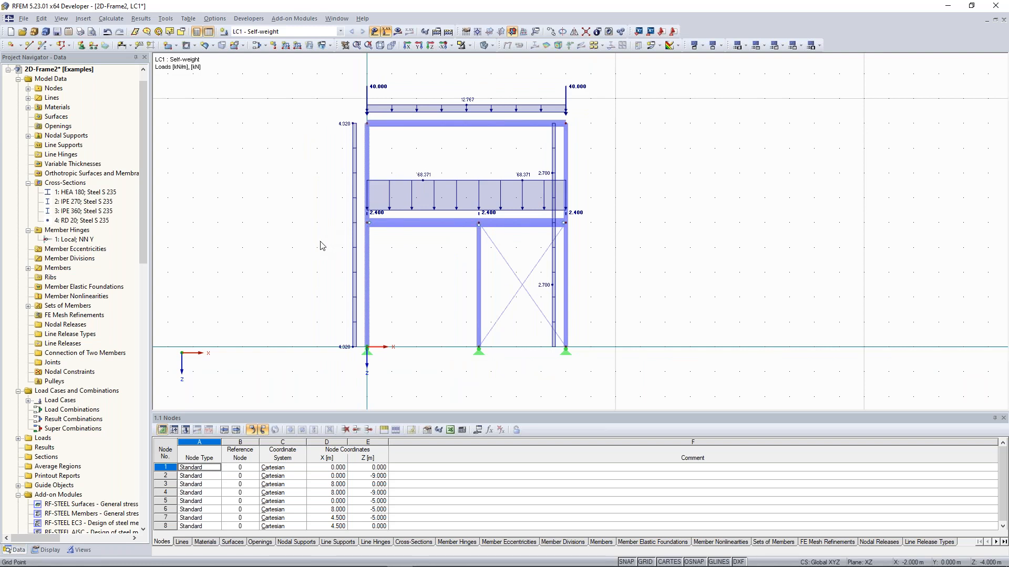
{"action": "middle_click_drag", "start_coordinate": [333, 224], "coordinate": [339, 227]}
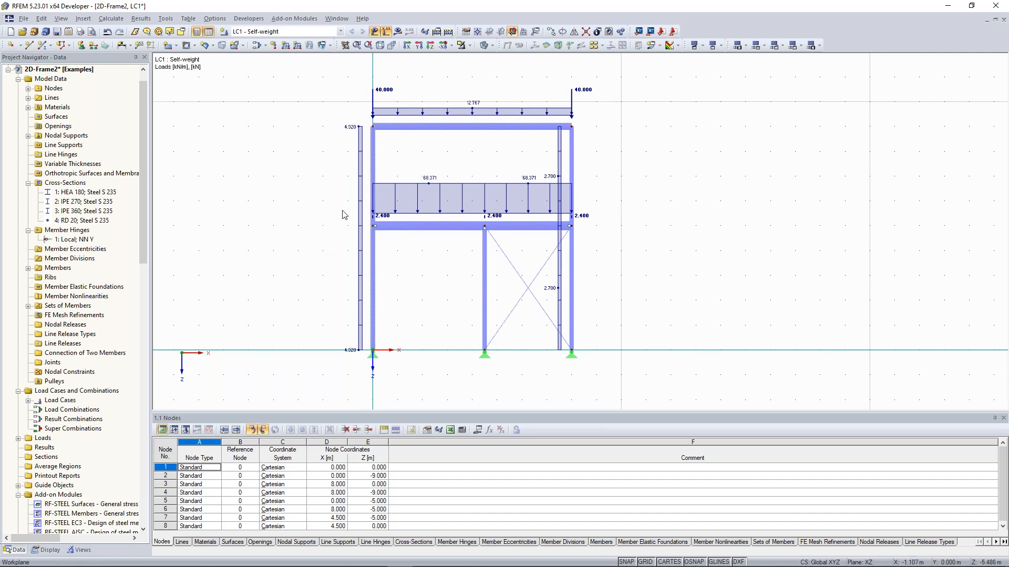
{"action": "middle_click_drag", "start_coordinate": [279, 190], "coordinate": [273, 190]}
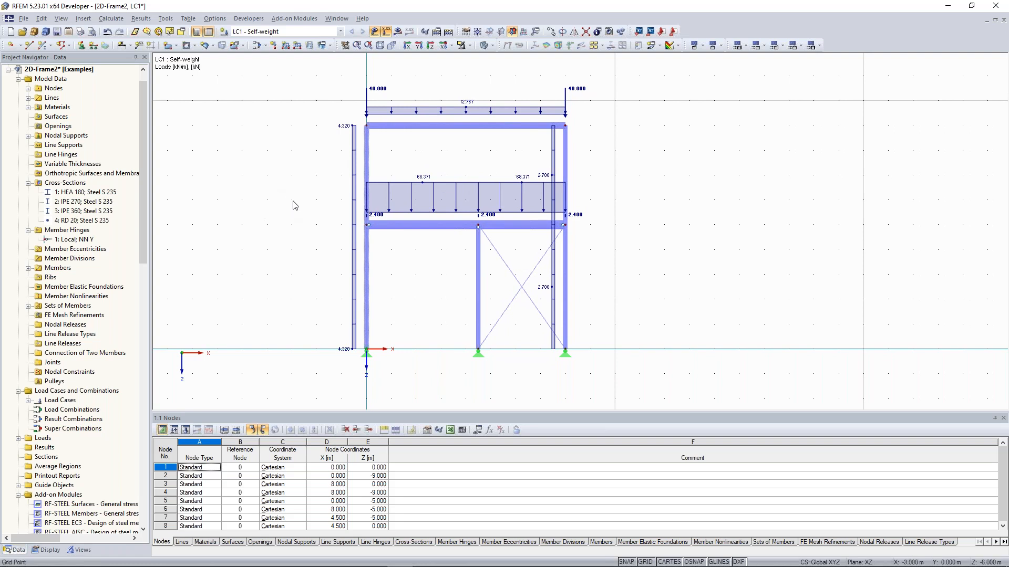
{"action": "scroll", "coordinate": [455, 174], "scroll_direction": "up", "scroll_amount": 1}
{"action": "scroll", "coordinate": [455, 174], "scroll_direction": "down", "scroll_amount": 1}
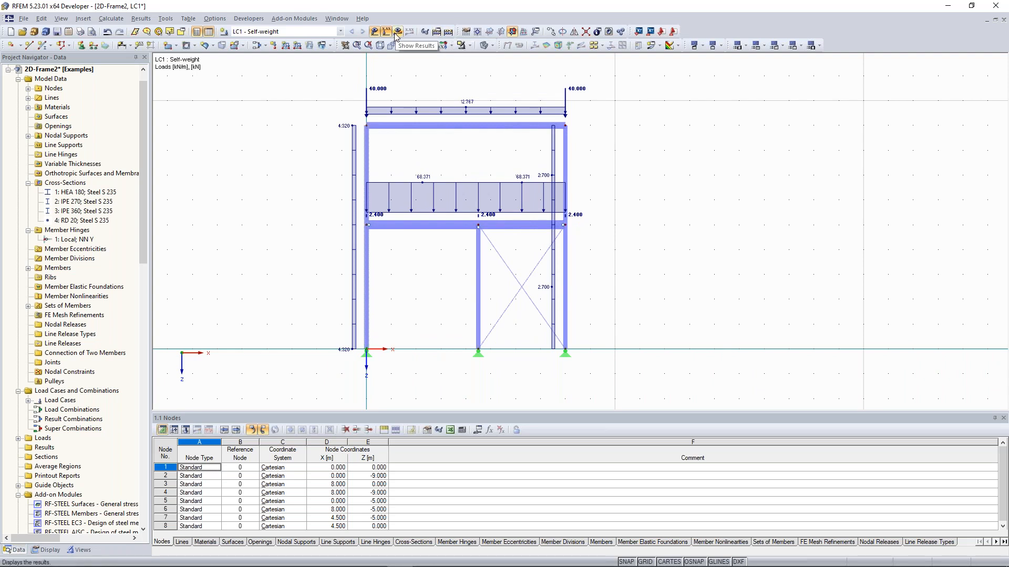
{"action": "left_click", "coordinate": [448, 33]}
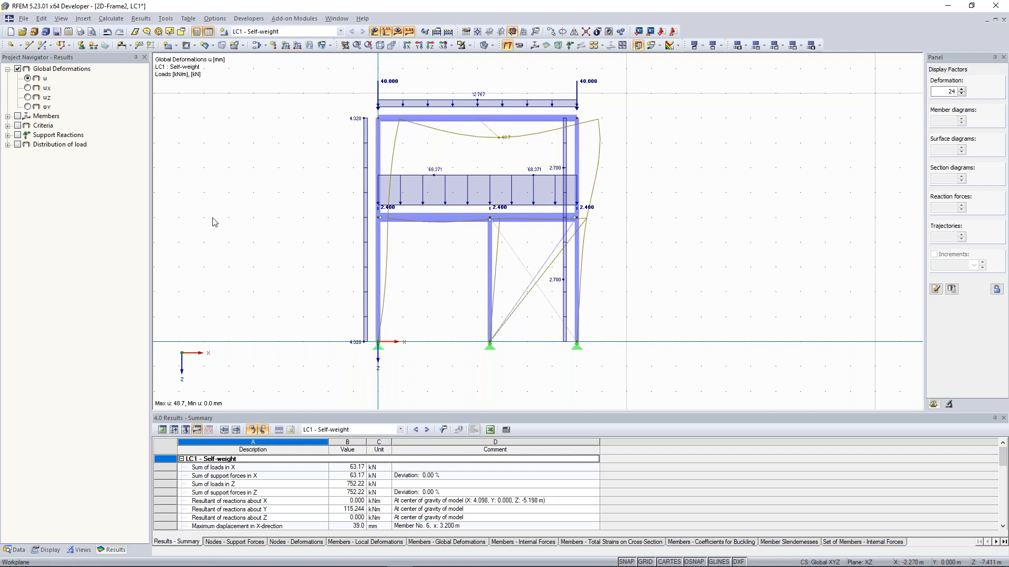
Step: Set the display of member deformations to Cross-Sections Colored and return to the results overview
{"action": "left_click", "coordinate": [50, 550]}
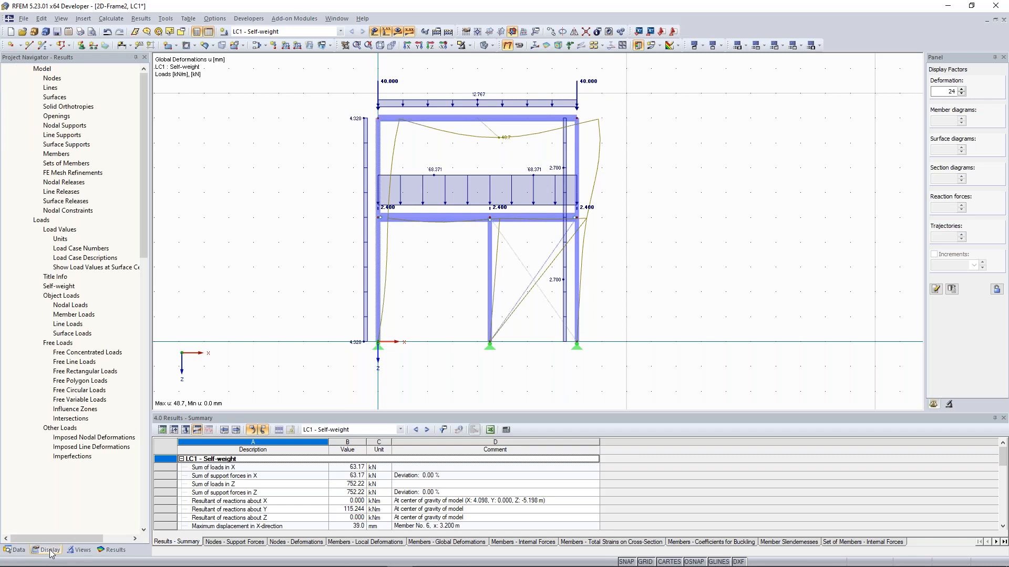
{"action": "scroll", "coordinate": [44, 302], "scroll_direction": "down", "scroll_amount": 12}
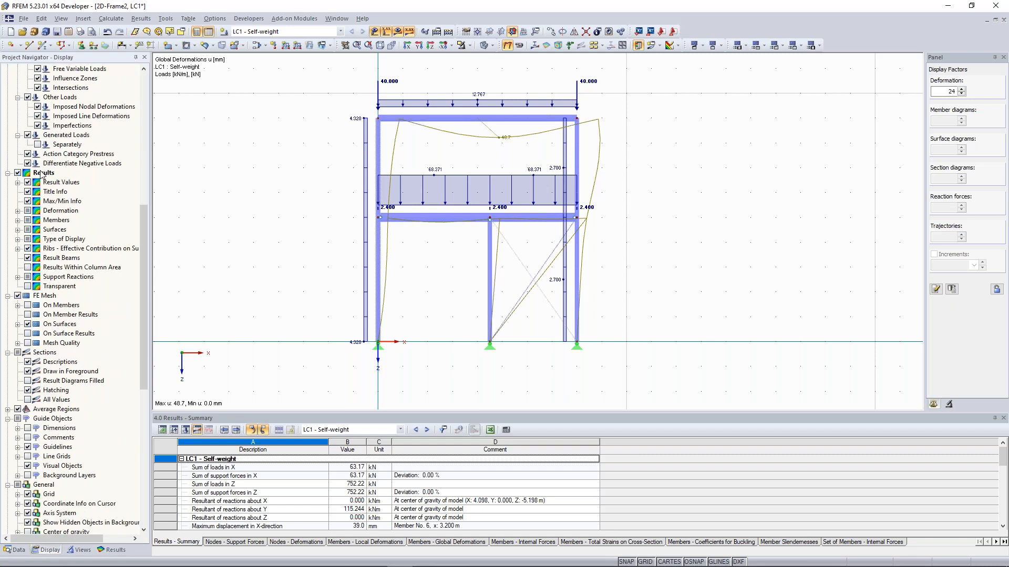
{"action": "left_click", "coordinate": [17, 211]}
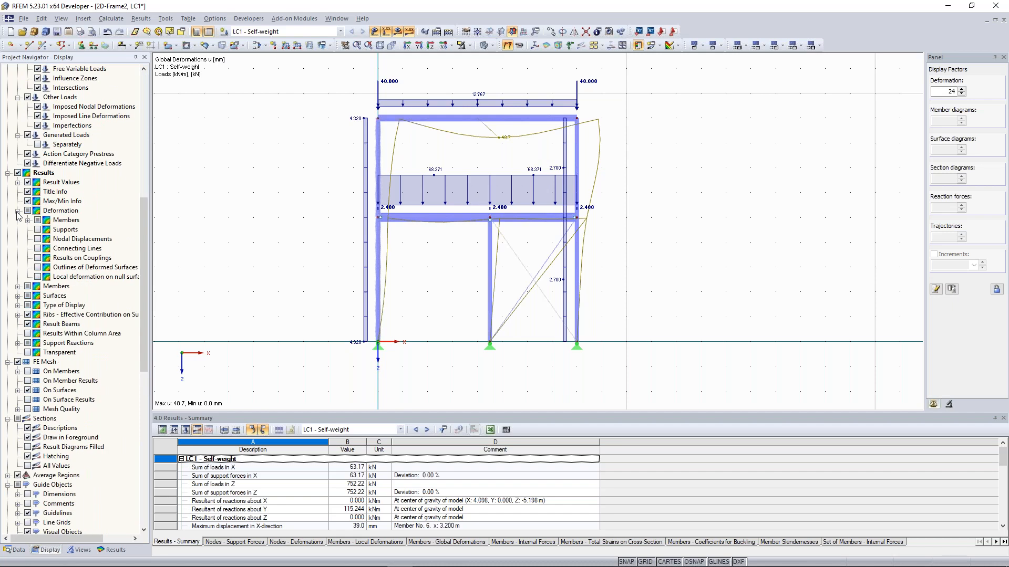
{"action": "left_click", "coordinate": [28, 220]}
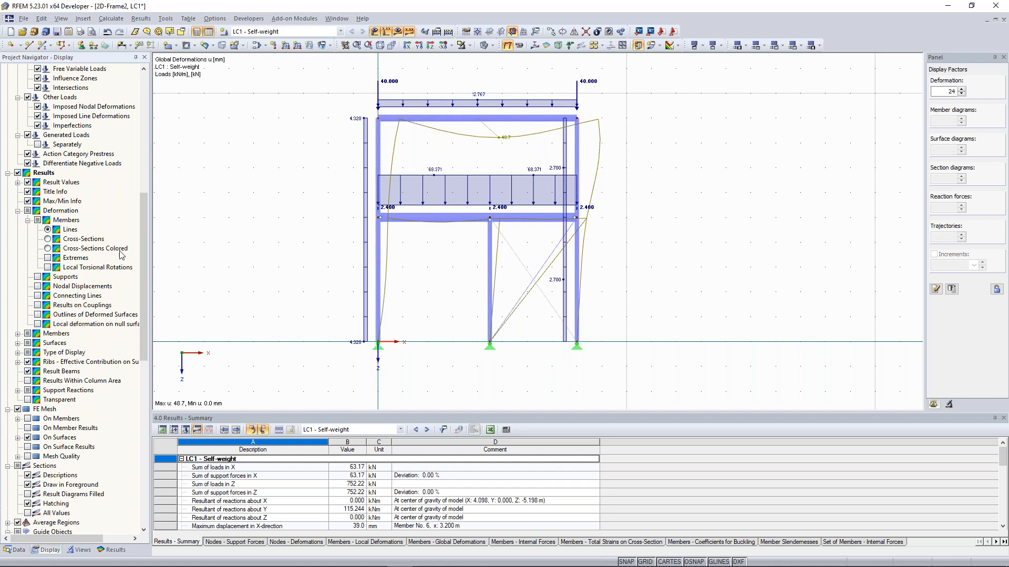
{"action": "left_click", "coordinate": [48, 248]}
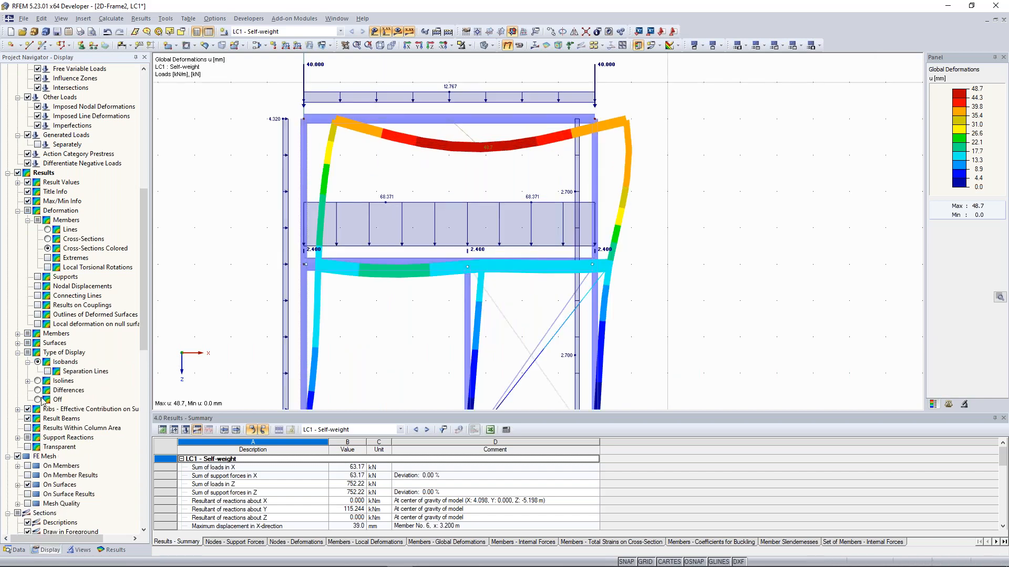
{"action": "scroll", "coordinate": [394, 210], "scroll_direction": "down", "scroll_amount": 2}
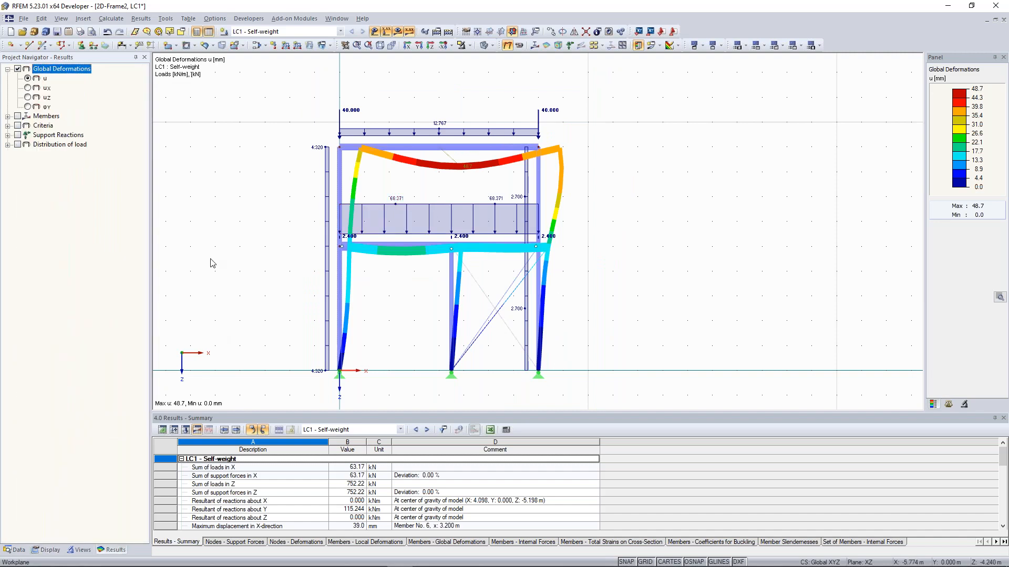
{"action": "middle_click_drag", "start_coordinate": [256, 225], "coordinate": [258, 227]}
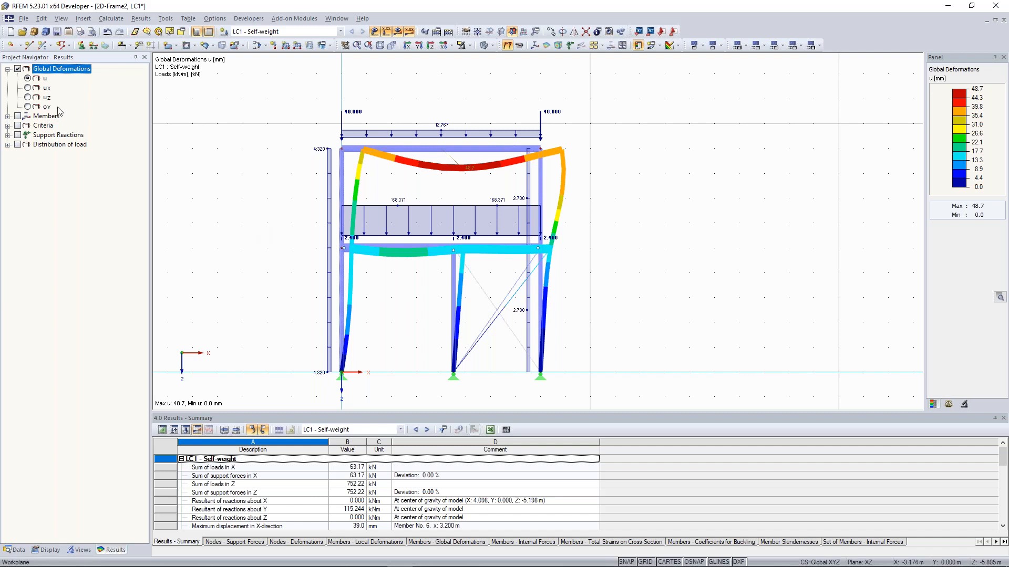
Step: Show the members' bending moment My diagram for LC1 and hide the loads
{"action": "left_click", "coordinate": [7, 116]}
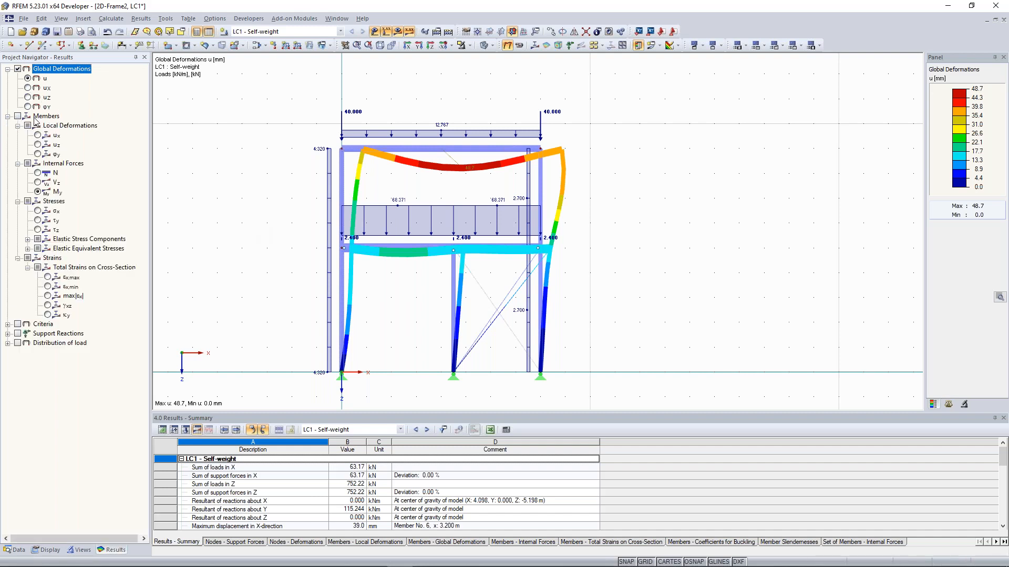
{"action": "left_click", "coordinate": [17, 116]}
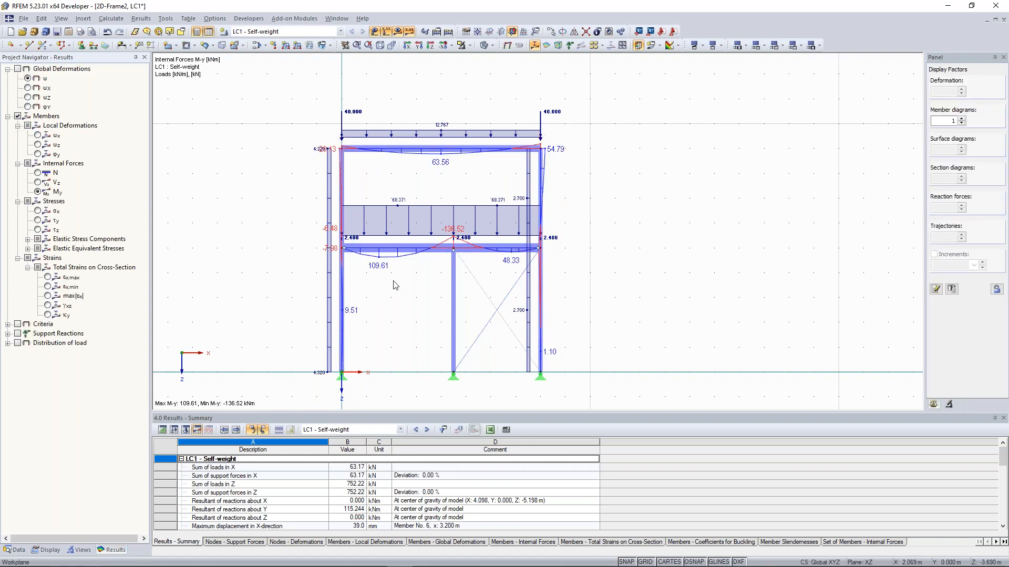
{"action": "scroll", "coordinate": [394, 281], "scroll_direction": "up", "scroll_amount": 1}
{"action": "middle_click_drag", "start_coordinate": [397, 275], "coordinate": [401, 265]}
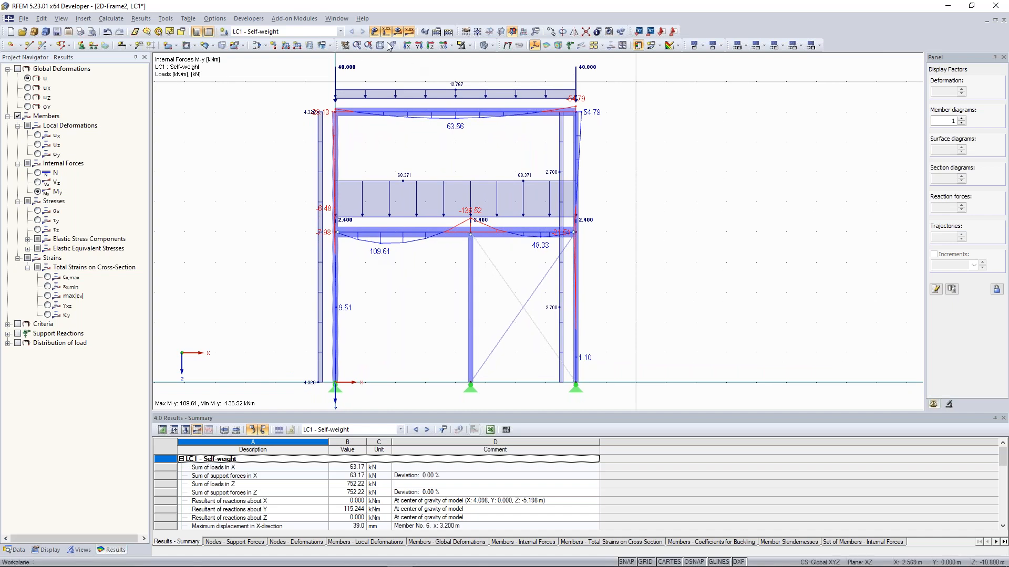
{"action": "left_click", "coordinate": [374, 31]}
{"action": "scroll", "coordinate": [377, 184], "scroll_direction": "up", "scroll_amount": 1}
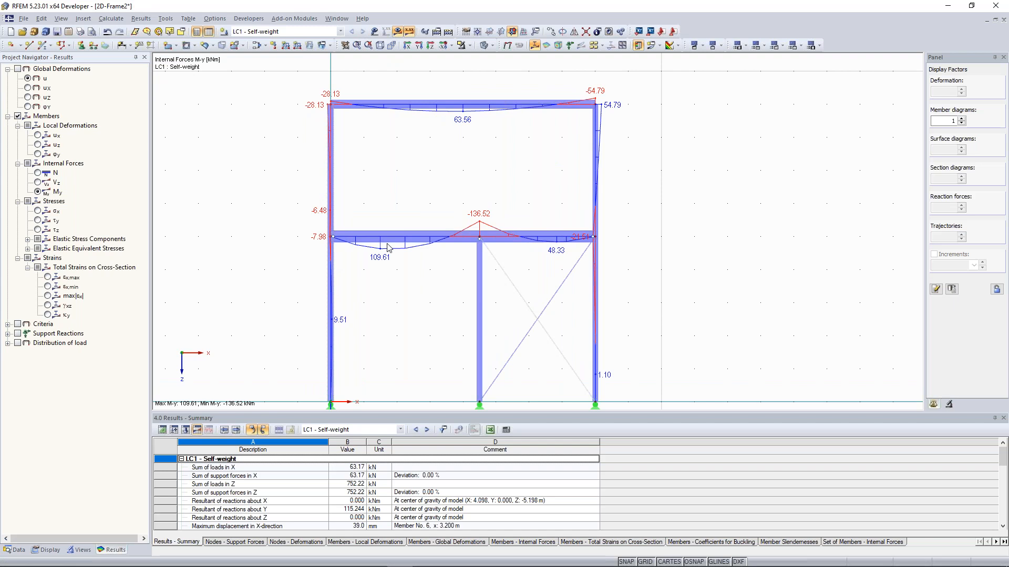
Step: Examine the members' axial force N diagram around the bracing, then the frame's global deformations
{"action": "scroll", "coordinate": [389, 247], "scroll_direction": "up", "scroll_amount": 4}
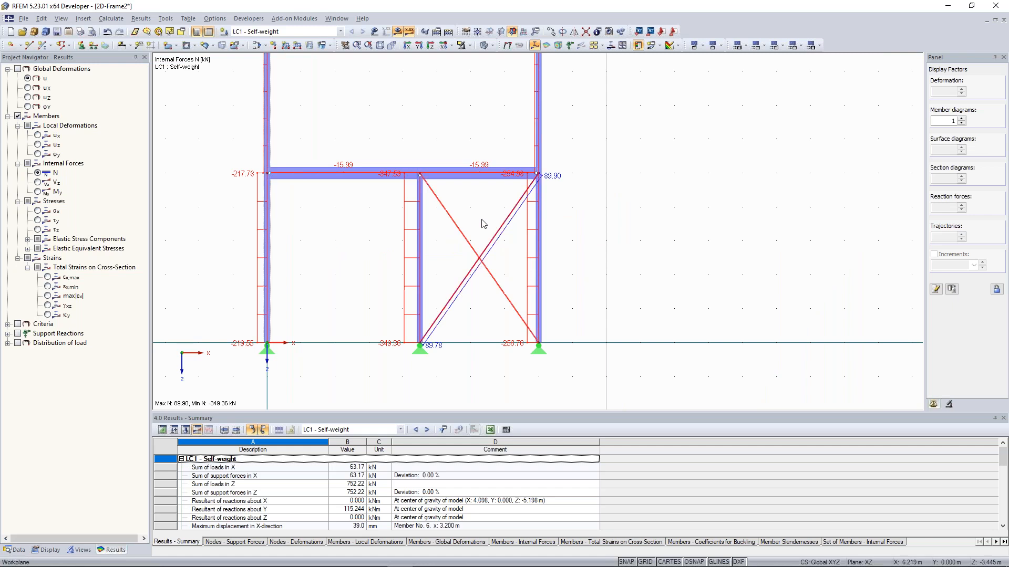
{"action": "middle_click_drag", "start_coordinate": [459, 222], "coordinate": [463, 237]}
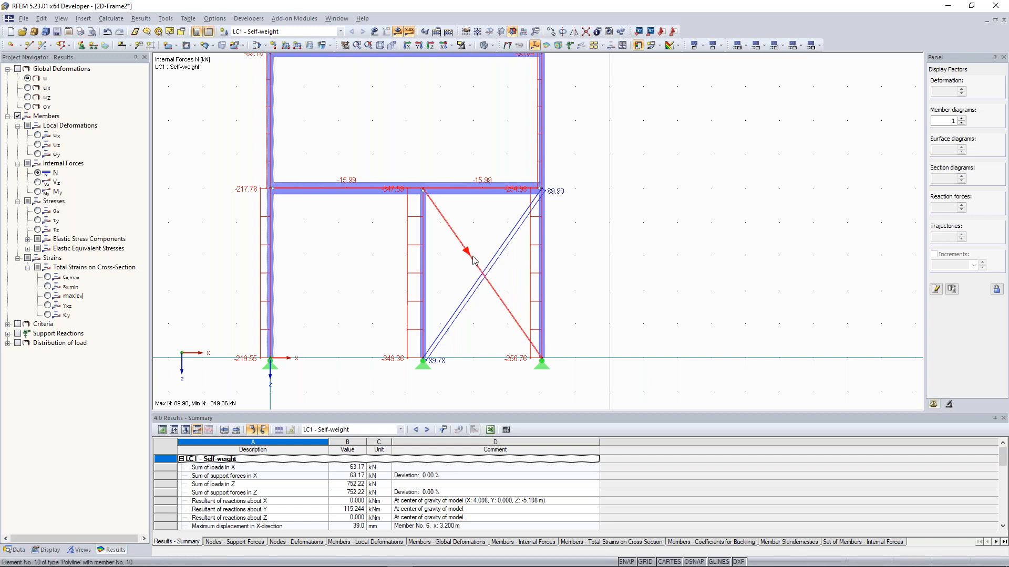
{"action": "middle_click_drag", "start_coordinate": [285, 180], "coordinate": [283, 193]}
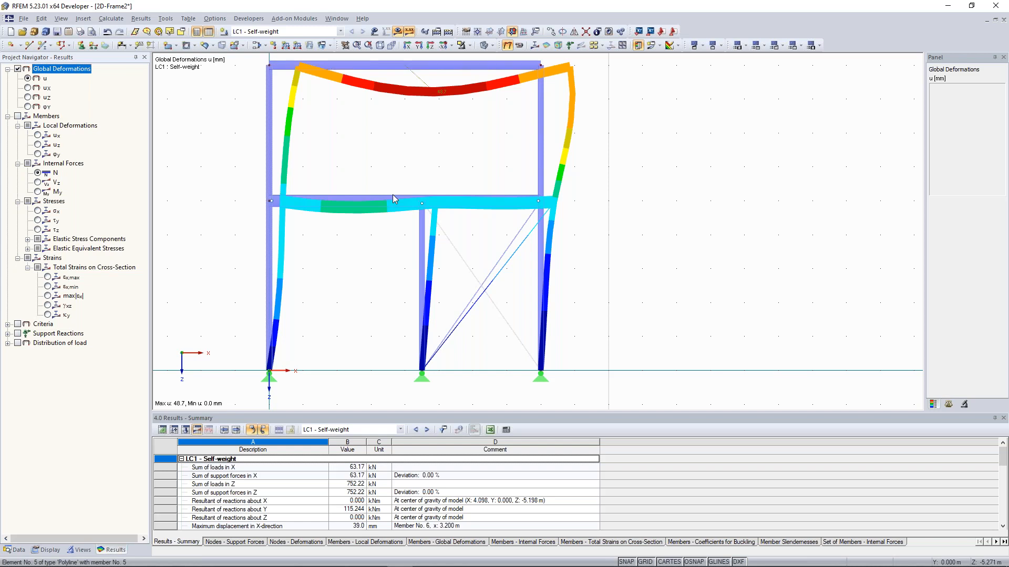
{"action": "left_click", "coordinate": [443, 349]}
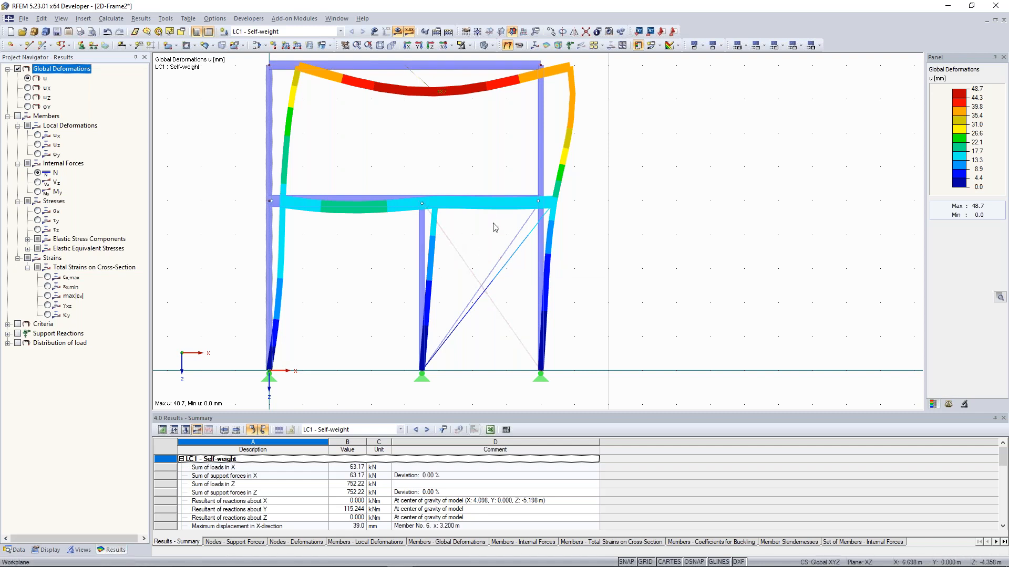
Step: Display the axial force N diagram again and inspect the two tension diagonals of the bracing
{"action": "left_click", "coordinate": [37, 173]}
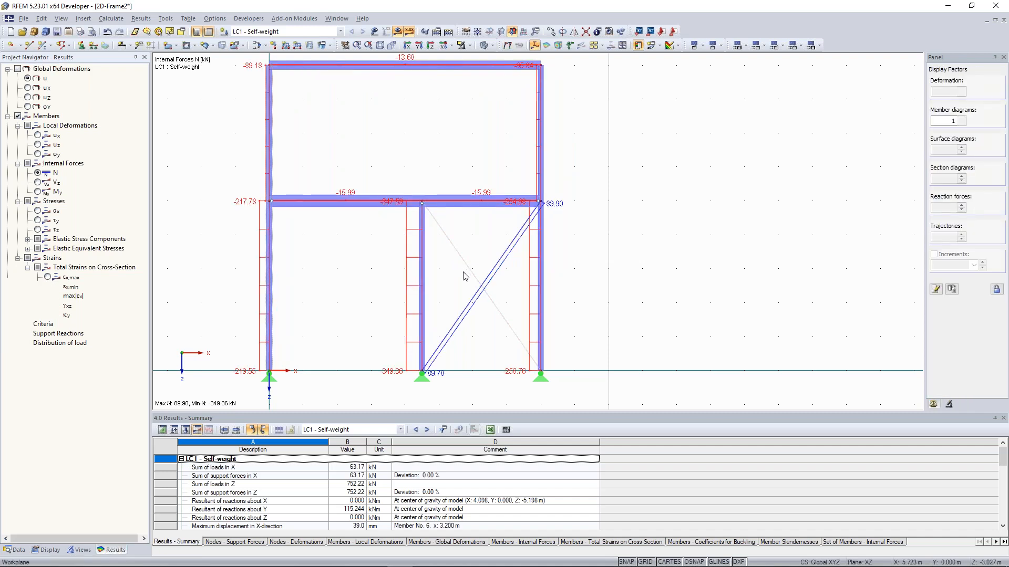
{"action": "scroll", "coordinate": [447, 340], "scroll_direction": "up", "scroll_amount": 1}
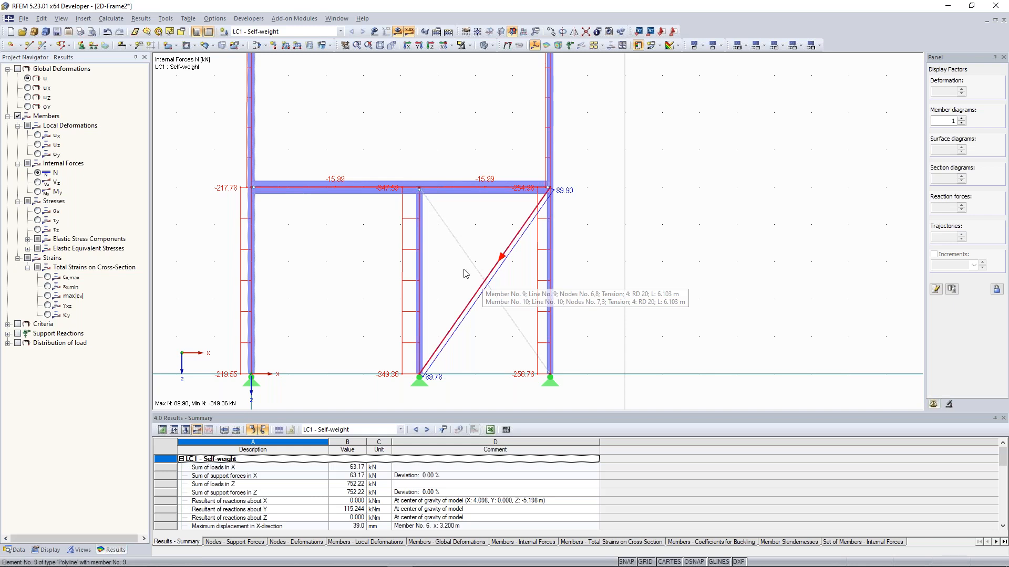
{"action": "scroll", "coordinate": [466, 271], "scroll_direction": "down", "scroll_amount": 1}
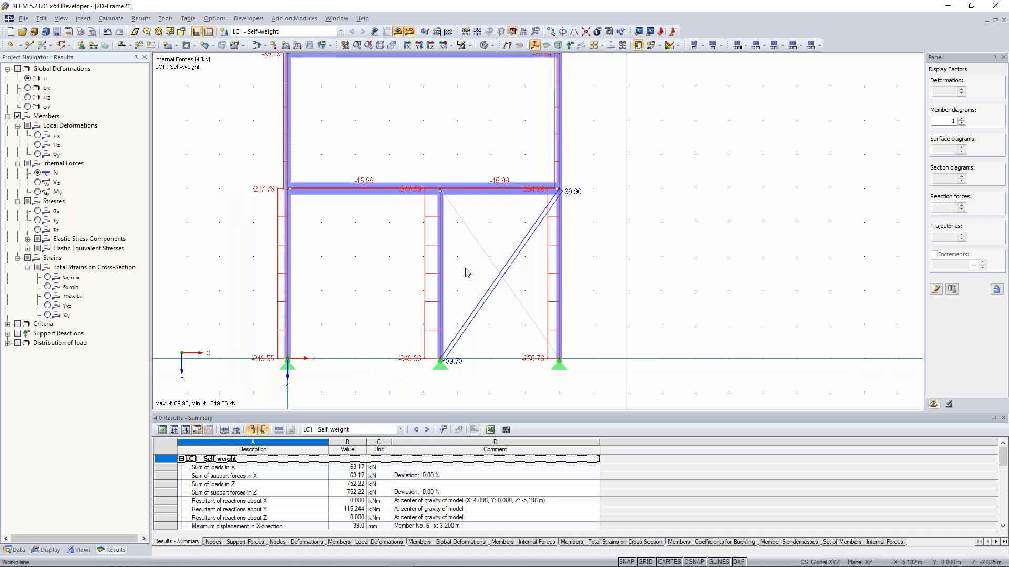
{"action": "scroll", "coordinate": [399, 162], "scroll_direction": "down", "scroll_amount": 1}
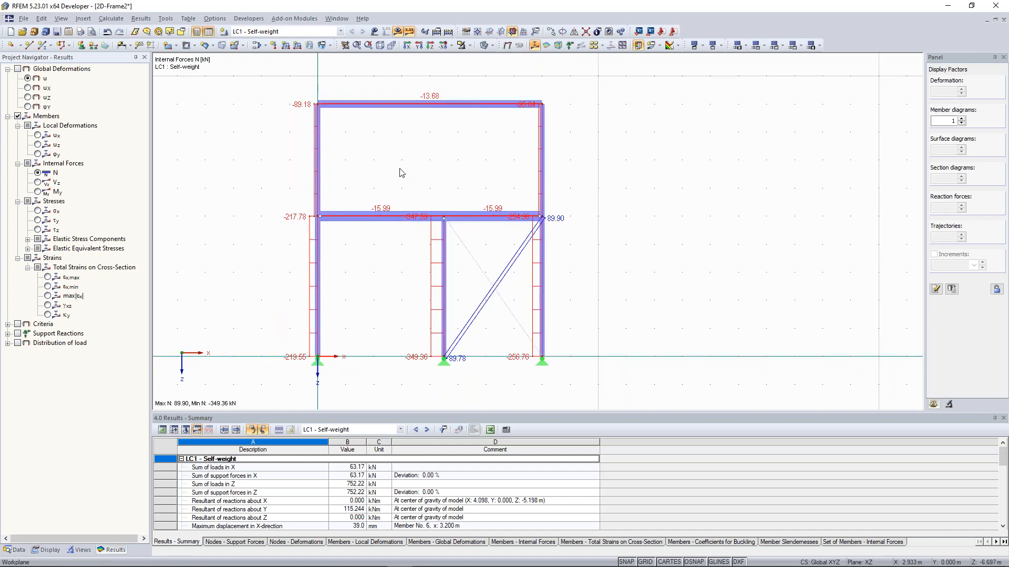
Step: Open the top beam's member properties, review the available member types, and close them without changes
{"action": "middle_click_drag", "start_coordinate": [341, 151], "coordinate": [384, 185]}
{"action": "scroll", "coordinate": [340, 166], "scroll_direction": "up", "scroll_amount": 2}
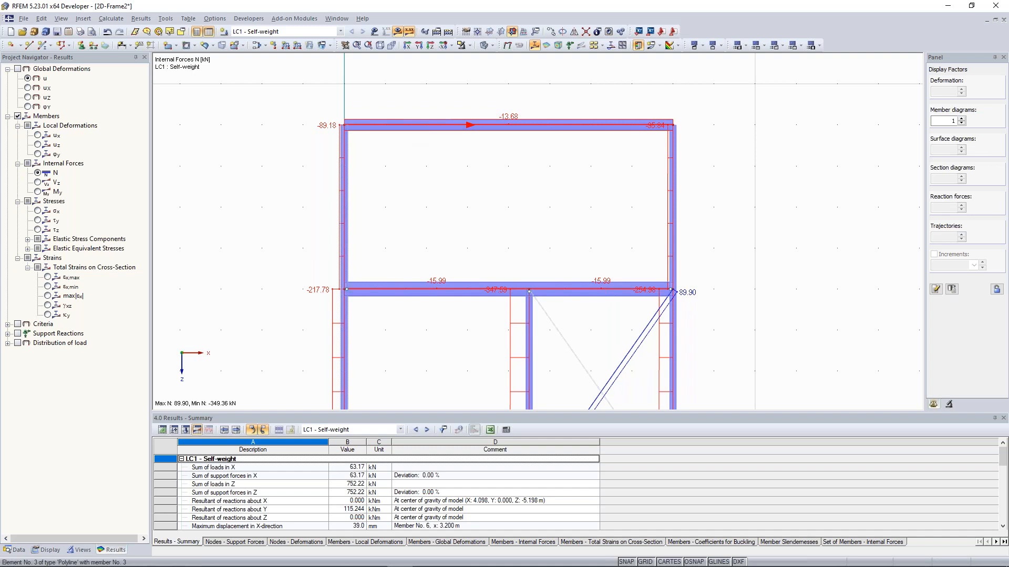
{"action": "double_click", "coordinate": [436, 158]}
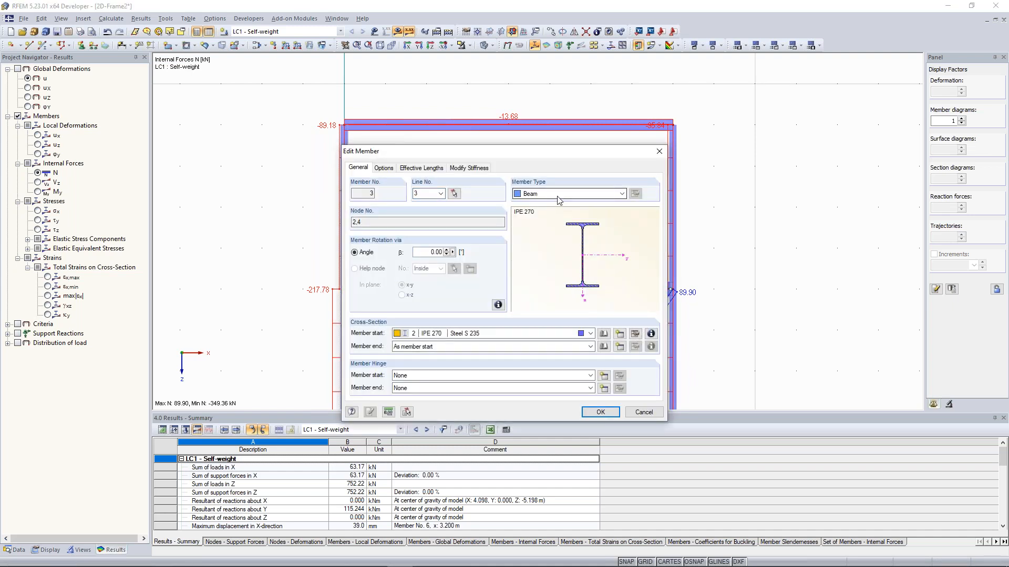
{"action": "left_click_drag", "start_coordinate": [564, 154], "coordinate": [205, 126]}
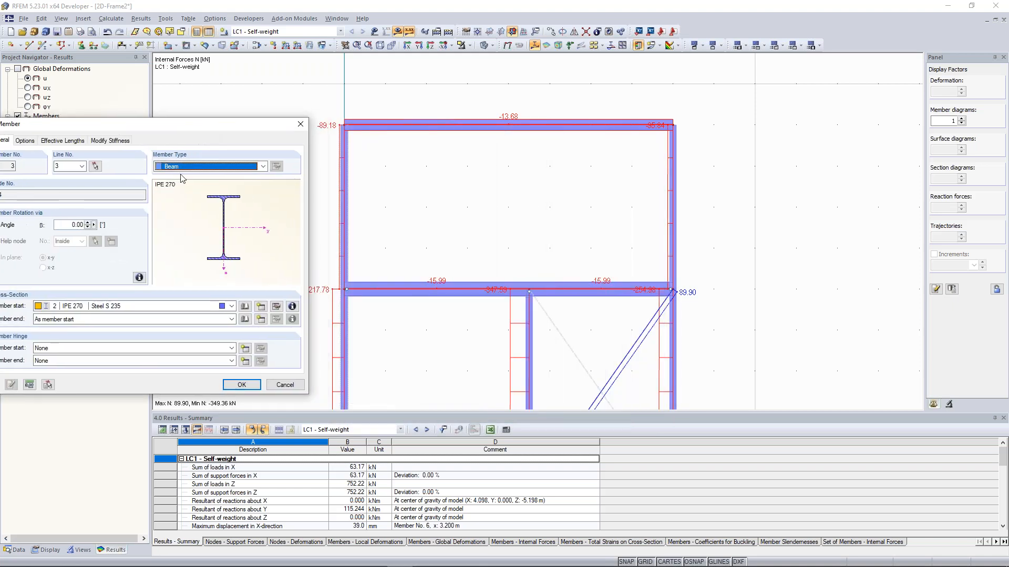
{"action": "left_click", "coordinate": [252, 167]}
{"action": "left_click", "coordinate": [221, 176]}
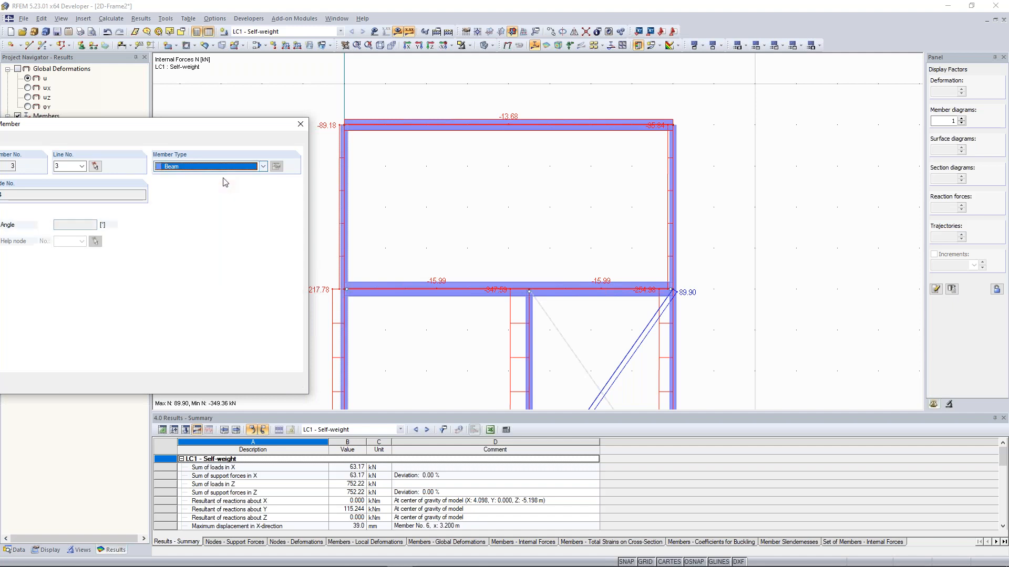
{"action": "left_click_drag", "start_coordinate": [210, 126], "coordinate": [198, 203]}
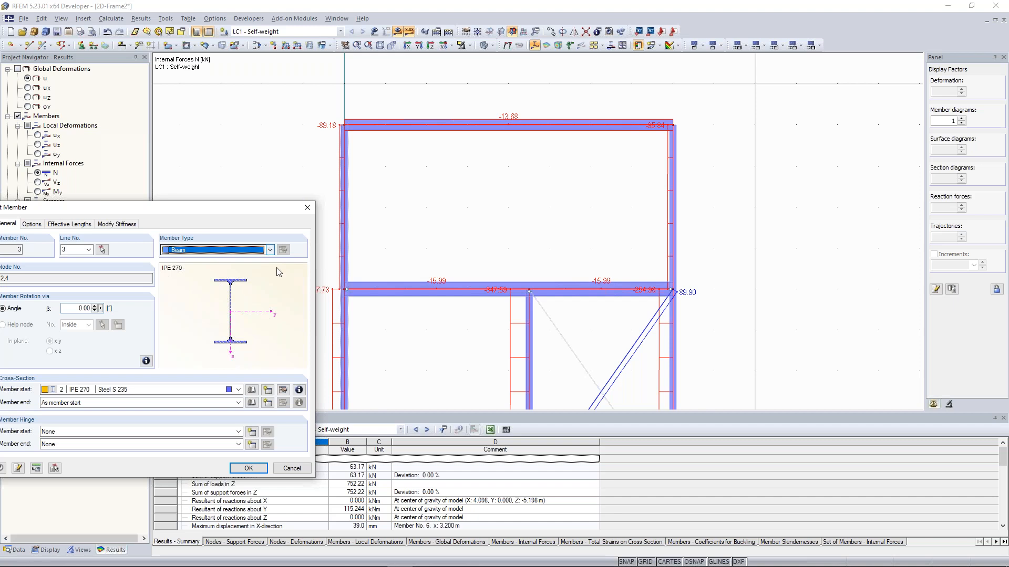
{"action": "left_click", "coordinate": [269, 250]}
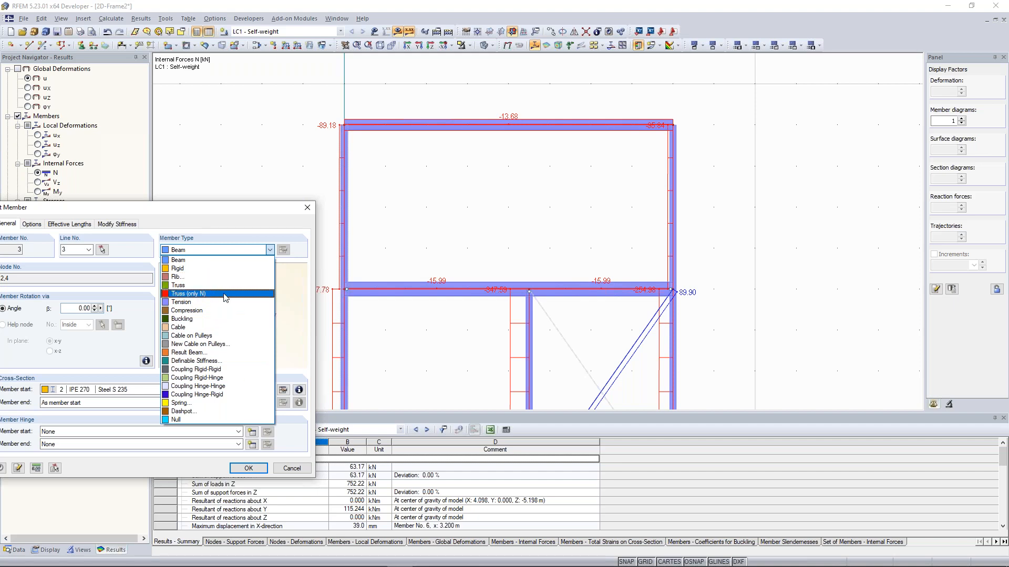
{"action": "left_click", "coordinate": [308, 210]}
{"action": "left_click", "coordinate": [309, 211]}
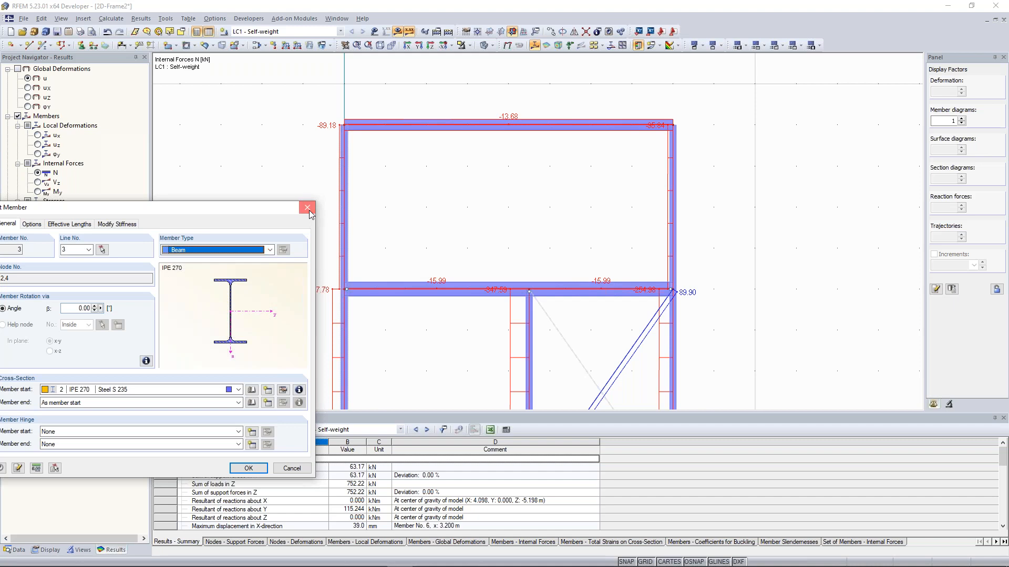
Step: Hide the results, show the LC1 loads again, and display the frame as a wireframe line model
{"action": "scroll", "coordinate": [293, 248], "scroll_direction": "down", "scroll_amount": 3}
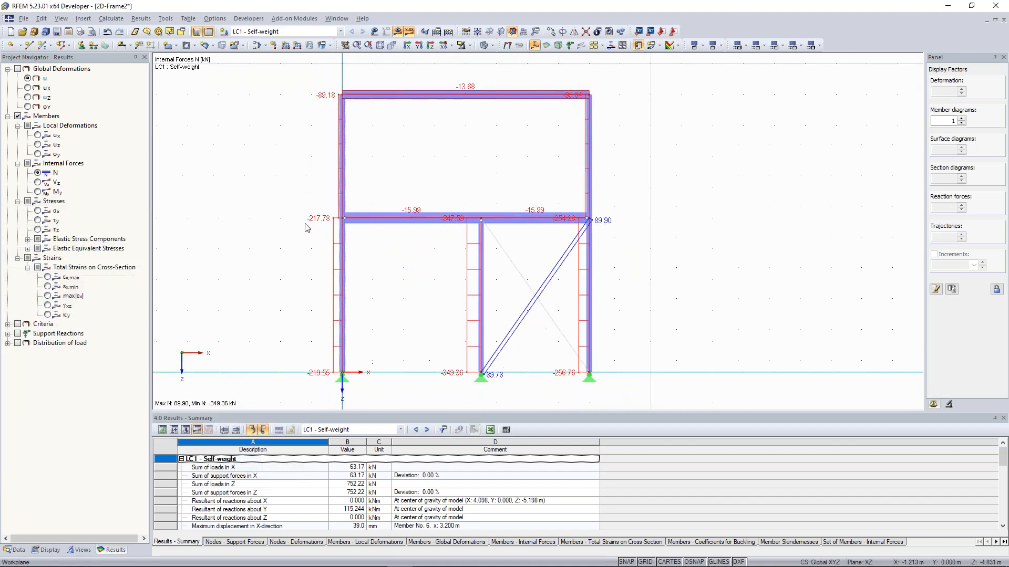
{"action": "scroll", "coordinate": [310, 234], "scroll_direction": "up", "scroll_amount": 2}
{"action": "scroll", "coordinate": [298, 218], "scroll_direction": "down", "scroll_amount": 2}
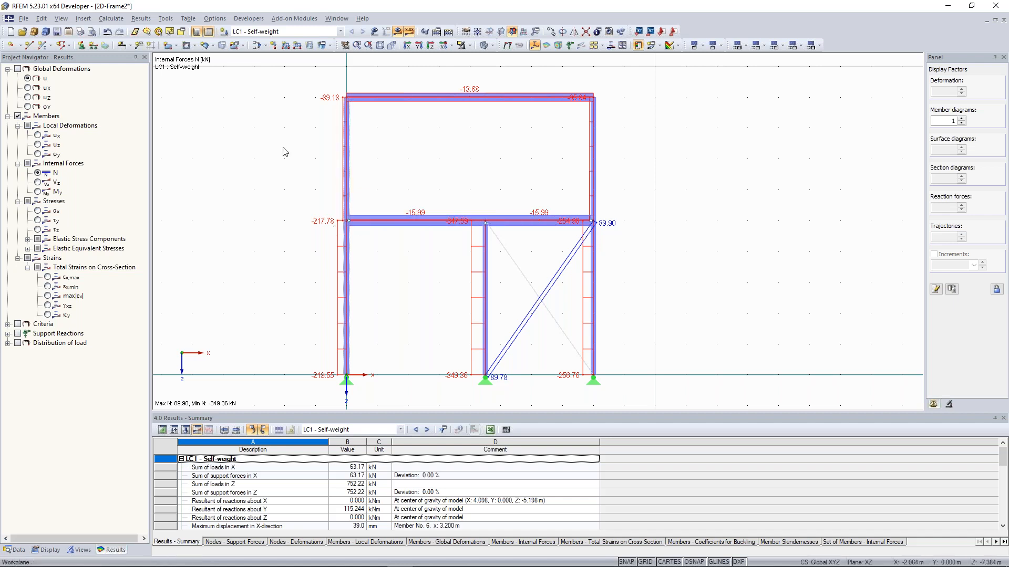
{"action": "left_click", "coordinate": [399, 32]}
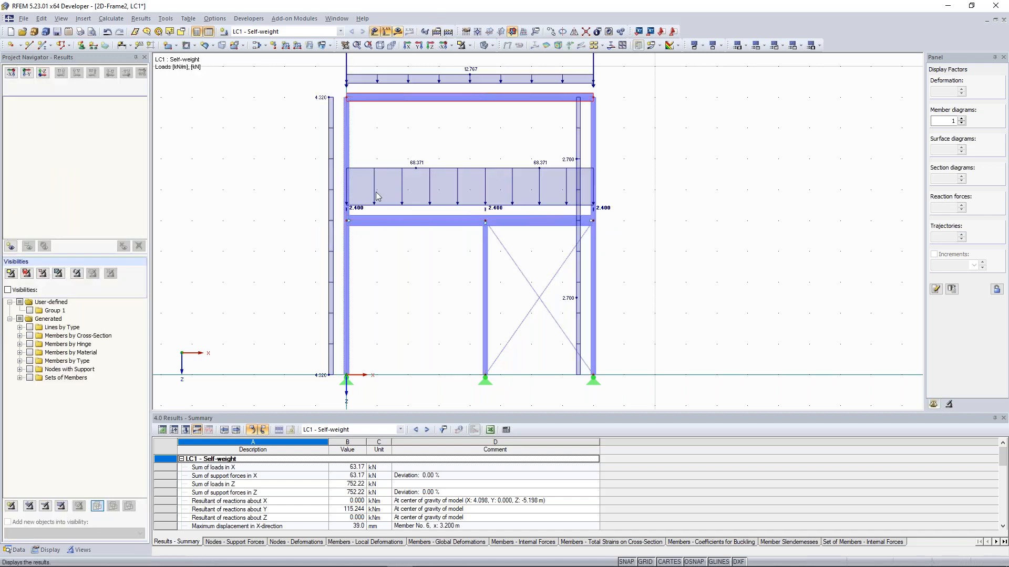
{"action": "left_click", "coordinate": [484, 46]}
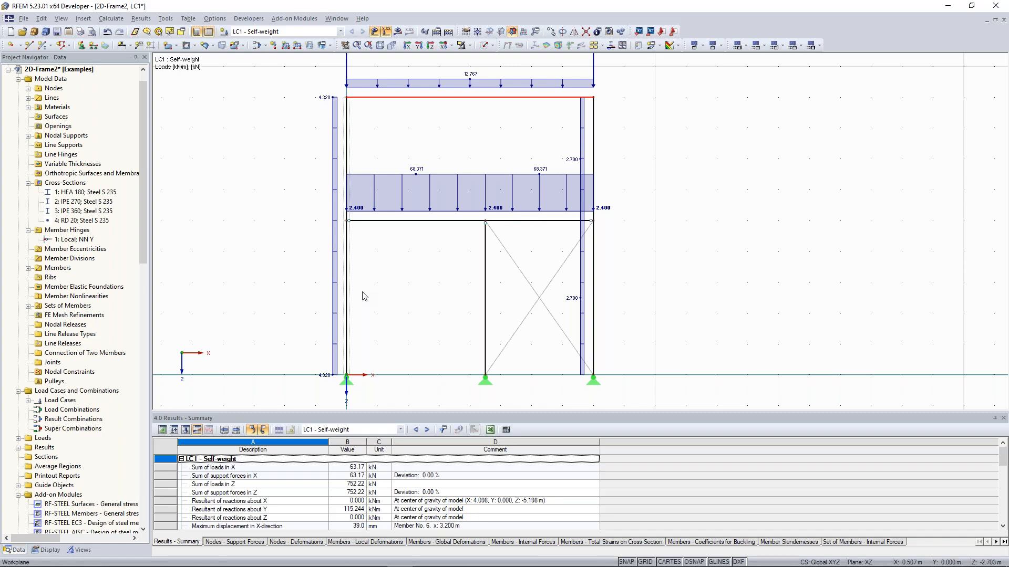
Step: View the result diagrams of the left column with global deformation u toggled off, then view those of the right column
{"action": "right_click", "coordinate": [350, 232]}
{"action": "left_click", "coordinate": [318, 179]}
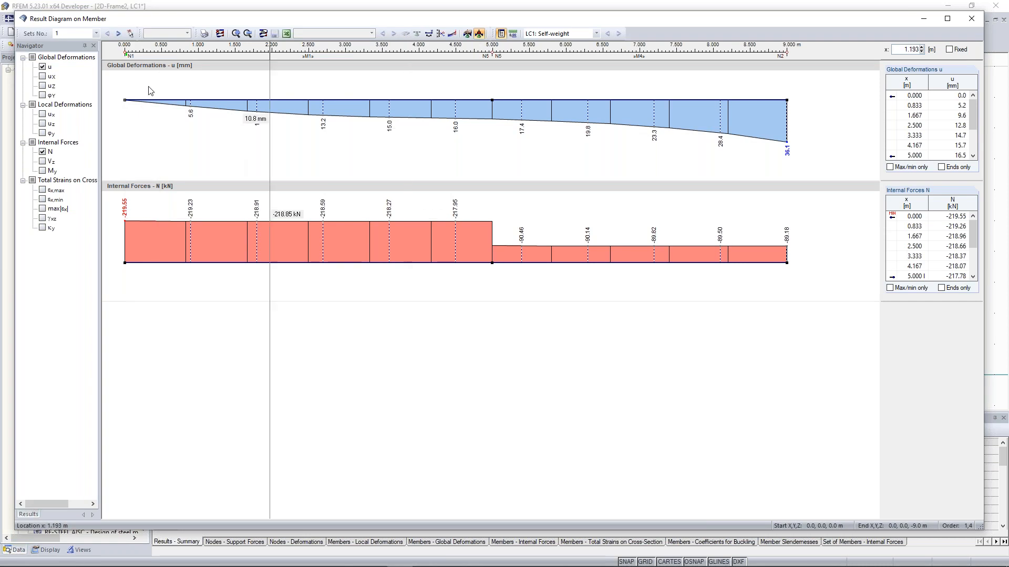
{"action": "left_click", "coordinate": [44, 67]}
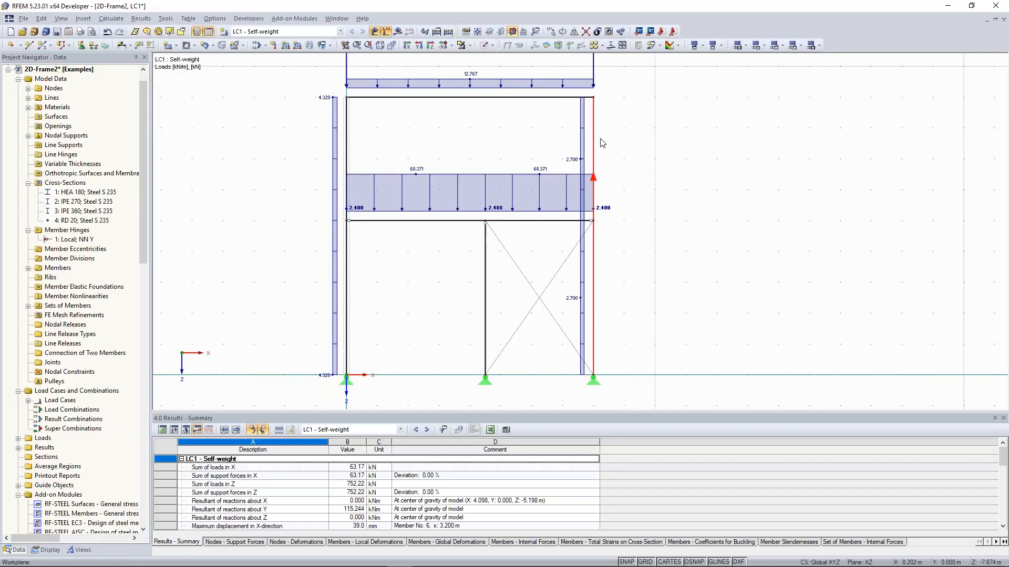
{"action": "right_click", "coordinate": [593, 132]}
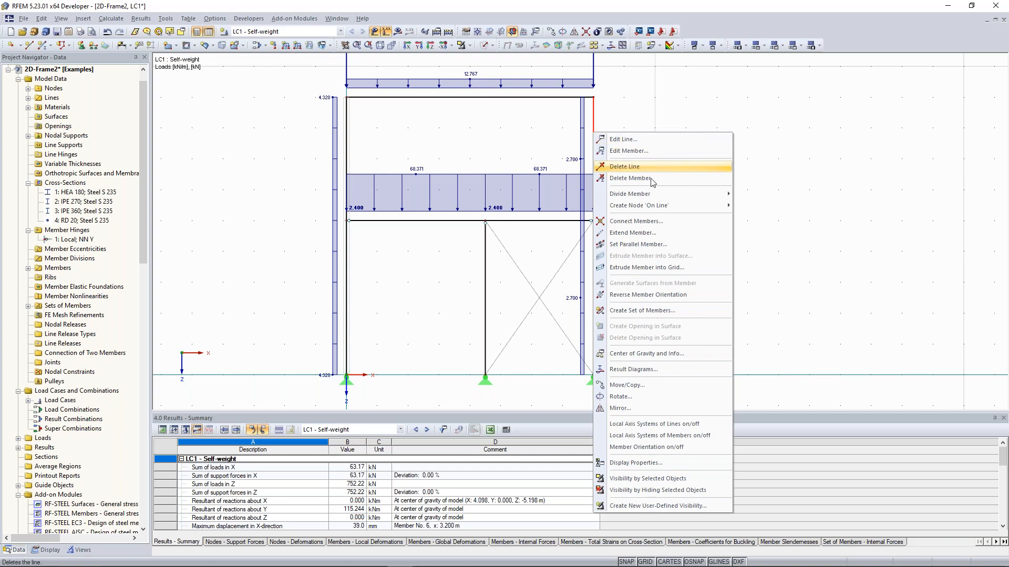
{"action": "left_click", "coordinate": [654, 369]}
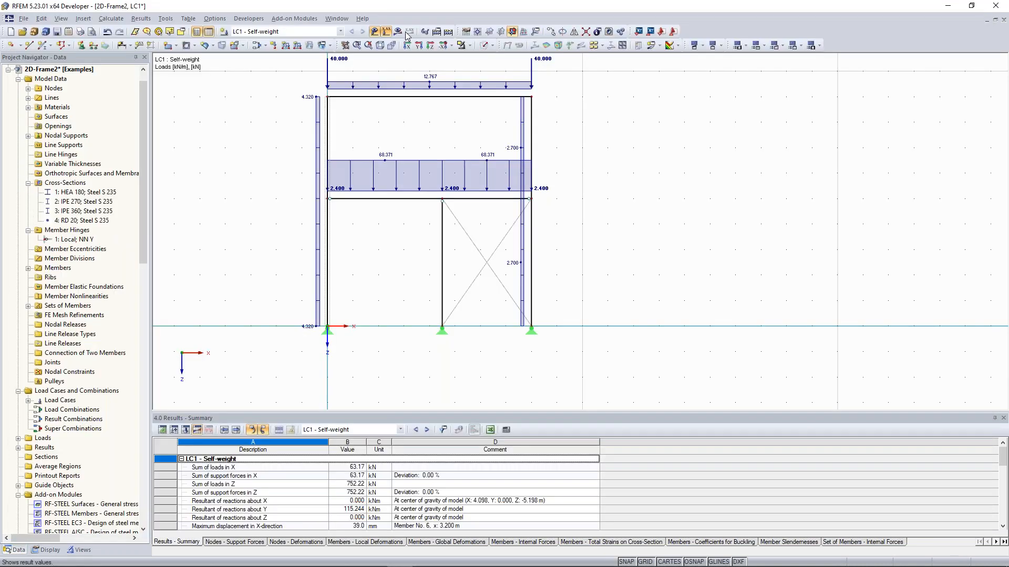
Step: Inspect the axial force N diagram with result values, then hide the results and display the model as solid
{"action": "left_click", "coordinate": [408, 32]}
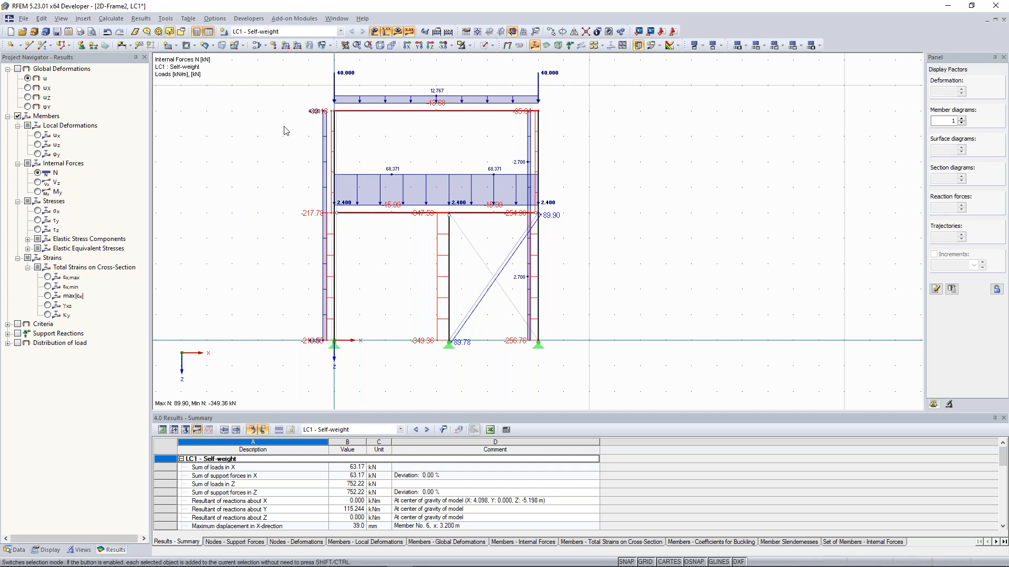
{"action": "left_click", "coordinate": [386, 32]}
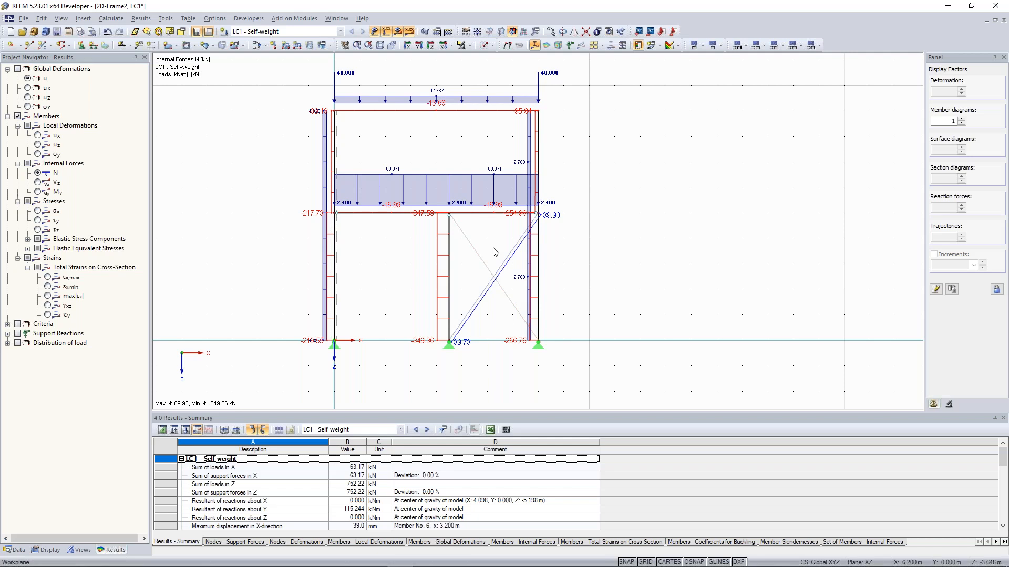
{"action": "scroll", "coordinate": [494, 252], "scroll_direction": "up", "scroll_amount": 1}
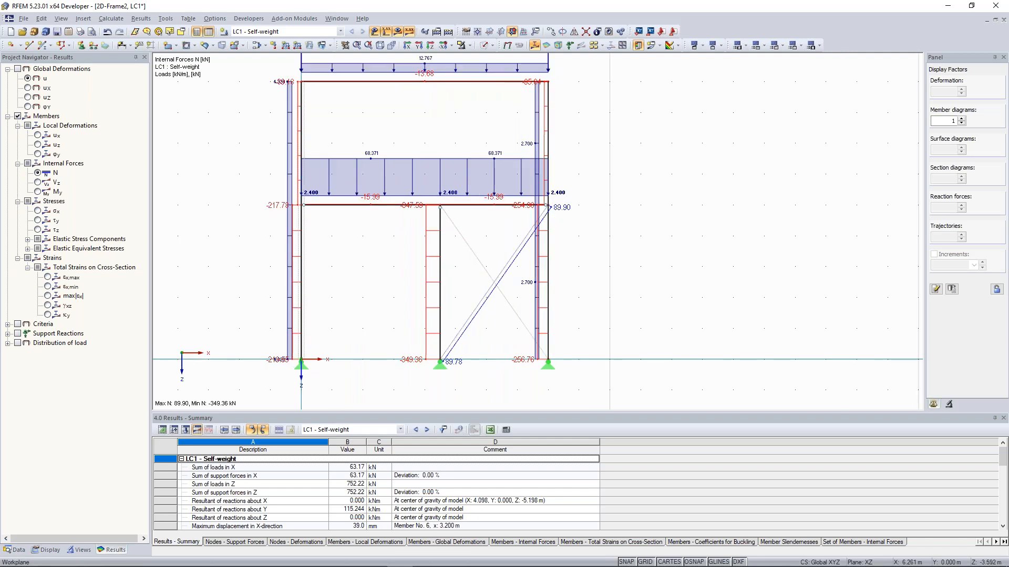
{"action": "left_click", "coordinate": [386, 31]}
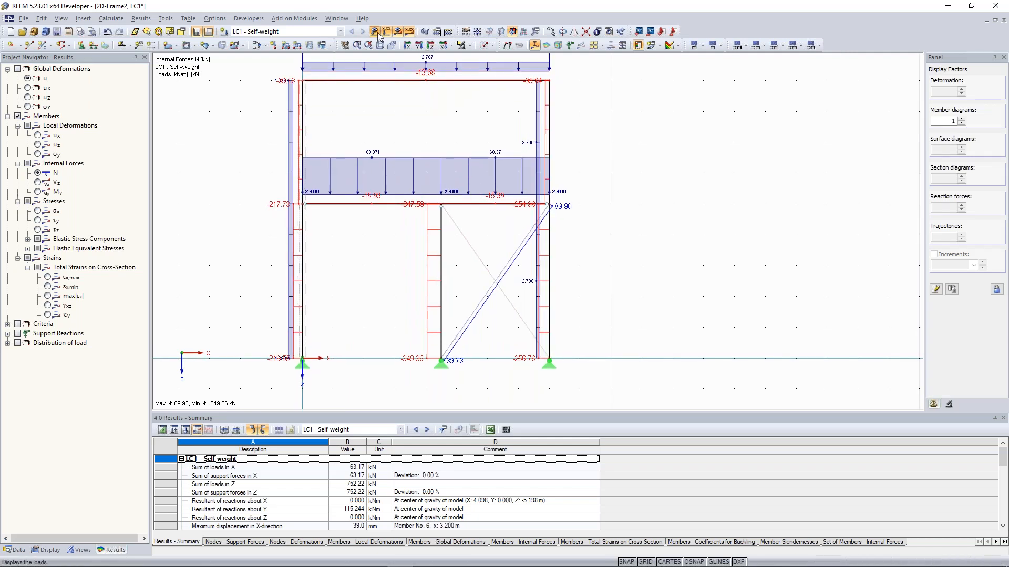
{"action": "left_click", "coordinate": [400, 33]}
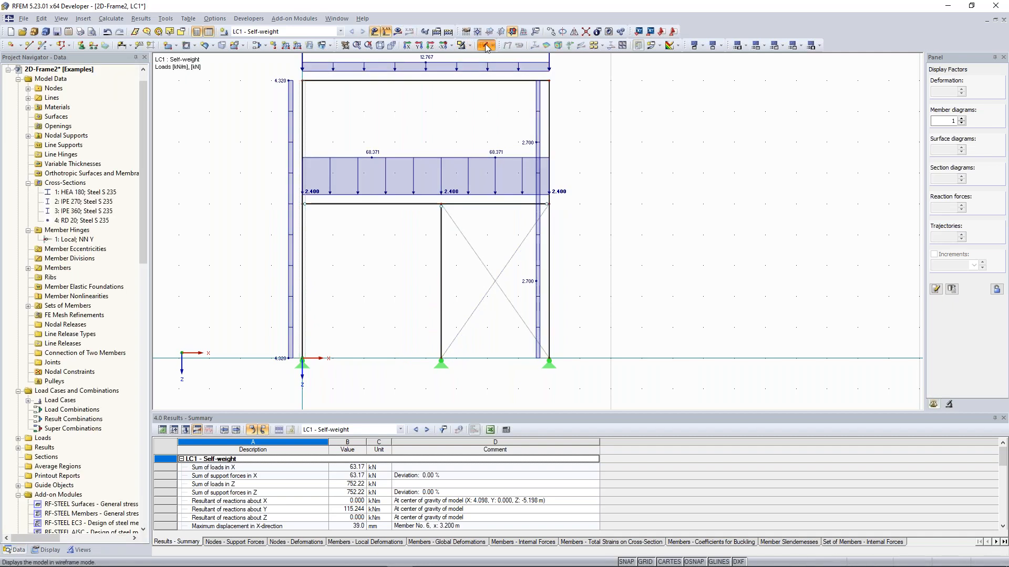
{"action": "left_click", "coordinate": [484, 46]}
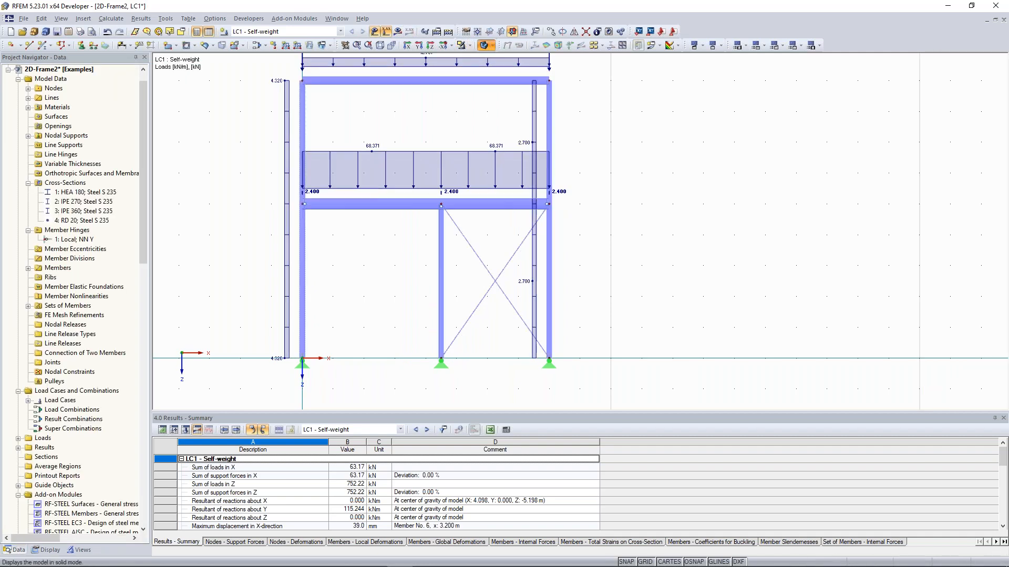
Step: Open the properties of the two RD 20 tension diagonals, review the available member types, and close them without changes
{"action": "double_click", "coordinate": [505, 262]}
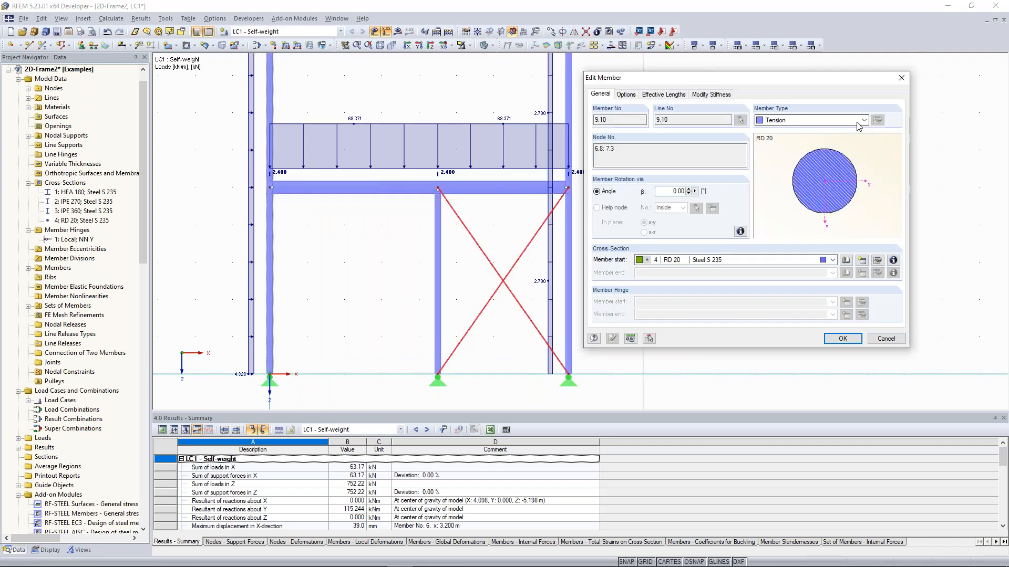
{"action": "left_click", "coordinate": [862, 120]}
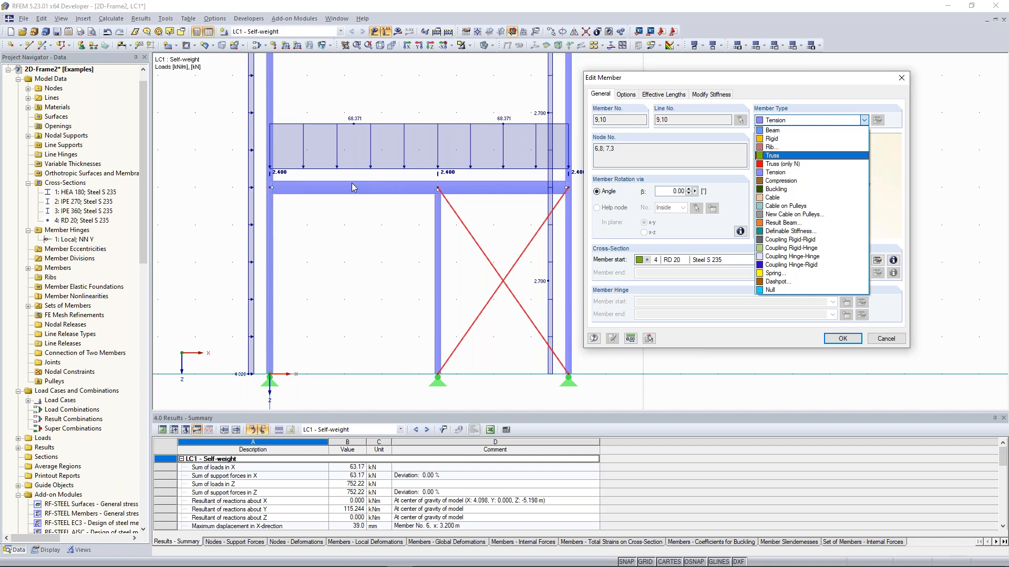
{"action": "left_click", "coordinate": [899, 78]}
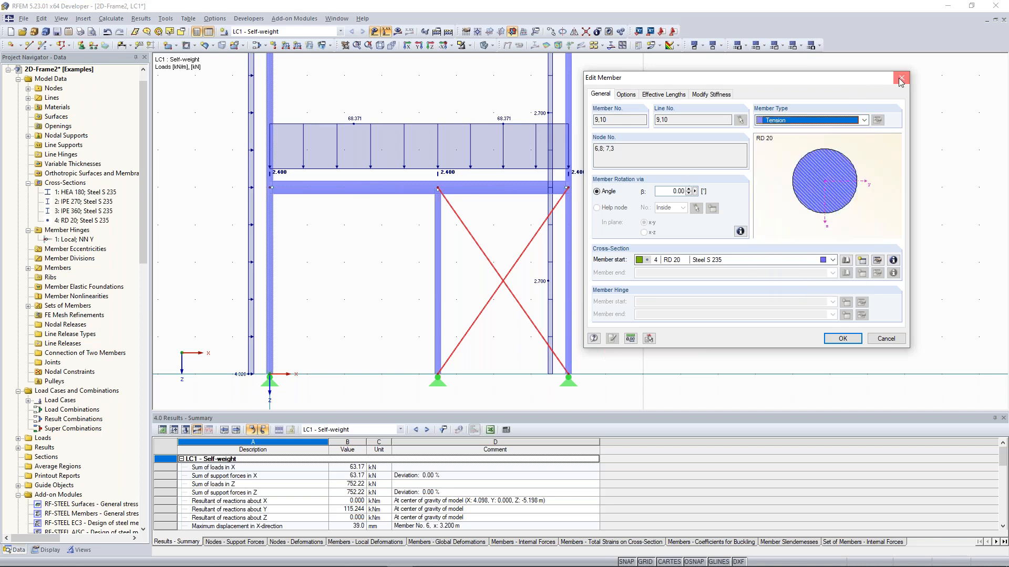
{"action": "left_click", "coordinate": [899, 78]}
{"action": "scroll", "coordinate": [788, 158], "scroll_direction": "down", "scroll_amount": 3}
{"action": "middle_click_drag", "start_coordinate": [772, 157], "coordinate": [652, 170]}
{"action": "scroll", "coordinate": [620, 173], "scroll_direction": "up", "scroll_amount": 5}
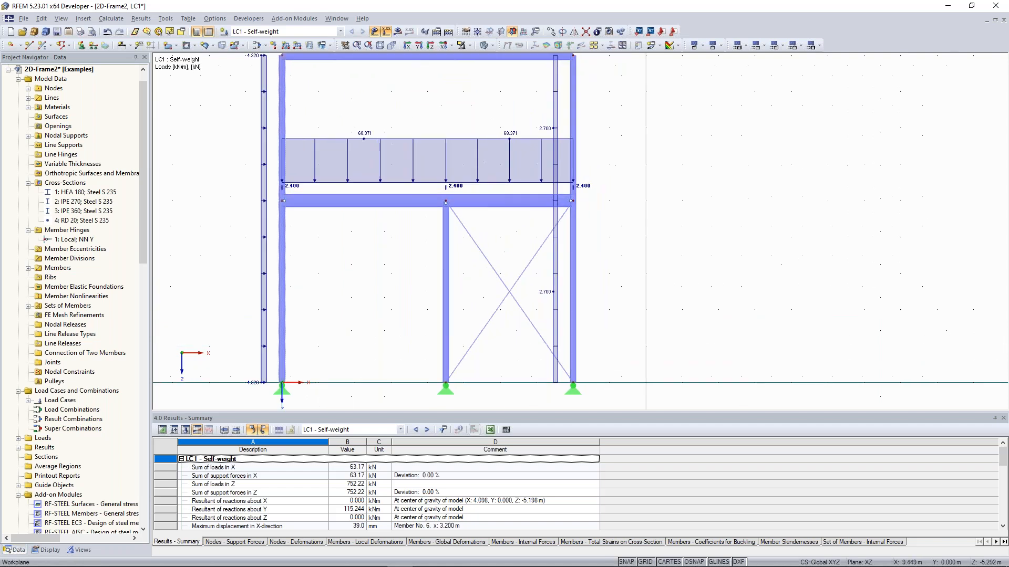
Step: Assign hinge 1 to the member end of the lower IPE 360 beam's 4.5 m span, then recalculate LC1 and inspect moment My
{"action": "scroll", "coordinate": [513, 193], "scroll_direction": "up", "scroll_amount": 2}
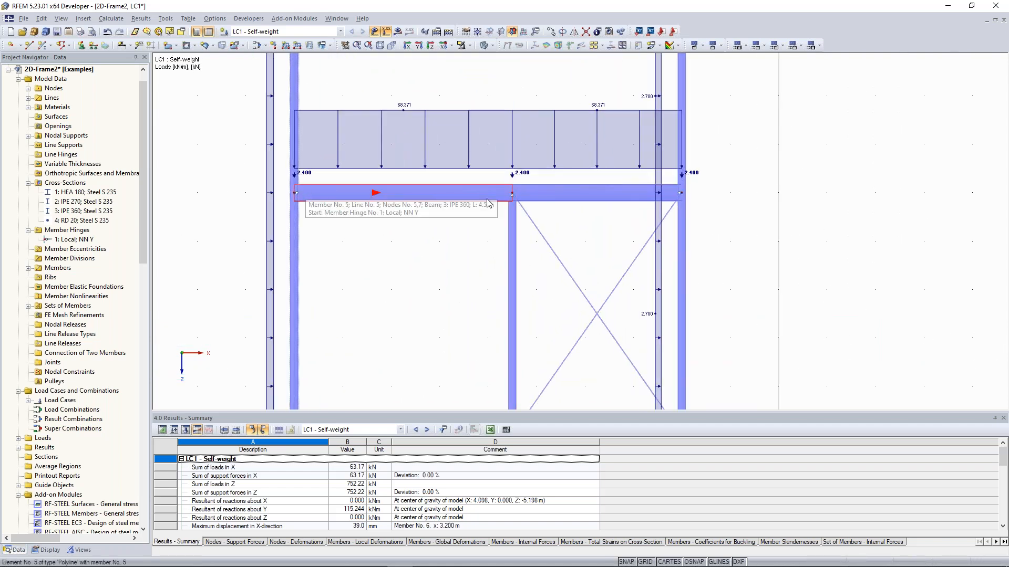
{"action": "scroll", "coordinate": [463, 220], "scroll_direction": "up", "scroll_amount": 1}
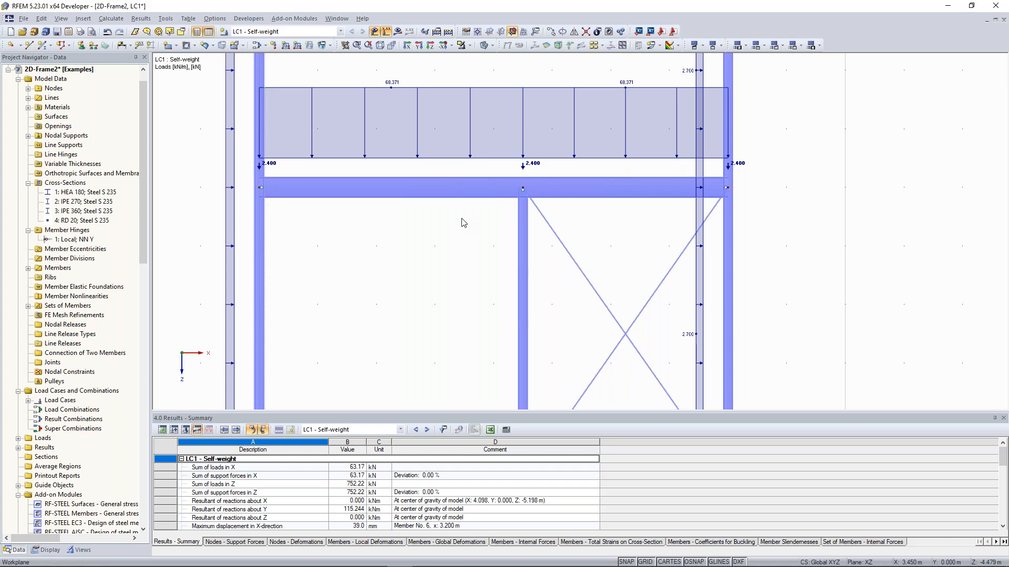
{"action": "left_click", "coordinate": [440, 205]}
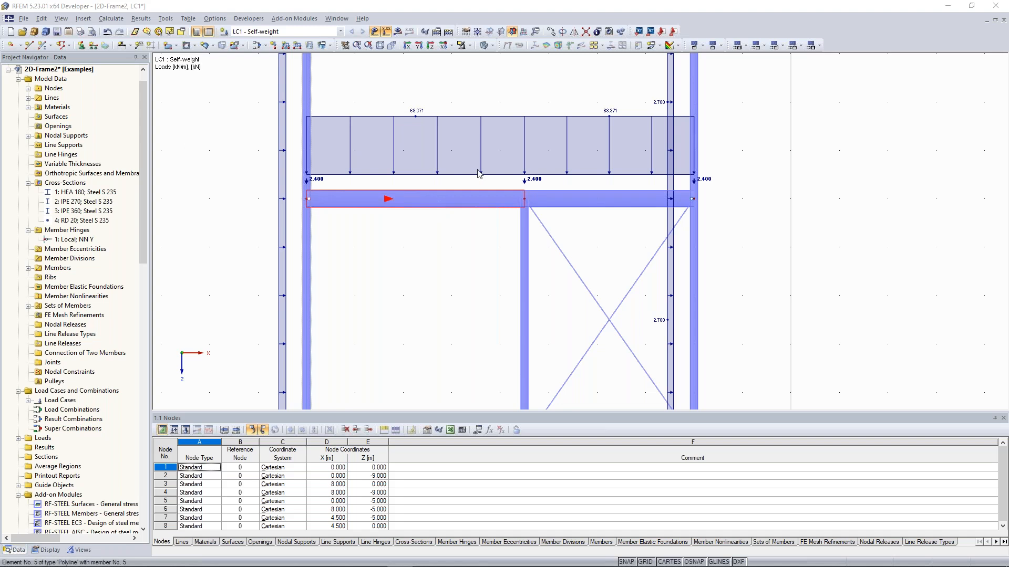
{"action": "double_click", "coordinate": [439, 201]}
{"action": "left_click", "coordinate": [728, 325]}
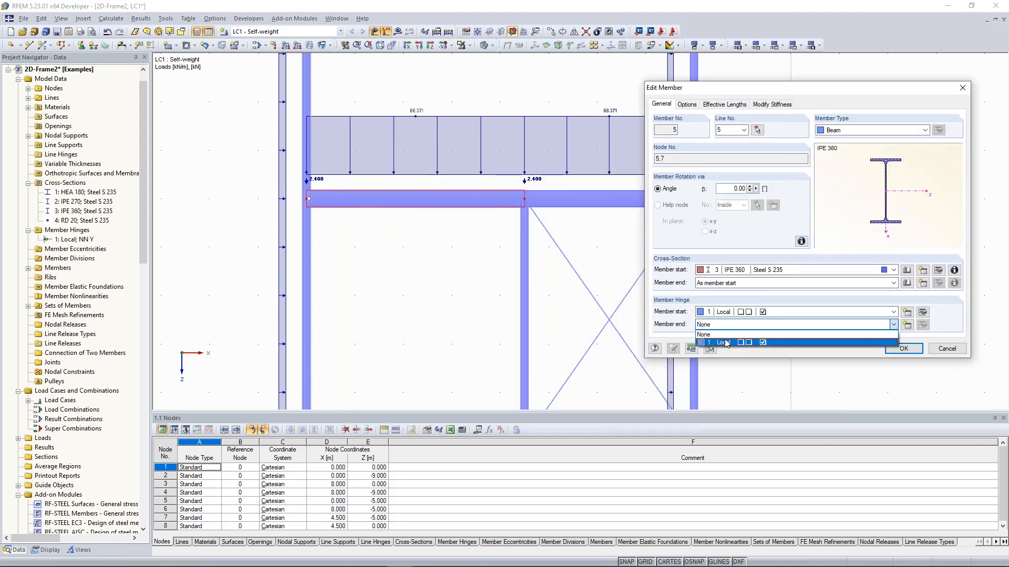
{"action": "left_click", "coordinate": [728, 342]}
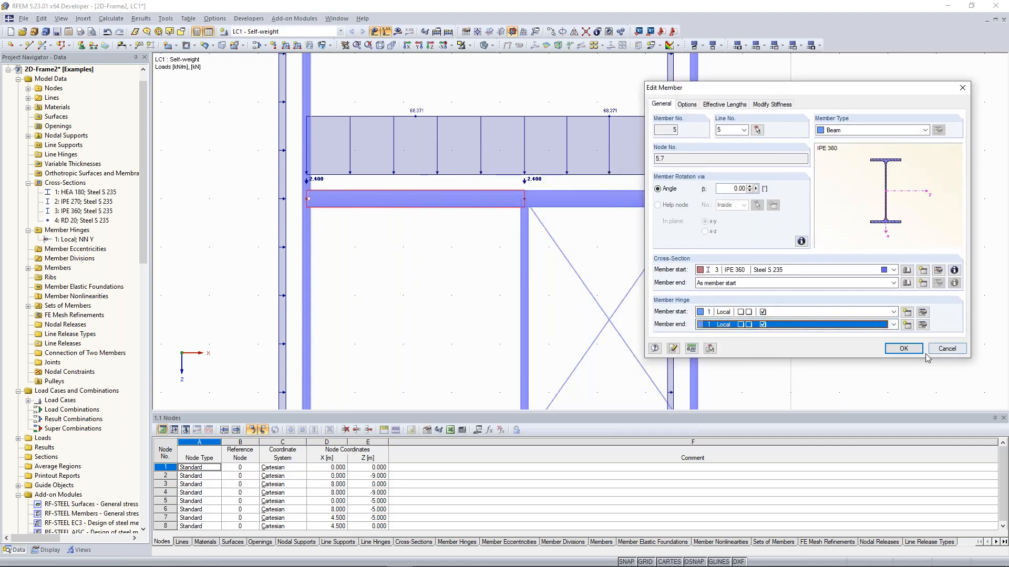
{"action": "left_click", "coordinate": [904, 350]}
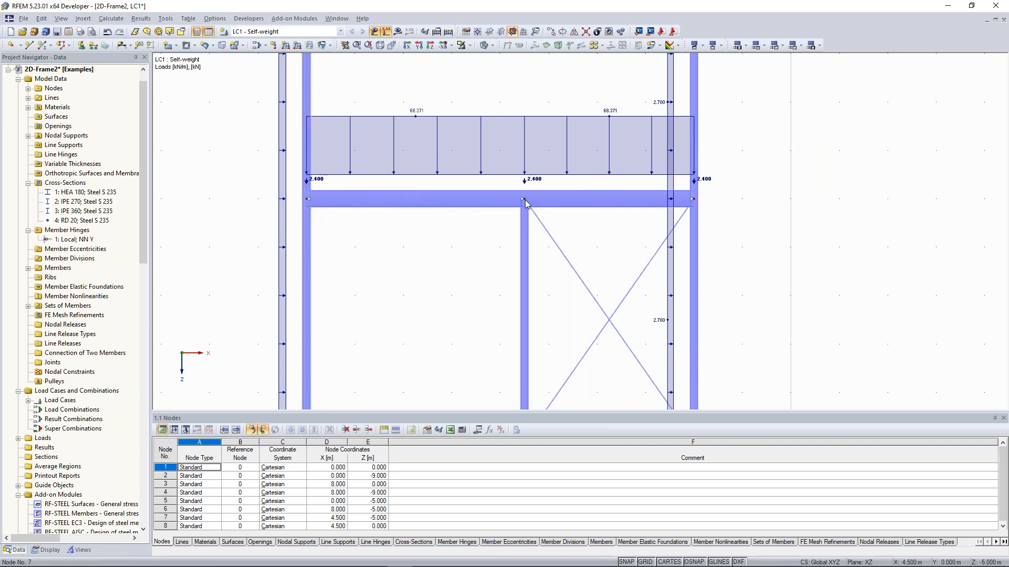
{"action": "left_click", "coordinate": [397, 31]}
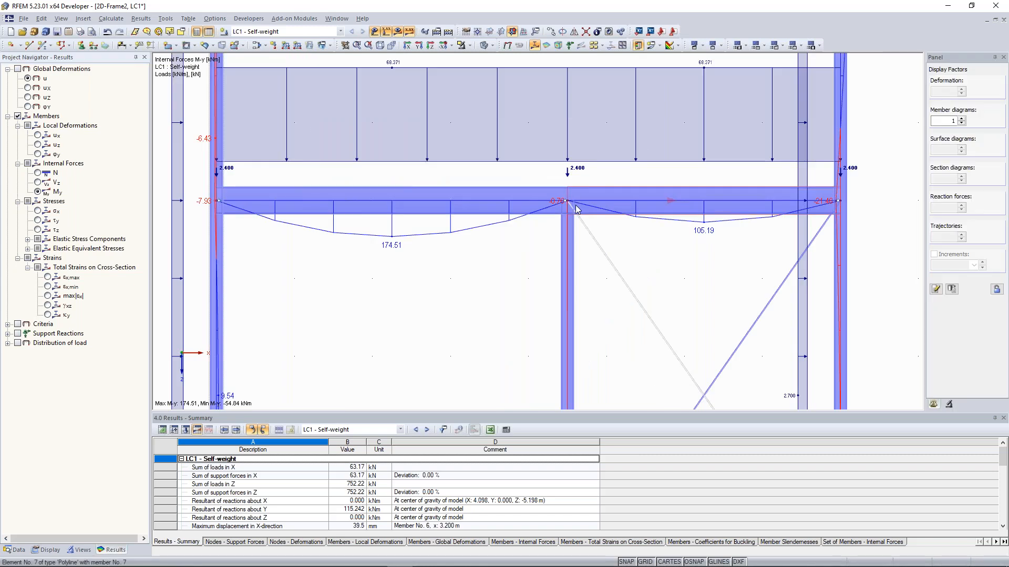
{"action": "middle_click_drag", "start_coordinate": [411, 198], "coordinate": [470, 229]}
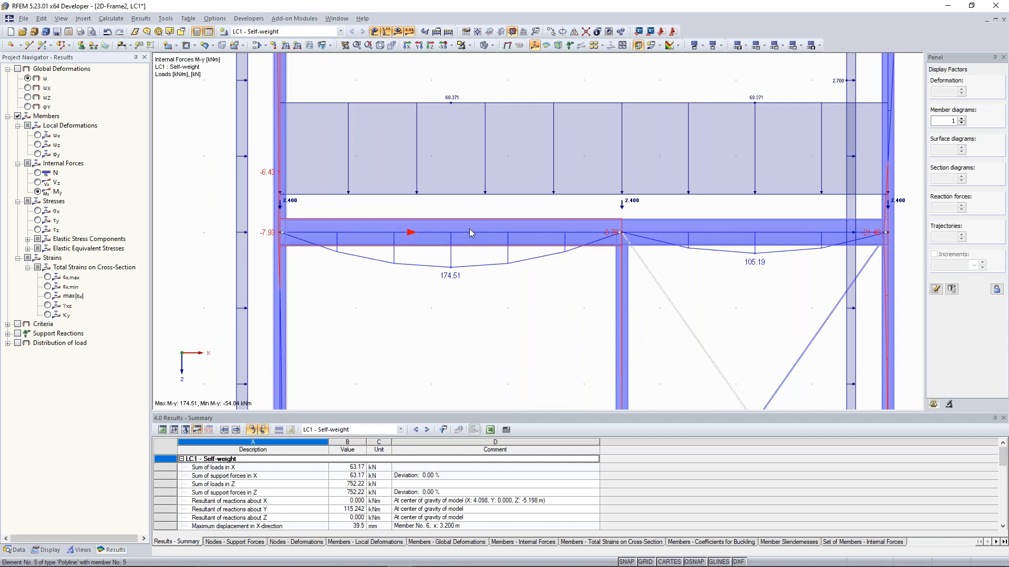
Step: Change the member type of the lower beam's span between nodes 5 and 7 from Beam to Truss
{"action": "double_click", "coordinate": [469, 228]}
{"action": "left_click", "coordinate": [622, 194]}
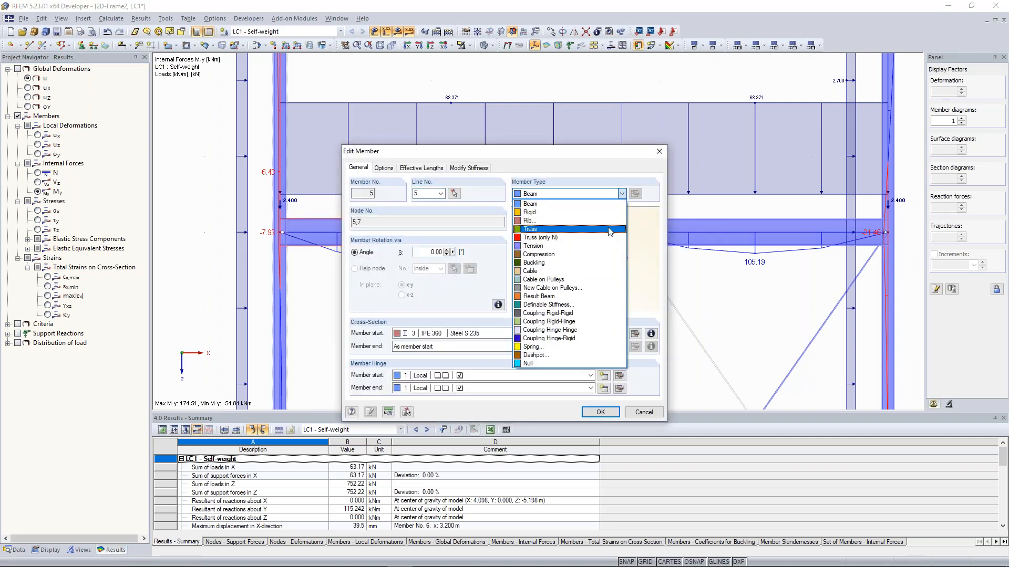
{"action": "left_click", "coordinate": [609, 230]}
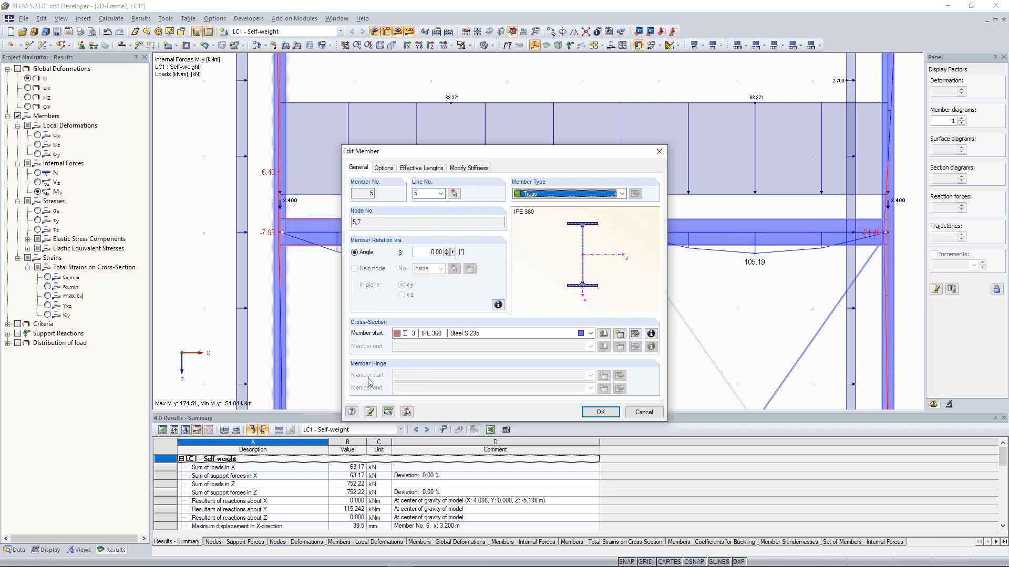
{"action": "left_click", "coordinate": [596, 416]}
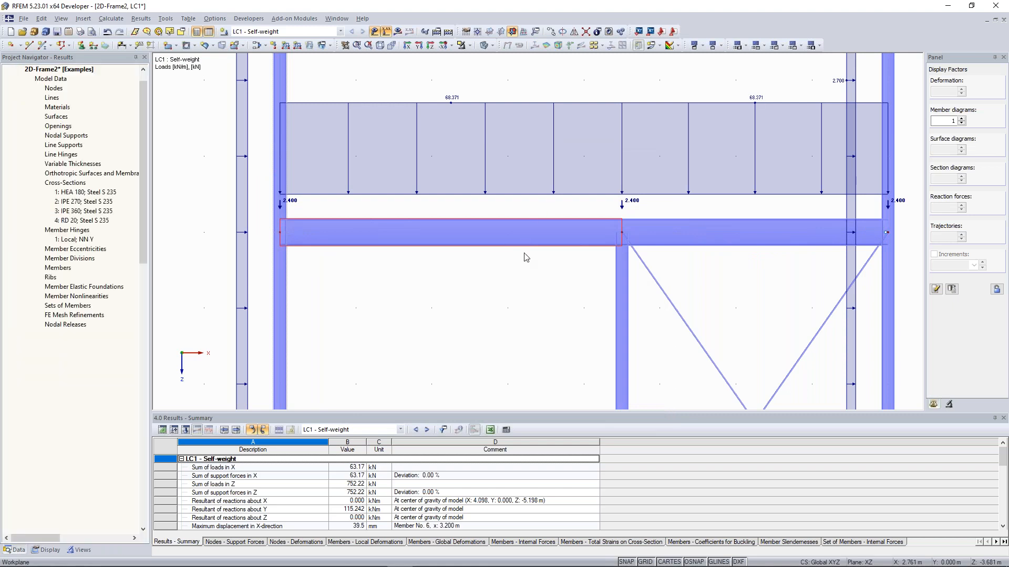
Step: Recalculate LC1 and inspect the My moment diagram along the lower beam
{"action": "left_click", "coordinate": [398, 31]}
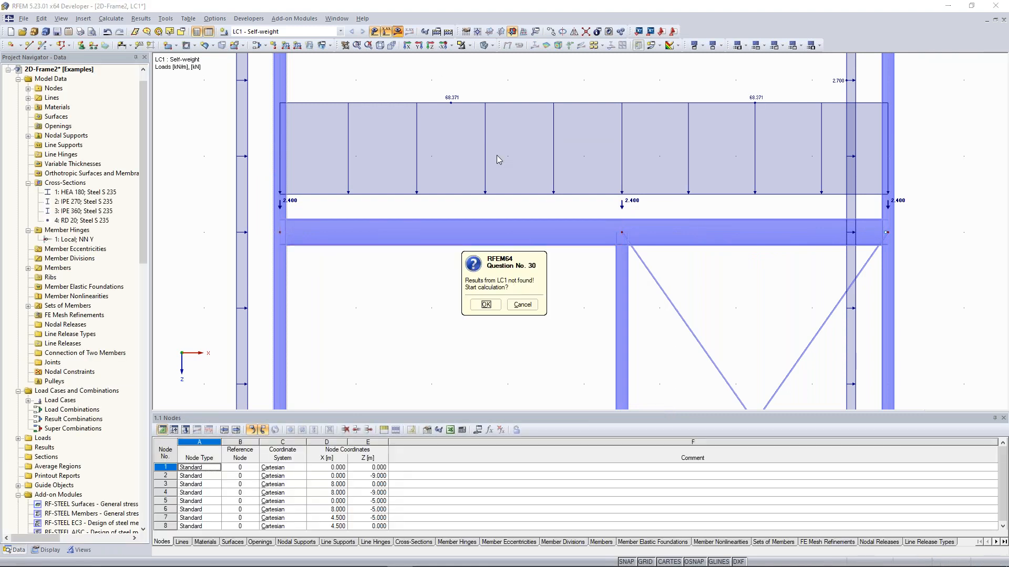
{"action": "left_click", "coordinate": [488, 302]}
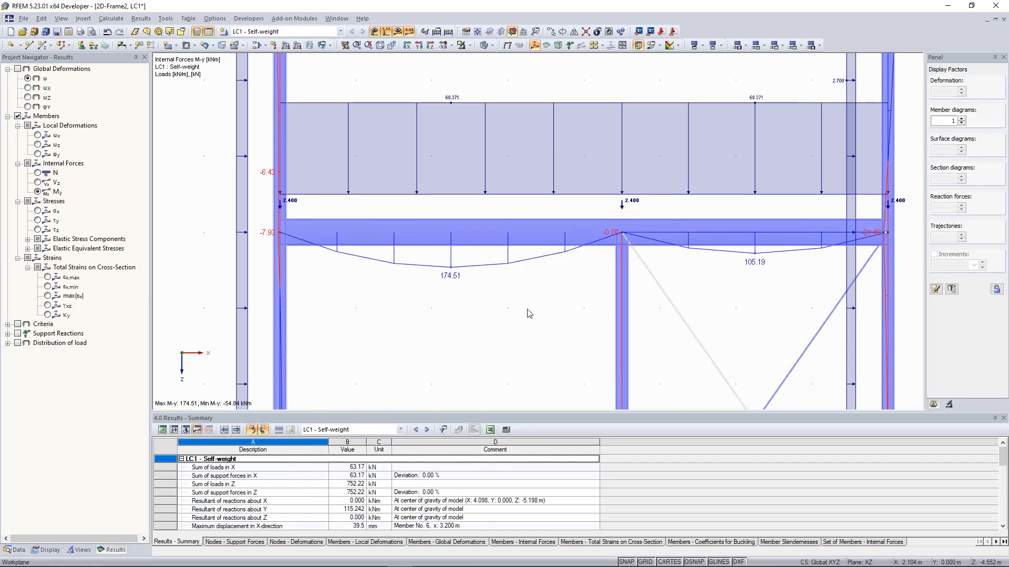
{"action": "scroll", "coordinate": [528, 310], "scroll_direction": "down", "scroll_amount": 1}
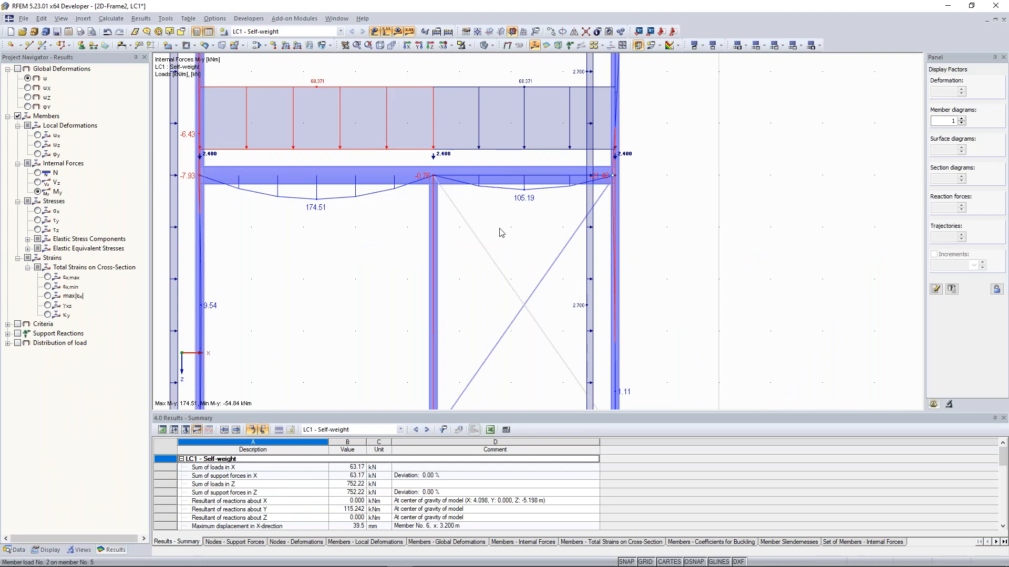
Step: Hide the results and review the member type list for the two diagonals again, closing their properties without changes
{"action": "left_click", "coordinate": [451, 44]}
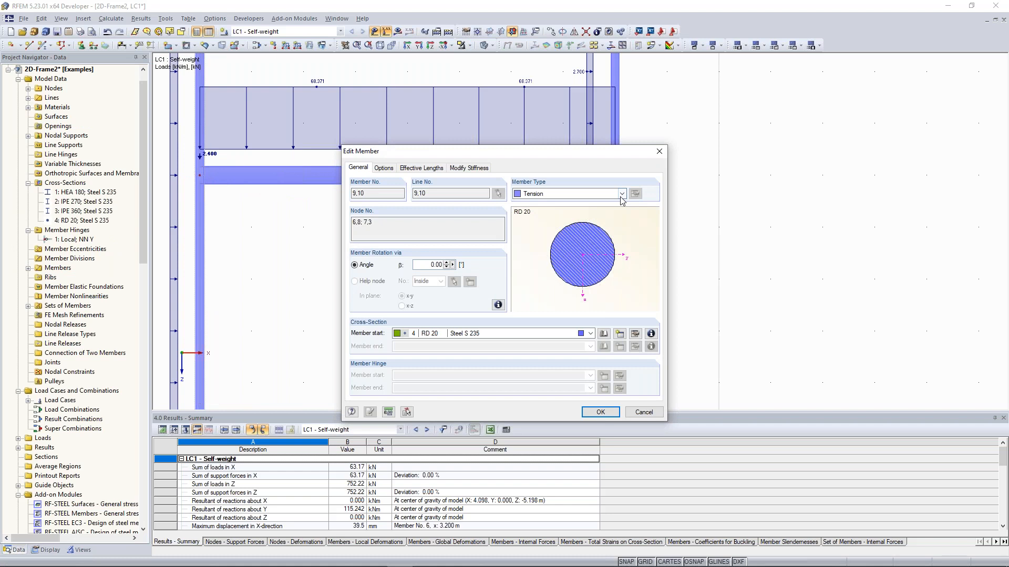
{"action": "left_click", "coordinate": [622, 194]}
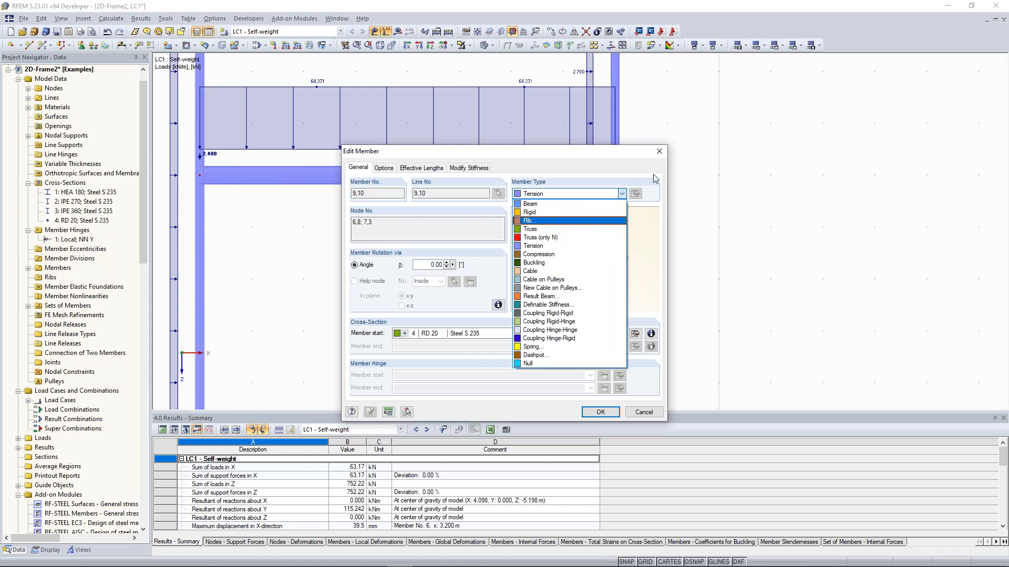
{"action": "left_click", "coordinate": [662, 149]}
{"action": "left_click", "coordinate": [661, 151]}
{"action": "middle_click_drag", "start_coordinate": [211, 271], "coordinate": [466, 256]}
{"action": "scroll", "coordinate": [411, 238], "scroll_direction": "down", "scroll_amount": 2}
{"action": "left_click", "coordinate": [466, 255]}
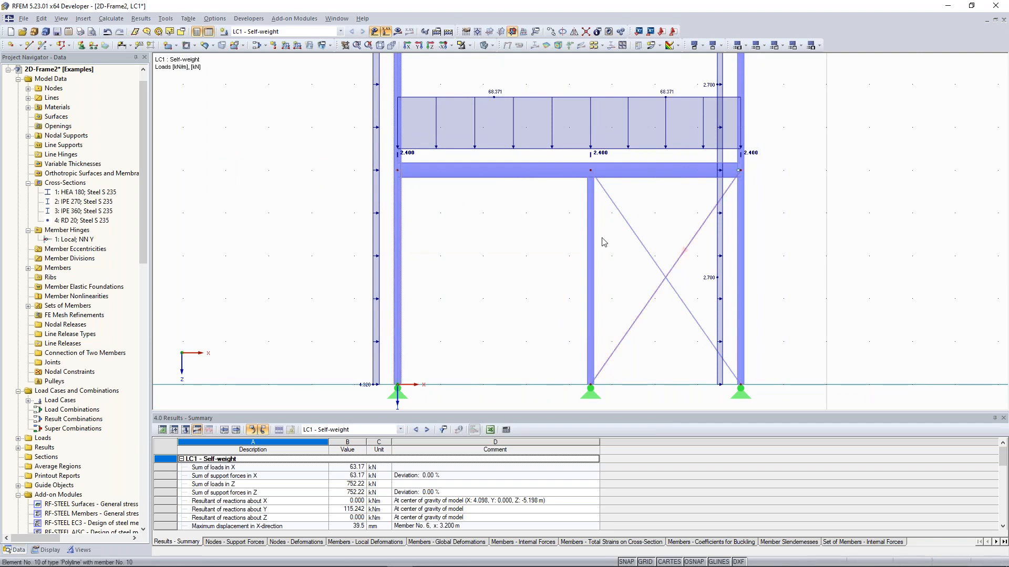
Step: Show the LC1 results again and inspect the My moment diagram around the bracing
{"action": "left_click", "coordinate": [398, 31]}
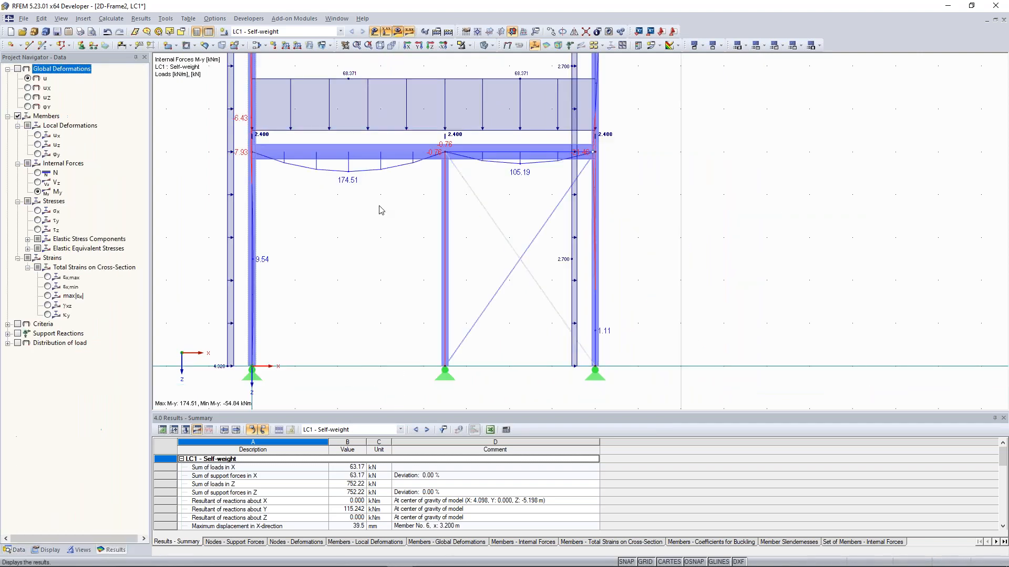
{"action": "scroll", "coordinate": [372, 195], "scroll_direction": "up", "scroll_amount": 3}
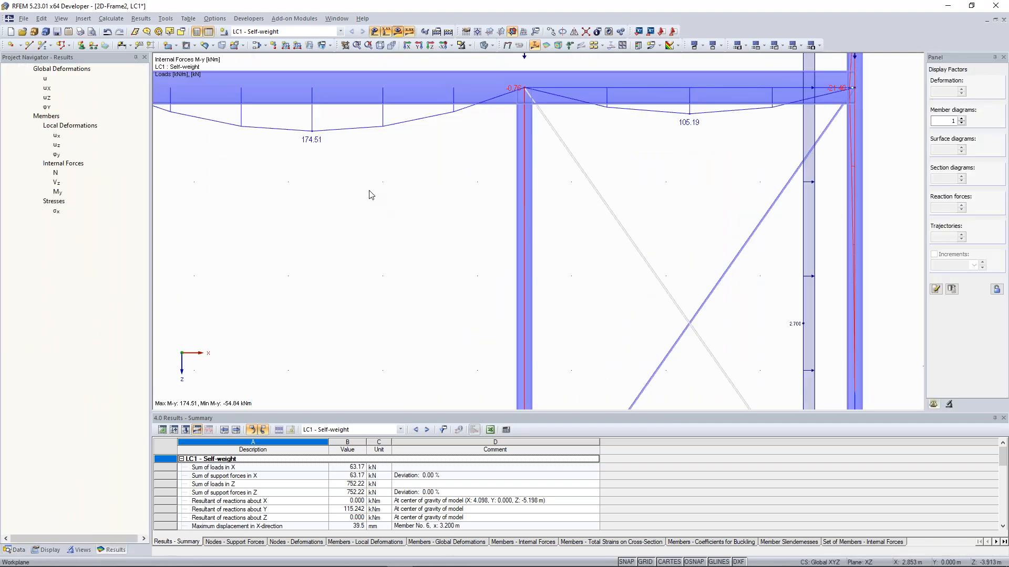
{"action": "scroll", "coordinate": [338, 179], "scroll_direction": "down", "scroll_amount": 3}
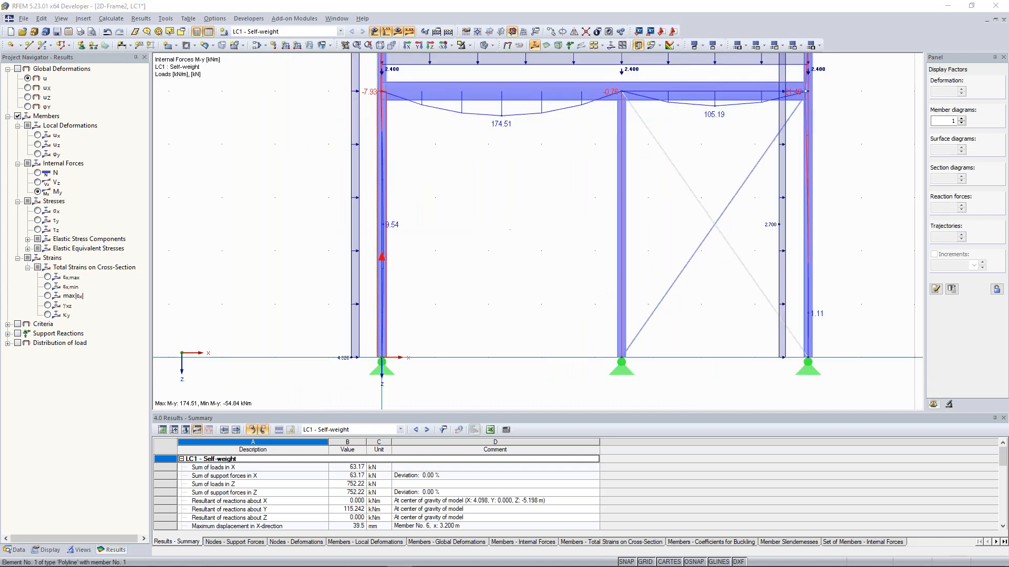
Step: Change the member type of the lower column between nodes 1 and 5 to Truss (only N)
{"action": "double_click", "coordinate": [385, 181]}
{"action": "left_click", "coordinate": [617, 195]}
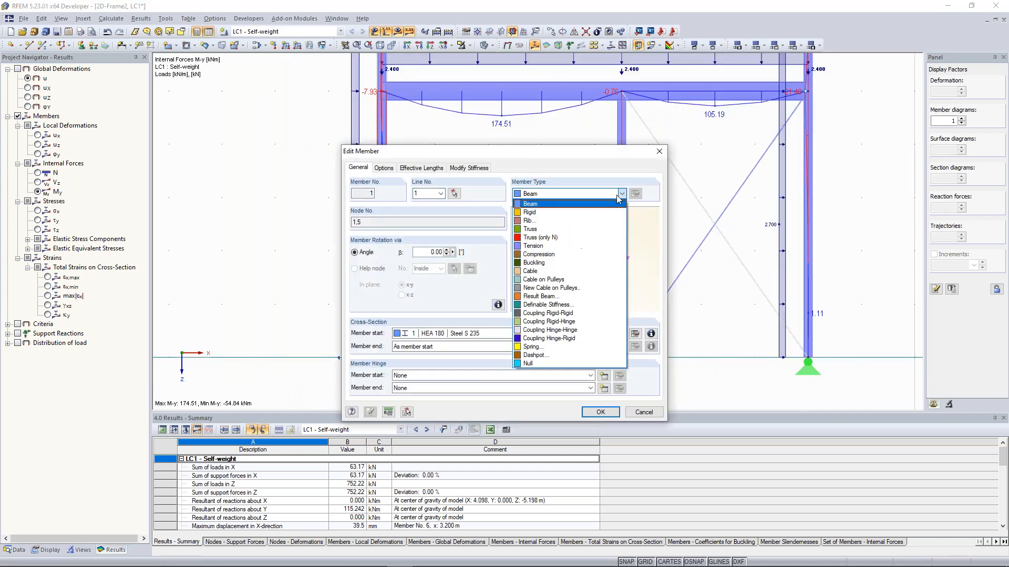
{"action": "left_click", "coordinate": [571, 244]}
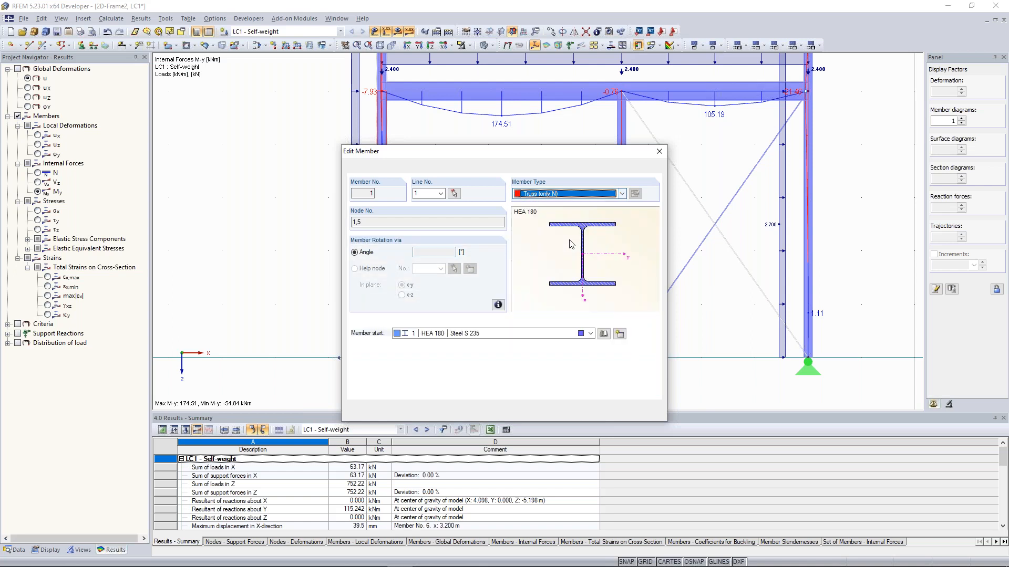
{"action": "left_click_drag", "start_coordinate": [562, 156], "coordinate": [266, 113]}
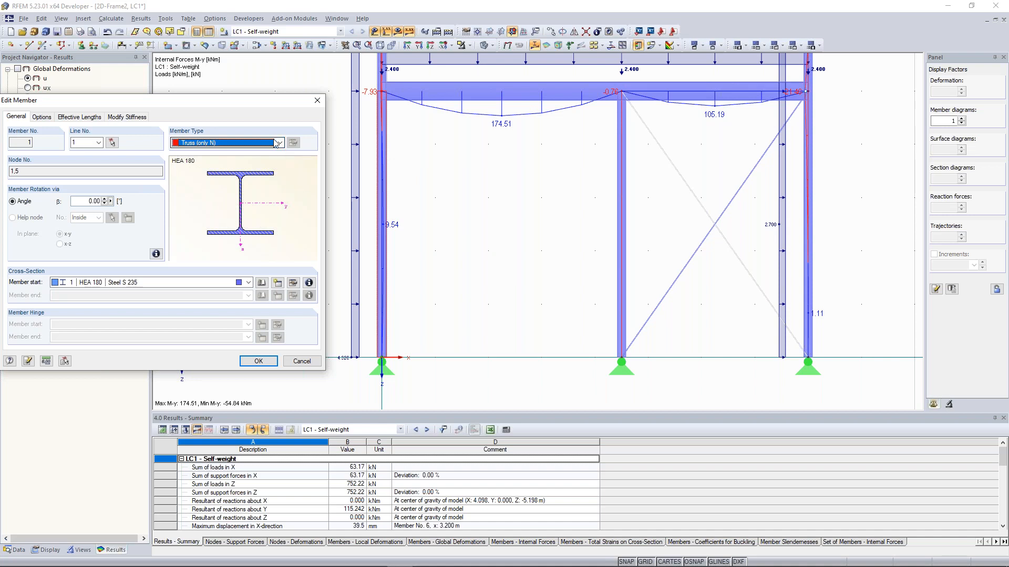
{"action": "left_click", "coordinate": [268, 362]}
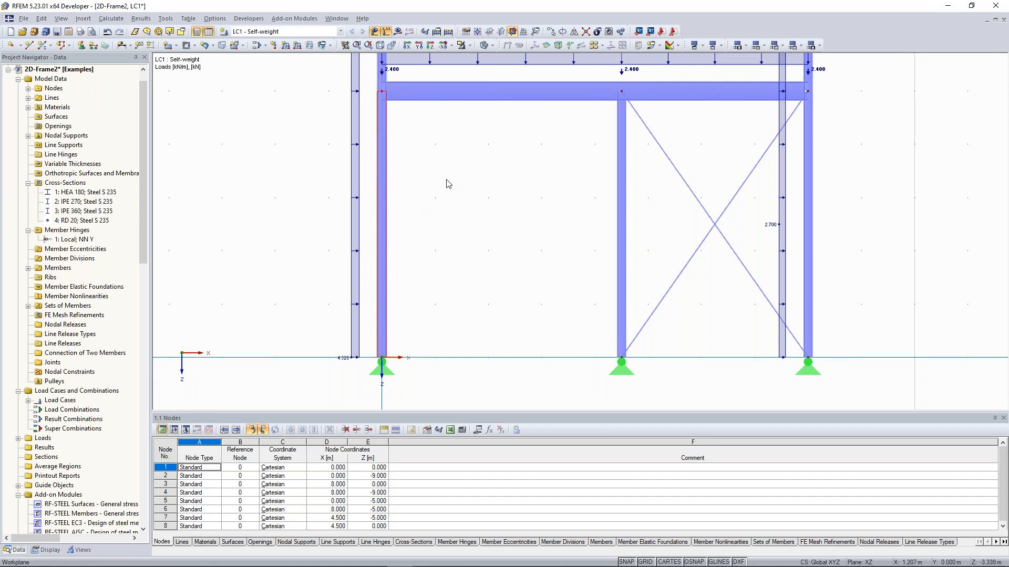
Step: Recalculate LC1 and inspect the My and N diagrams along the lower column between nodes 1 and 5
{"action": "left_click", "coordinate": [397, 31]}
{"action": "middle_click_drag", "start_coordinate": [495, 300], "coordinate": [495, 307]}
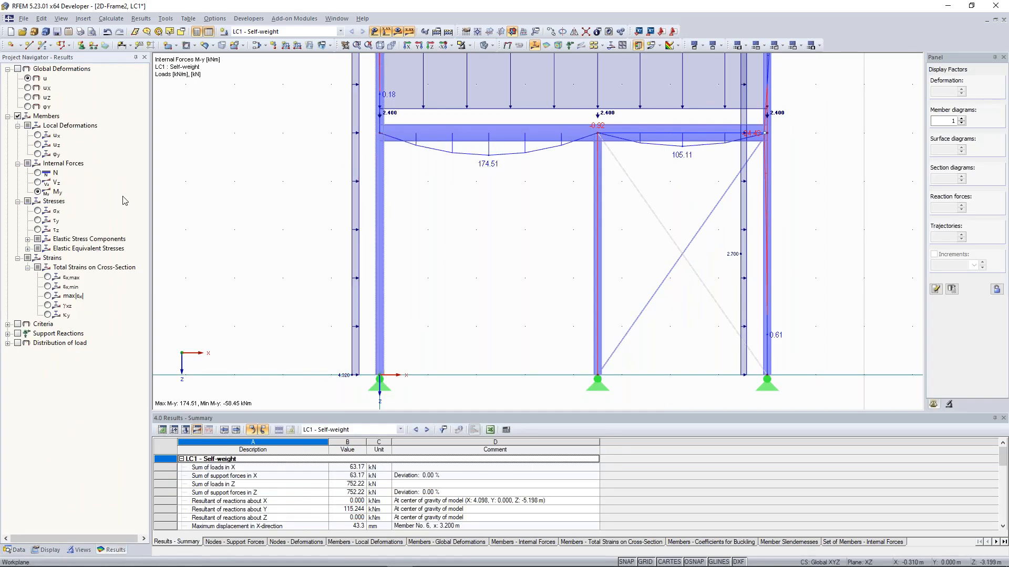
{"action": "left_click", "coordinate": [38, 173]}
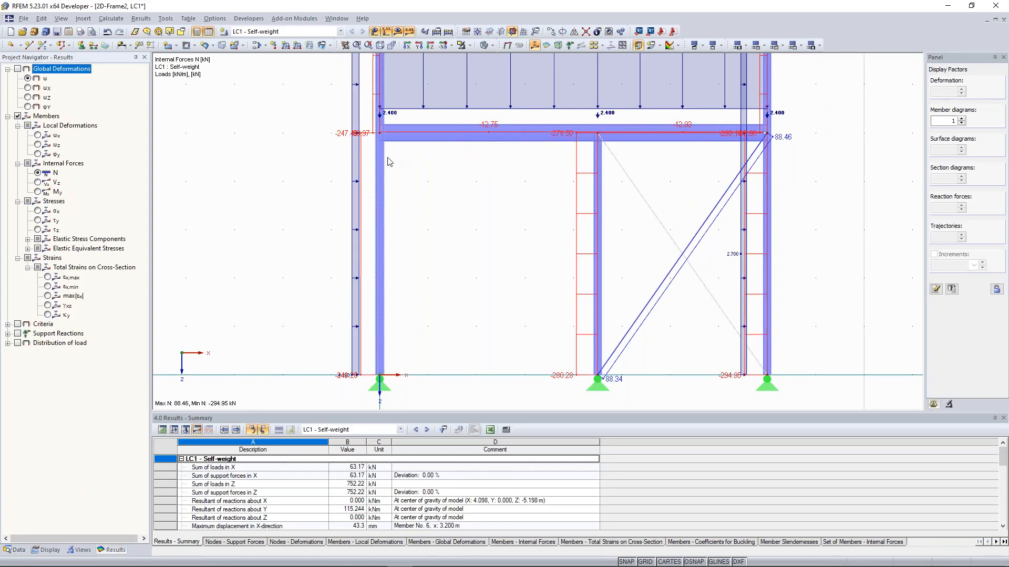
{"action": "scroll", "coordinate": [361, 261], "scroll_direction": "down", "scroll_amount": 2}
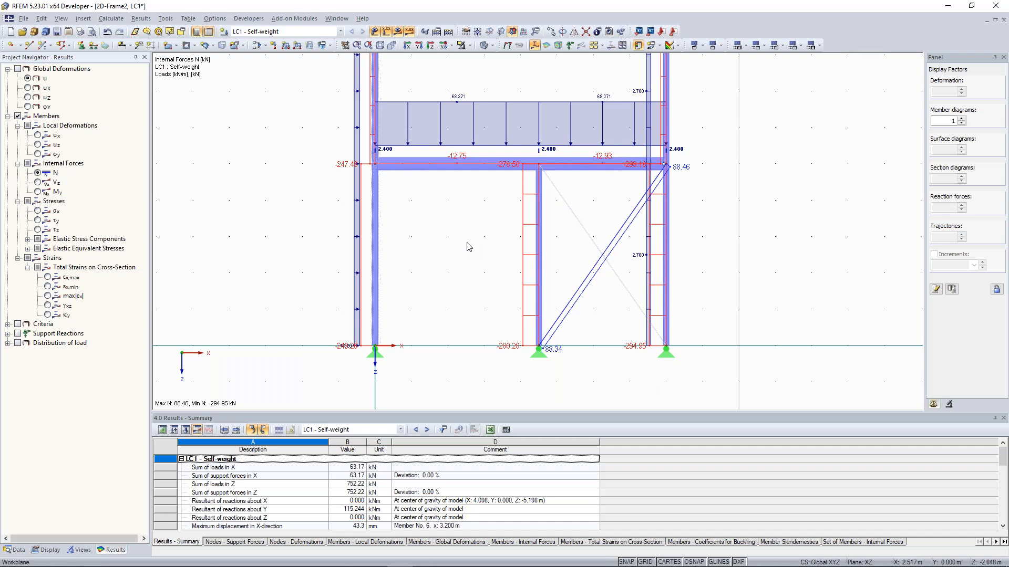
{"action": "scroll", "coordinate": [468, 247], "scroll_direction": "down", "scroll_amount": 2}
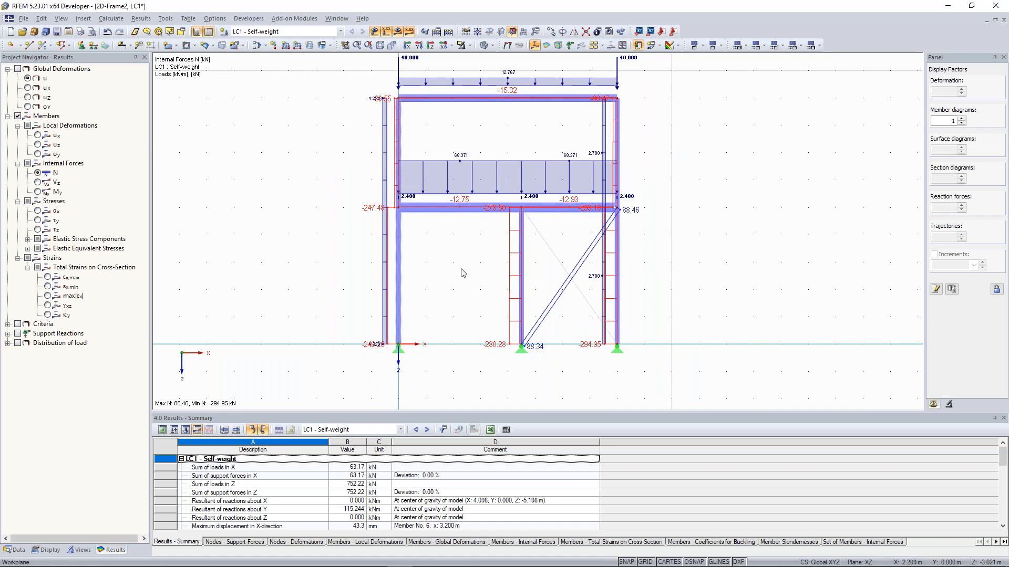
{"action": "middle_click_drag", "start_coordinate": [451, 281], "coordinate": [444, 285]}
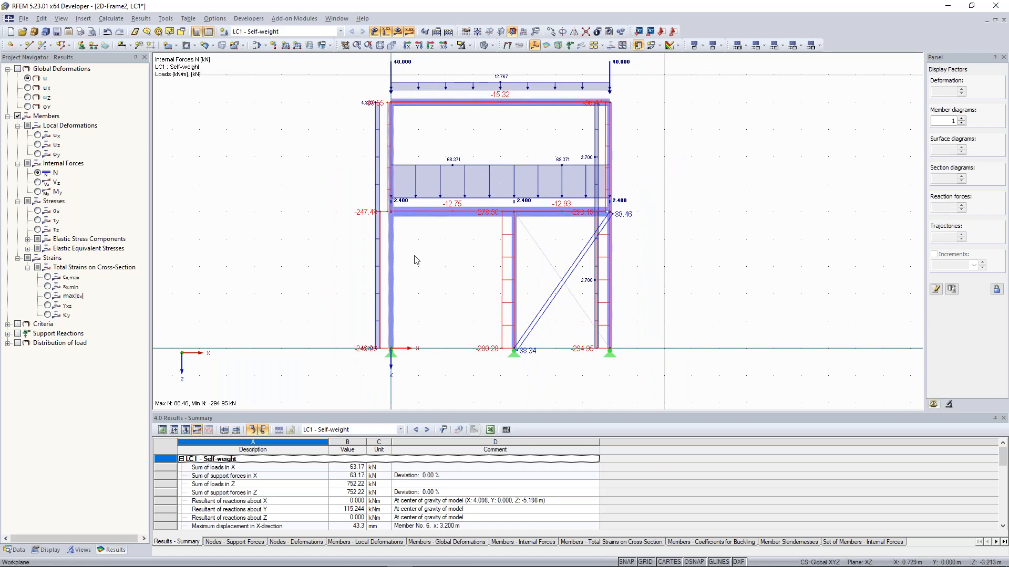
Step: Set the member type of the lower column between nodes 1 and 5 back to Beam, accepting deletion of the results
{"action": "double_click", "coordinate": [392, 253]}
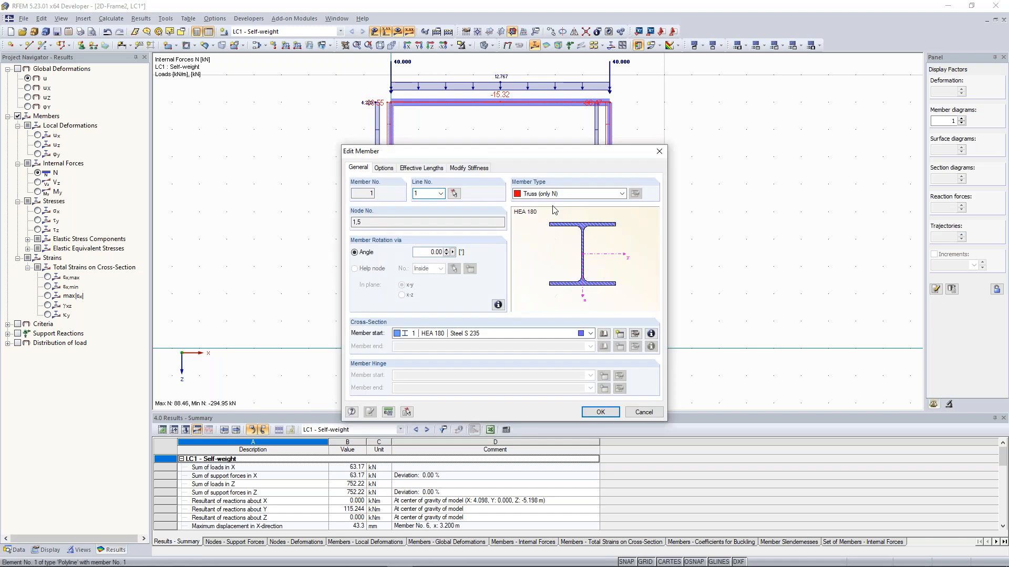
{"action": "left_click", "coordinate": [578, 194]}
{"action": "left_click", "coordinate": [547, 203]}
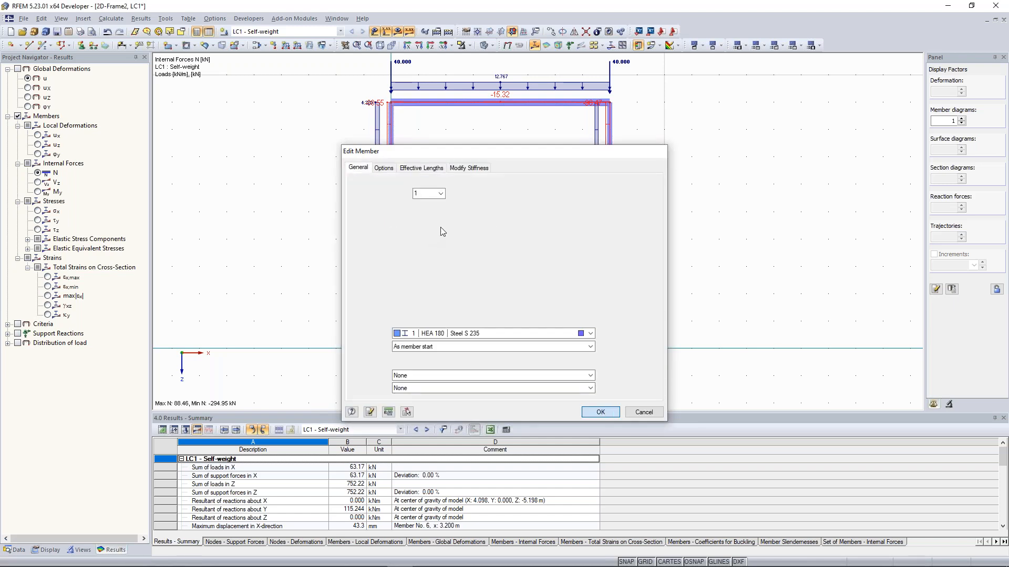
{"action": "key", "text": "Return"}
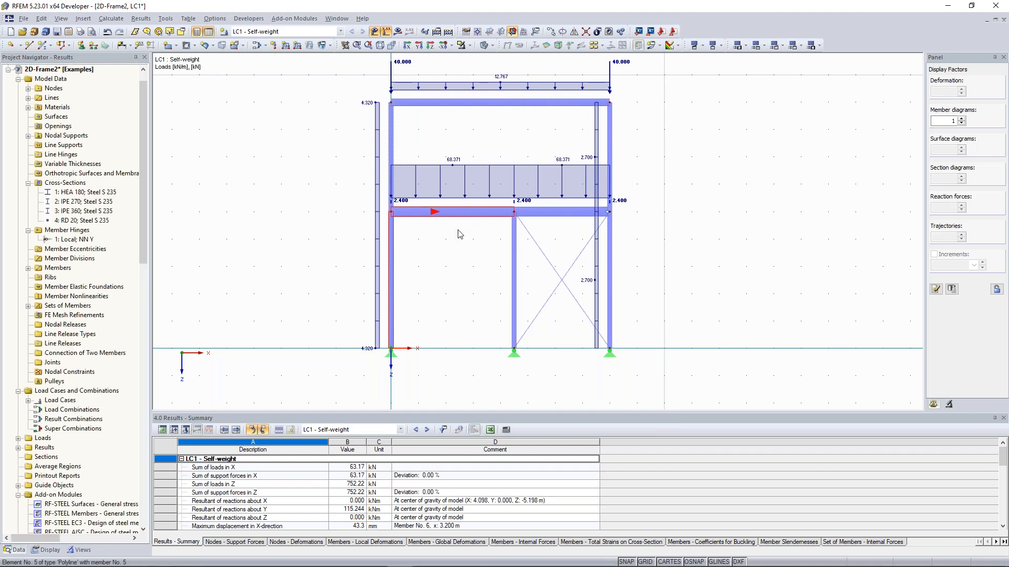
Step: Assign the existing NN Y member hinge to the start of the lower beam's span between nodes 5 and 7, keeping the type Beam
{"action": "left_click", "coordinate": [618, 196]}
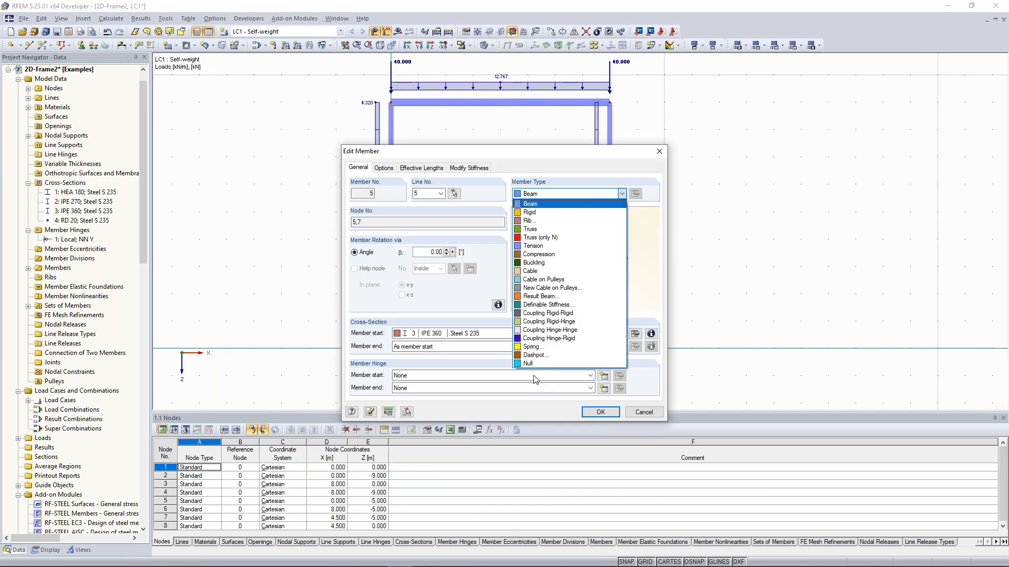
{"action": "left_click", "coordinate": [533, 376]}
{"action": "left_click", "coordinate": [532, 393]}
{"action": "left_click", "coordinate": [601, 413]}
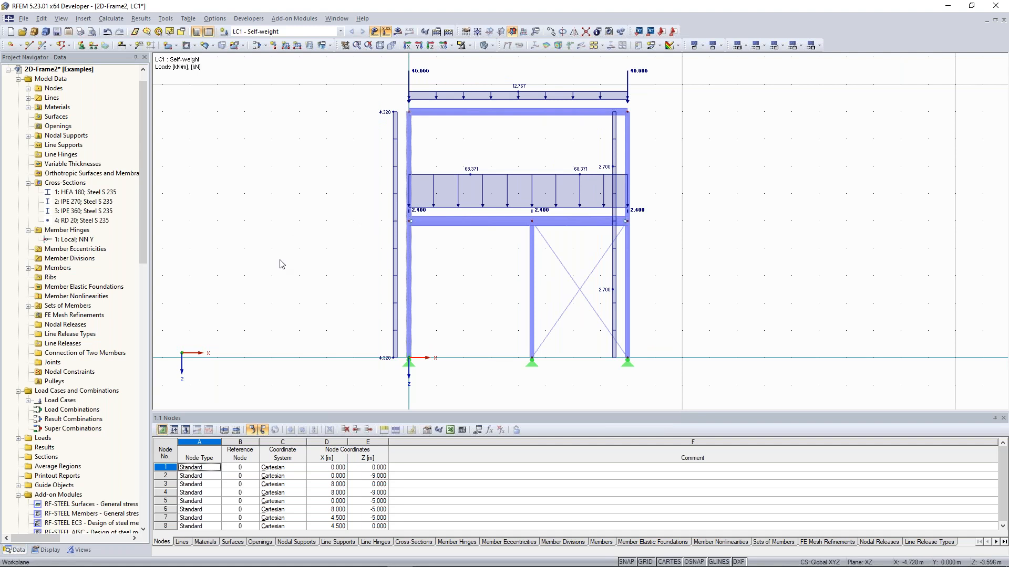
Step: Open the RF-STABILITY add-on module and deactivate the minimum initial prestress for cables and the favorable effects due to tension
{"action": "scroll", "coordinate": [117, 289], "scroll_direction": "down", "scroll_amount": 11}
{"action": "scroll", "coordinate": [117, 288], "scroll_direction": "up", "scroll_amount": 4}
{"action": "scroll", "coordinate": [117, 288], "scroll_direction": "down", "scroll_amount": 9}
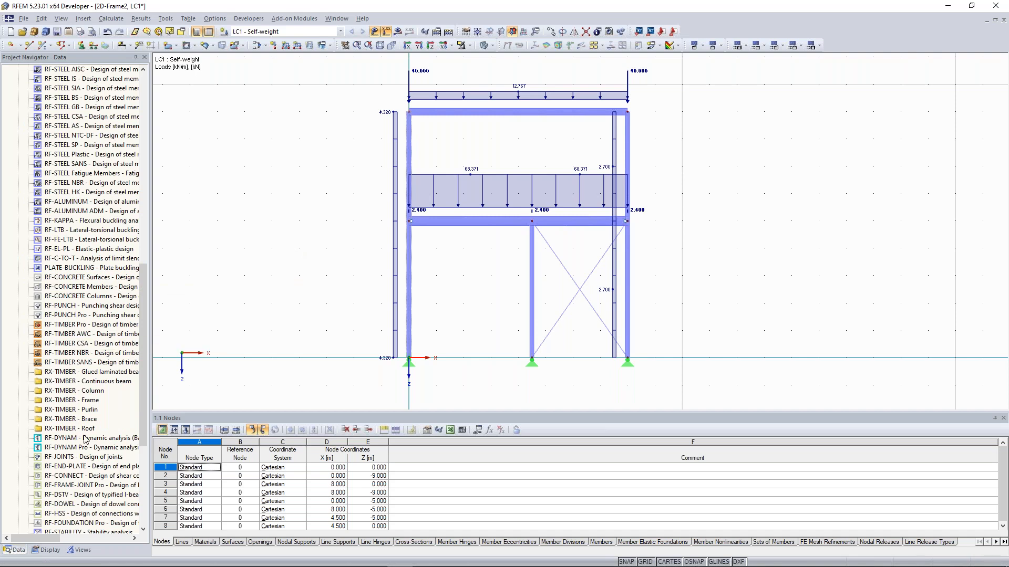
{"action": "scroll", "coordinate": [110, 394], "scroll_direction": "down", "scroll_amount": 2}
{"action": "scroll", "coordinate": [110, 394], "scroll_direction": "down", "scroll_amount": 2}
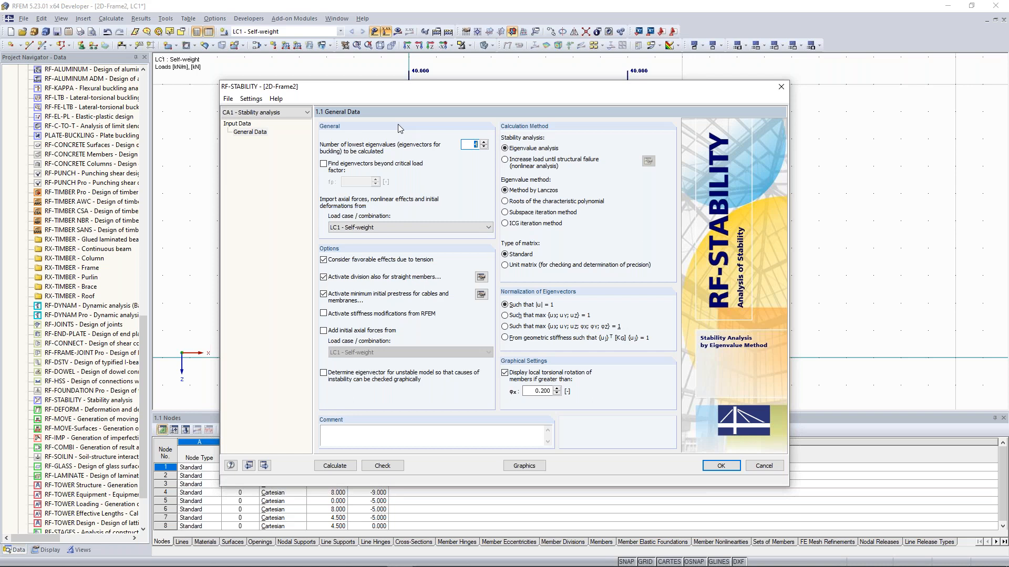
{"action": "left_click", "coordinate": [336, 296]}
{"action": "left_click", "coordinate": [324, 260]}
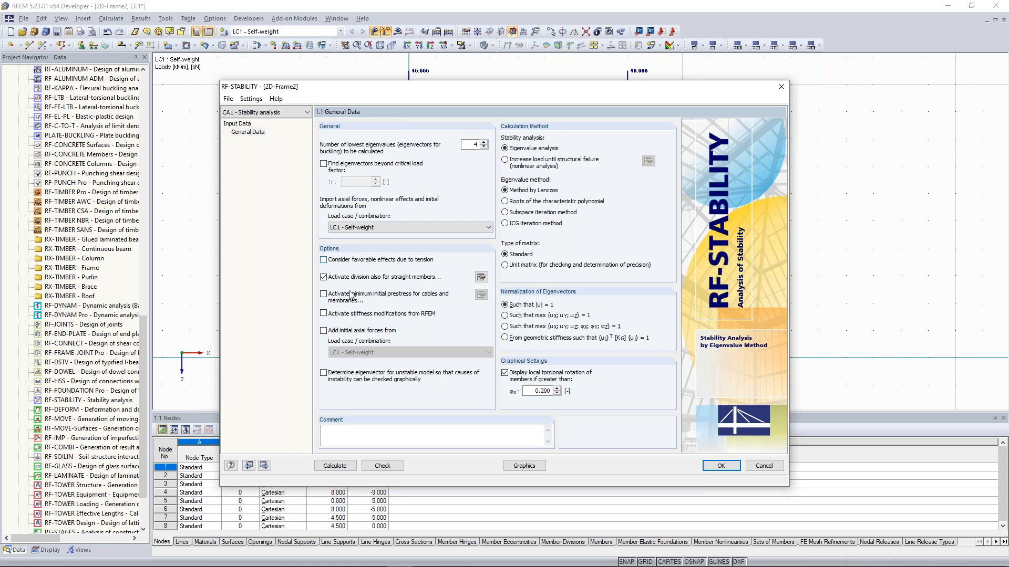
Step: Increase the minimum number of divisions for straight members by two in the stability case's FE mesh settings
{"action": "left_click", "coordinate": [480, 278]}
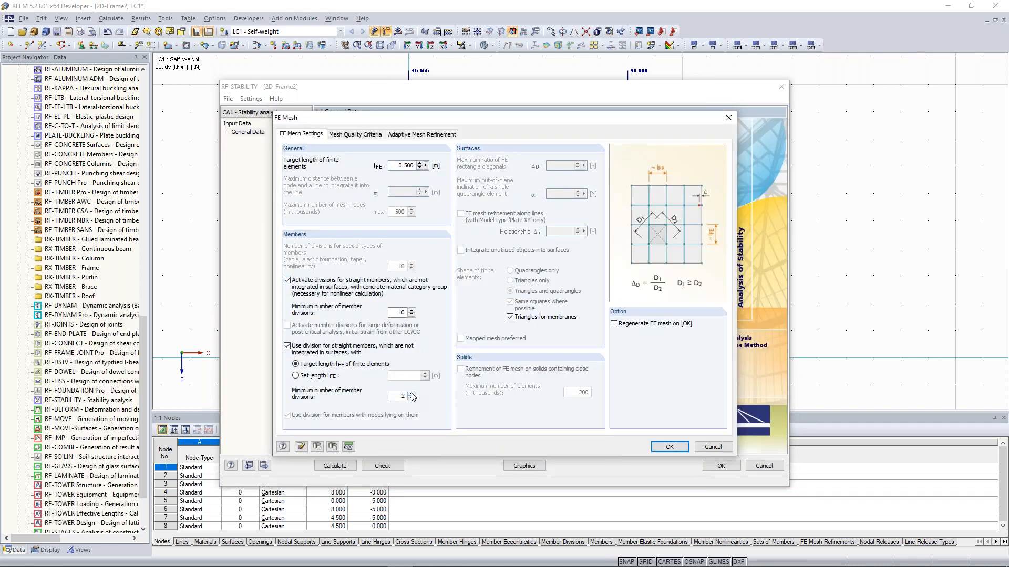
{"action": "left_click", "coordinate": [412, 394]}
{"action": "left_click", "coordinate": [411, 394]}
{"action": "left_click", "coordinate": [669, 448]}
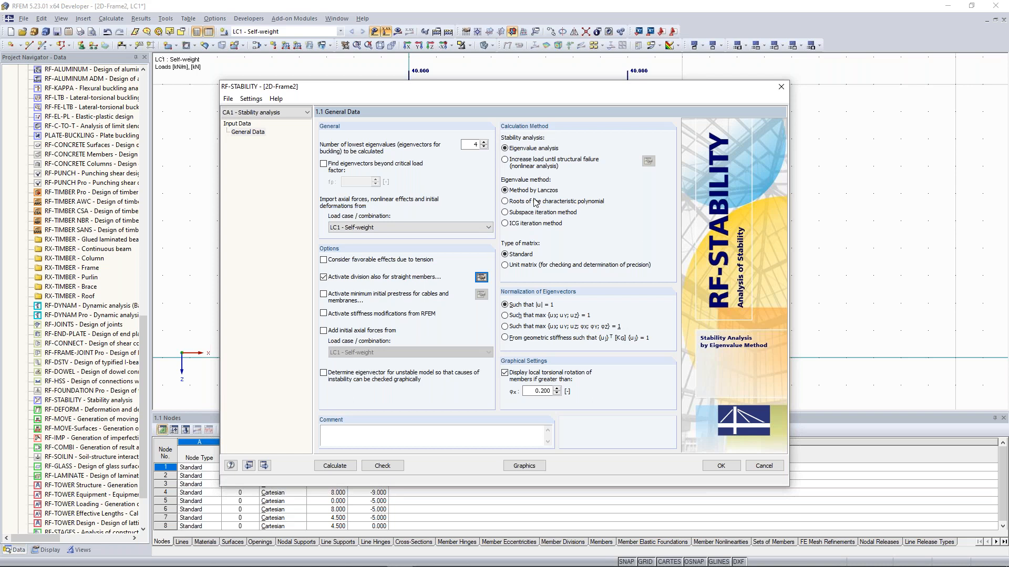
Step: Calculate the stability analysis and compare the mode shapes of eigenvectors 2 and 1 on the frame
{"action": "left_click", "coordinate": [343, 467]}
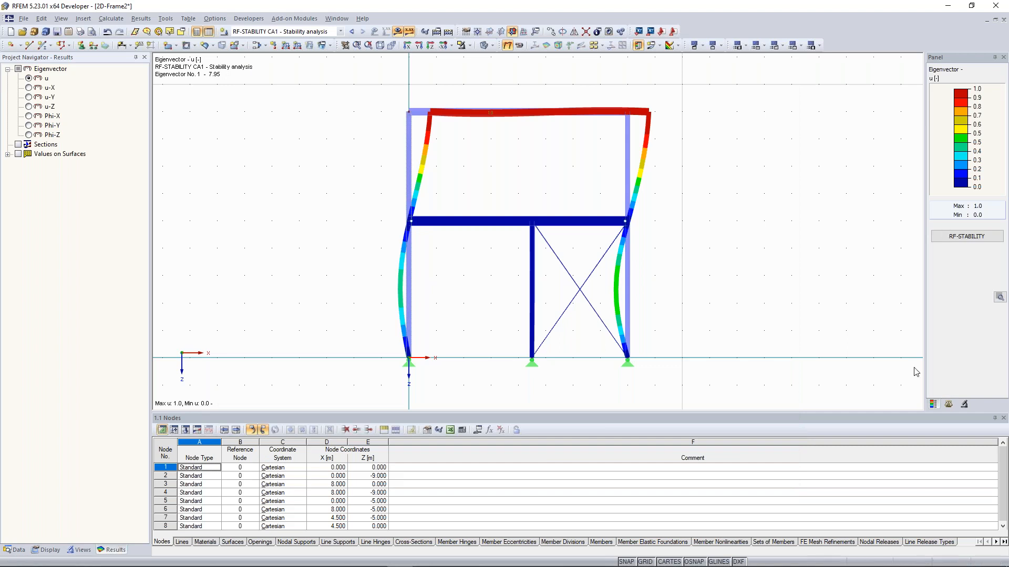
{"action": "left_click", "coordinate": [948, 404]}
{"action": "left_click", "coordinate": [967, 92]}
{"action": "left_click", "coordinate": [951, 104]}
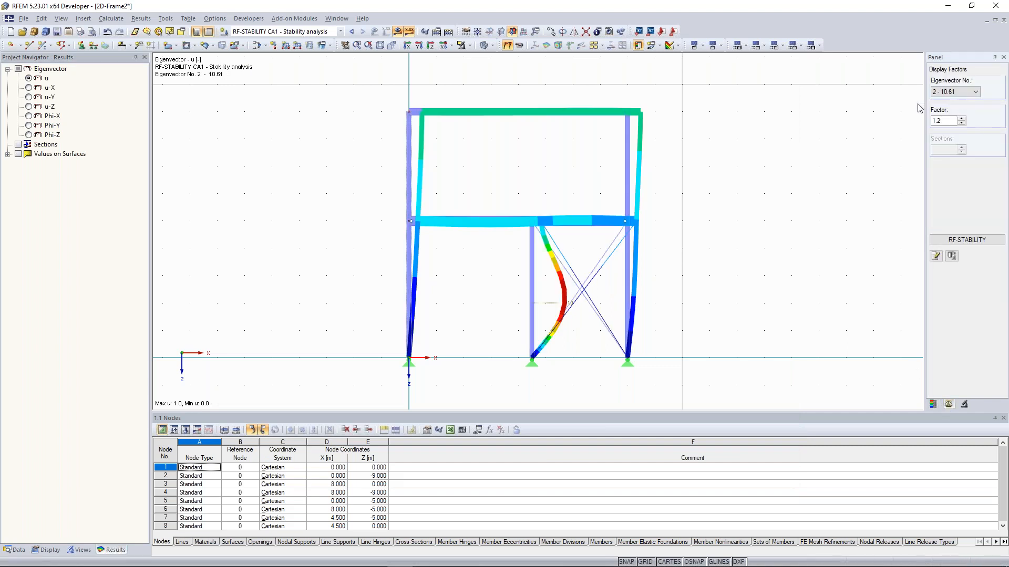
{"action": "left_click", "coordinate": [969, 92]}
{"action": "left_click", "coordinate": [951, 99]}
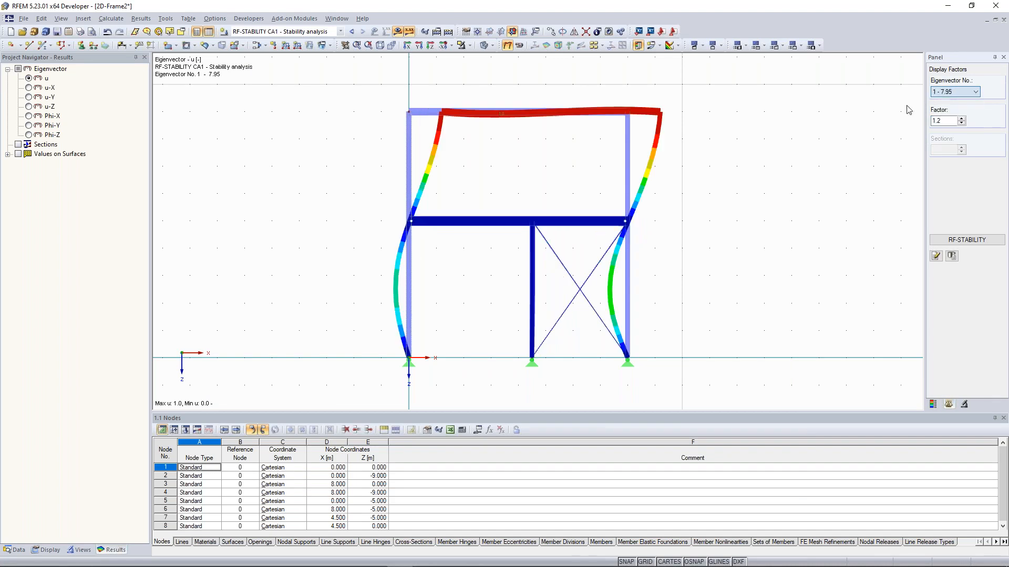
Step: Examine the mode shape of eigenvector 1 around the middle column, the lower beam and the bracing
{"action": "middle_click_drag", "start_coordinate": [516, 177], "coordinate": [490, 173]}
{"action": "scroll", "coordinate": [502, 236], "scroll_direction": "up", "scroll_amount": 2}
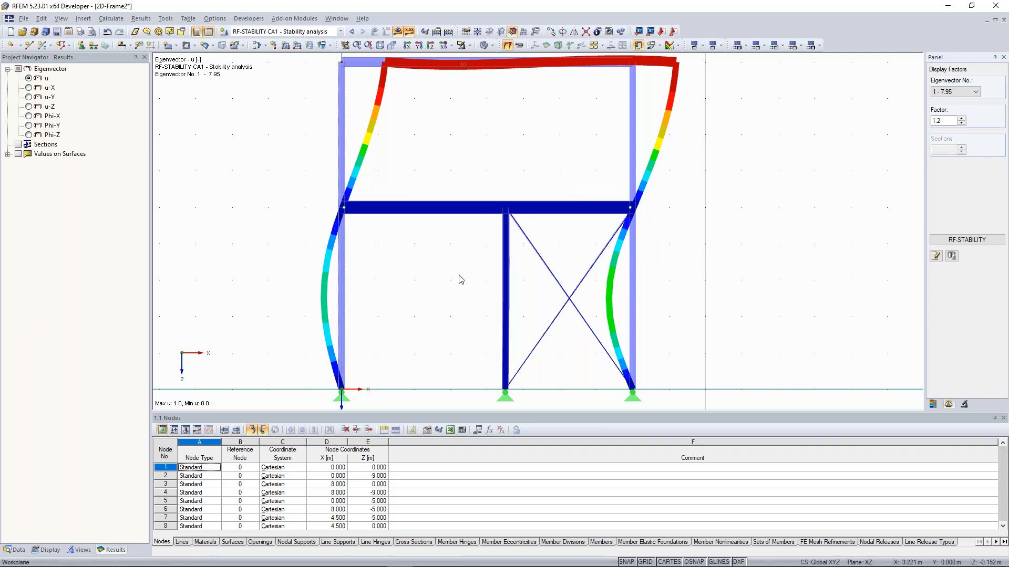
{"action": "scroll", "coordinate": [461, 279], "scroll_direction": "down", "scroll_amount": 2}
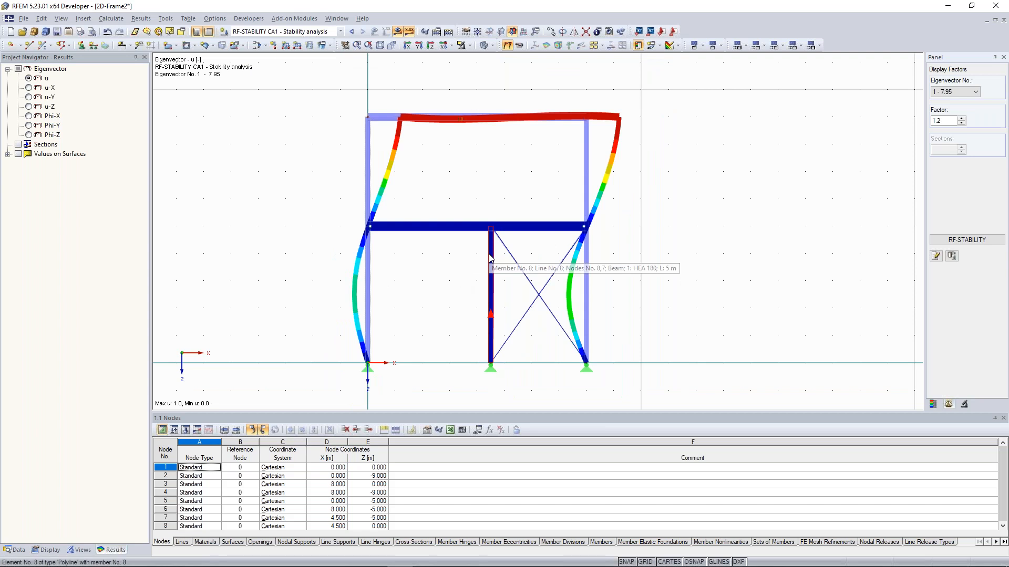
{"action": "scroll", "coordinate": [490, 255], "scroll_direction": "up", "scroll_amount": 1}
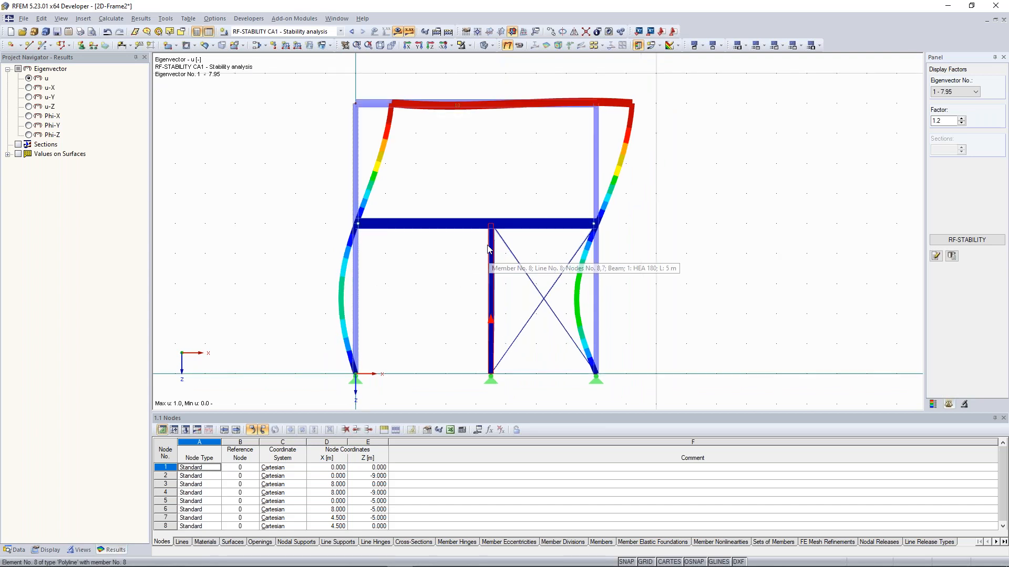
{"action": "middle_click_drag", "start_coordinate": [488, 249], "coordinate": [492, 235]}
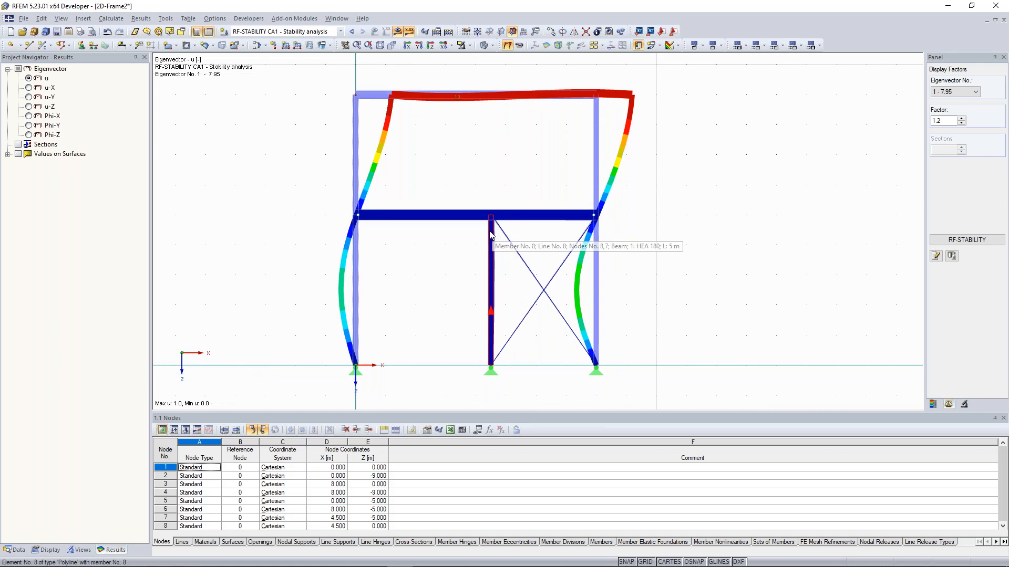
{"action": "scroll", "coordinate": [492, 231], "scroll_direction": "up", "scroll_amount": 2}
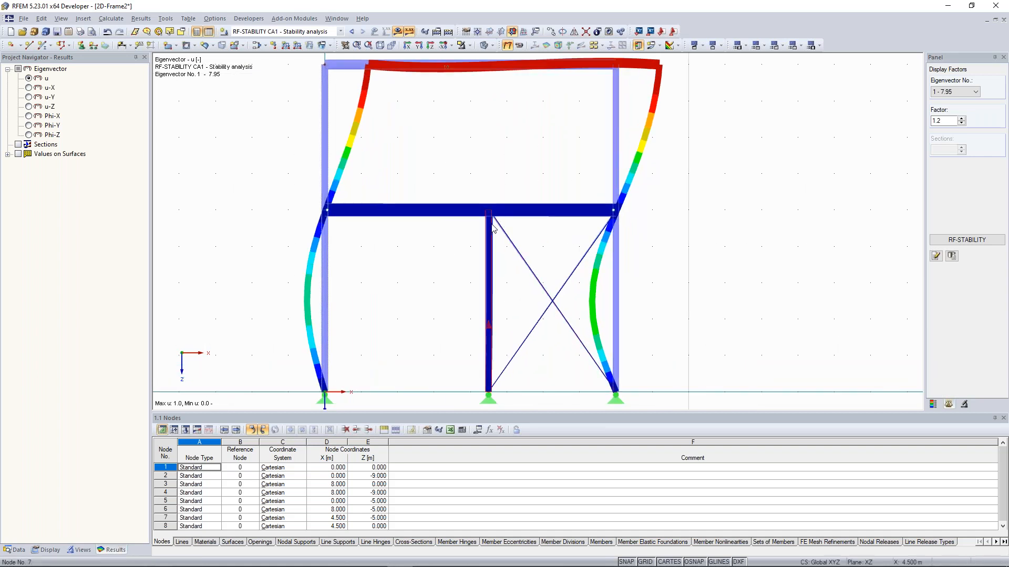
{"action": "scroll", "coordinate": [494, 221], "scroll_direction": "down", "scroll_amount": 2}
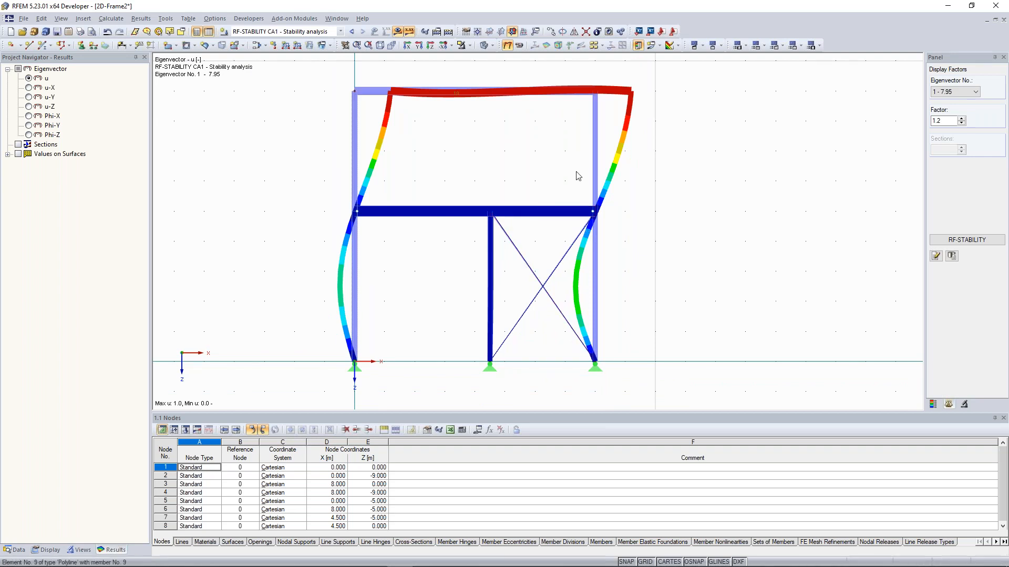
{"action": "middle_click_drag", "start_coordinate": [509, 221], "coordinate": [511, 212]}
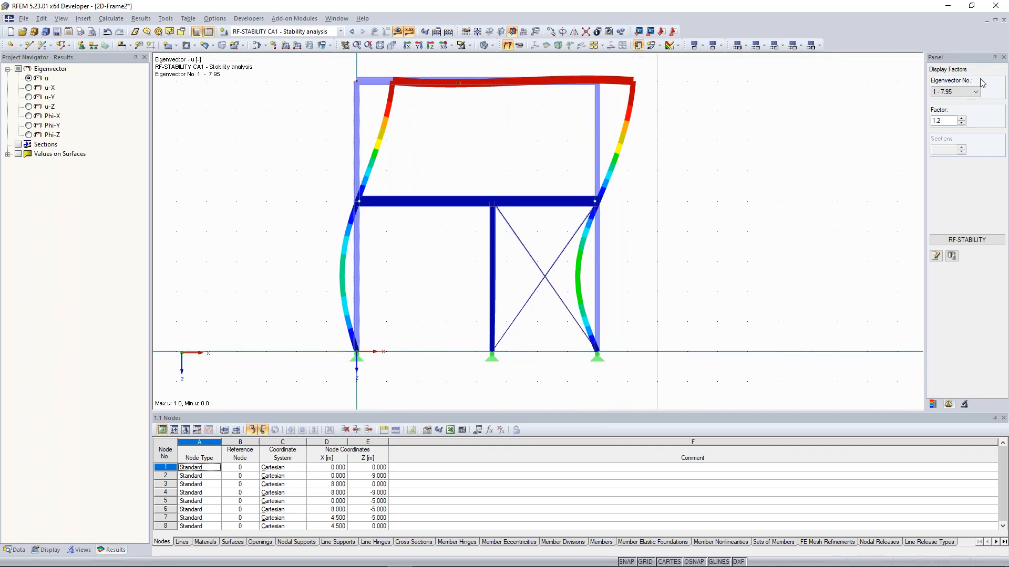
{"action": "left_click", "coordinate": [962, 94]}
{"action": "left_click", "coordinate": [948, 100]}
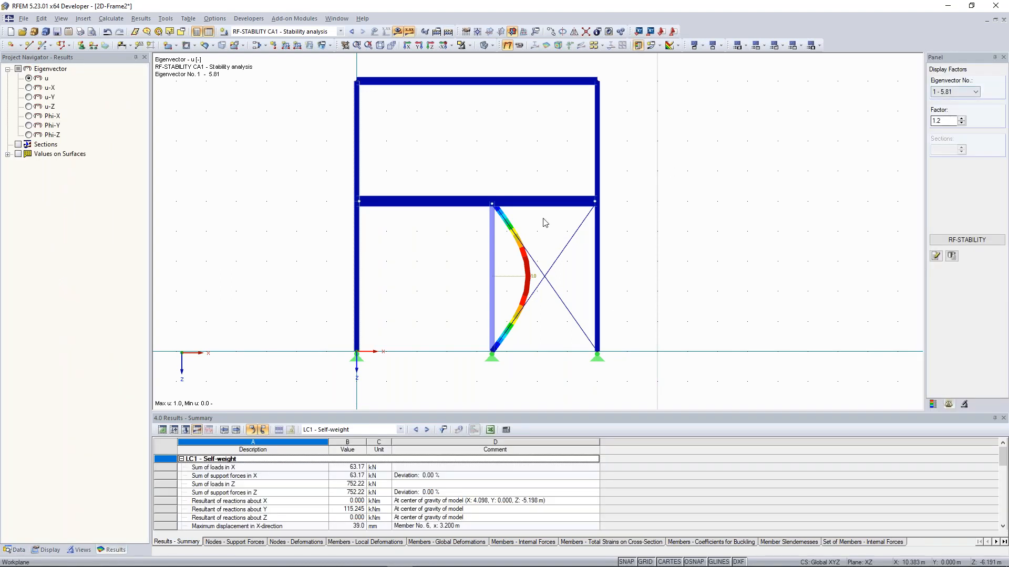
Step: Examine the recalculated mode shape of eigenvector 1 at the middle column, and compare it with eigenvector 2
{"action": "scroll", "coordinate": [499, 260], "scroll_direction": "up", "scroll_amount": 1}
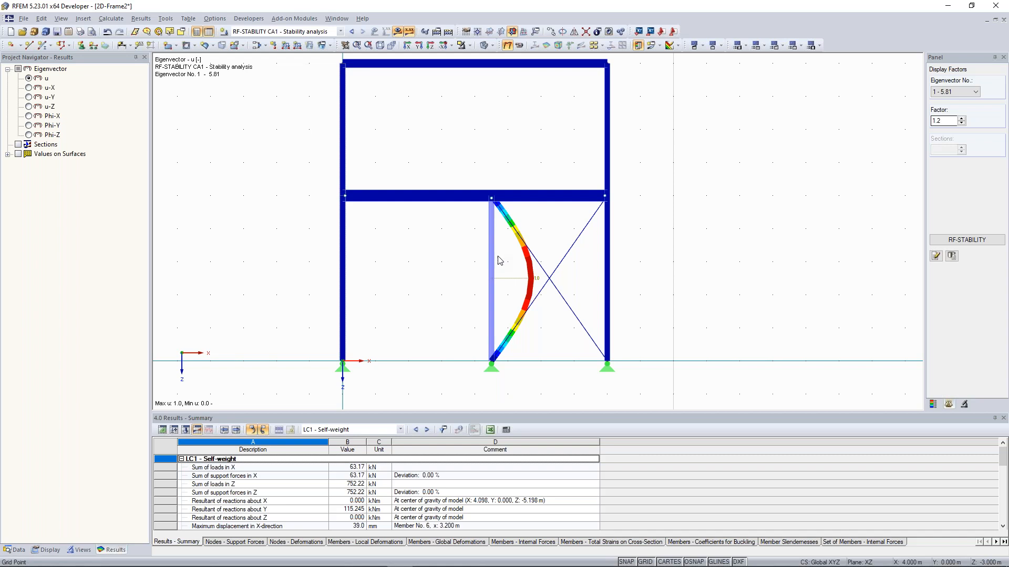
{"action": "scroll", "coordinate": [451, 279], "scroll_direction": "down", "scroll_amount": 1}
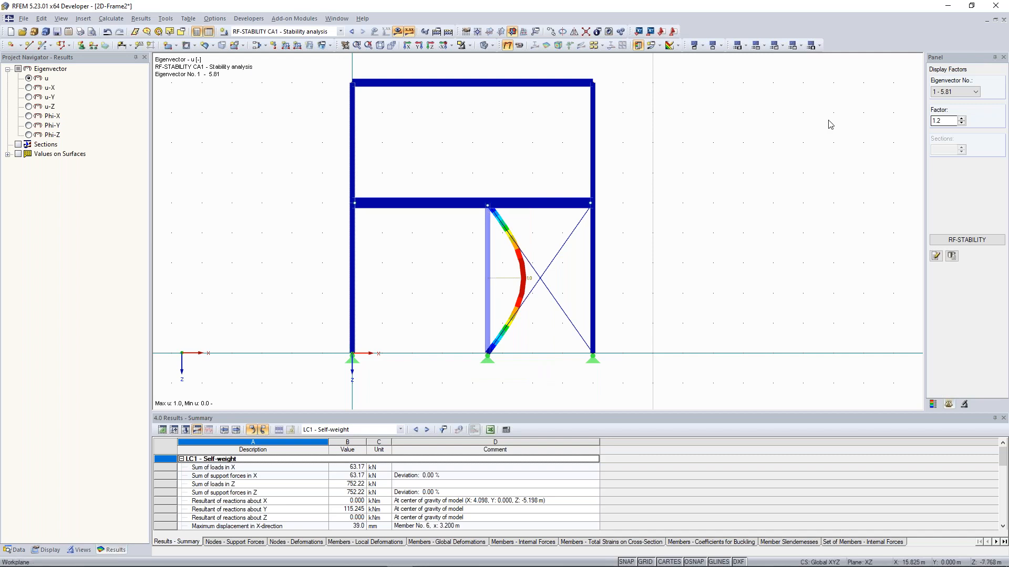
{"action": "left_click", "coordinate": [955, 93]}
{"action": "left_click", "coordinate": [956, 93]}
{"action": "left_click", "coordinate": [956, 93]}
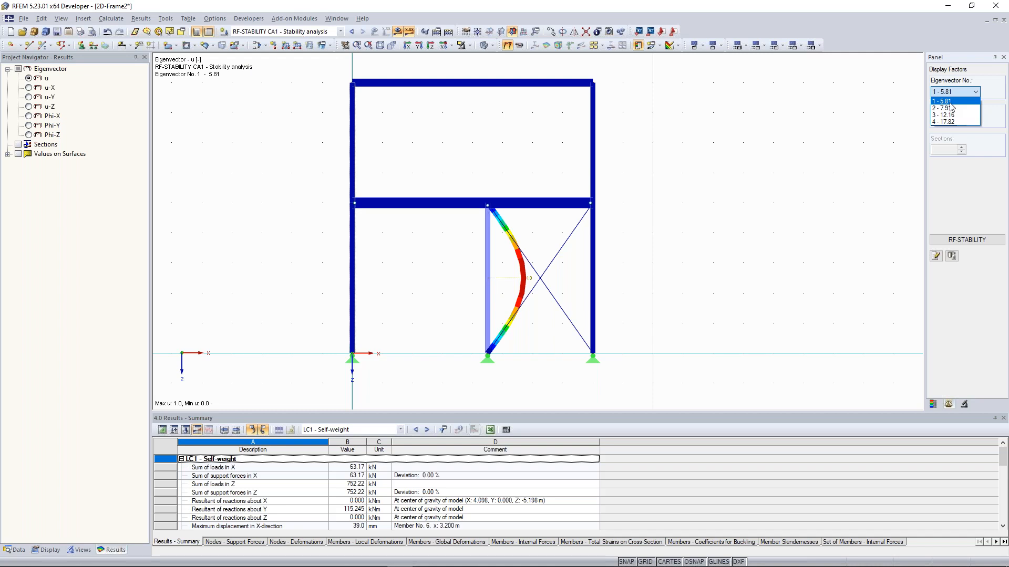
{"action": "left_click", "coordinate": [952, 107]}
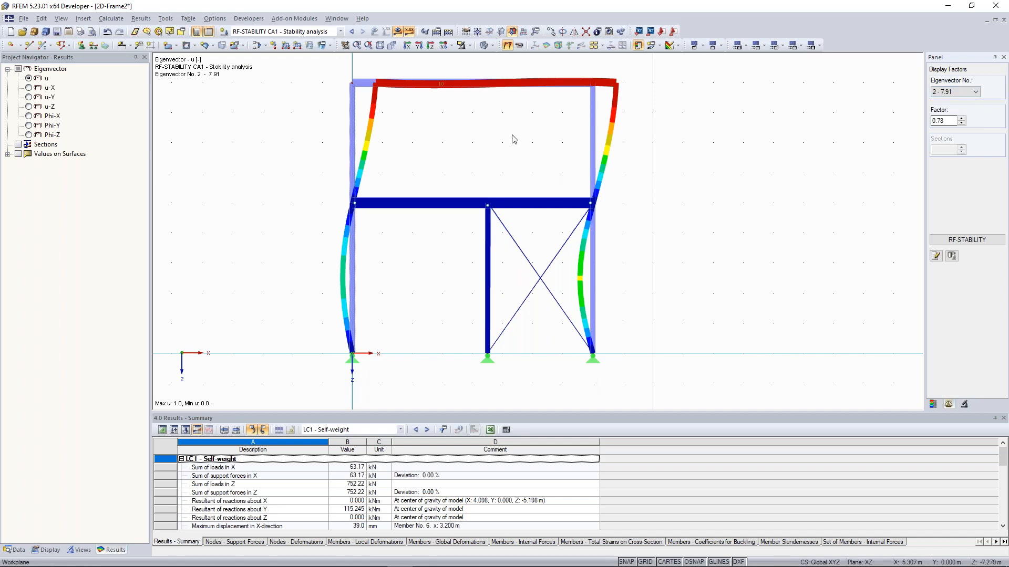
{"action": "scroll", "coordinate": [514, 140], "scroll_direction": "down", "scroll_amount": 2}
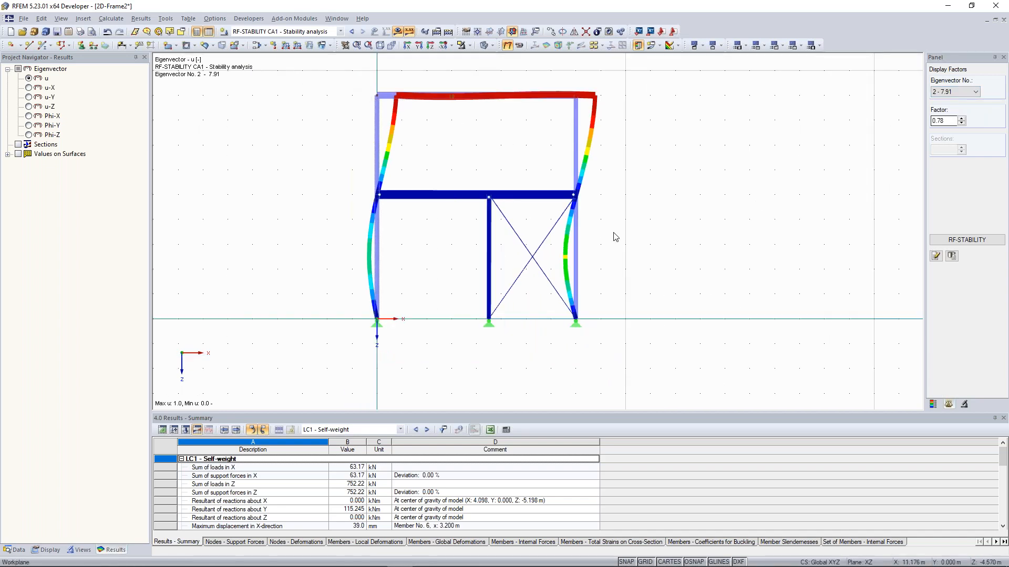
Step: Examine the members' effective lengths and critical loads in the stability results, including member 8 and the bracing members
{"action": "left_click", "coordinate": [957, 242]}
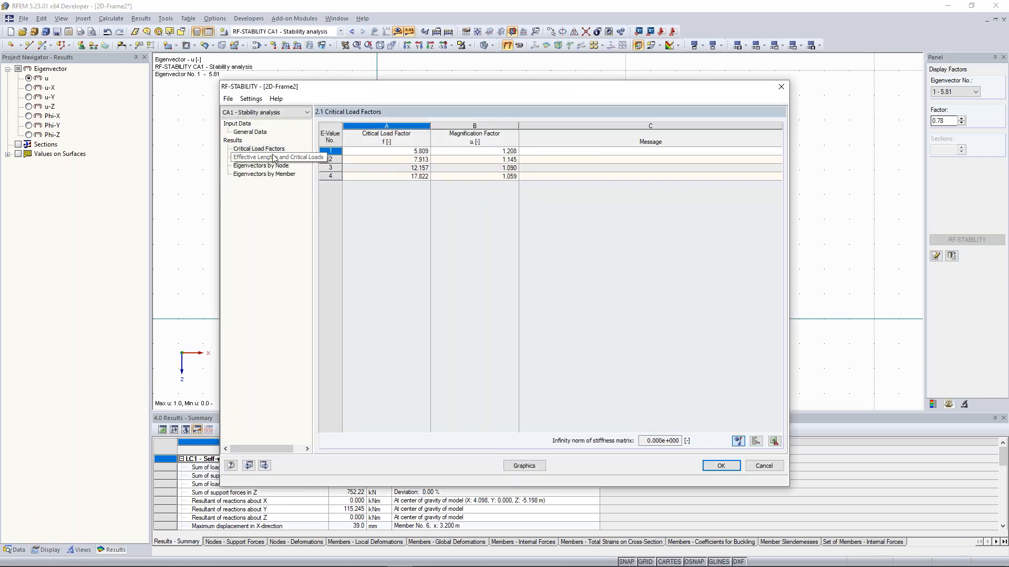
{"action": "left_click", "coordinate": [273, 157]}
{"action": "left_click_drag", "start_coordinate": [425, 98], "coordinate": [539, 261]}
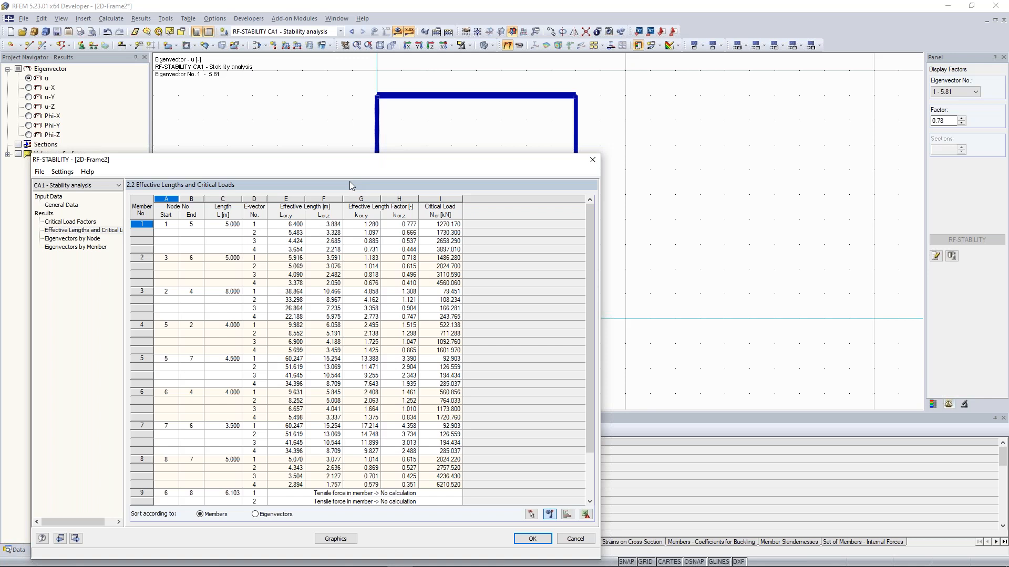
{"action": "key", "text": "Escape"}
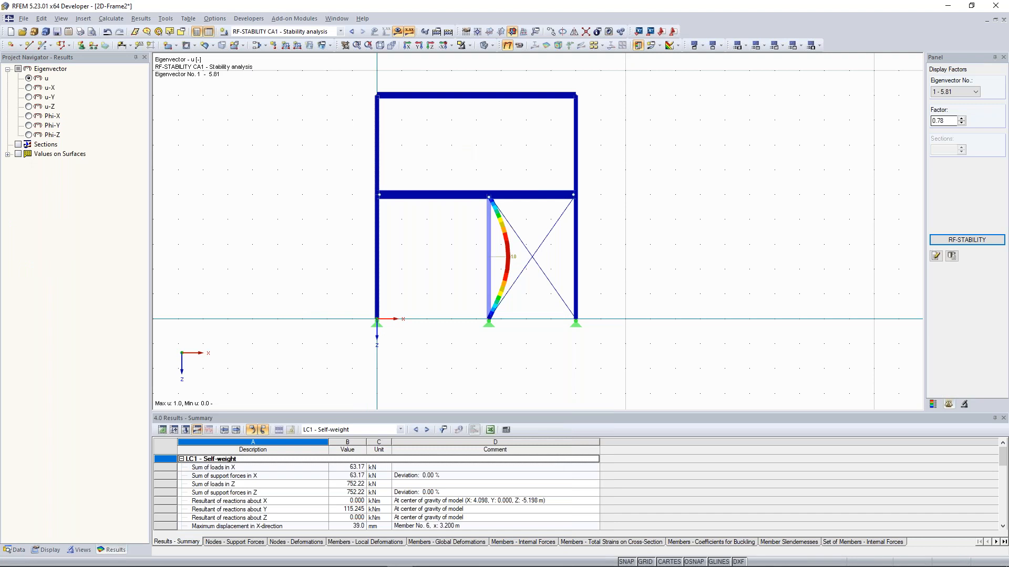
{"action": "left_click", "coordinate": [967, 240]}
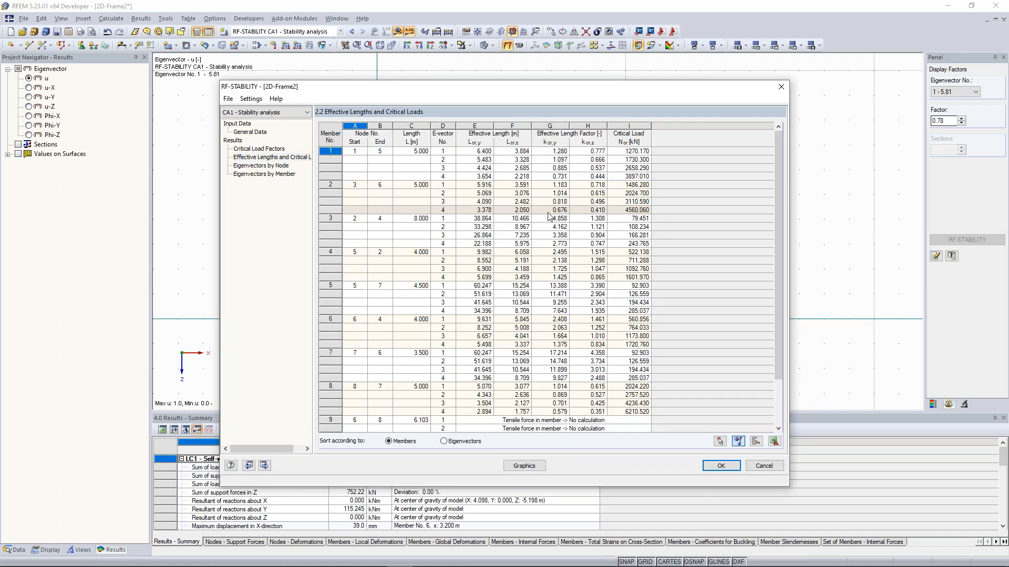
{"action": "scroll", "coordinate": [548, 216], "scroll_direction": "down", "scroll_amount": 2}
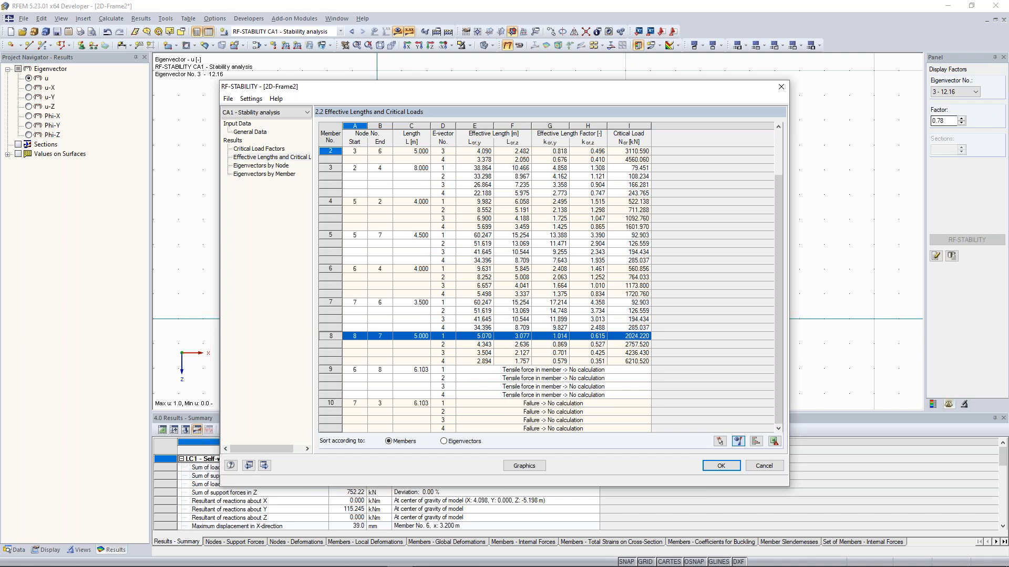
{"action": "left_click_drag", "start_coordinate": [483, 95], "coordinate": [695, 74]}
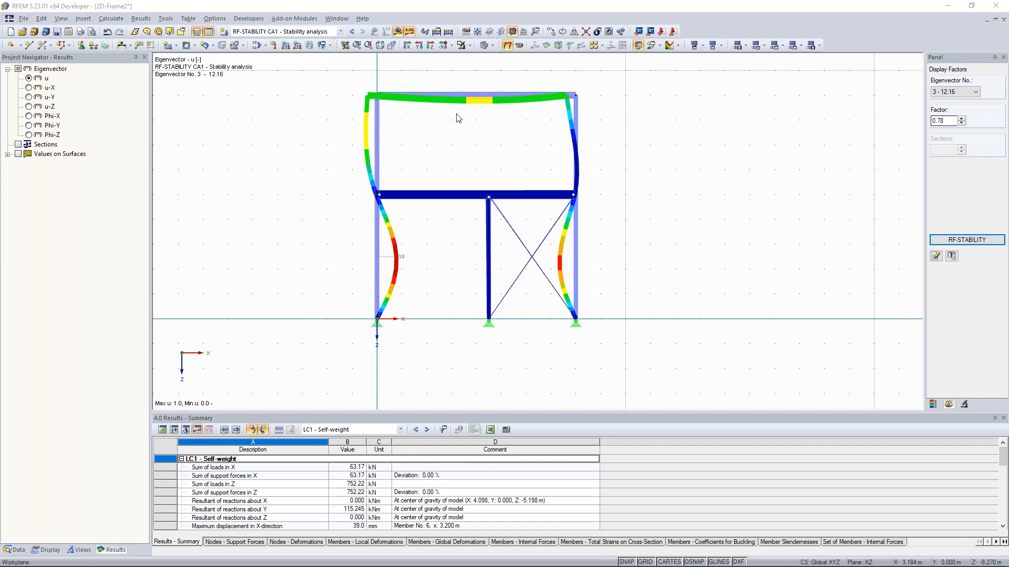
Step: Hide the stability results so that only the undeformed frame model is displayed
{"action": "left_click", "coordinate": [397, 33]}
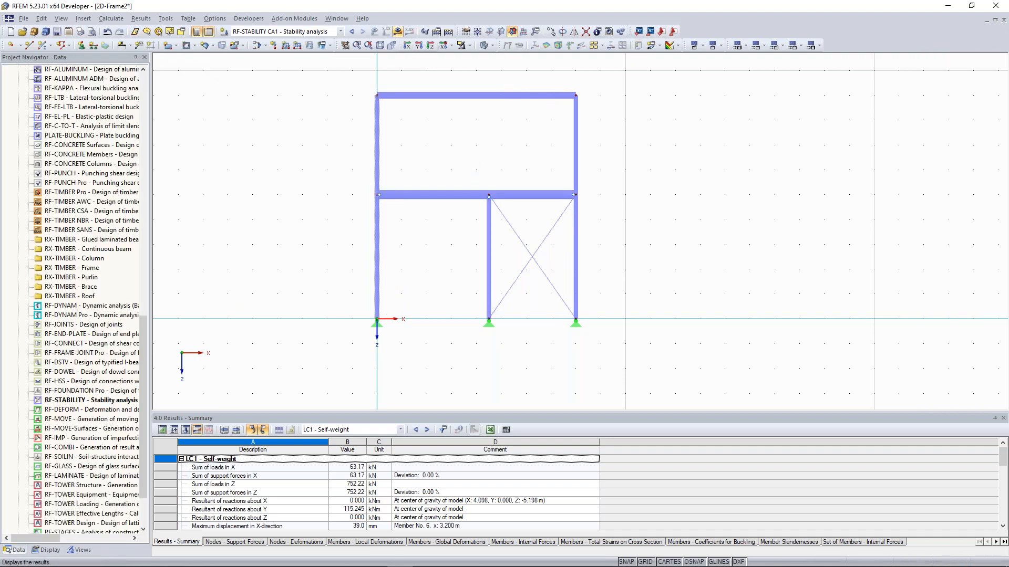
{"action": "left_click_drag", "start_coordinate": [396, 151], "coordinate": [354, 135]}
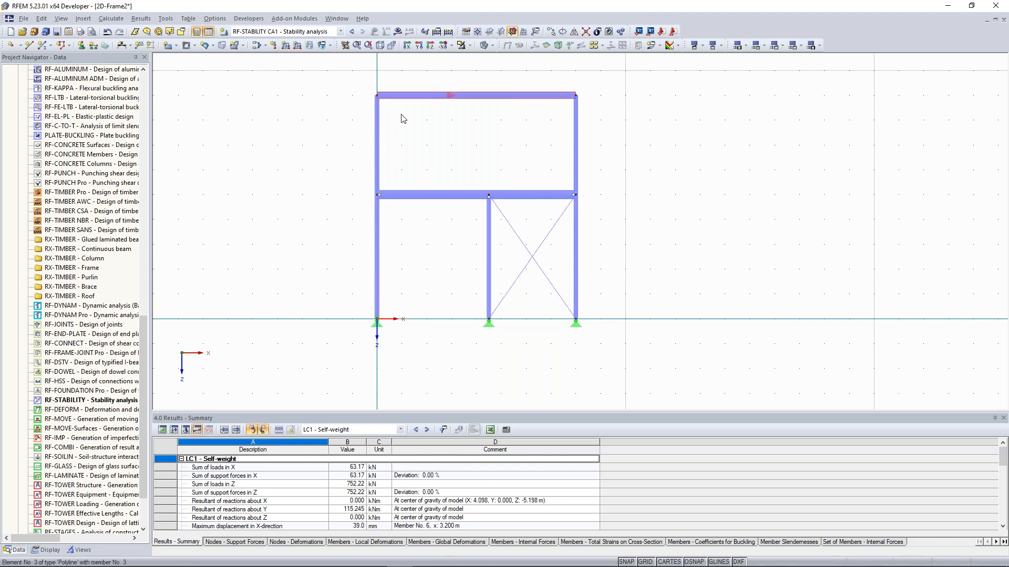
{"action": "middle_click_drag", "start_coordinate": [456, 146], "coordinate": [450, 165]}
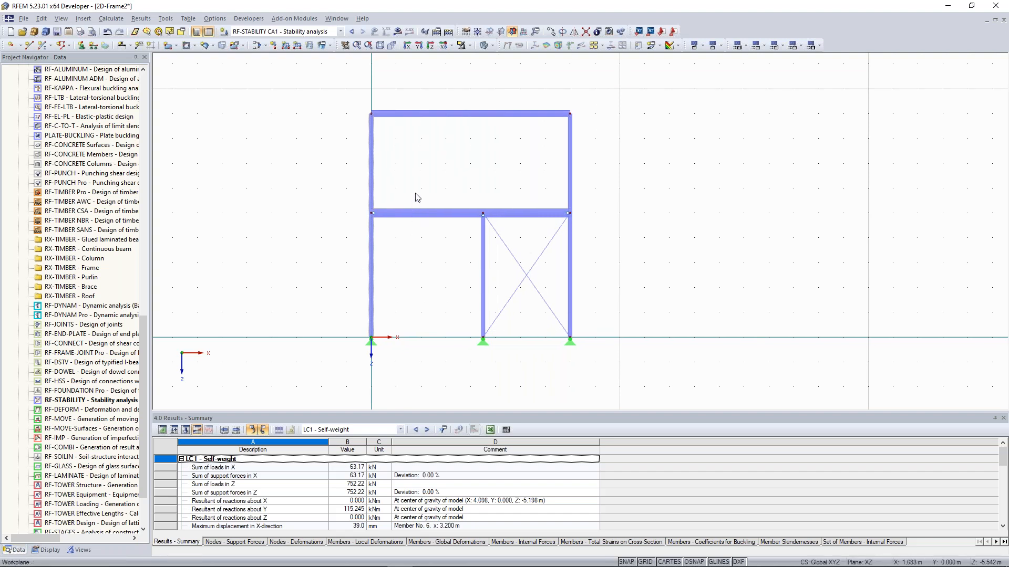
Step: Display load case LC1 with the bending moment My diagram on the frame members
{"action": "scroll", "coordinate": [142, 209], "scroll_direction": "up", "scroll_amount": 14}
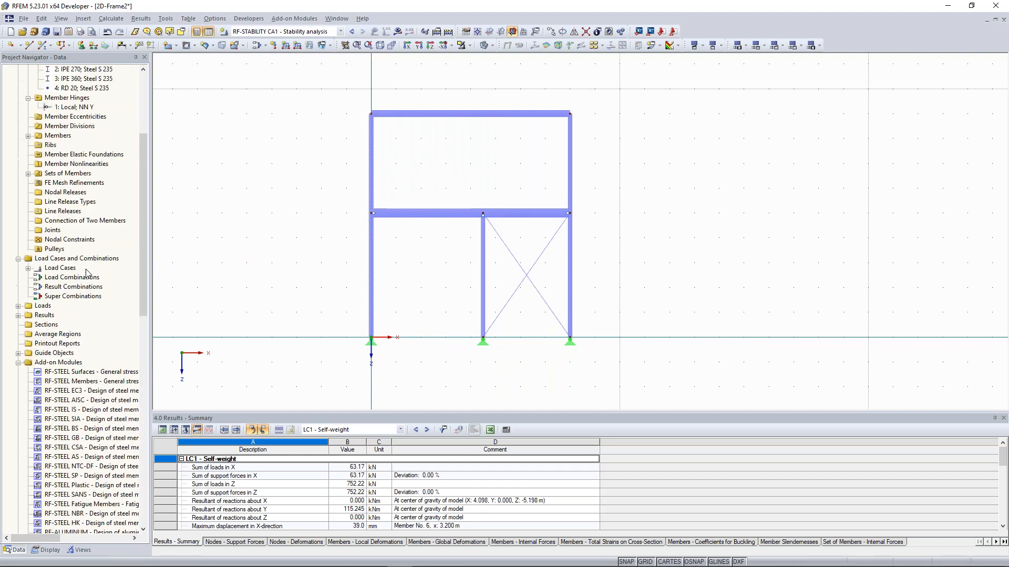
{"action": "middle_click_drag", "start_coordinate": [472, 159], "coordinate": [472, 188]}
{"action": "scroll", "coordinate": [473, 186], "scroll_direction": "up", "scroll_amount": 3}
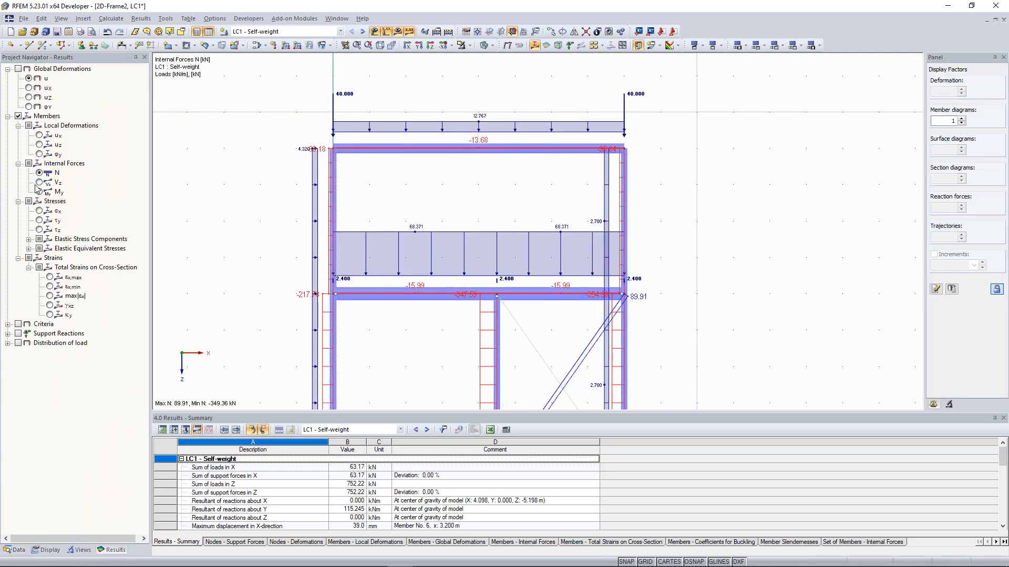
{"action": "left_click", "coordinate": [39, 192]}
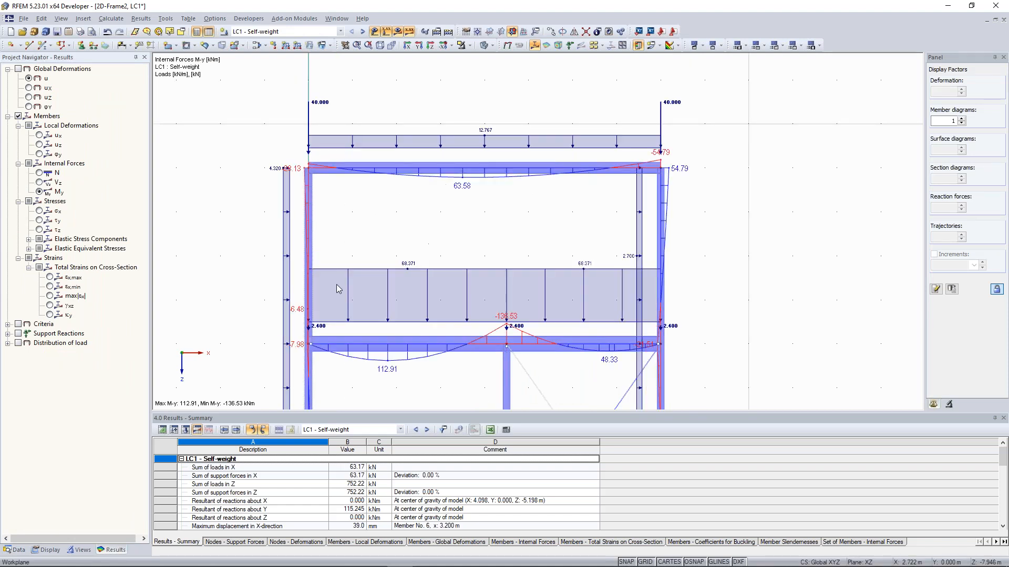
{"action": "scroll", "coordinate": [389, 229], "scroll_direction": "up", "scroll_amount": 2}
{"action": "middle_click_drag", "start_coordinate": [383, 226], "coordinate": [377, 265]}
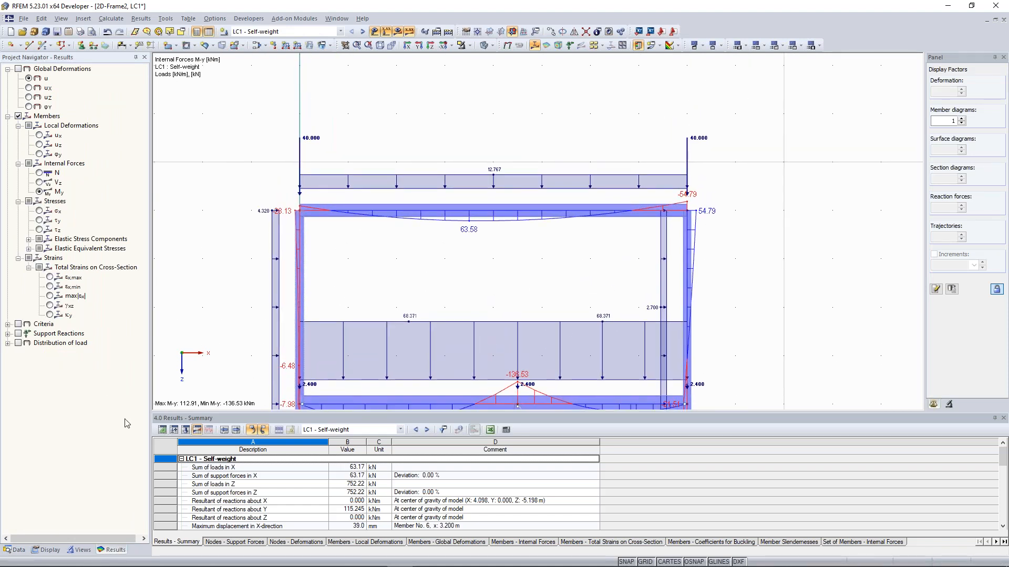
Step: Open the RF-STEEL Members add-on module and set up the stress design of member 3 for LC1
{"action": "left_click", "coordinate": [47, 550]}
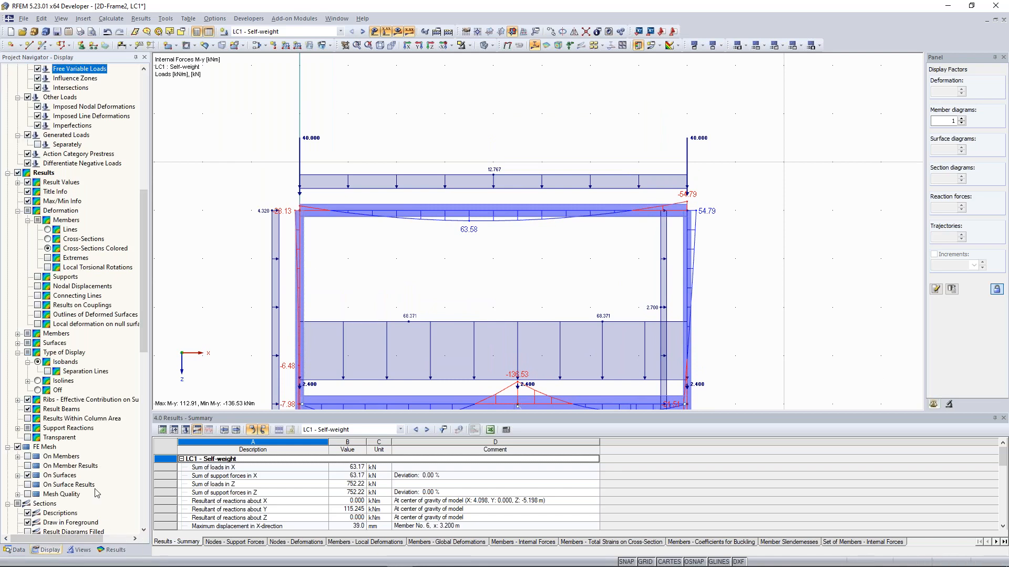
{"action": "left_click", "coordinate": [15, 549]}
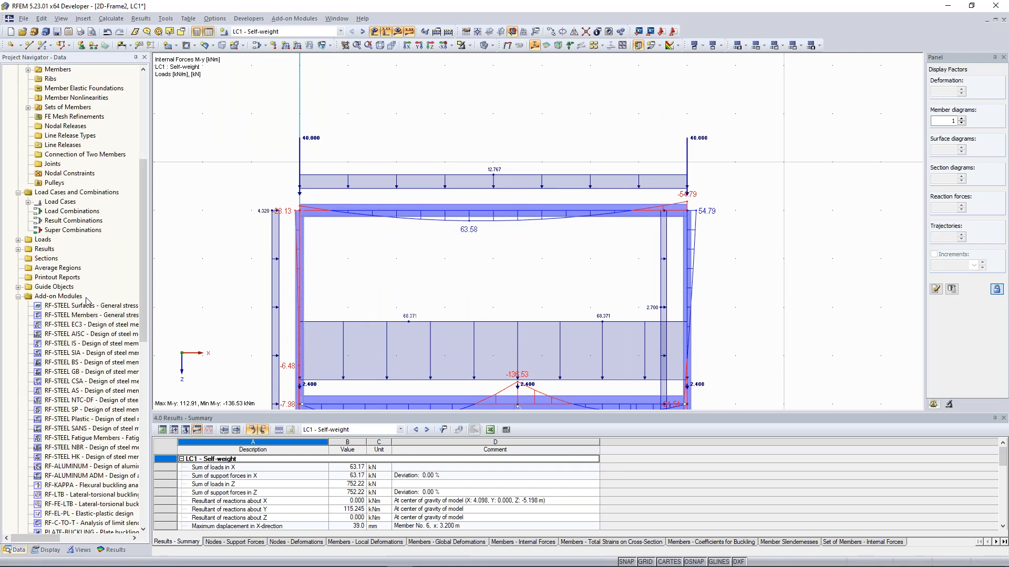
{"action": "middle_click_drag", "start_coordinate": [394, 270], "coordinate": [390, 265]}
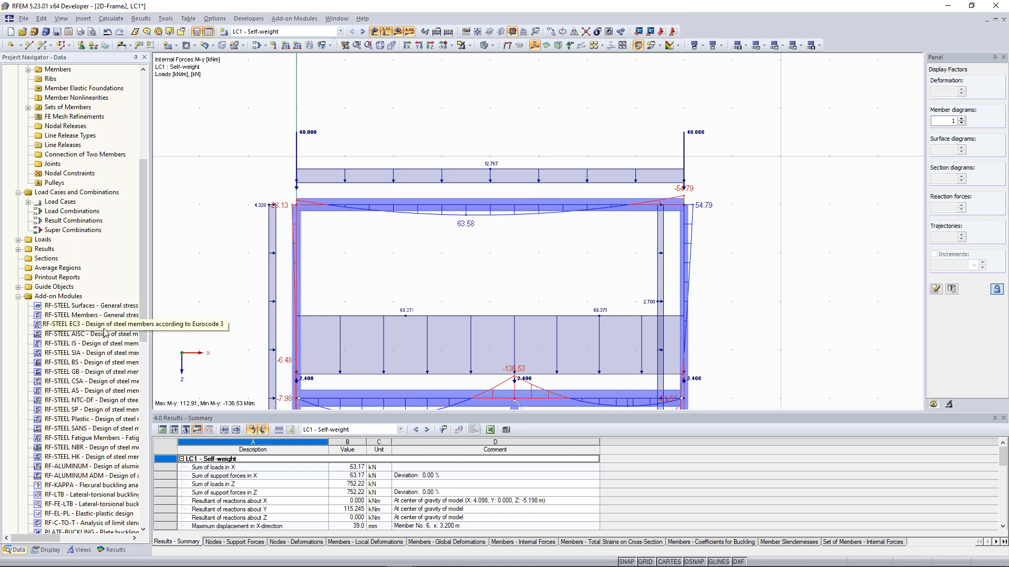
{"action": "scroll", "coordinate": [415, 244], "scroll_direction": "down", "scroll_amount": 1}
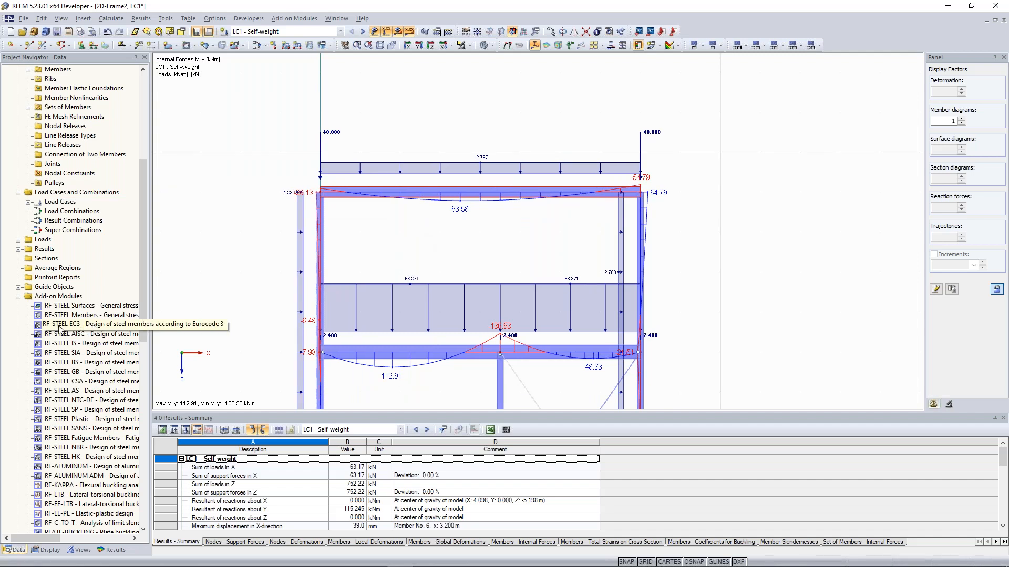
{"action": "left_click_drag", "start_coordinate": [145, 304], "coordinate": [144, 329]}
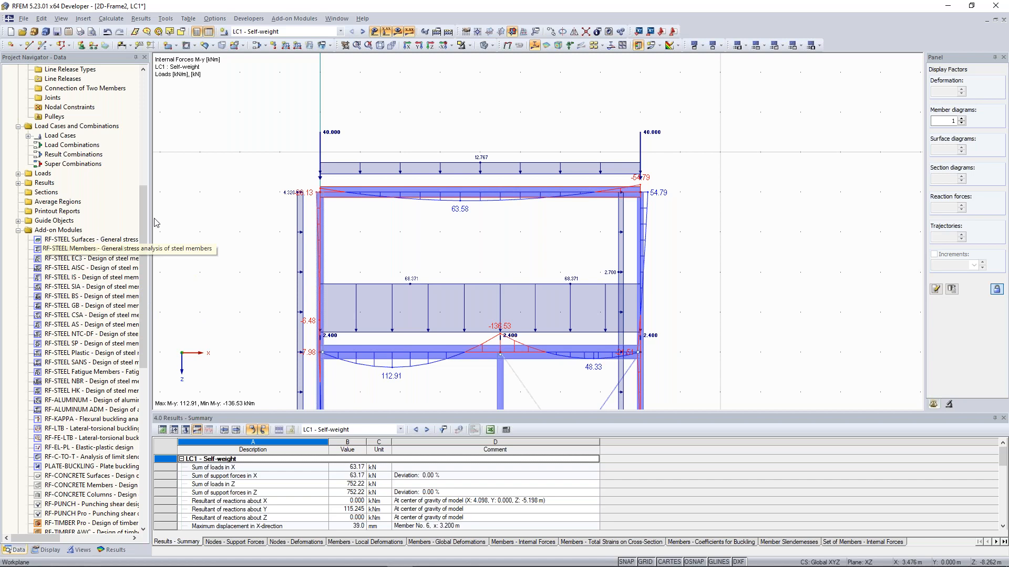
{"action": "scroll", "coordinate": [460, 222], "scroll_direction": "up", "scroll_amount": 3}
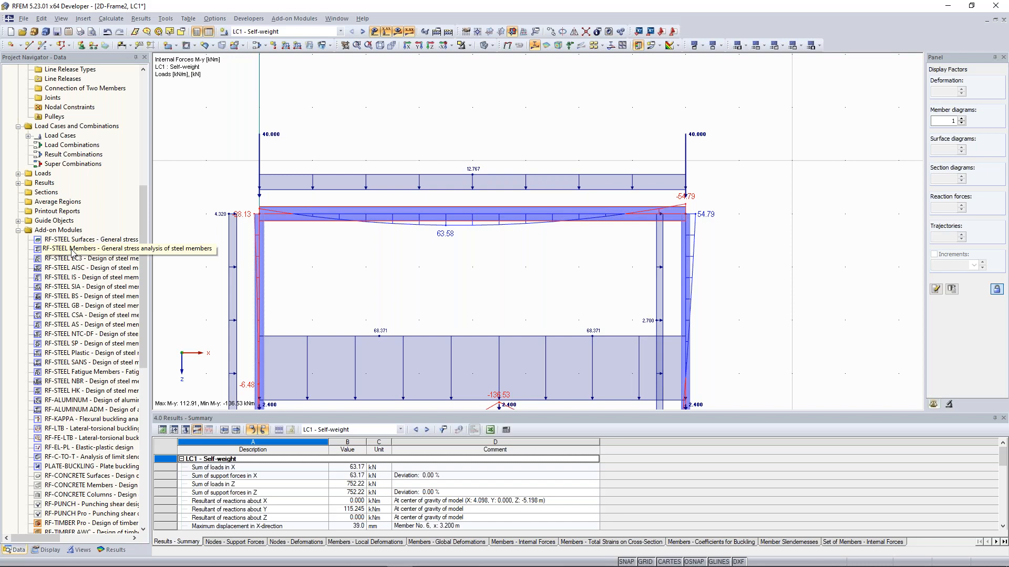
{"action": "double_click", "coordinate": [72, 249]}
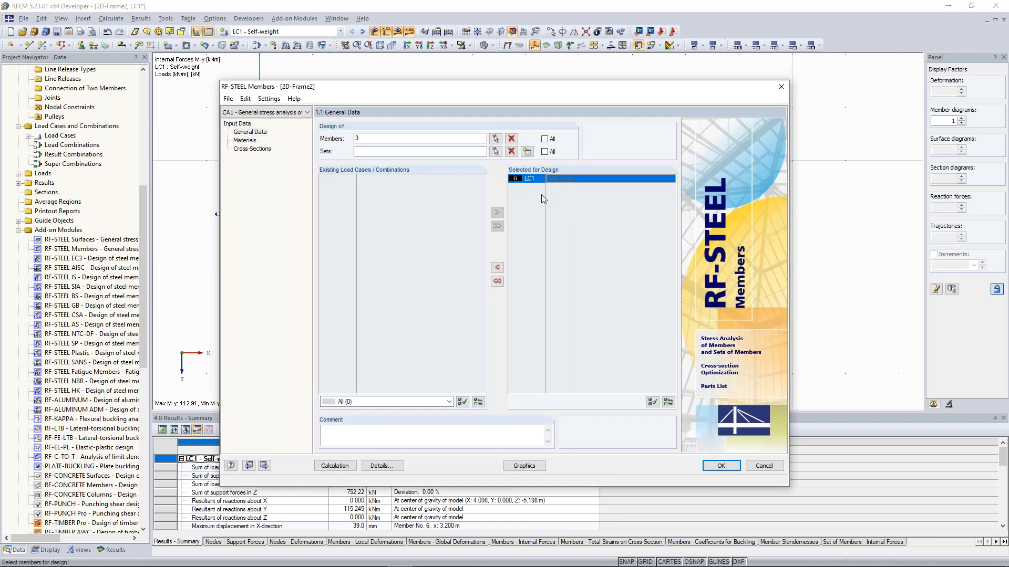
Step: Review the Steel S 235 material properties and the IPE 270 cross-section in the RF-STEEL Members input data
{"action": "left_click", "coordinate": [253, 141]}
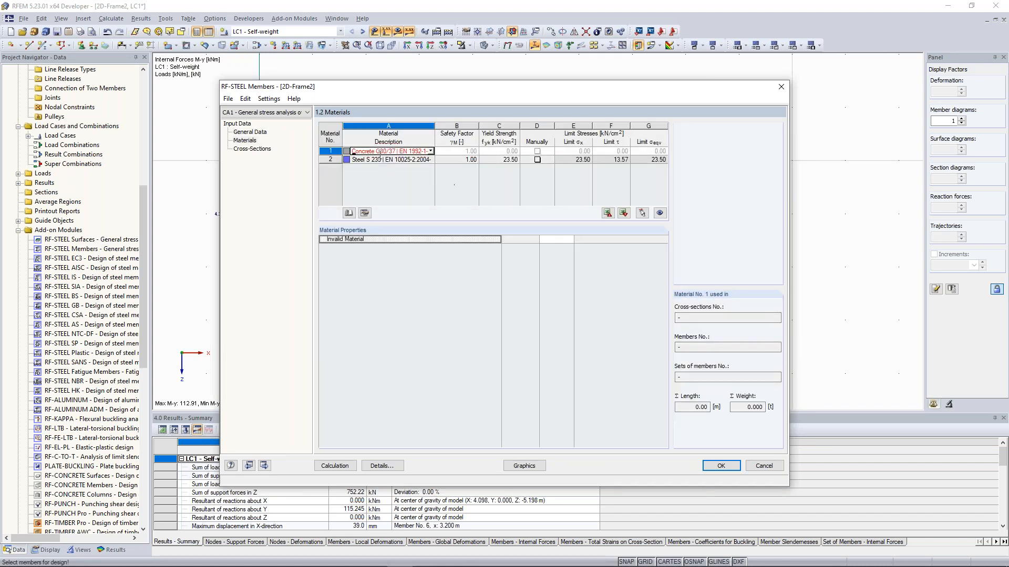
{"action": "left_click", "coordinate": [406, 160]}
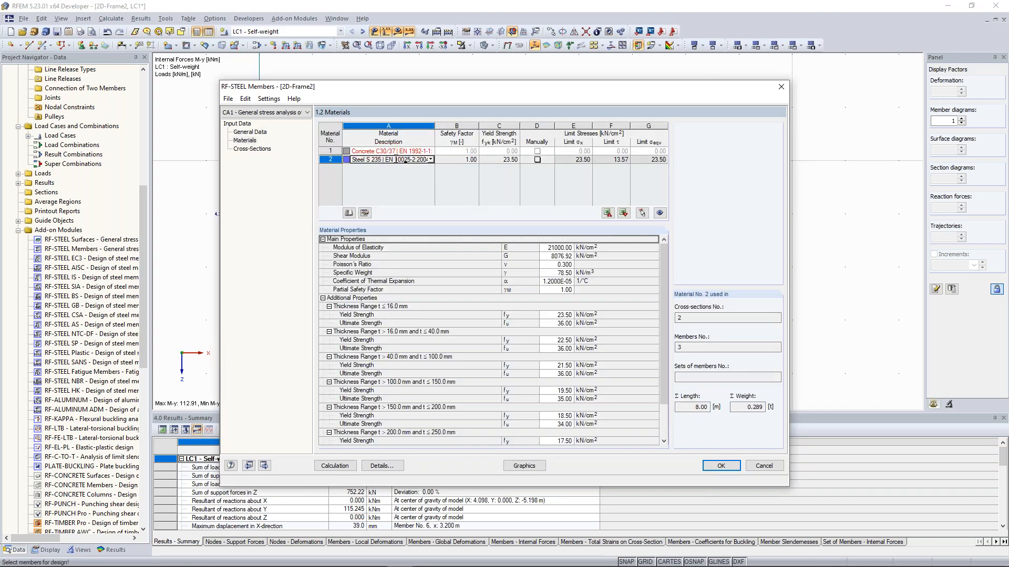
{"action": "left_click", "coordinate": [252, 149]}
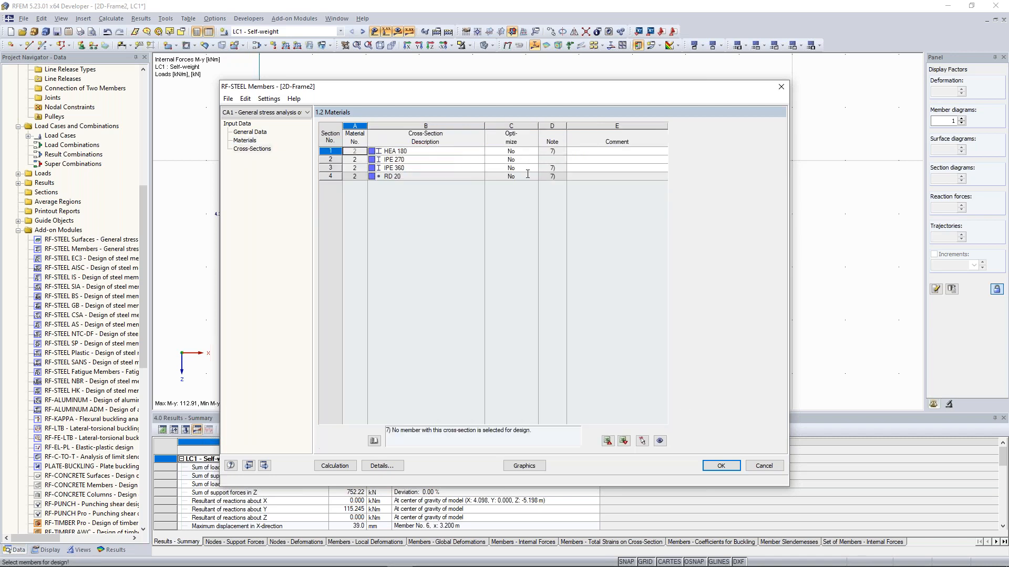
{"action": "left_click_drag", "start_coordinate": [442, 87], "coordinate": [418, 233]}
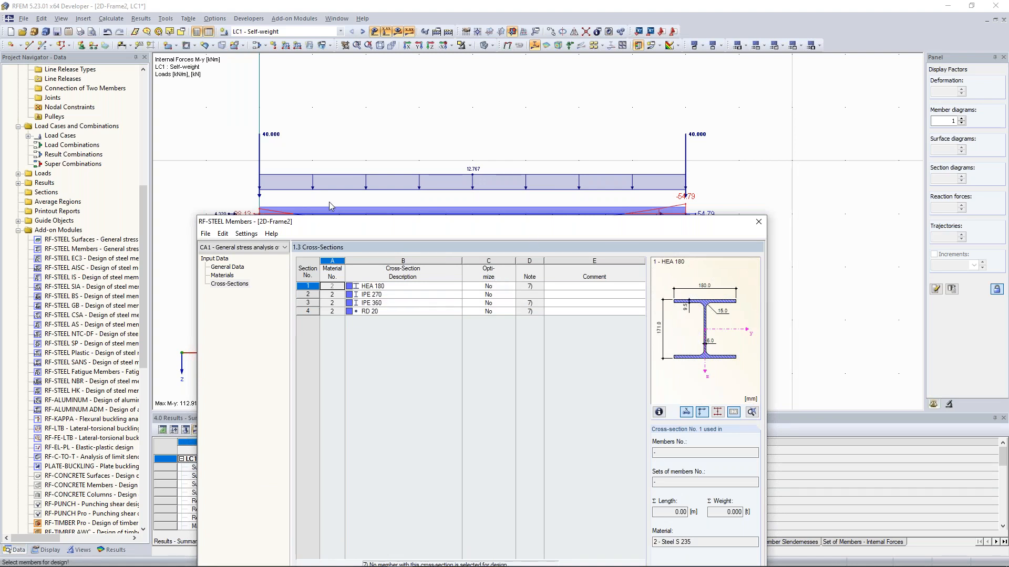
{"action": "left_click_drag", "start_coordinate": [329, 221], "coordinate": [322, 268]}
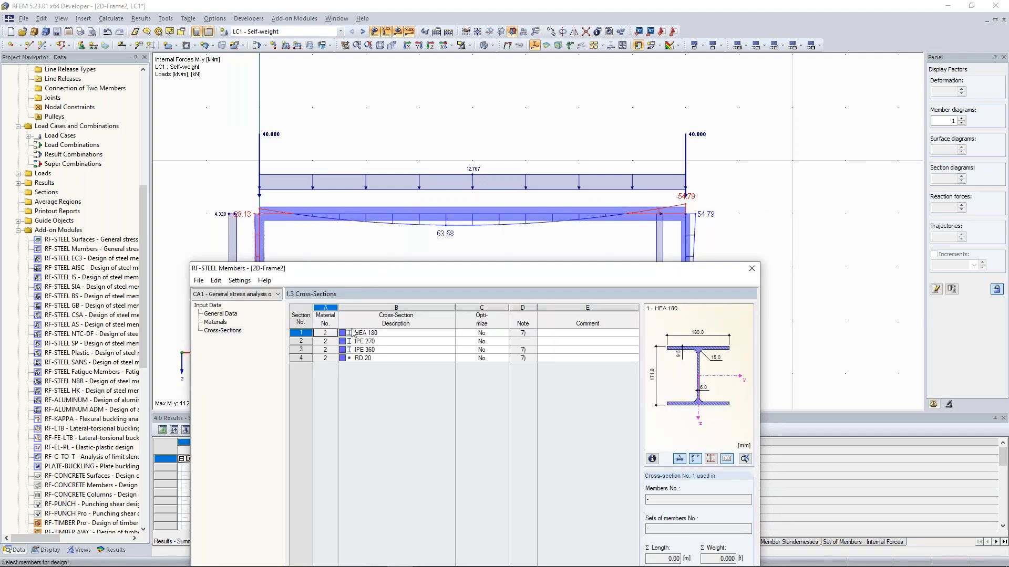
{"action": "left_click", "coordinate": [375, 341]}
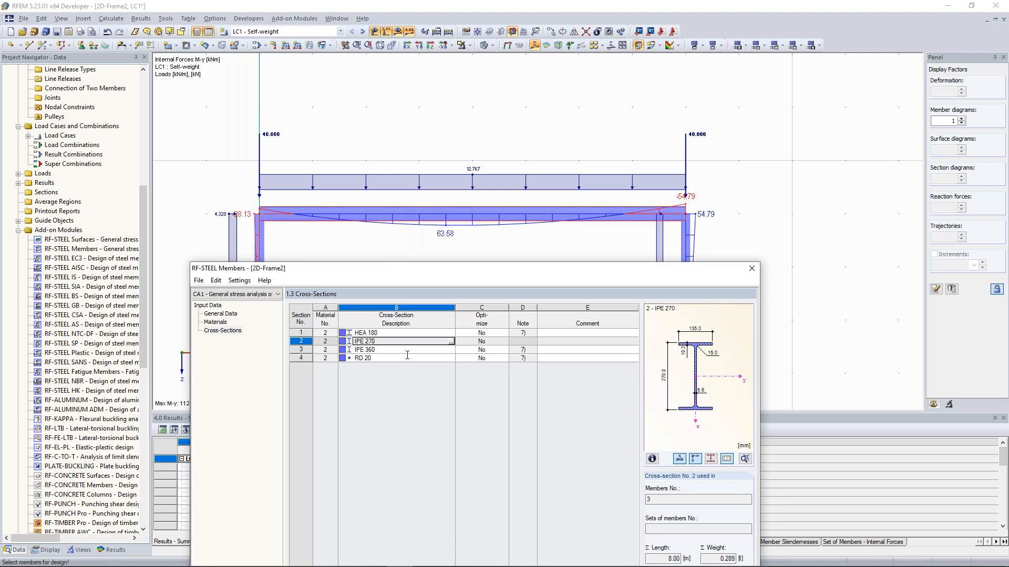
Step: Calculate the general stress analysis and check the stresses by cross-section for member 3
{"action": "left_click_drag", "start_coordinate": [435, 279], "coordinate": [432, 70]}
{"action": "left_click", "coordinate": [302, 439]}
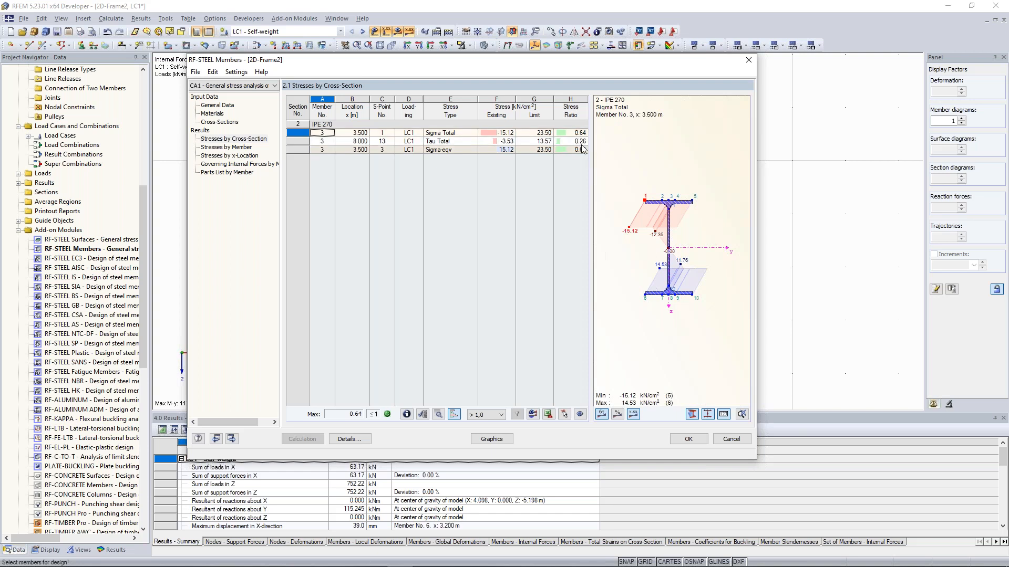
{"action": "left_click_drag", "start_coordinate": [573, 66], "coordinate": [580, 114]}
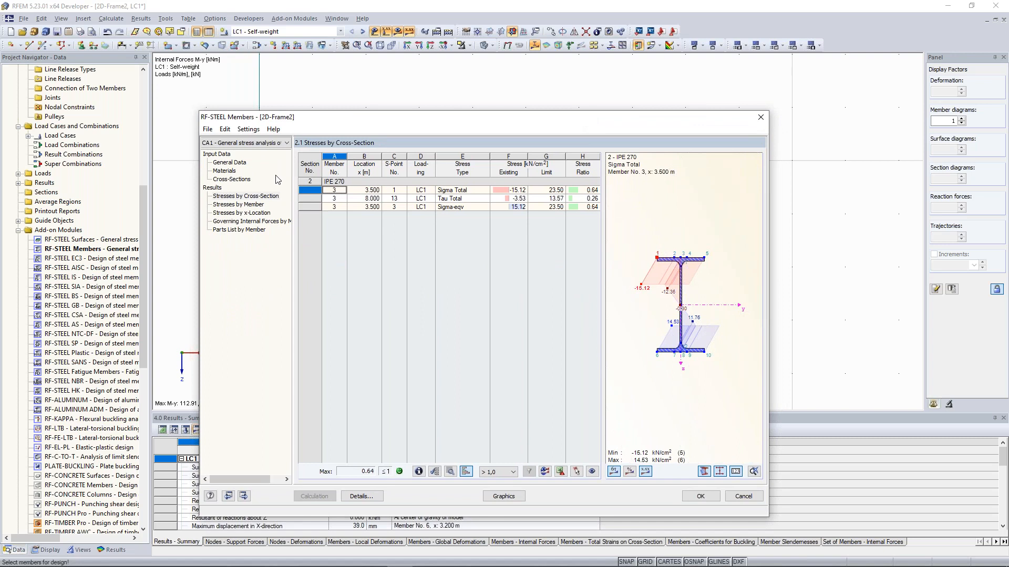
Step: Set the IPE 270 cross-section to be optimized from the current row and recalculate the stress analysis
{"action": "left_click", "coordinate": [277, 179]}
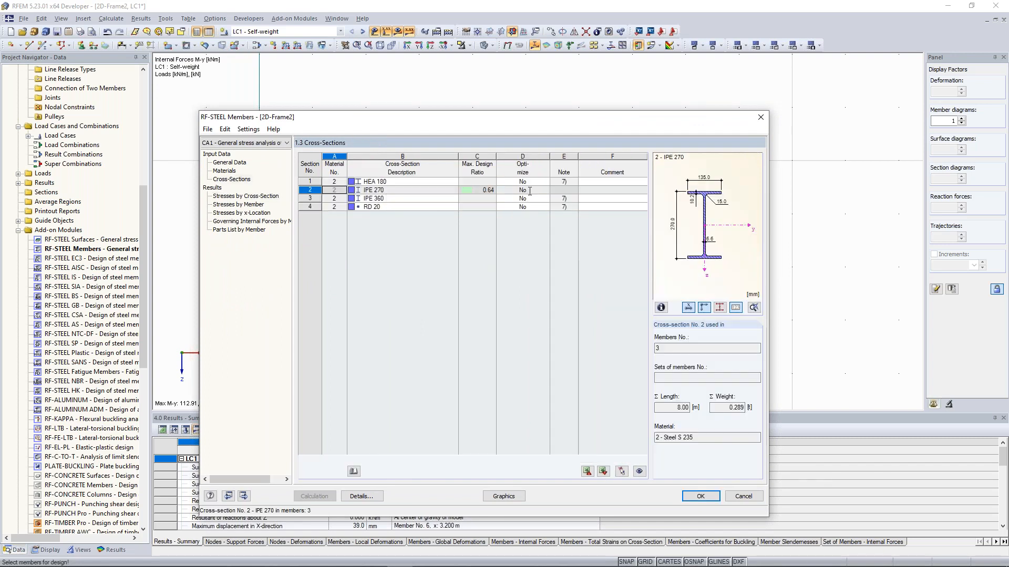
{"action": "left_click", "coordinate": [530, 190]}
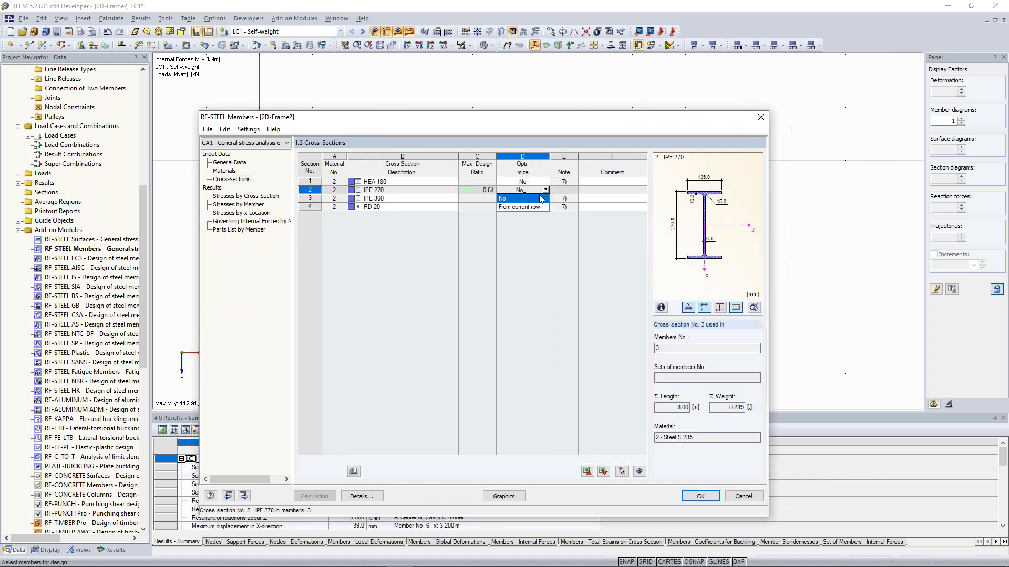
{"action": "left_click", "coordinate": [523, 207]}
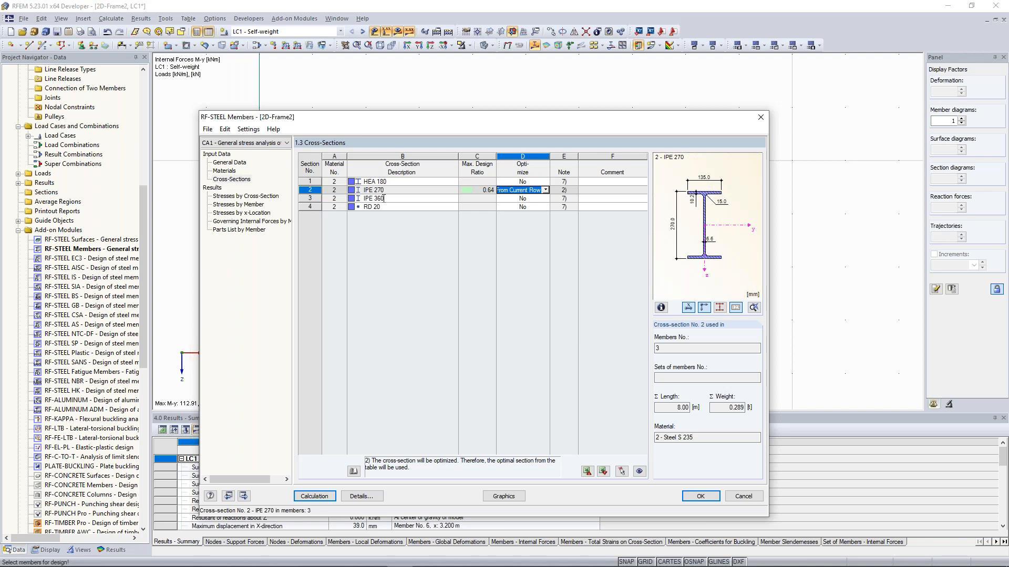
{"action": "left_click", "coordinate": [315, 496]}
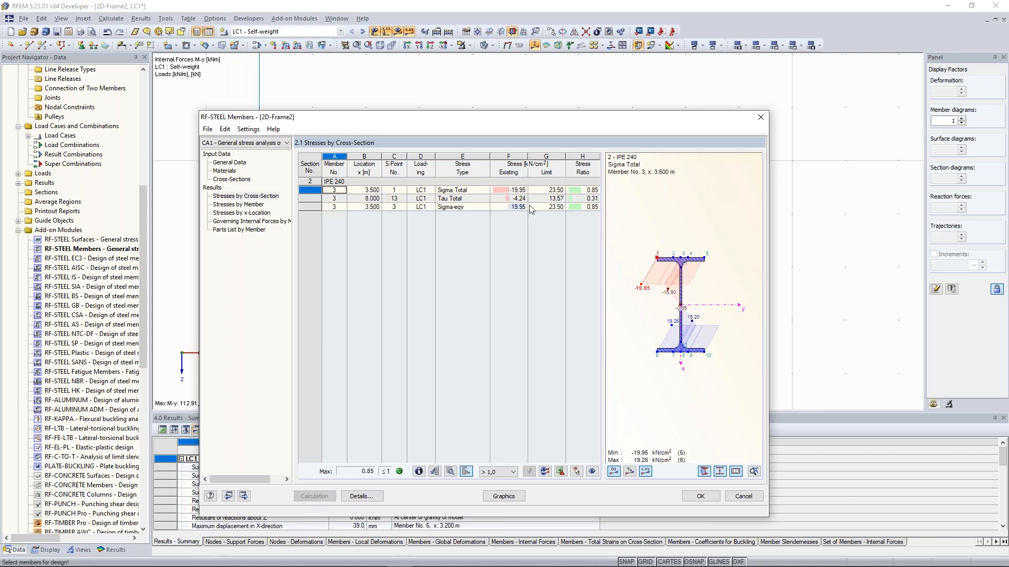
Step: Review the stresses and cross-section of the optimized beam, and close RF-STEEL Members
{"action": "left_click_drag", "start_coordinate": [536, 122], "coordinate": [537, 78]}
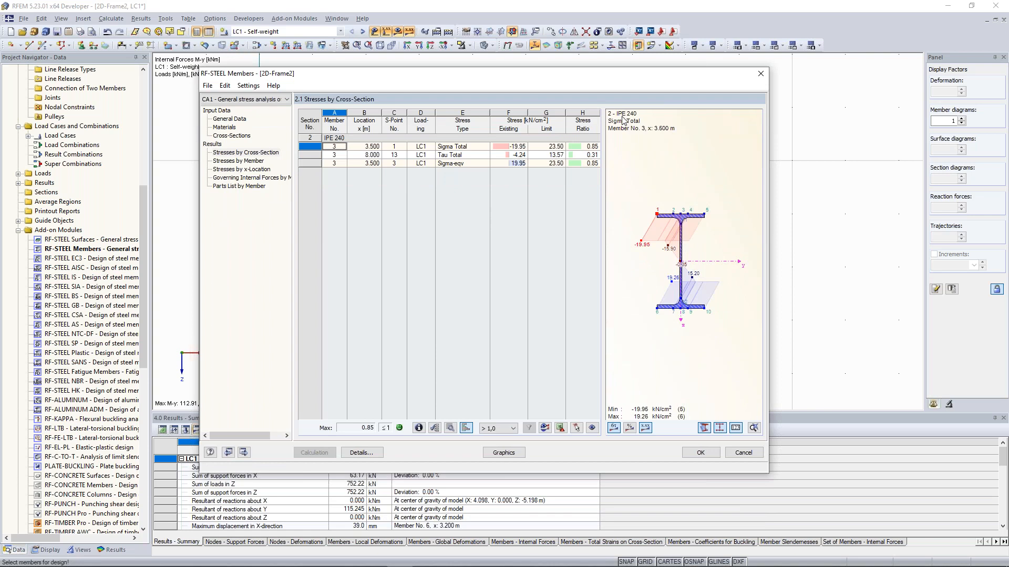
{"action": "left_click", "coordinate": [229, 136]}
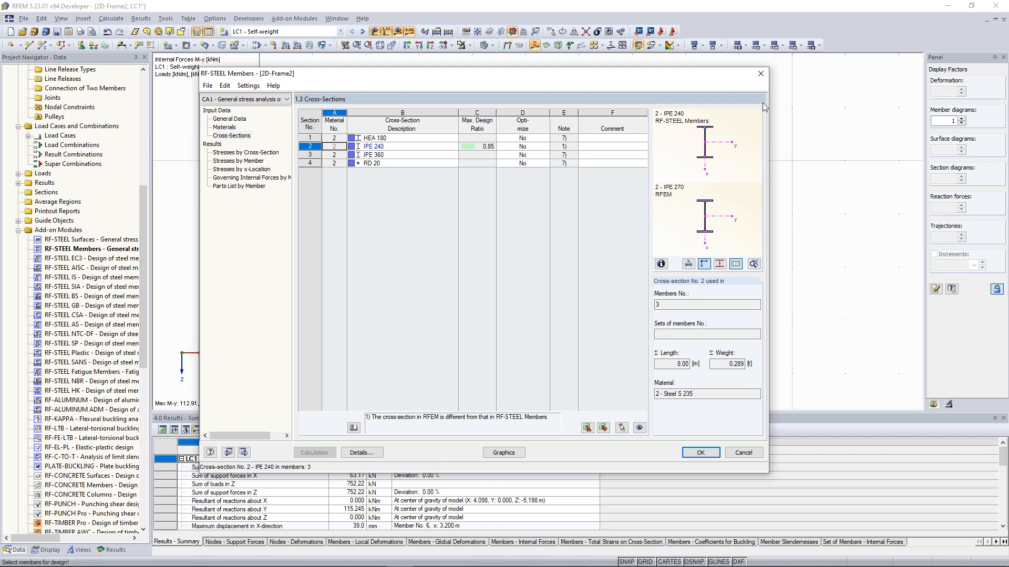
{"action": "left_click", "coordinate": [759, 74]}
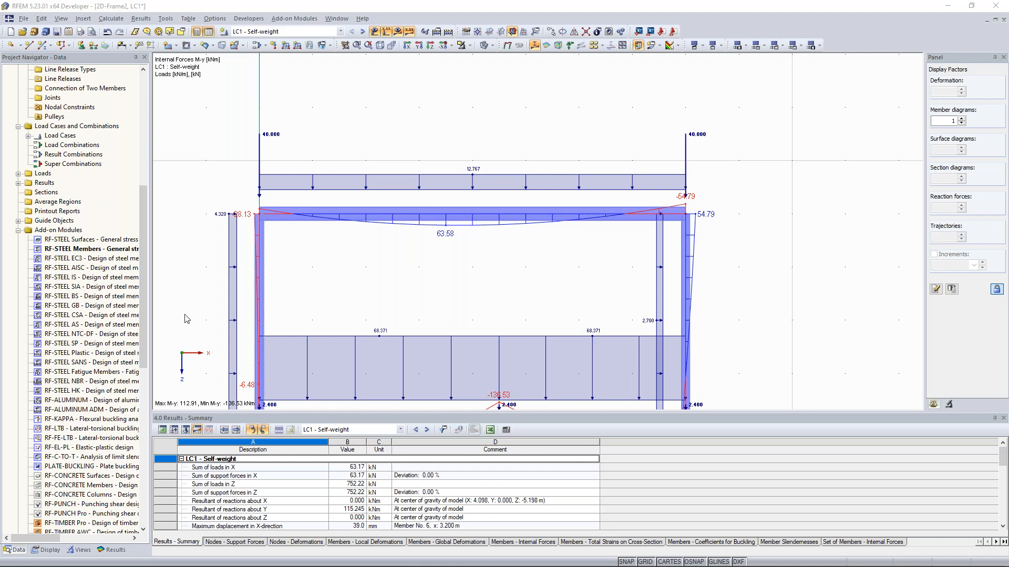
Step: Examine the Null member type in the settings of the middle lower column and close them without applying changes
{"action": "scroll", "coordinate": [624, 290], "scroll_direction": "down", "scroll_amount": 2}
{"action": "middle_click_drag", "start_coordinate": [521, 287], "coordinate": [532, 170]}
{"action": "scroll", "coordinate": [532, 170], "scroll_direction": "down", "scroll_amount": 2}
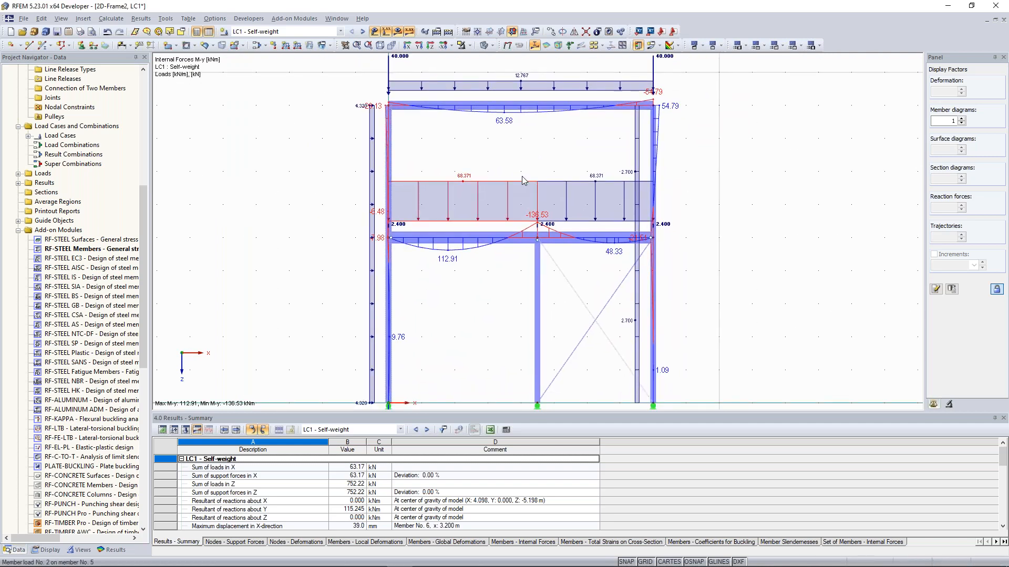
{"action": "double_click", "coordinate": [537, 299]}
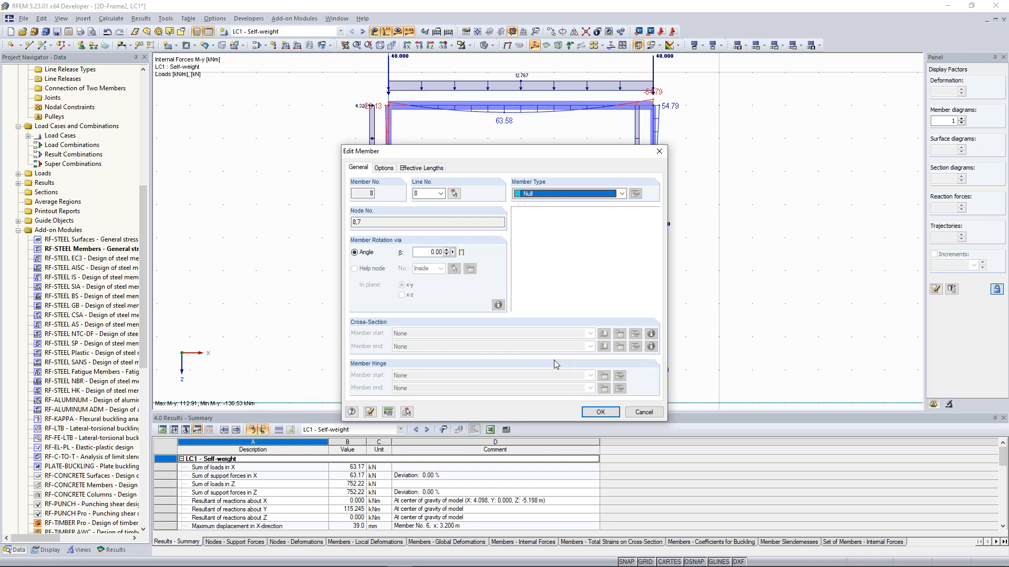
{"action": "left_click_drag", "start_coordinate": [504, 156], "coordinate": [185, 83]}
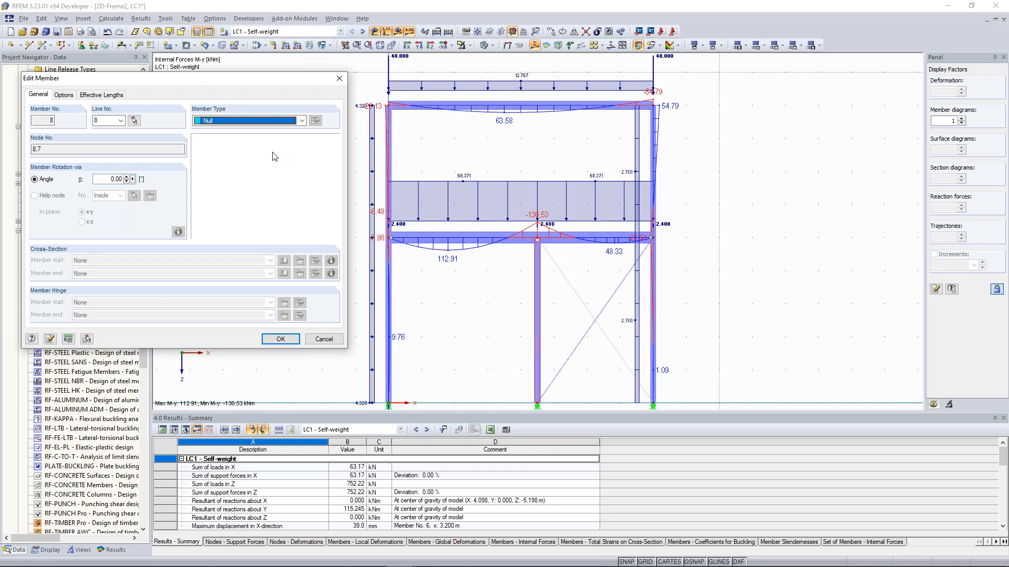
{"action": "left_click", "coordinate": [340, 79]}
Step: Draw a new Null member between the bases of the middle column and the outer column on the unbraced side
{"action": "scroll", "coordinate": [585, 297], "scroll_direction": "down", "scroll_amount": 2}
{"action": "middle_click_drag", "start_coordinate": [699, 313], "coordinate": [627, 210]}
{"action": "scroll", "coordinate": [500, 297], "scroll_direction": "up", "scroll_amount": 1}
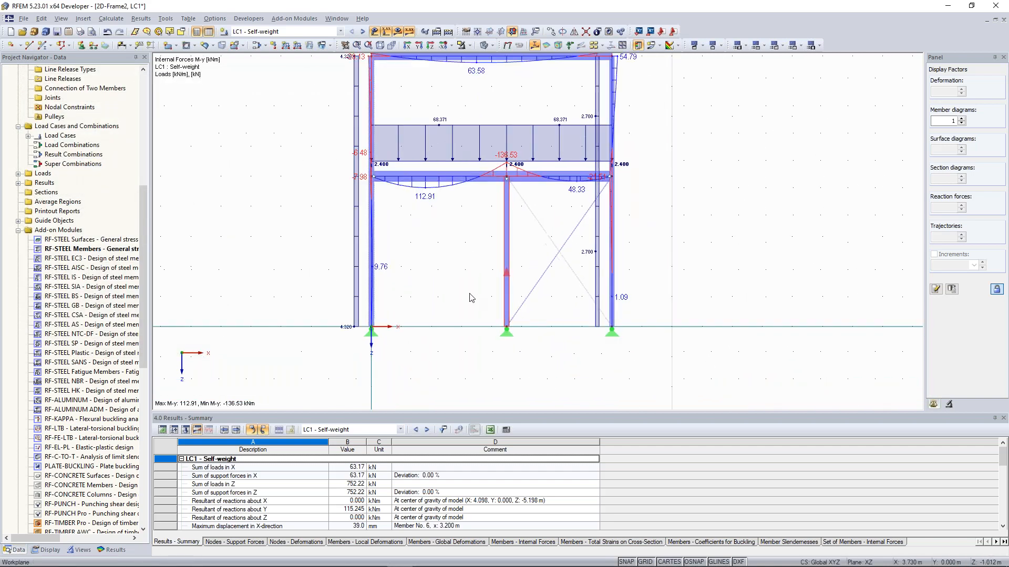
{"action": "left_click", "coordinate": [43, 46]}
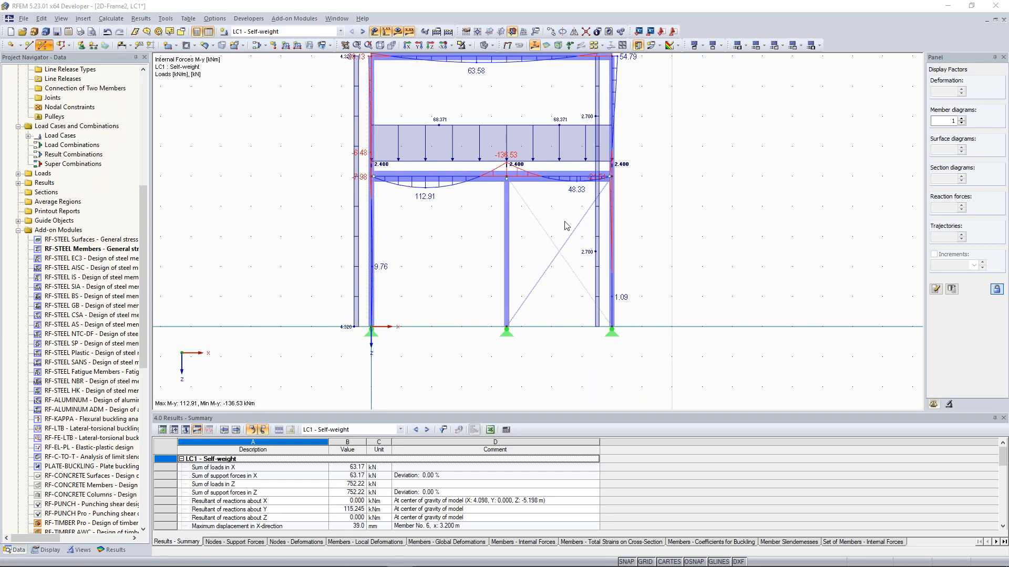
{"action": "left_click", "coordinate": [599, 196]}
{"action": "left_click", "coordinate": [541, 363]}
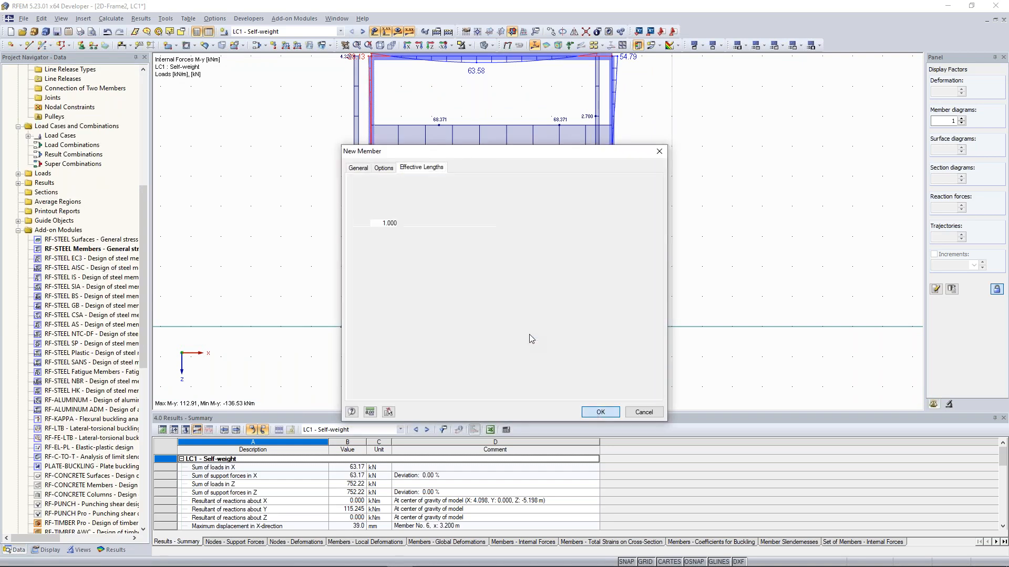
{"action": "key", "text": "Return"}
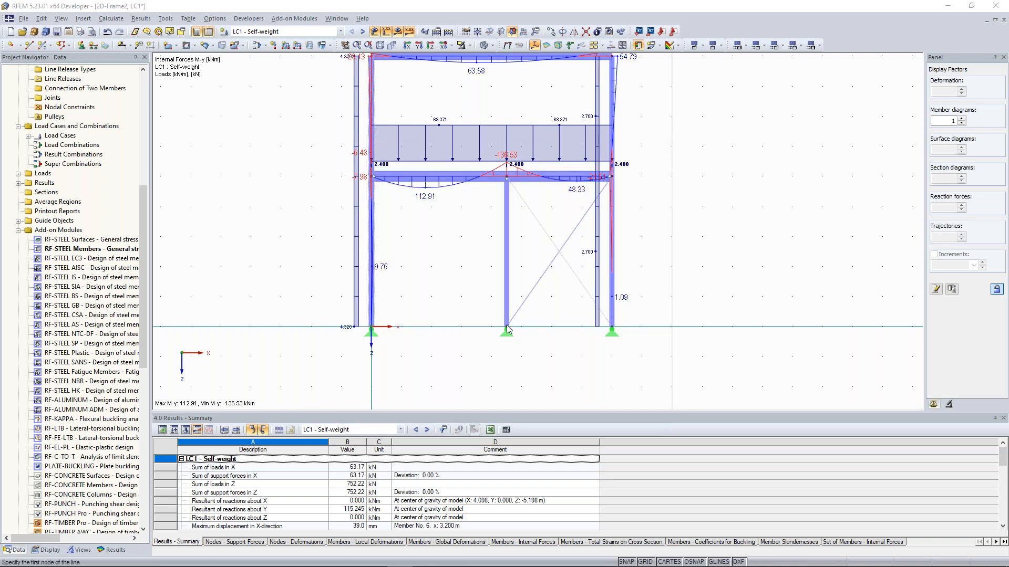
{"action": "left_click", "coordinate": [507, 326]}
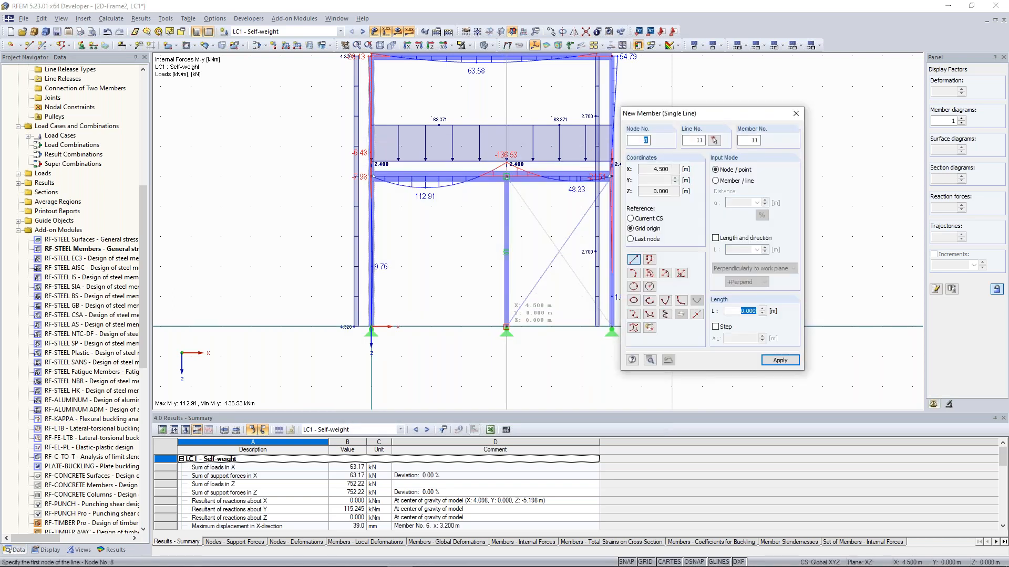
{"action": "left_click", "coordinate": [371, 327]}
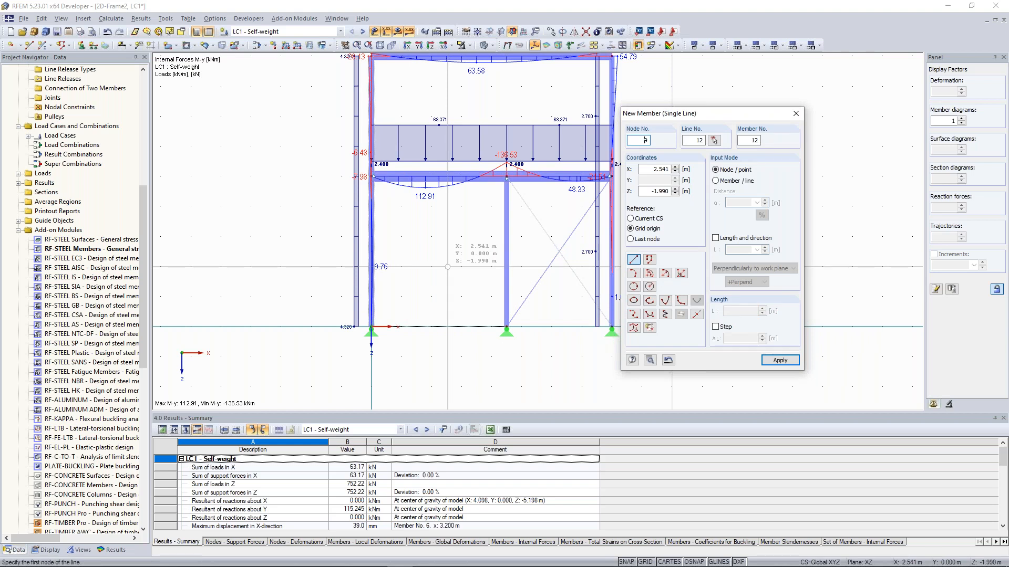
{"action": "key", "text": "Escape"}
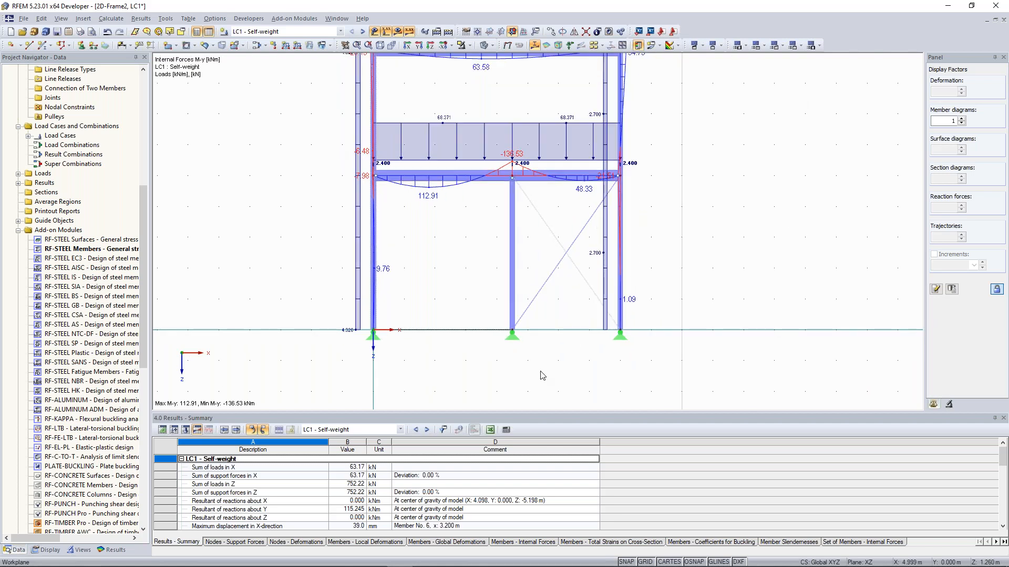
{"action": "left_click", "coordinate": [529, 335]}
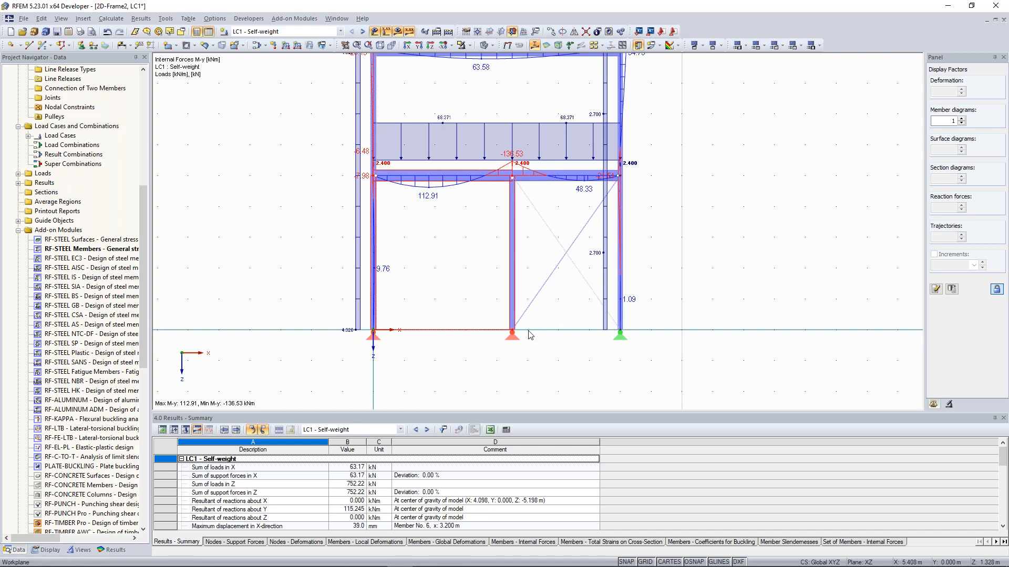
{"action": "left_click", "coordinate": [460, 296]}
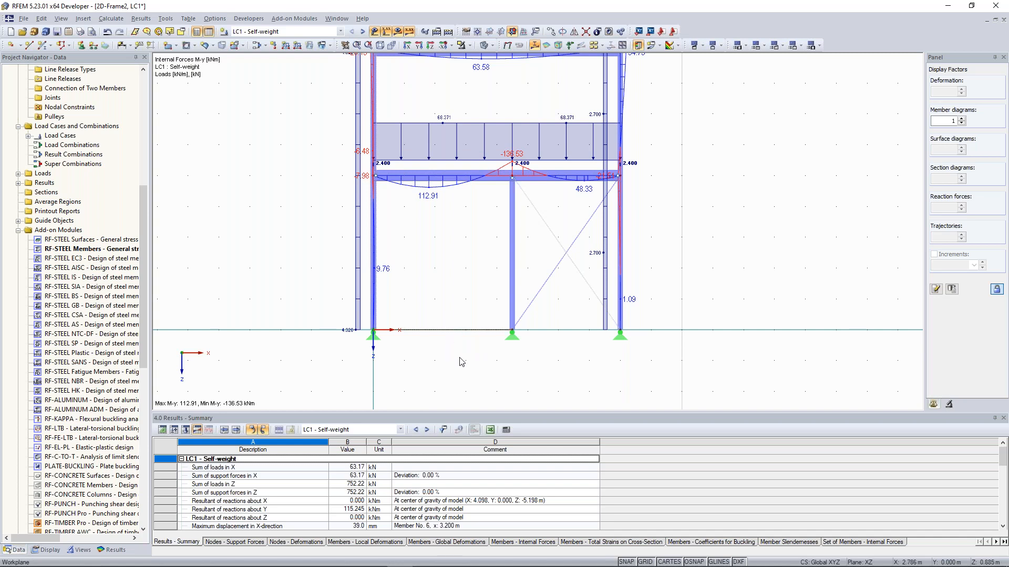
{"action": "scroll", "coordinate": [462, 362], "scroll_direction": "up", "scroll_amount": 1}
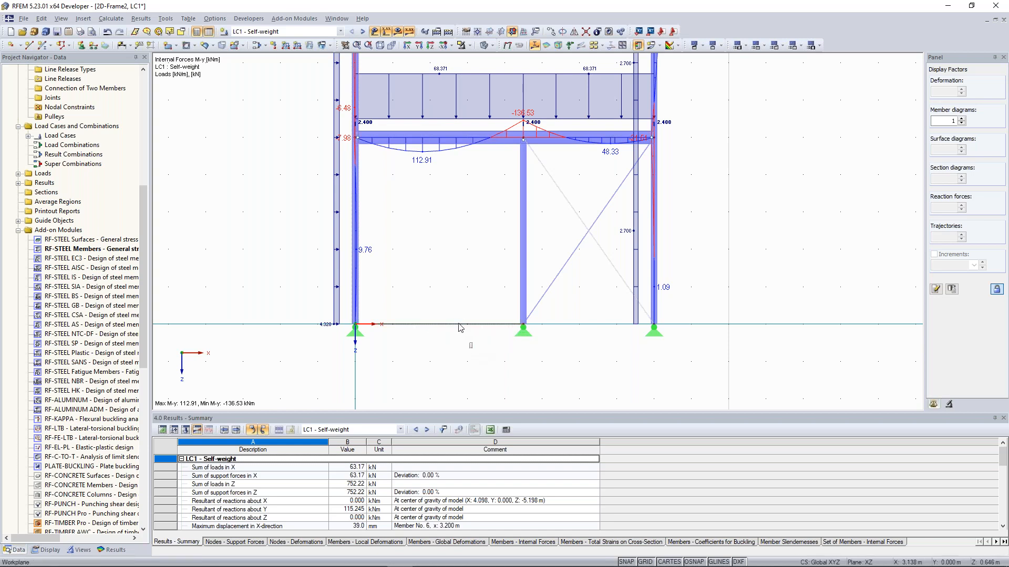
{"action": "scroll", "coordinate": [444, 302], "scroll_direction": "down", "scroll_amount": 1}
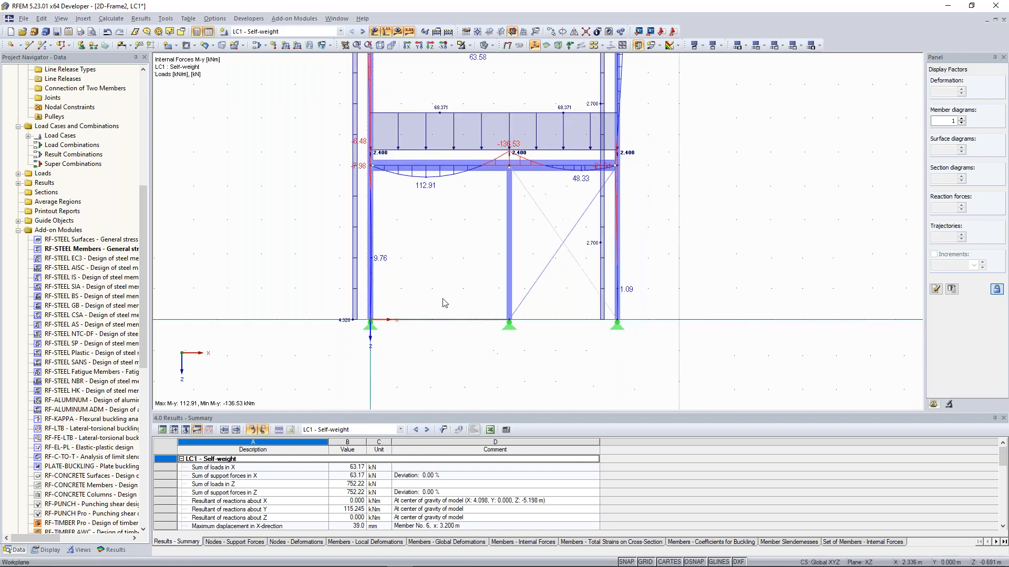
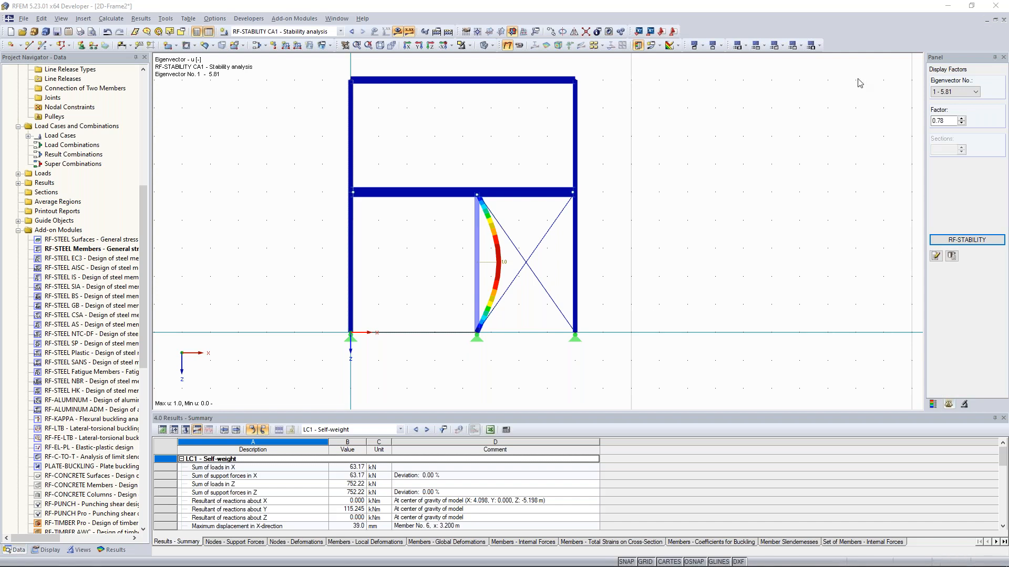
Step: Display eigenvector 2 of the RF-STABILITY analysis and examine the sway buckling shape of the frame
{"action": "left_click", "coordinate": [953, 93]}
{"action": "left_click", "coordinate": [951, 107]}
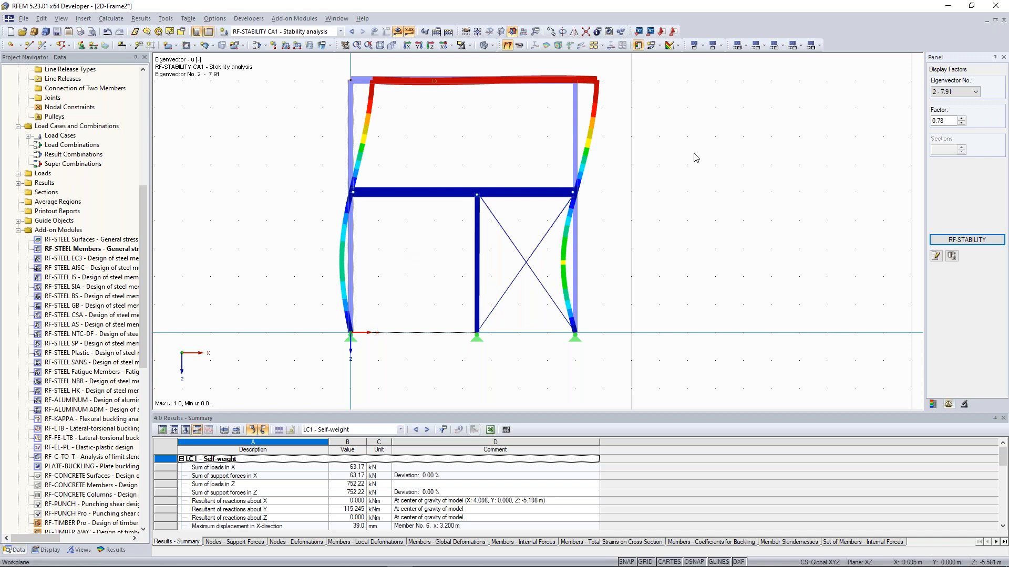
{"action": "middle_click_drag", "start_coordinate": [833, 131], "coordinate": [839, 130]}
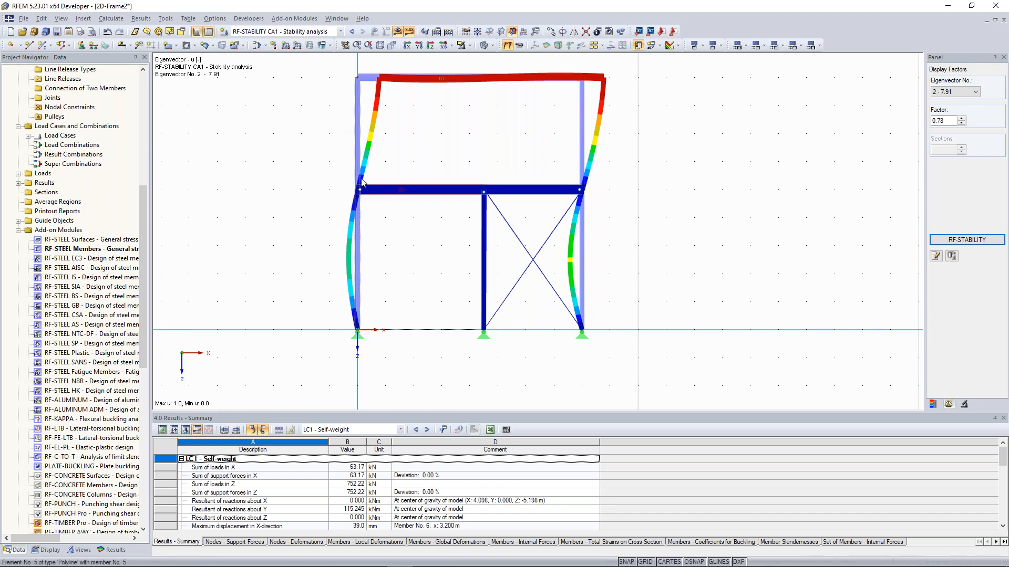
{"action": "middle_click_drag", "start_coordinate": [325, 159], "coordinate": [329, 176]}
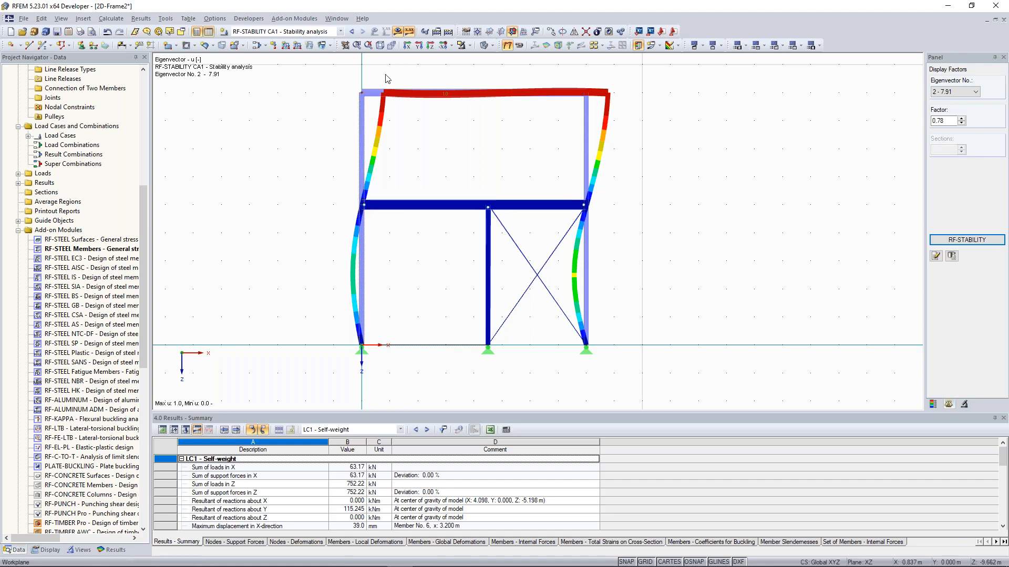
{"action": "middle_click_drag", "start_coordinate": [385, 83], "coordinate": [386, 100]}
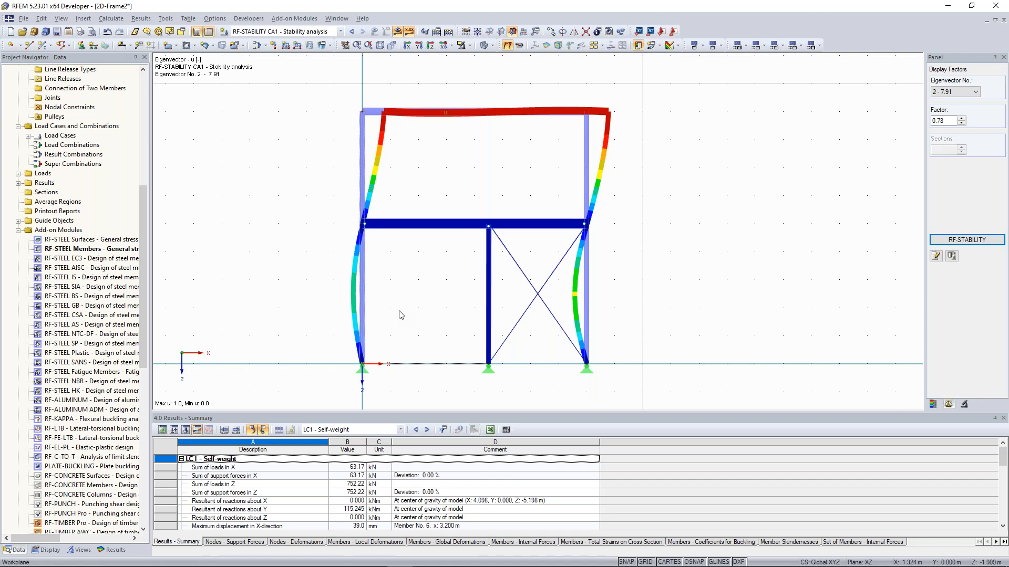
{"action": "scroll", "coordinate": [380, 171], "scroll_direction": "down", "scroll_amount": 1}
{"action": "scroll", "coordinate": [385, 156], "scroll_direction": "up", "scroll_amount": 1}
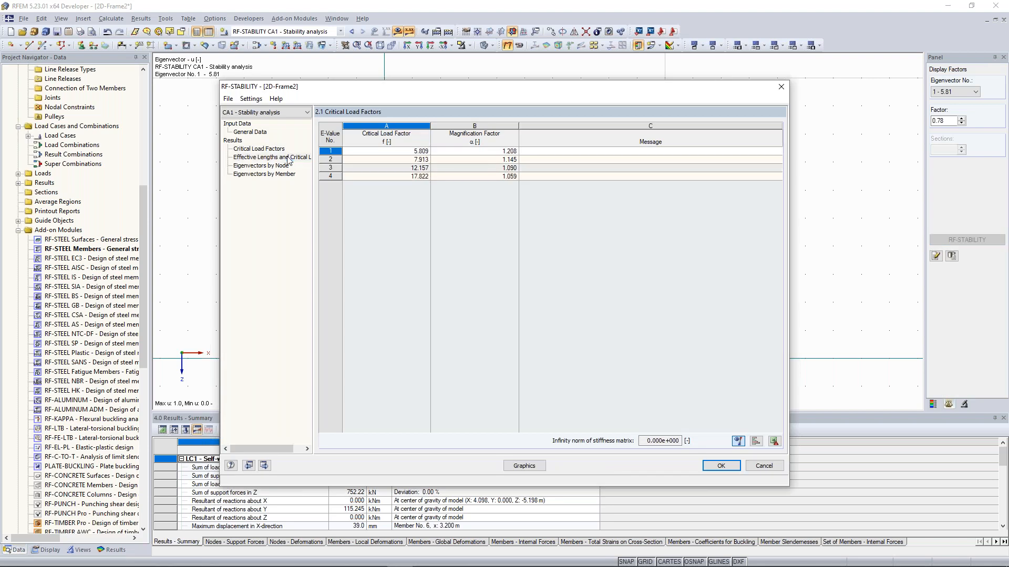
Step: Review the members' effective lengths and critical loads in the RF-STABILITY results and close the module
{"action": "left_click", "coordinate": [288, 158]}
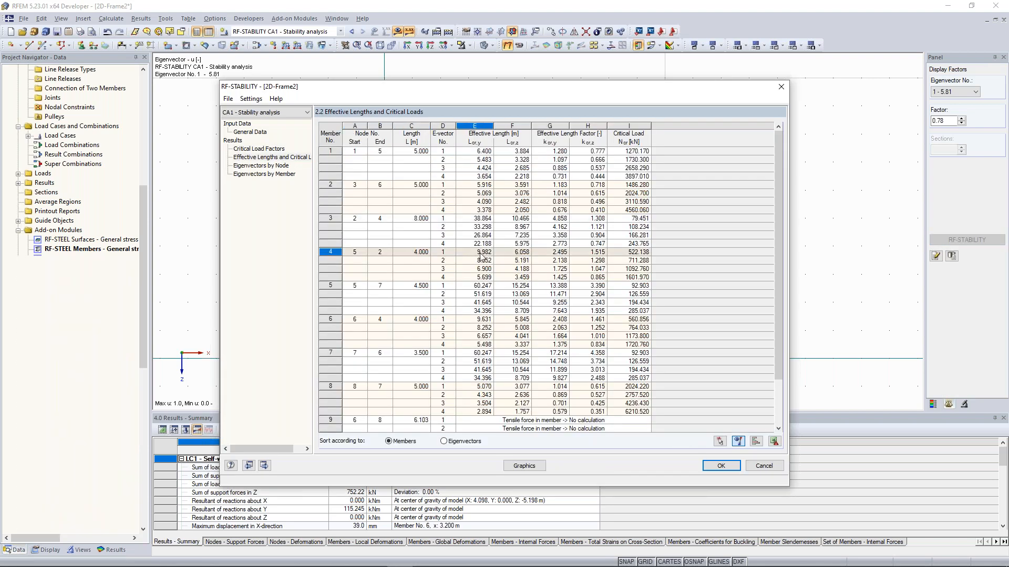
{"action": "left_click_drag", "start_coordinate": [498, 88], "coordinate": [304, 193]}
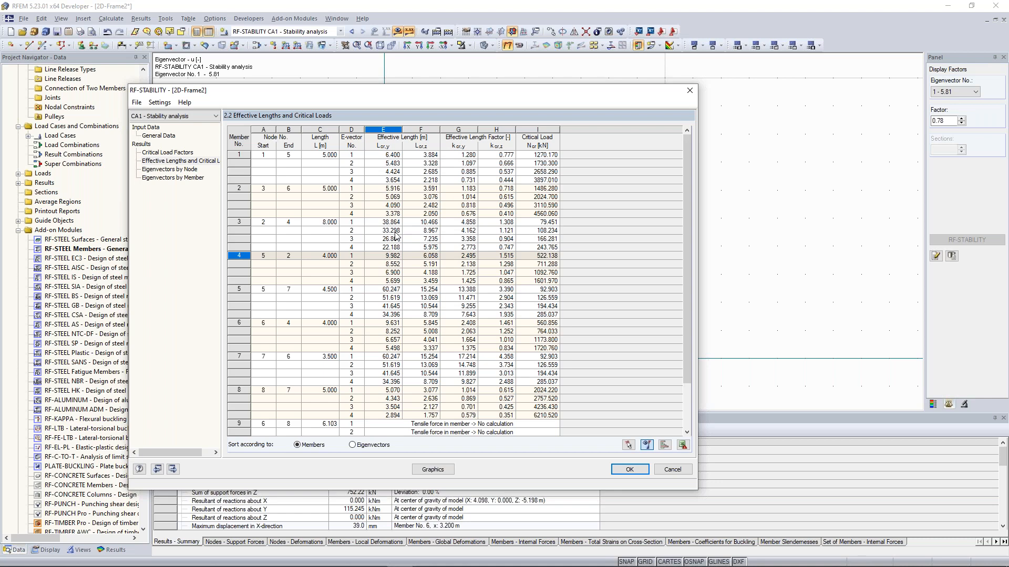
{"action": "left_click_drag", "start_coordinate": [415, 97], "coordinate": [484, 117]}
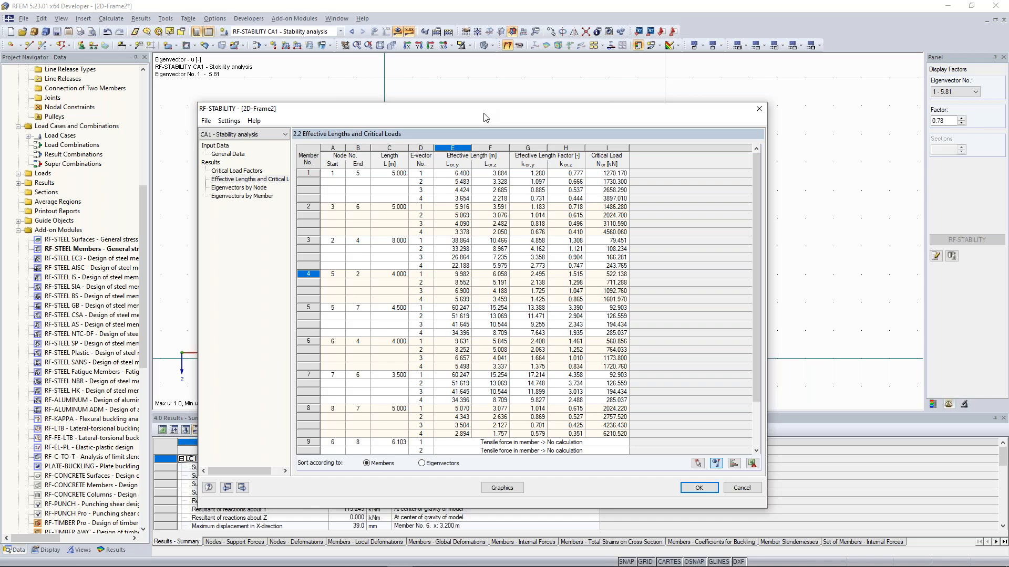
{"action": "key", "text": "Escape"}
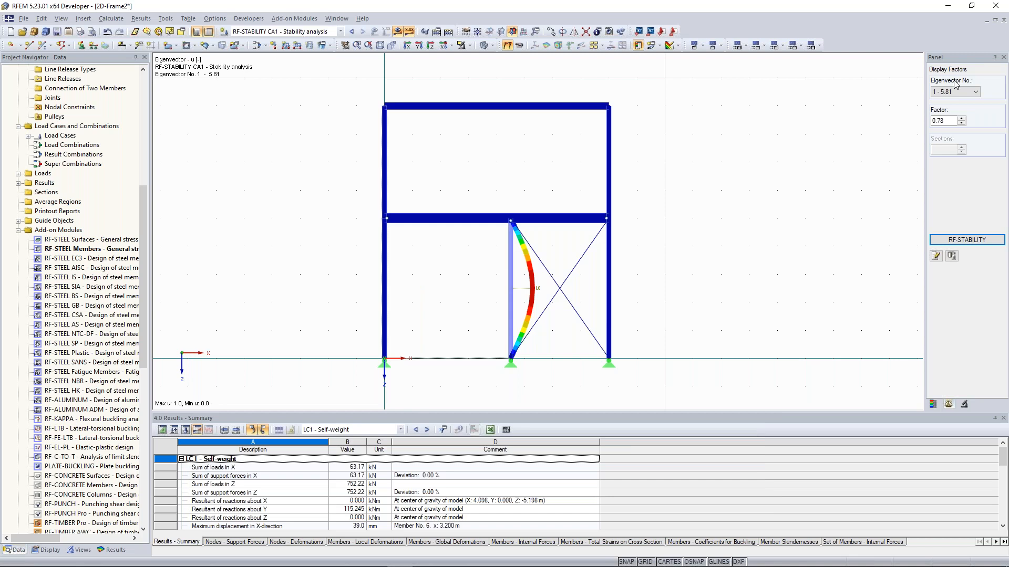
Step: Display eigenvector 2 and check member 4's effective lengths for that mode in the RF-STABILITY results
{"action": "key", "text": "Down"}
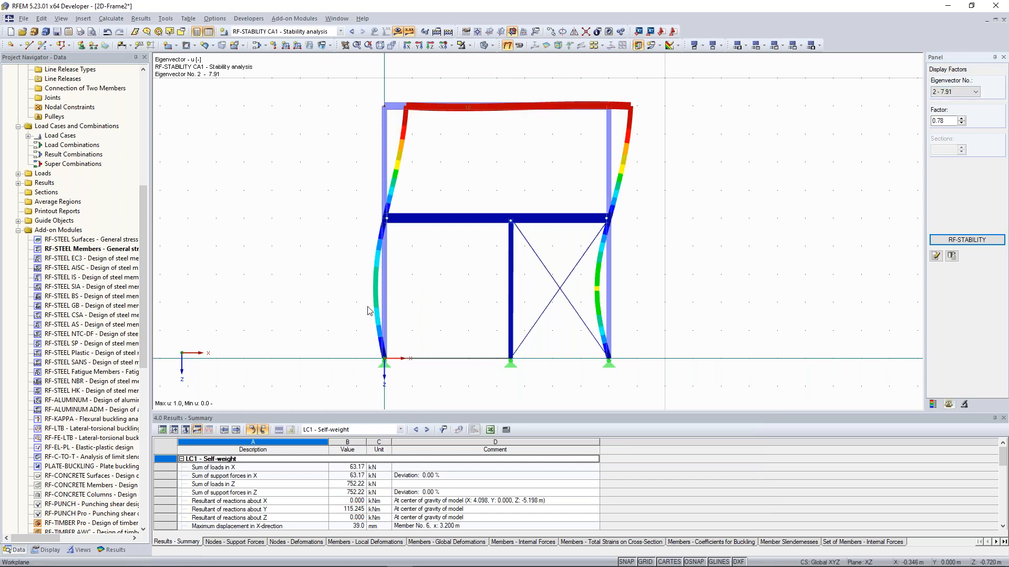
{"action": "left_click", "coordinate": [990, 240]}
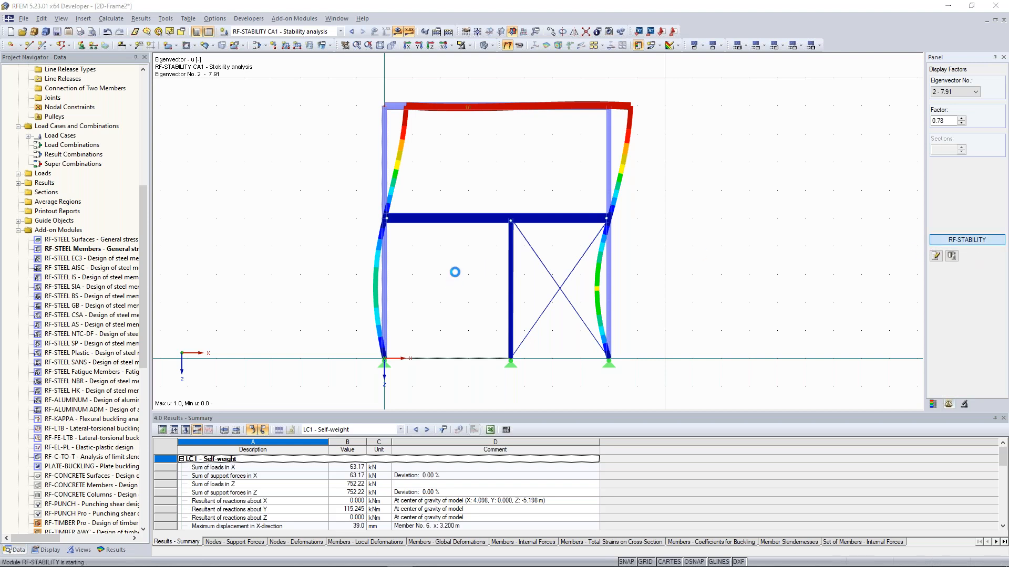
{"action": "left_click", "coordinate": [335, 253]}
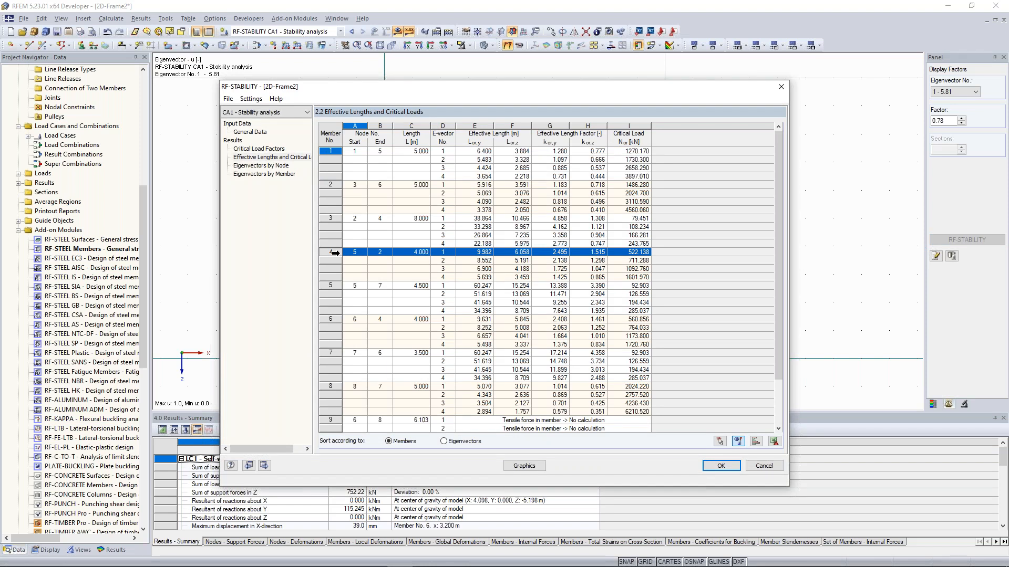
{"action": "left_click", "coordinate": [444, 261]}
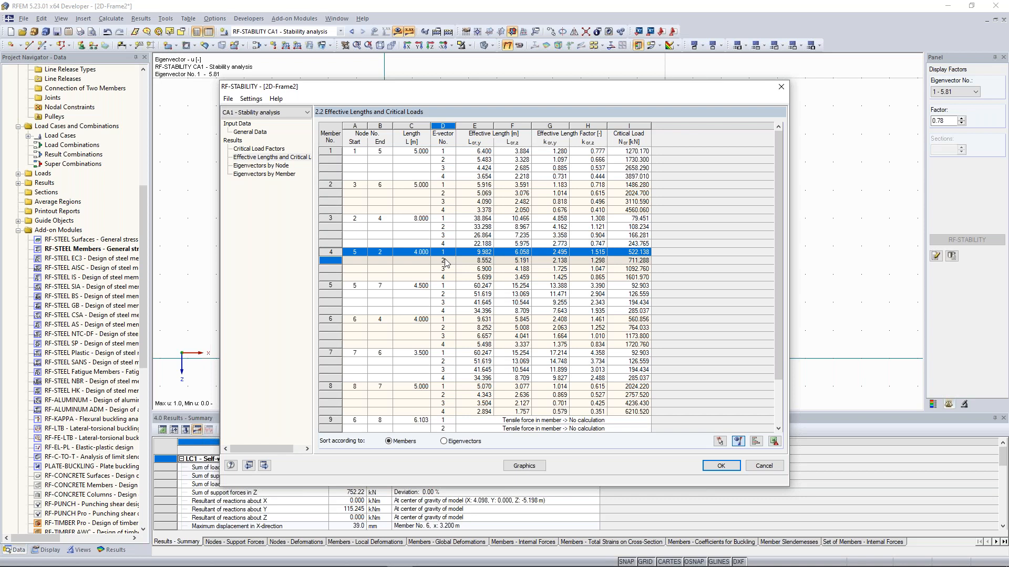
{"action": "left_click", "coordinate": [445, 261]}
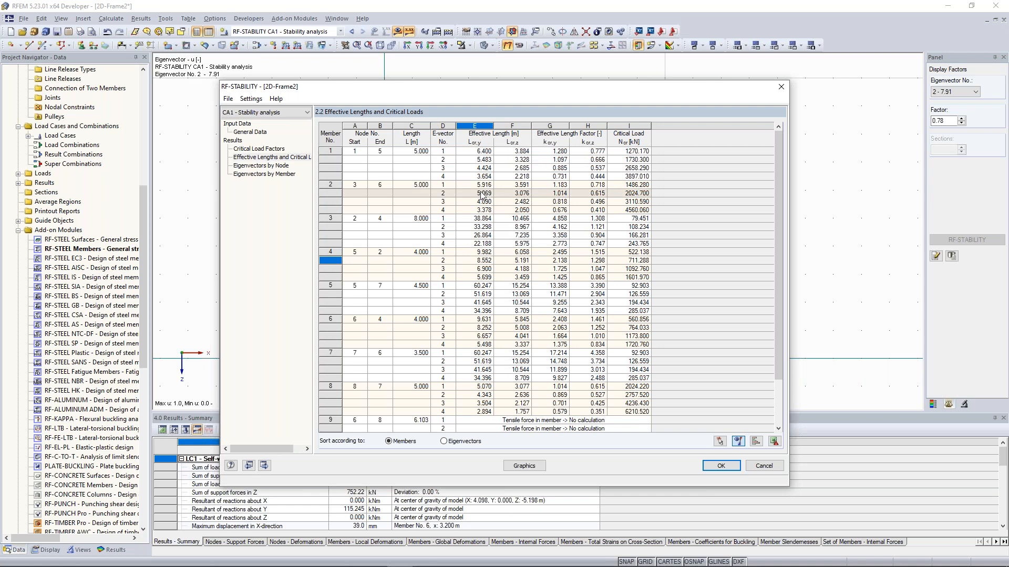
{"action": "left_click", "coordinate": [478, 252]}
{"action": "left_click", "coordinate": [479, 261]}
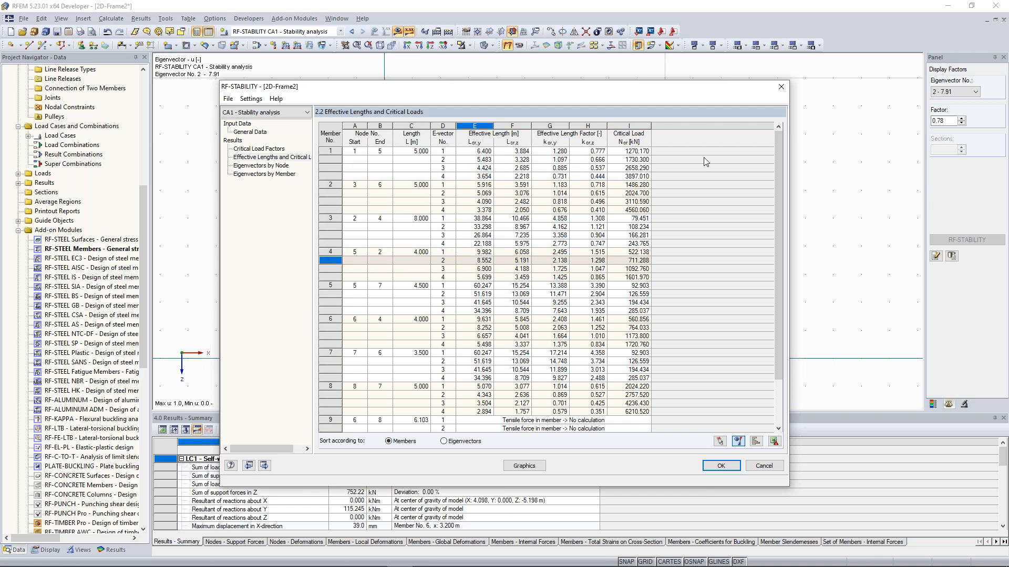
{"action": "left_click", "coordinate": [785, 91]}
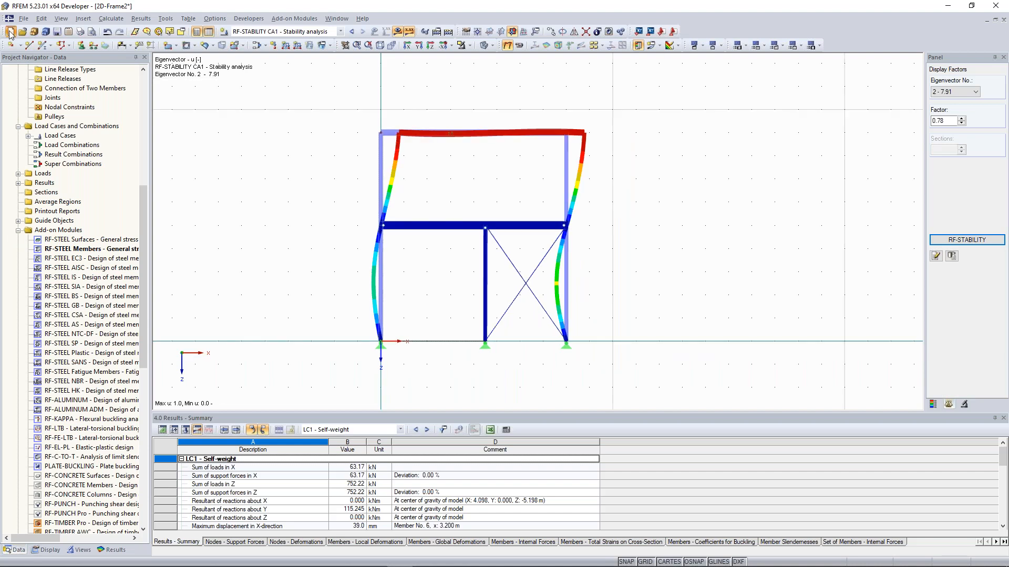
Step: Set up a new 3D model named Concrete_Model in the Examples project
{"action": "left_click", "coordinate": [10, 32]}
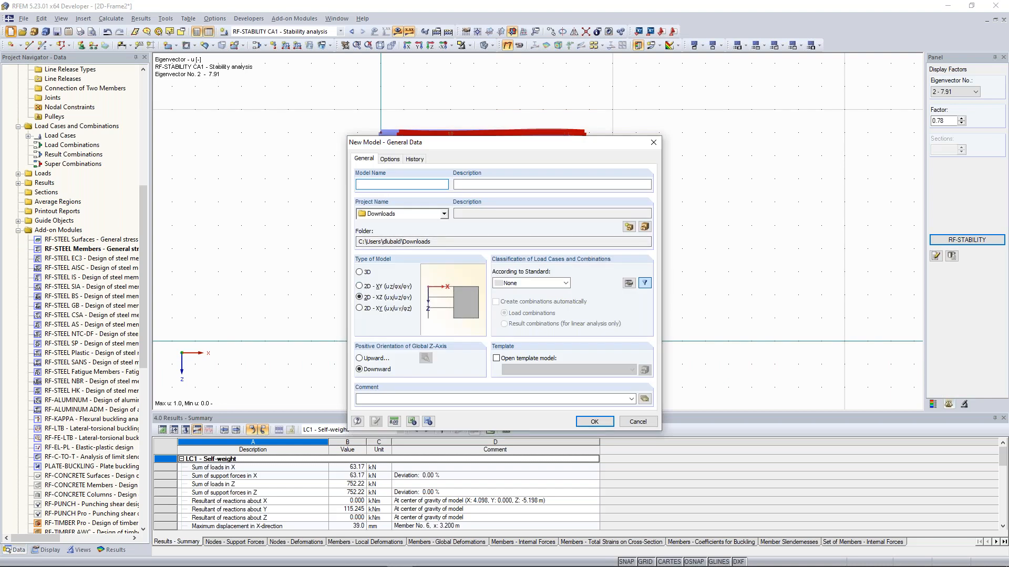
{"action": "type", "text": "Concrete_Model"}
{"action": "left_click", "coordinate": [360, 272]}
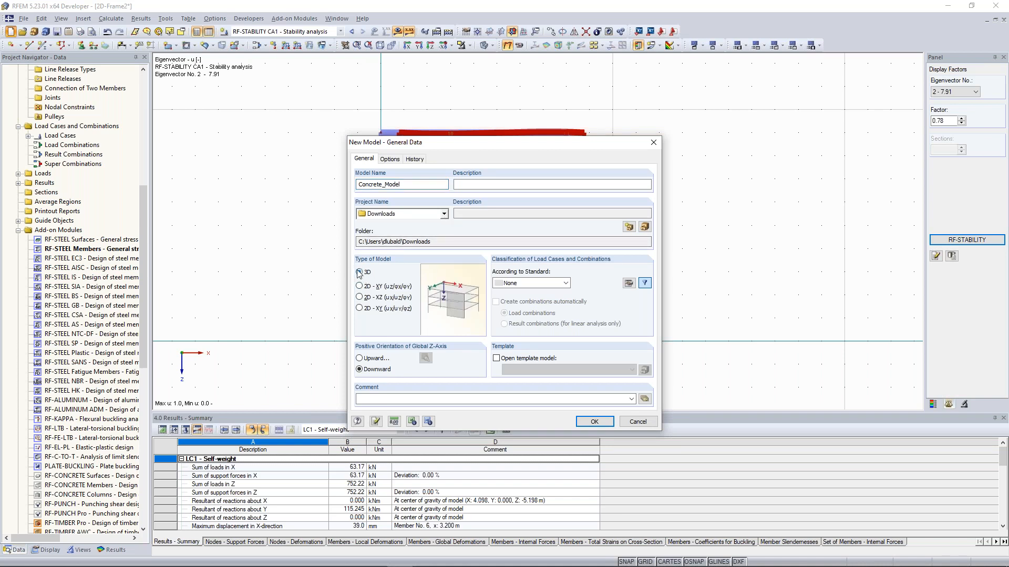
{"action": "left_click", "coordinate": [426, 215]}
{"action": "left_click", "coordinate": [391, 226]}
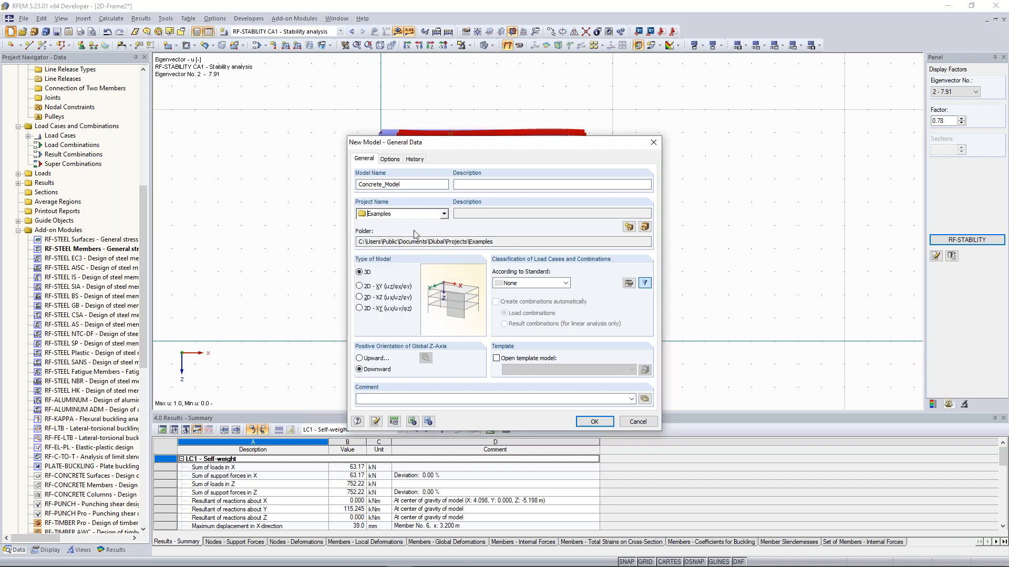
{"action": "left_click_drag", "start_coordinate": [497, 242], "coordinate": [361, 238]}
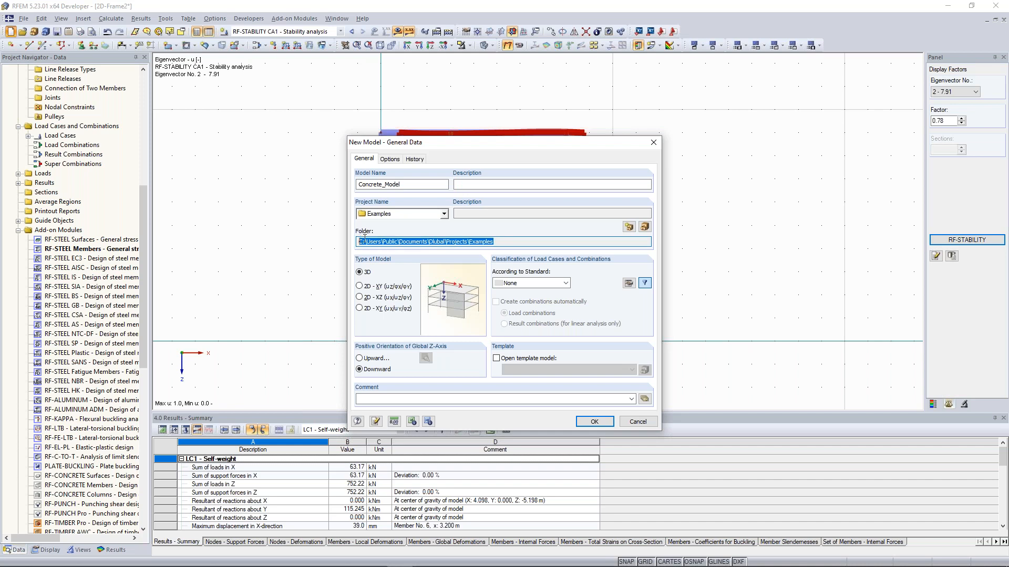
{"action": "left_click", "coordinate": [393, 240]}
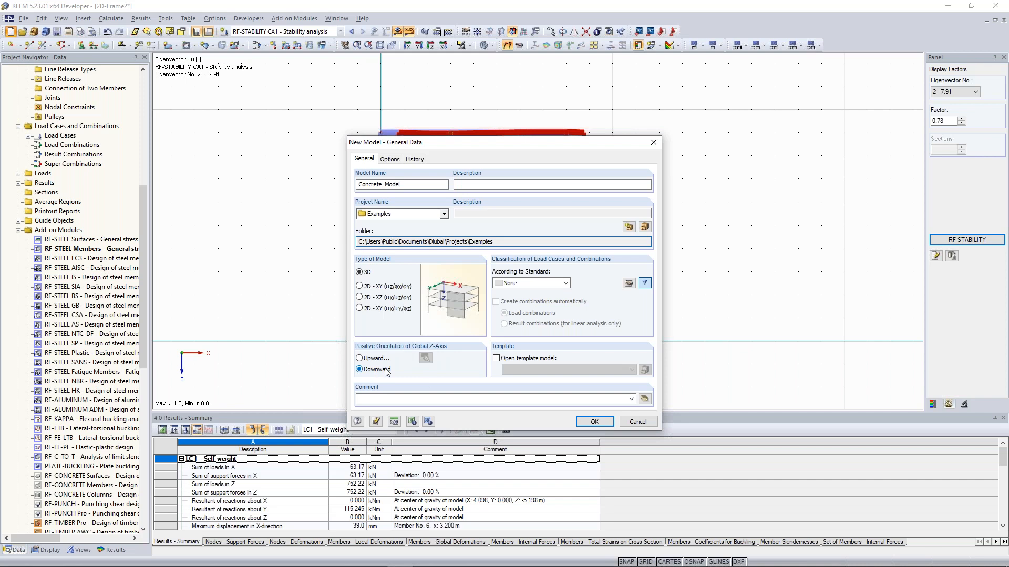
Step: Classify the new 3D model's load cases by EN 1990 with the CEN annex, enable automatic load combinations and create the model
{"action": "left_click", "coordinate": [566, 284]}
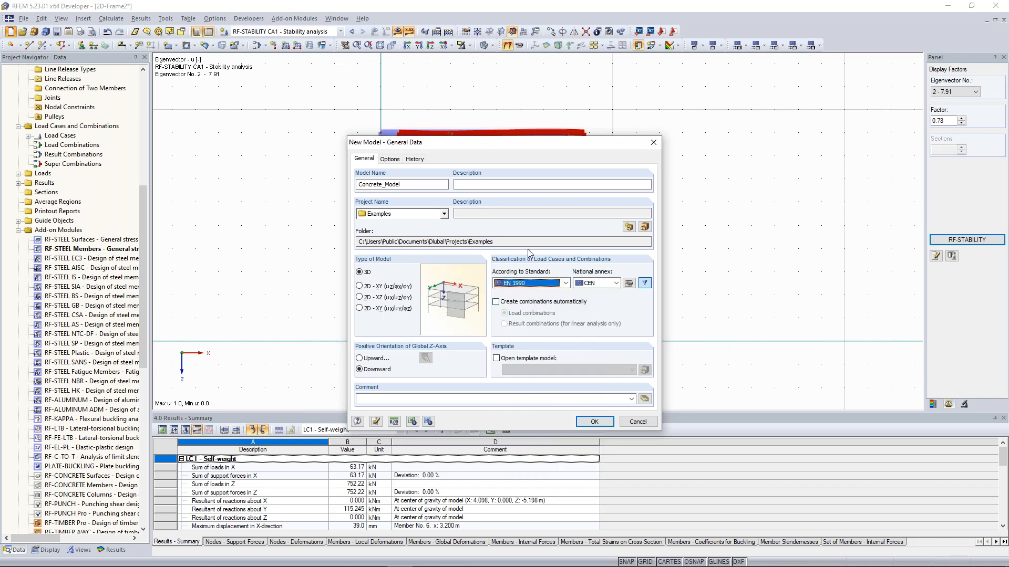
{"action": "left_click", "coordinate": [617, 284]}
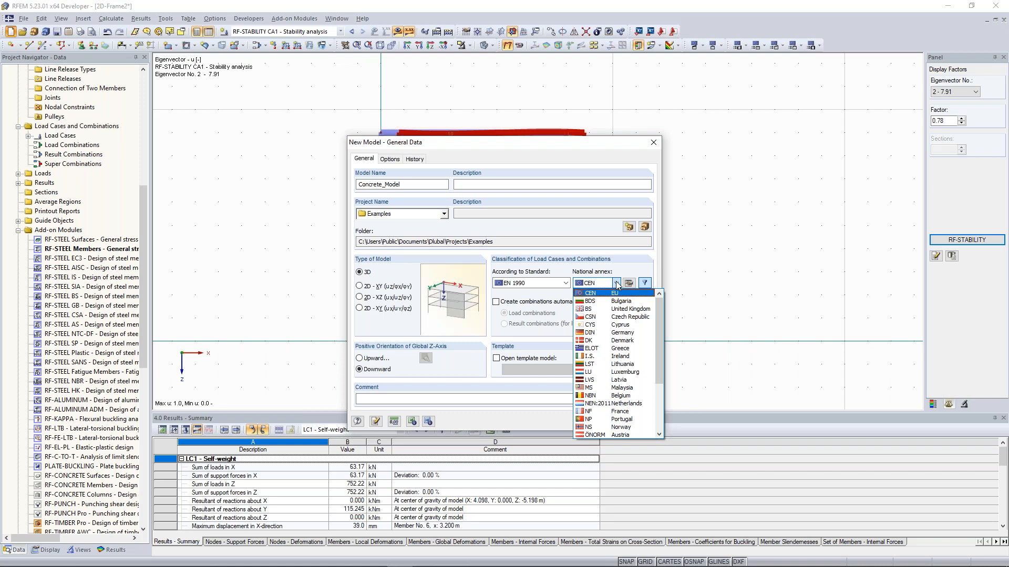
{"action": "left_click", "coordinate": [616, 293]}
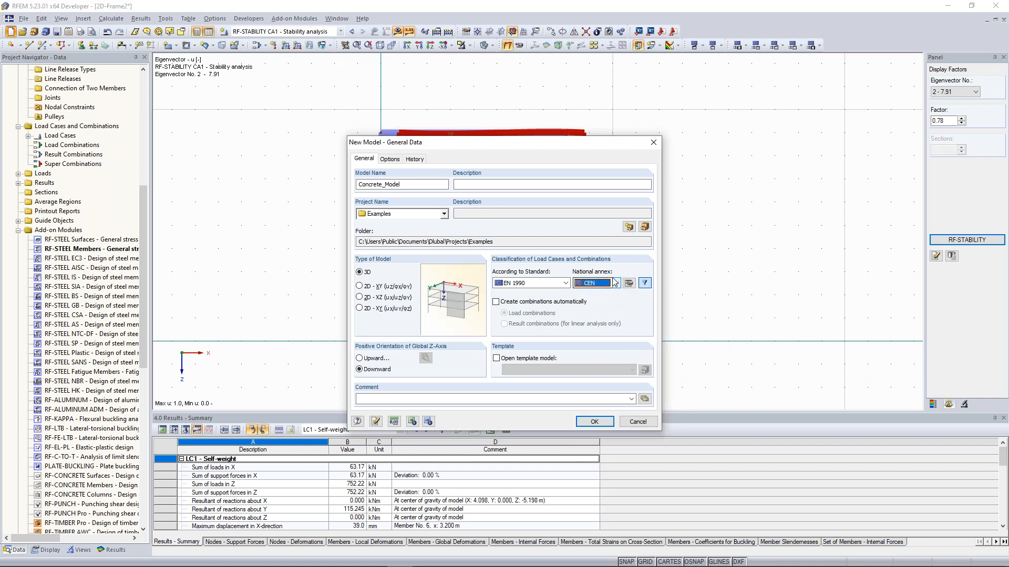
{"action": "left_click", "coordinate": [617, 284]}
{"action": "left_click", "coordinate": [616, 285]}
{"action": "left_click", "coordinate": [521, 302]}
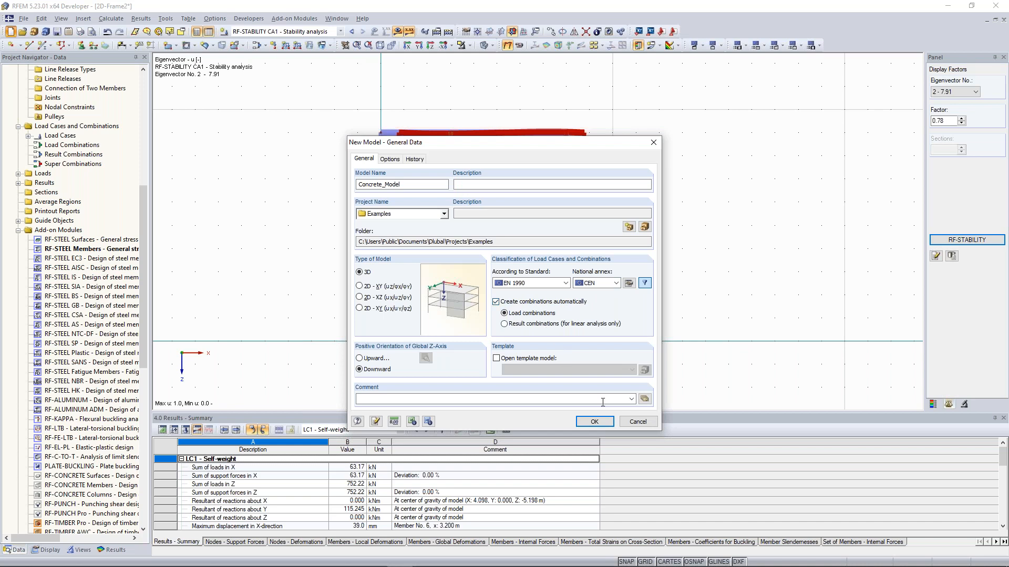
{"action": "left_click", "coordinate": [591, 422]}
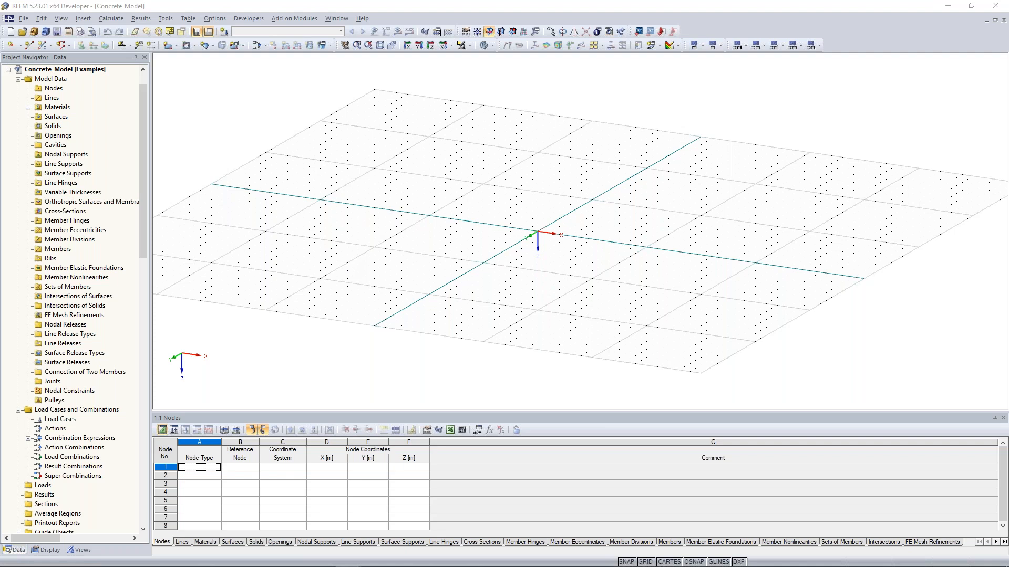
Step: Switch to the RFEM training manual PDF, examine the concrete model's description and system sketch, and return to RFEM
{"action": "left_click_drag", "start_coordinate": [51, 120], "coordinate": [463, 1]}
{"action": "scroll", "coordinate": [433, 317], "scroll_direction": "down", "scroll_amount": 1}
{"action": "scroll", "coordinate": [432, 317], "scroll_direction": "up", "scroll_amount": 1}
{"action": "scroll", "coordinate": [433, 317], "scroll_direction": "down", "scroll_amount": 1}
{"action": "scroll", "coordinate": [457, 265], "scroll_direction": "up", "scroll_amount": 1}
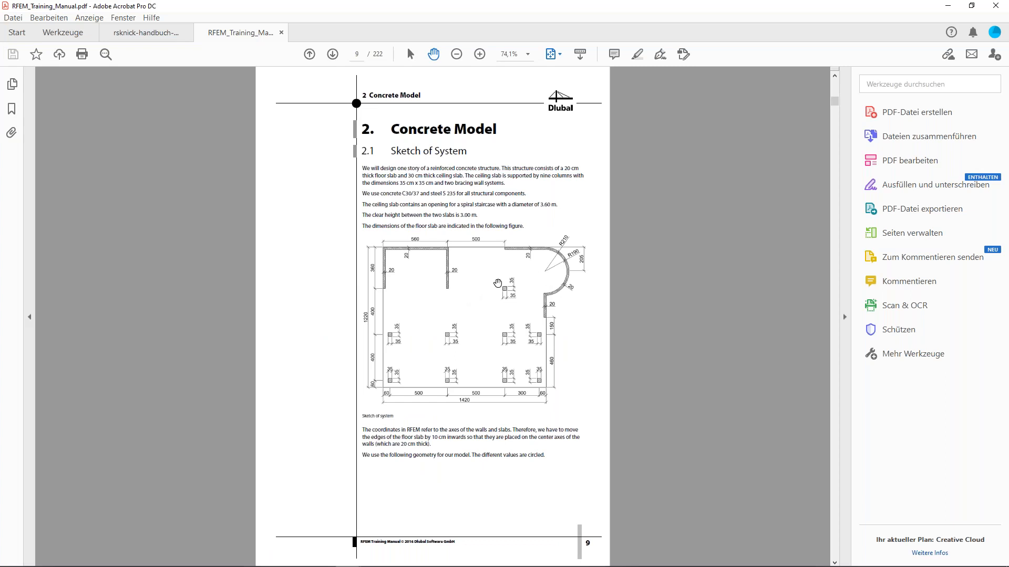
{"action": "scroll", "coordinate": [500, 282], "scroll_direction": "down", "scroll_amount": 1}
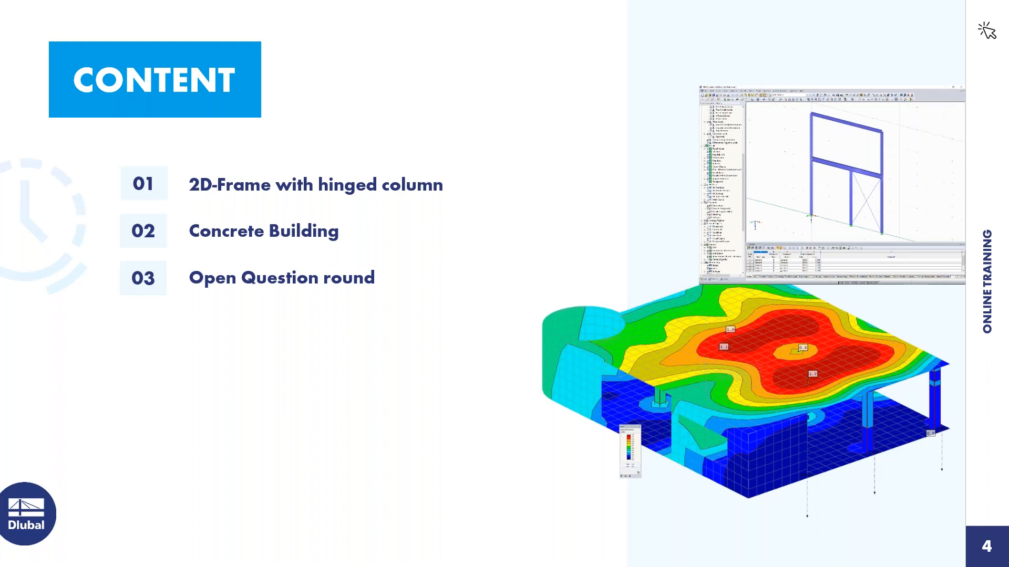
{"action": "key", "text": "alt+Tab"}
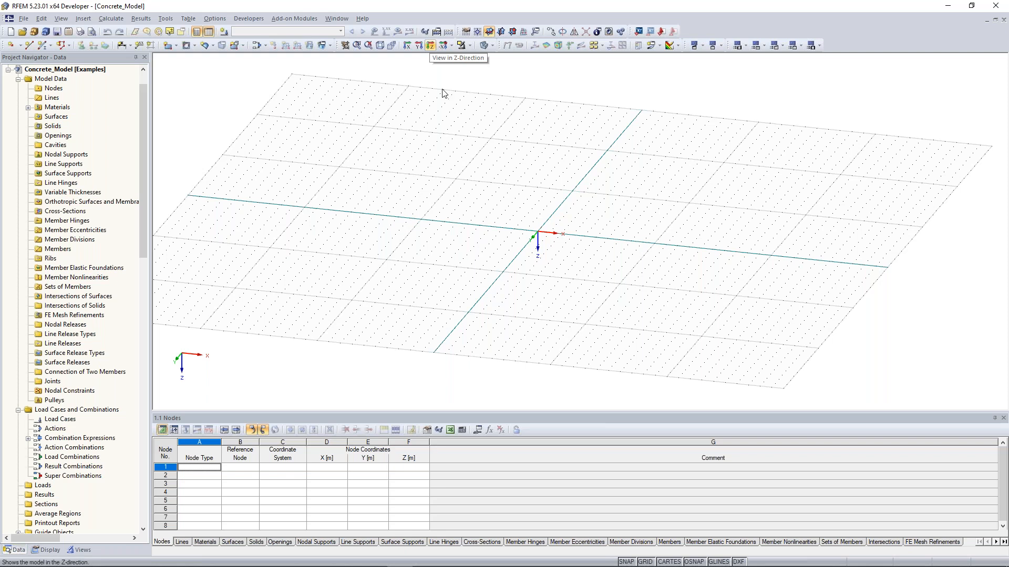
Step: Define node 1 as a standard Cartesian node at X 0, Y 0, Z 0 in the nodes table
{"action": "middle_click_drag", "start_coordinate": [539, 183], "coordinate": [500, 188]}
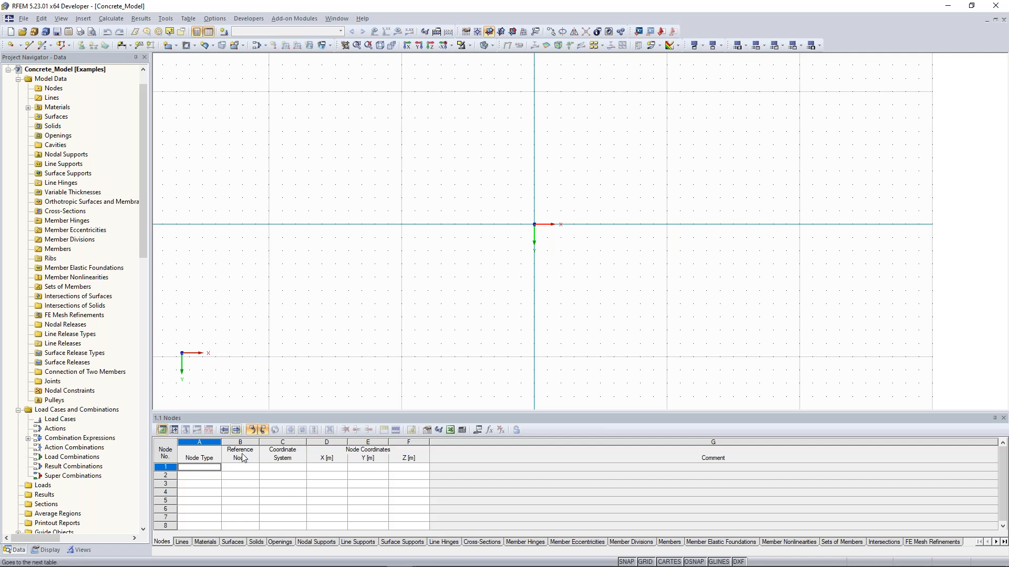
{"action": "left_click", "coordinate": [194, 467]}
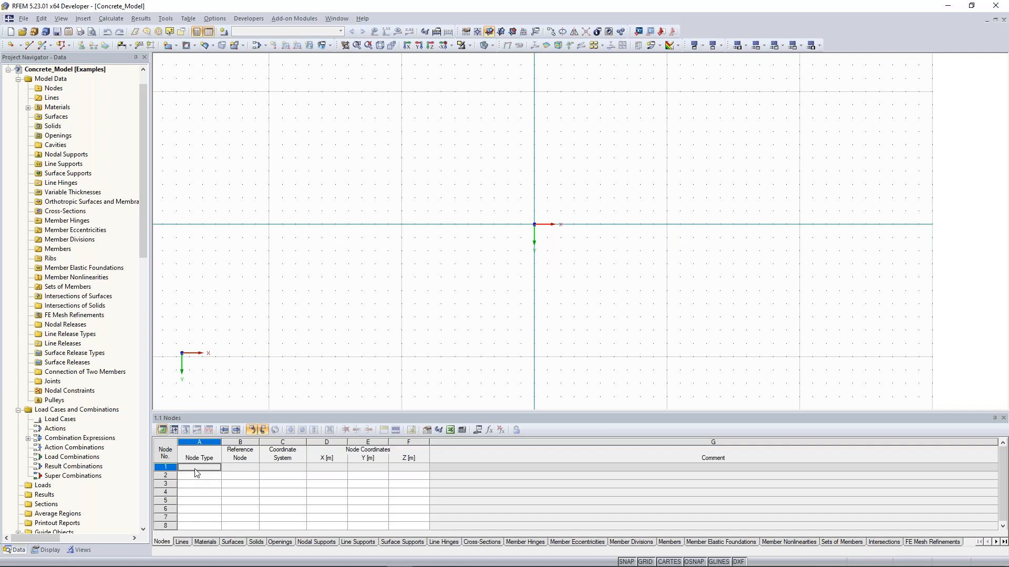
{"action": "left_click", "coordinate": [199, 470]}
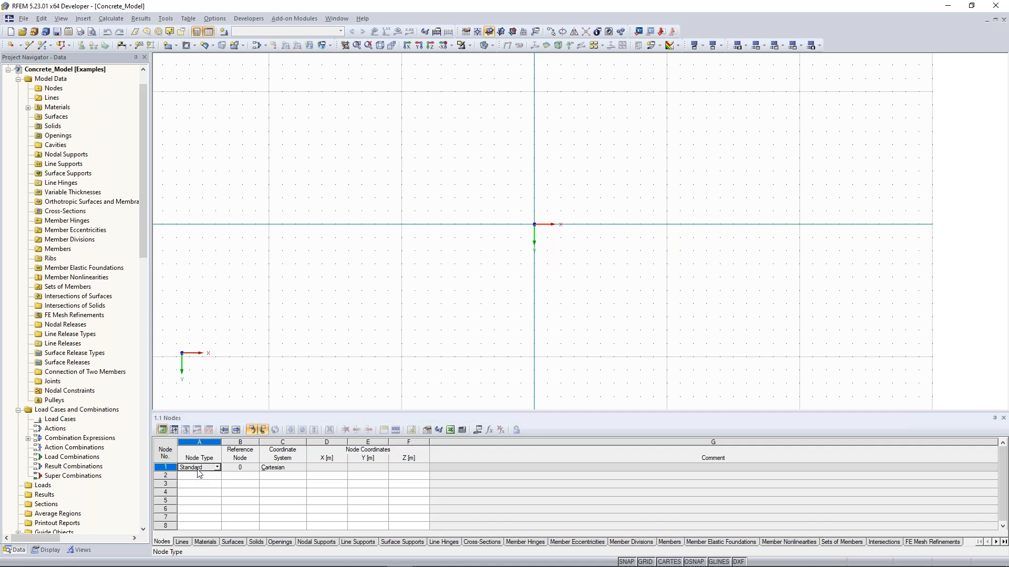
{"action": "left_click", "coordinate": [245, 467]}
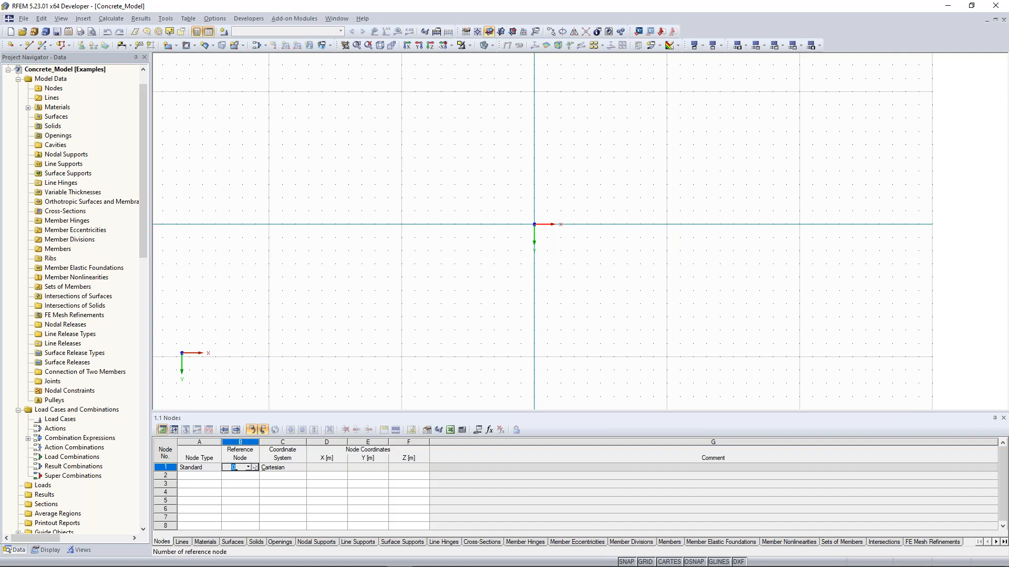
{"action": "key", "text": "Tab"}
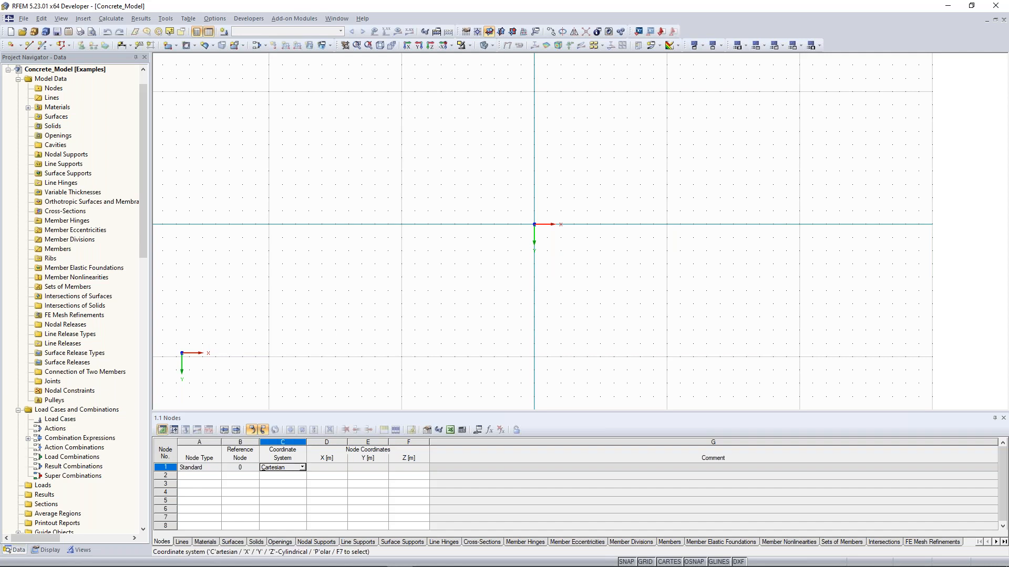
{"action": "key", "text": "Tab"}
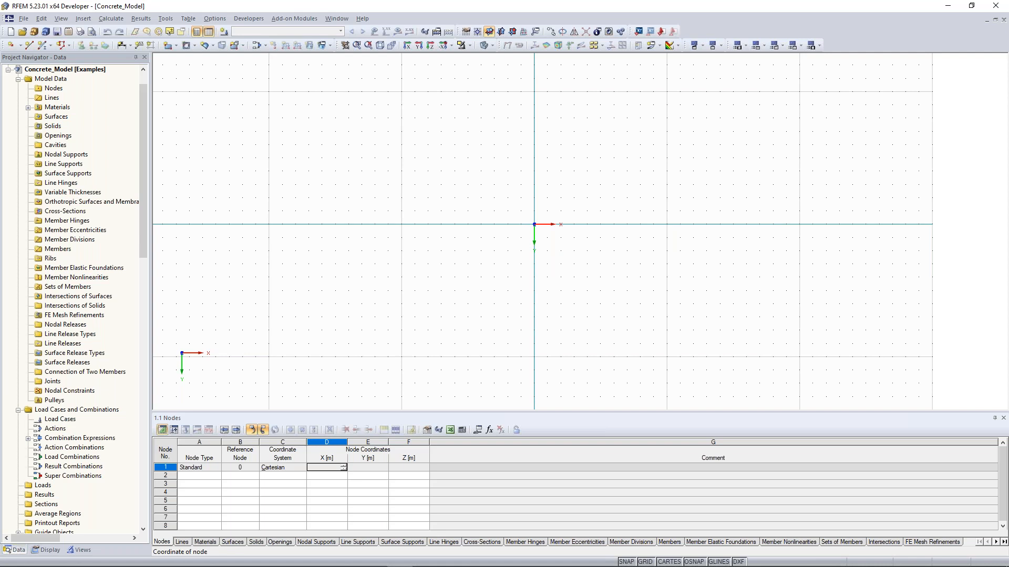
{"action": "key", "text": "Tab"}
{"action": "key", "text": "Tab"}
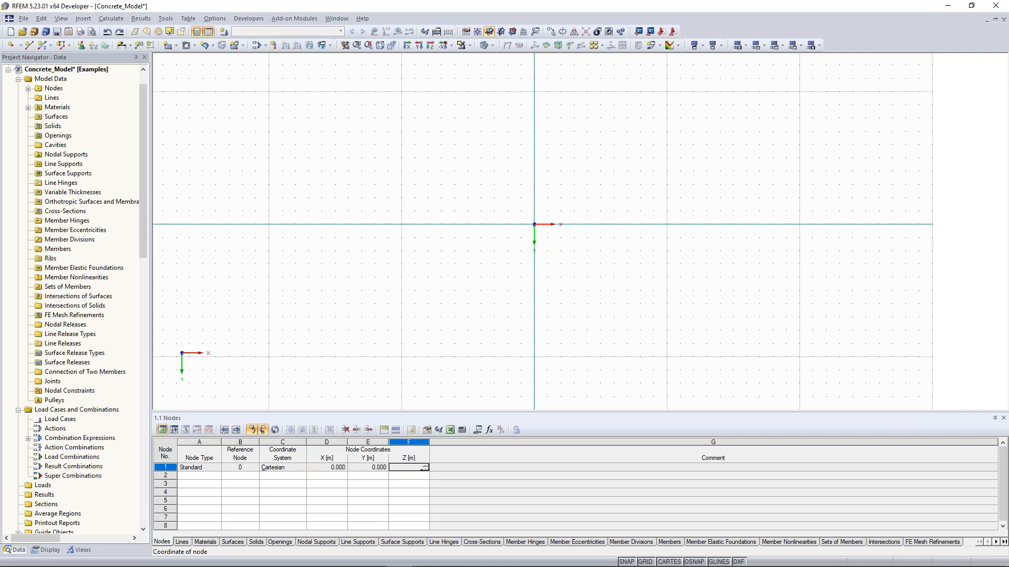
{"action": "key", "text": "Tab"}
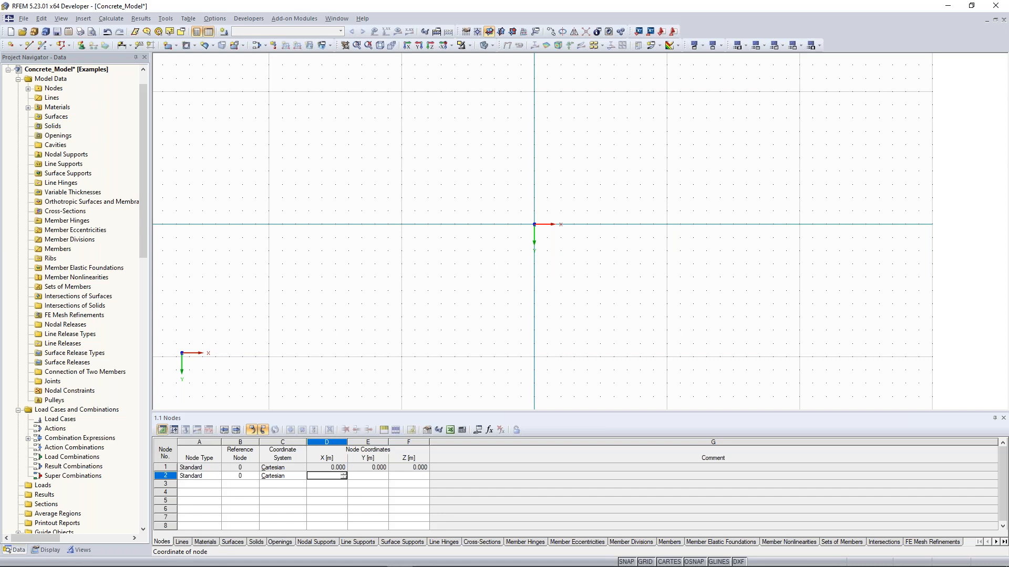
Step: Add node 2 at X 14, Y 0, Z 0 m in the nodes table
{"action": "type", "text": "14"}
{"action": "key", "text": "Tab"}
{"action": "type", "text": "0"}
{"action": "key", "text": "Tab"}
{"action": "type", "text": "0"}
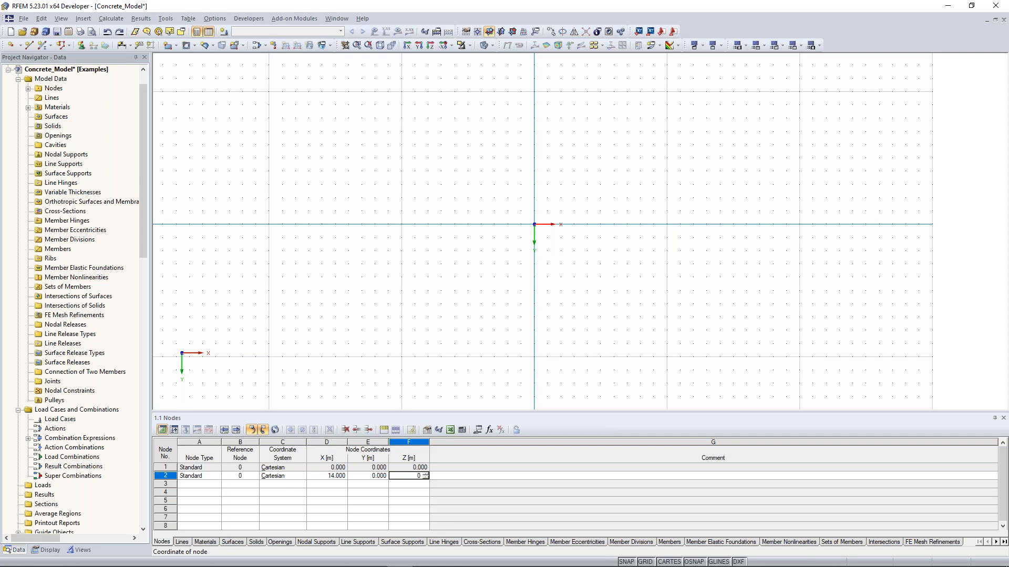
{"action": "key", "text": "Tab"}
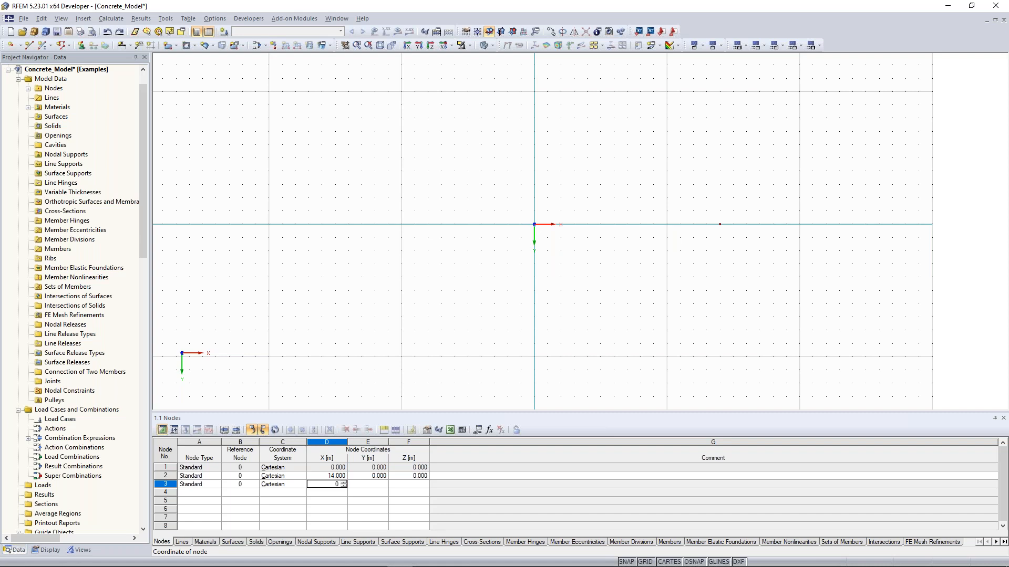
Step: Add node 3 at X 0, Y -12, Z 0 m in the nodes table
{"action": "key", "text": "Tab"}
{"action": "type", "text": "-12"}
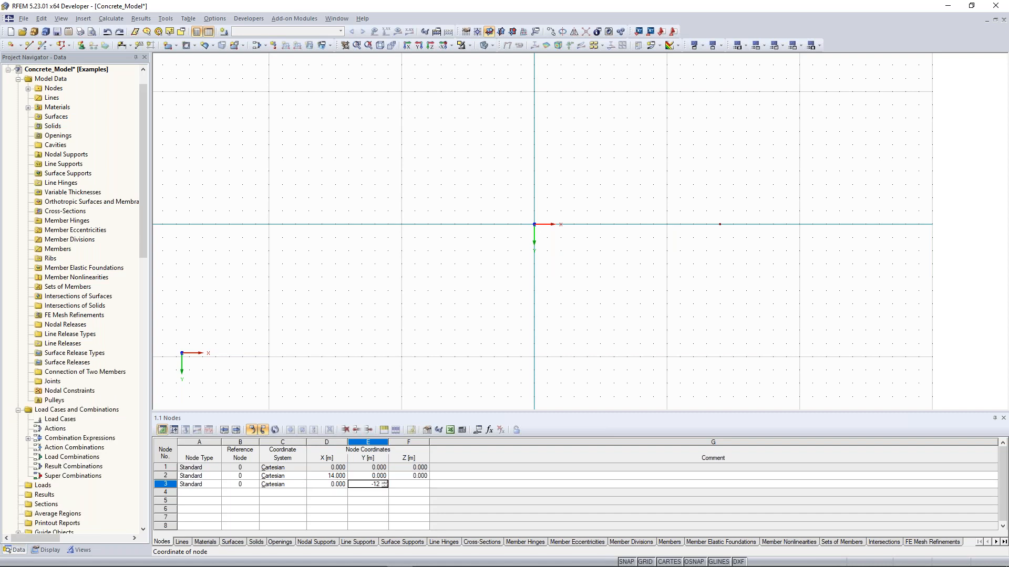
{"action": "key", "text": "Tab"}
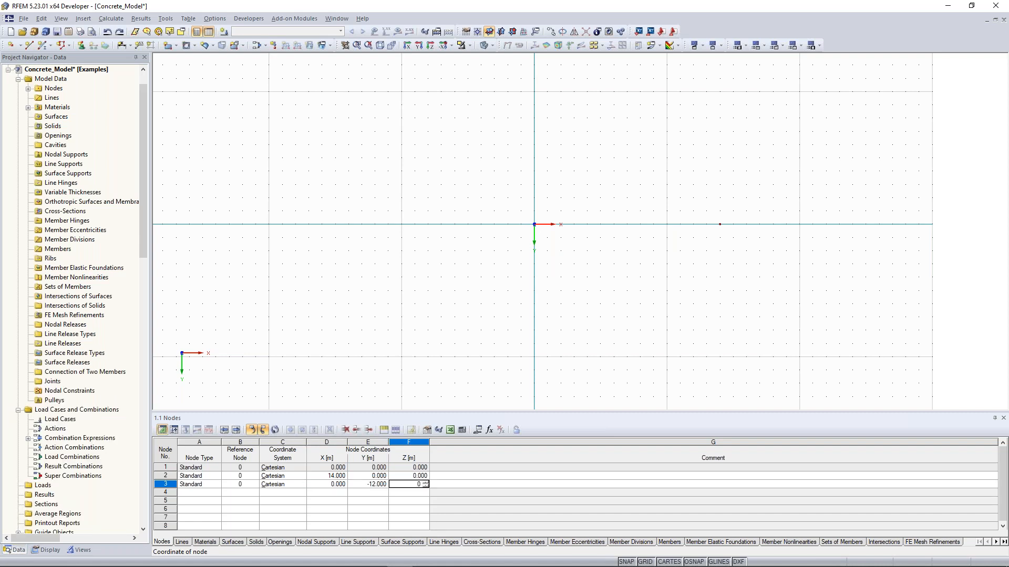
{"action": "key", "text": "Tab"}
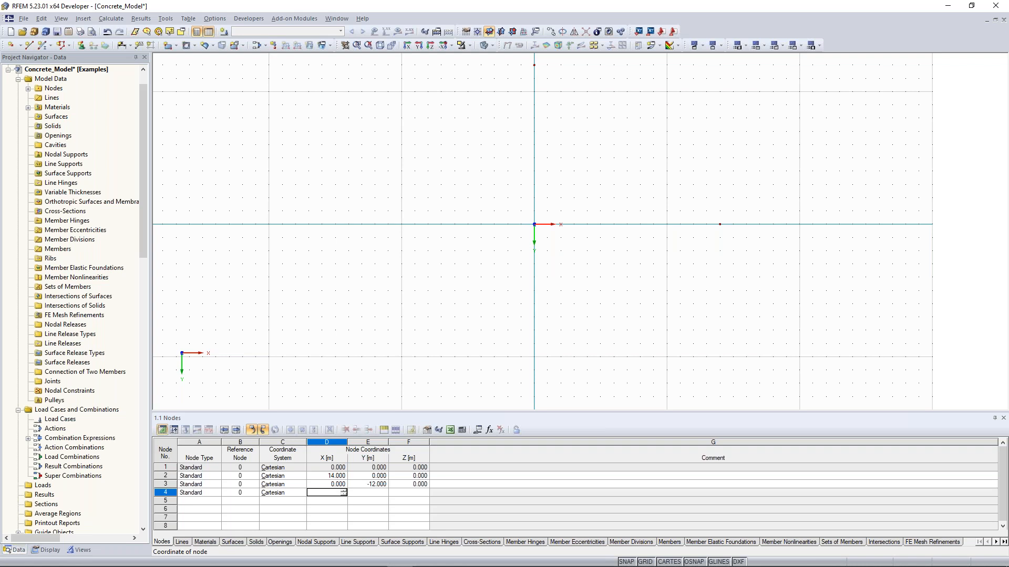
Step: Add node 4 at X 14, Y -12, Z 0 m in the nodes table
{"action": "type", "text": "14"}
{"action": "key", "text": "Tab"}
{"action": "type", "text": "-12"}
{"action": "key", "text": "Tab"}
{"action": "type", "text": "0"}
{"action": "key", "text": "Tab"}
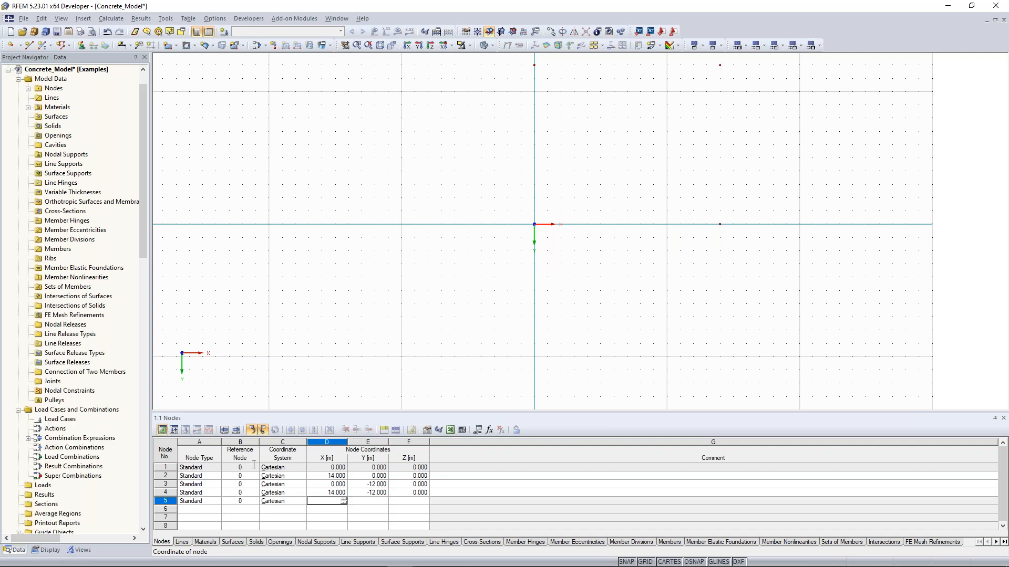
Step: Add node 5 at X 0.5, Y -0.5, Z 0 m and finish the node entry
{"action": "middle_click_drag", "start_coordinate": [494, 236], "coordinate": [396, 311]}
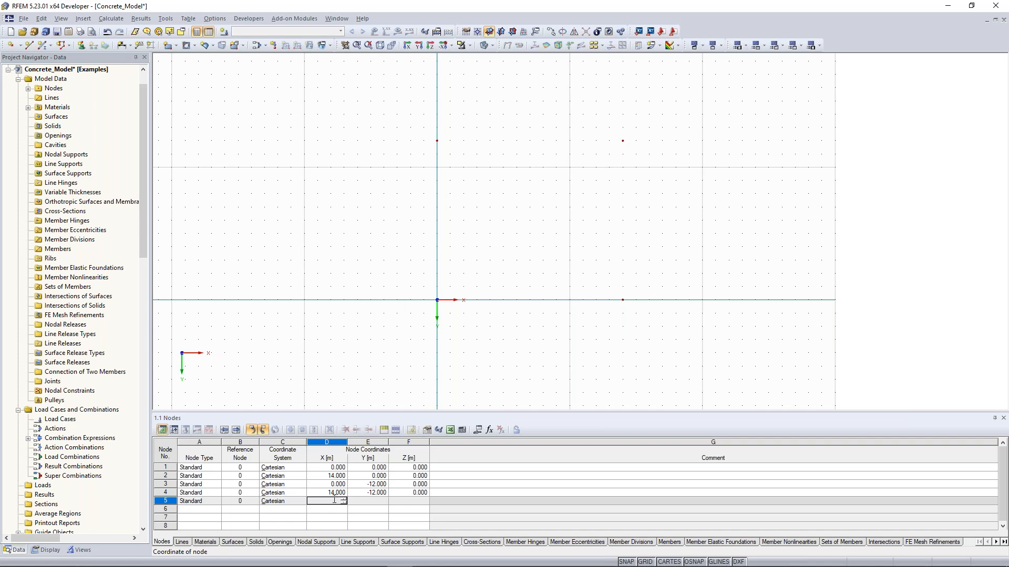
{"action": "type", "text": "0.5"}
{"action": "key", "text": "Tab"}
{"action": "type", "text": "-0.5"}
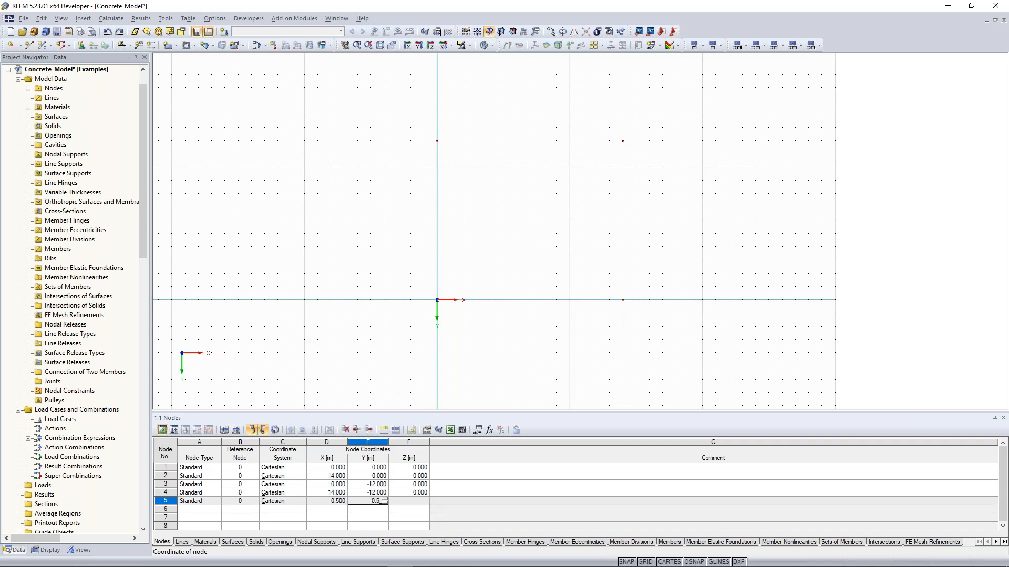
{"action": "key", "text": "Tab"}
{"action": "key", "text": "Return"}
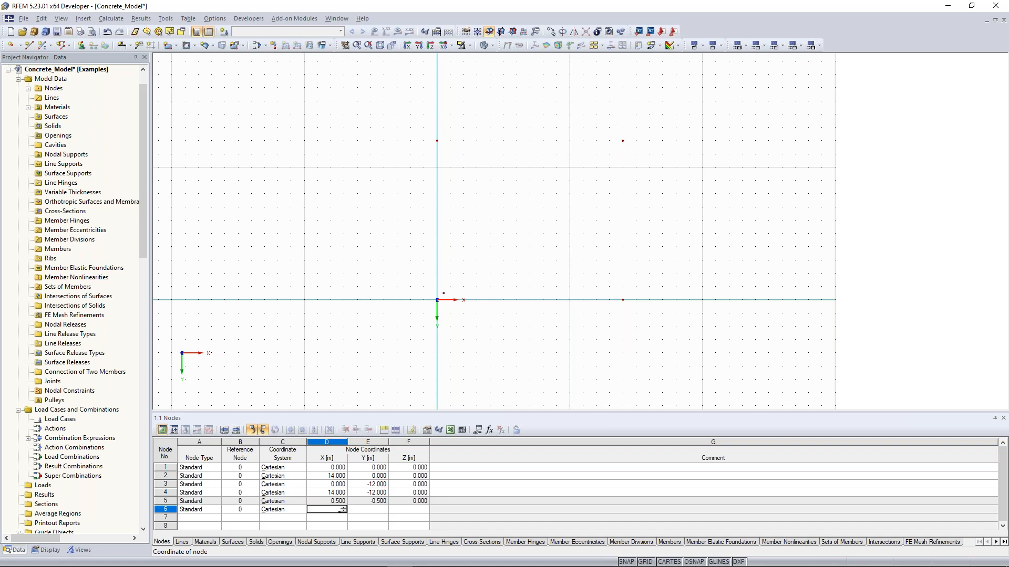
{"action": "key", "text": "Escape"}
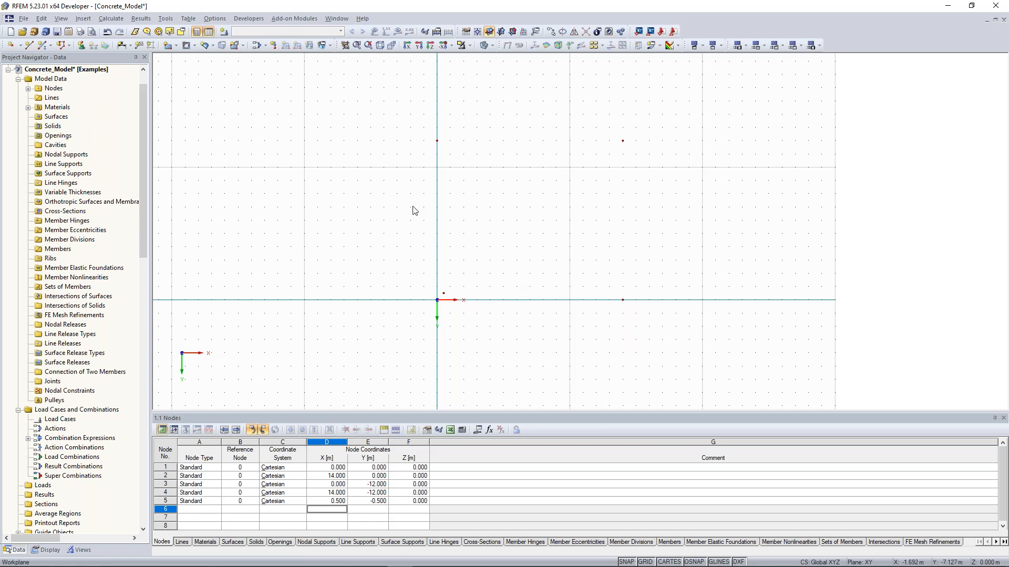
Step: Set up a new rectangular plane surface in Concrete C30/37 with a constant thickness of 200 mm
{"action": "mouse_move", "coordinate": [321, 226]}
{"action": "middle_mouse_down"}
{"action": "mouse_move", "coordinate": [330, 229]}
{"action": "mouse_move", "coordinate": [330, 215]}
{"action": "mouse_move", "coordinate": [327, 238]}
{"action": "middle_mouse_up"}
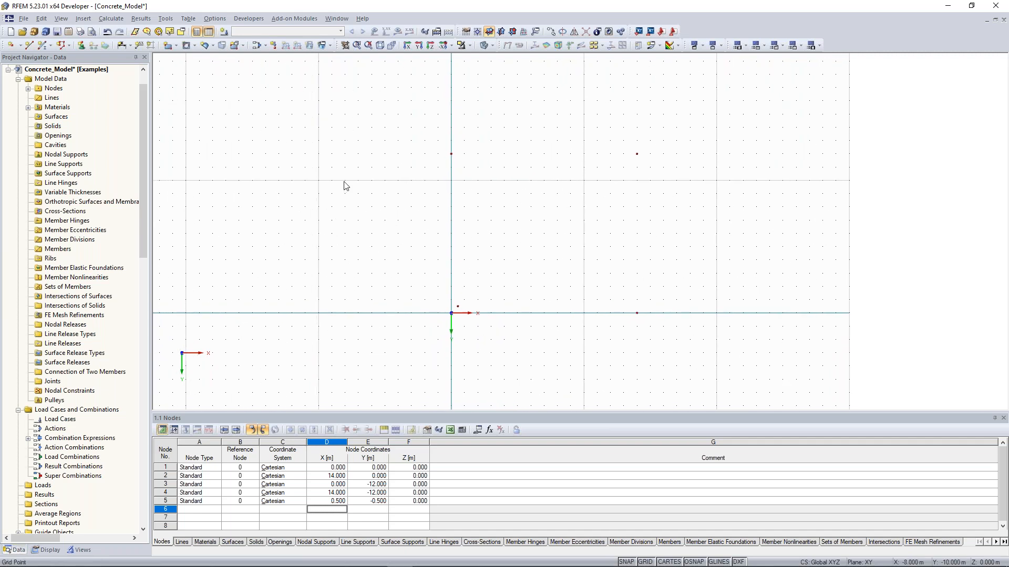
{"action": "left_click", "coordinate": [168, 50]}
{"action": "left_click_drag", "start_coordinate": [491, 159], "coordinate": [237, 87]}
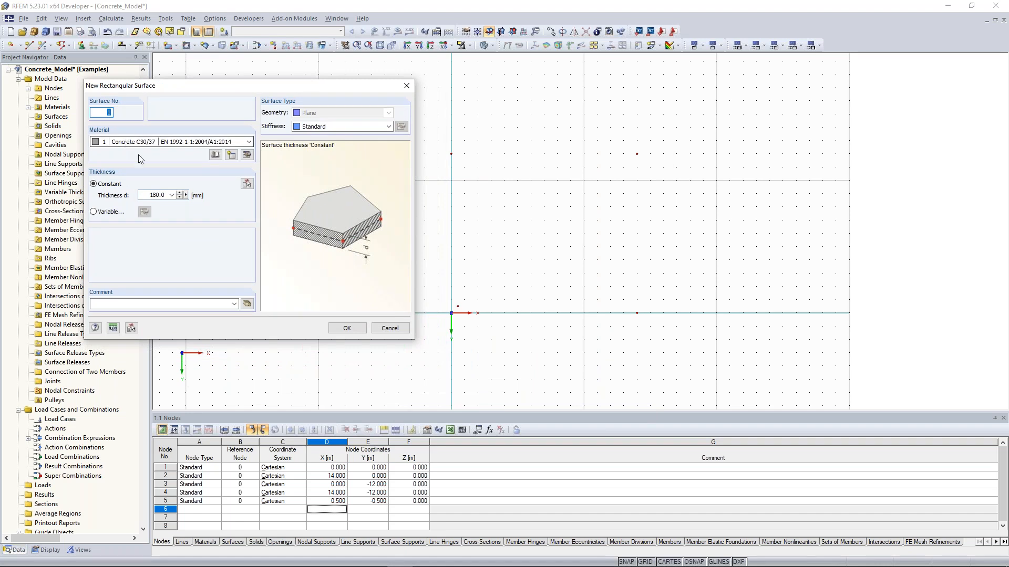
{"action": "left_click", "coordinate": [163, 145]}
{"action": "left_click", "coordinate": [163, 145]}
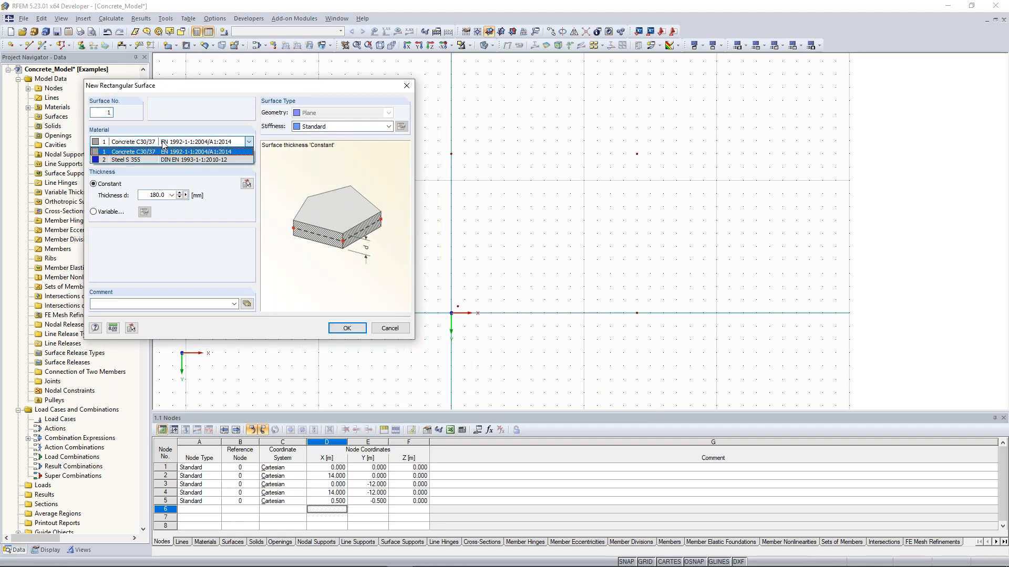
{"action": "left_click", "coordinate": [148, 150]}
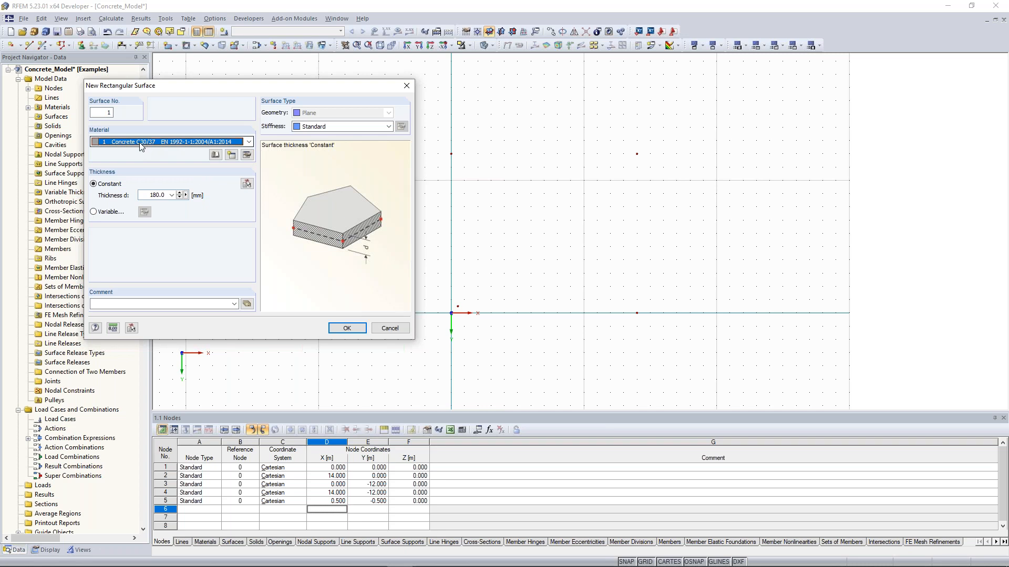
{"action": "left_click", "coordinate": [139, 147]}
{"action": "left_click", "coordinate": [139, 153]}
{"action": "double_click", "coordinate": [172, 195]}
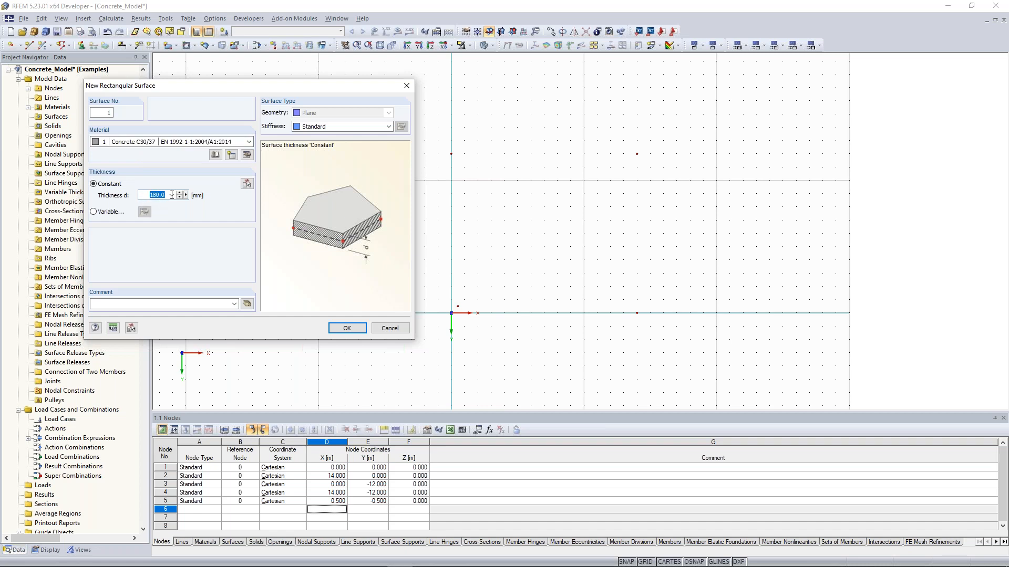
{"action": "type", "text": "200"}
{"action": "left_click", "coordinate": [344, 328]}
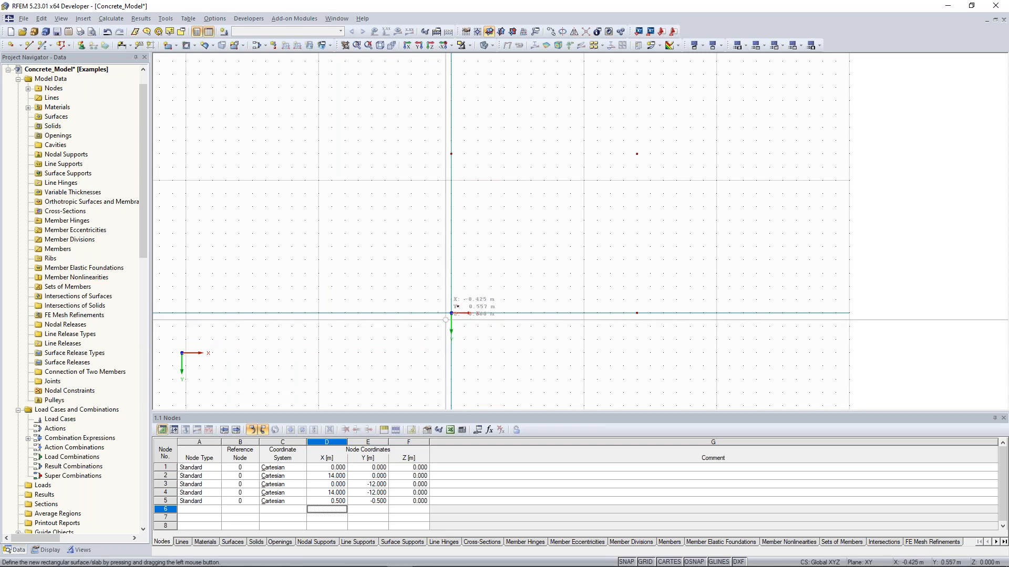
Step: Draw the rectangular floor slab from the origin node to the opposite corner node at X 14, Y -12 m
{"action": "left_click", "coordinate": [451, 314]}
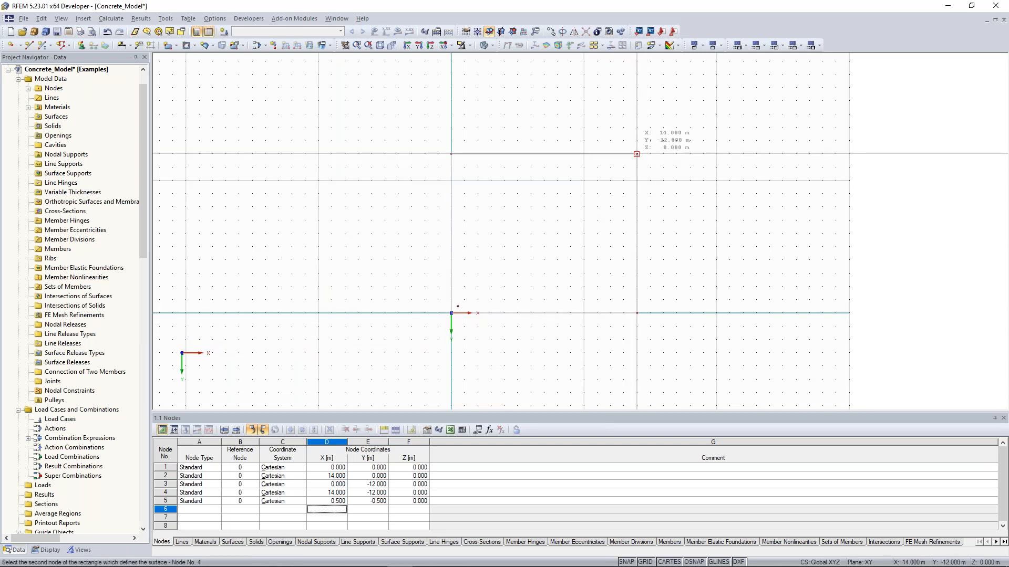
{"action": "left_click", "coordinate": [637, 154]}
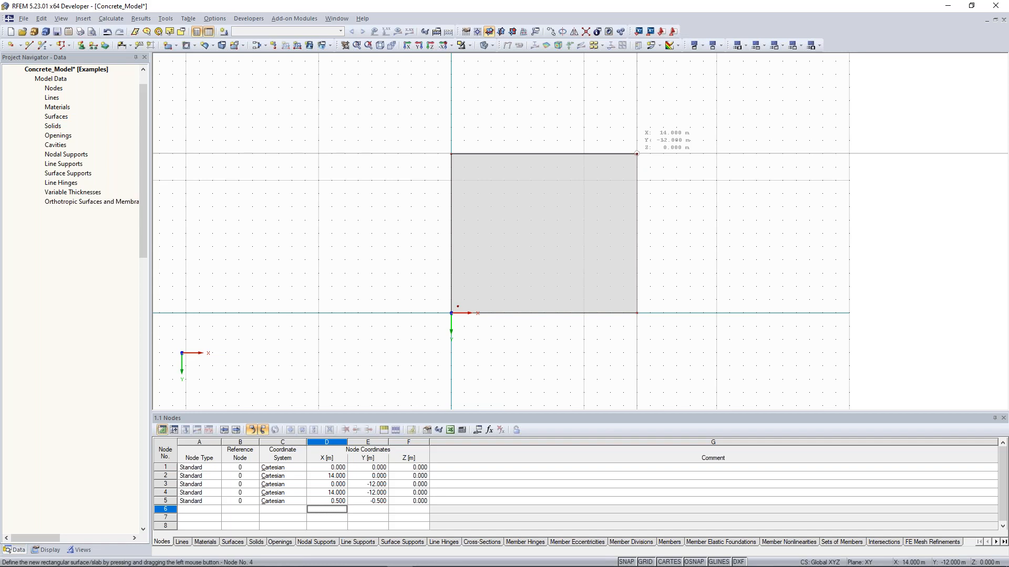
{"action": "left_click", "coordinate": [637, 153]}
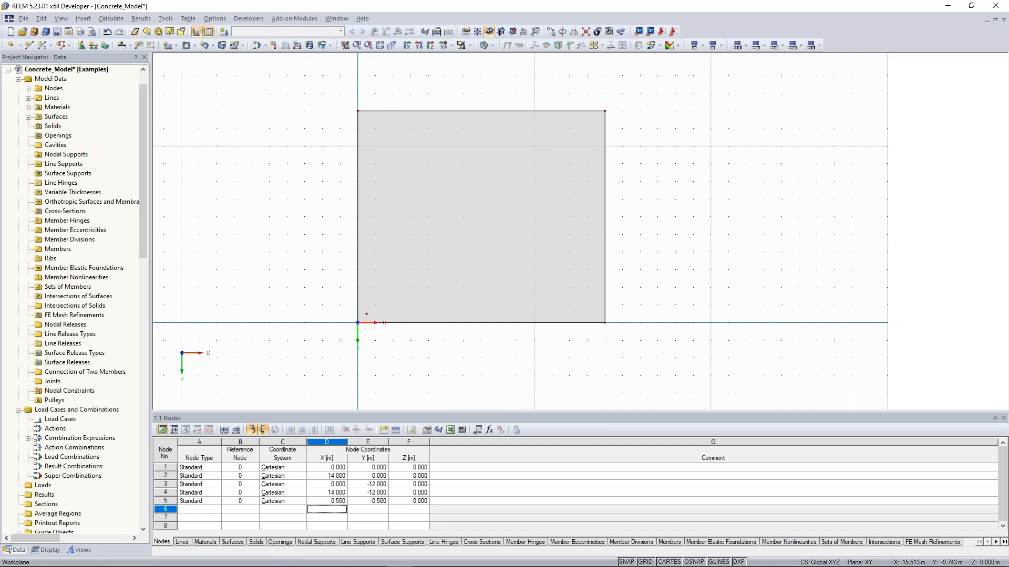
Step: Insert a node midway between the slab corner at X 14, Y -12 m and the edge point at Y -8 m, 2 m from each
{"action": "middle_click_drag", "start_coordinate": [619, 163], "coordinate": [603, 205]}
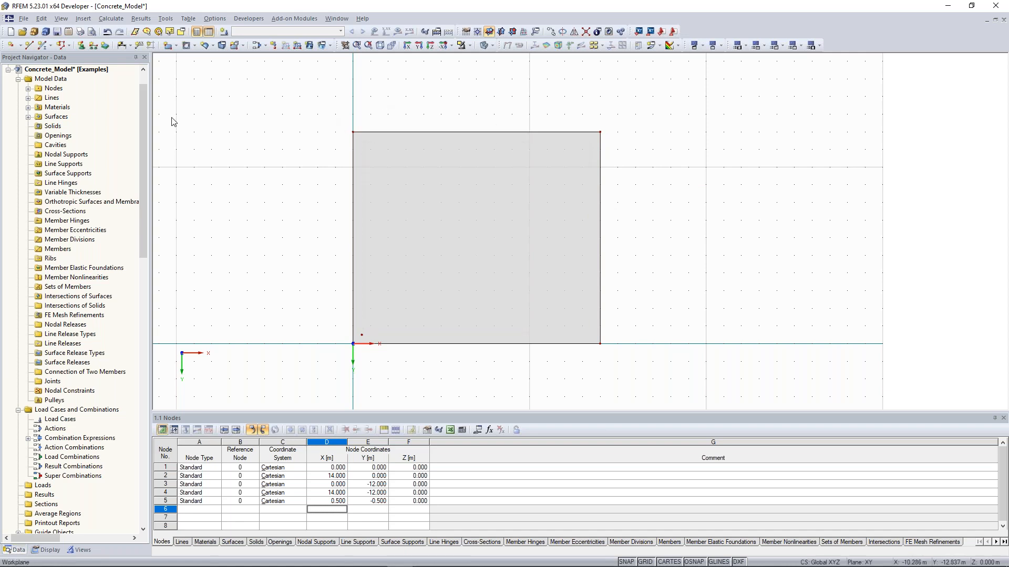
{"action": "left_click", "coordinate": [21, 46]}
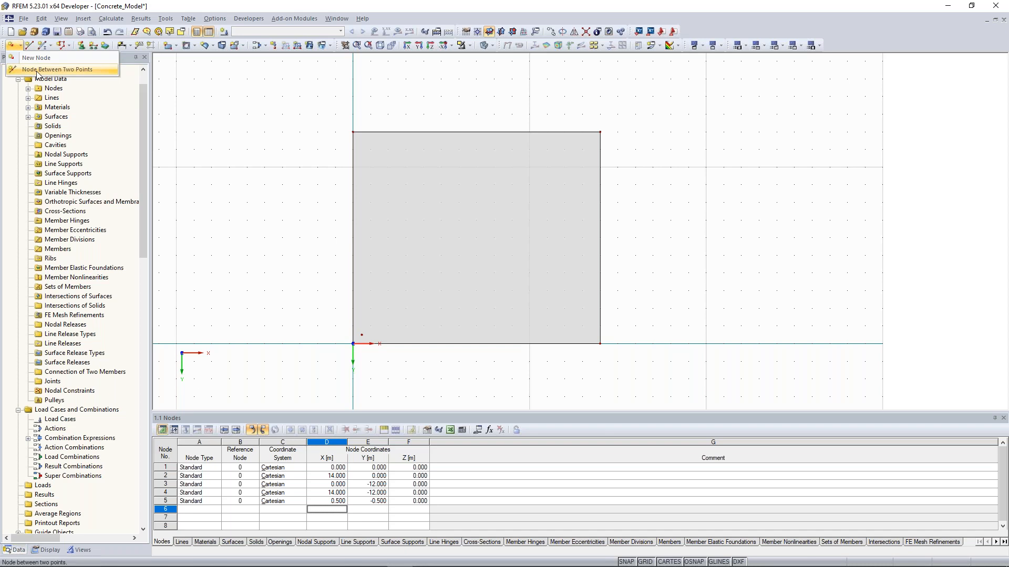
{"action": "left_click", "coordinate": [37, 70]}
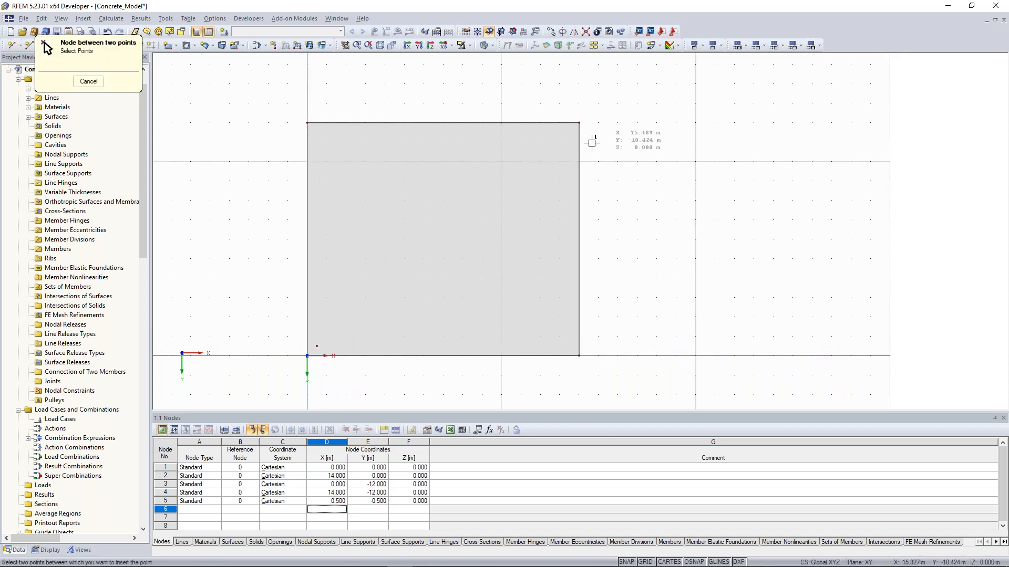
{"action": "left_click", "coordinate": [580, 122]}
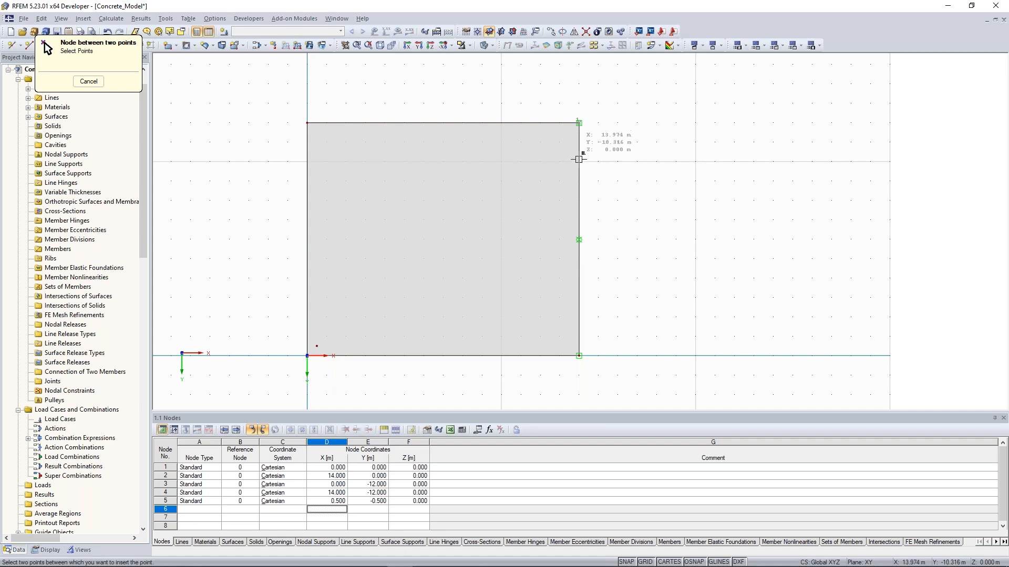
{"action": "left_click", "coordinate": [578, 199]}
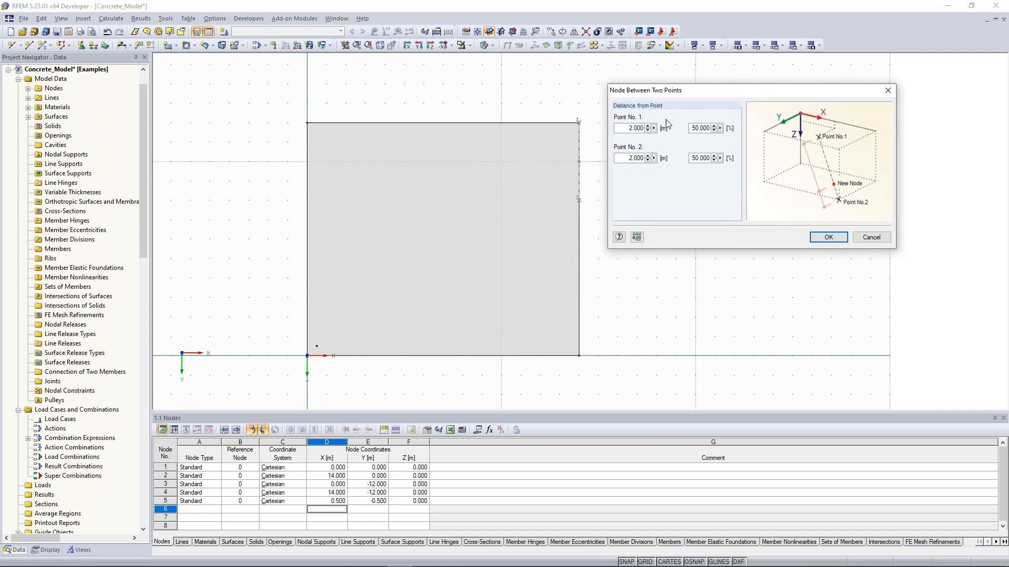
{"action": "left_click_drag", "start_coordinate": [664, 96], "coordinate": [677, 92]}
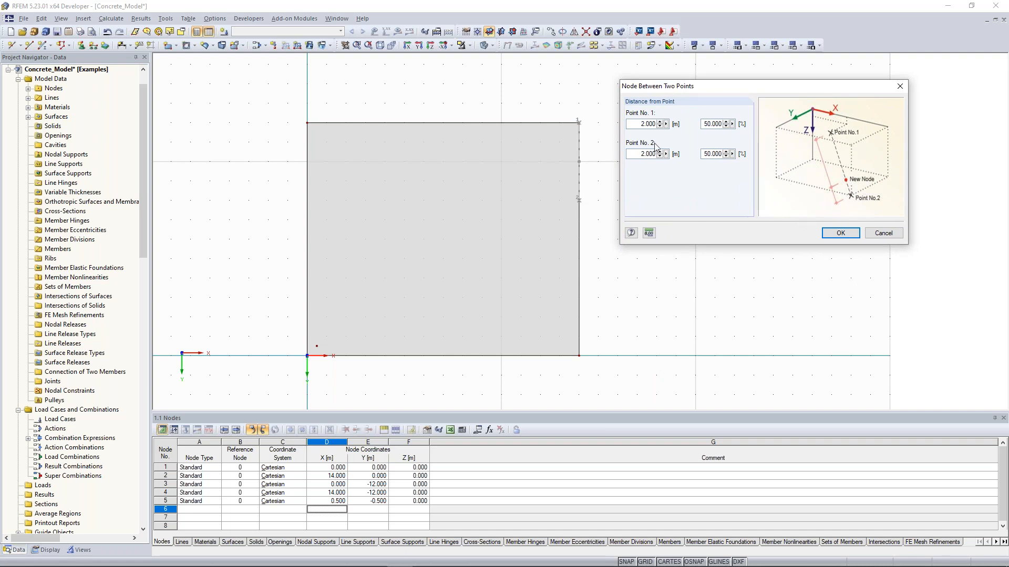
{"action": "left_click_drag", "start_coordinate": [705, 123], "coordinate": [728, 119]}
{"action": "left_click", "coordinate": [840, 233]}
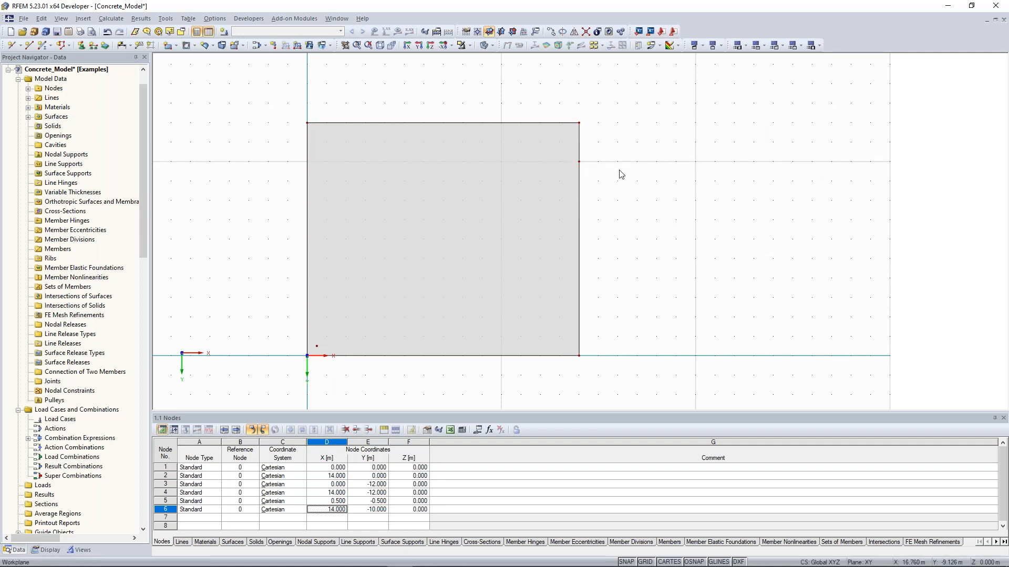
Step: Set up a new semicircular plane surface in Concrete C30/37 with a constant thickness of 200 mm
{"action": "scroll", "coordinate": [623, 162], "scroll_direction": "down", "scroll_amount": 2}
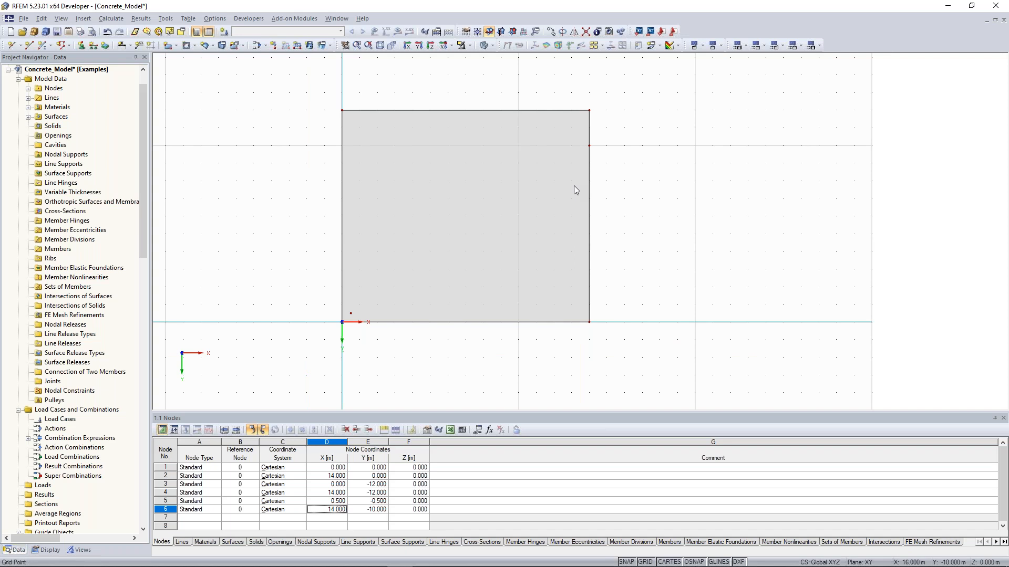
{"action": "middle_click_drag", "start_coordinate": [299, 151], "coordinate": [291, 152]}
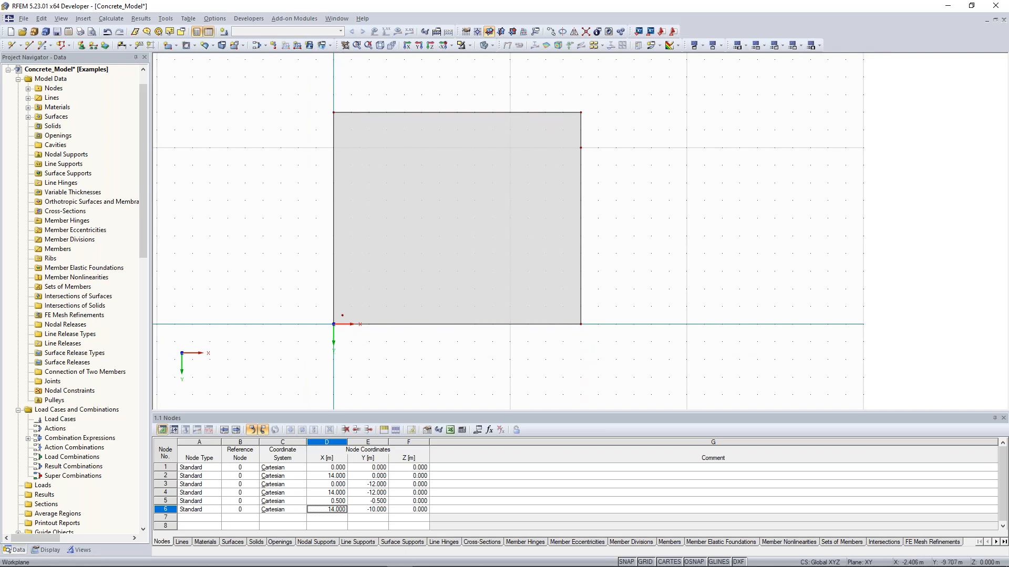
{"action": "middle_click_drag", "start_coordinate": [291, 153], "coordinate": [290, 153]}
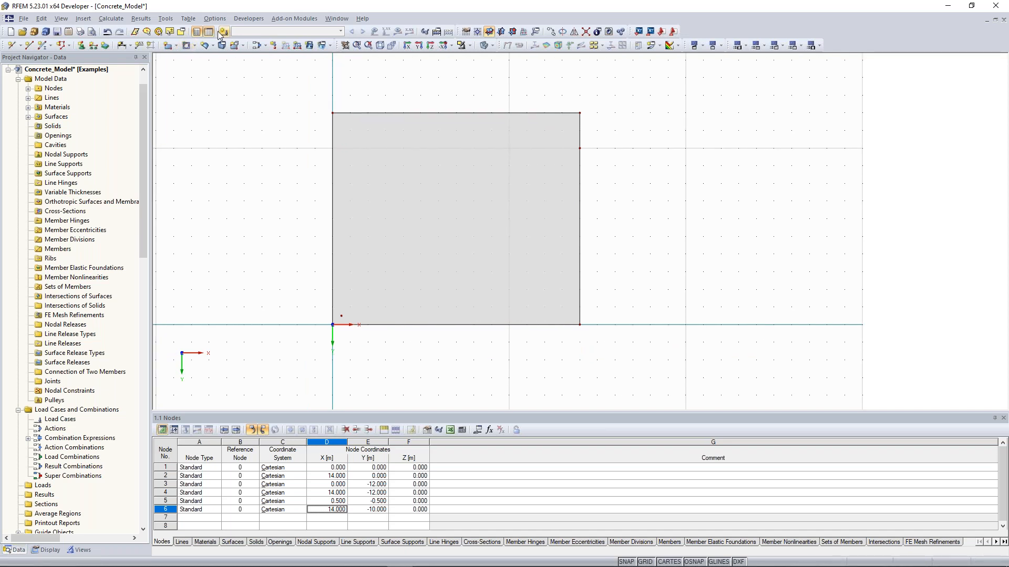
{"action": "left_click", "coordinate": [176, 47]}
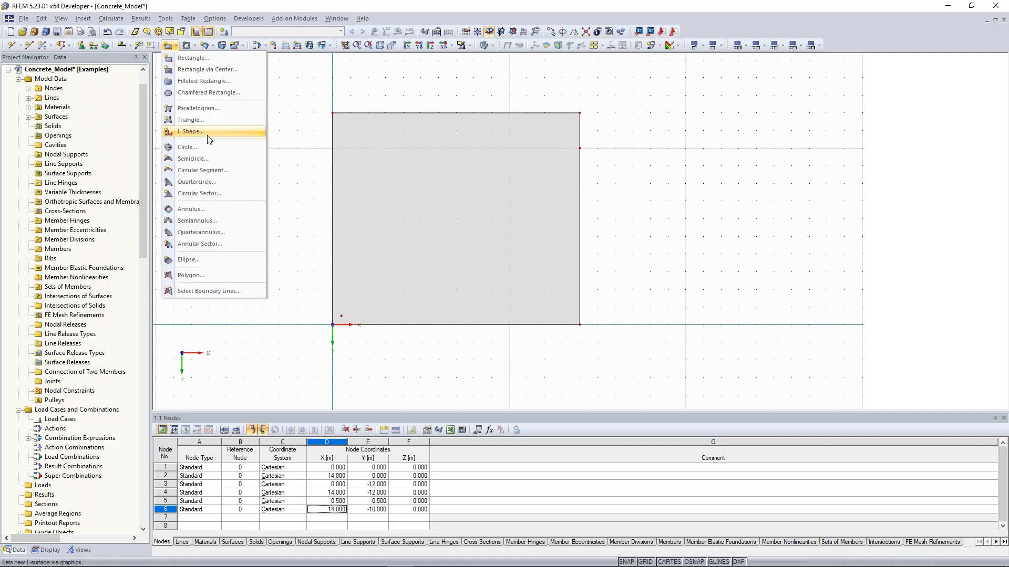
{"action": "left_click", "coordinate": [219, 160]}
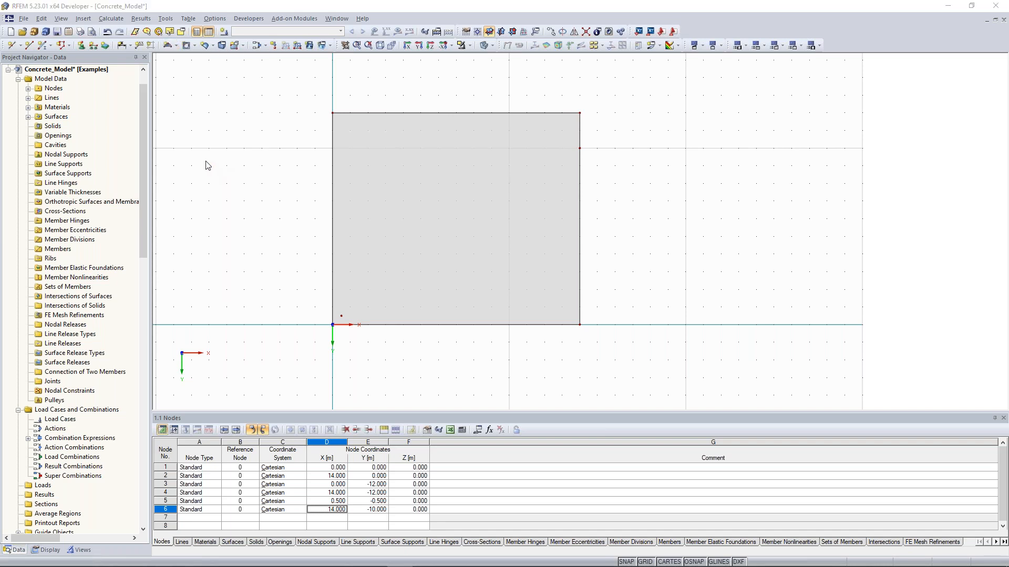
{"action": "double_click", "coordinate": [403, 268]}
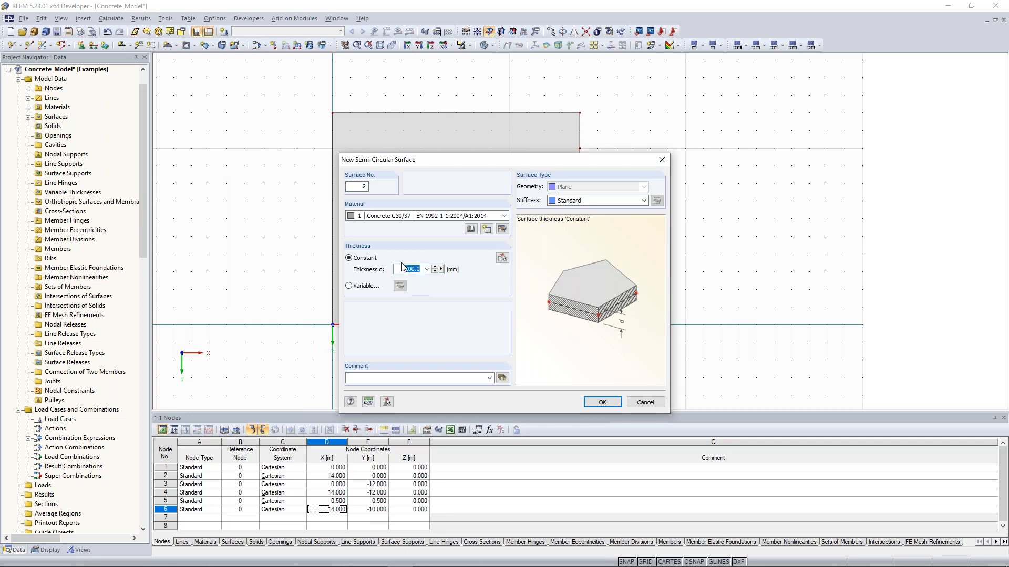
{"action": "type", "text": "250"}
{"action": "left_click", "coordinate": [608, 401]}
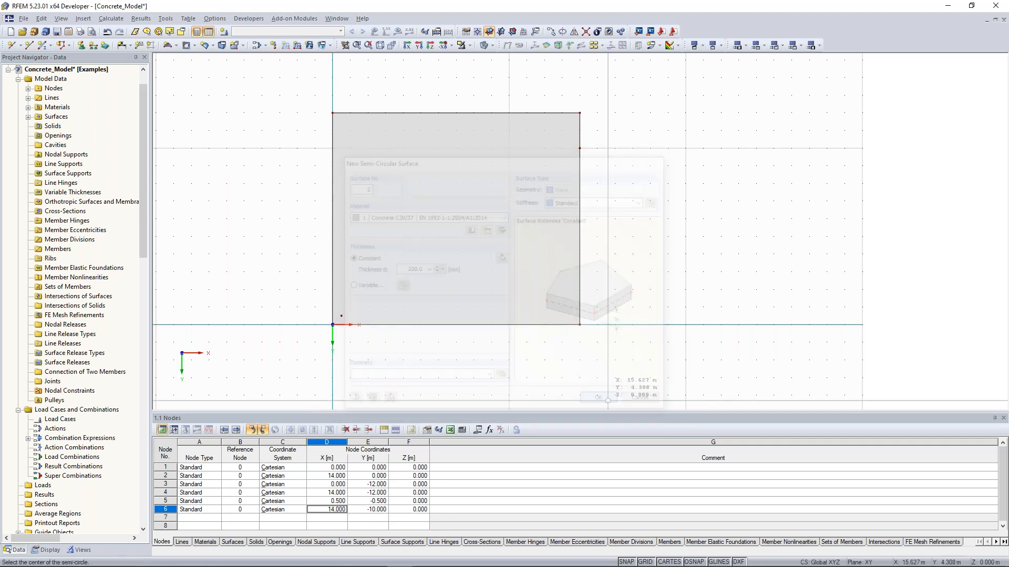
Step: Draw the semicircular slab centred on the node at X 14, Y -10 m, starting from X 14, Y -8 m
{"action": "left_click", "coordinate": [579, 148]}
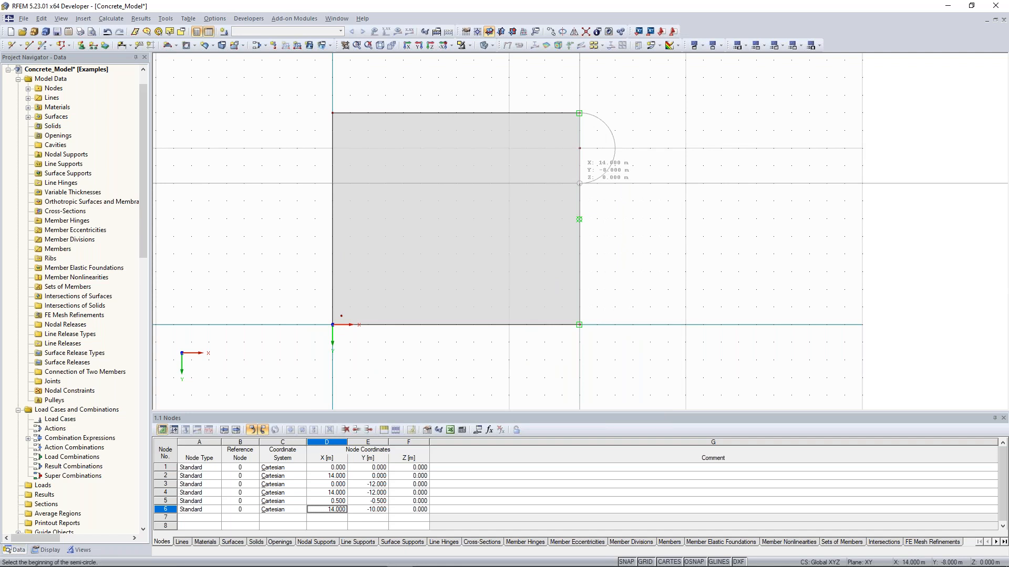
{"action": "left_click", "coordinate": [579, 183]}
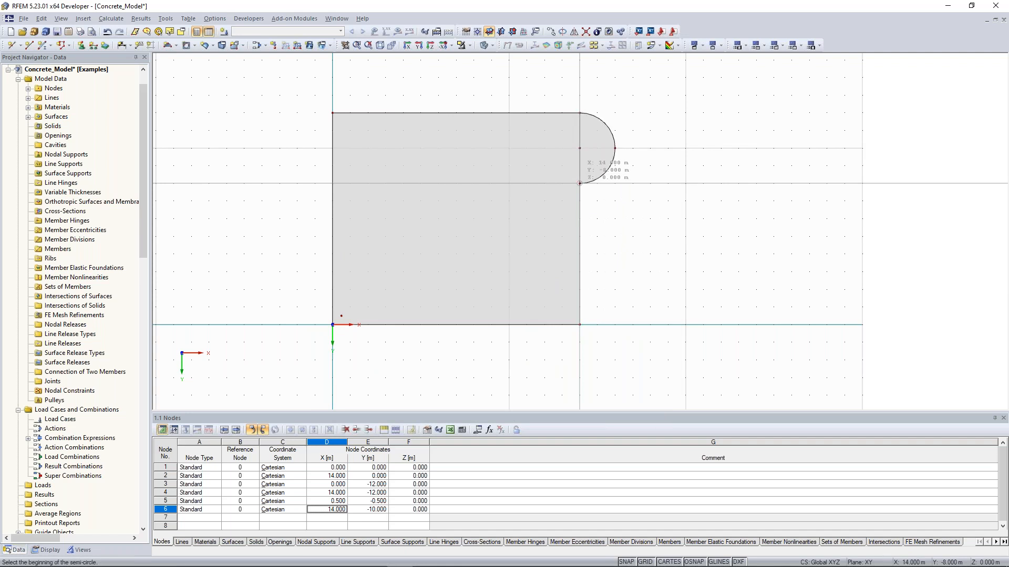
{"action": "key", "text": "Escape"}
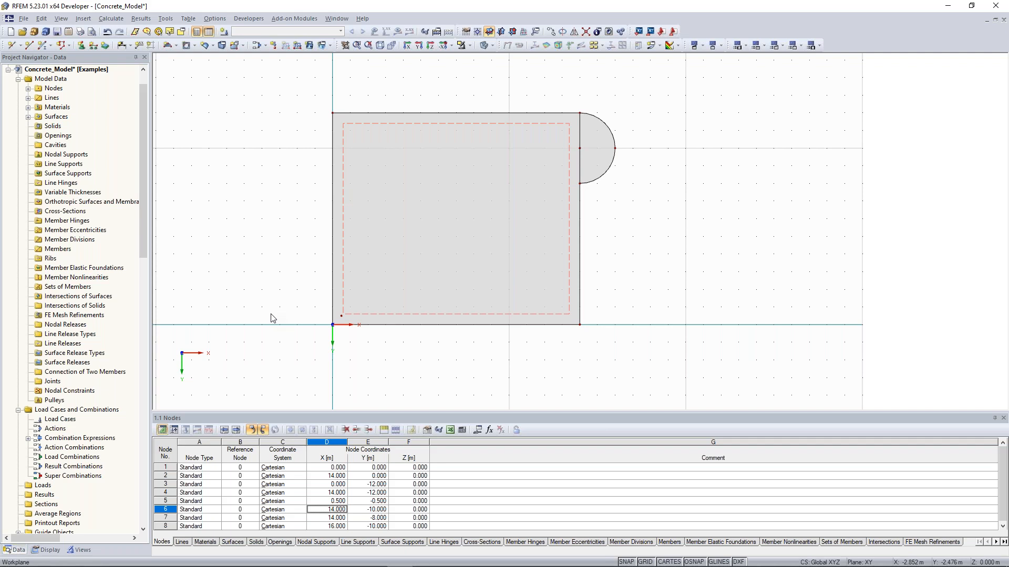
Step: Copy the node at X 0.5, Y -0.5 m twice with a displacement dX of 5 m
{"action": "scroll", "coordinate": [338, 295], "scroll_direction": "up", "scroll_amount": 1}
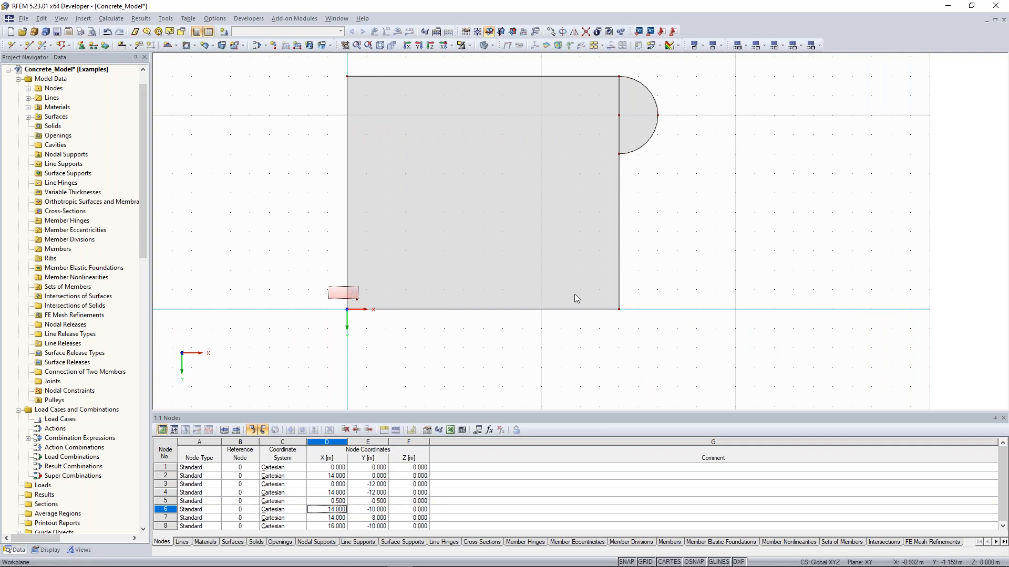
{"action": "left_click_drag", "start_coordinate": [365, 301], "coordinate": [366, 303]}
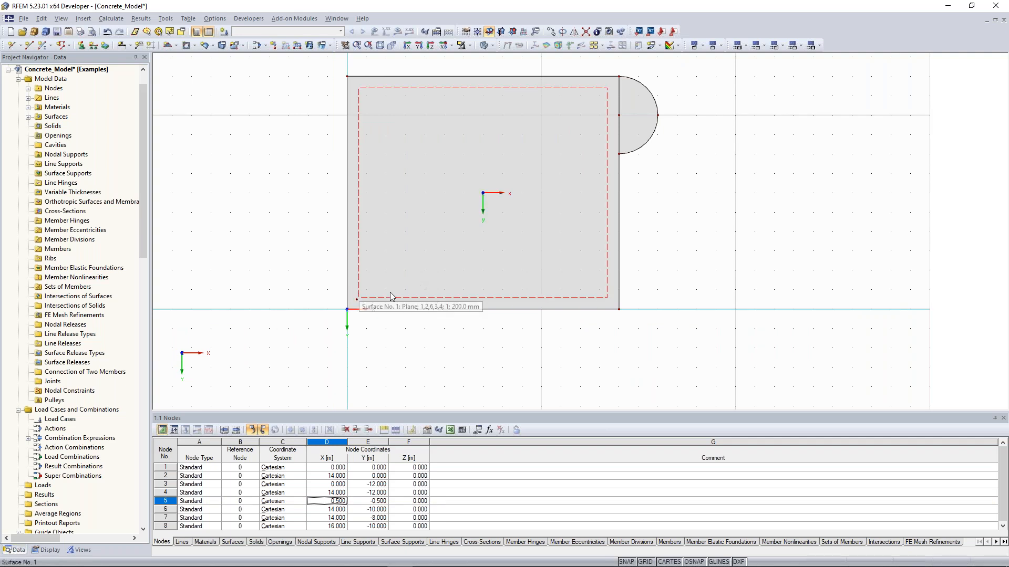
{"action": "left_click_drag", "start_coordinate": [311, 281], "coordinate": [639, 305]}
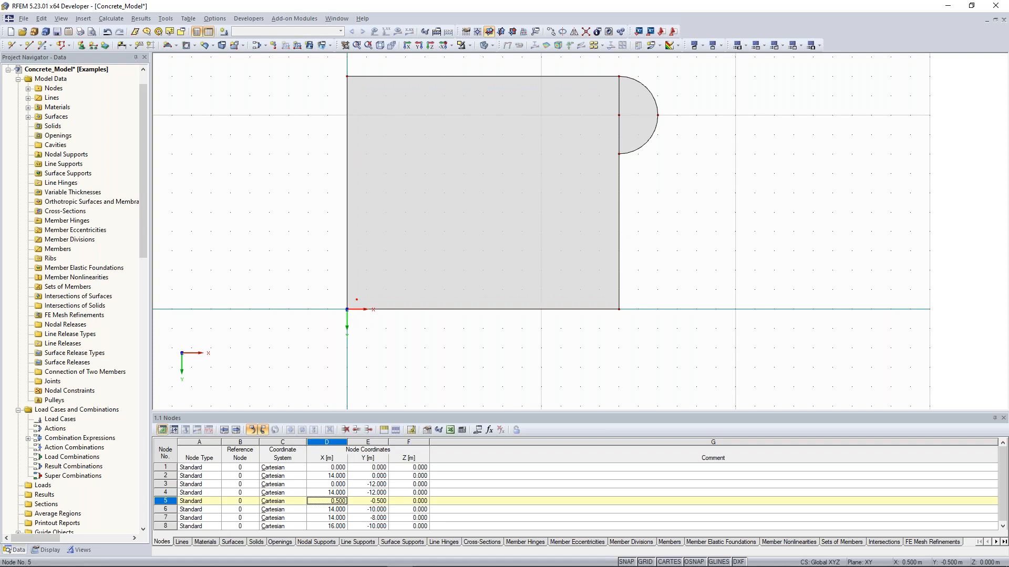
{"action": "right_click", "coordinate": [357, 299]}
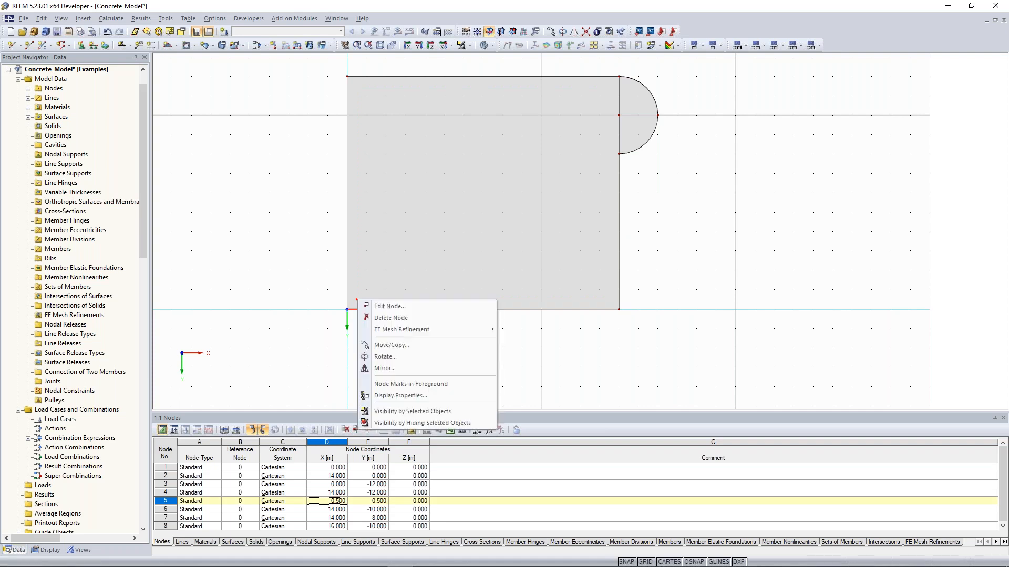
{"action": "left_click", "coordinate": [404, 346]}
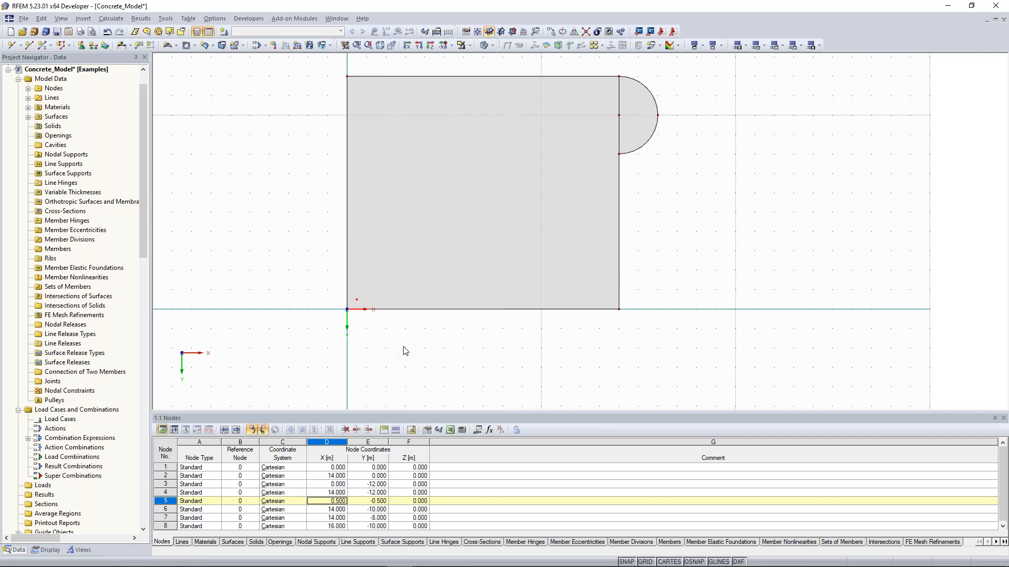
{"action": "left_click_drag", "start_coordinate": [431, 158], "coordinate": [704, 122]}
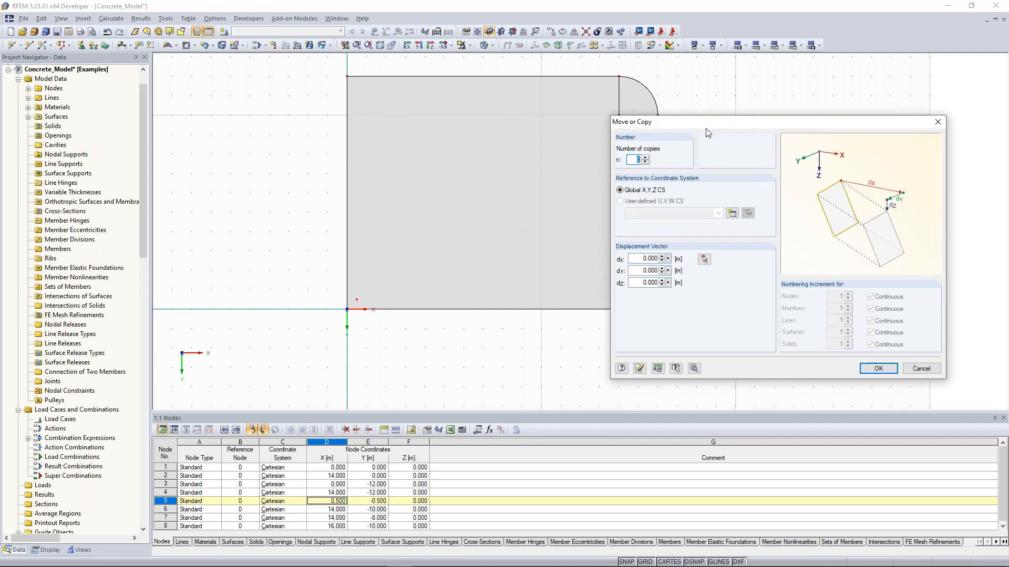
{"action": "left_click", "coordinate": [645, 159]}
{"action": "key", "text": "Tab"}
{"action": "type", "text": "5"}
{"action": "left_click", "coordinate": [877, 369]}
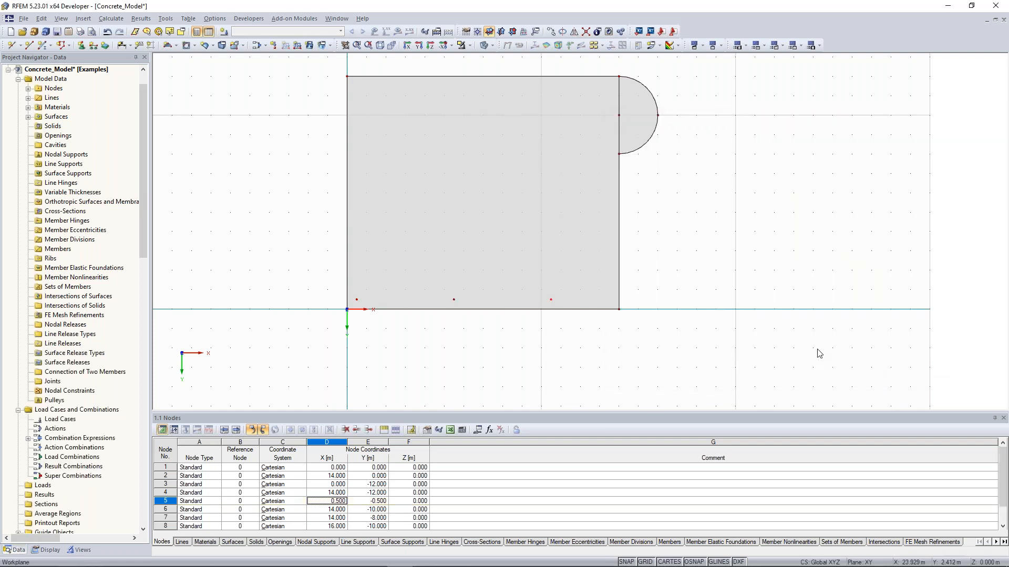
Step: Copy the node at X 10.5, Y -0.5 m once with a displacement dX of 3 m
{"action": "left_click", "coordinate": [552, 299]}
{"action": "right_click", "coordinate": [551, 300]}
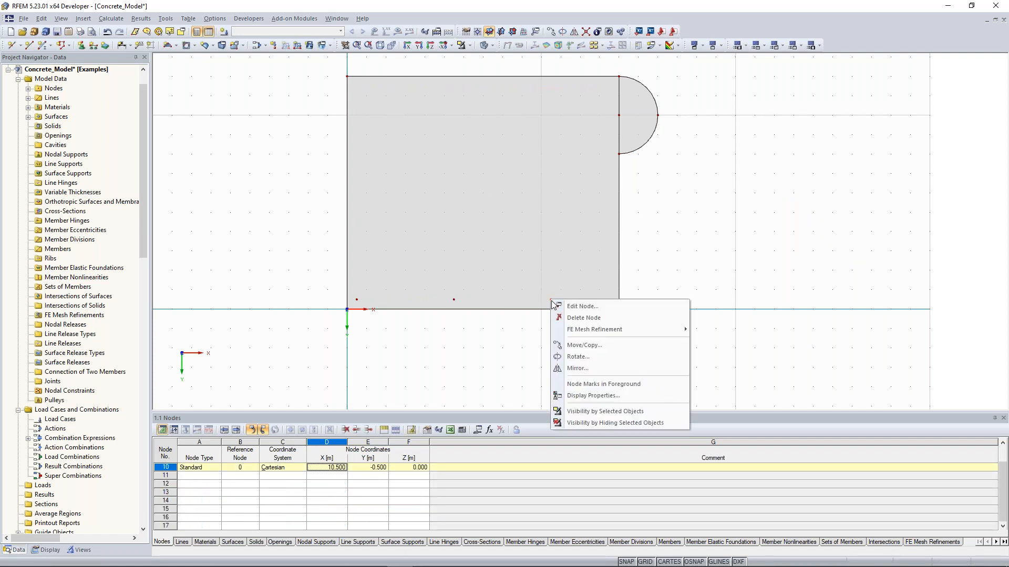
{"action": "left_click", "coordinate": [602, 346]}
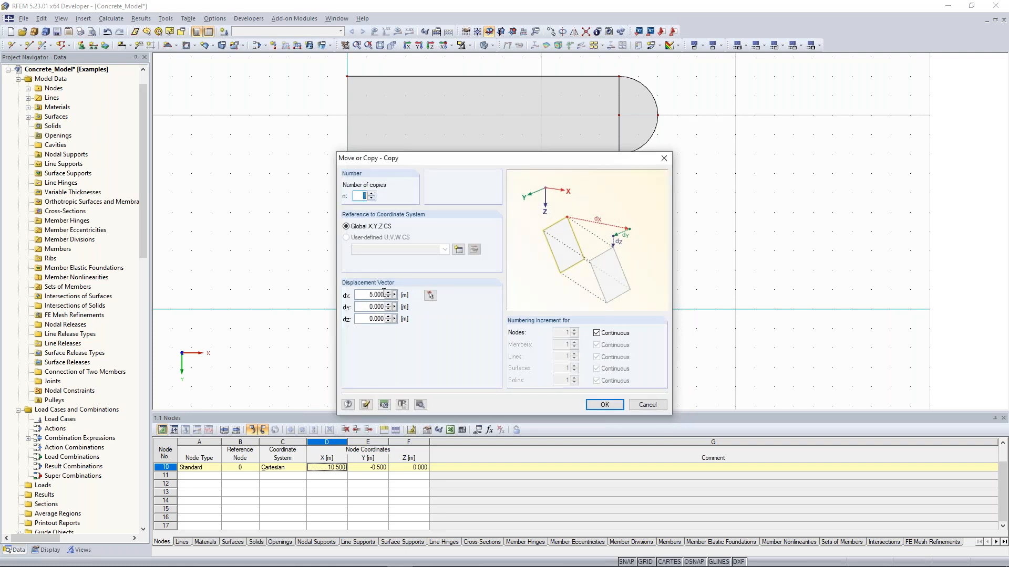
{"action": "left_click", "coordinate": [366, 295]}
{"action": "type", "text": "3"}
{"action": "left_click", "coordinate": [600, 406]}
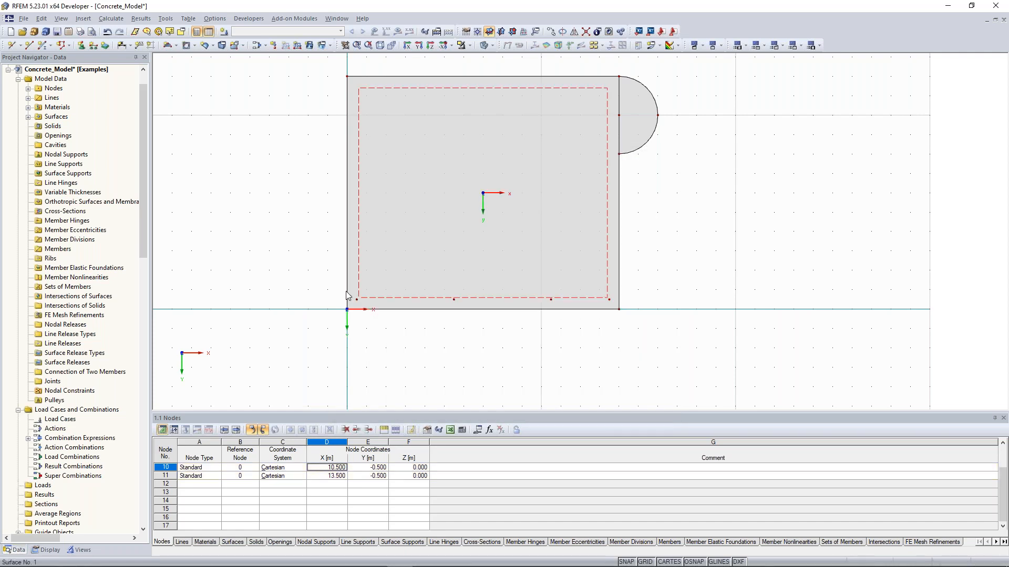
Step: Copy the row of four nodes at Y -0.5 m once with a displacement of dX 0 m and dY -4.5 m
{"action": "middle_click_drag", "start_coordinate": [294, 268], "coordinate": [287, 262]}
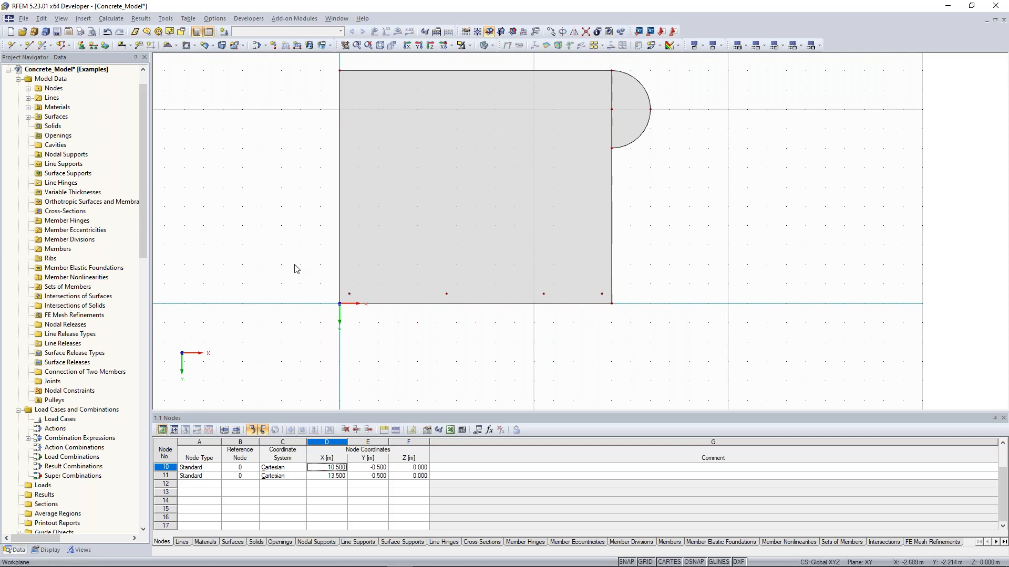
{"action": "left_click_drag", "start_coordinate": [295, 266], "coordinate": [652, 298]}
{"action": "middle_click_drag", "start_coordinate": [625, 219], "coordinate": [629, 239]}
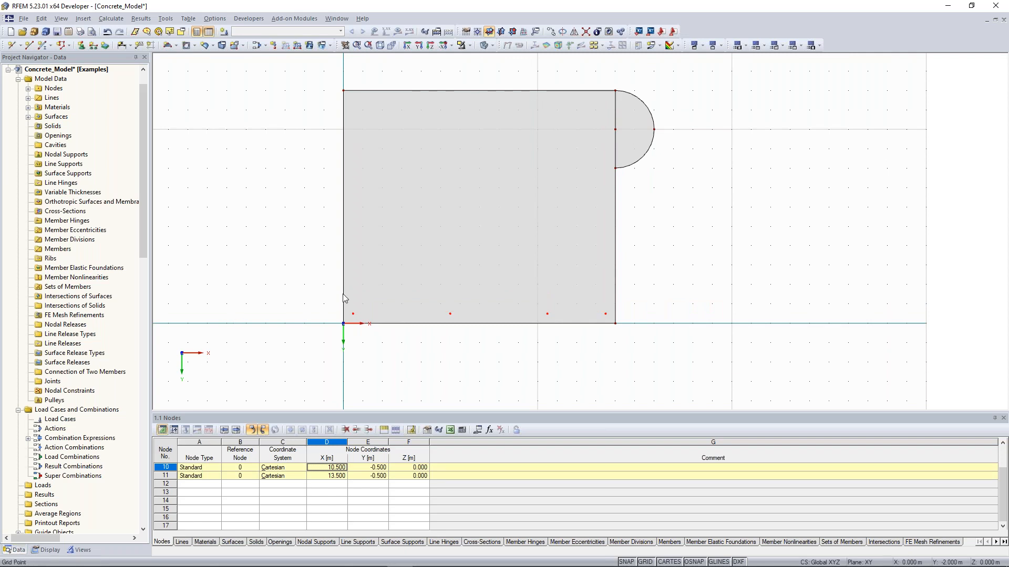
{"action": "left_click_drag", "start_coordinate": [308, 292], "coordinate": [550, 314]}
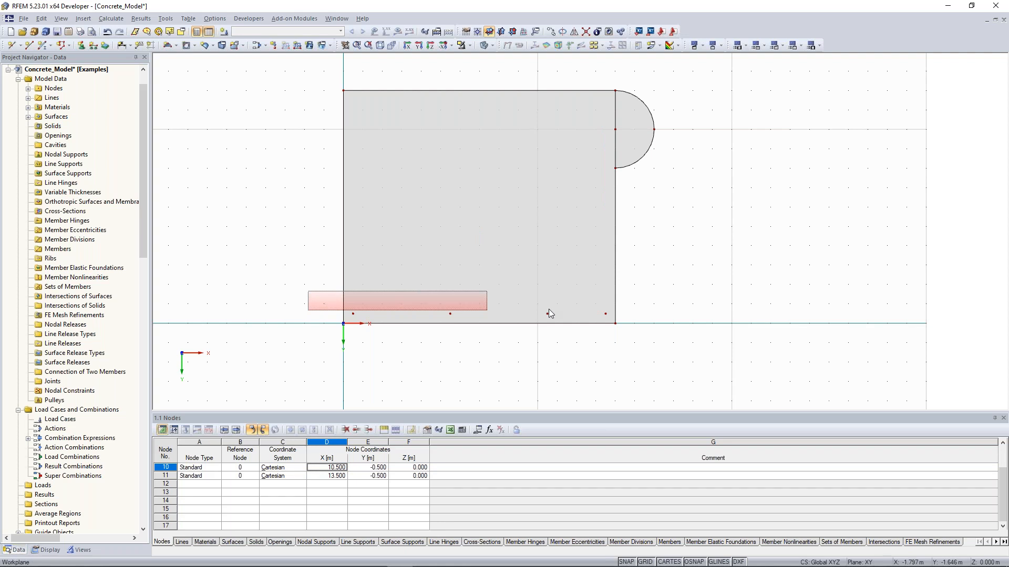
{"action": "left_click_drag", "start_coordinate": [549, 310], "coordinate": [625, 333]}
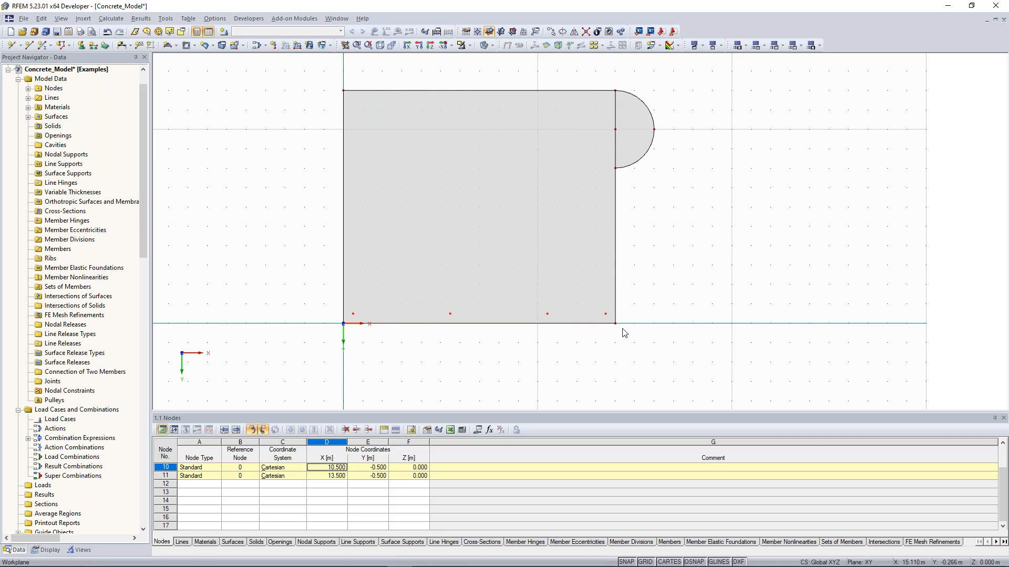
{"action": "right_click", "coordinate": [548, 315]}
{"action": "left_click", "coordinate": [603, 361]}
{"action": "left_click_drag", "start_coordinate": [419, 164], "coordinate": [752, 120]}
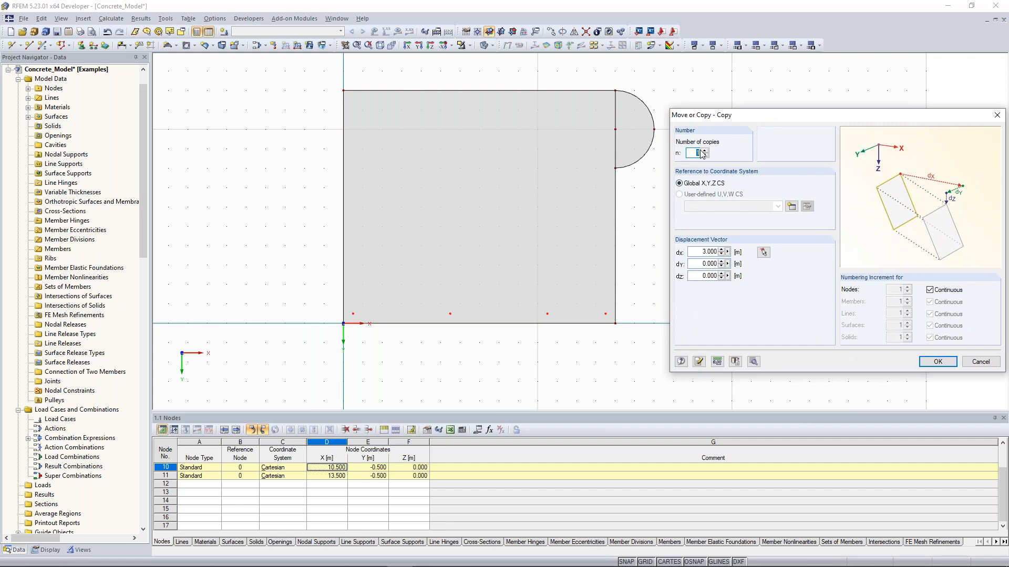
{"action": "double_click", "coordinate": [703, 256]}
{"action": "type", "text": "0"}
{"action": "key", "text": "Tab"}
{"action": "key", "text": "BackSpace"}
{"action": "type", "text": "-4.5"}
{"action": "left_click", "coordinate": [938, 368]}
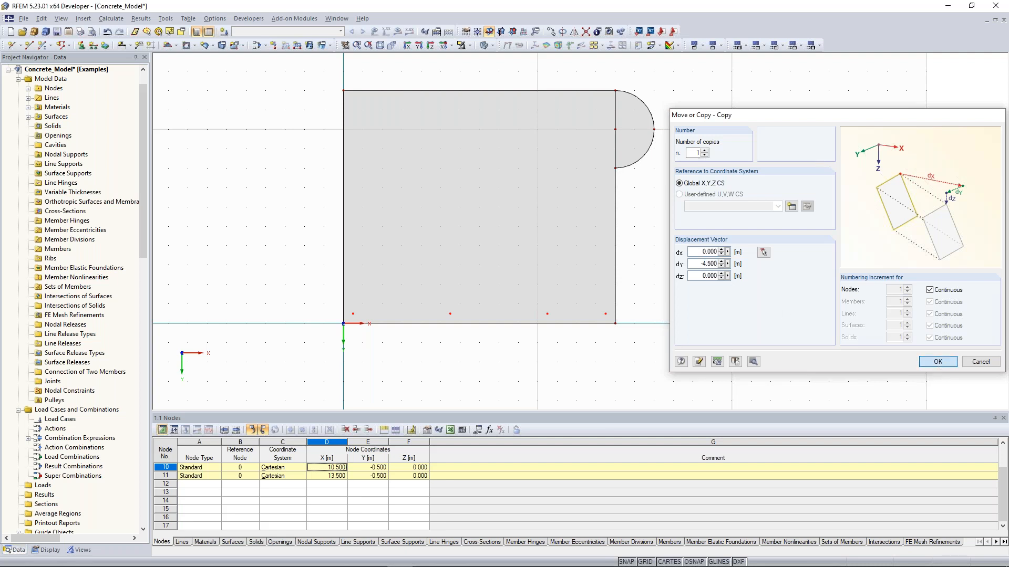
Step: Copy the node at X 10.5, Y -5 m in the Y direction to X 10.5, Y -9 m
{"action": "right_click", "coordinate": [548, 227]}
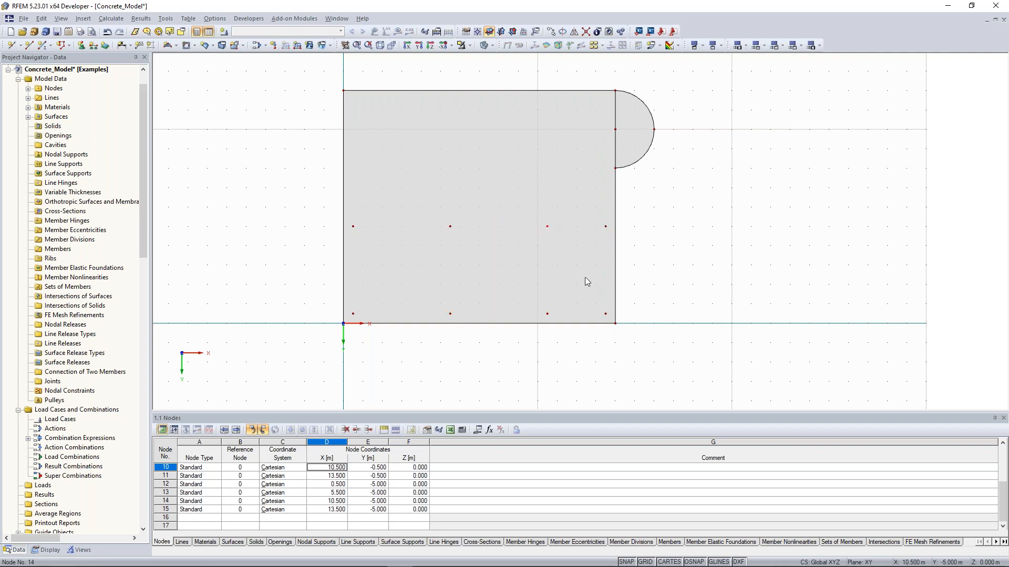
{"action": "left_click", "coordinate": [585, 277]}
{"action": "left_click_drag", "start_coordinate": [464, 165], "coordinate": [774, 138]}
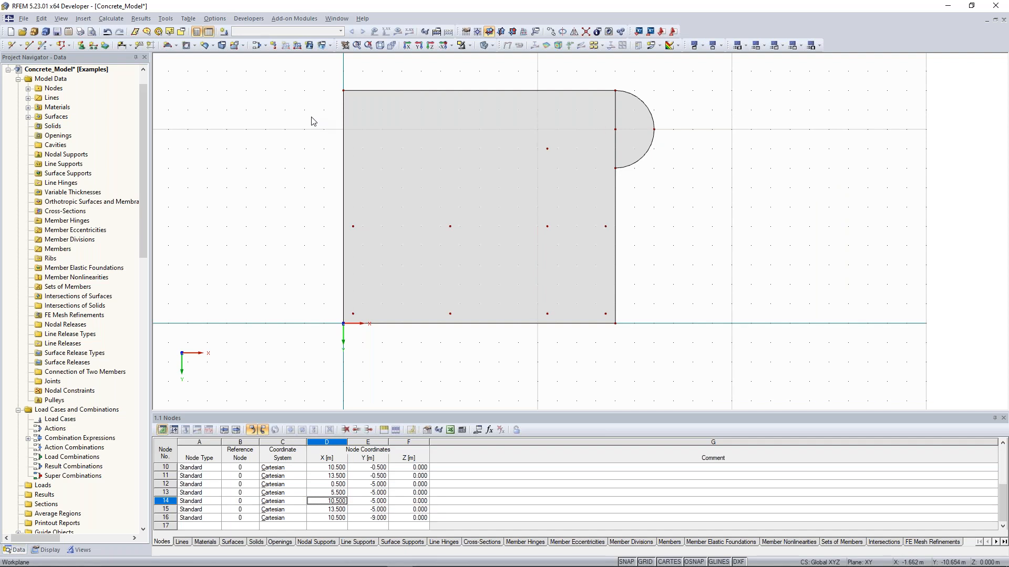
Step: Copy the entire floor slab with its extension and nodes once with a displacement of dY 0 m and dZ -3.25 m
{"action": "scroll", "coordinate": [310, 114], "scroll_direction": "down", "scroll_amount": 2}
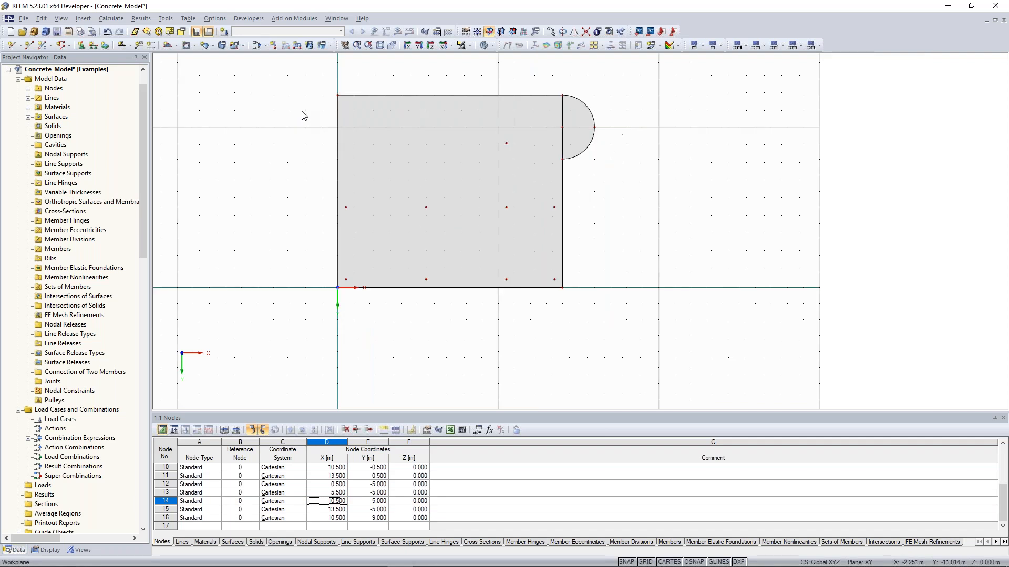
{"action": "middle_click_drag", "start_coordinate": [302, 109], "coordinate": [316, 119]}
{"action": "left_click_drag", "start_coordinate": [308, 69], "coordinate": [651, 342]}
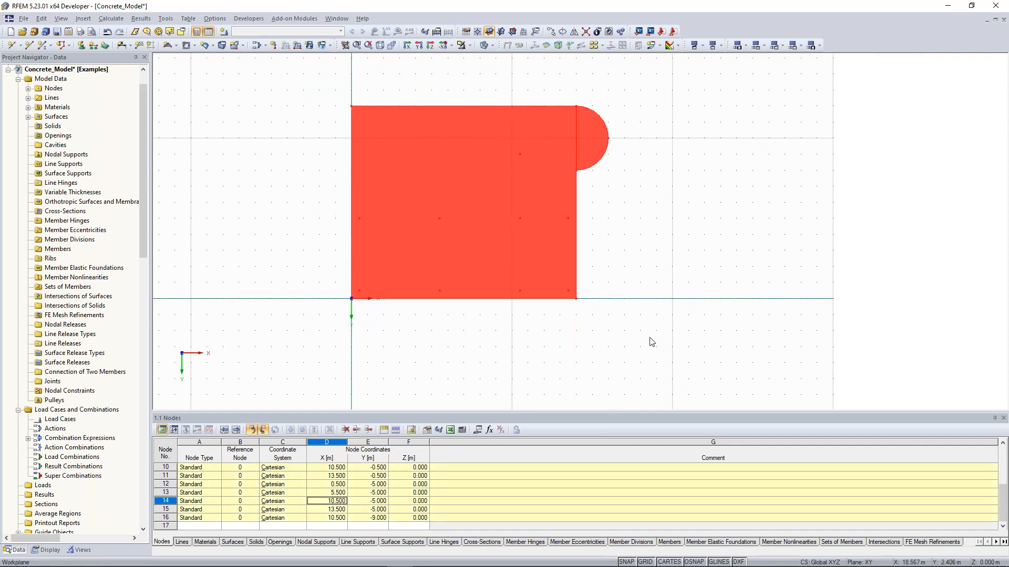
{"action": "right_click", "coordinate": [425, 146]}
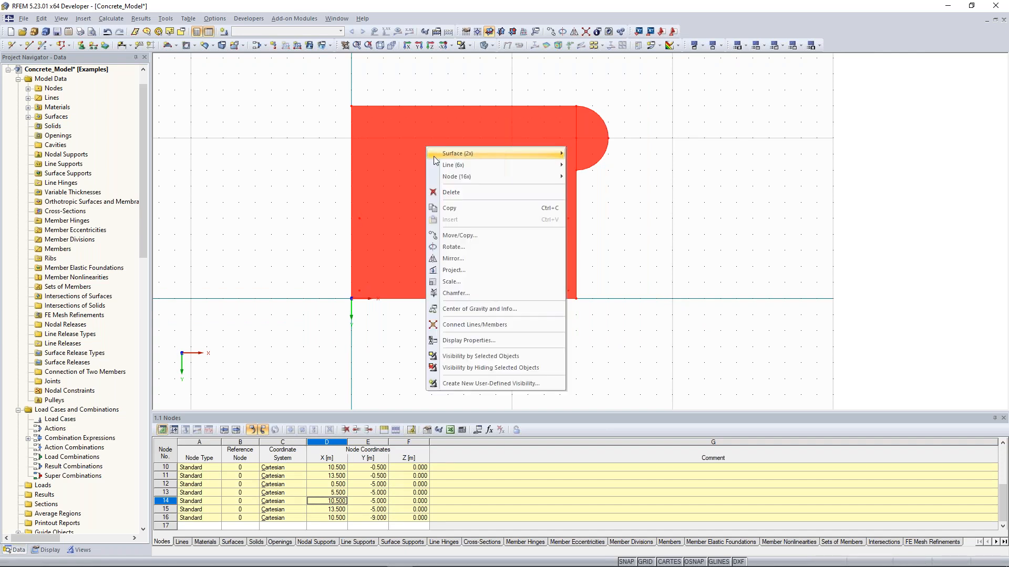
{"action": "left_click", "coordinate": [480, 235]}
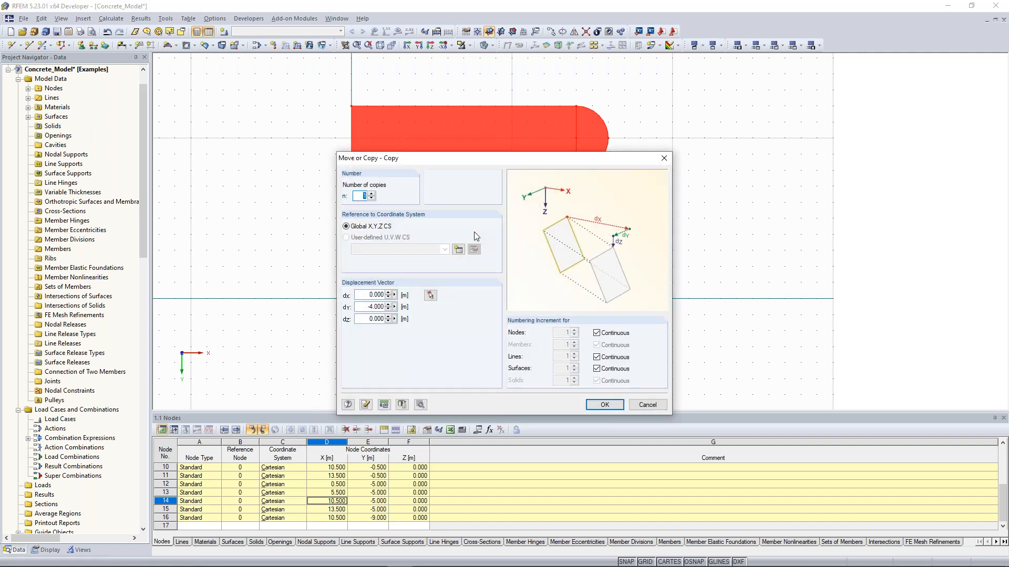
{"action": "double_click", "coordinate": [362, 195]}
{"action": "left_click_drag", "start_coordinate": [368, 306], "coordinate": [412, 310]}
{"action": "type", "text": "0"}
{"action": "key", "text": "Tab"}
{"action": "key", "text": "BackSpace"}
{"action": "type", "text": "-3.25"}
{"action": "left_click", "coordinate": [604, 404]}
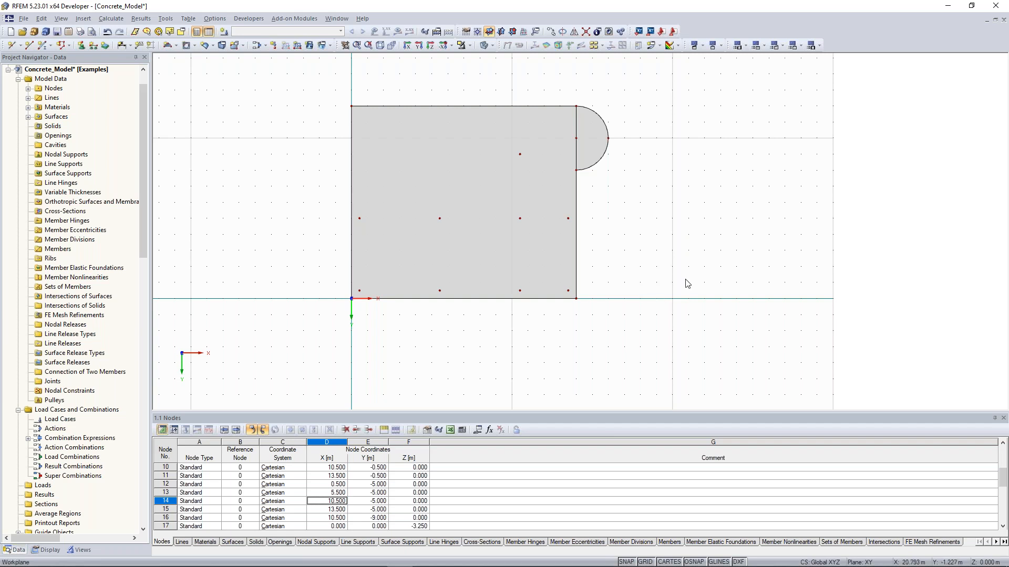
{"action": "middle_click_drag", "start_coordinate": [686, 268], "coordinate": [605, 79], "text": "ctrl"}
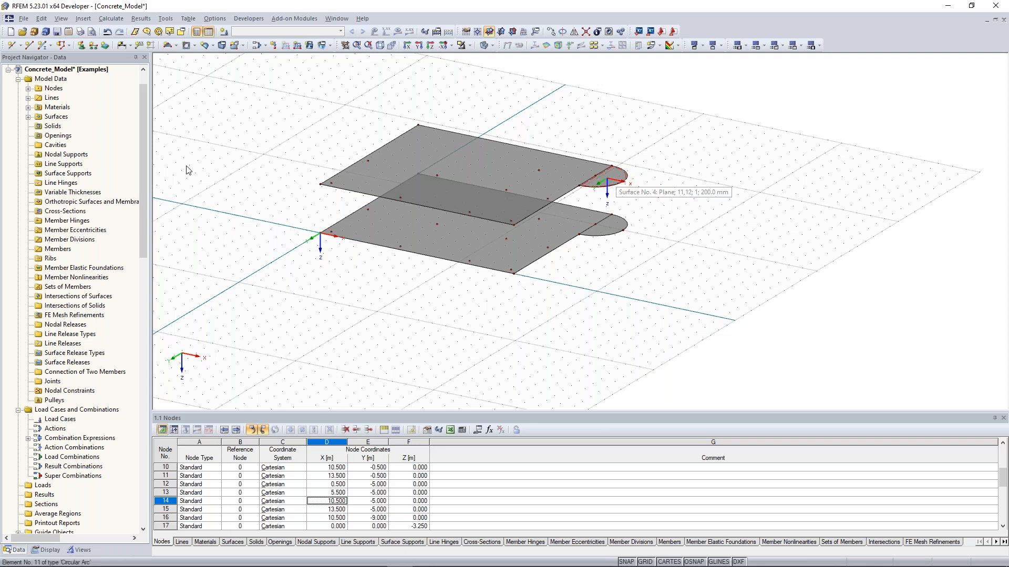
Step: Switch to the RFEM training manual PDF and check the ceiling slab's geometry, thickness and circular opening dimensions
{"action": "key", "text": "alt+Tab"}
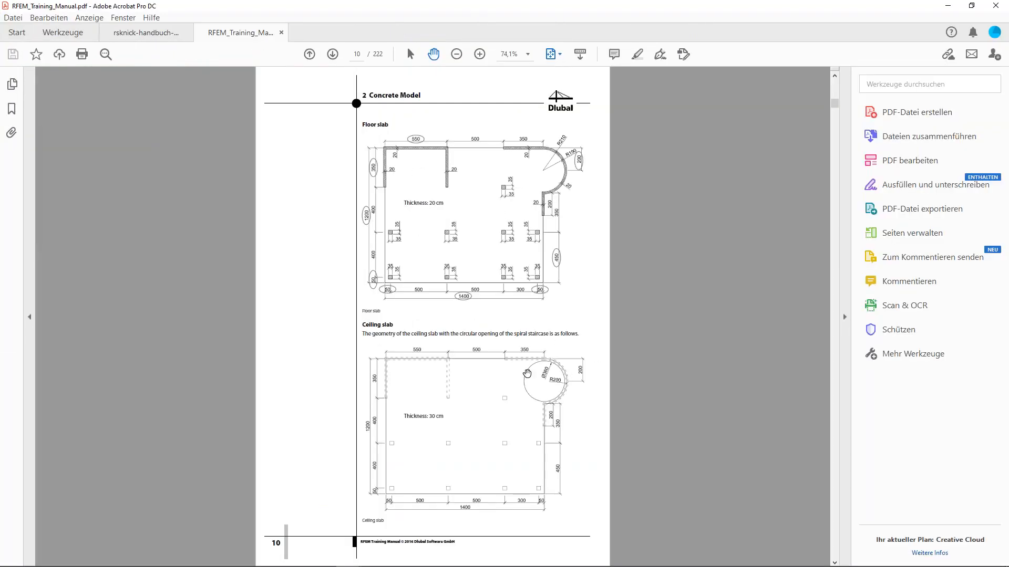
{"action": "scroll", "coordinate": [549, 413], "scroll_direction": "down", "scroll_amount": 3}
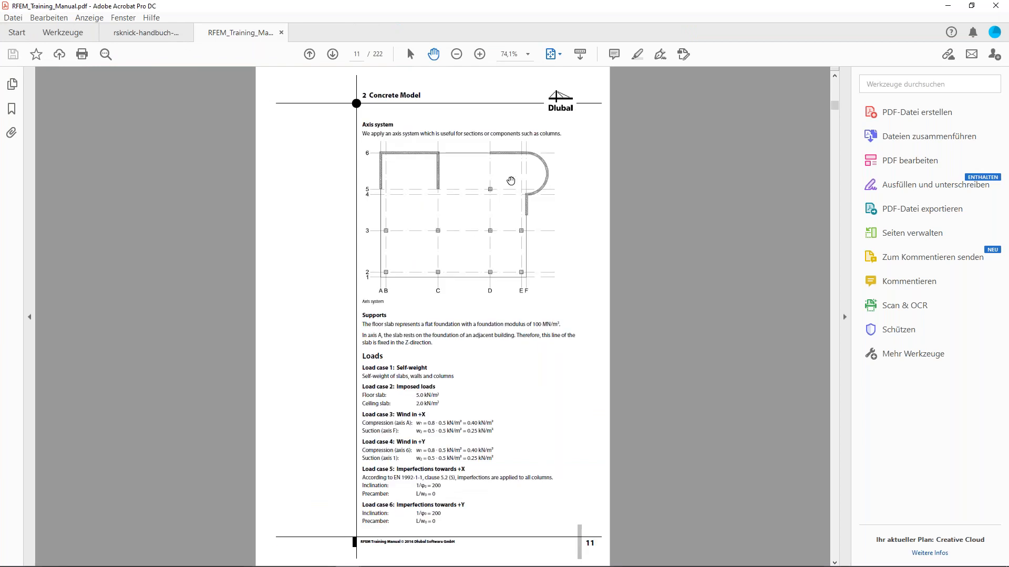
{"action": "scroll", "coordinate": [511, 182], "scroll_direction": "up", "scroll_amount": 3}
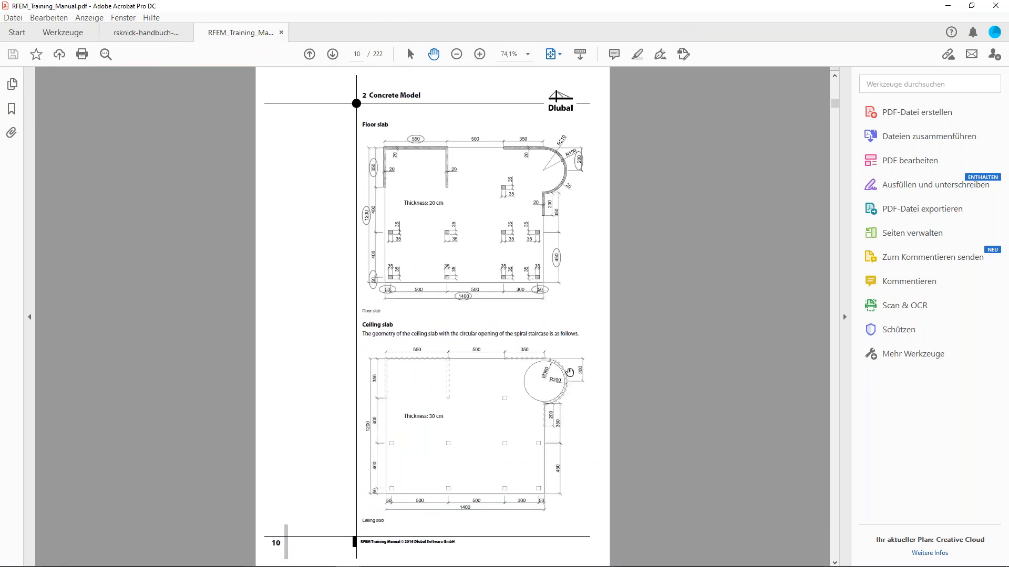
{"action": "left_click_drag", "start_coordinate": [667, 11], "coordinate": [1008, 12]}
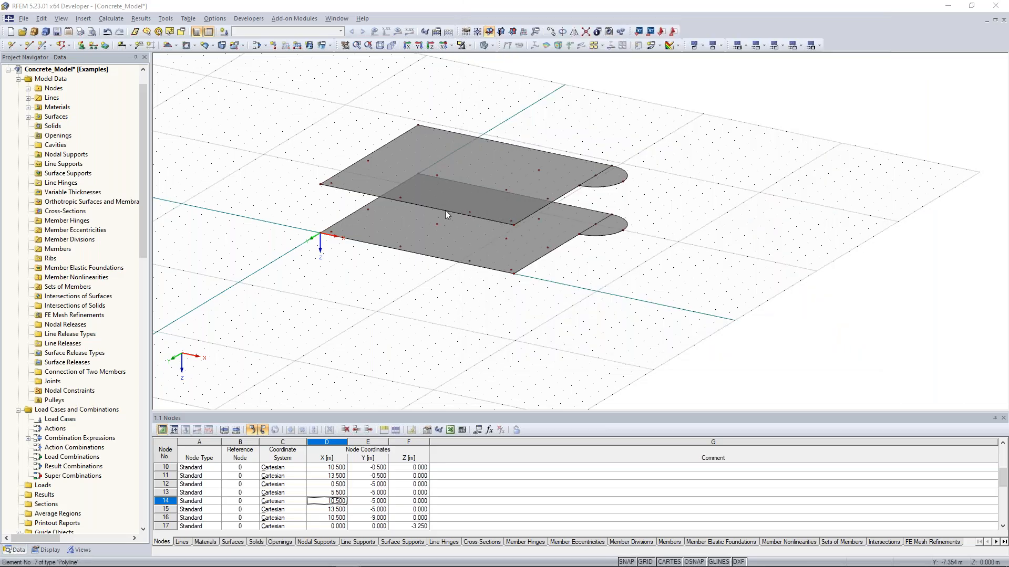
Step: Delete the straight line separating the upper slab from its semicircular extension
{"action": "middle_click_drag", "start_coordinate": [610, 153], "coordinate": [624, 144], "text": "ctrl"}
{"action": "scroll", "coordinate": [623, 145], "scroll_direction": "up", "scroll_amount": 5}
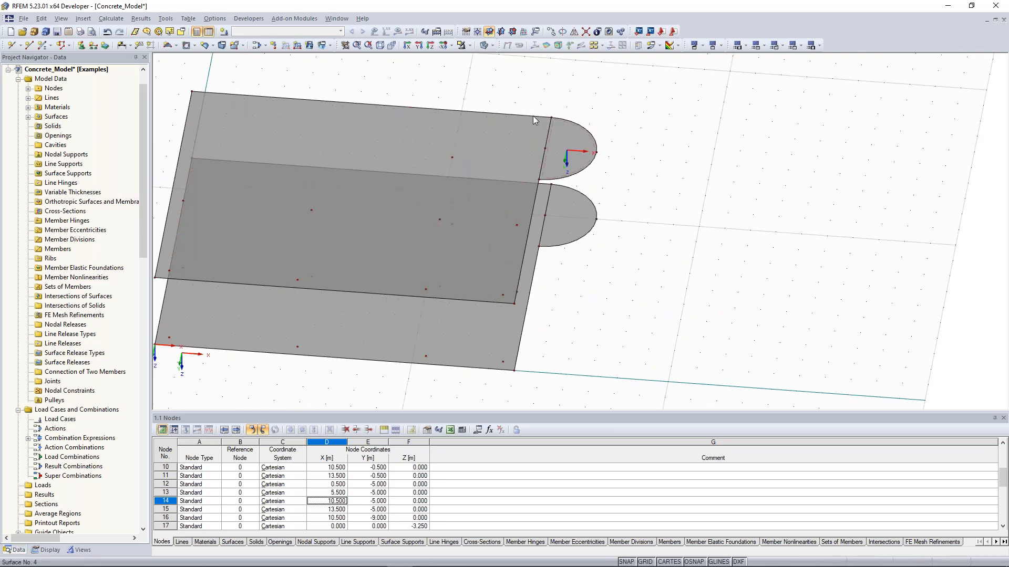
{"action": "scroll", "coordinate": [548, 150], "scroll_direction": "up", "scroll_amount": 2}
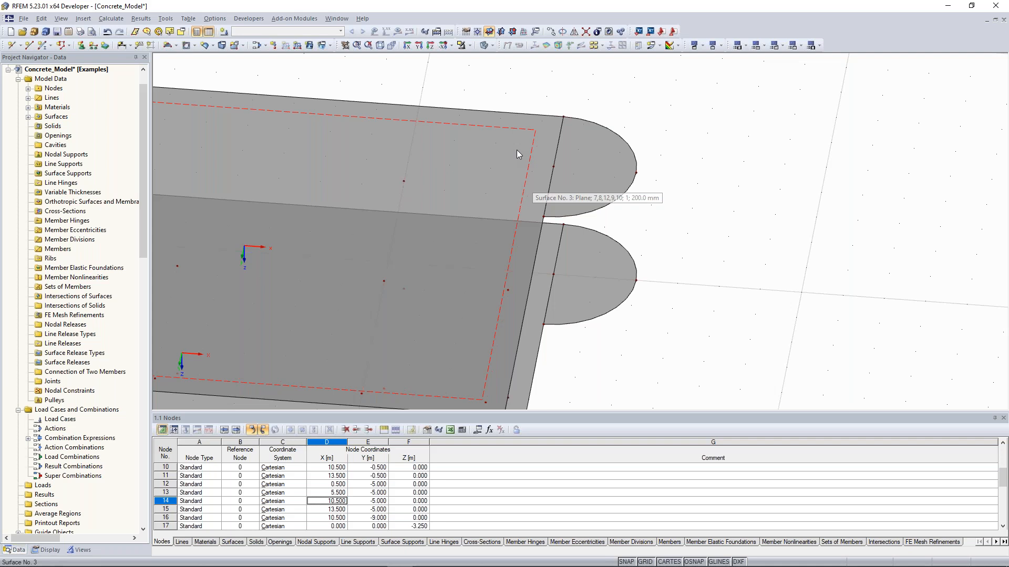
{"action": "scroll", "coordinate": [605, 147], "scroll_direction": "down", "scroll_amount": 2}
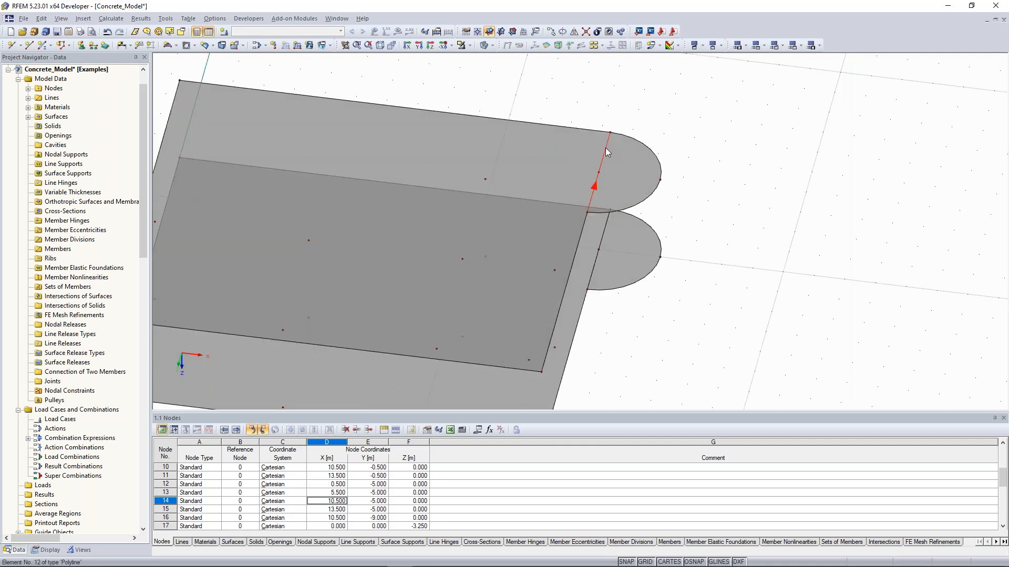
{"action": "right_click", "coordinate": [606, 152]}
{"action": "left_click", "coordinate": [629, 167]}
{"action": "scroll", "coordinate": [703, 149], "scroll_direction": "down", "scroll_amount": 2}
{"action": "middle_click_drag", "start_coordinate": [713, 163], "coordinate": [765, 155], "text": "ctrl"}
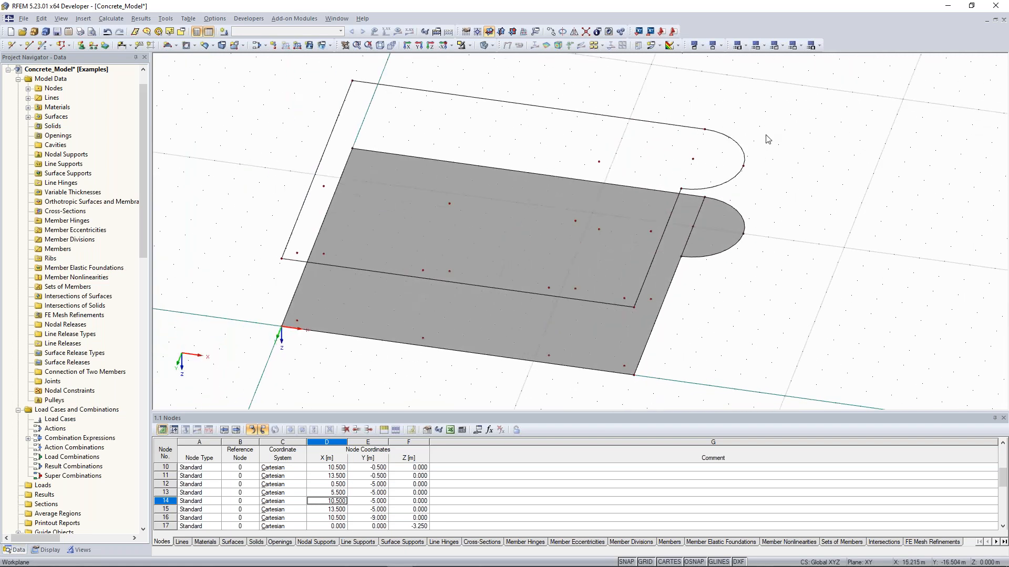
{"action": "middle_click_drag", "start_coordinate": [743, 120], "coordinate": [745, 114], "text": "ctrl"}
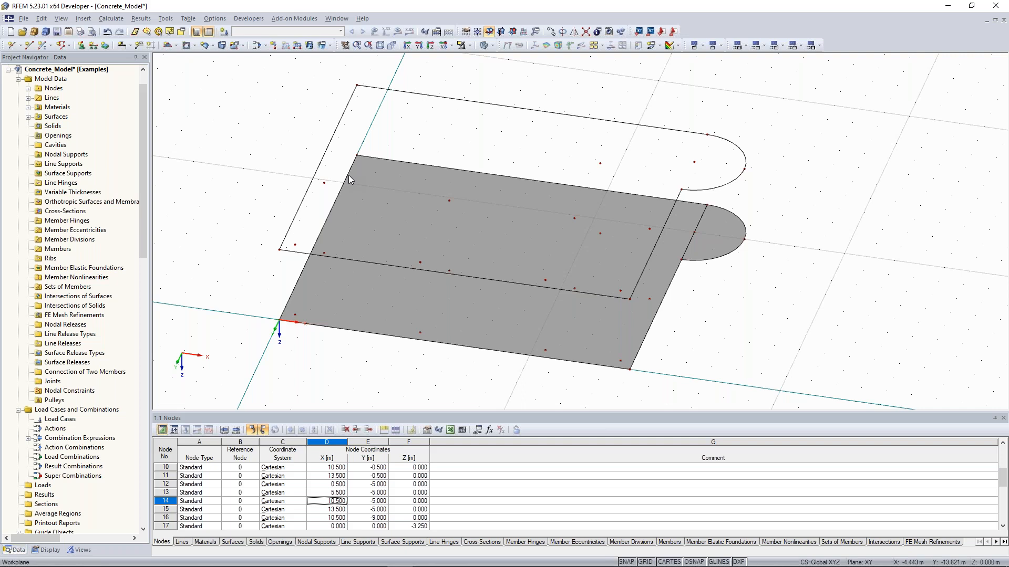
Step: Create a plane ceiling surface with a constant thickness of 300 mm from the upper slab's closed outer boundary lines
{"action": "middle_click_drag", "start_coordinate": [349, 179], "coordinate": [229, 296], "text": "ctrl"}
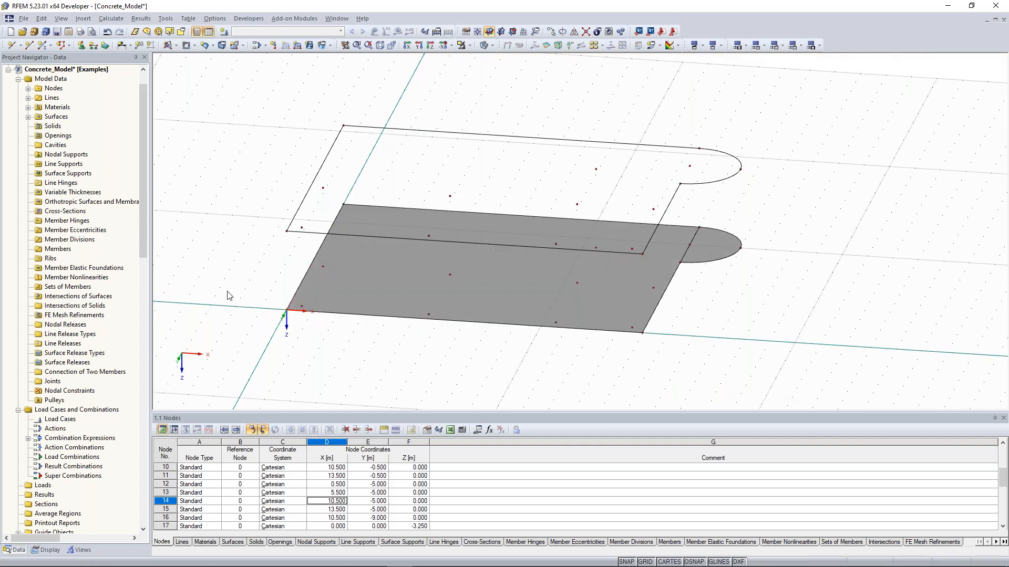
{"action": "type", "text": "300"}
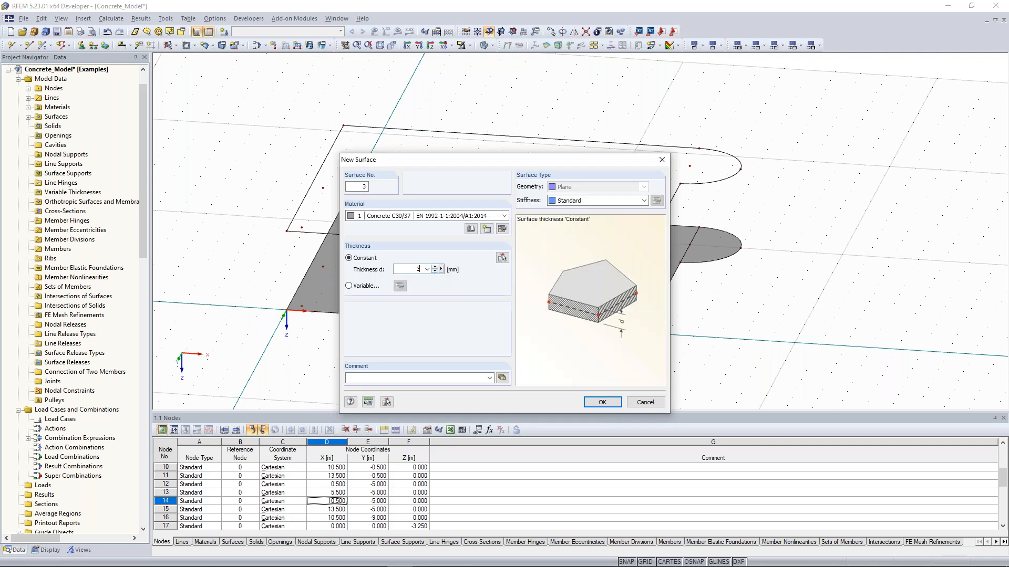
{"action": "left_click", "coordinate": [602, 402]}
{"action": "left_click", "coordinate": [337, 138]}
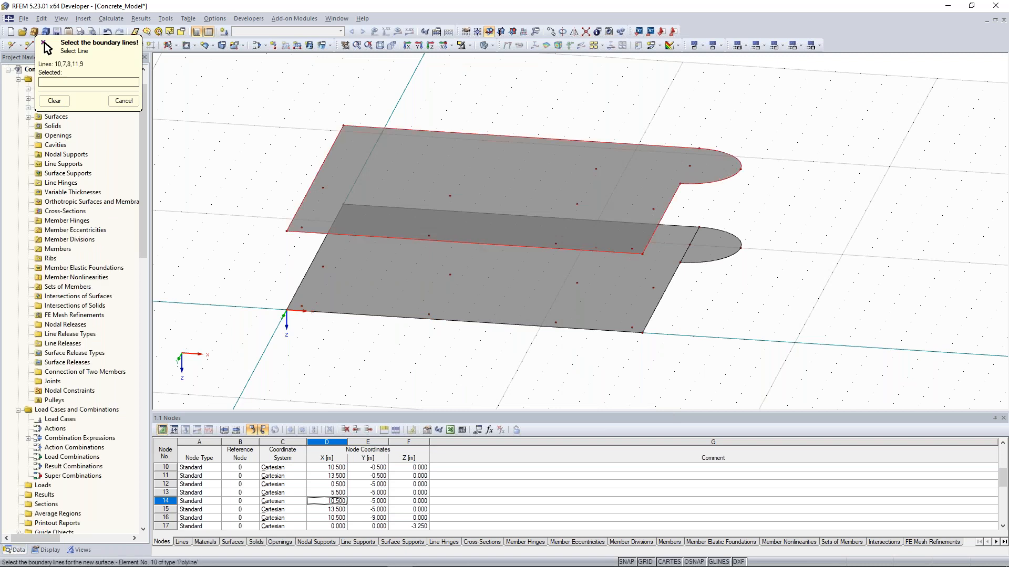
{"action": "left_click", "coordinate": [43, 43]}
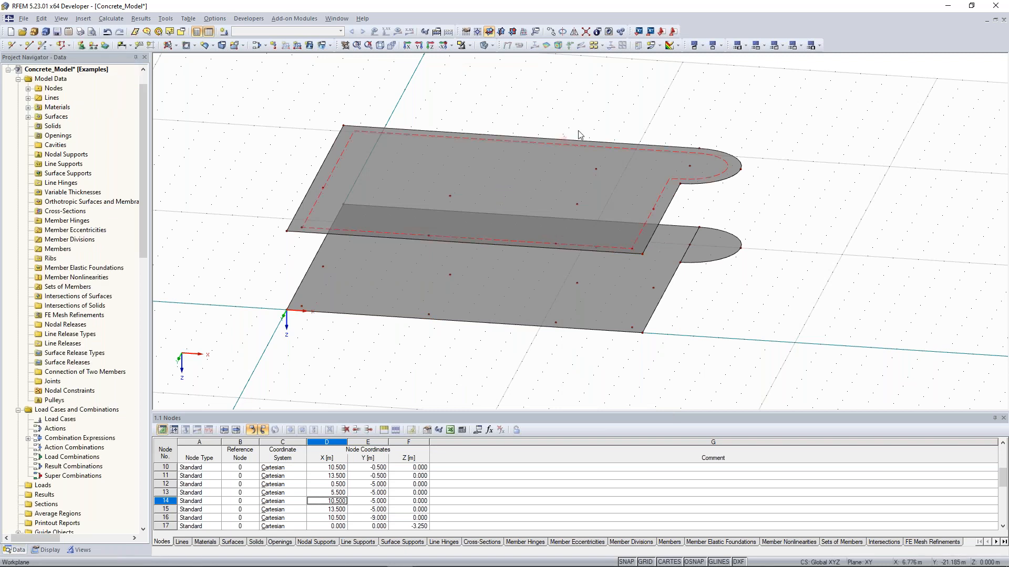
{"action": "middle_click_drag", "start_coordinate": [599, 124], "coordinate": [597, 124], "text": "ctrl"}
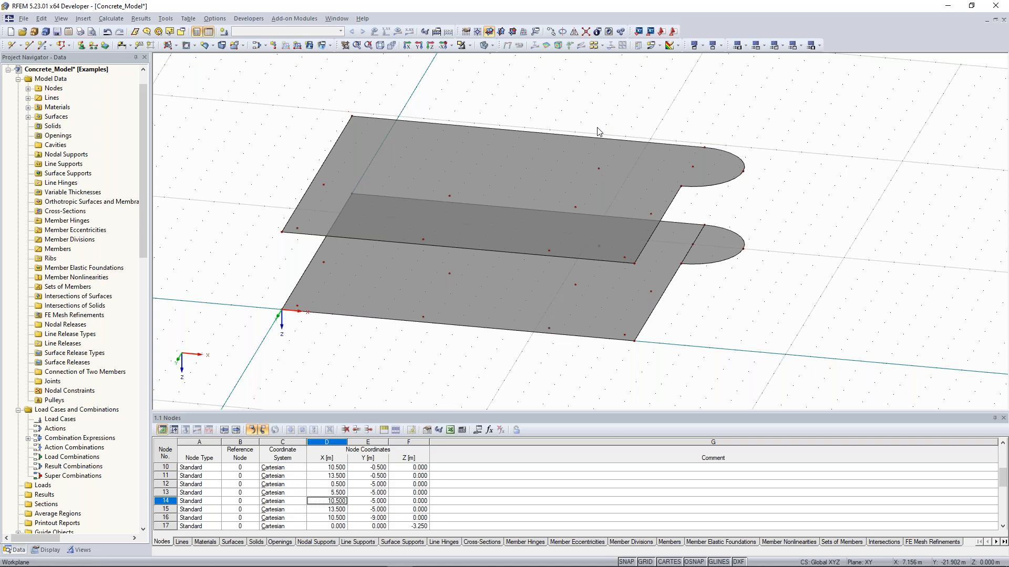
Step: Create a circular opening in the ceiling slab, centred on the centre node of its semicircular end
{"action": "scroll", "coordinate": [601, 126], "scroll_direction": "up", "scroll_amount": 1}
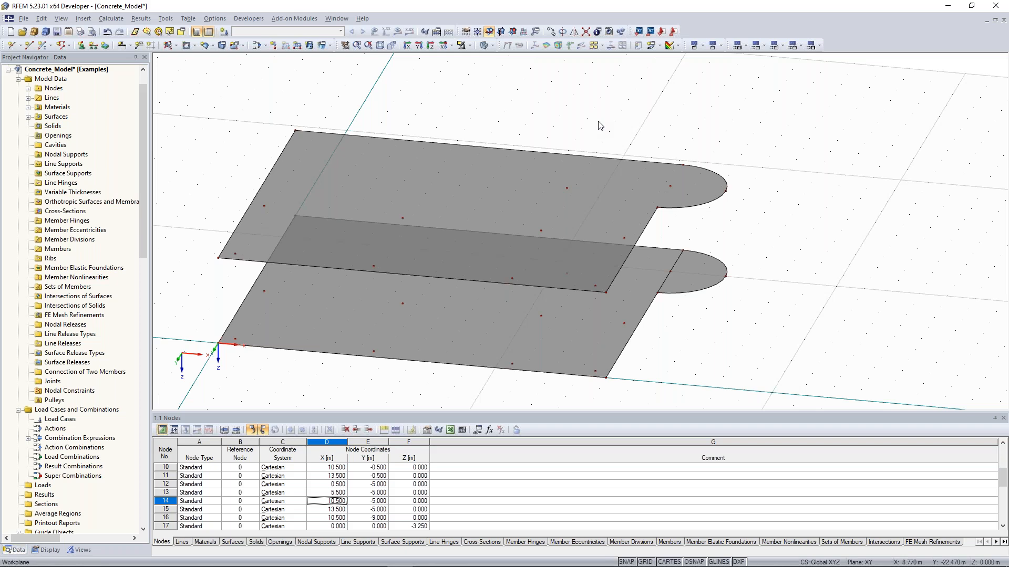
{"action": "left_click", "coordinate": [194, 47]}
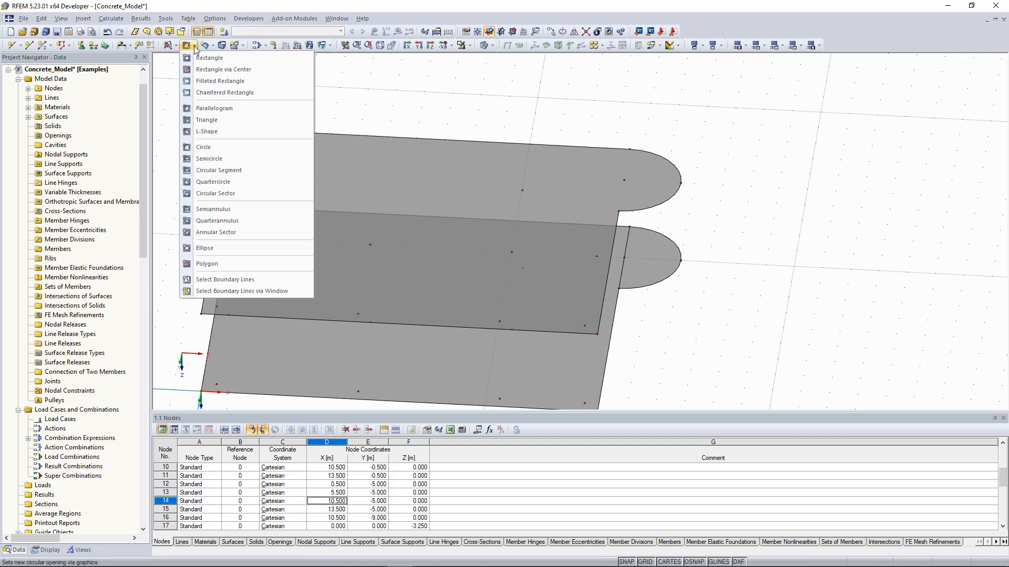
{"action": "left_click", "coordinate": [196, 48]}
{"action": "left_click", "coordinate": [196, 48]}
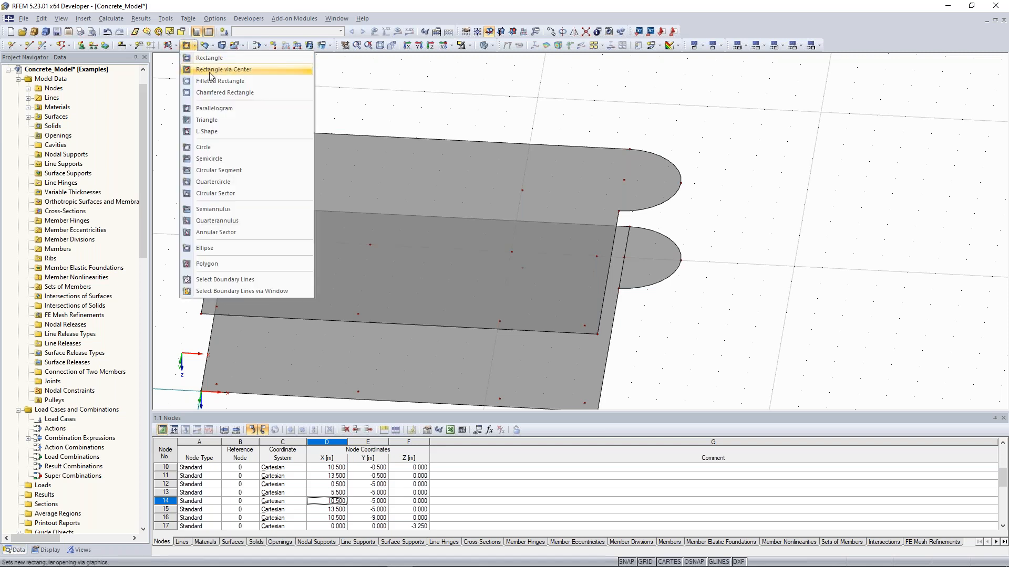
{"action": "left_click", "coordinate": [209, 148]}
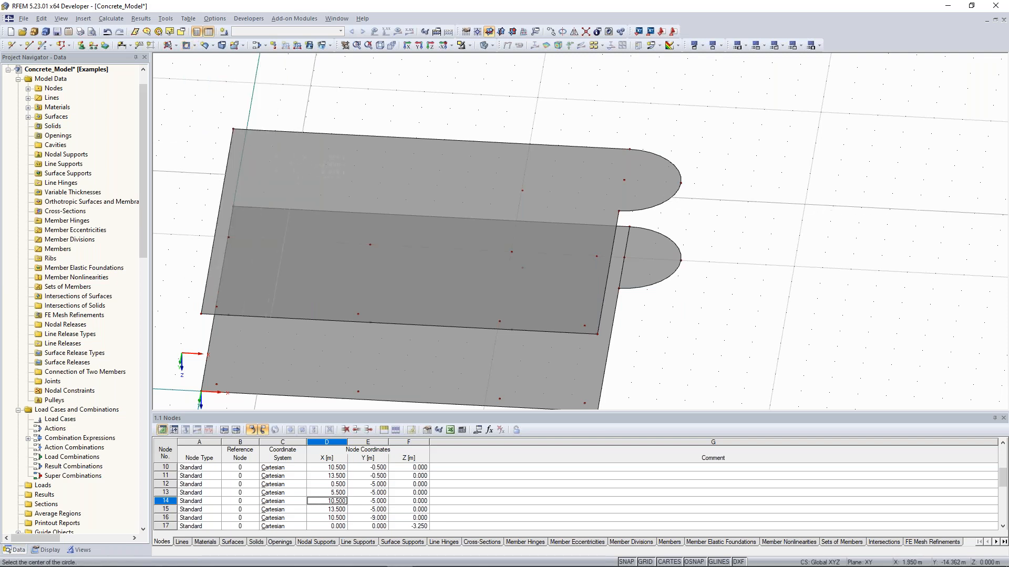
{"action": "middle_click_drag", "start_coordinate": [645, 73], "coordinate": [645, 104], "text": "ctrl"}
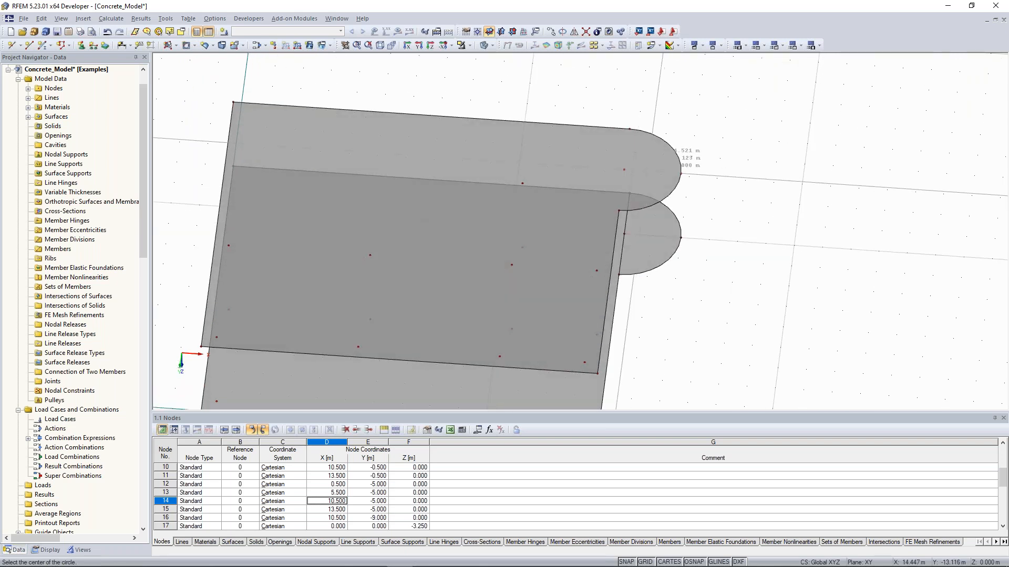
{"action": "left_click", "coordinate": [623, 170]}
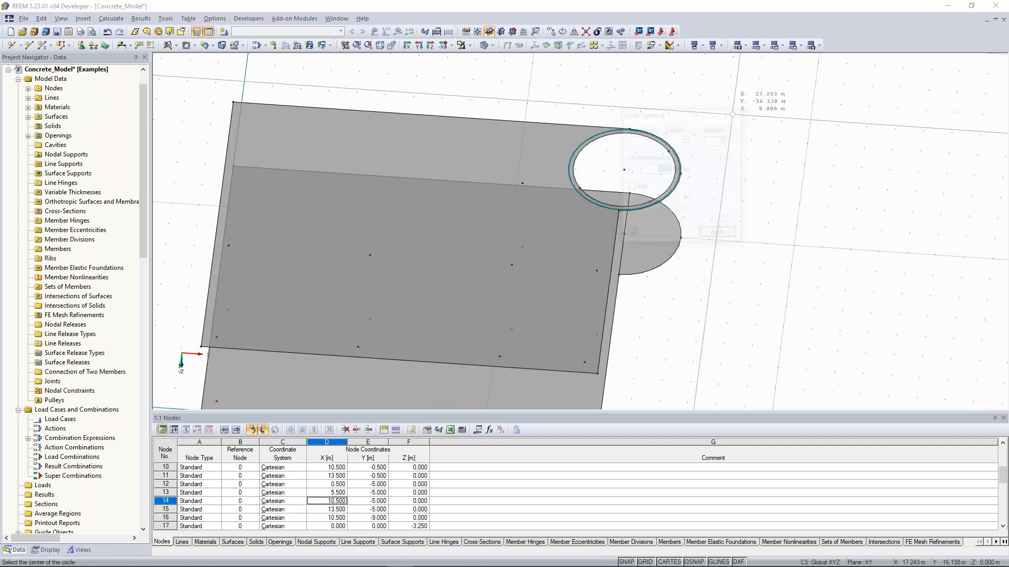
Step: Examine the floor slab, the ceiling slab and its circular opening from several viewing angles
{"action": "scroll", "coordinate": [707, 163], "scroll_direction": "down", "scroll_amount": 2}
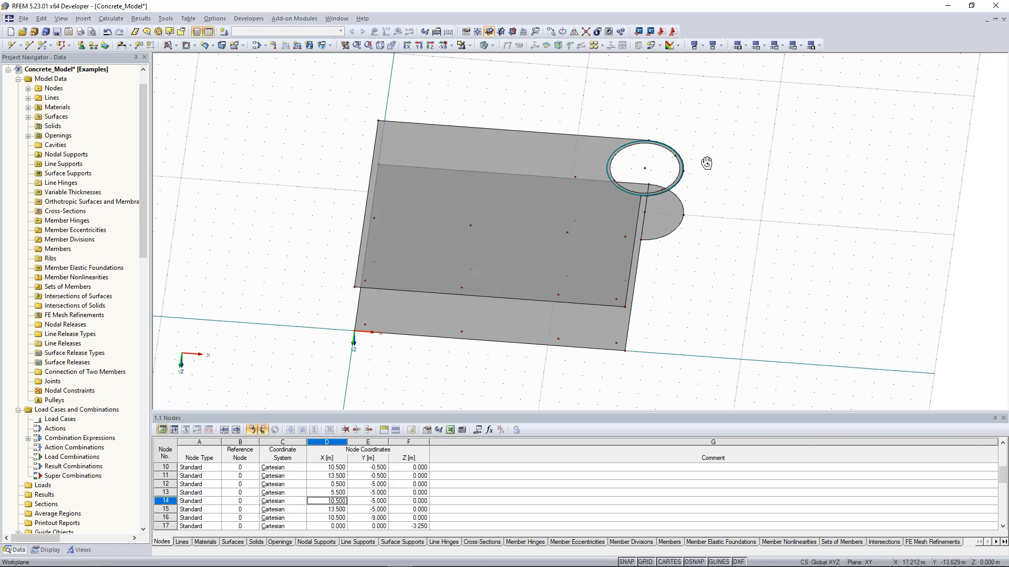
{"action": "middle_click_drag", "start_coordinate": [707, 163], "coordinate": [670, 104], "text": "ctrl"}
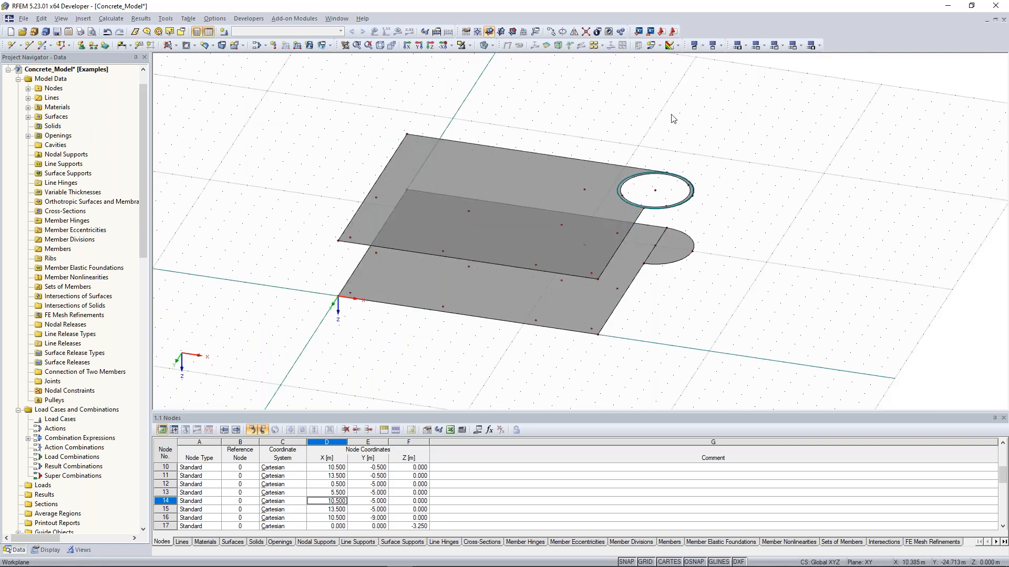
{"action": "middle_click_drag", "start_coordinate": [674, 118], "coordinate": [578, 105], "text": "ctrl"}
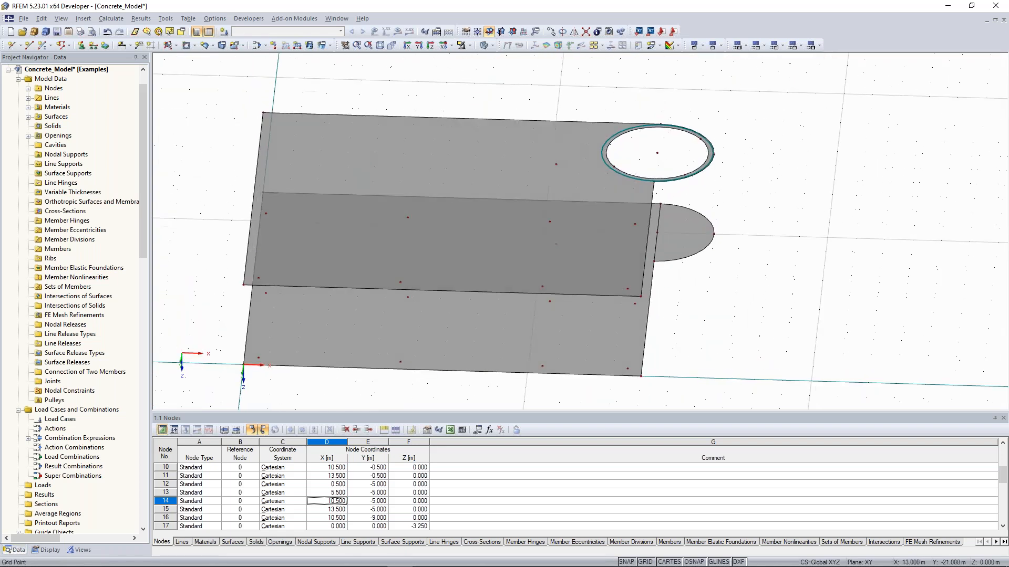
{"action": "middle_click_drag", "start_coordinate": [322, 179], "coordinate": [398, 137]}
{"action": "scroll", "coordinate": [550, 150], "scroll_direction": "down", "scroll_amount": 3}
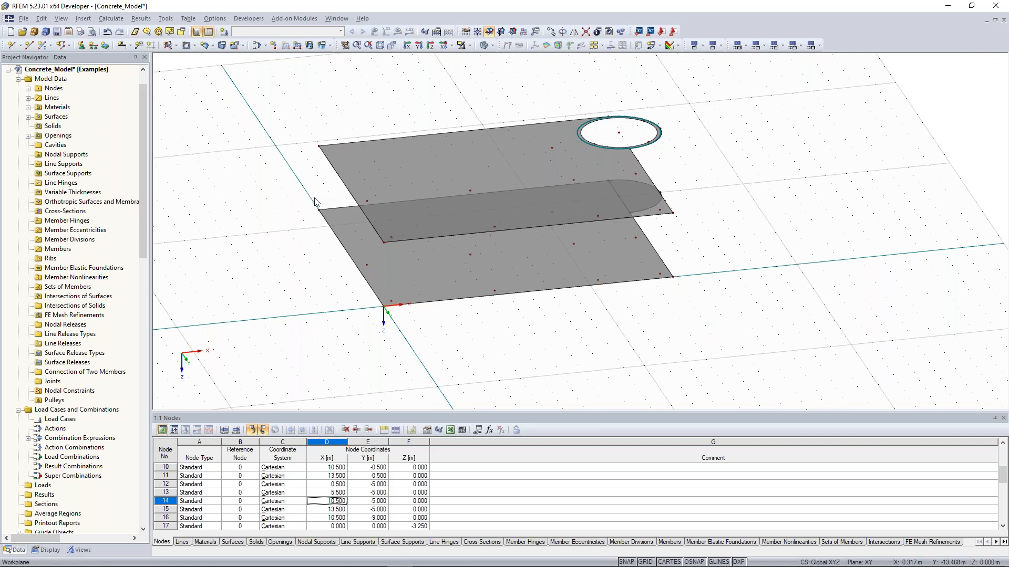
{"action": "middle_click_drag", "start_coordinate": [316, 202], "coordinate": [289, 217], "text": "ctrl"}
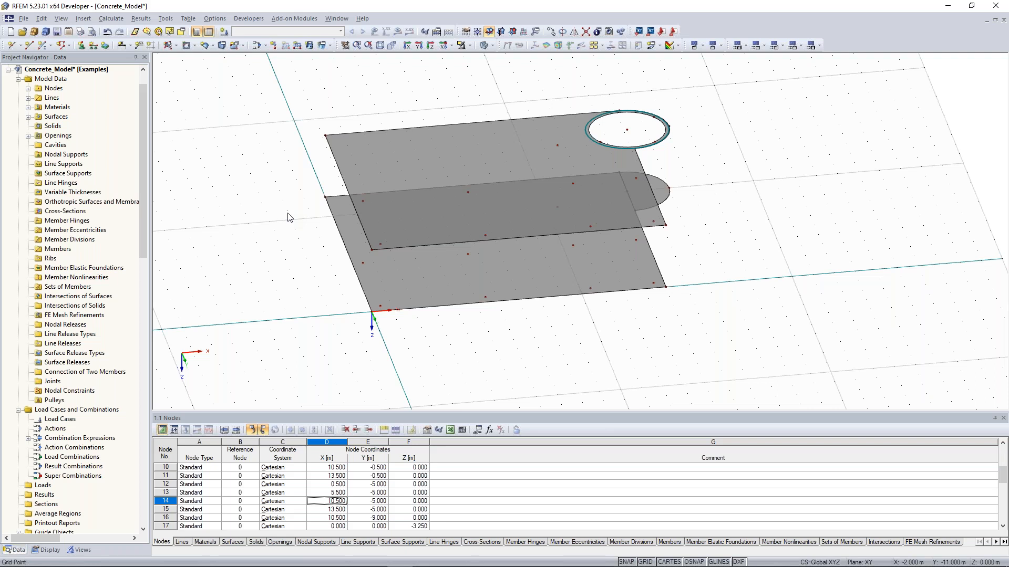
{"action": "middle_click_drag", "start_coordinate": [288, 218], "coordinate": [511, 172], "text": "ctrl"}
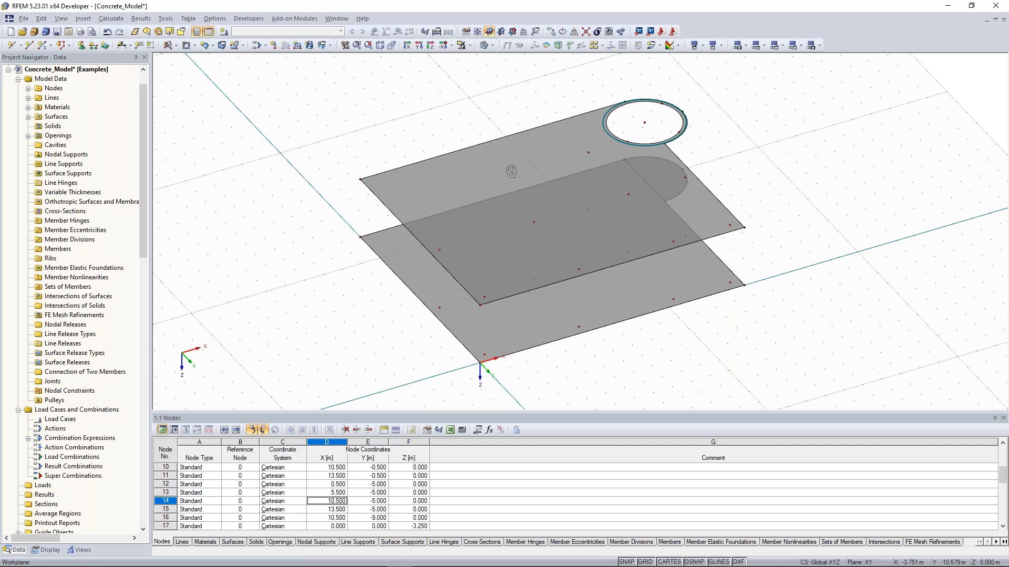
{"action": "middle_click_drag", "start_coordinate": [511, 172], "coordinate": [369, 243], "text": "ctrl"}
Step: Divide the ceiling slab's 12 m edge with a new intermediate node 3.5 m from the line start
{"action": "scroll", "coordinate": [338, 233], "scroll_direction": "up", "scroll_amount": 3}
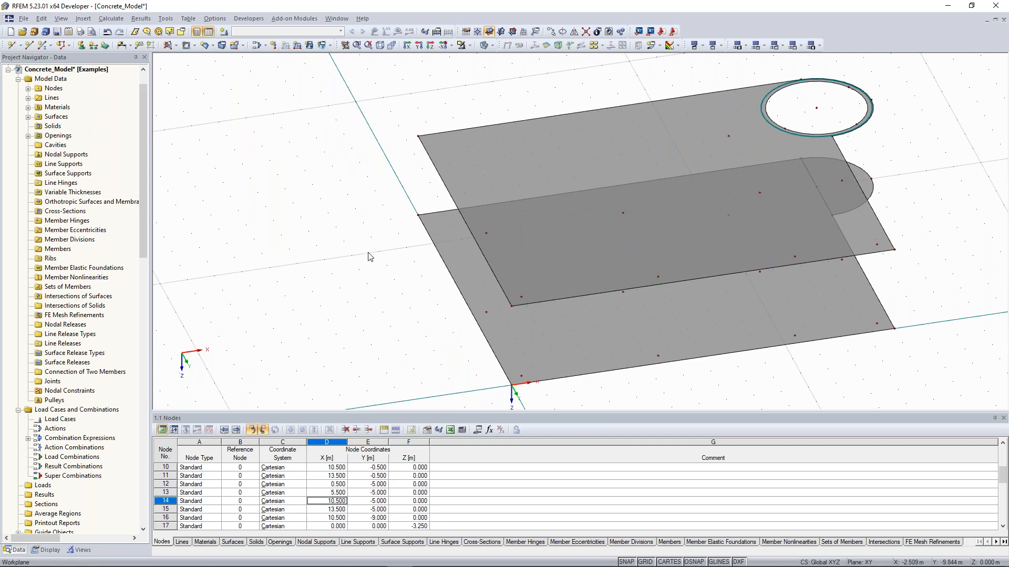
{"action": "middle_click_drag", "start_coordinate": [395, 225], "coordinate": [461, 167], "text": "ctrl"}
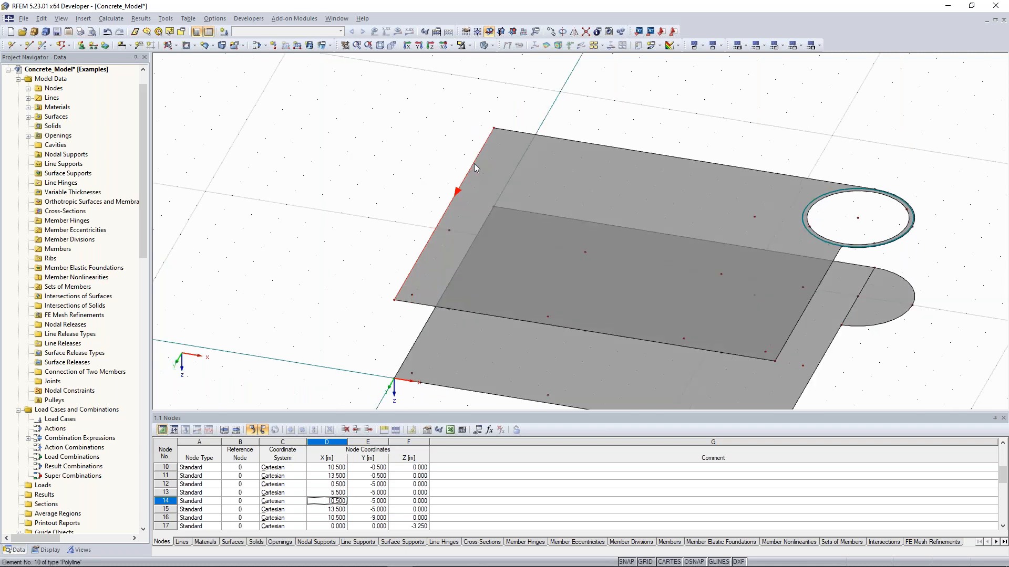
{"action": "right_click", "coordinate": [474, 163]}
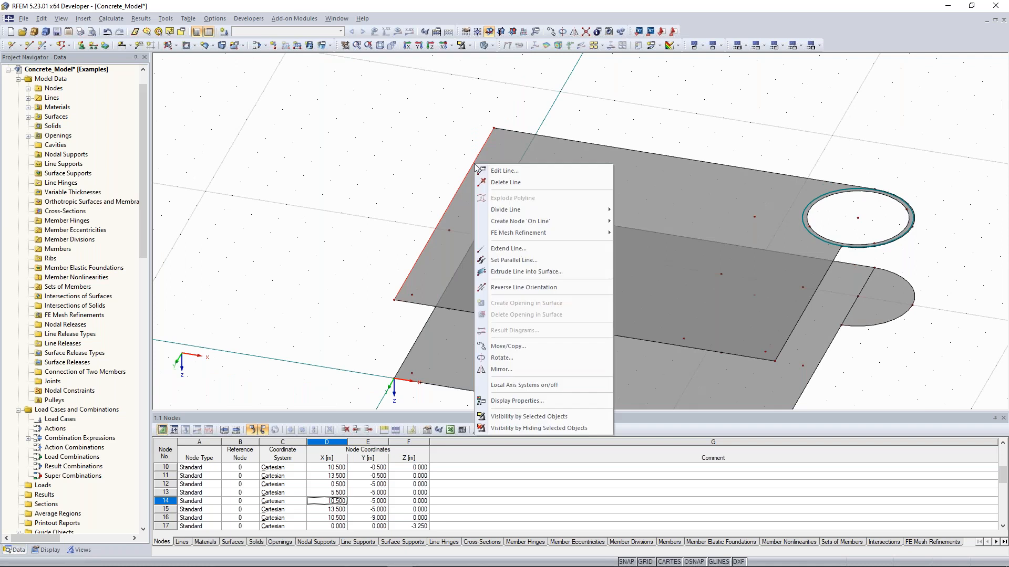
{"action": "mouse_move", "coordinate": [526, 213]}
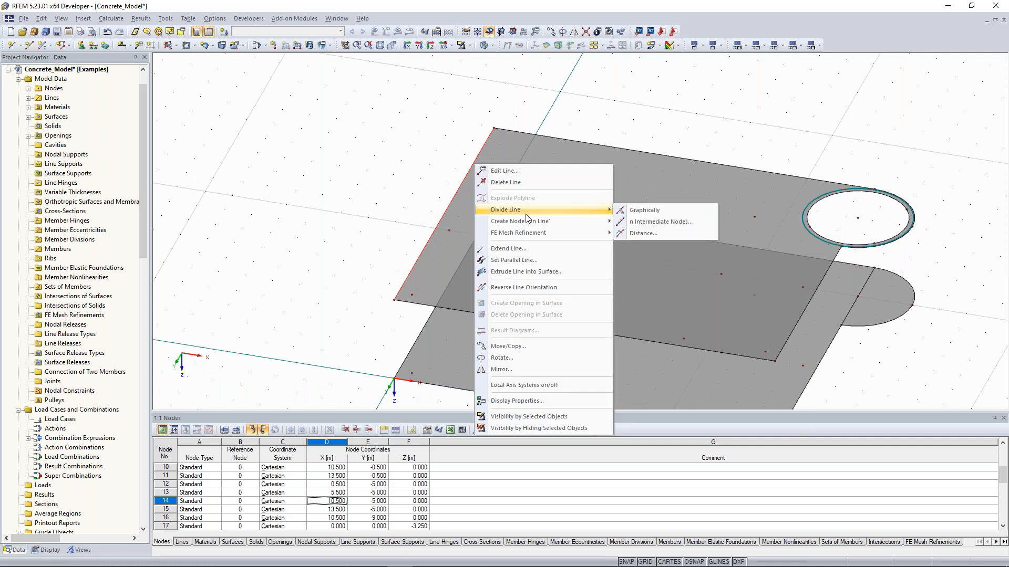
{"action": "left_click", "coordinate": [669, 232]}
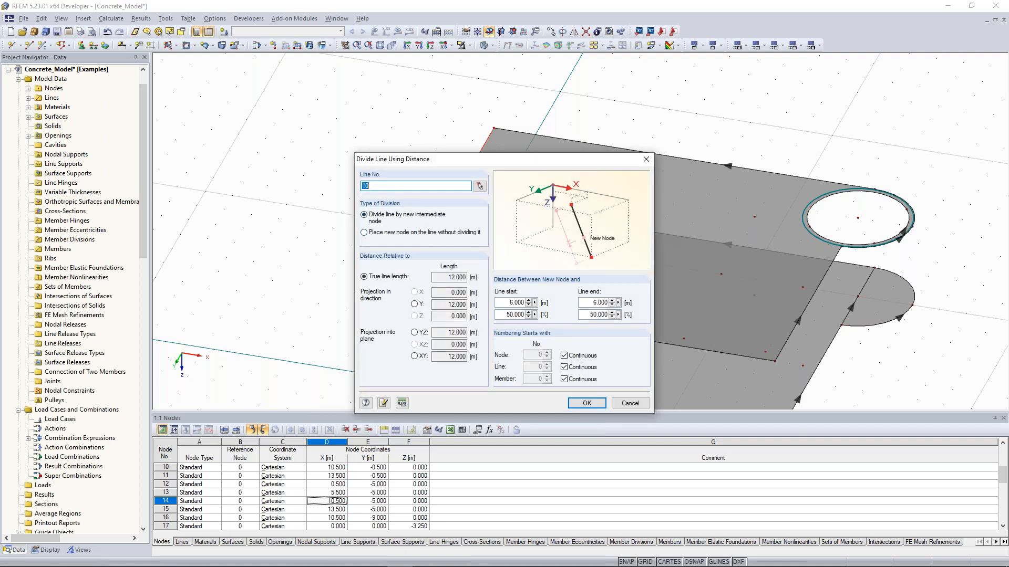
{"action": "left_click_drag", "start_coordinate": [463, 164], "coordinate": [730, 135]}
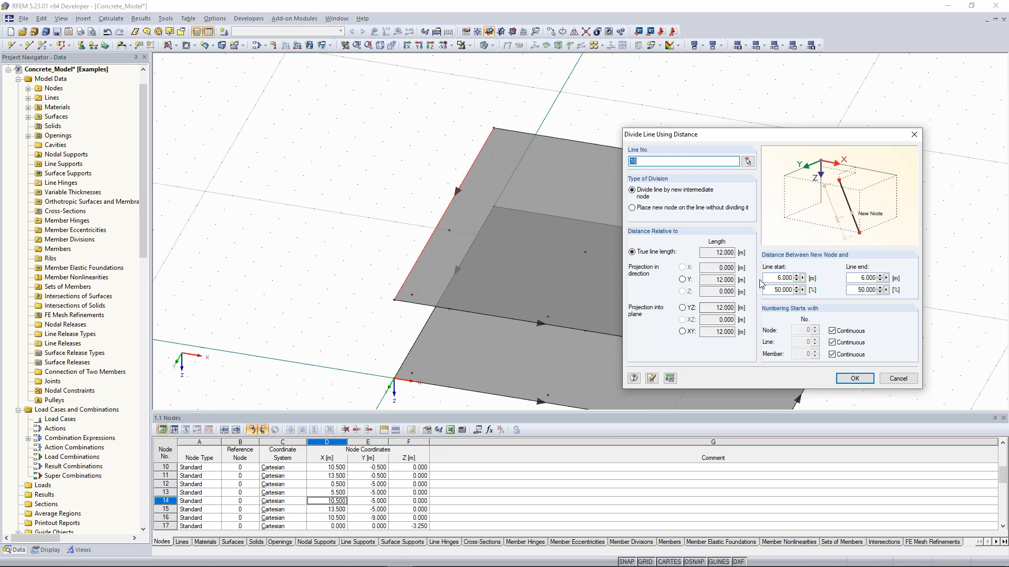
{"action": "left_click_drag", "start_coordinate": [775, 278], "coordinate": [791, 278]}
{"action": "type", "text": "3,5"}
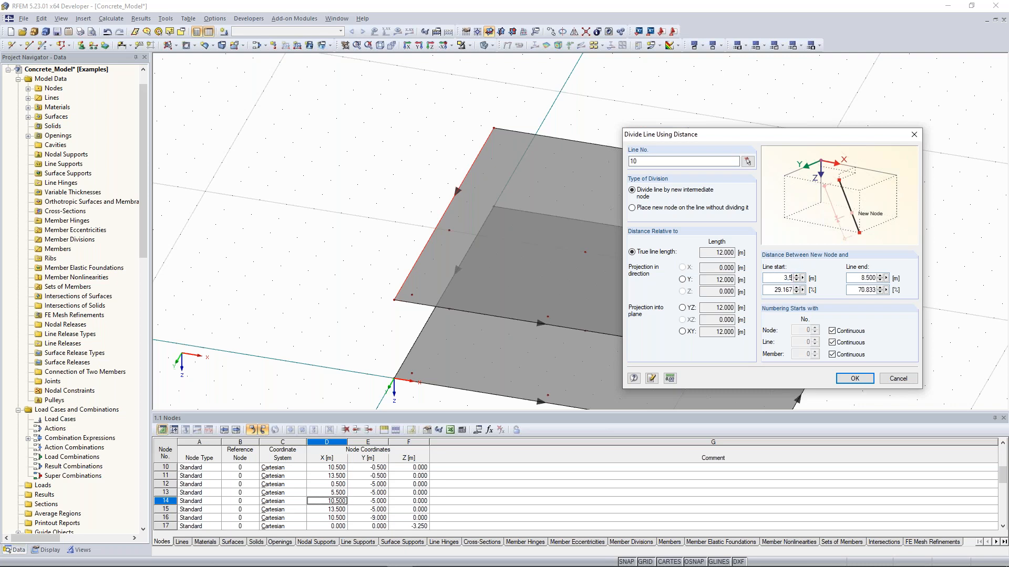
{"action": "left_click", "coordinate": [855, 379]}
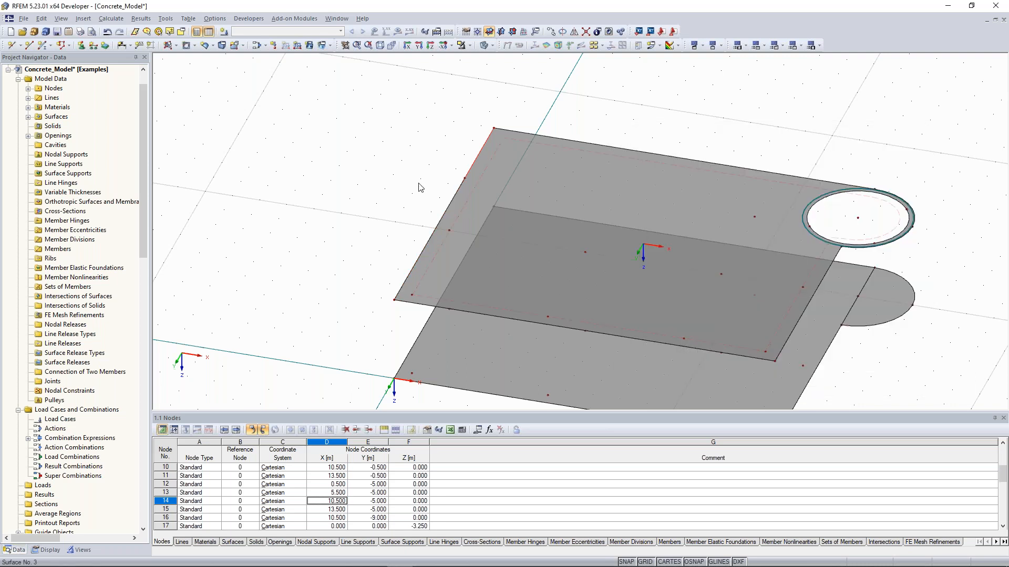
Step: Divide the ceiling slab's 14 m edge with a new intermediate node 5.5 m from the line end
{"action": "middle_click_drag", "start_coordinate": [412, 191], "coordinate": [513, 223], "text": "ctrl"}
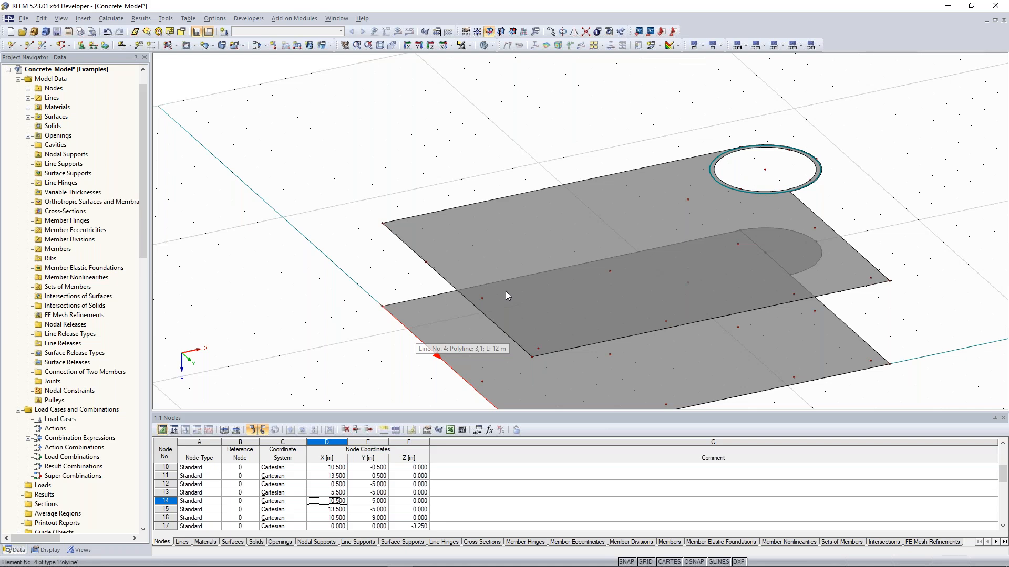
{"action": "middle_click_drag", "start_coordinate": [506, 291], "coordinate": [489, 141], "text": "ctrl"}
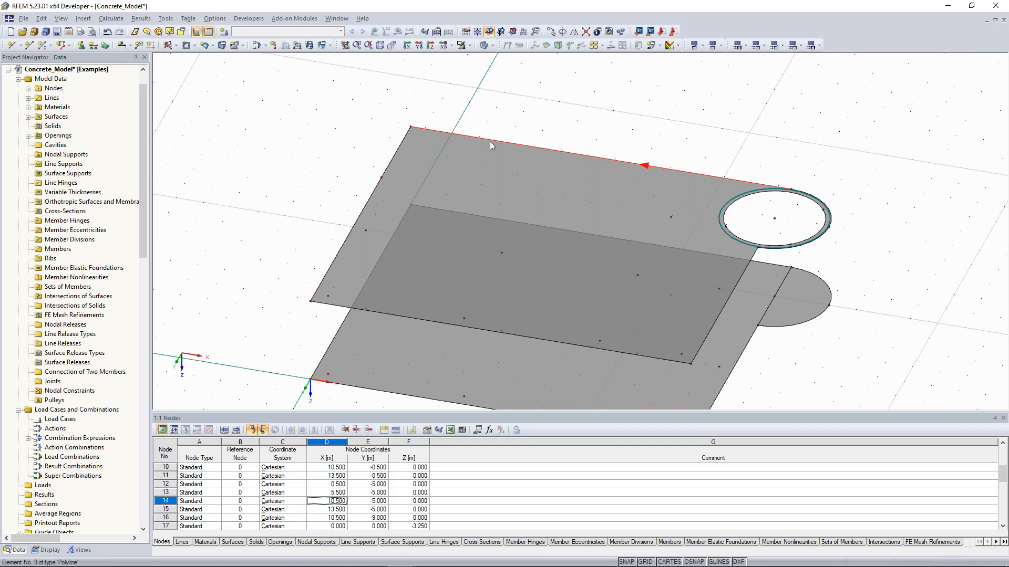
{"action": "right_click", "coordinate": [489, 141]}
{"action": "left_click", "coordinate": [683, 210]}
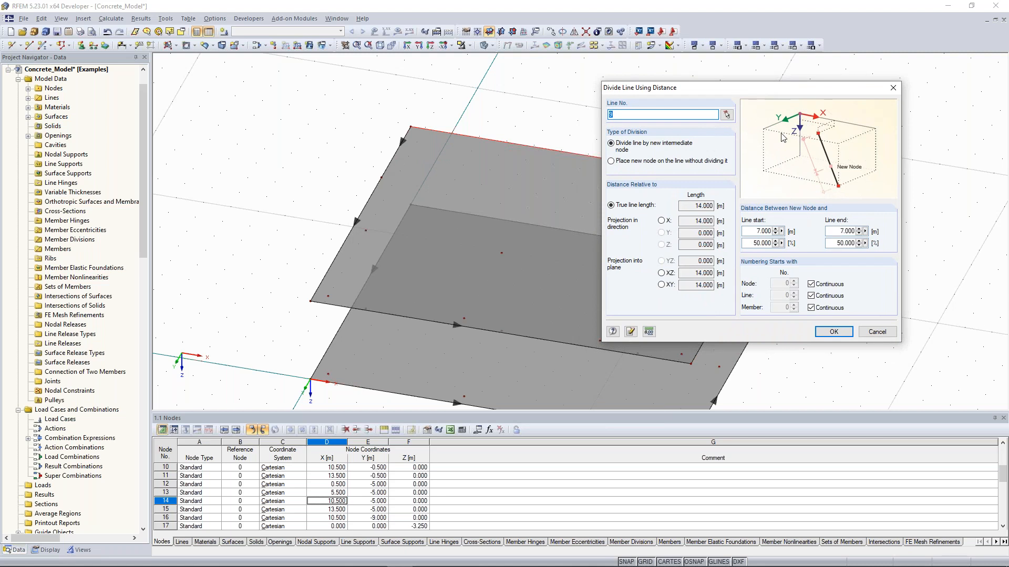
{"action": "double_click", "coordinate": [840, 232]}
{"action": "type", "text": "5.5"}
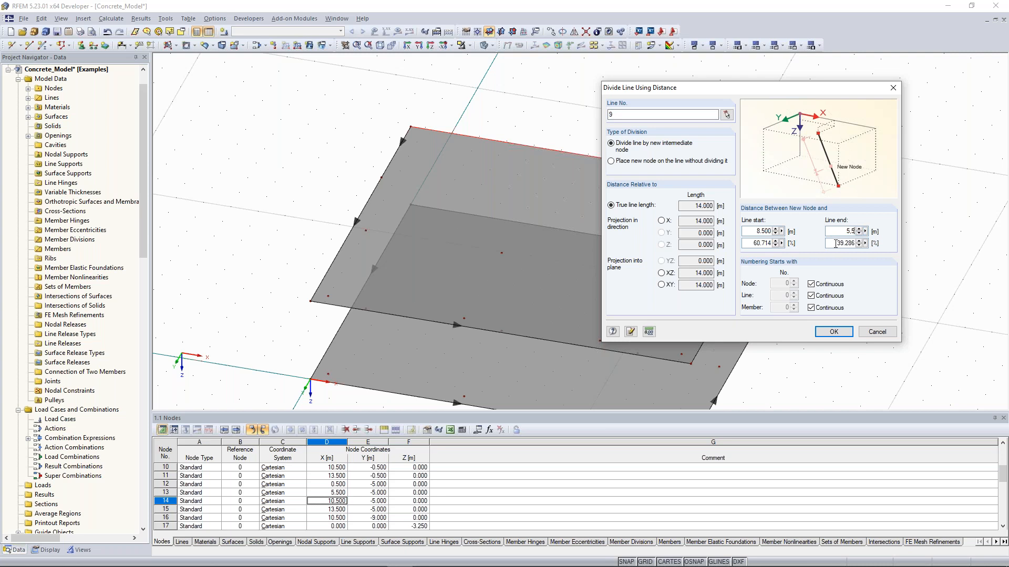
{"action": "left_click", "coordinate": [839, 333]}
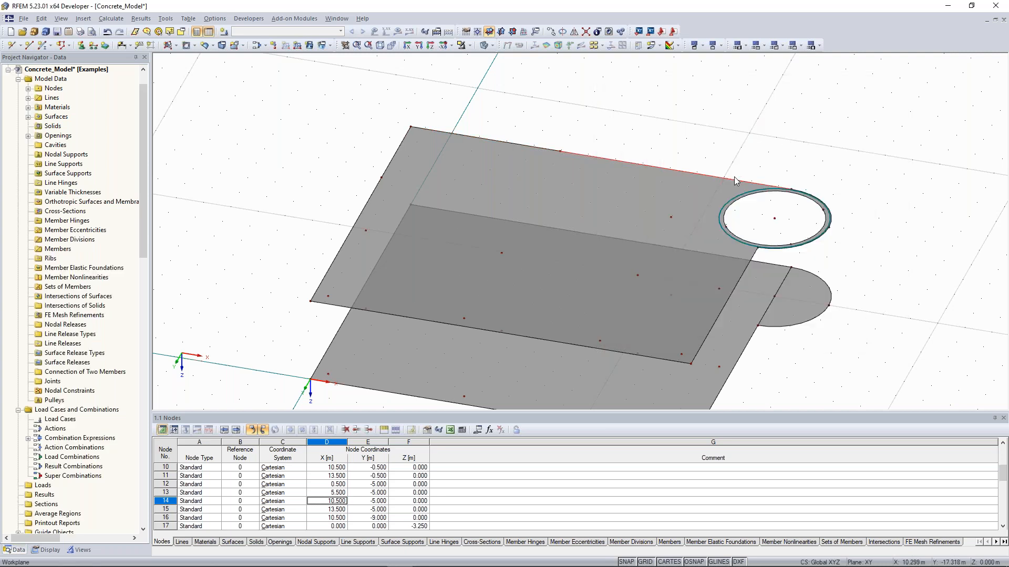
Step: Divide the remaining 8.5 m segment of that long ceiling edge with a new node 3.5 m from the line end
{"action": "right_click", "coordinate": [700, 177]}
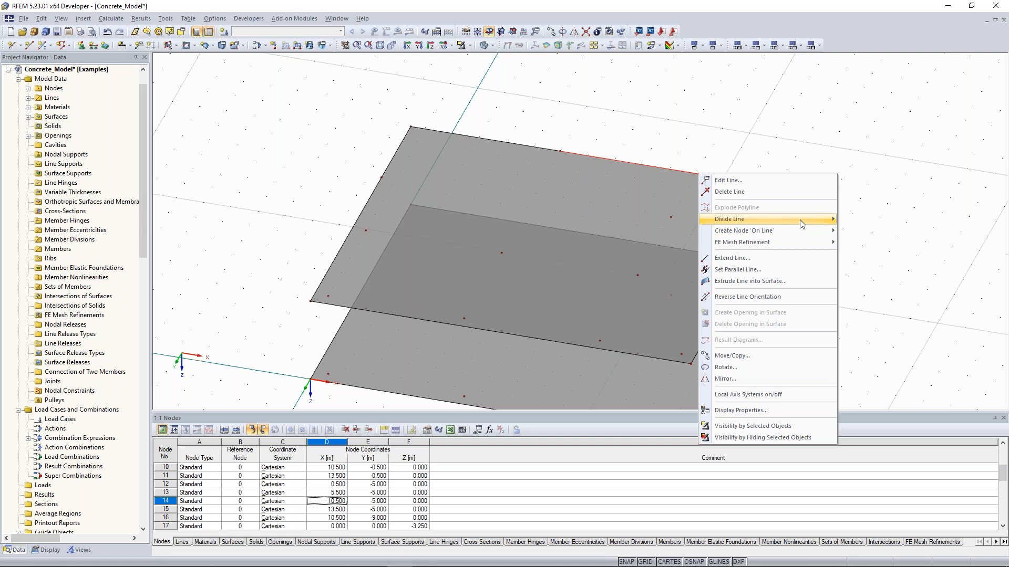
{"action": "left_click", "coordinate": [775, 218]}
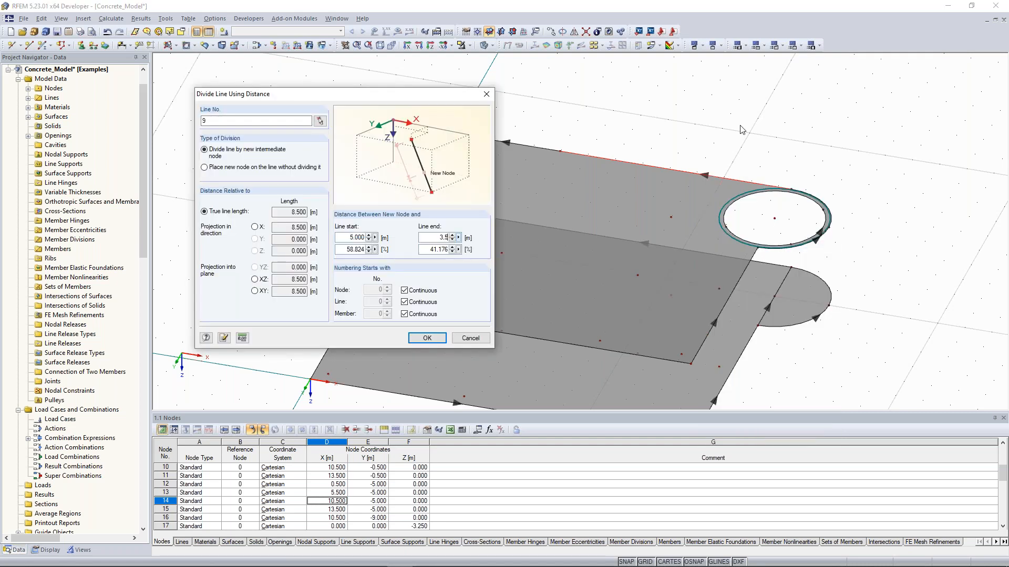
{"action": "key", "text": "Return"}
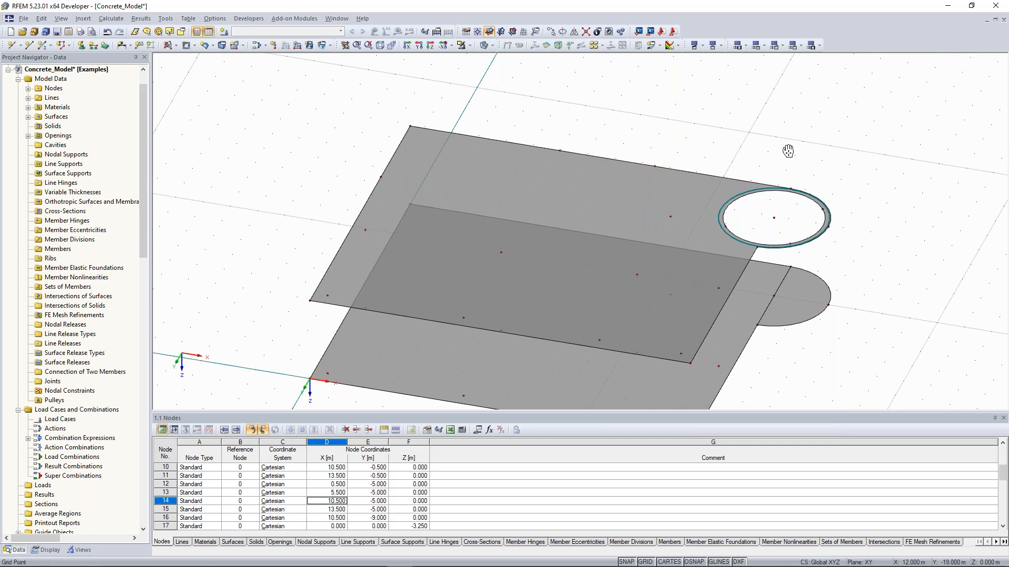
Step: Divide the ceiling slab's 8 m edge leading to the semicircular end with a new node 2 m from the line end
{"action": "middle_click_drag", "start_coordinate": [788, 151], "coordinate": [735, 108]}
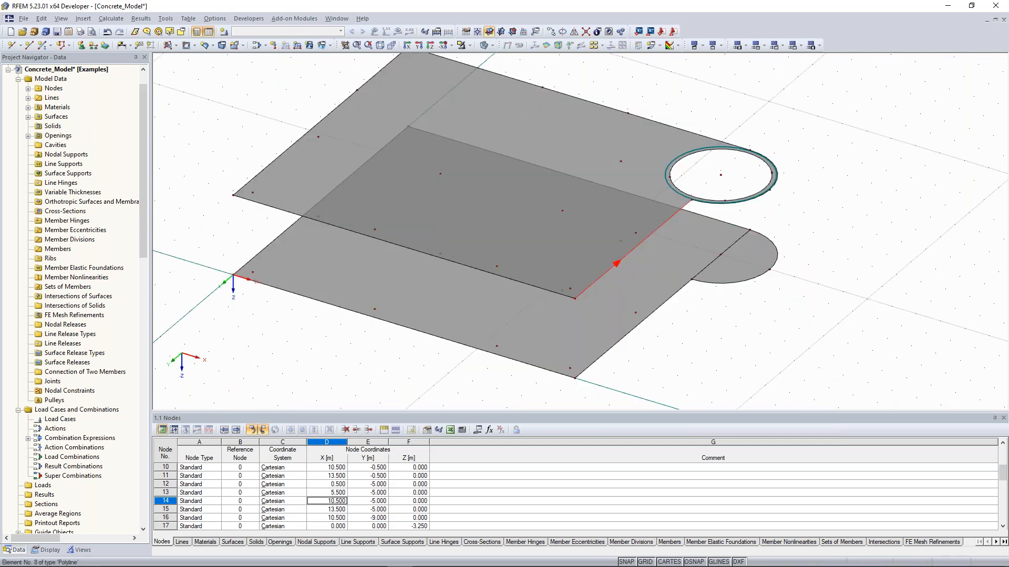
{"action": "right_click", "coordinate": [738, 281]}
{"action": "mouse_move", "coordinate": [767, 258]}
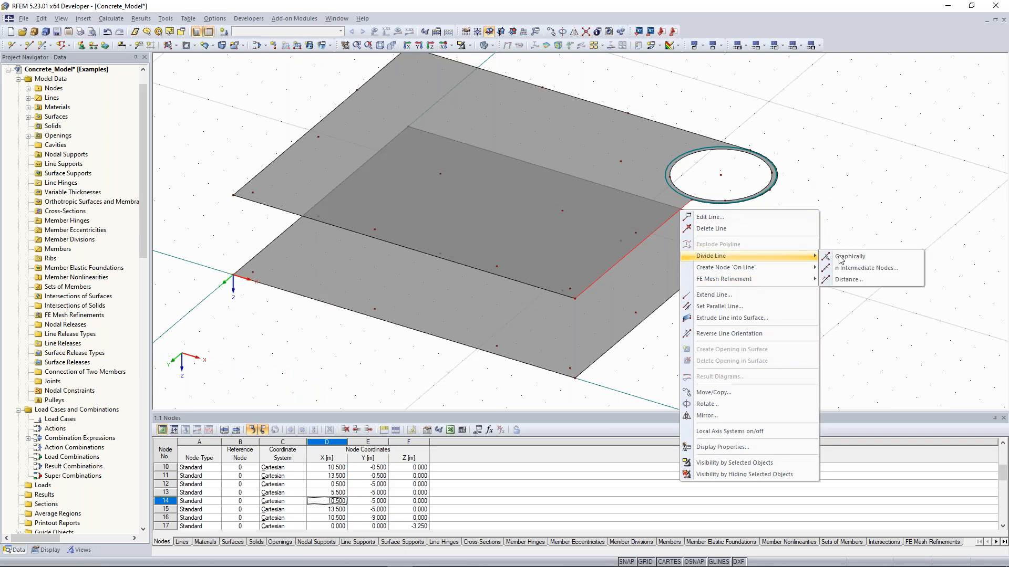
{"action": "left_click", "coordinate": [881, 282]}
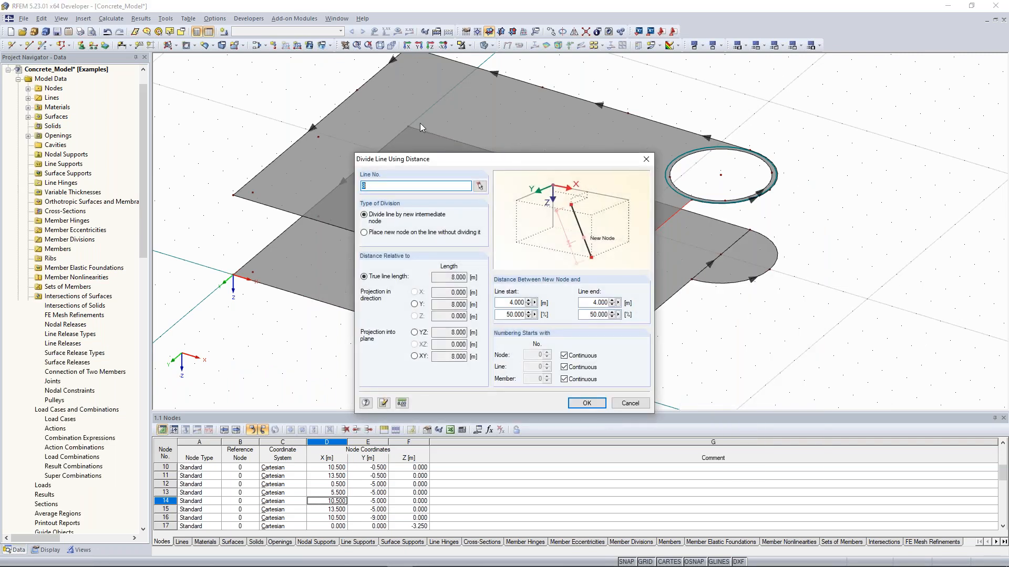
{"action": "left_click_drag", "start_coordinate": [420, 158], "coordinate": [265, 92]}
{"action": "left_click_drag", "start_coordinate": [435, 237], "coordinate": [461, 230]}
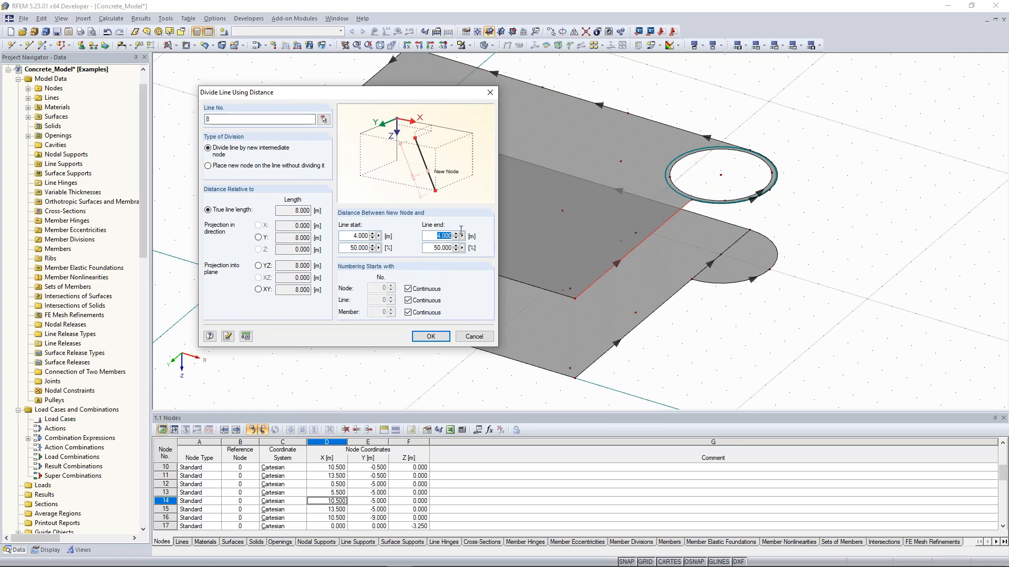
{"action": "type", "text": "2"}
{"action": "left_click", "coordinate": [428, 339]}
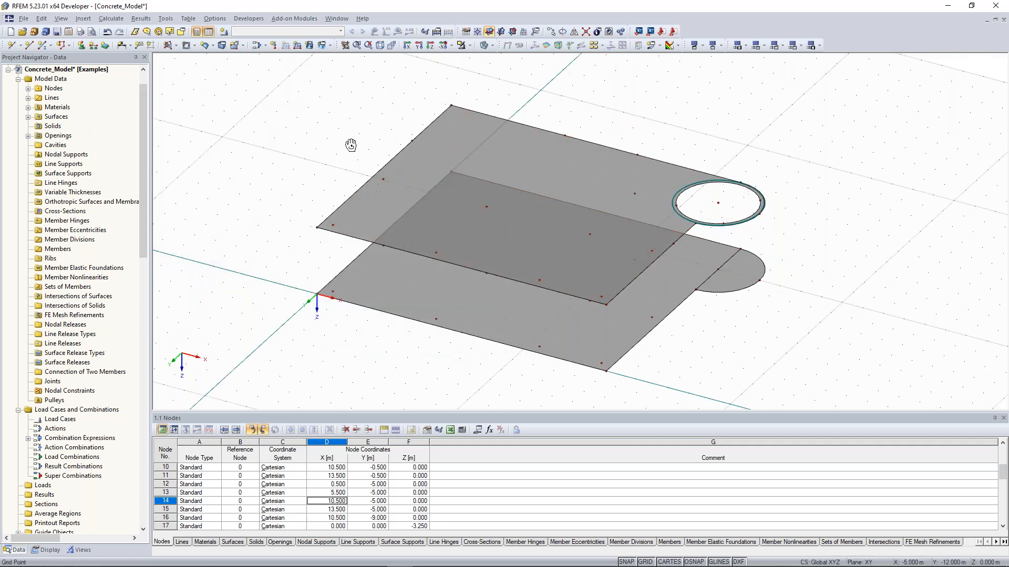
Step: Draw a vertical line connecting the ceiling and floor slab corners where the 12 m and 14 m edges meet
{"action": "middle_click_drag", "start_coordinate": [351, 145], "coordinate": [485, 132], "text": "ctrl"}
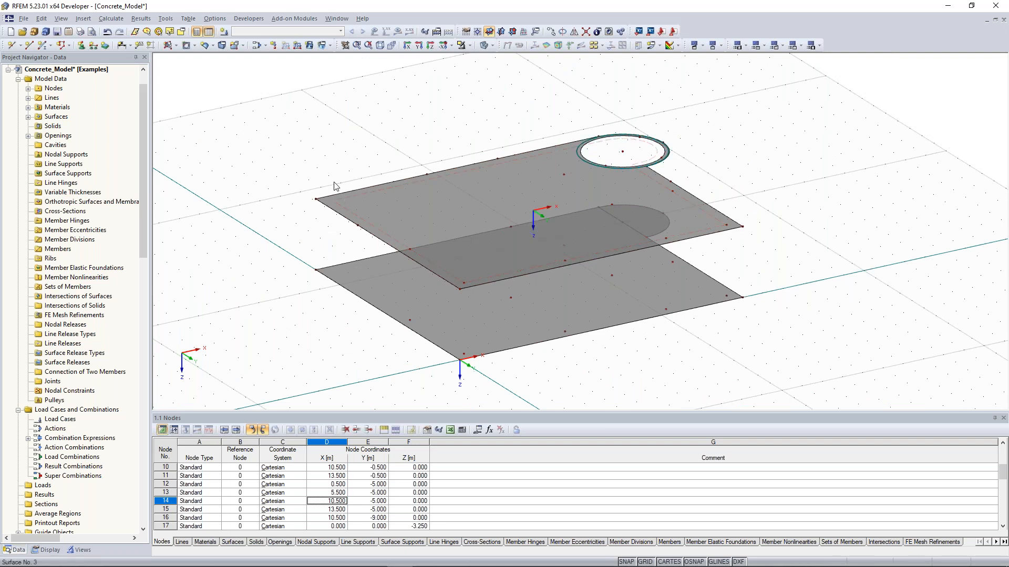
{"action": "scroll", "coordinate": [230, 136], "scroll_direction": "up", "scroll_amount": 2}
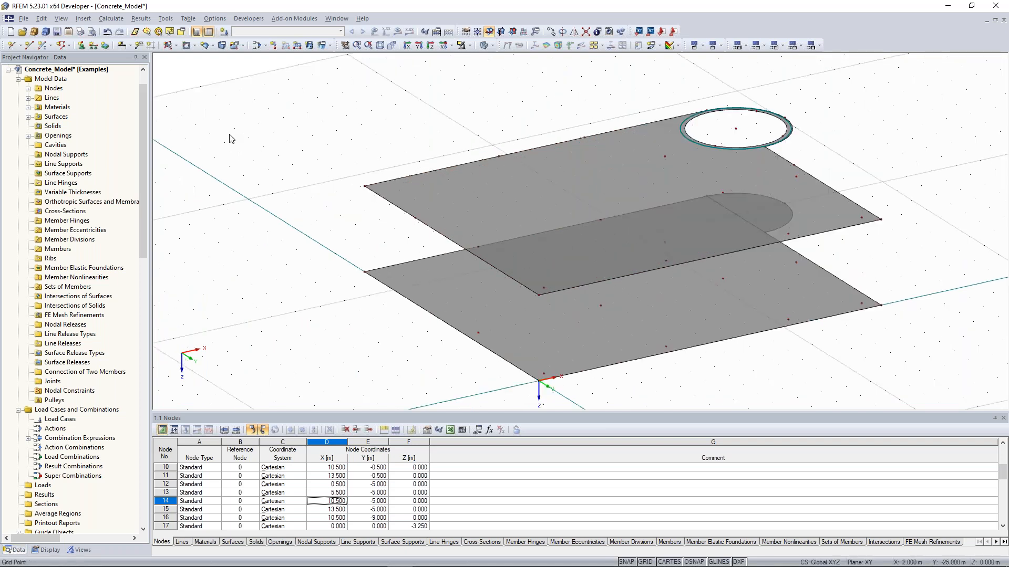
{"action": "left_click", "coordinate": [30, 46]}
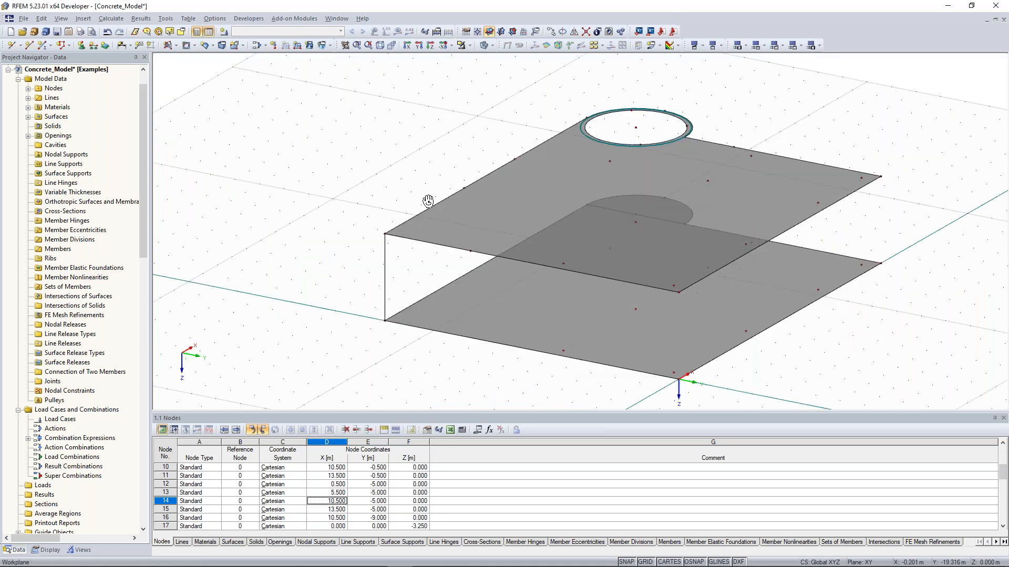
{"action": "middle_click_drag", "start_coordinate": [428, 200], "coordinate": [523, 169], "text": "ctrl"}
{"action": "scroll", "coordinate": [425, 288], "scroll_direction": "up", "scroll_amount": 1}
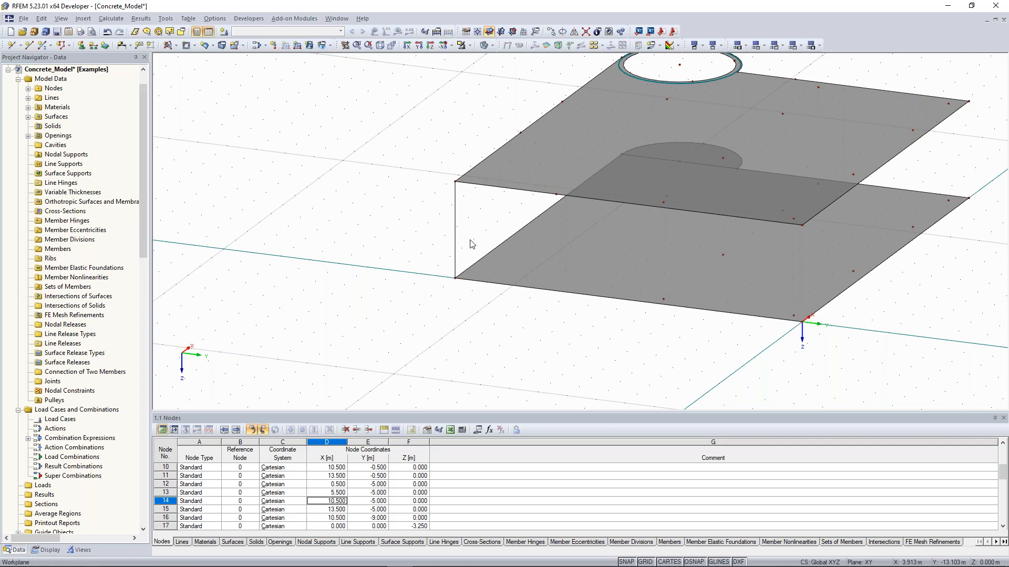
{"action": "middle_click_drag", "start_coordinate": [297, 213], "coordinate": [319, 213], "text": "ctrl"}
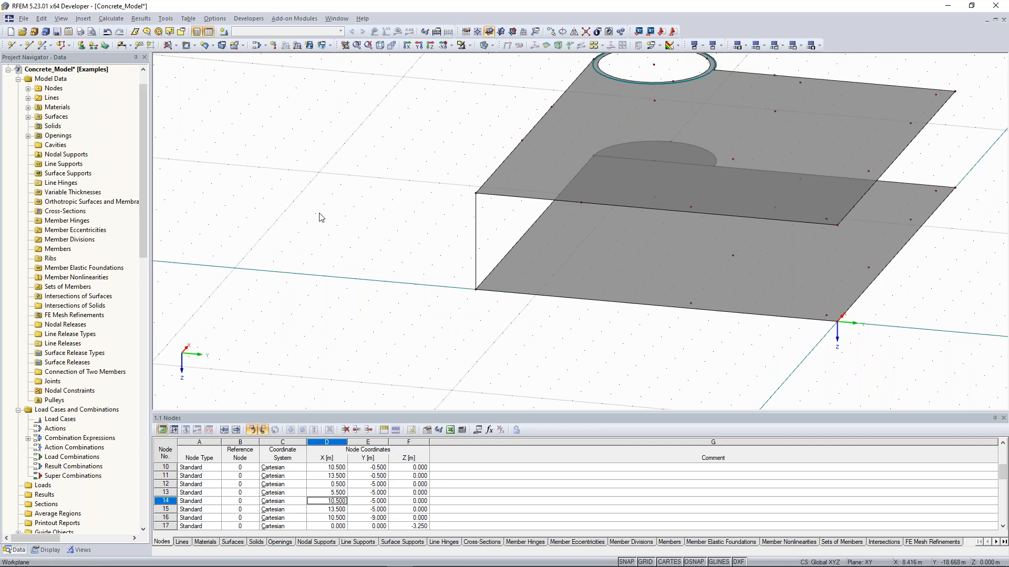
{"action": "middle_click_drag", "start_coordinate": [319, 217], "coordinate": [347, 214], "text": "ctrl"}
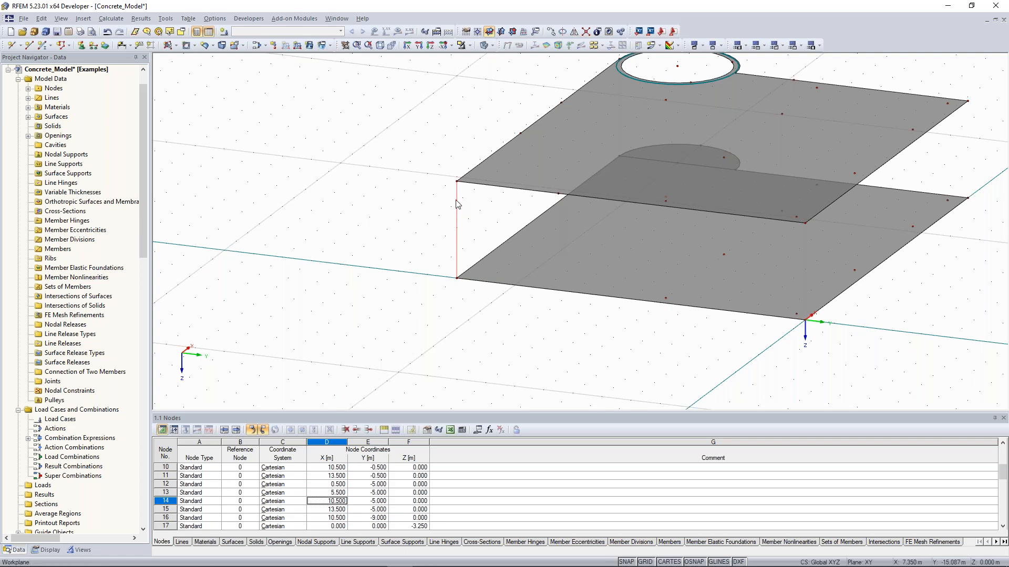
{"action": "mouse_move", "coordinate": [458, 200]}
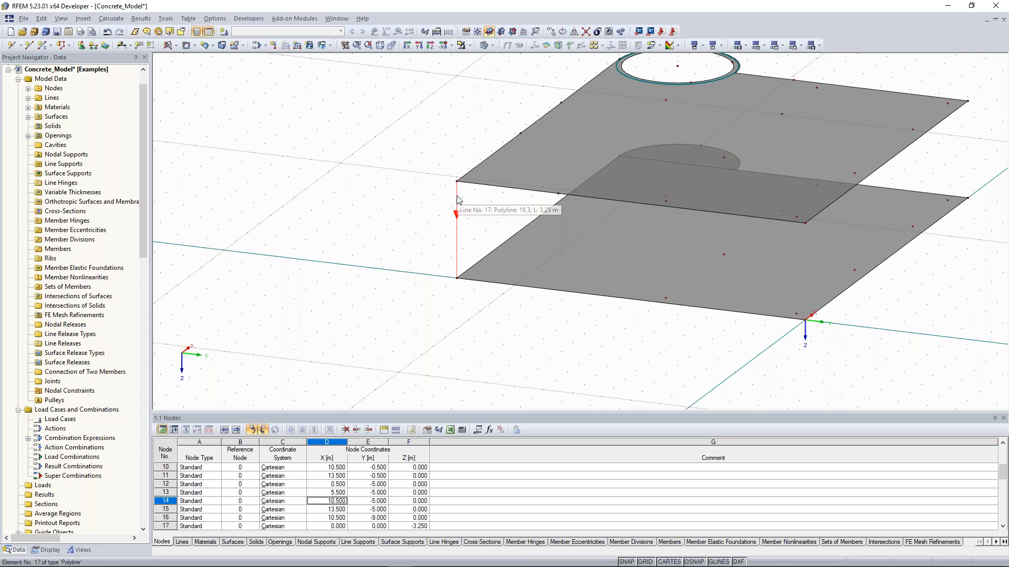
Step: Draw vertical lines down to the floor slab from the ceiling's four dividing nodes and from both ends of its semicircular edge
{"action": "left_click", "coordinate": [560, 199]}
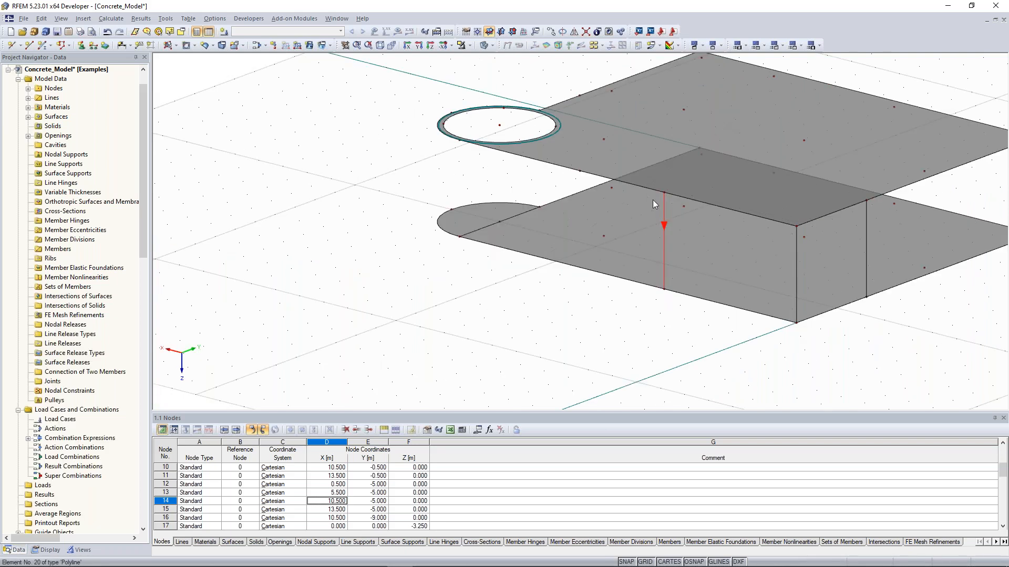
{"action": "left_click_drag", "start_coordinate": [653, 200], "coordinate": [607, 185], "text": "ctrl"}
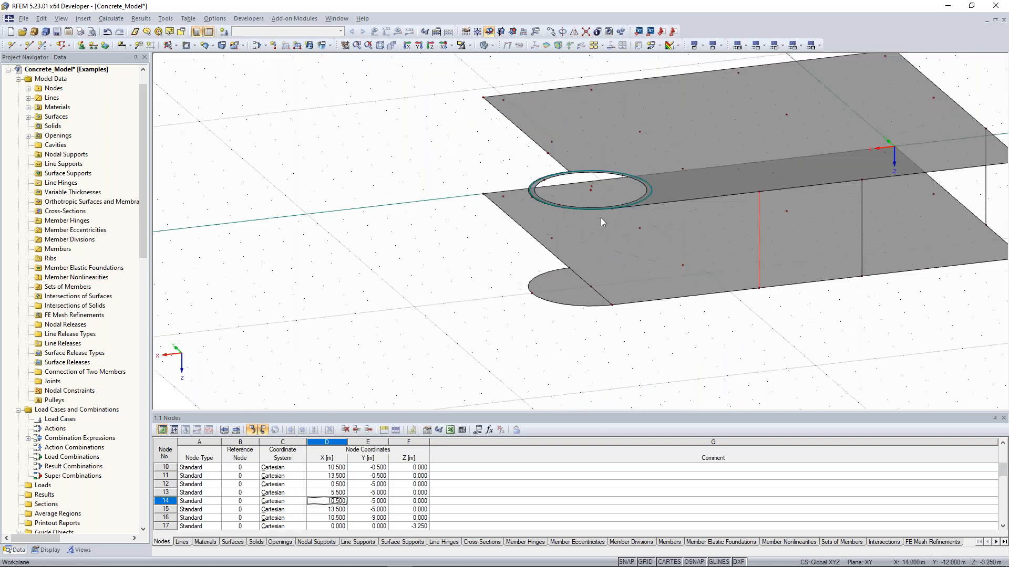
{"action": "left_click_drag", "start_coordinate": [601, 218], "coordinate": [609, 212], "text": "ctrl"}
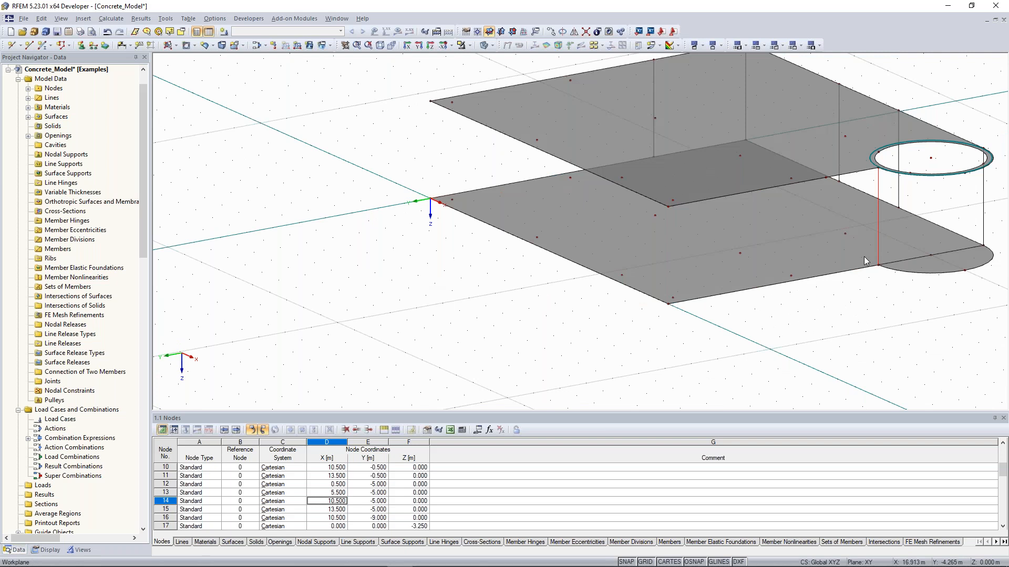
{"action": "middle_click_drag", "start_coordinate": [864, 257], "coordinate": [786, 284], "text": "ctrl"}
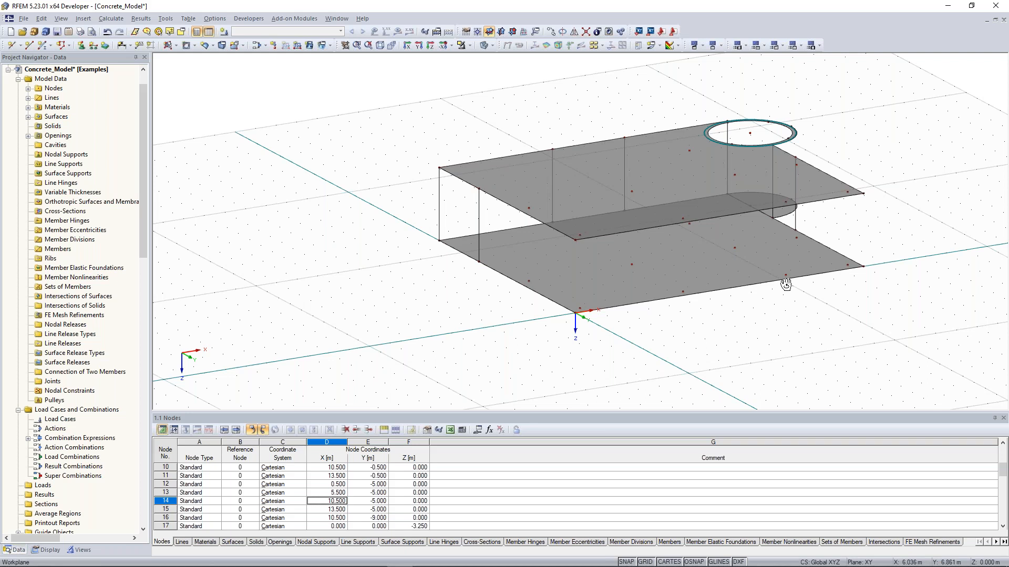
Step: Create 200 mm thick Concrete C30/37 plane walls on the short-edge segment at the 12 m/14 m corner and on both end segments of the long edge
{"action": "middle_click_drag", "start_coordinate": [786, 284], "coordinate": [728, 292], "text": "ctrl"}
{"action": "scroll", "coordinate": [376, 168], "scroll_direction": "up", "scroll_amount": 2}
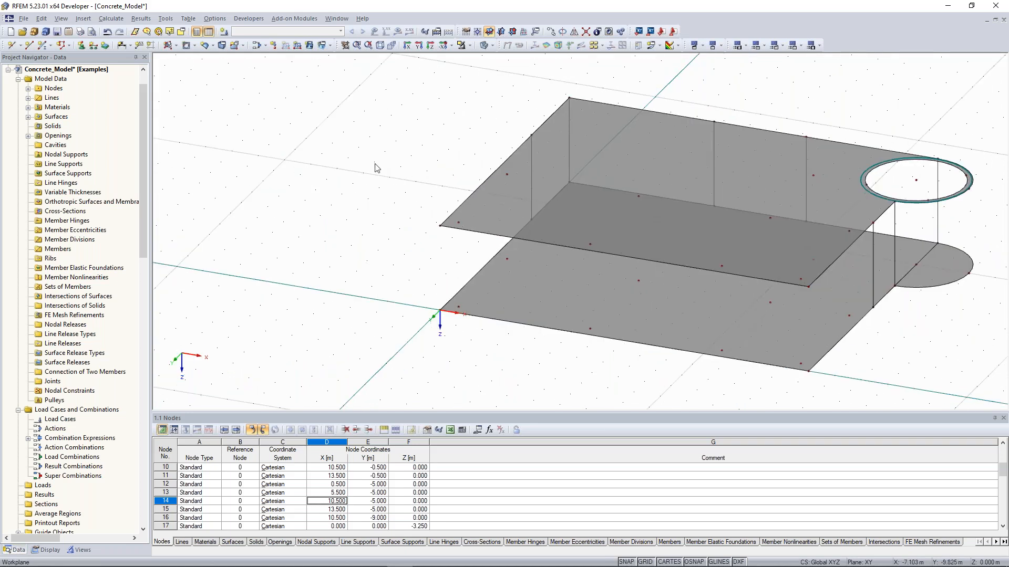
{"action": "left_click", "coordinate": [175, 45]}
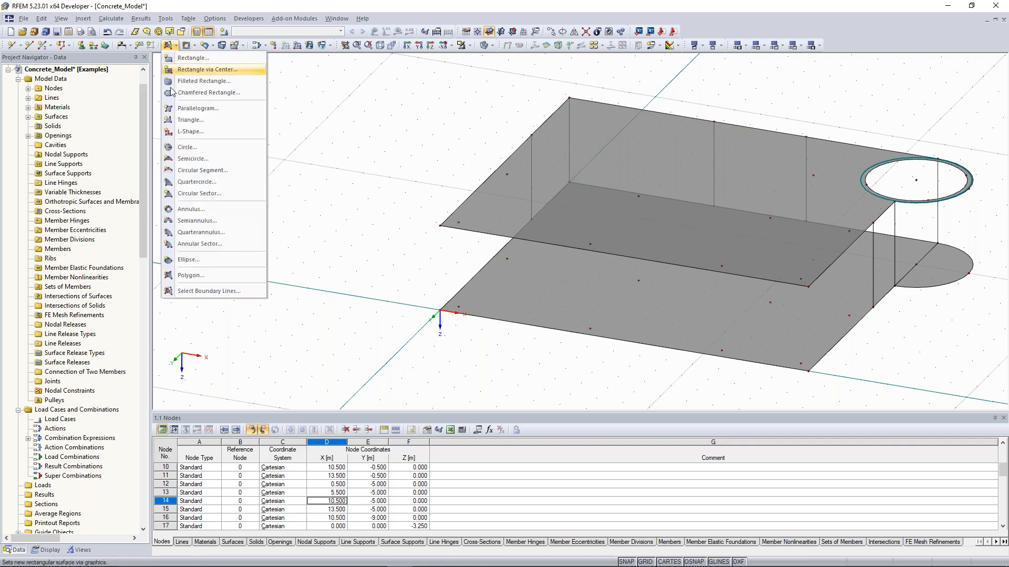
{"action": "left_click", "coordinate": [223, 292]}
{"action": "double_click", "coordinate": [410, 268]}
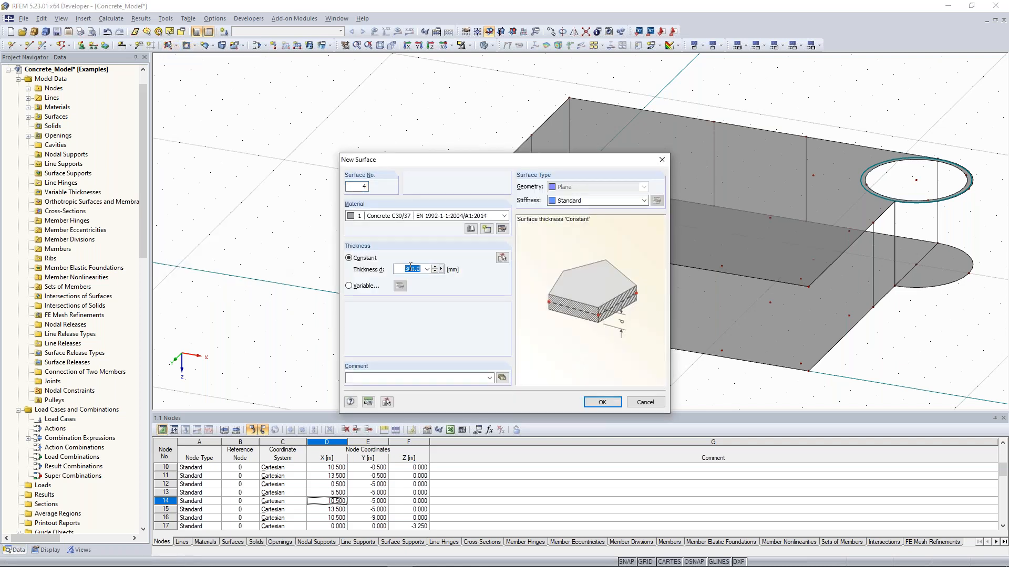
{"action": "type", "text": "200"}
{"action": "key", "text": "Return"}
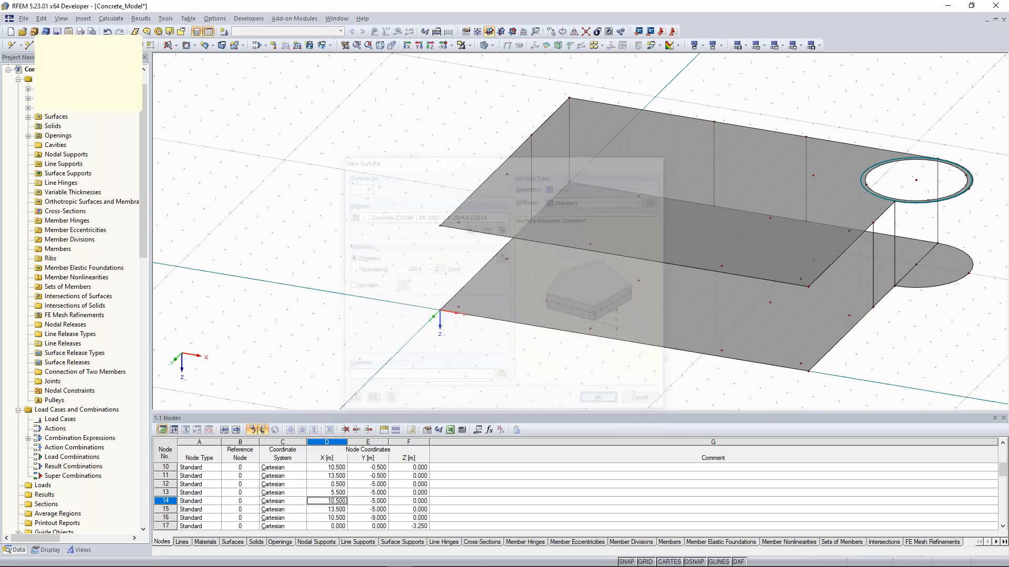
{"action": "middle_click_drag", "start_coordinate": [373, 168], "coordinate": [840, 189], "text": "ctrl"}
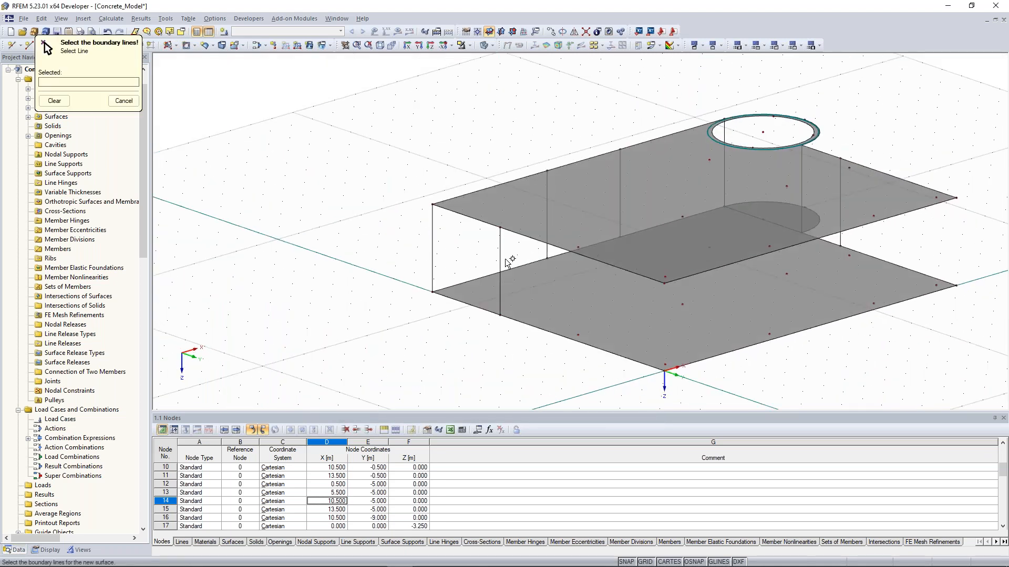
{"action": "left_click", "coordinate": [500, 259]}
{"action": "left_click", "coordinate": [461, 303]}
{"action": "left_click", "coordinate": [431, 260]}
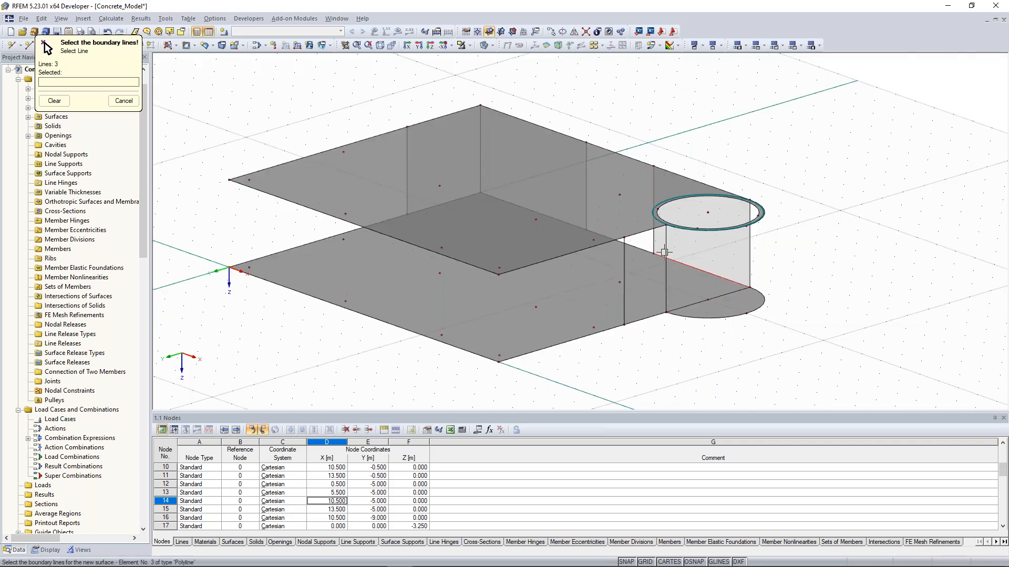
Step: Create a plane wall on the 2 m edge segment beside the semicircular end from its vertical and horizontal boundary lines
{"action": "left_click", "coordinate": [665, 258]}
{"action": "left_click", "coordinate": [647, 318]}
{"action": "left_click", "coordinate": [625, 294]}
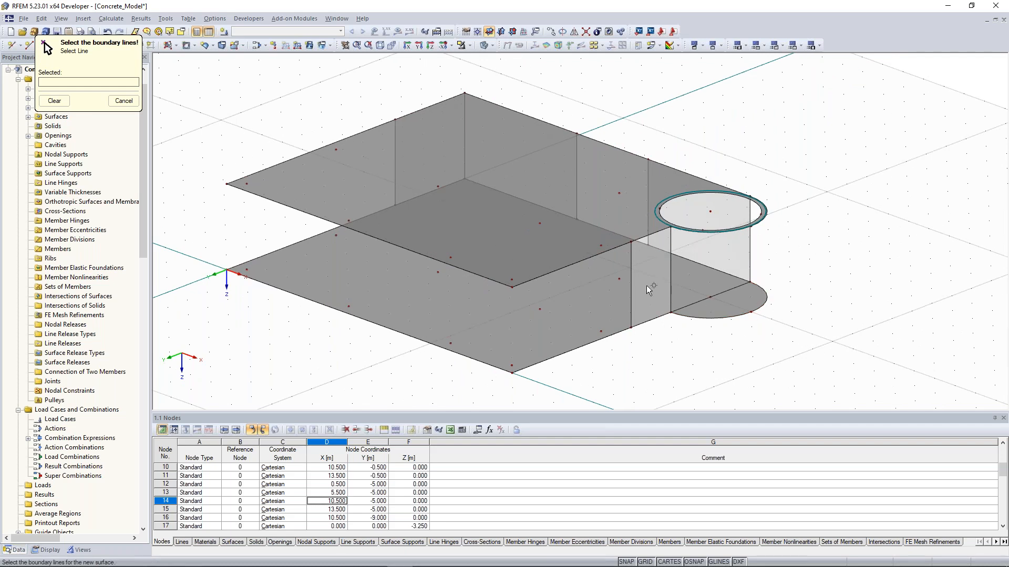
{"action": "mouse_move", "coordinate": [809, 277]}
{"action": "middle_mouse_down"}
{"action": "mouse_move", "coordinate": [786, 277]}
{"action": "mouse_move", "coordinate": [800, 293]}
{"action": "middle_mouse_up"}
{"action": "key", "text": "Escape"}
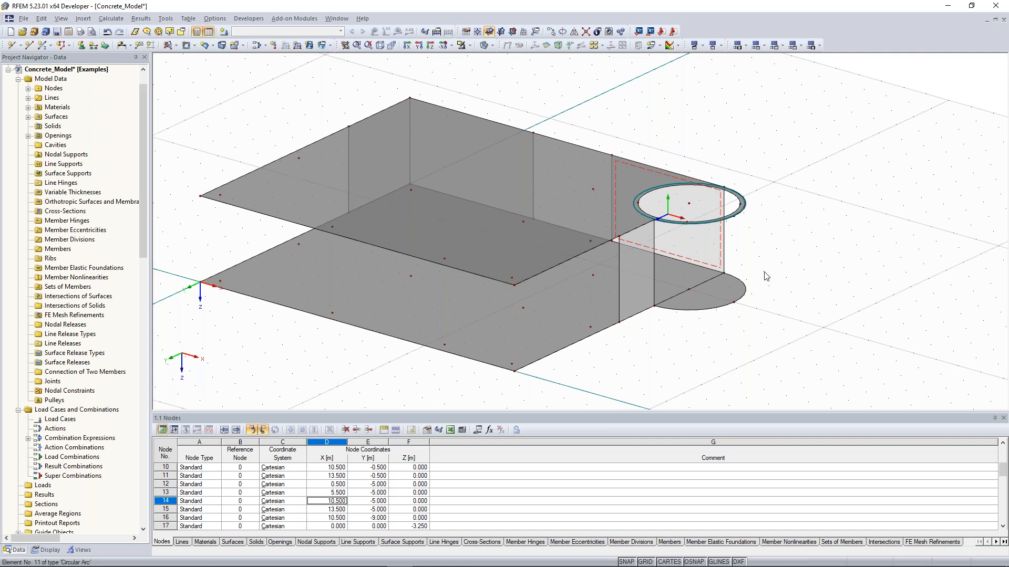
Step: Create a 200 mm thick Concrete C30/37 quadrangle surface as the curved wall along the semicircular end, bounded by the slab arcs and vertical lines
{"action": "middle_click_drag", "start_coordinate": [674, 317], "coordinate": [630, 310]}
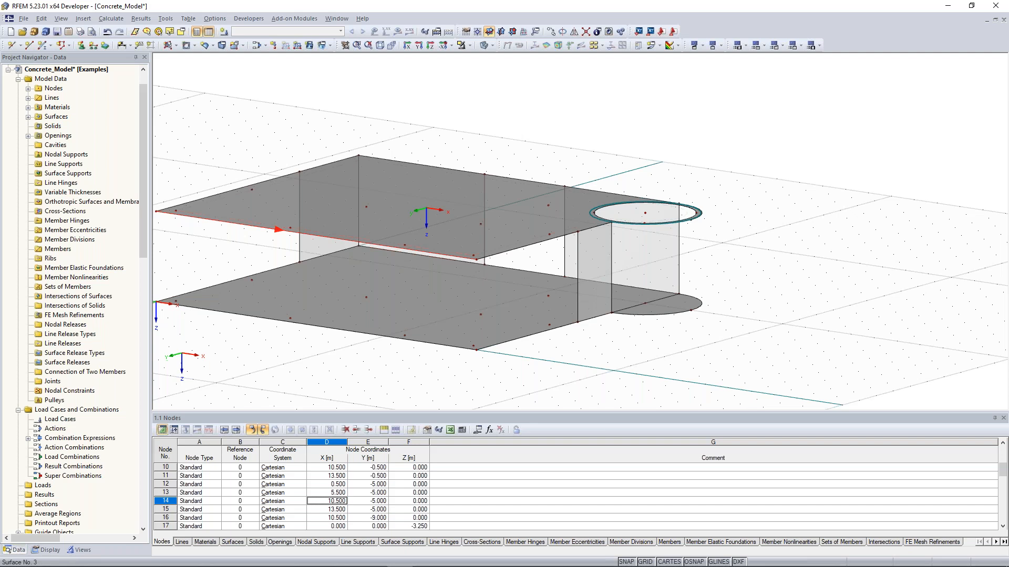
{"action": "middle_click_drag", "start_coordinate": [446, 166], "coordinate": [533, 167]}
{"action": "middle_click_drag", "start_coordinate": [533, 167], "coordinate": [526, 171], "text": "ctrl"}
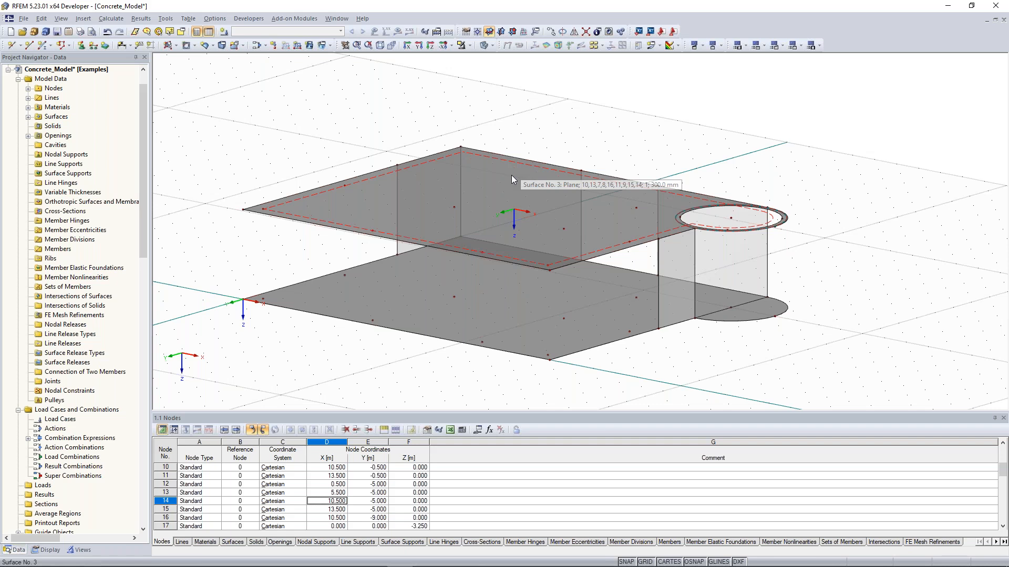
{"action": "left_click", "coordinate": [212, 45]}
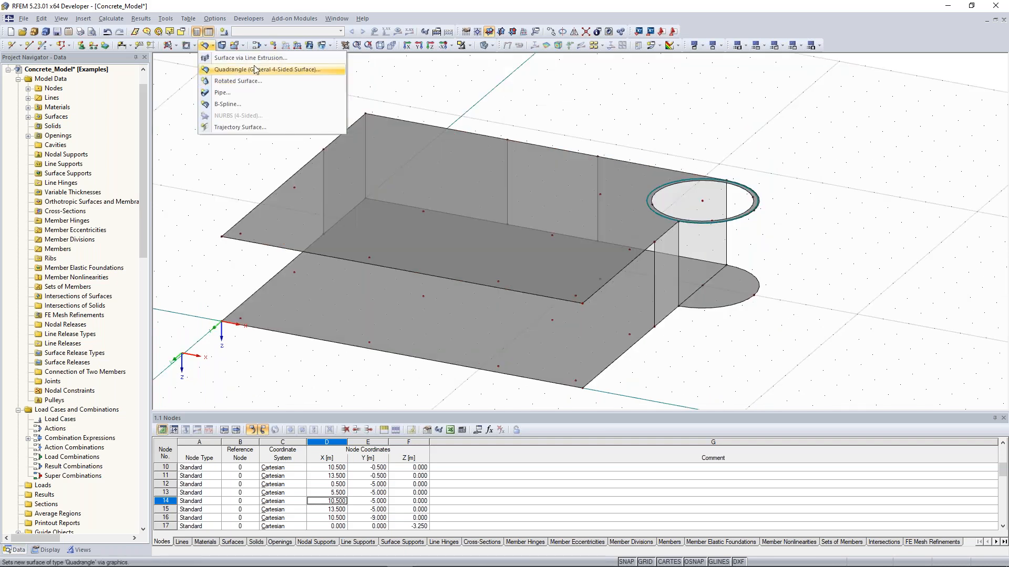
{"action": "left_click", "coordinate": [212, 45]}
{"action": "left_click", "coordinate": [212, 46]}
{"action": "left_click", "coordinate": [275, 70]}
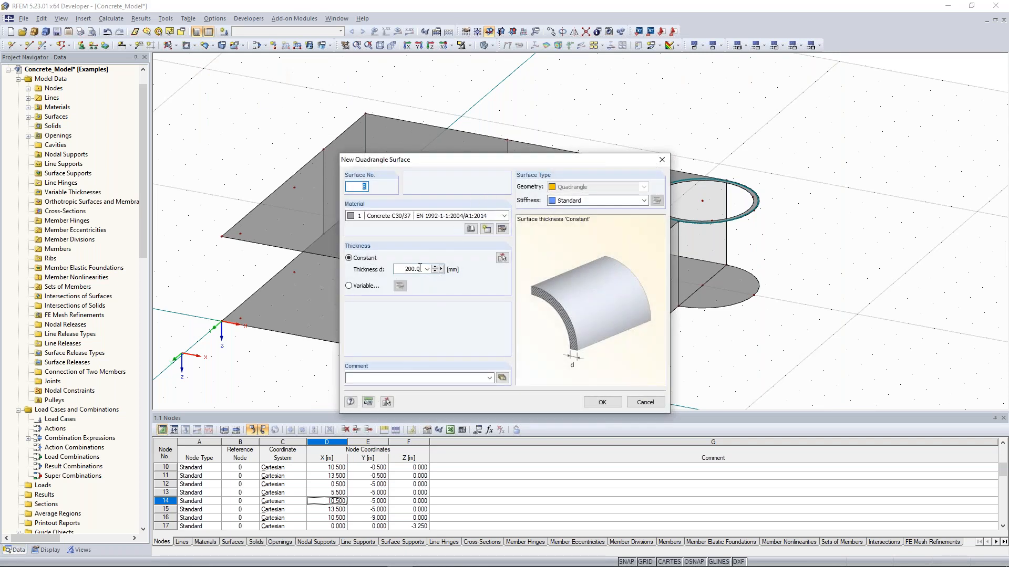
{"action": "left_click", "coordinate": [602, 403]}
{"action": "left_click", "coordinate": [708, 308]}
{"action": "left_click", "coordinate": [678, 263]}
{"action": "left_click", "coordinate": [726, 231]}
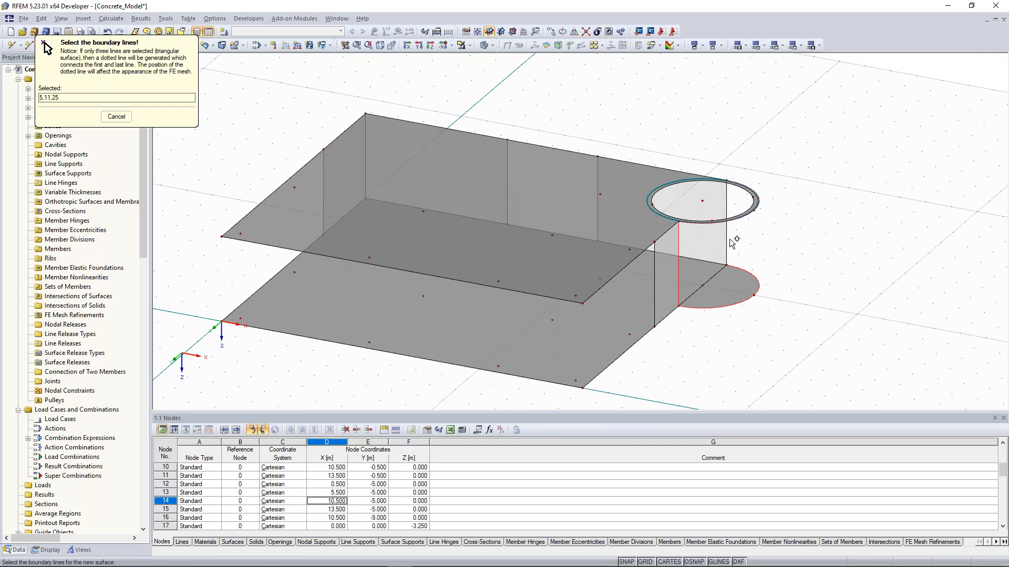
{"action": "left_click", "coordinate": [729, 240]}
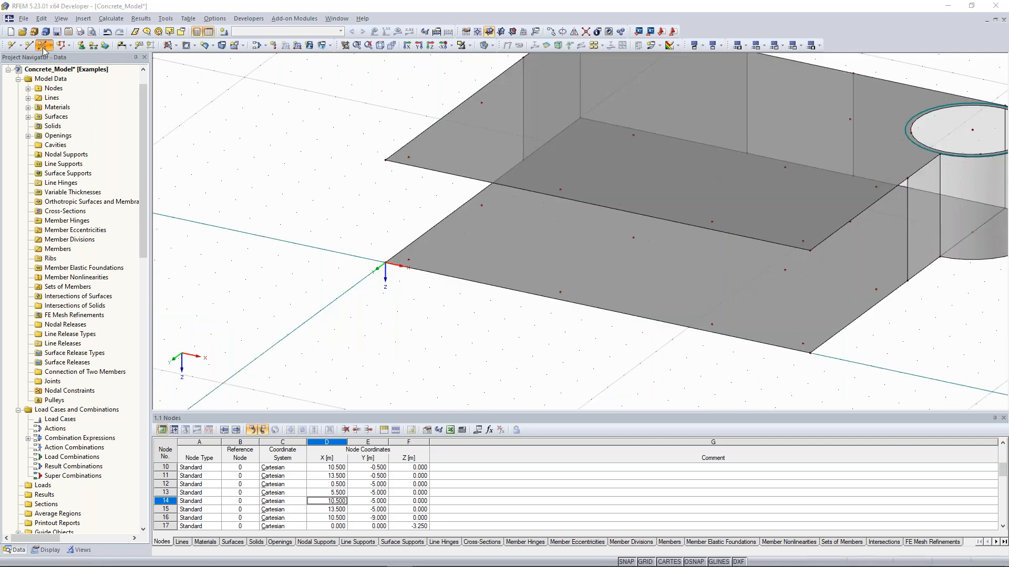
Step: Define a 350 × 350 mm rectangular cross-section in Concrete C30/37 for a new beam-type member
{"action": "left_click", "coordinate": [43, 46]}
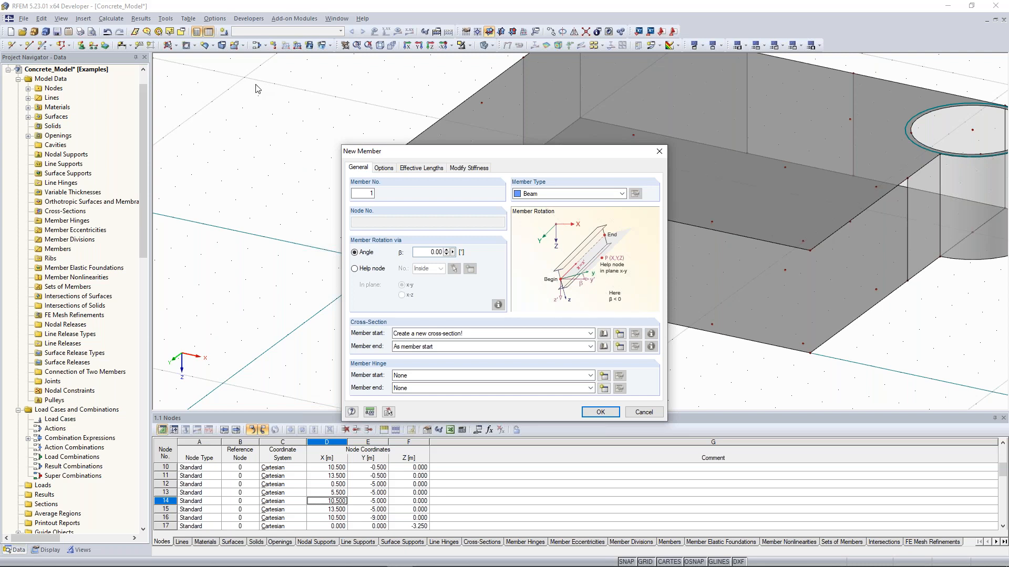
{"action": "left_click", "coordinate": [620, 334]}
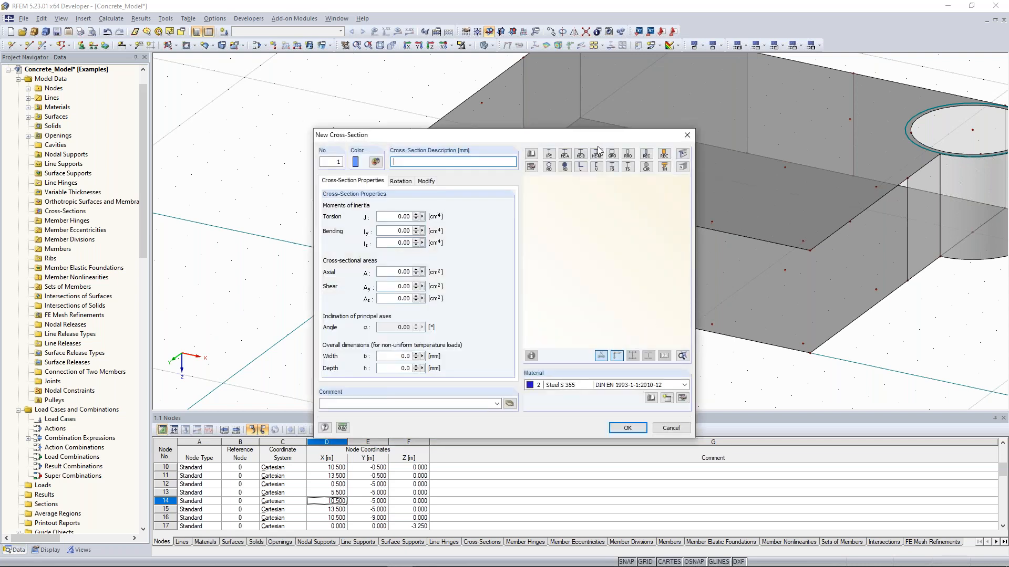
{"action": "left_click", "coordinate": [646, 155]}
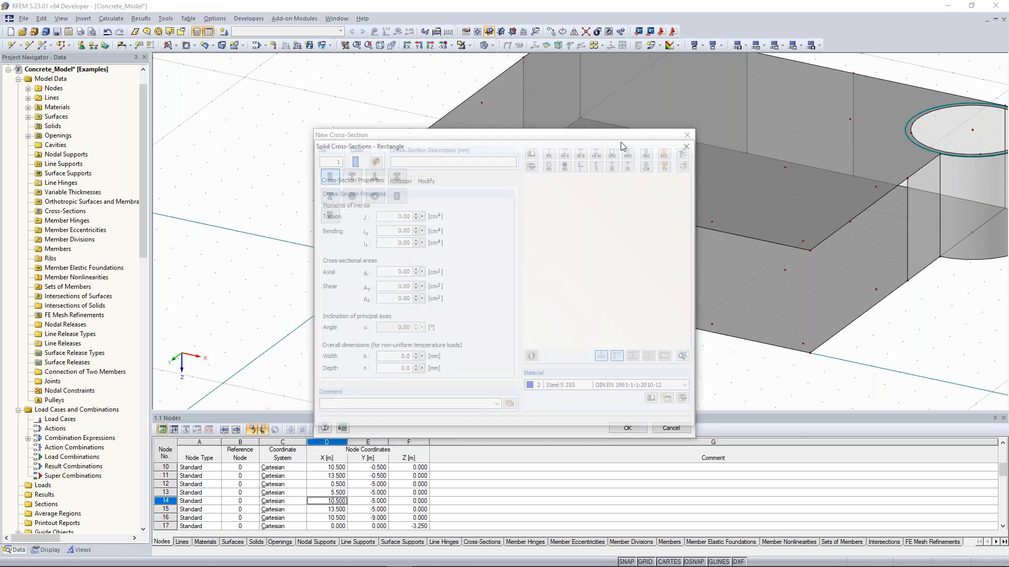
{"action": "left_click_drag", "start_coordinate": [494, 149], "coordinate": [312, 90]}
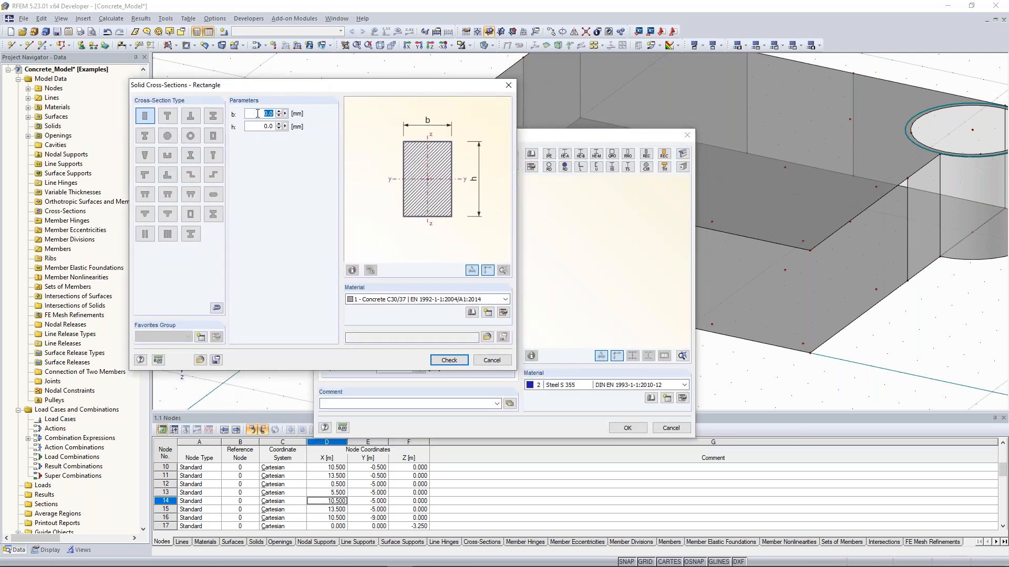
{"action": "type", "text": "350"}
{"action": "key", "text": "Tab"}
{"action": "type", "text": "350"}
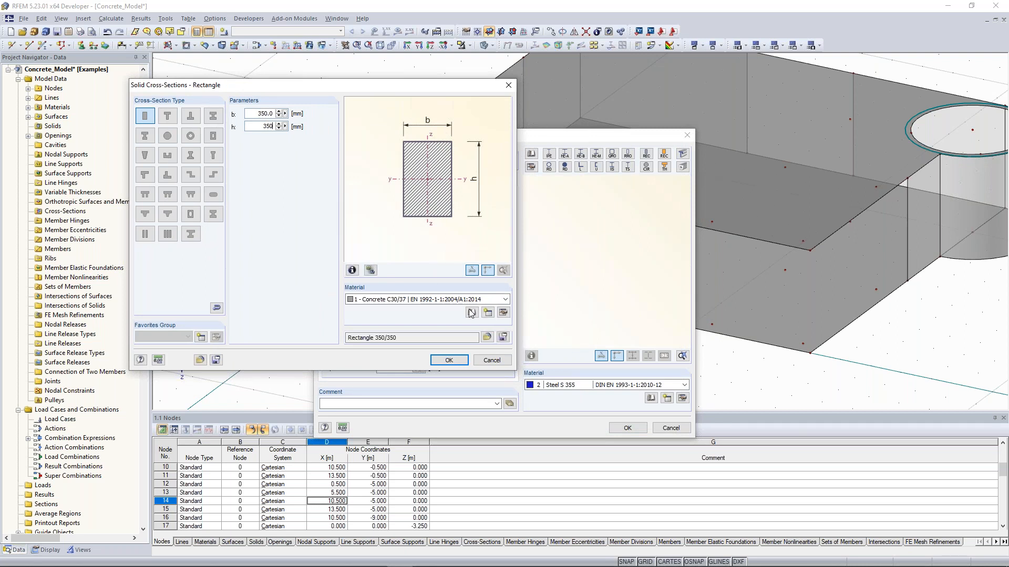
{"action": "left_click", "coordinate": [453, 361]}
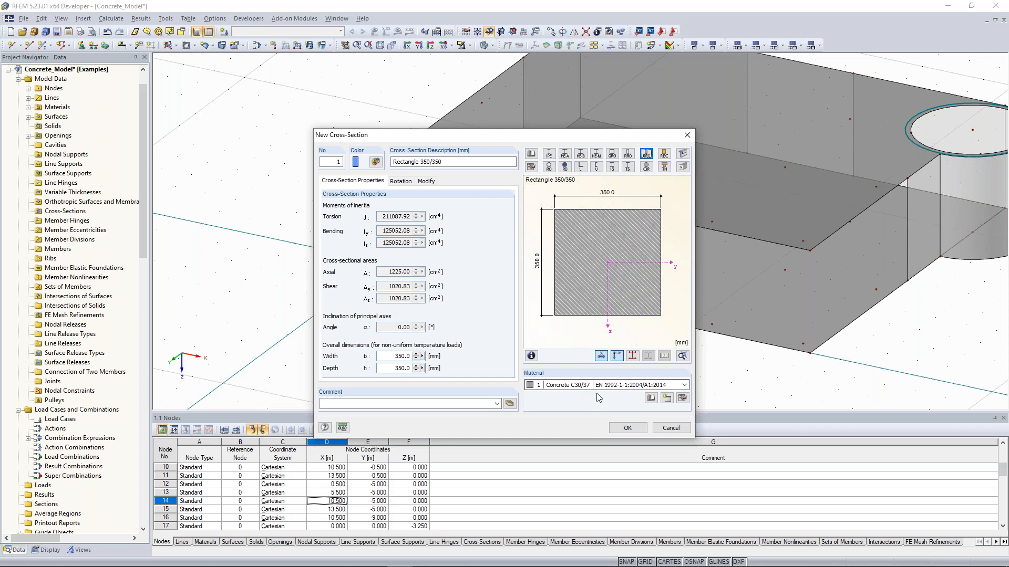
{"action": "left_click", "coordinate": [627, 426]}
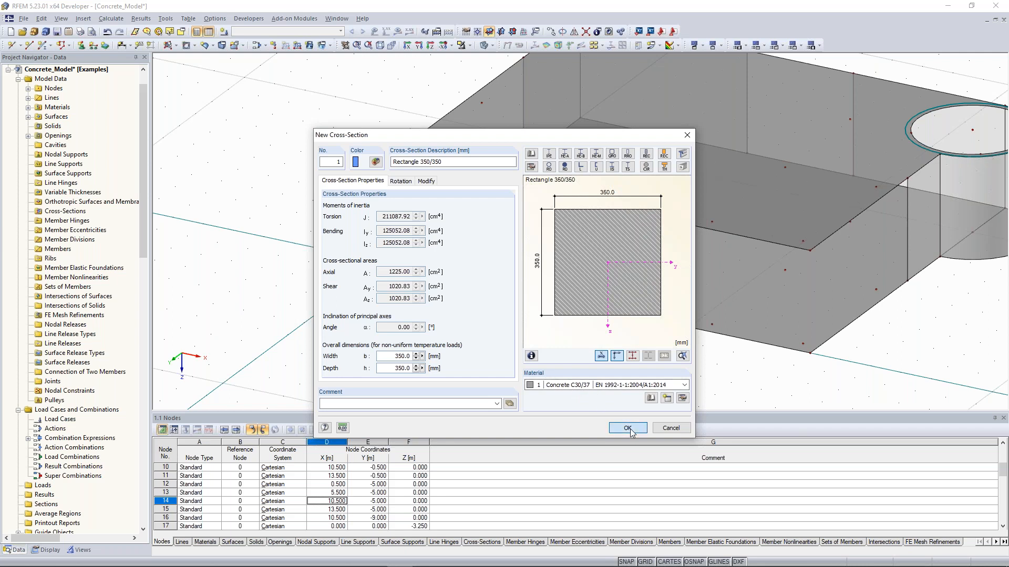
Step: Place a vertical column member with that cross-section from the floor node near the origin corner up to the matching ceiling node
{"action": "left_click", "coordinate": [604, 412]}
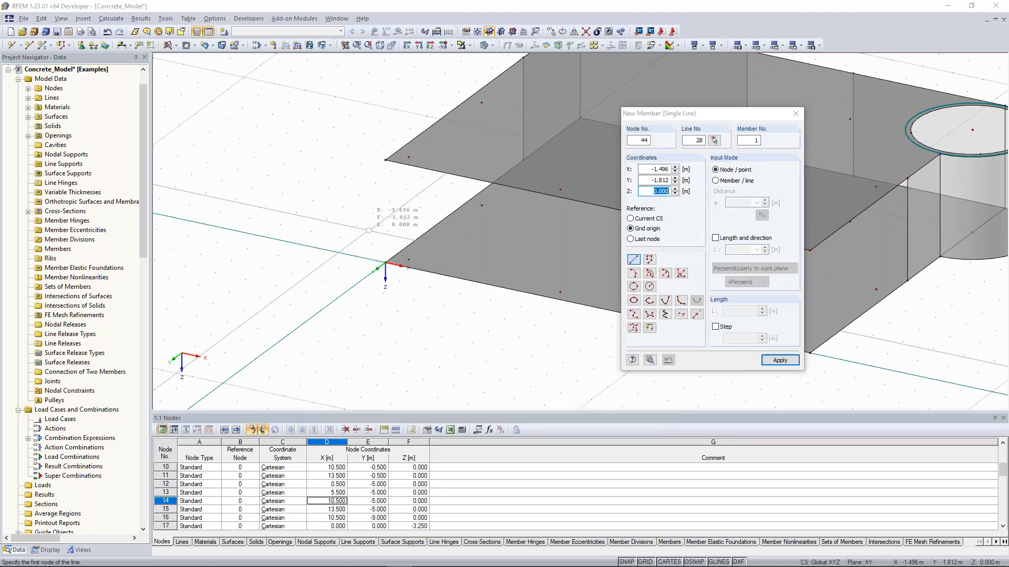
{"action": "scroll", "coordinate": [418, 271], "scroll_direction": "up", "scroll_amount": 1}
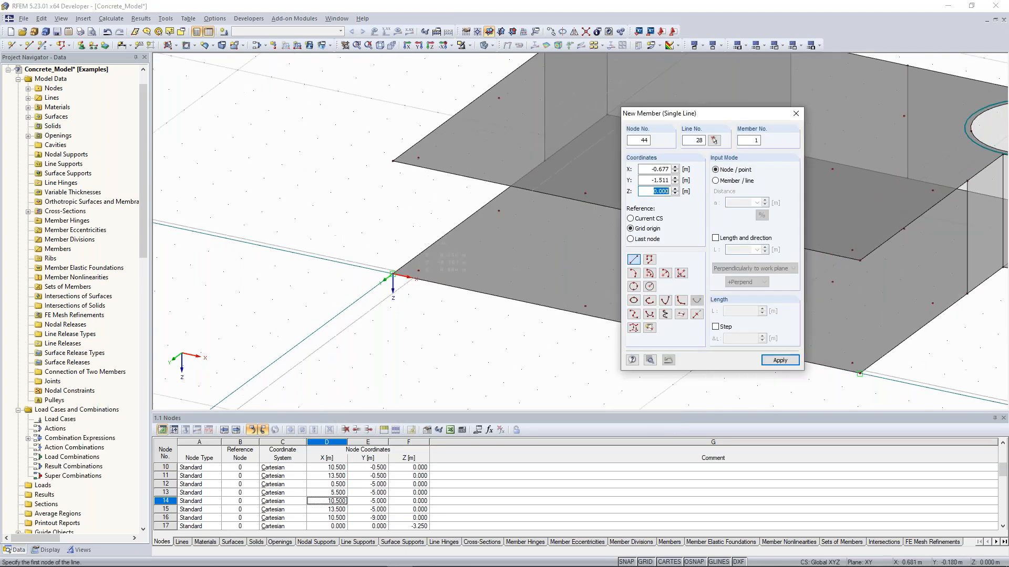
{"action": "left_click", "coordinate": [418, 271]}
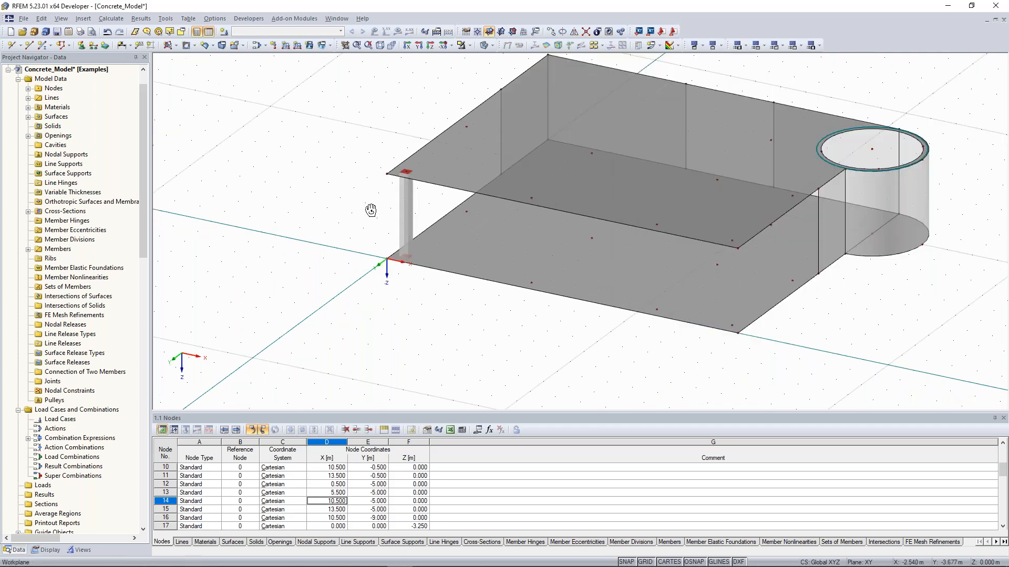
Step: Copy the corner column to the other three nodes in the same row along the slab's front edge
{"action": "middle_click_drag", "start_coordinate": [371, 210], "coordinate": [313, 183], "text": "ctrl"}
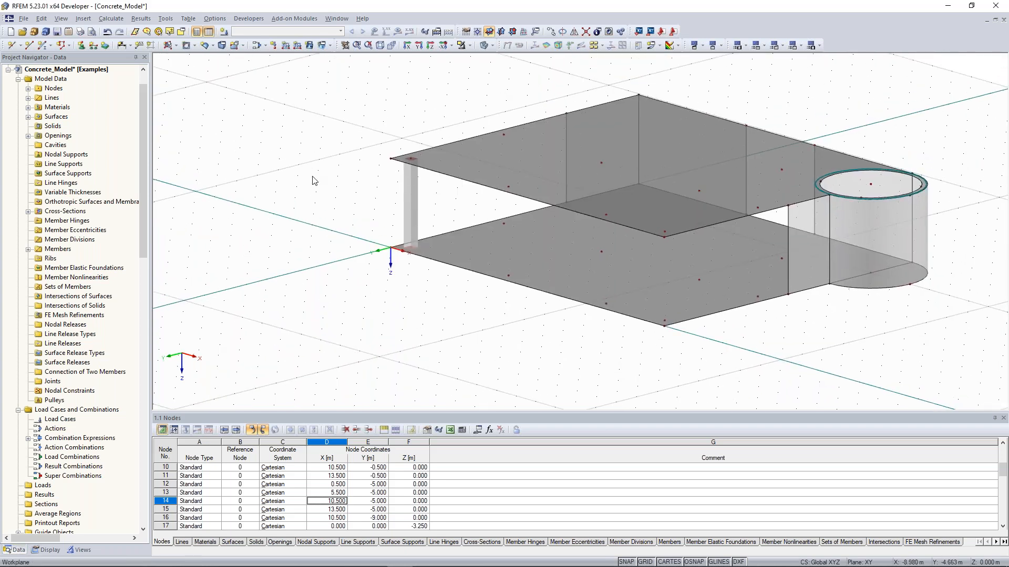
{"action": "middle_click_drag", "start_coordinate": [341, 198], "coordinate": [344, 220], "text": "ctrl"}
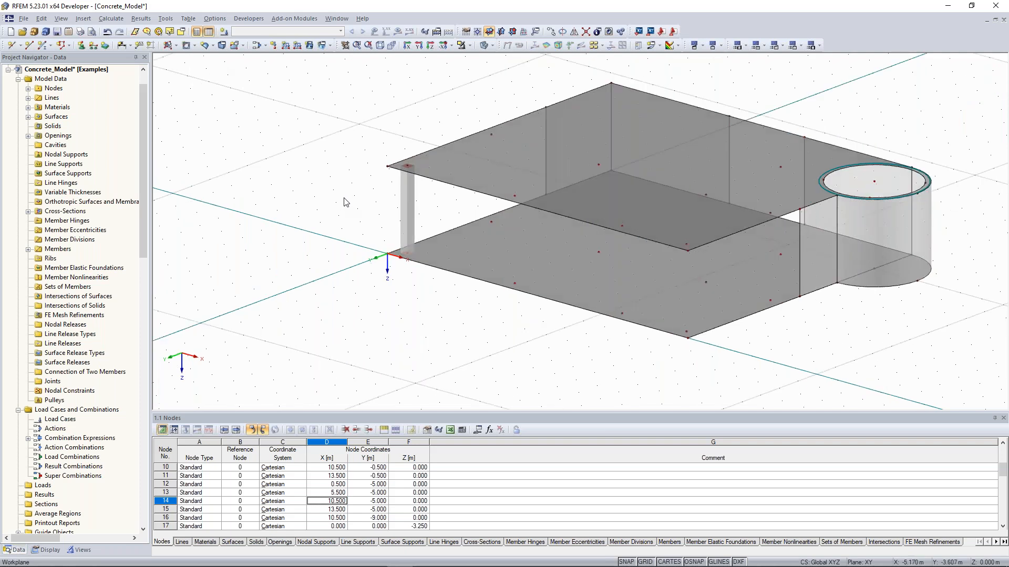
{"action": "scroll", "coordinate": [345, 198], "scroll_direction": "up", "scroll_amount": 1}
{"action": "middle_click_drag", "start_coordinate": [365, 198], "coordinate": [310, 191]}
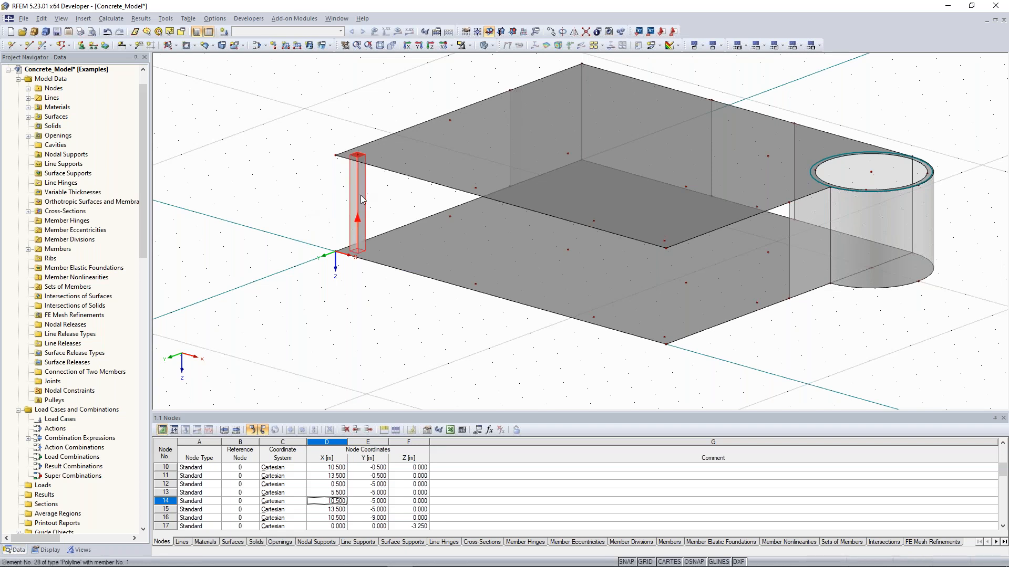
{"action": "left_click", "coordinate": [356, 182]}
{"action": "left_click_drag", "start_coordinate": [476, 192], "coordinate": [475, 188], "text": "ctrl"}
{"action": "left_click_drag", "start_coordinate": [589, 230], "coordinate": [646, 253], "text": "ctrl"}
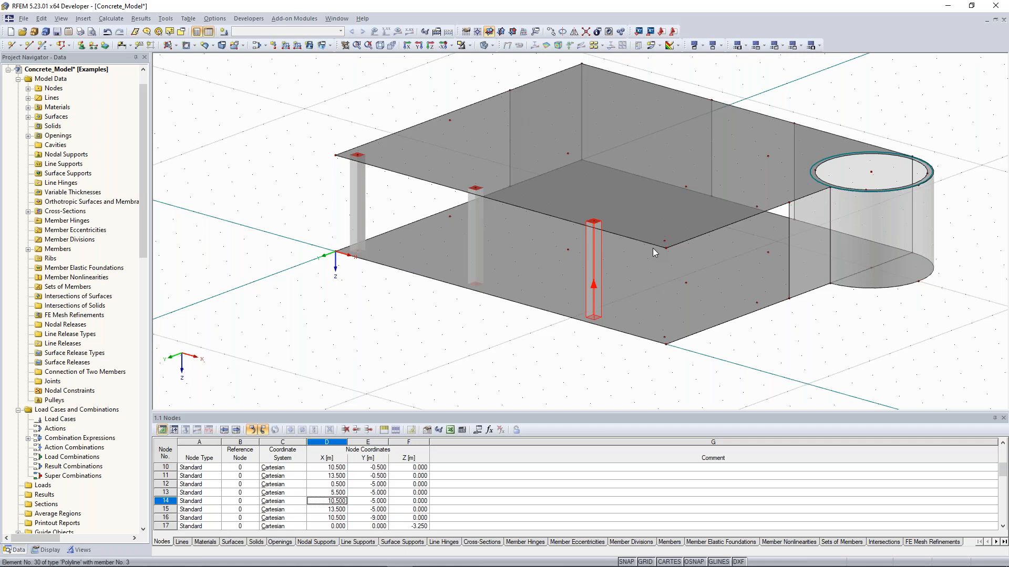
Step: Select all four front columns and copy them to the second row of nodes at Y -5 m
{"action": "middle_click_drag", "start_coordinate": [653, 248], "coordinate": [285, 284], "text": "ctrl"}
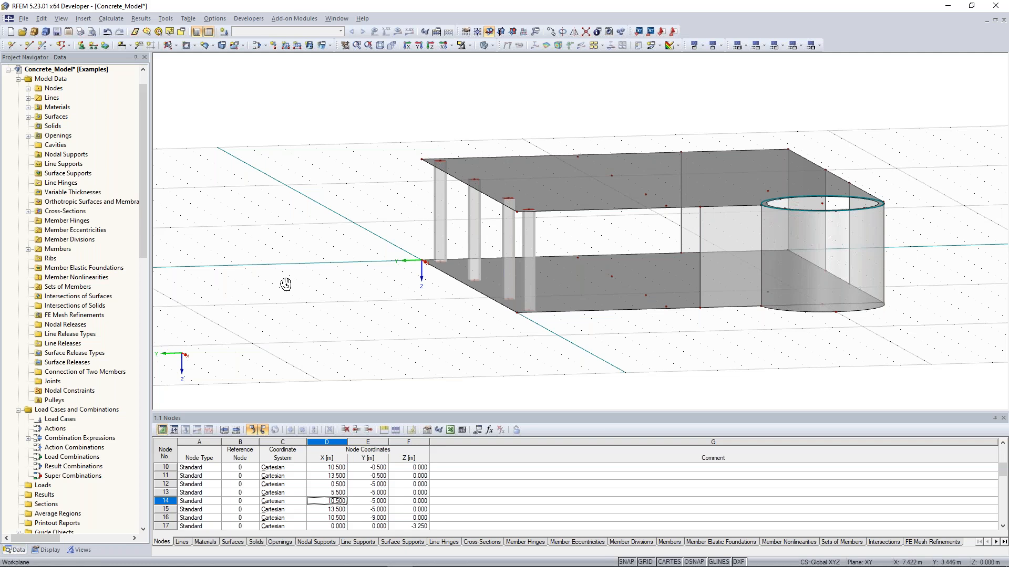
{"action": "middle_click_drag", "start_coordinate": [285, 284], "coordinate": [537, 260], "text": "ctrl"}
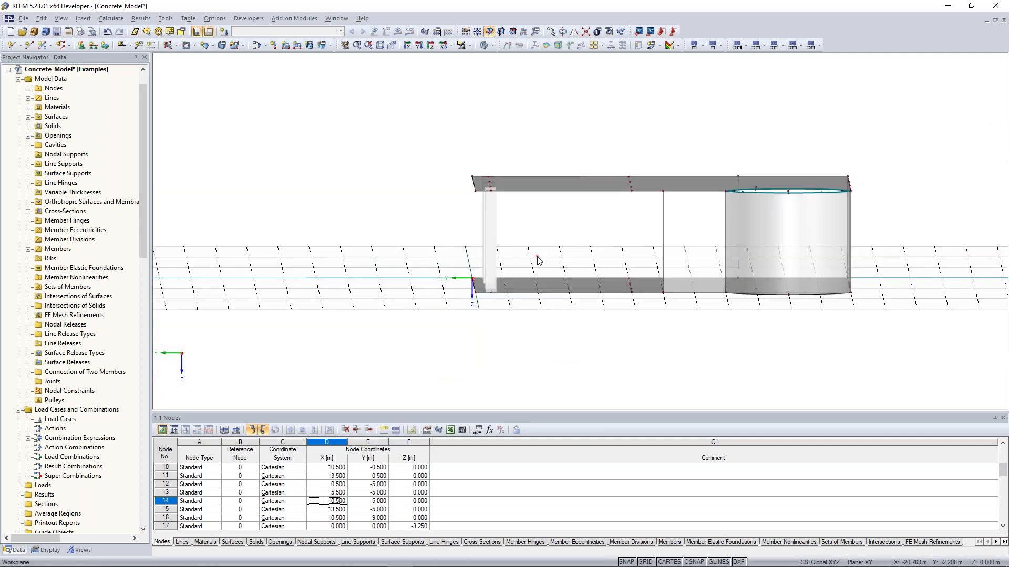
{"action": "left_click_drag", "start_coordinate": [536, 256], "coordinate": [456, 209]}
{"action": "middle_click_drag", "start_coordinate": [387, 203], "coordinate": [625, 273], "text": "ctrl"}
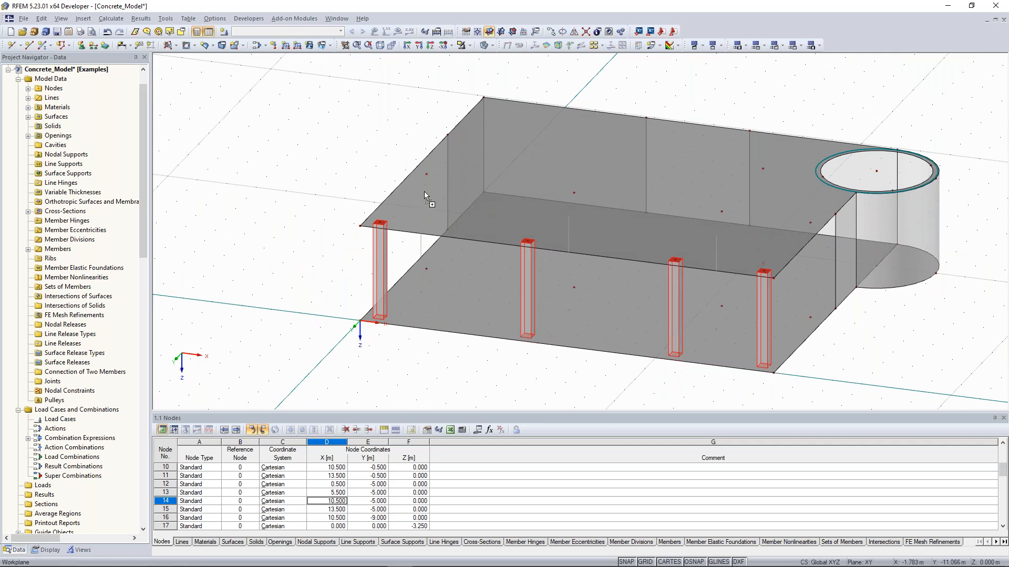
{"action": "left_click", "coordinate": [427, 174]}
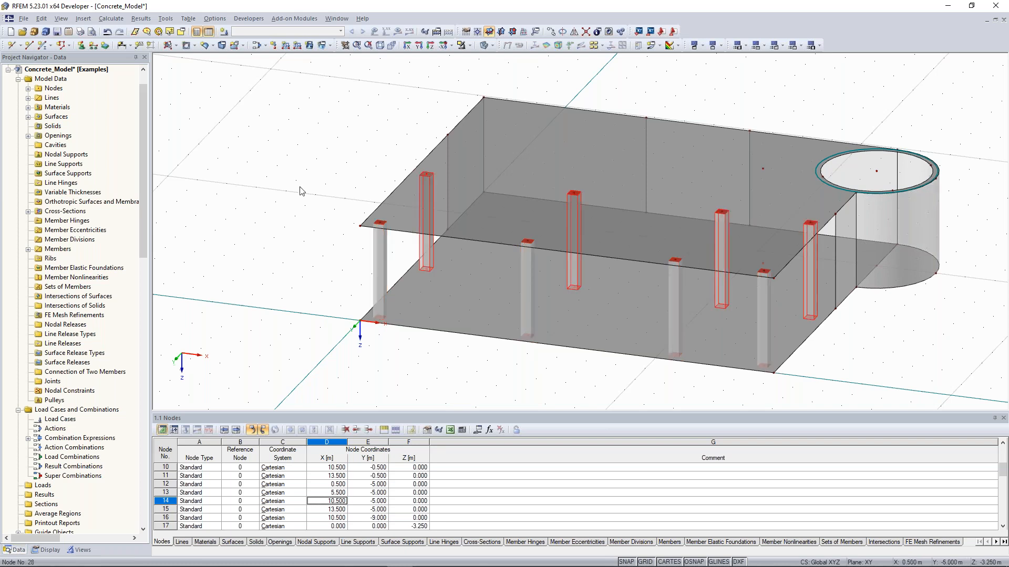
{"action": "left_click", "coordinate": [313, 167]}
Step: Copy one column to the remaining free node at X 10.5 m, Y -9 m, and view the model from the wall side
{"action": "middle_click_drag", "start_coordinate": [323, 148], "coordinate": [256, 216], "text": "ctrl"}
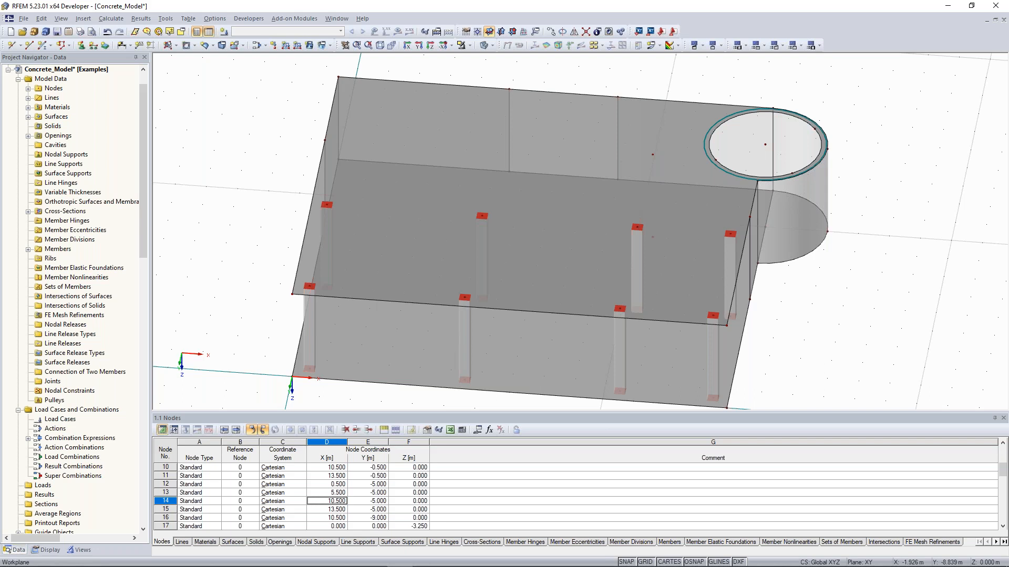
{"action": "middle_click_drag", "start_coordinate": [773, 292], "coordinate": [384, 248], "text": "ctrl"}
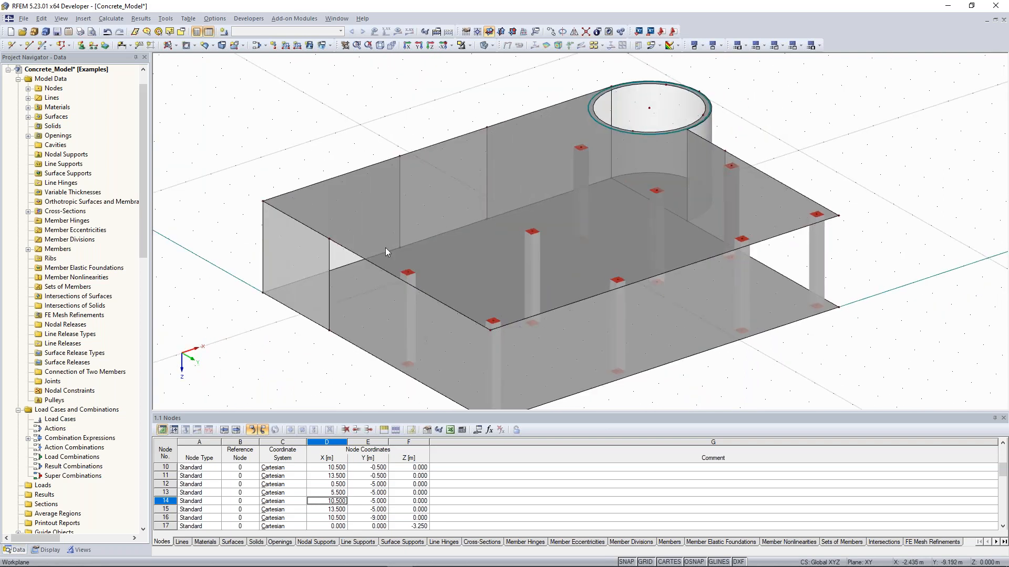
{"action": "middle_click_drag", "start_coordinate": [436, 188], "coordinate": [581, 191], "text": "ctrl"}
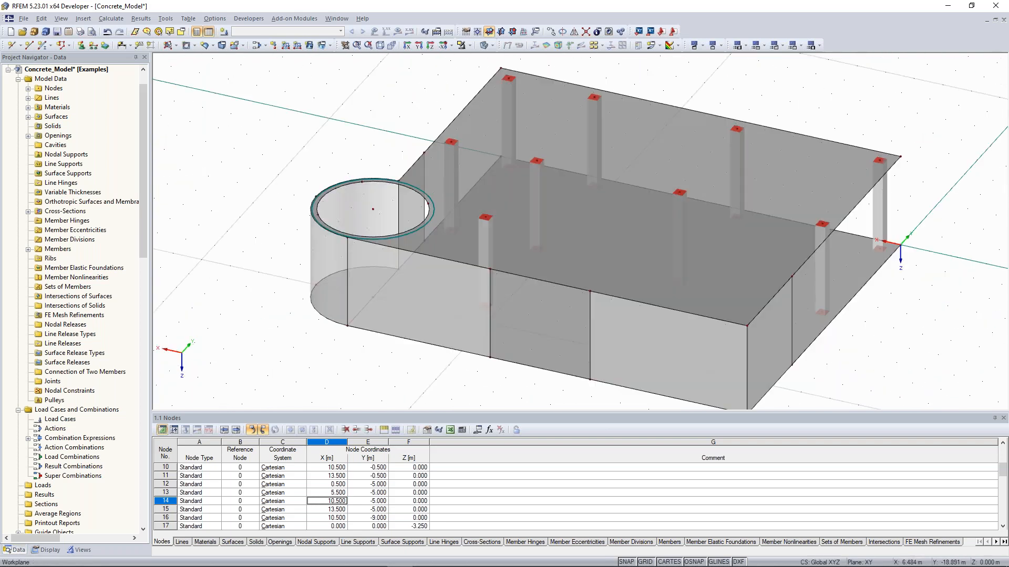
Step: Copy the short end wall at X 0 to the wall node at X 5.5 m, Y -12 m, as an inner partition
{"action": "middle_click_drag", "start_coordinate": [240, 273], "coordinate": [378, 212], "text": "ctrl"}
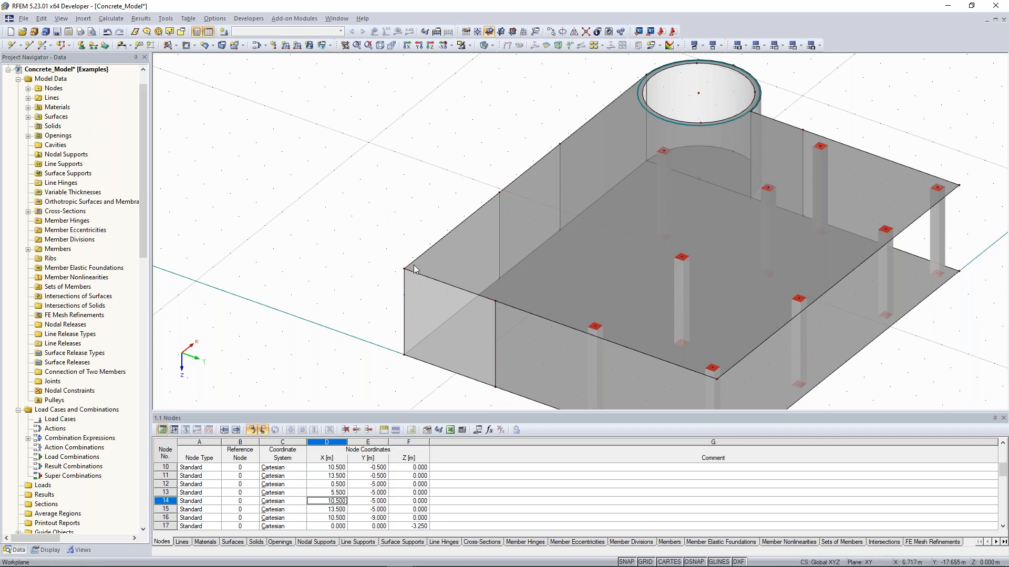
{"action": "middle_click_drag", "start_coordinate": [421, 275], "coordinate": [423, 283], "text": "ctrl"}
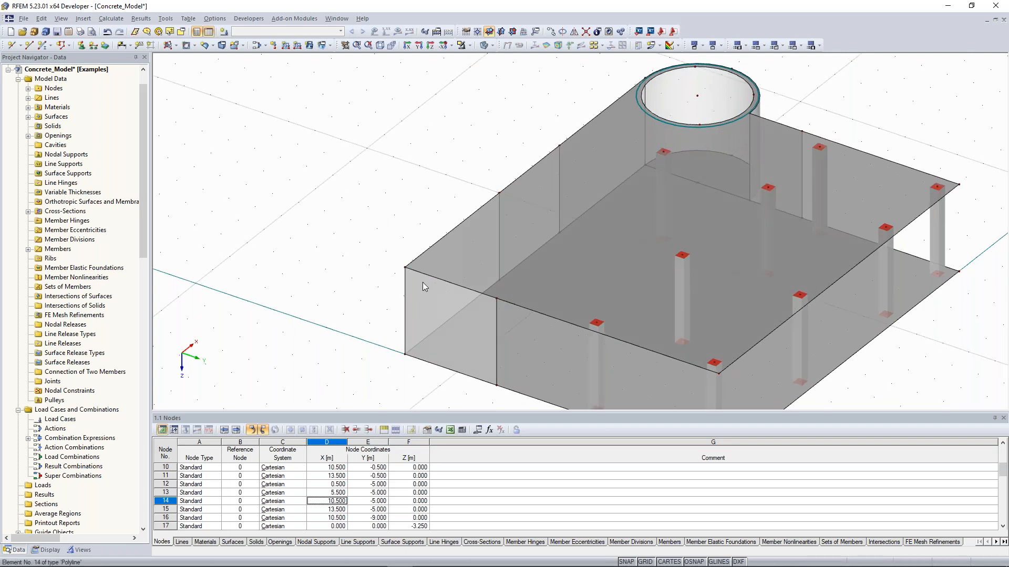
{"action": "left_click", "coordinate": [422, 294]}
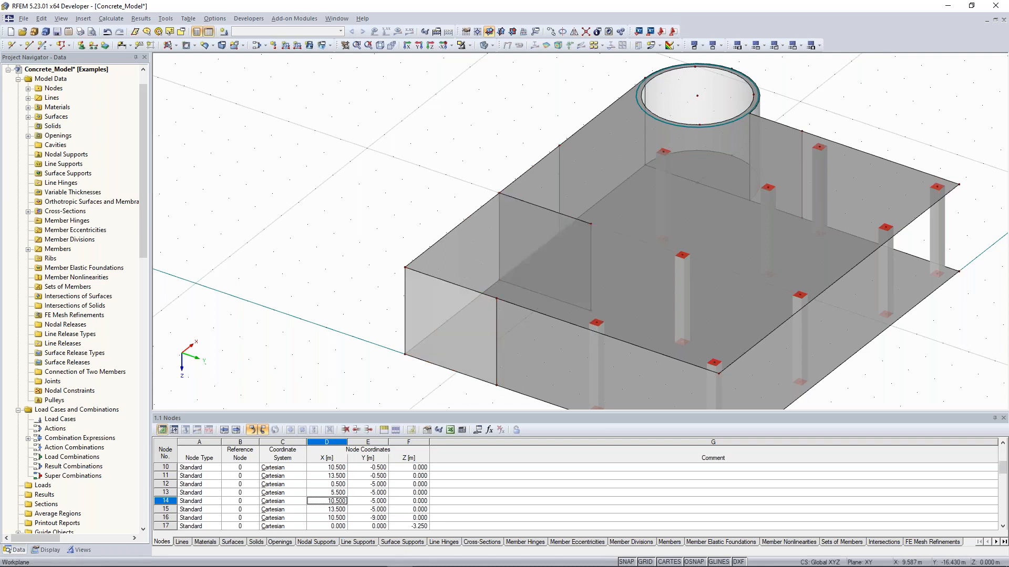
{"action": "scroll", "coordinate": [453, 190], "scroll_direction": "down", "scroll_amount": 2}
{"action": "scroll", "coordinate": [453, 190], "scroll_direction": "down", "scroll_amount": 1}
{"action": "middle_click_drag", "start_coordinate": [826, 365], "coordinate": [434, 337], "text": "ctrl"}
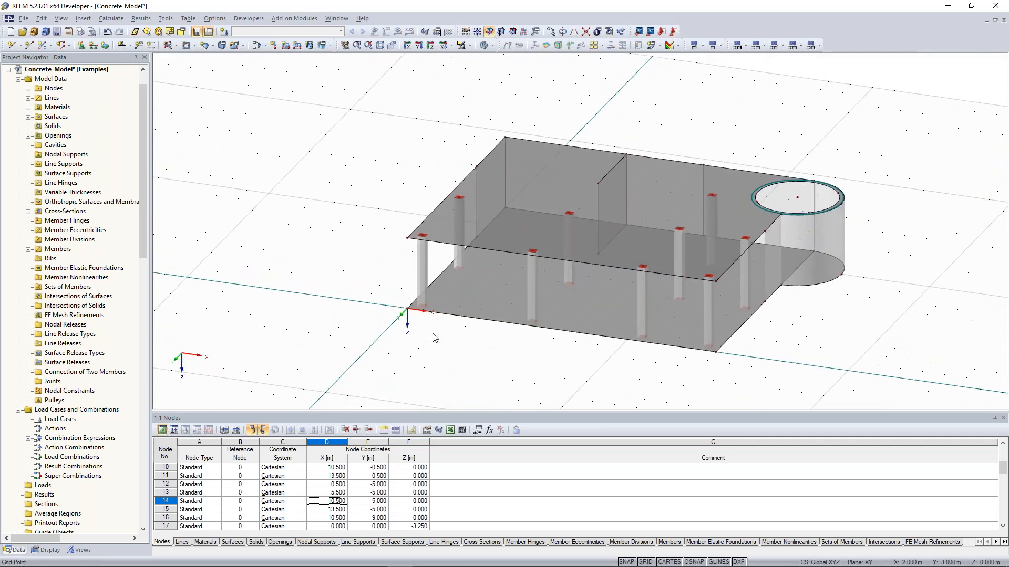
{"action": "middle_click_drag", "start_coordinate": [398, 163], "coordinate": [362, 182]}
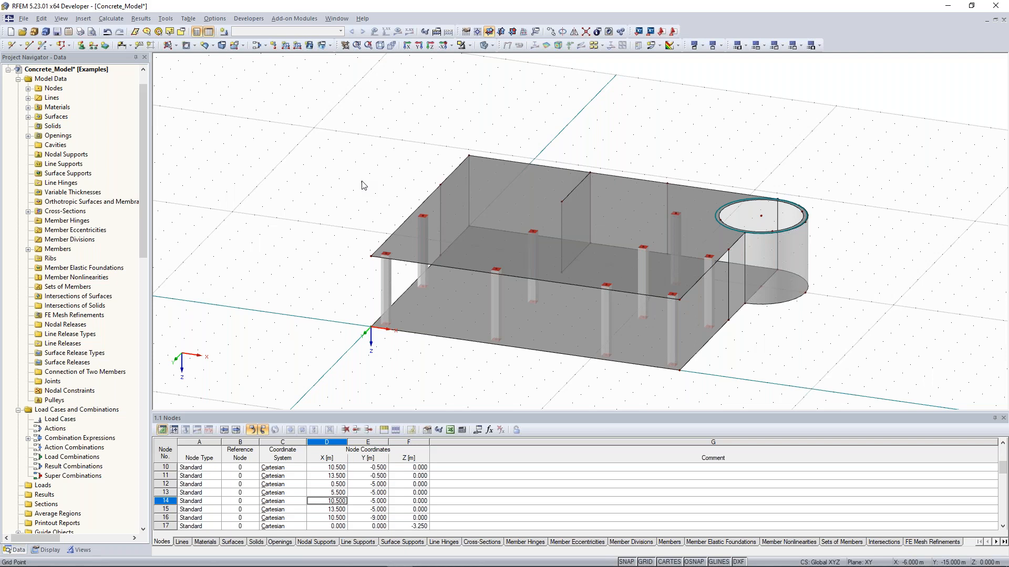
Step: Delete the circular opening in the ceiling slab above the round shaft, together with its boundary circle
{"action": "scroll", "coordinate": [663, 247], "scroll_direction": "up", "scroll_amount": 3}
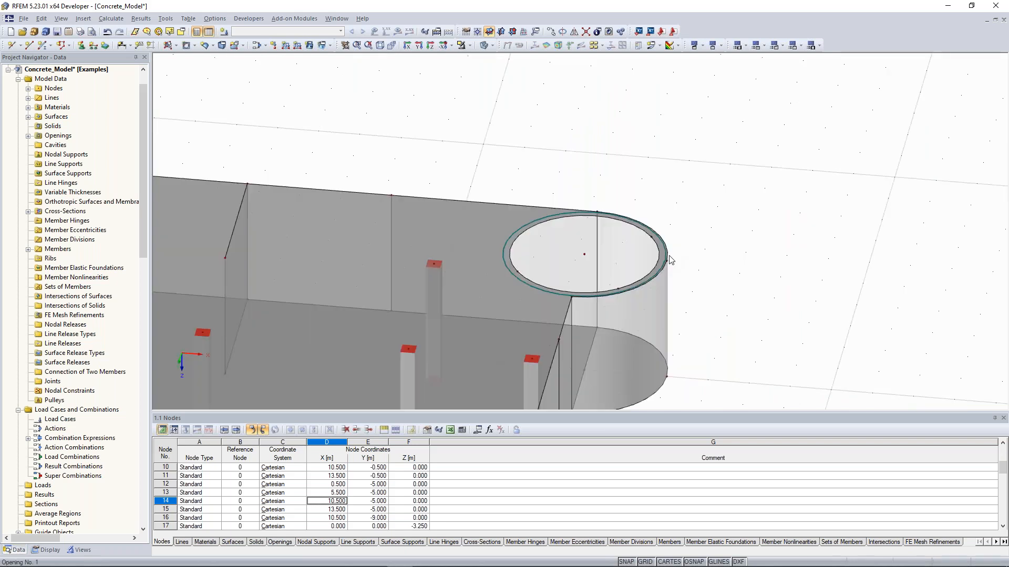
{"action": "right_click", "coordinate": [528, 281]}
{"action": "left_click", "coordinate": [743, 206]}
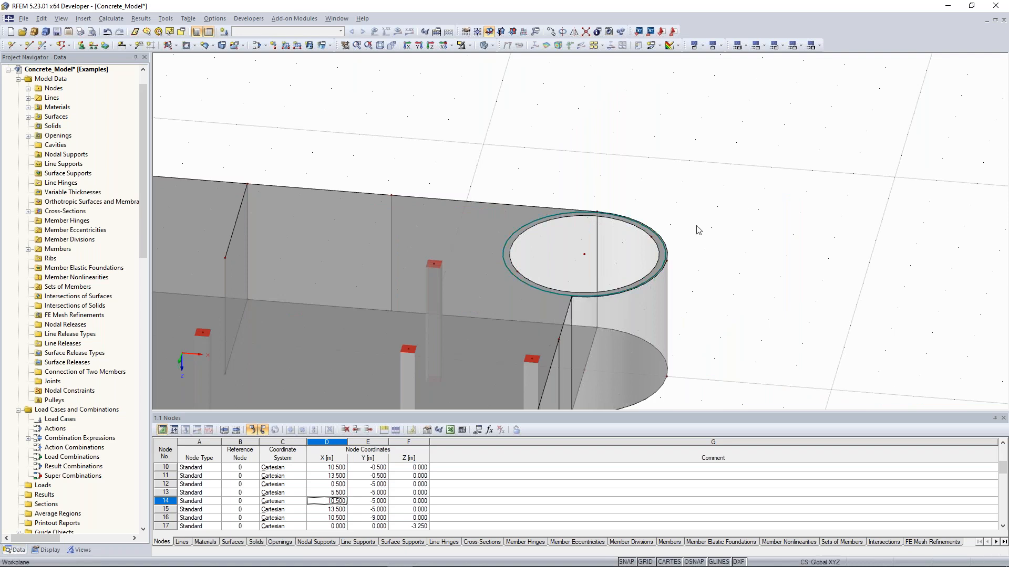
{"action": "right_click", "coordinate": [515, 277]}
{"action": "left_click", "coordinate": [553, 299]}
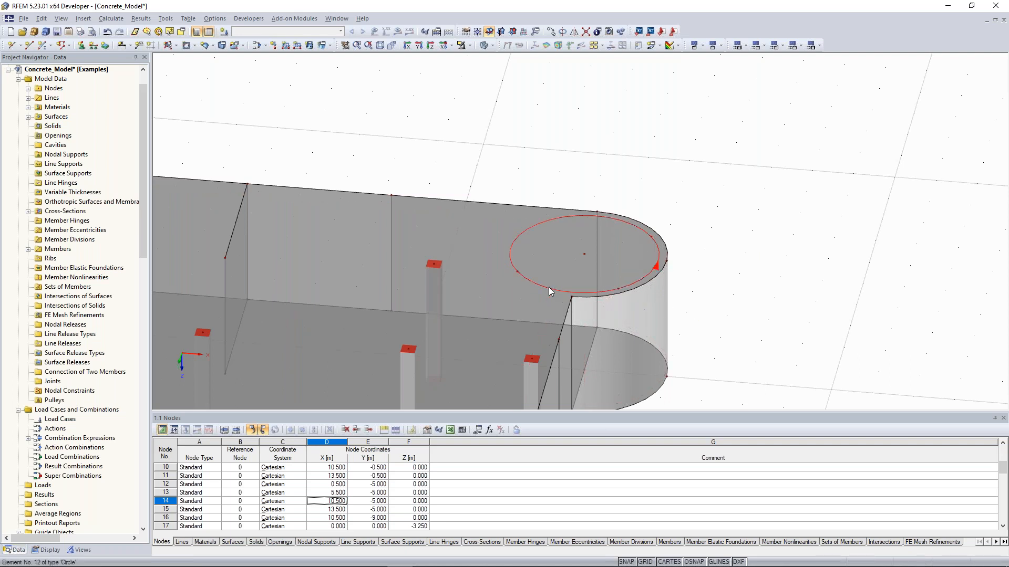
{"action": "left_click", "coordinate": [518, 273]}
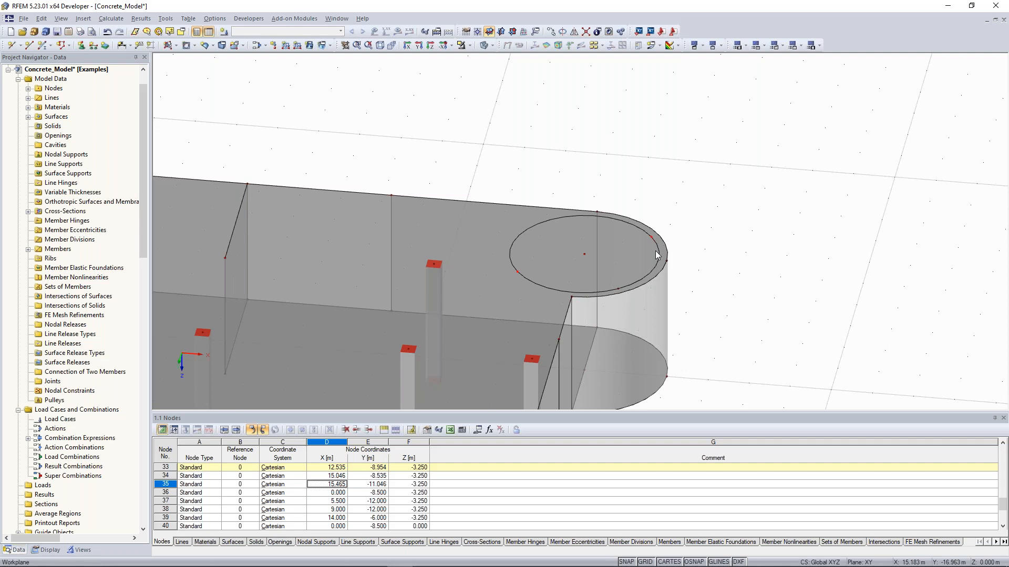
{"action": "key", "text": "ctrl+z"}
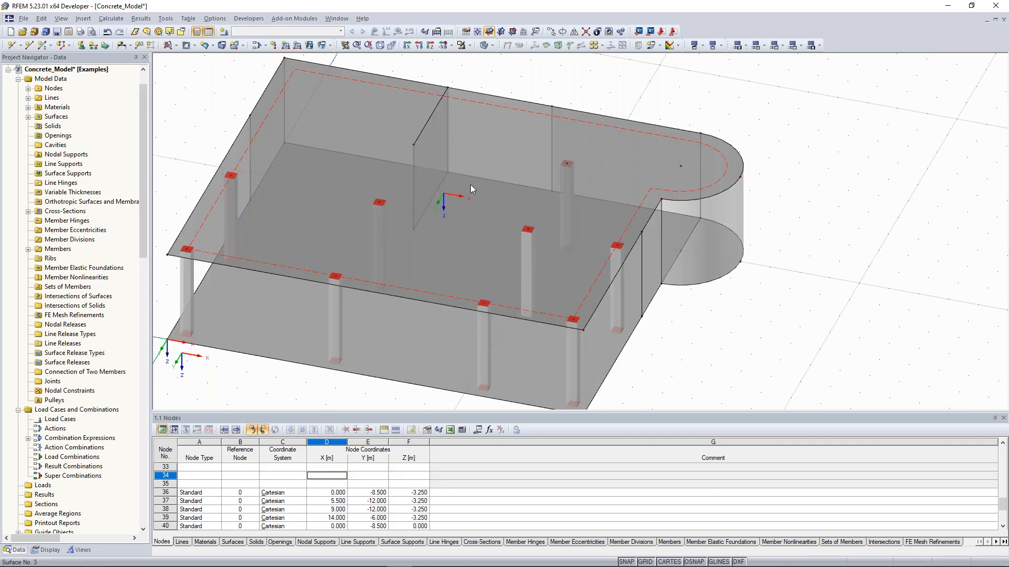
Step: Create a circular opening with a radius of 1.8 m in the ceiling slab, centred on the node at X 14 m, Y -10 m
{"action": "scroll", "coordinate": [471, 184], "scroll_direction": "up", "scroll_amount": 2}
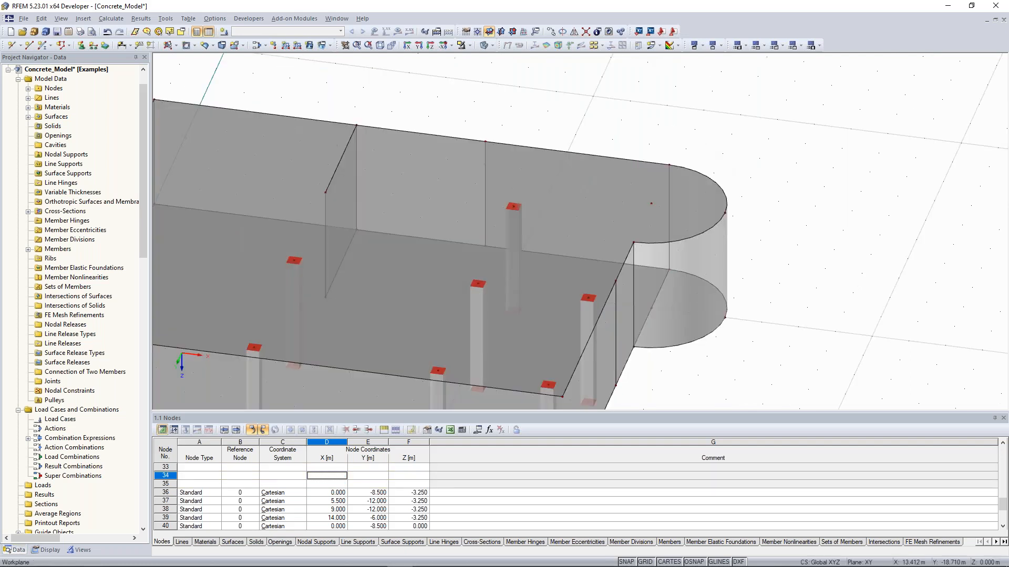
{"action": "middle_click_drag", "start_coordinate": [687, 180], "coordinate": [647, 187]}
{"action": "left_click", "coordinate": [194, 47]}
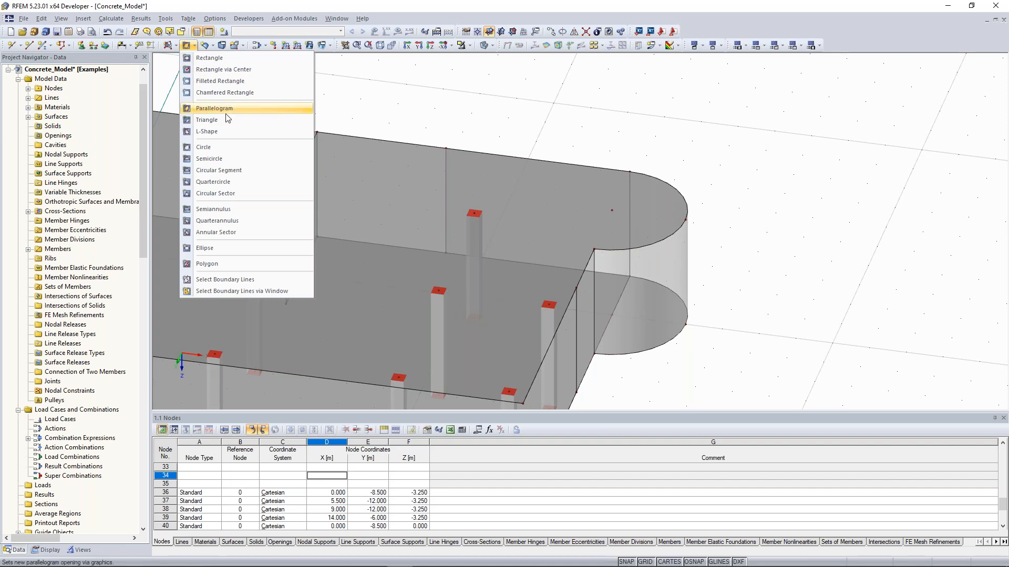
{"action": "left_click", "coordinate": [223, 149]}
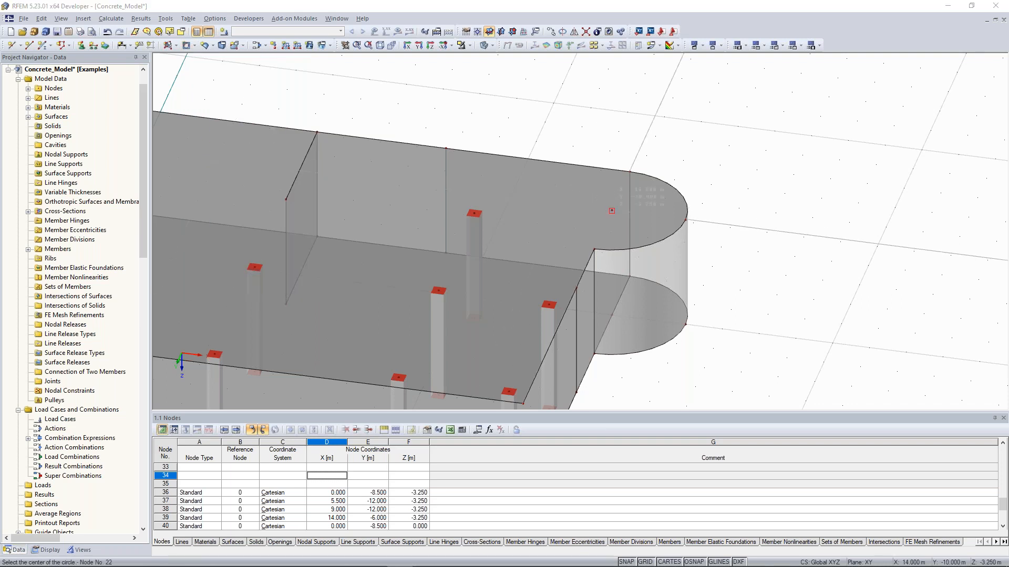
{"action": "left_click", "coordinate": [612, 210]}
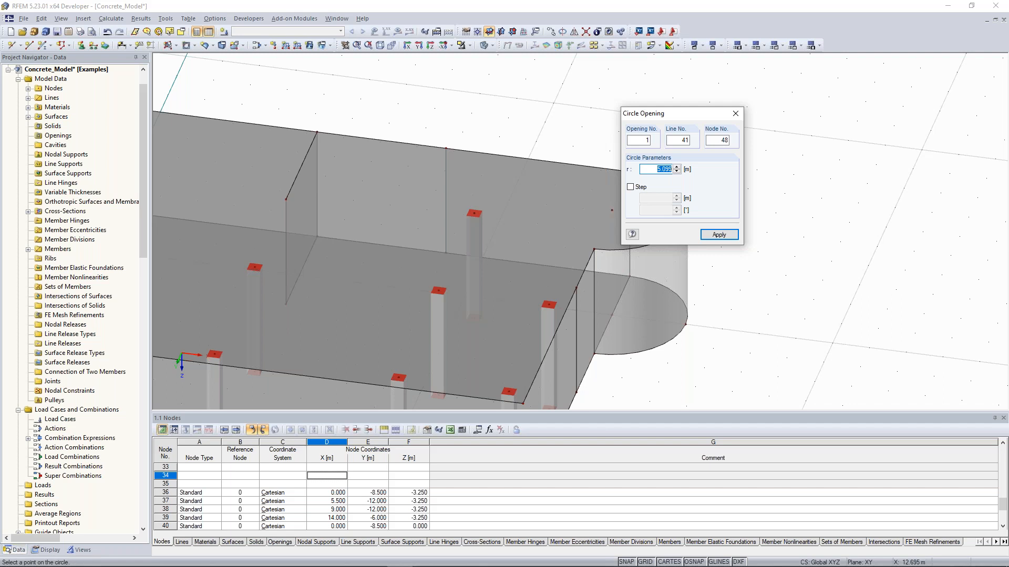
{"action": "middle_click_drag", "start_coordinate": [475, 286], "coordinate": [491, 258], "text": "ctrl"}
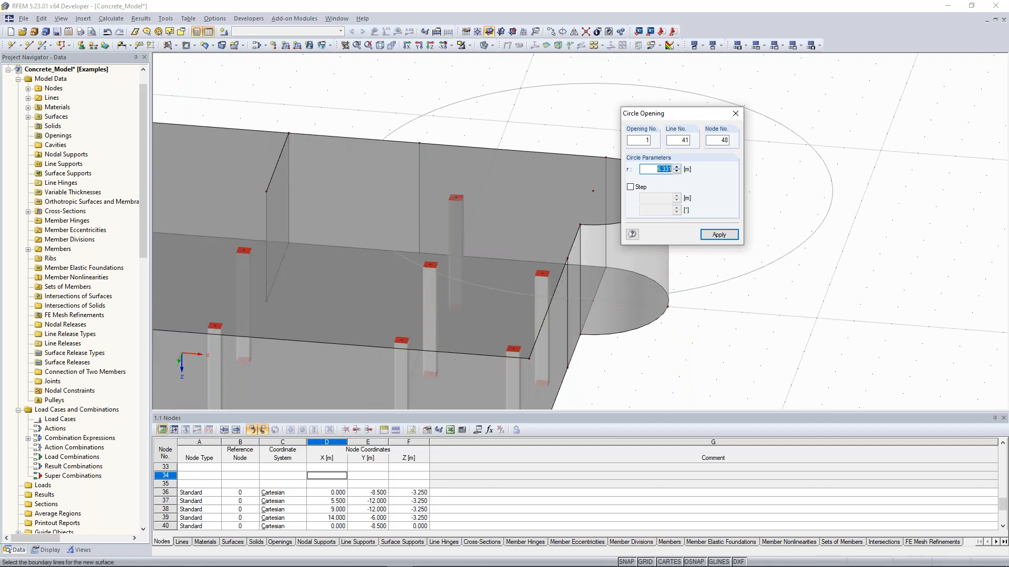
{"action": "type", "text": "1.8"}
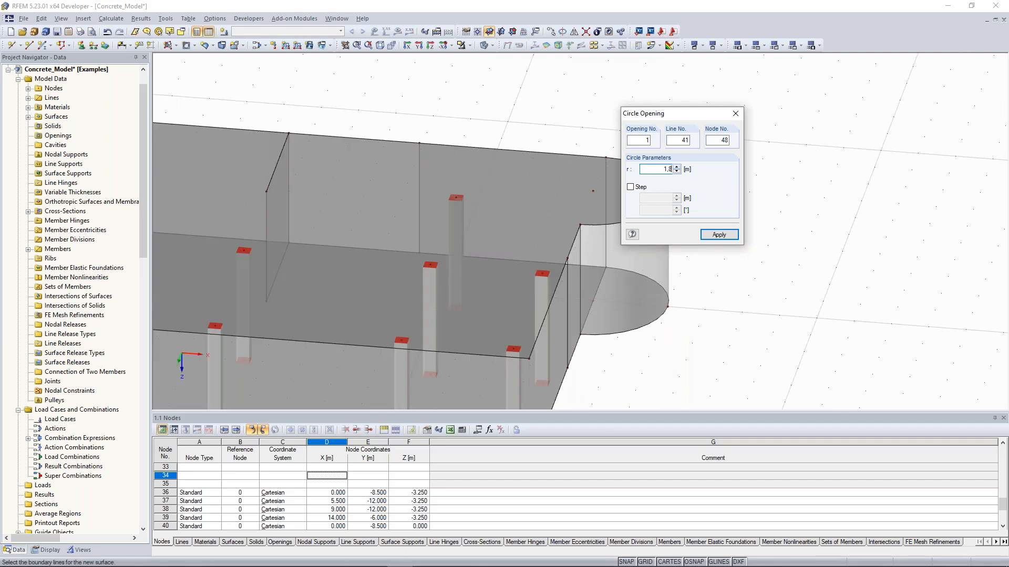
{"action": "key", "text": "Return"}
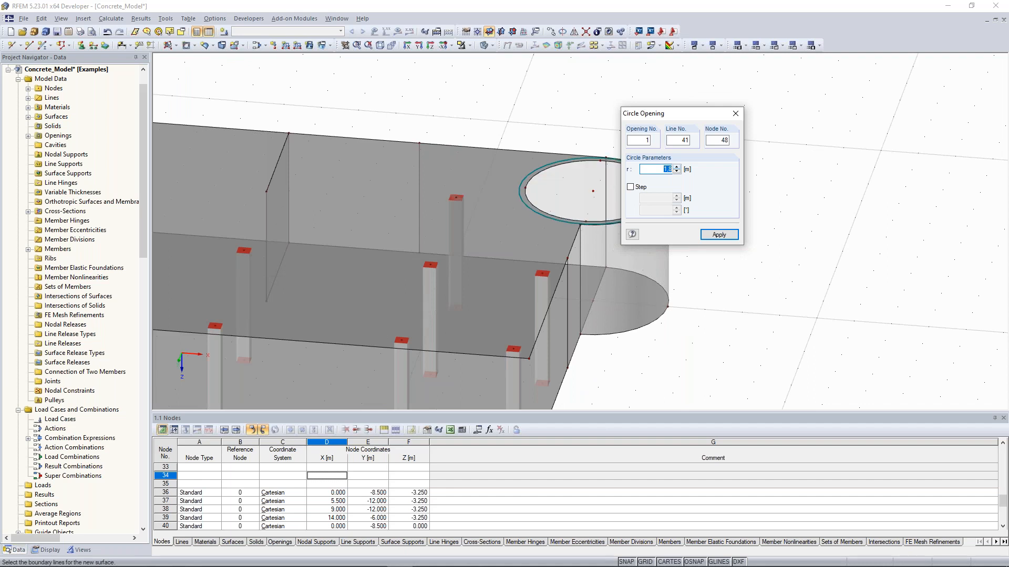
{"action": "left_click", "coordinate": [735, 113]}
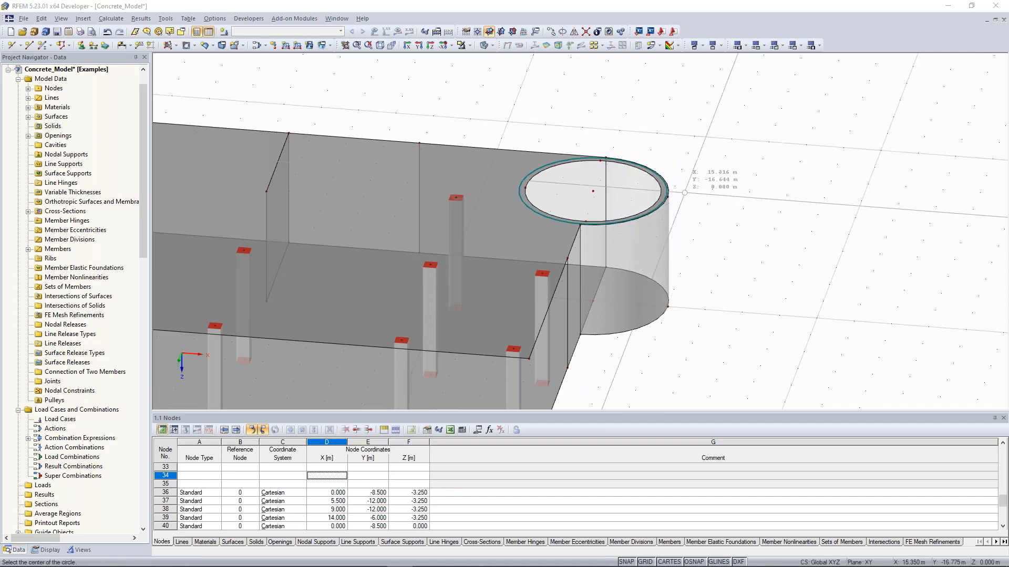
{"action": "key", "text": "Escape"}
{"action": "middle_click_drag", "start_coordinate": [743, 178], "coordinate": [688, 191], "text": "ctrl"}
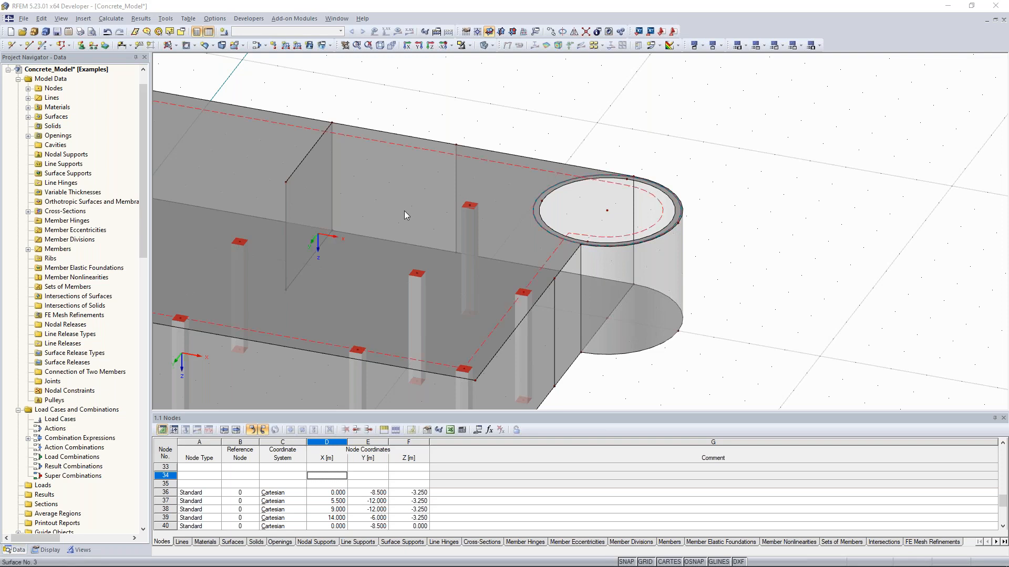
Step: Switch to the browser's Google image results for "unterzug" and examine a picture of concrete downstand beams
{"action": "middle_click_drag", "start_coordinate": [527, 119], "coordinate": [685, 119]}
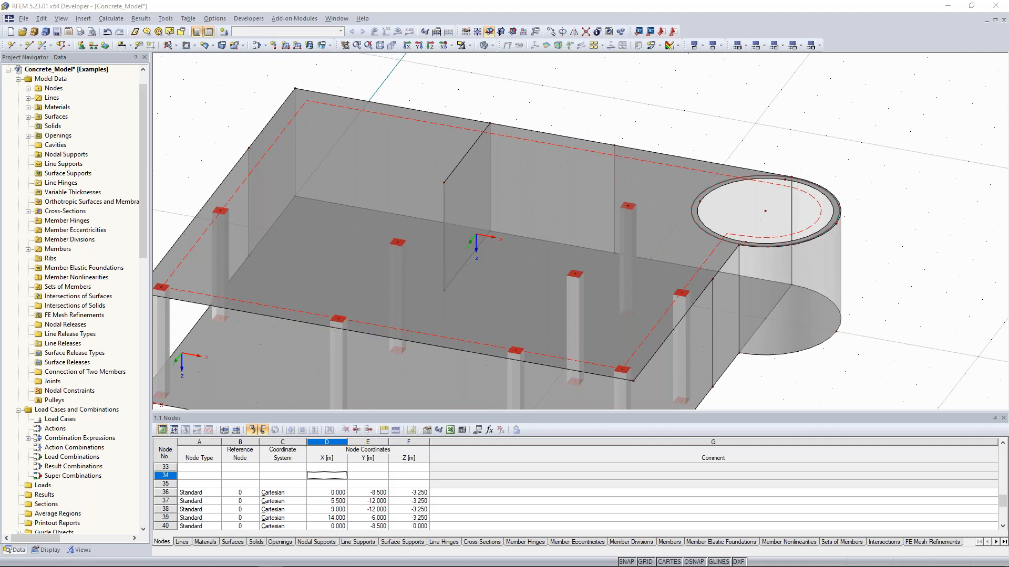
{"action": "left_click_drag", "start_coordinate": [137, 92], "coordinate": [554, 1]}
{"action": "left_click", "coordinate": [151, 92]}
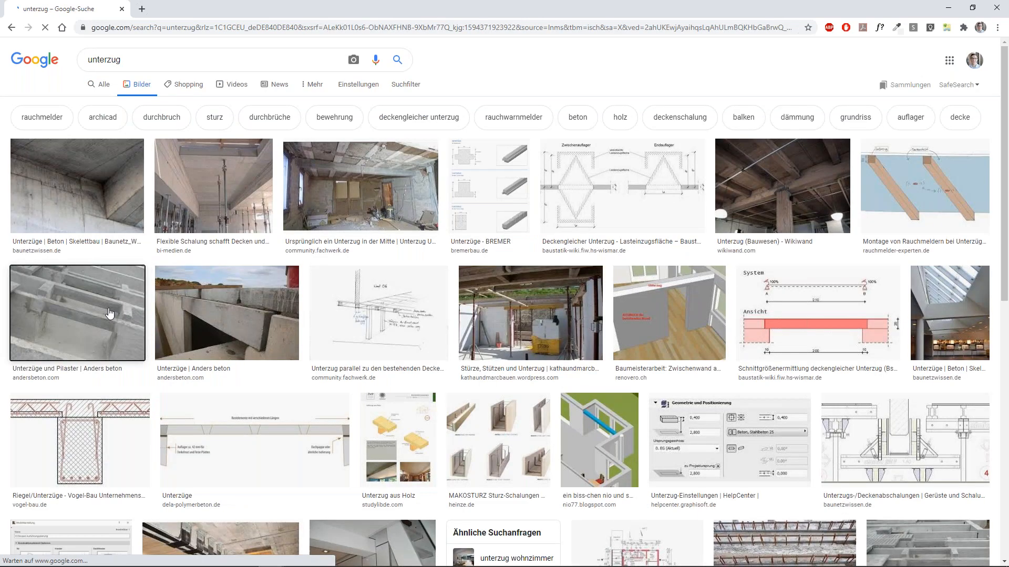
{"action": "left_click", "coordinate": [109, 312]}
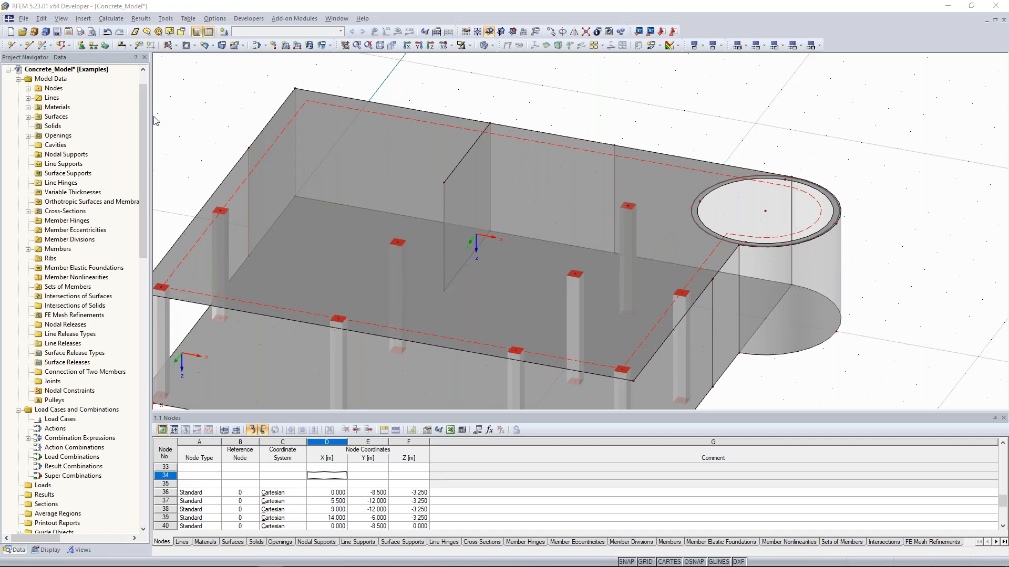
Step: Open the line properties of the corner column near the origin, examine its member settings, and close them without changes
{"action": "middle_click_drag", "start_coordinate": [364, 171], "coordinate": [371, 172], "text": "ctrl"}
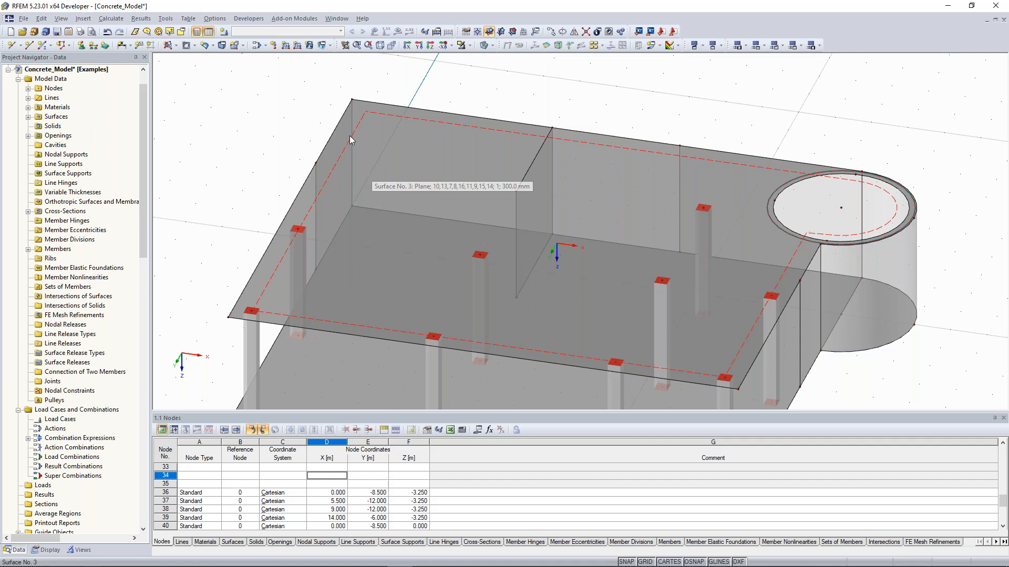
{"action": "middle_click_drag", "start_coordinate": [300, 120], "coordinate": [257, 158], "text": "ctrl"}
{"action": "middle_click_drag", "start_coordinate": [243, 329], "coordinate": [289, 266]}
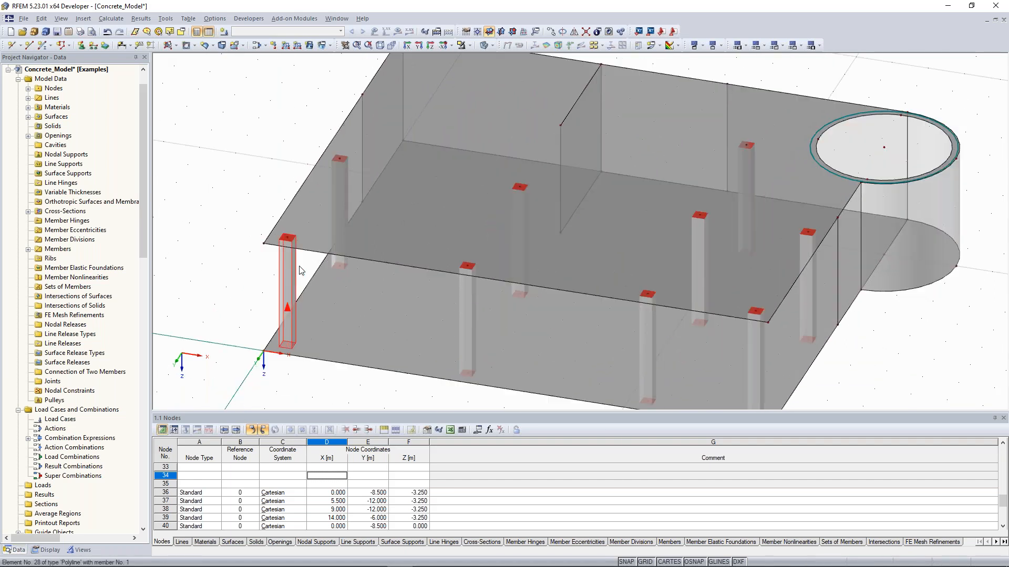
{"action": "right_click", "coordinate": [287, 275]}
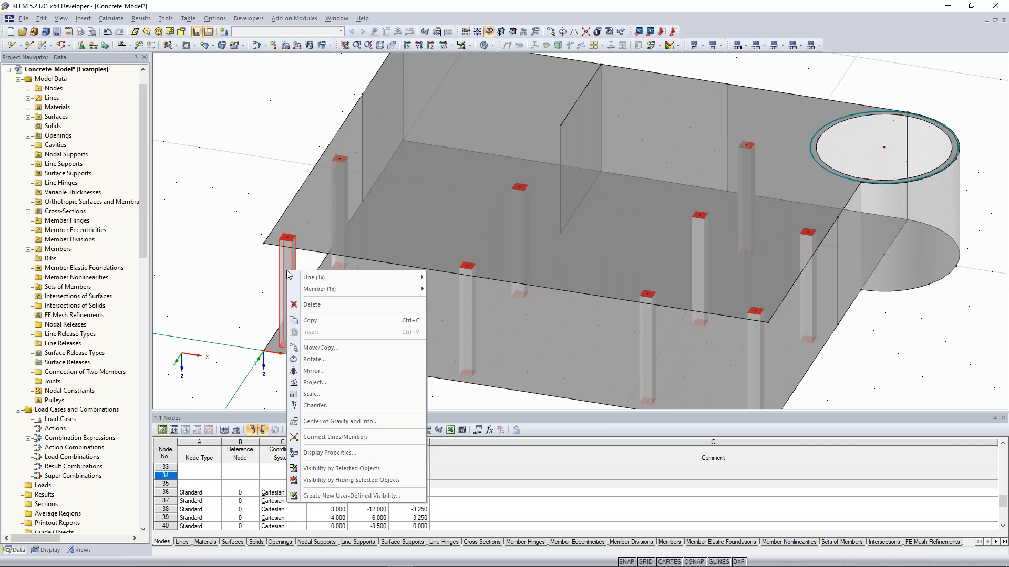
{"action": "mouse_move", "coordinate": [399, 278]}
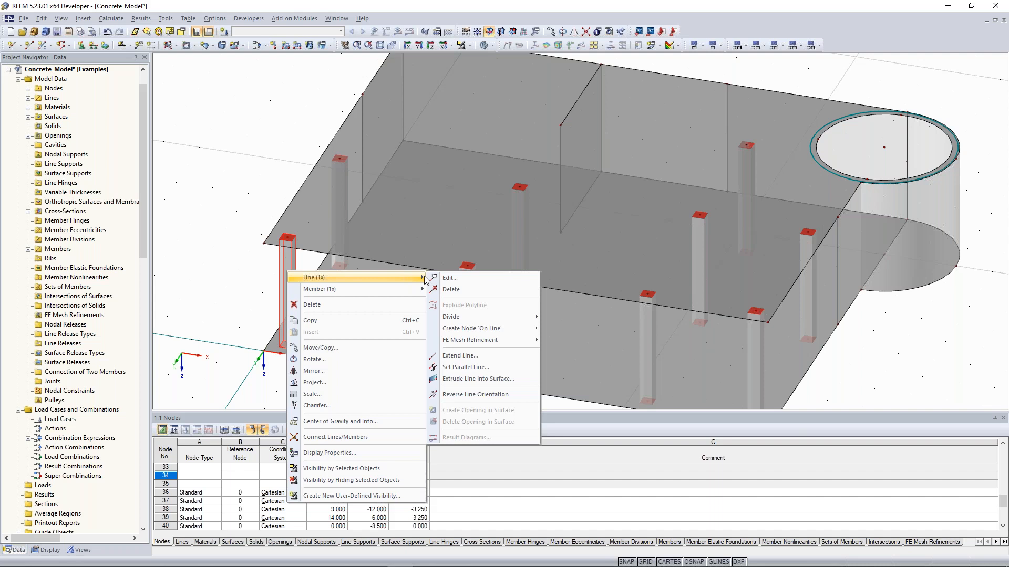
{"action": "left_click", "coordinate": [450, 277]}
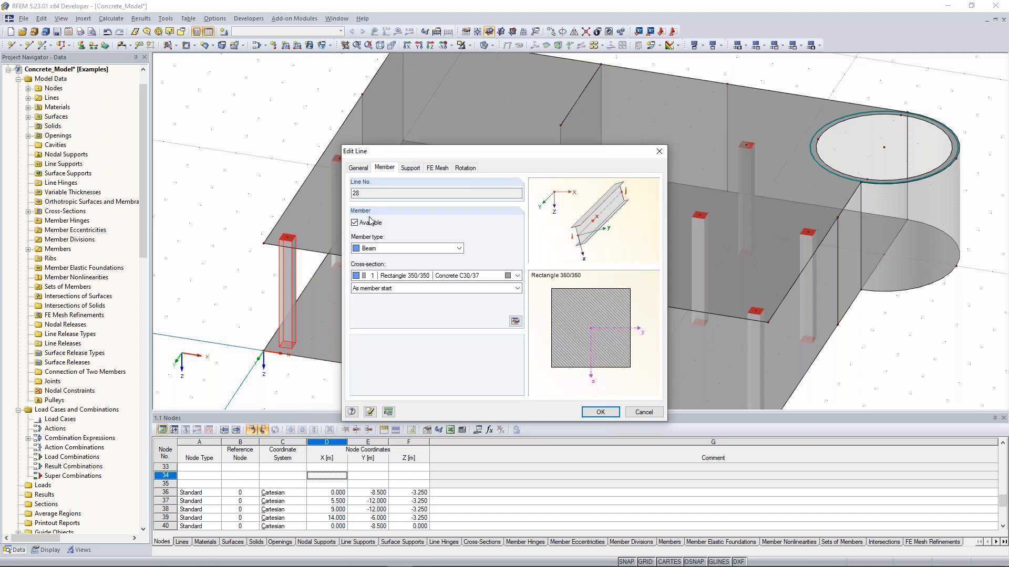
{"action": "left_click", "coordinate": [659, 151]}
Step: Draw connected lines on the ceiling slab from the end wall's node at Y -8.5 m via the partition wall's end to the column top at X 10.5 m, Y -9 m
{"action": "middle_click_drag", "start_coordinate": [317, 87], "coordinate": [266, 162]}
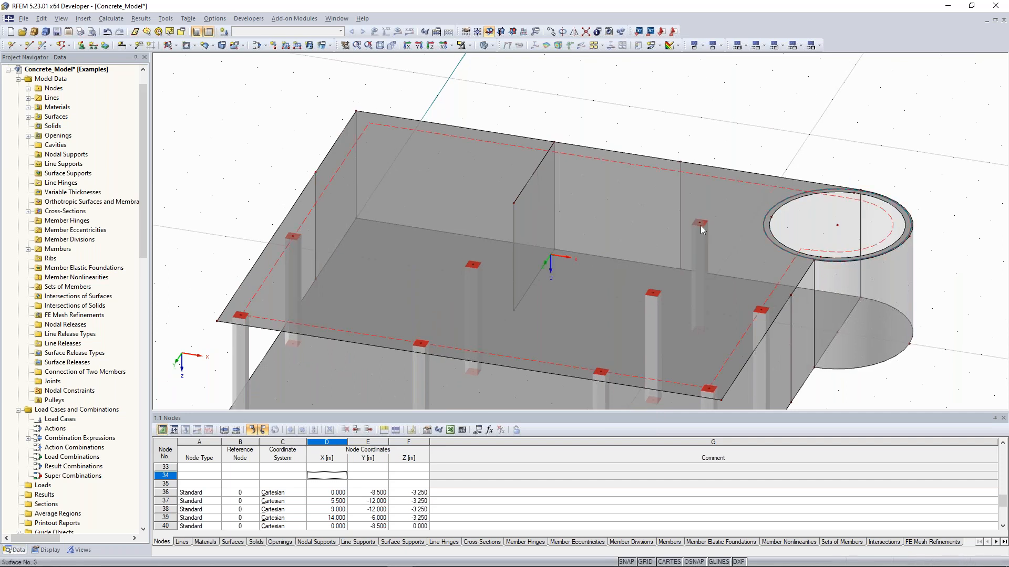
{"action": "middle_click_drag", "start_coordinate": [701, 225], "coordinate": [683, 256]}
{"action": "middle_click_drag", "start_coordinate": [625, 151], "coordinate": [625, 153]}
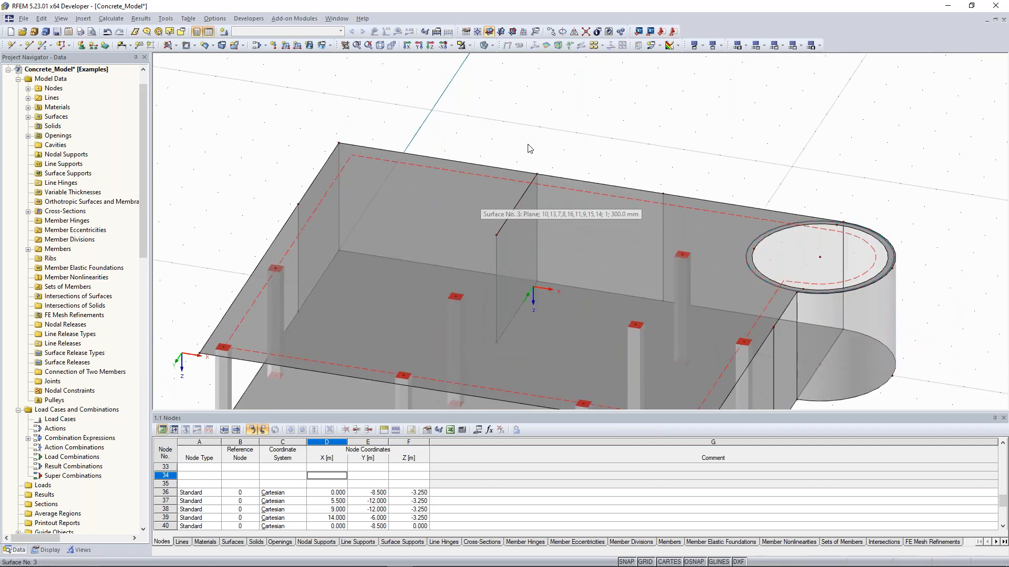
{"action": "middle_click_drag", "start_coordinate": [549, 134], "coordinate": [548, 126]}
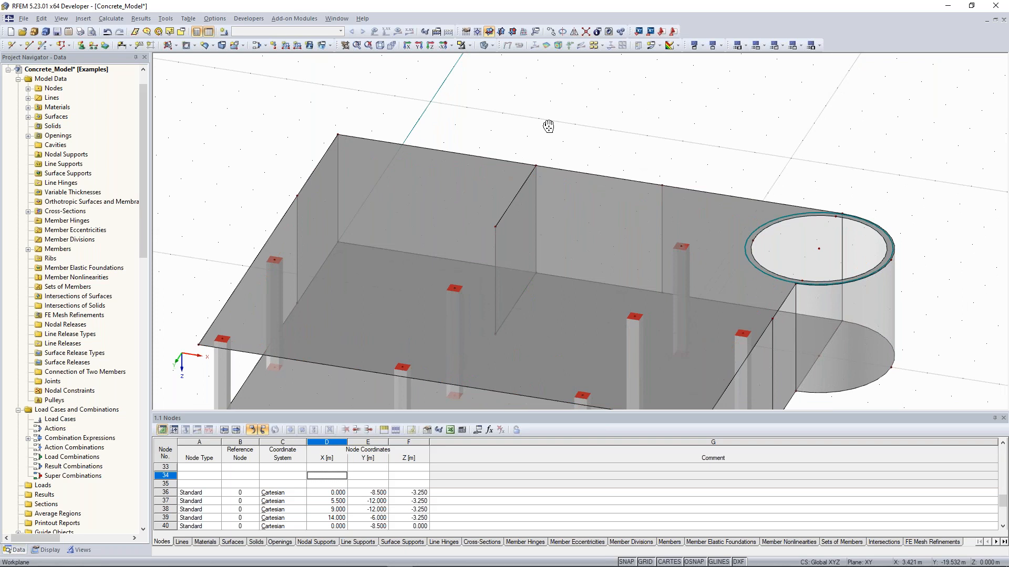
{"action": "middle_click_drag", "start_coordinate": [548, 126], "coordinate": [570, 112]}
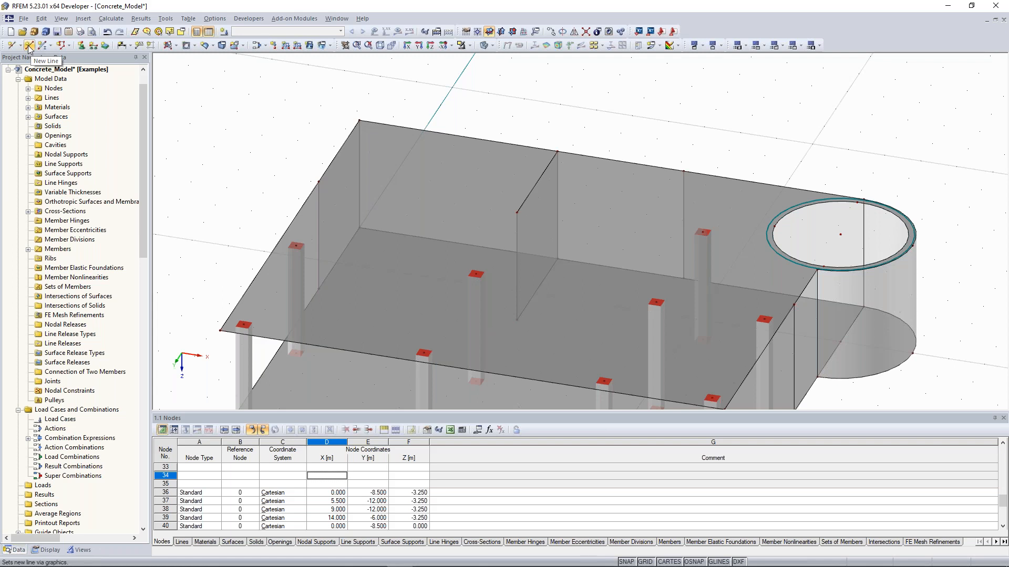
{"action": "left_click", "coordinate": [29, 45]}
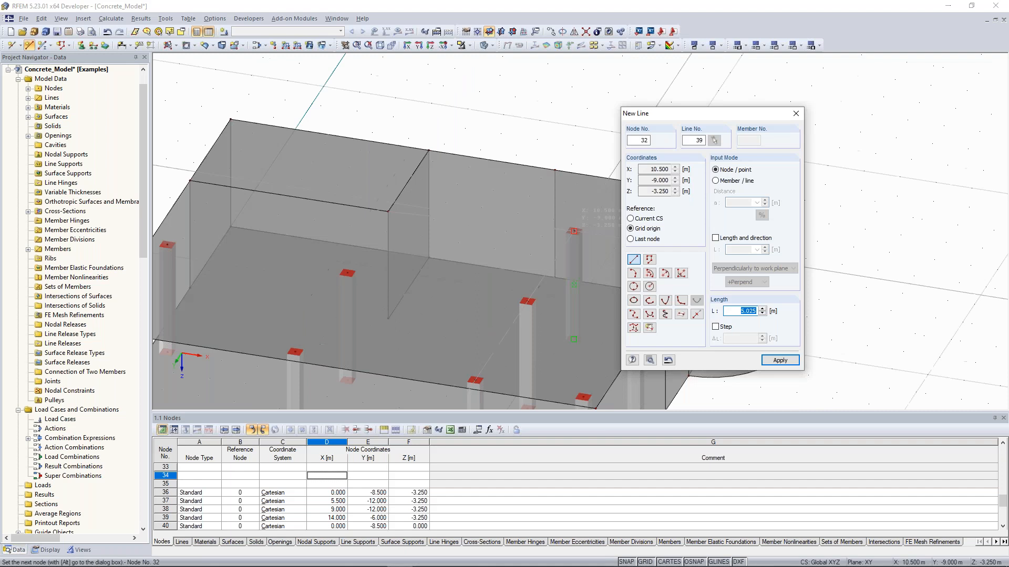
{"action": "left_click", "coordinate": [574, 231]}
{"action": "key", "text": "Escape"}
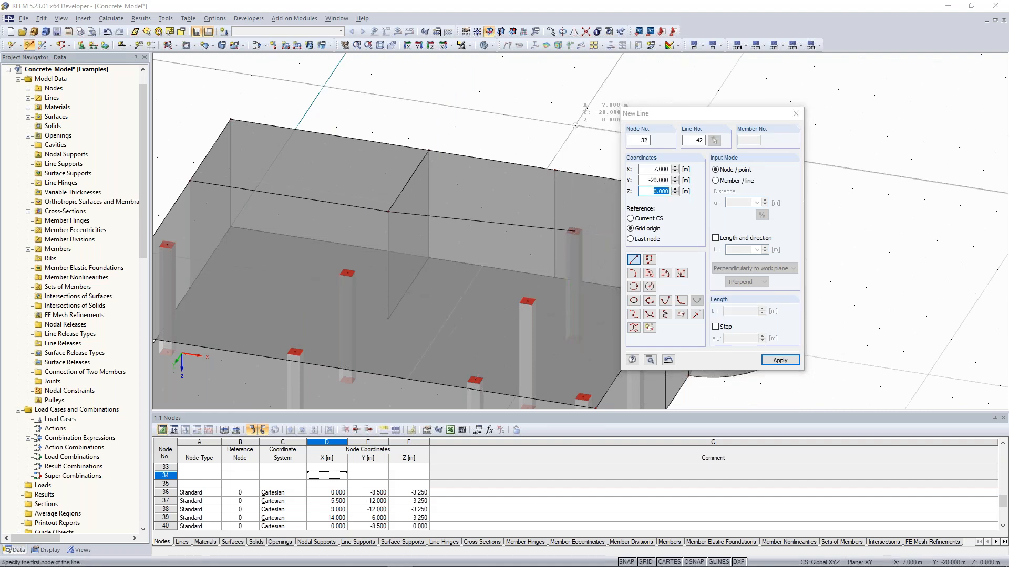
{"action": "scroll", "coordinate": [574, 127], "scroll_direction": "down", "scroll_amount": 3}
{"action": "middle_click_drag", "start_coordinate": [652, 123], "coordinate": [376, 213], "text": "ctrl"}
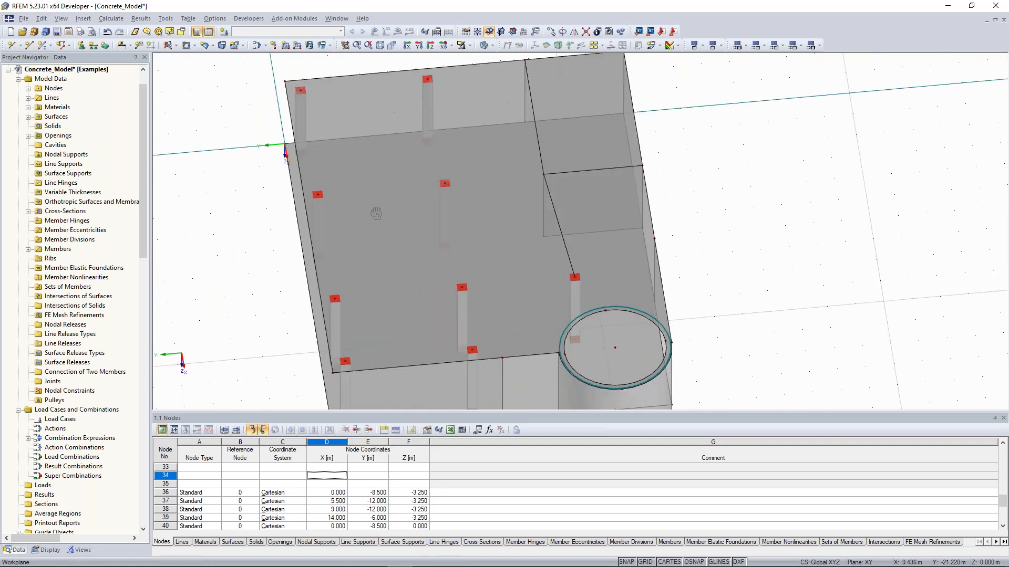
{"action": "middle_click_drag", "start_coordinate": [376, 214], "coordinate": [443, 216], "text": "ctrl"}
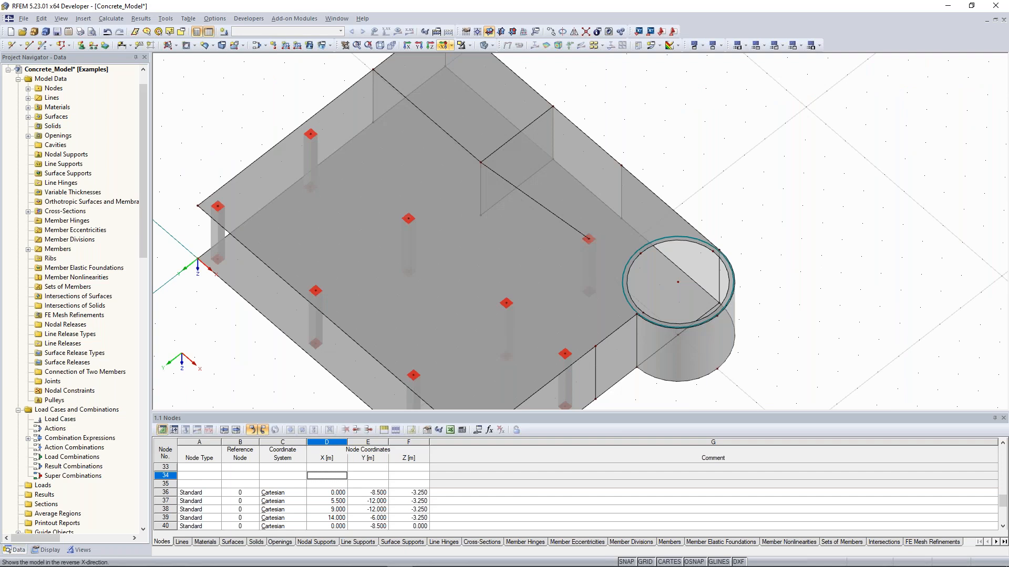
Step: Try to copy the column at X 10.5 m, Y -9 m once by 0.5 m in Y, taking the displacement from its top to the partition wall's end
{"action": "left_click", "coordinate": [430, 46]}
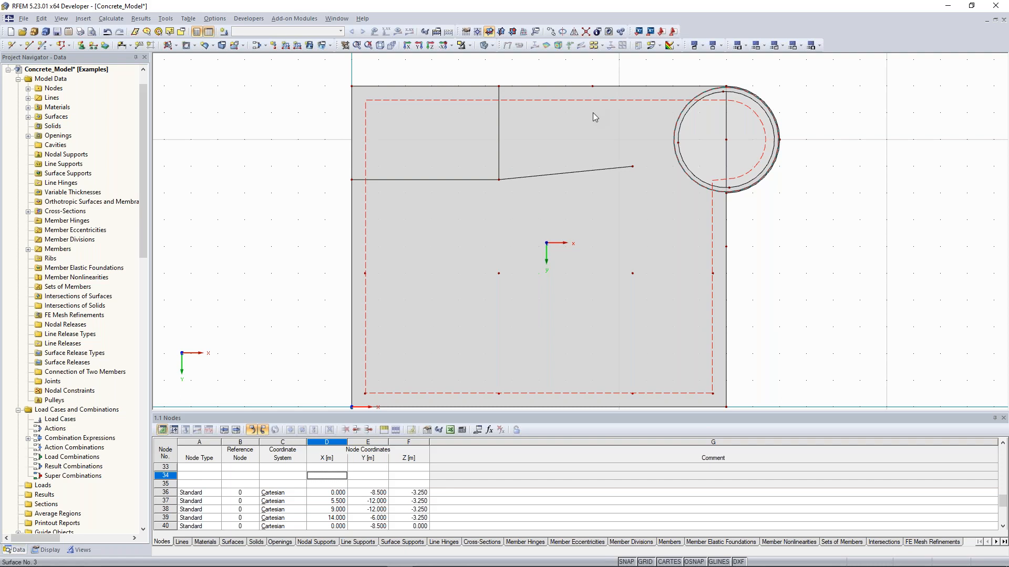
{"action": "scroll", "coordinate": [611, 143], "scroll_direction": "up", "scroll_amount": 1}
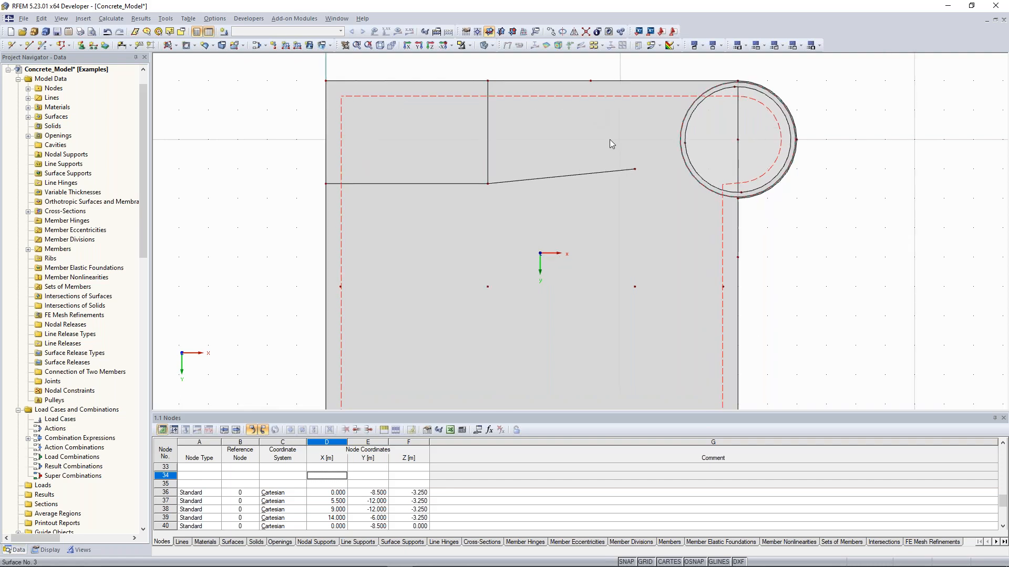
{"action": "middle_click_drag", "start_coordinate": [613, 128], "coordinate": [601, 137]}
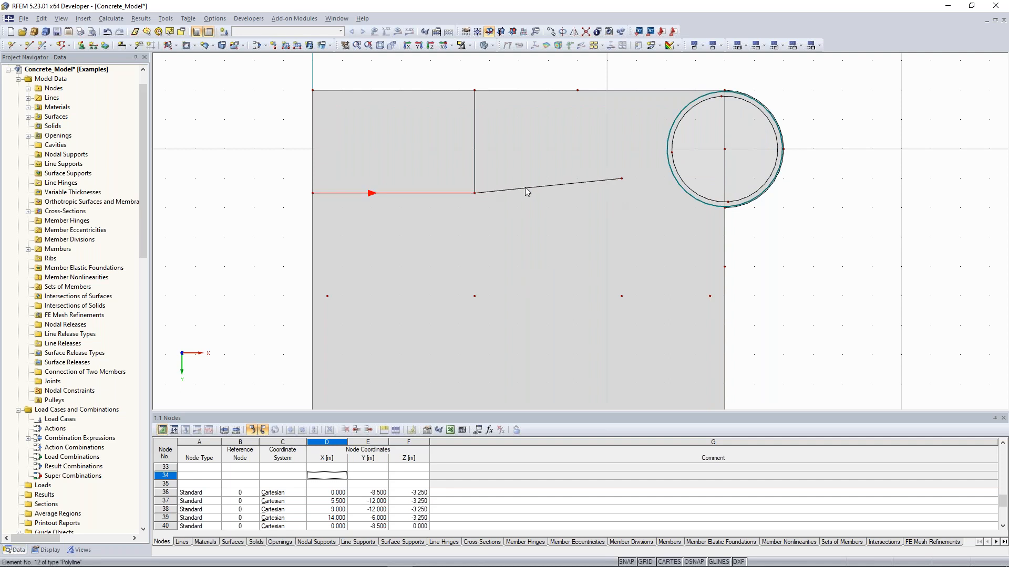
{"action": "middle_click_drag", "start_coordinate": [627, 83], "coordinate": [619, 78]}
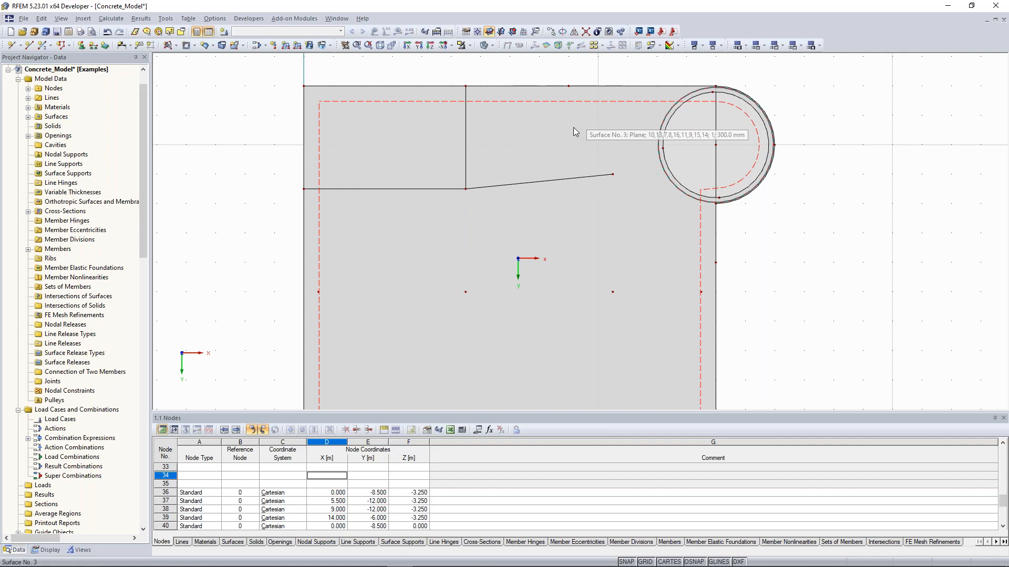
{"action": "left_click", "coordinate": [603, 175]}
{"action": "left_click", "coordinate": [626, 136]}
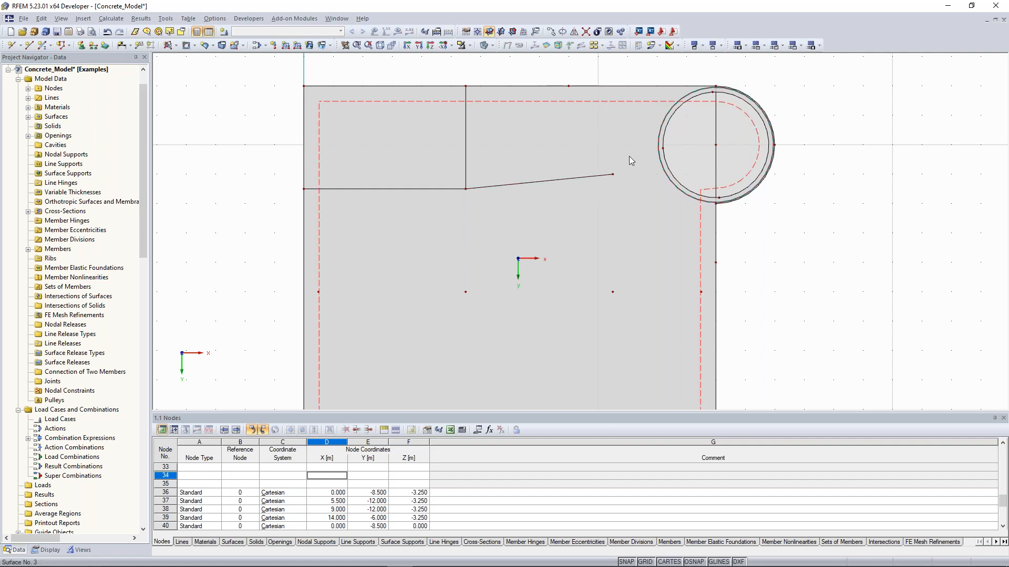
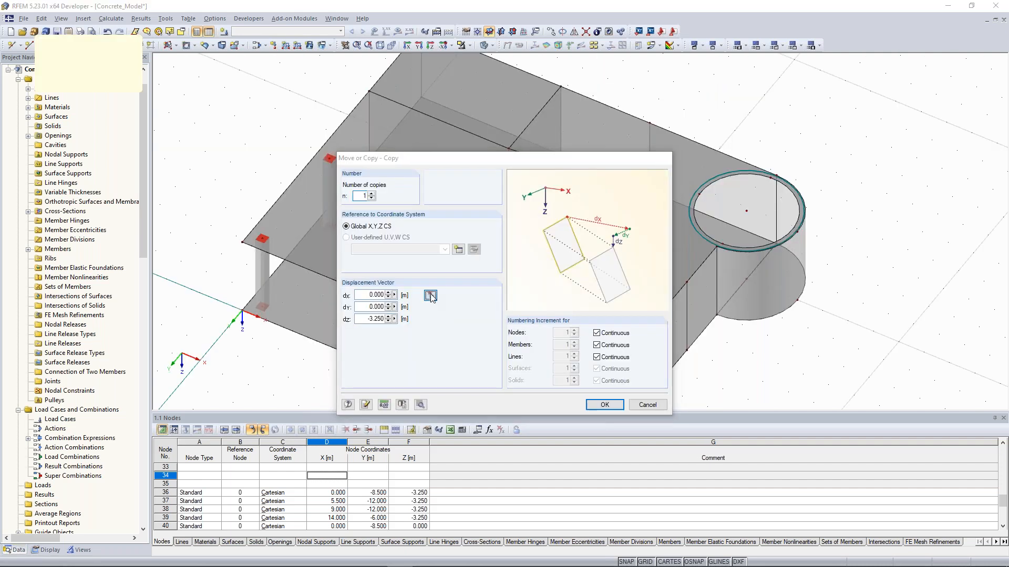
{"action": "left_click", "coordinate": [479, 354]}
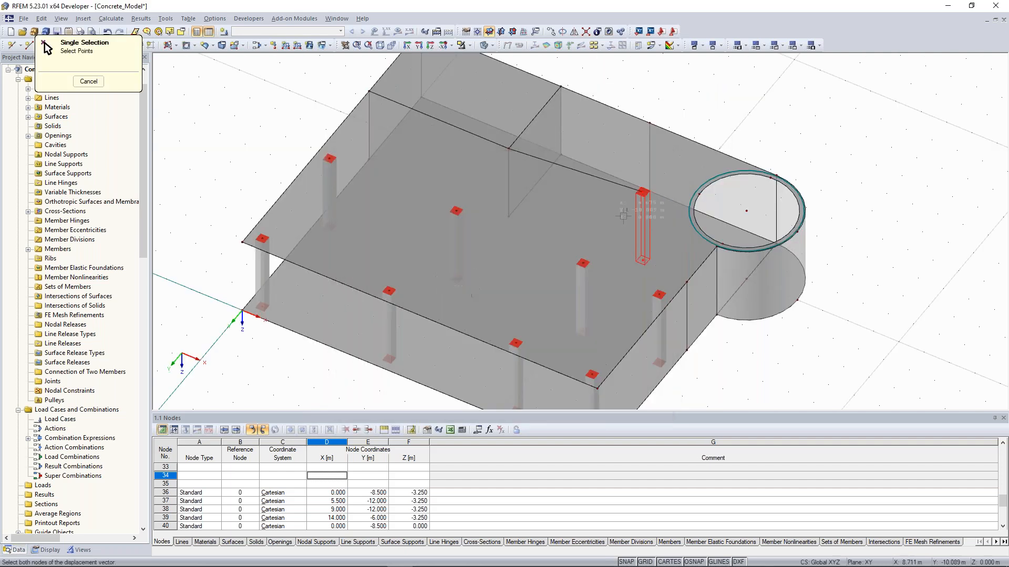
{"action": "left_click", "coordinate": [642, 191]}
{"action": "left_click", "coordinate": [508, 149]}
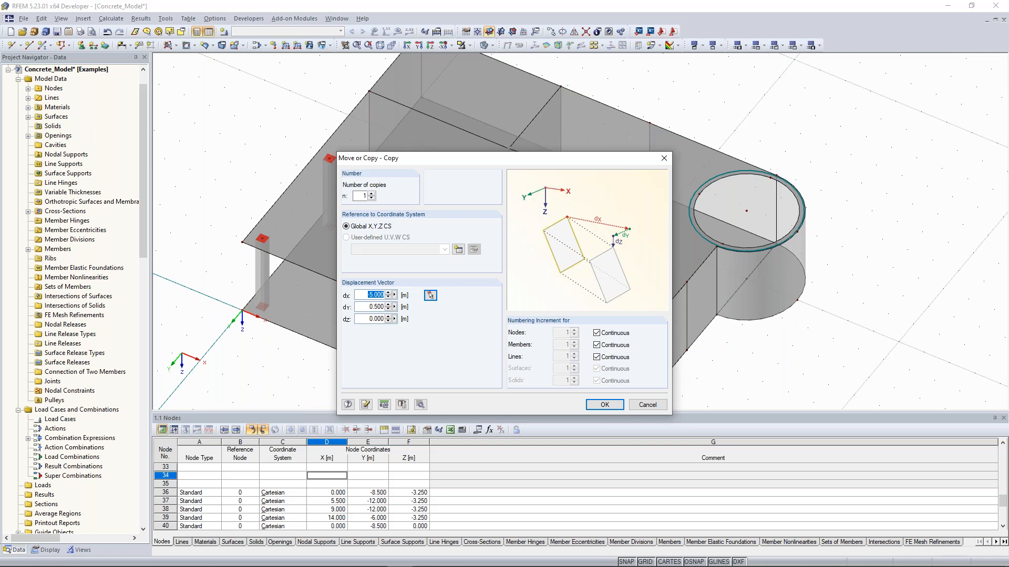
{"action": "type", "text": "0"}
{"action": "left_click", "coordinate": [604, 405]}
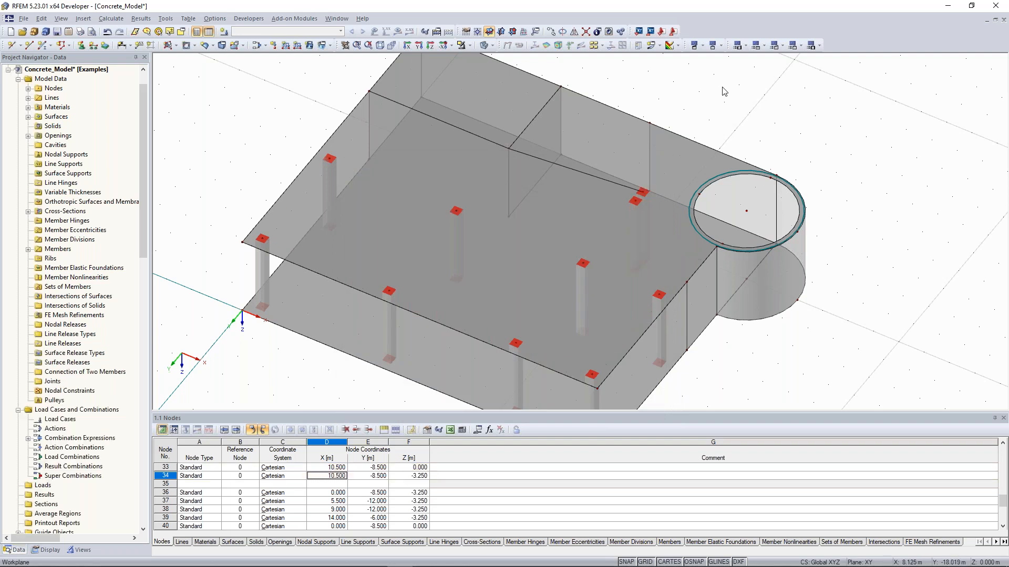
Step: Move the column at X 10.5 m, Y -9 m by 0.5 m in Y, with zero copies
{"action": "middle_click_drag", "start_coordinate": [725, 92], "coordinate": [818, 249], "text": "ctrl"}
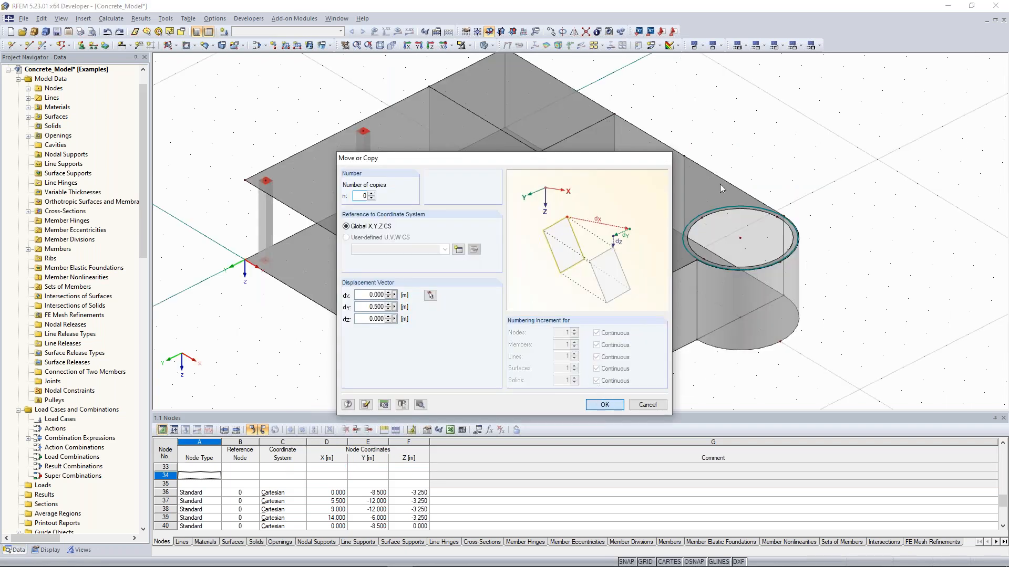
{"action": "key", "text": "Return"}
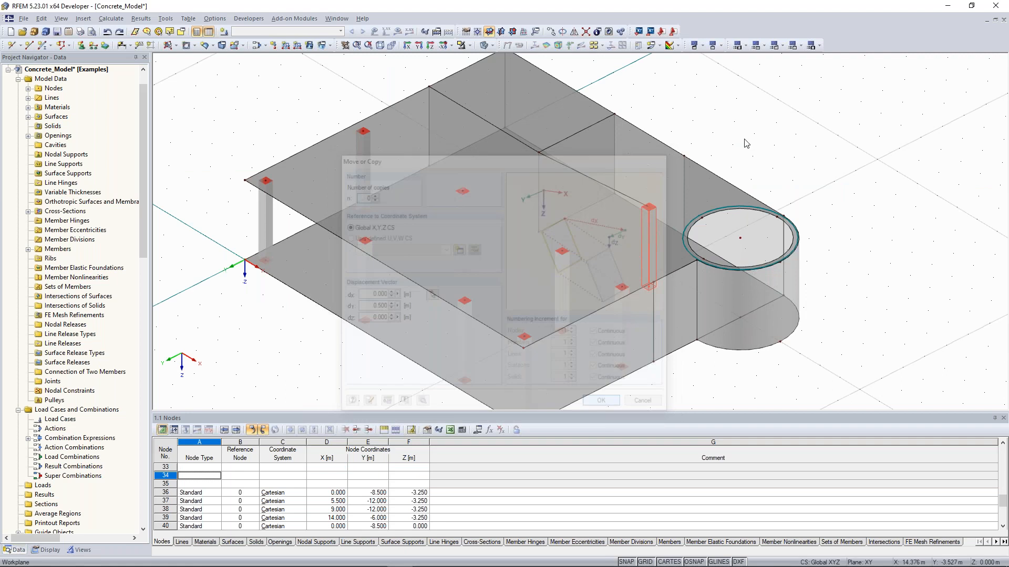
{"action": "middle_click_drag", "start_coordinate": [619, 128], "coordinate": [708, 106], "text": "ctrl"}
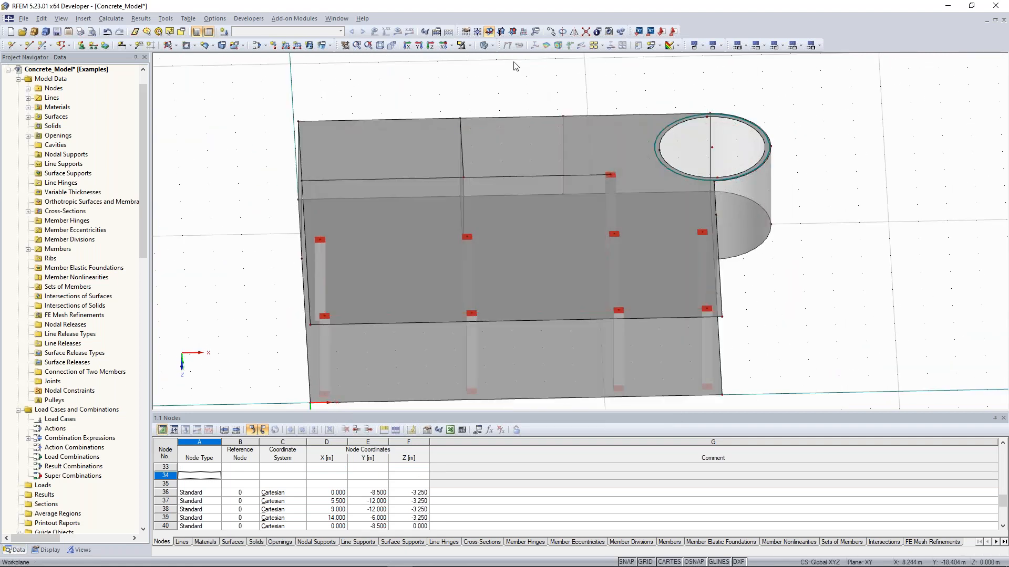
{"action": "left_click", "coordinate": [431, 45]}
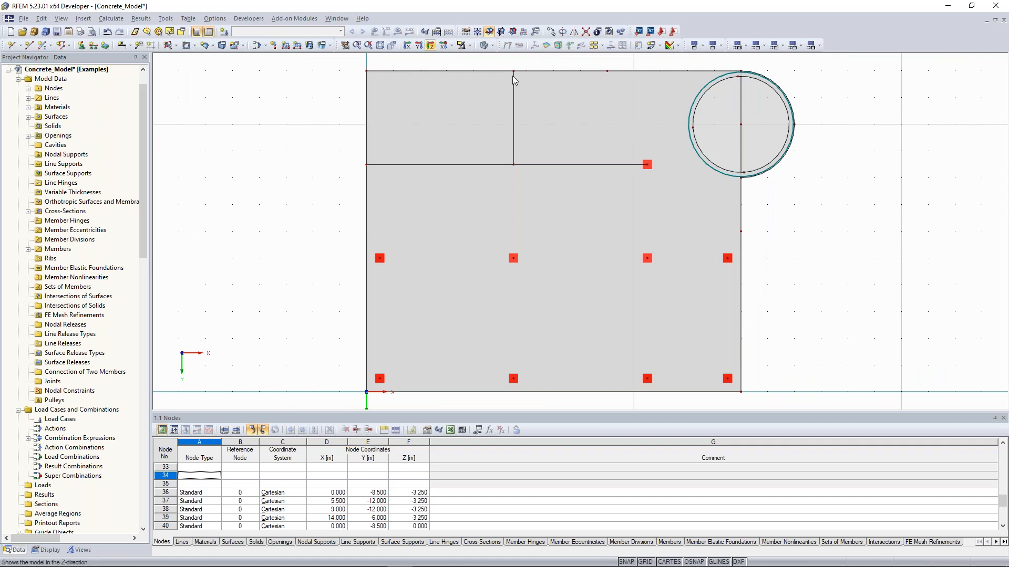
{"action": "scroll", "coordinate": [765, 225], "scroll_direction": "down", "scroll_amount": 2}
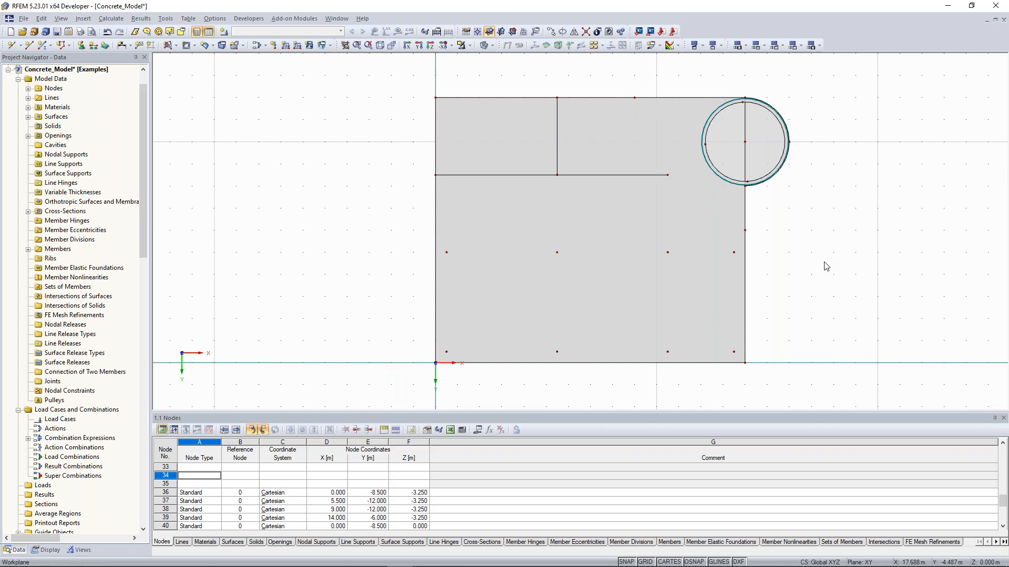
Step: Start a new member on the two ceiling lines at Y -8.5 m and create a 200 x 150 mm rectangular cross-section in Concrete C30/37 for it
{"action": "middle_click_drag", "start_coordinate": [659, 111], "coordinate": [669, 134], "text": "ctrl"}
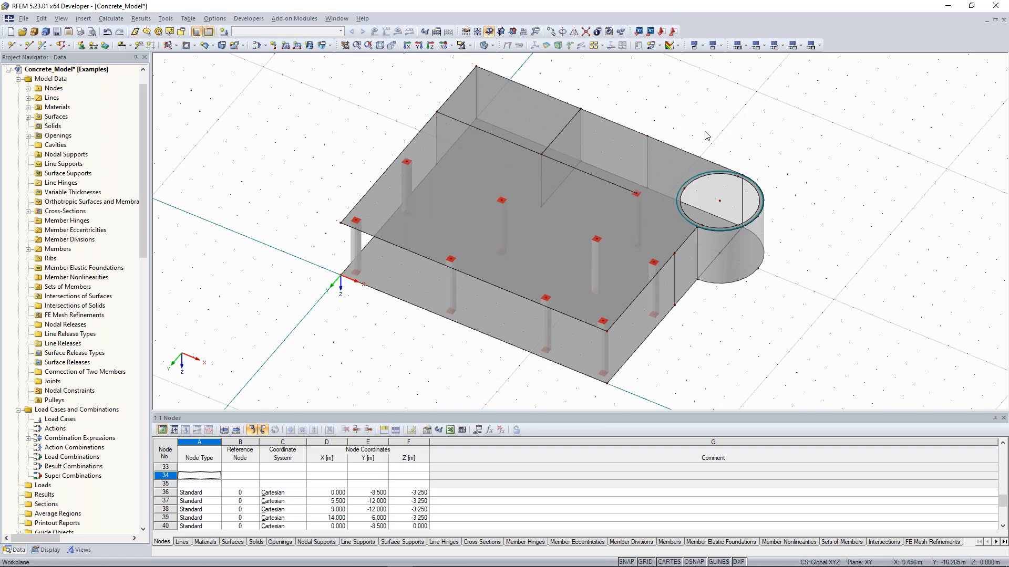
{"action": "middle_click_drag", "start_coordinate": [691, 129], "coordinate": [689, 132], "text": "ctrl"}
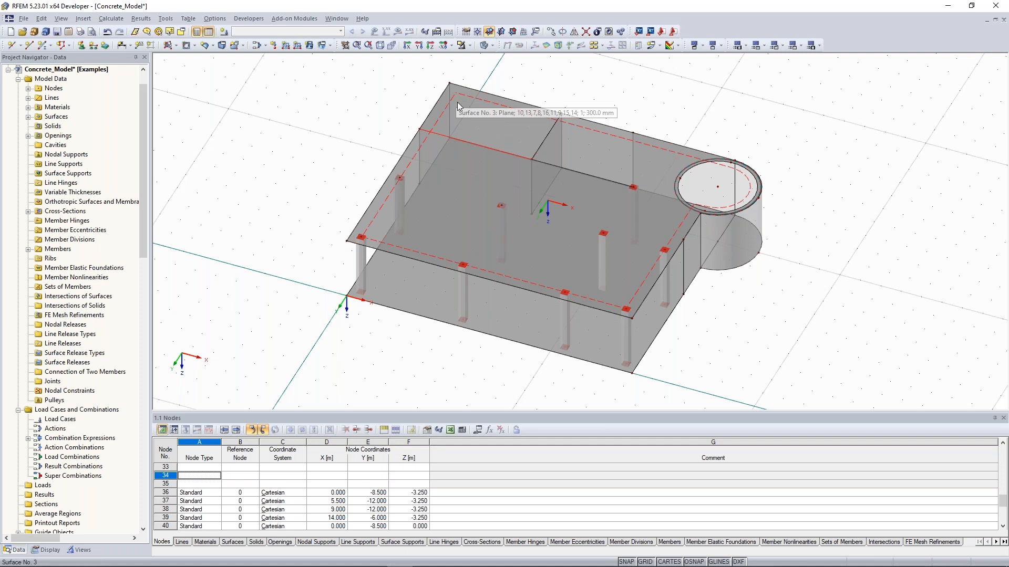
{"action": "right_click", "coordinate": [597, 176]}
{"action": "left_click", "coordinate": [539, 313]}
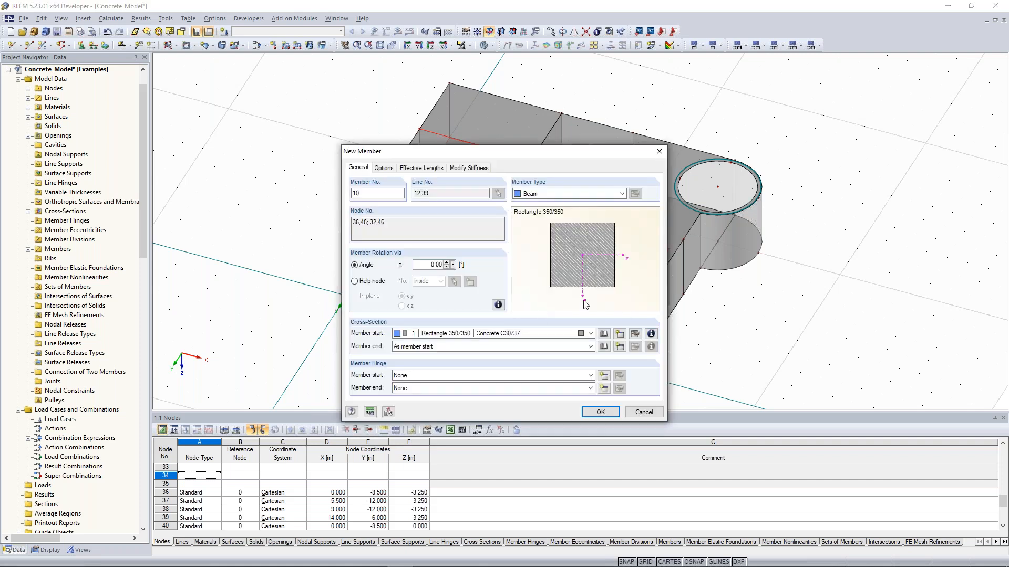
{"action": "left_click", "coordinate": [620, 335]}
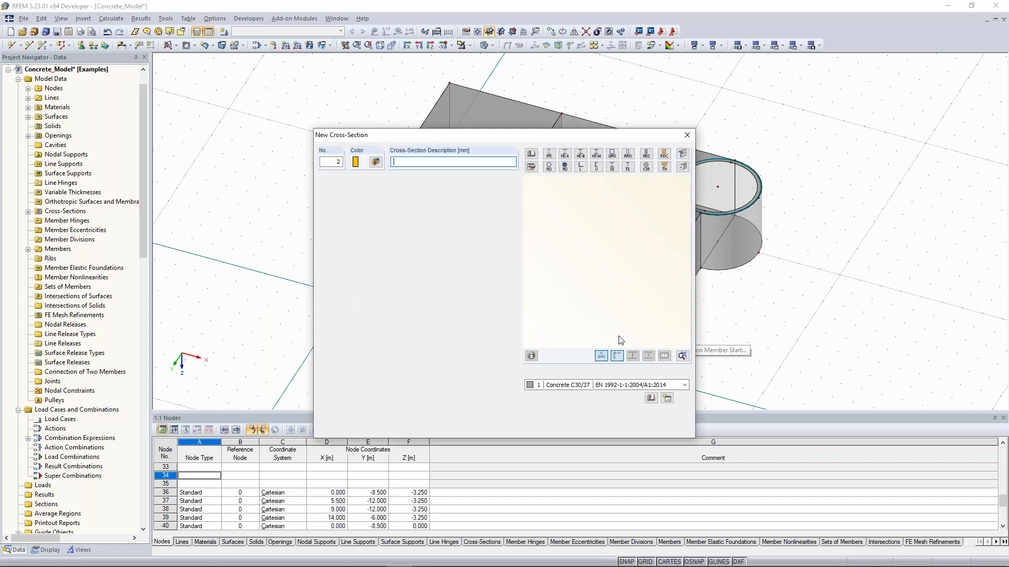
{"action": "left_click", "coordinate": [647, 154]}
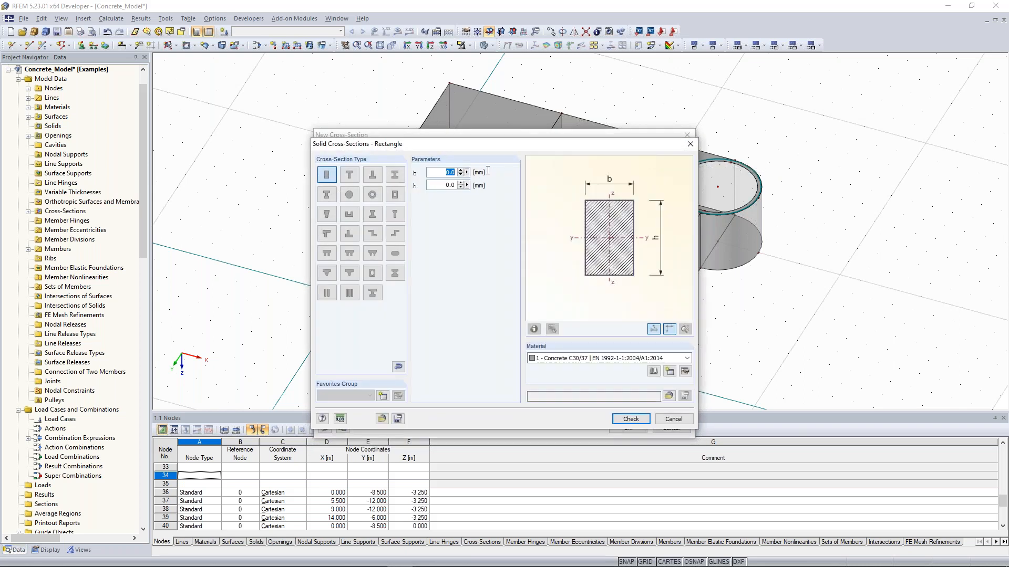
{"action": "type", "text": "200"}
{"action": "key", "text": "Tab"}
{"action": "type", "text": "150"}
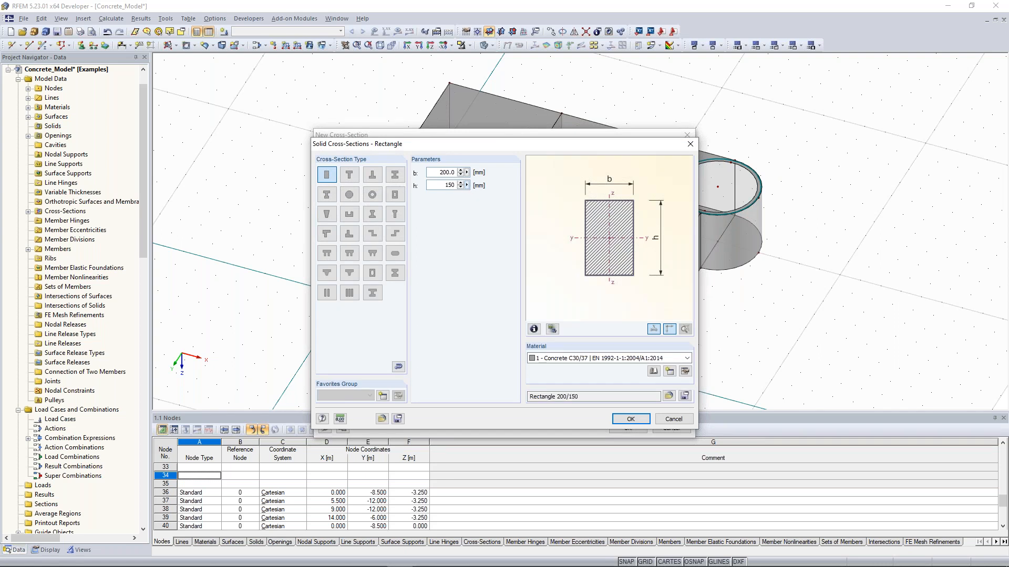
{"action": "left_click", "coordinate": [630, 422]}
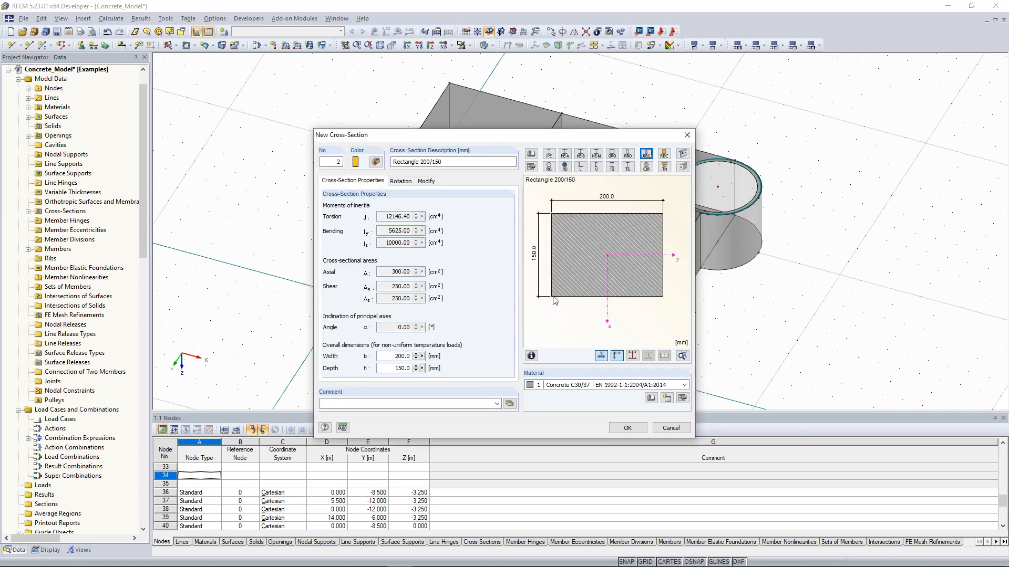
{"action": "left_click", "coordinate": [627, 428]}
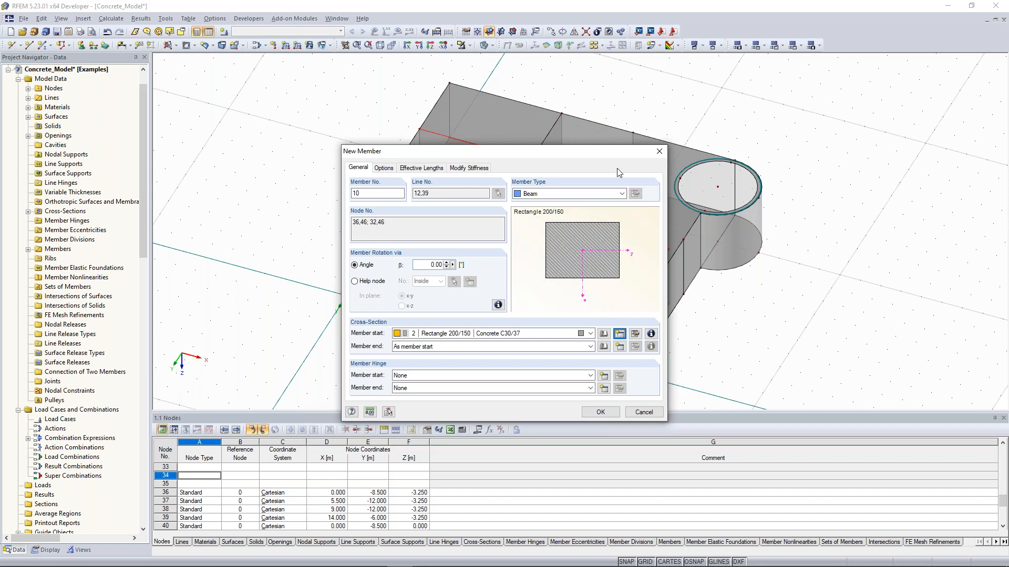
Step: Set the member type to Rib and position the rib on the +z-side of the surface
{"action": "left_click", "coordinate": [622, 195]}
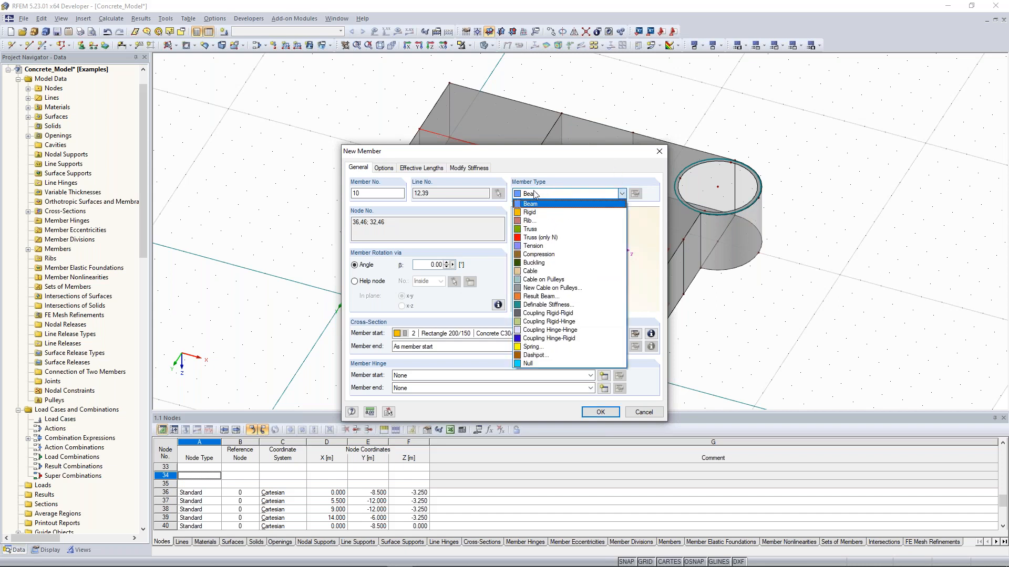
{"action": "left_click", "coordinate": [532, 223]}
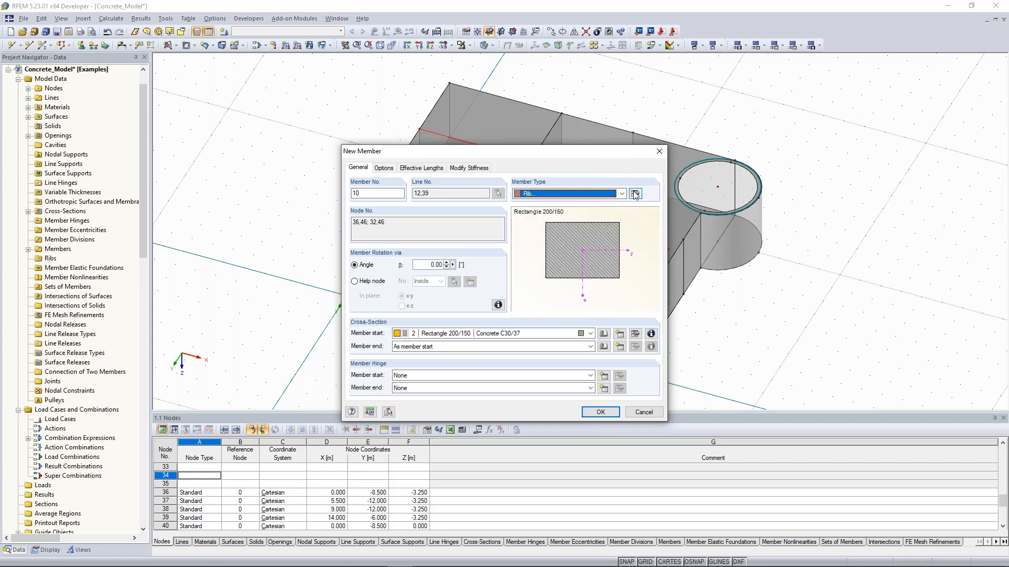
{"action": "left_click", "coordinate": [635, 194]}
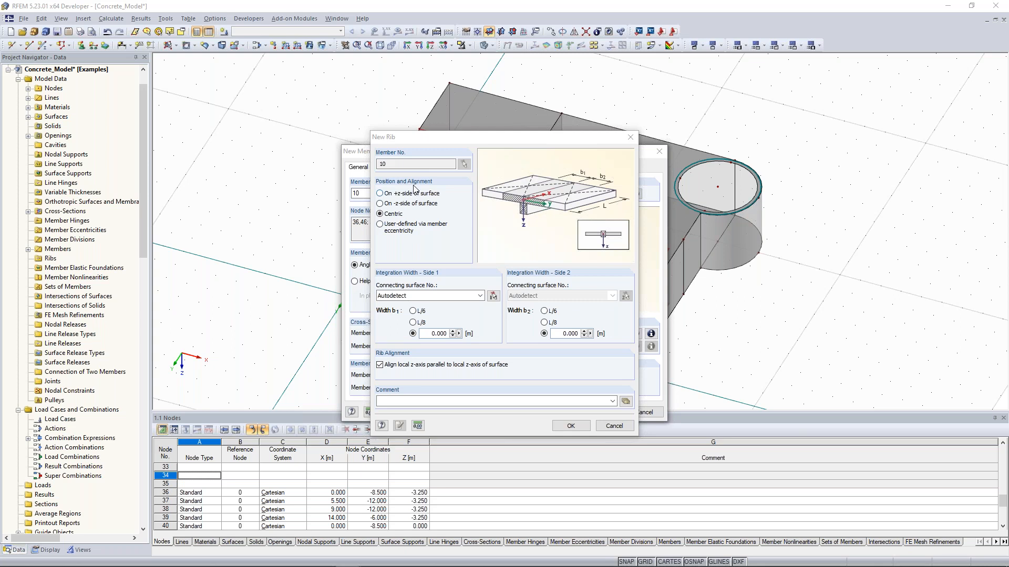
{"action": "left_click", "coordinate": [396, 205]}
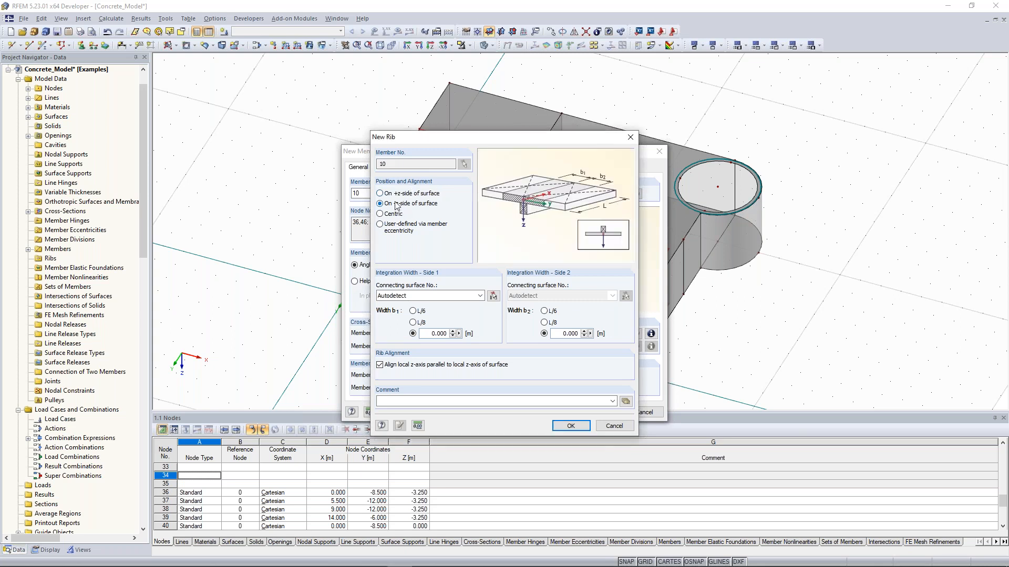
{"action": "left_click", "coordinate": [396, 194]}
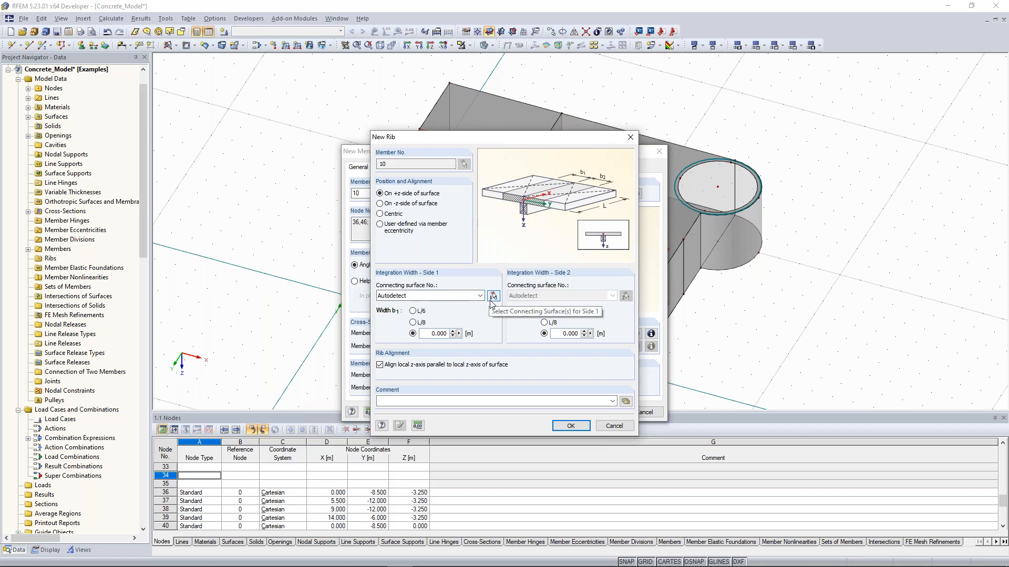
Step: Assign the ceiling slab as the rib's connecting surface with an integration width of L/8 on both sides, and accept the rib and member settings
{"action": "left_click", "coordinate": [419, 322]}
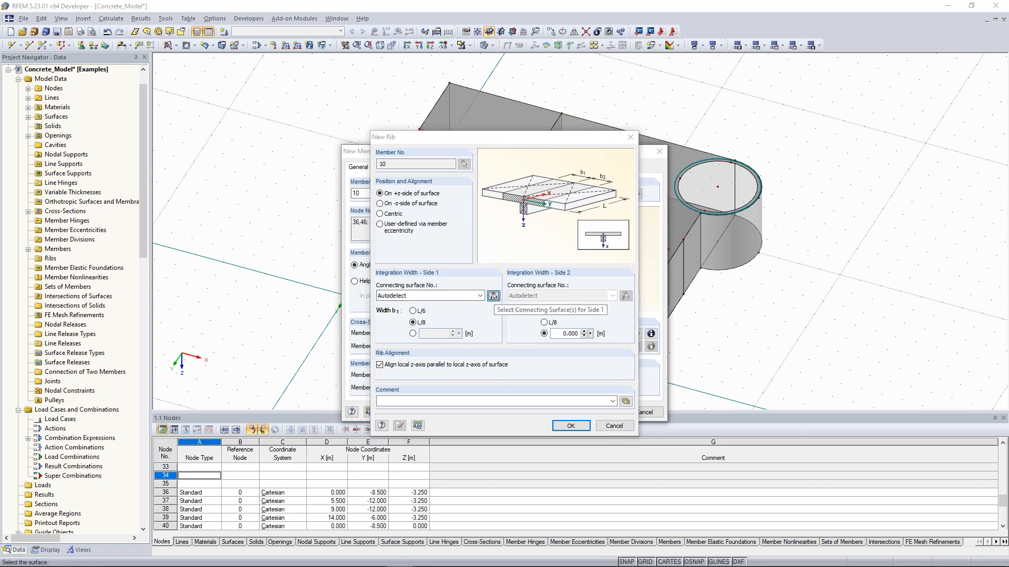
{"action": "left_click", "coordinate": [493, 295]}
{"action": "left_click", "coordinate": [556, 158]}
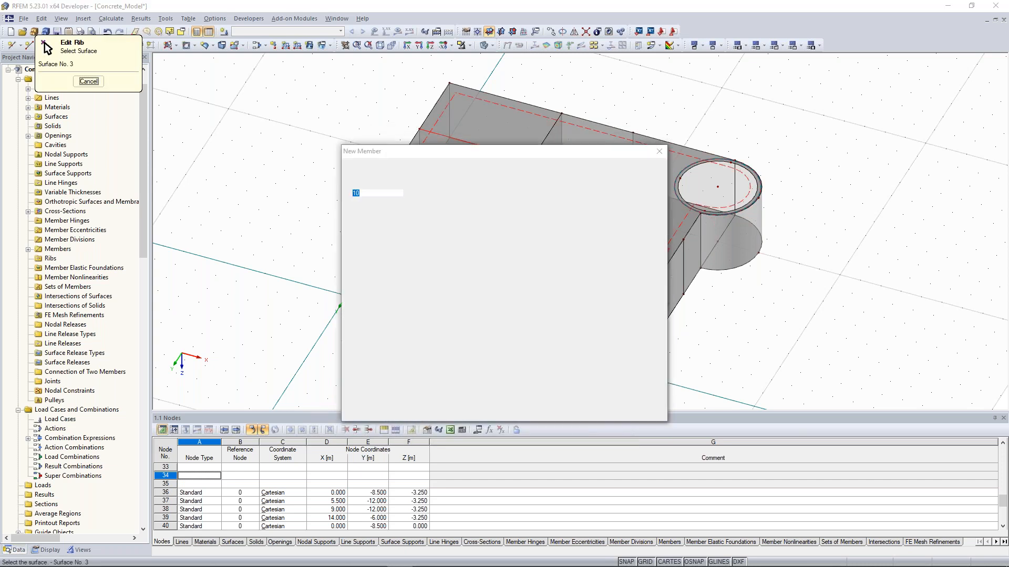
{"action": "left_click", "coordinate": [553, 322]}
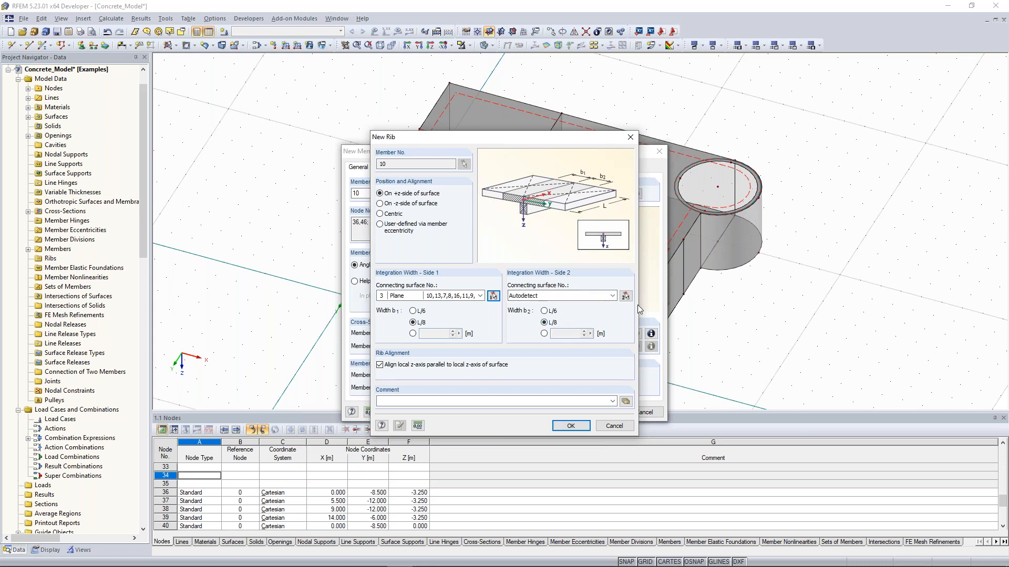
{"action": "left_click", "coordinate": [625, 296]}
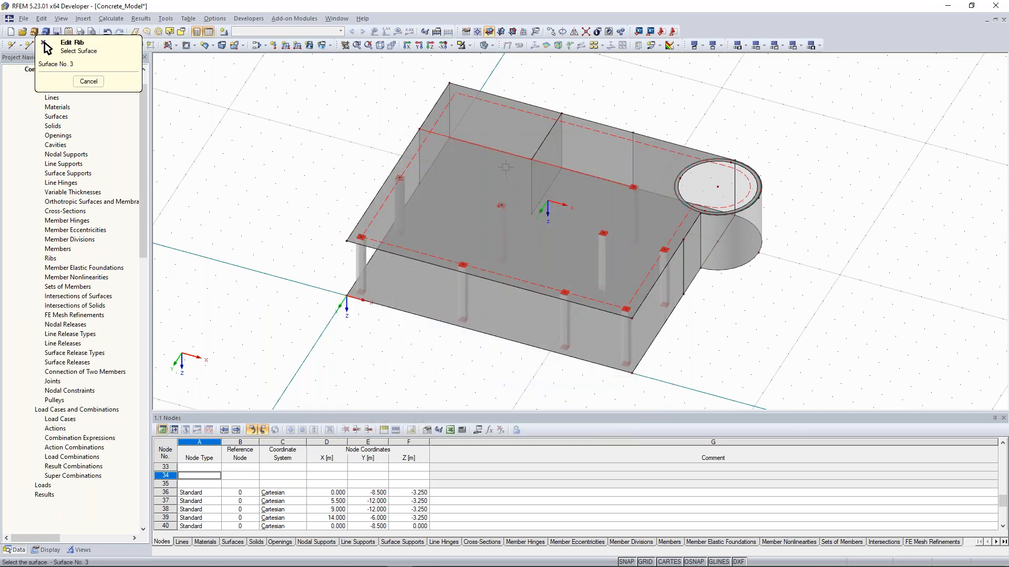
{"action": "left_click", "coordinate": [494, 221]}
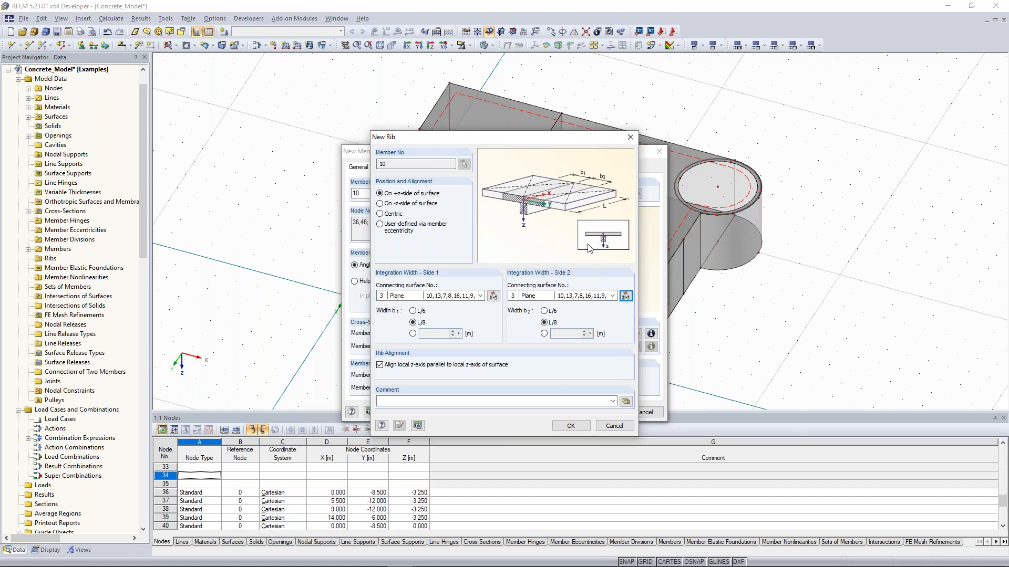
{"action": "left_click_drag", "start_coordinate": [506, 138], "coordinate": [264, 121]}
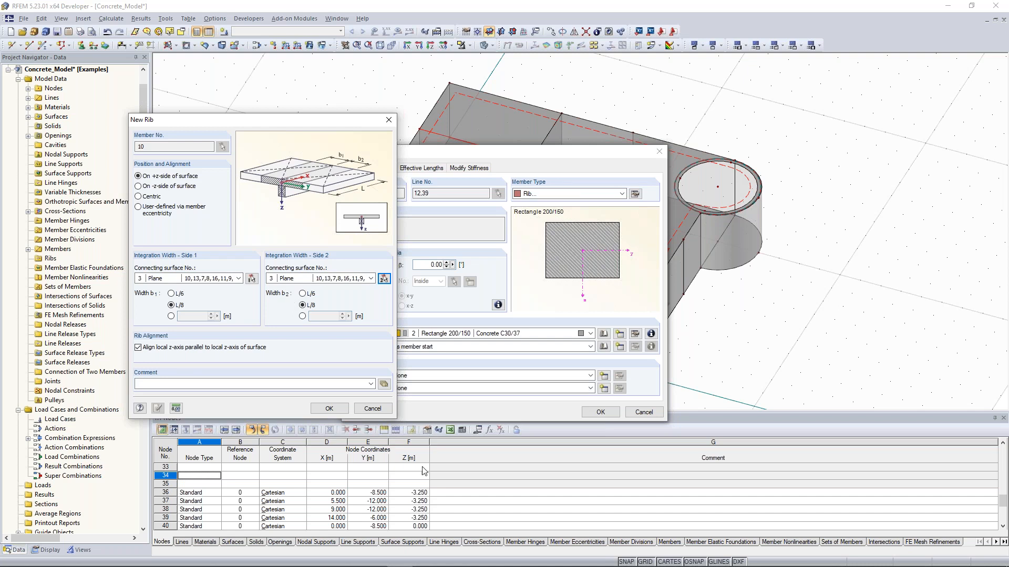
{"action": "left_click", "coordinate": [329, 409]}
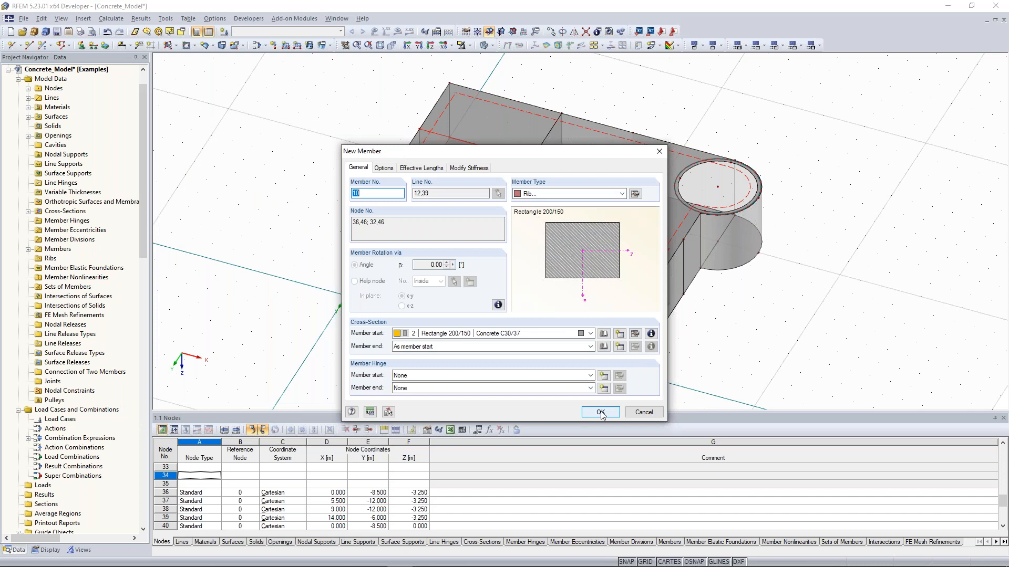
{"action": "left_click", "coordinate": [601, 412]}
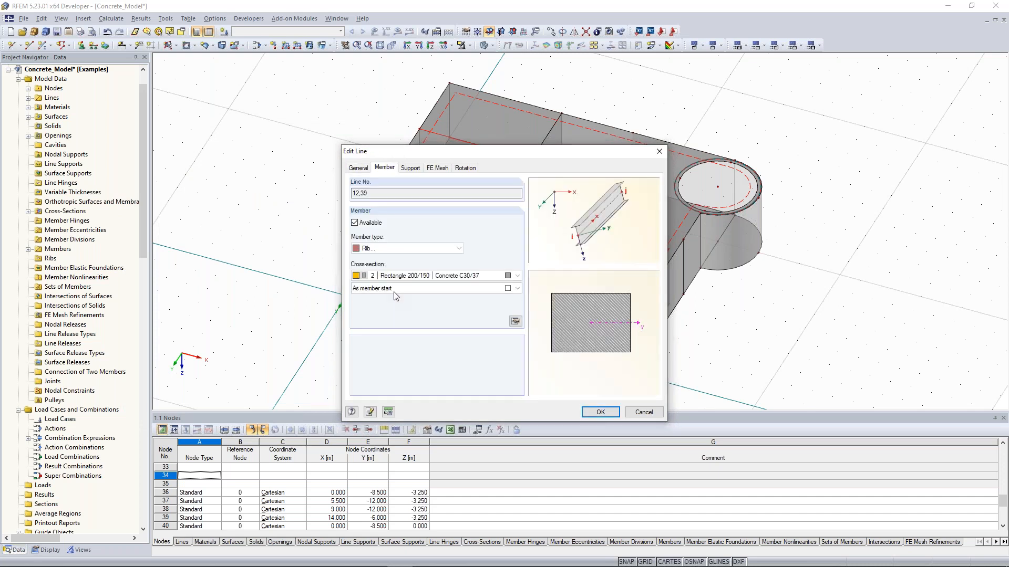
Step: Apply the rib definition to the two ceiling lines at Y -8.5 m and inspect the ribs beneath the slab
{"action": "left_click", "coordinate": [601, 412]}
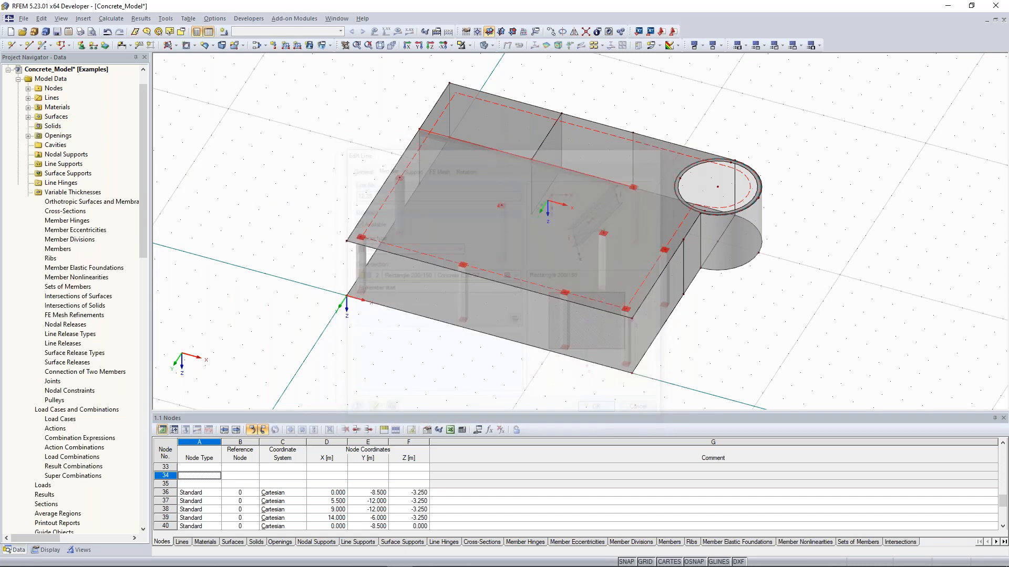
{"action": "middle_click_drag", "start_coordinate": [275, 211], "coordinate": [470, 185], "text": "ctrl"}
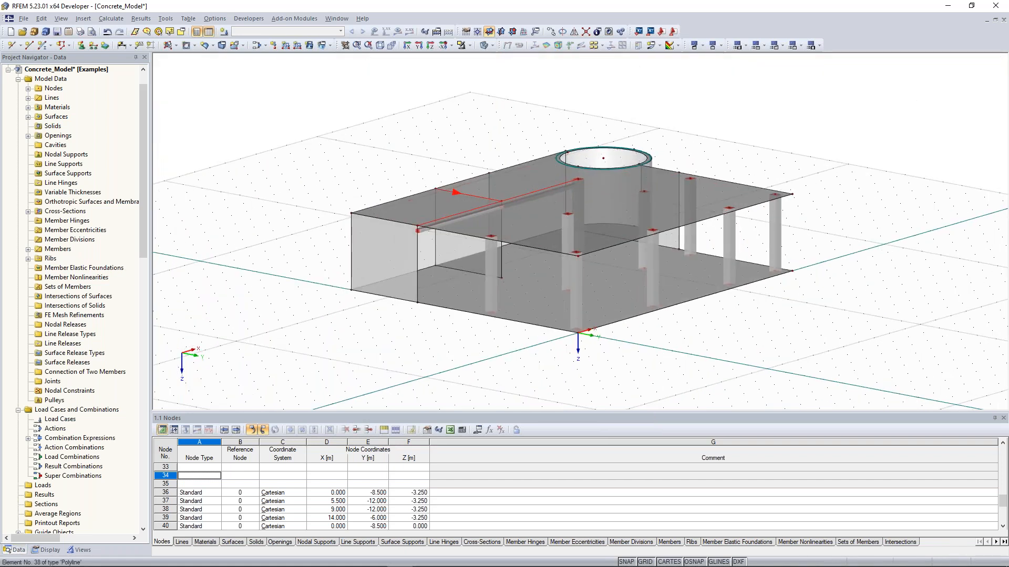
{"action": "scroll", "coordinate": [456, 192], "scroll_direction": "up", "scroll_amount": 4}
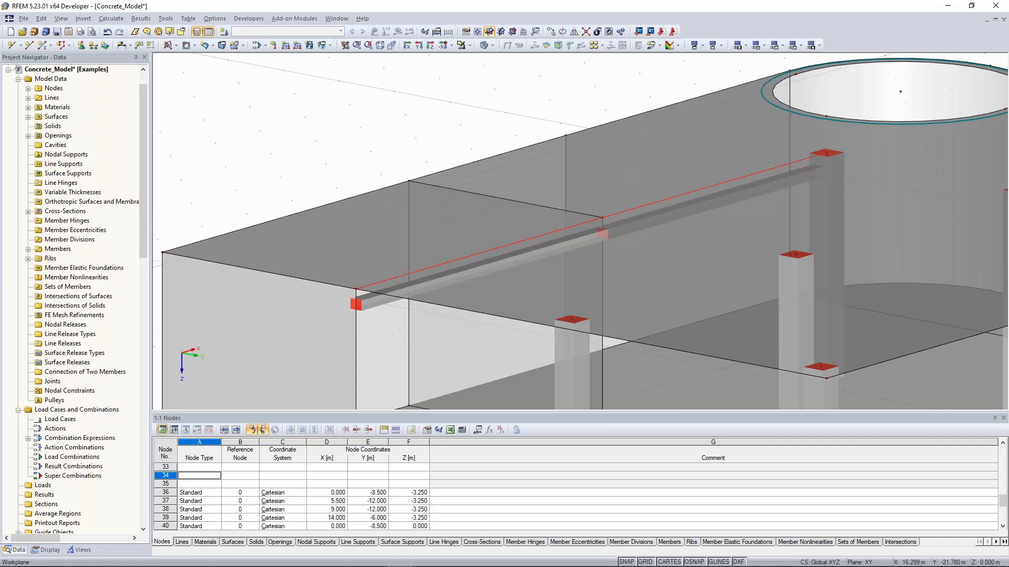
{"action": "middle_click_drag", "start_coordinate": [453, 260], "coordinate": [442, 235], "text": "ctrl"}
{"action": "scroll", "coordinate": [442, 234], "scroll_direction": "up", "scroll_amount": 2}
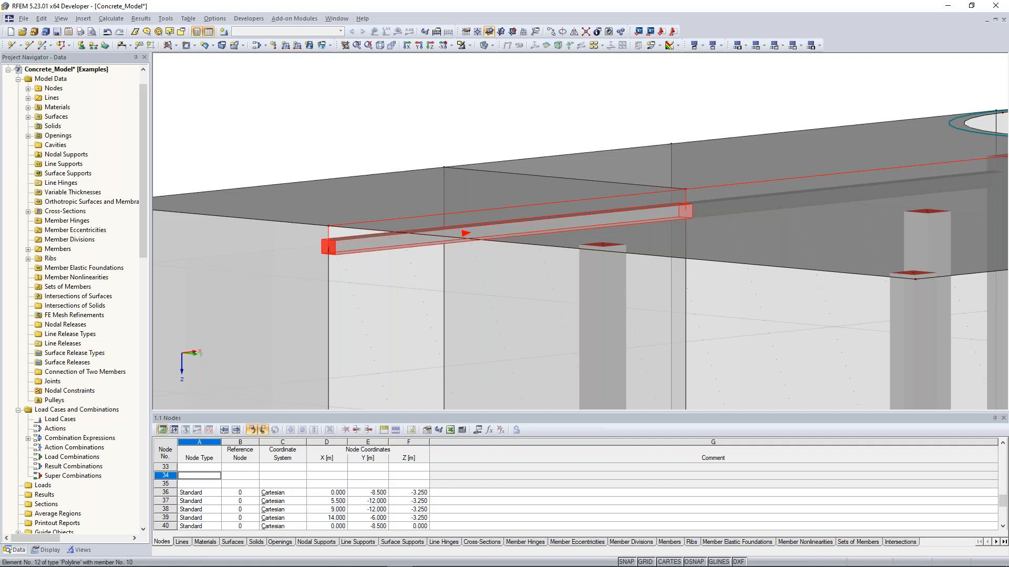
{"action": "scroll", "coordinate": [436, 168], "scroll_direction": "down", "scroll_amount": 2}
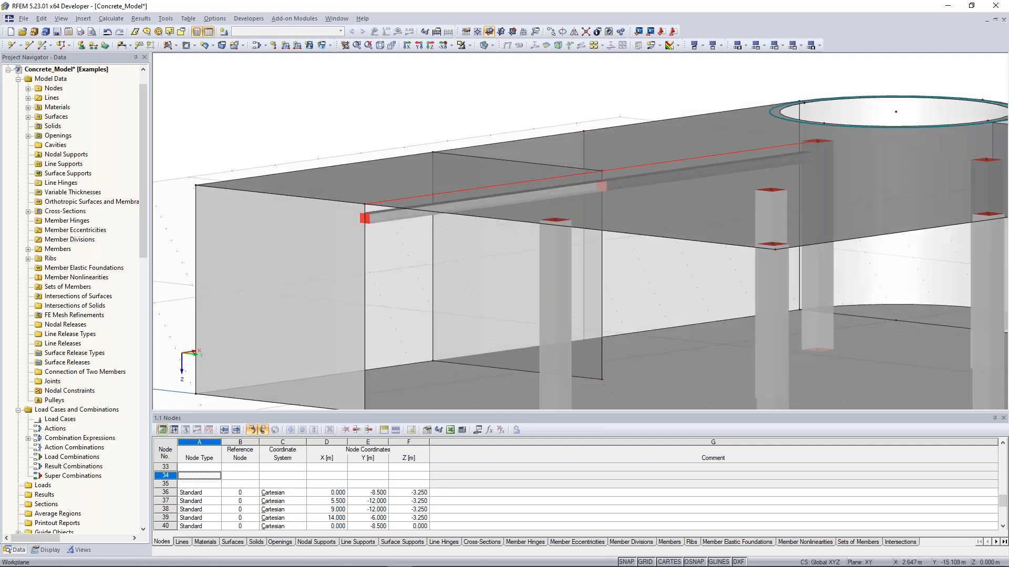
Step: Render the solid model's surfaces with the 'Filled incl. thickness with...' option
{"action": "left_click", "coordinate": [47, 550]}
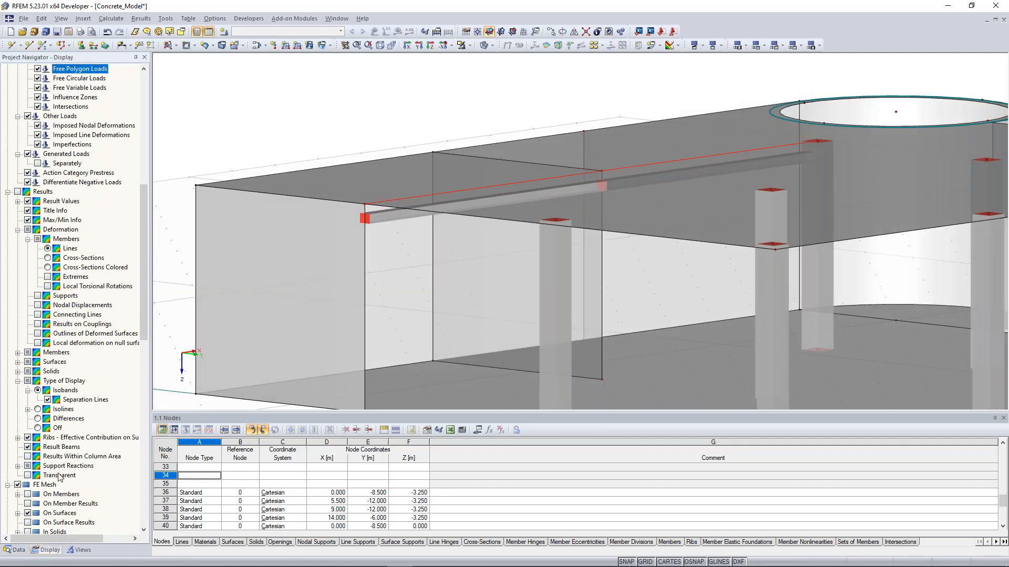
{"action": "scroll", "coordinate": [59, 477], "scroll_direction": "down", "scroll_amount": 5}
{"action": "scroll", "coordinate": [59, 477], "scroll_direction": "down", "scroll_amount": 3}
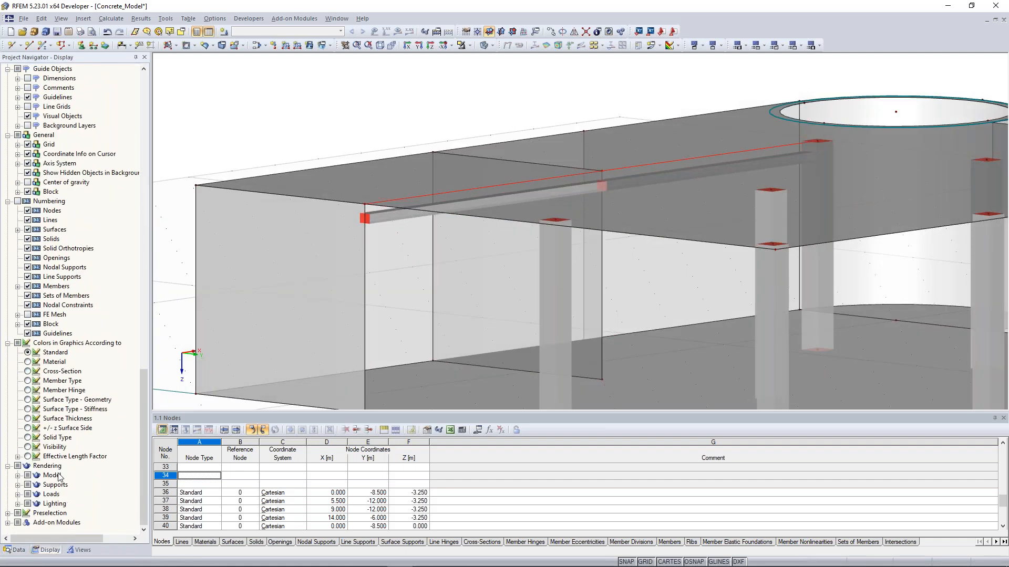
{"action": "left_click", "coordinate": [18, 476]}
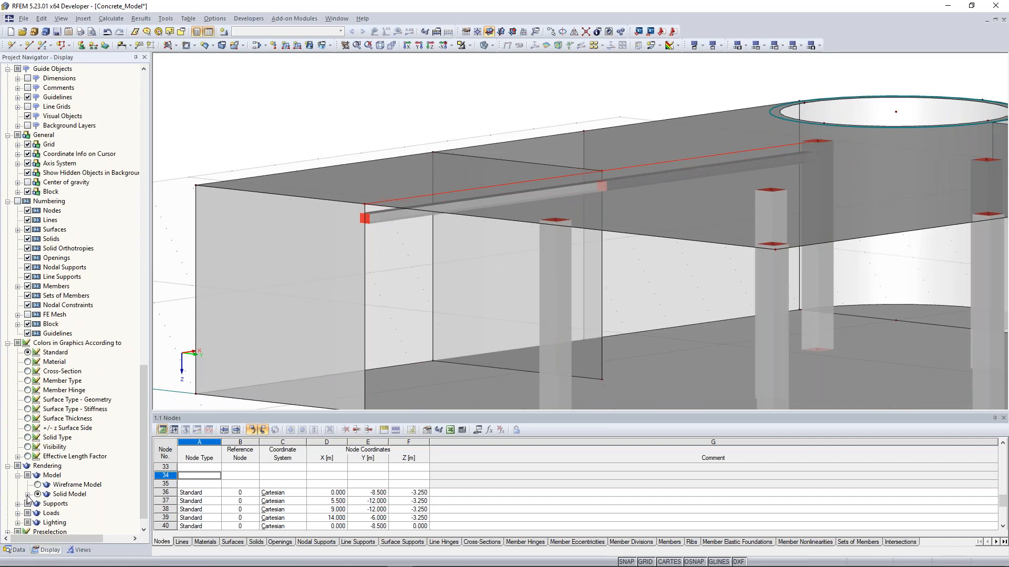
{"action": "left_click", "coordinate": [28, 494]}
{"action": "scroll", "coordinate": [29, 500], "scroll_direction": "down", "scroll_amount": 2}
{"action": "left_click", "coordinate": [38, 466]}
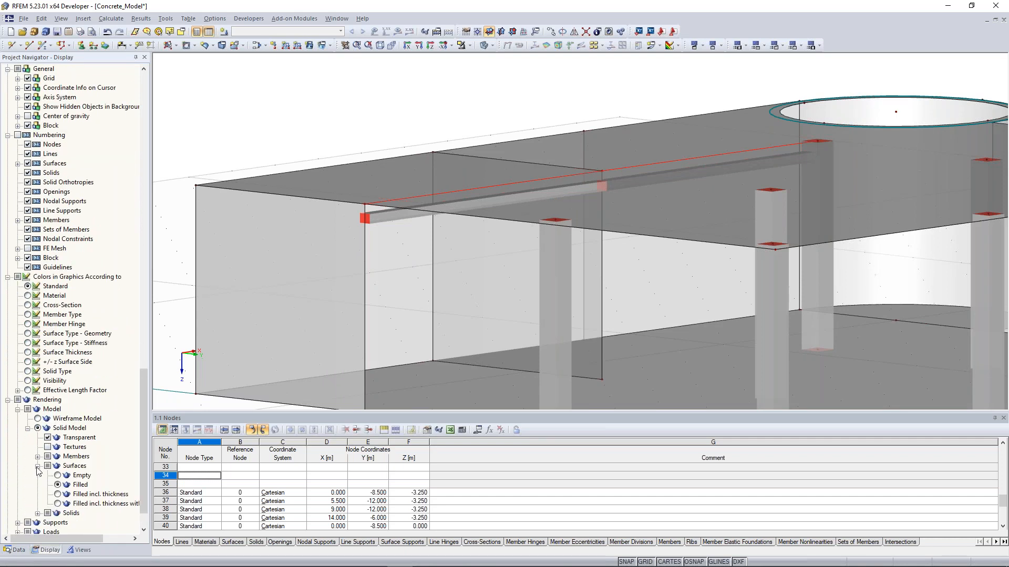
{"action": "left_click", "coordinate": [58, 504]}
Step: Examine how the rib sits against the underside of the ceiling slab and return the surfaces to the plain Filled display
{"action": "middle_click_drag", "start_coordinate": [396, 137], "coordinate": [387, 158], "text": "ctrl"}
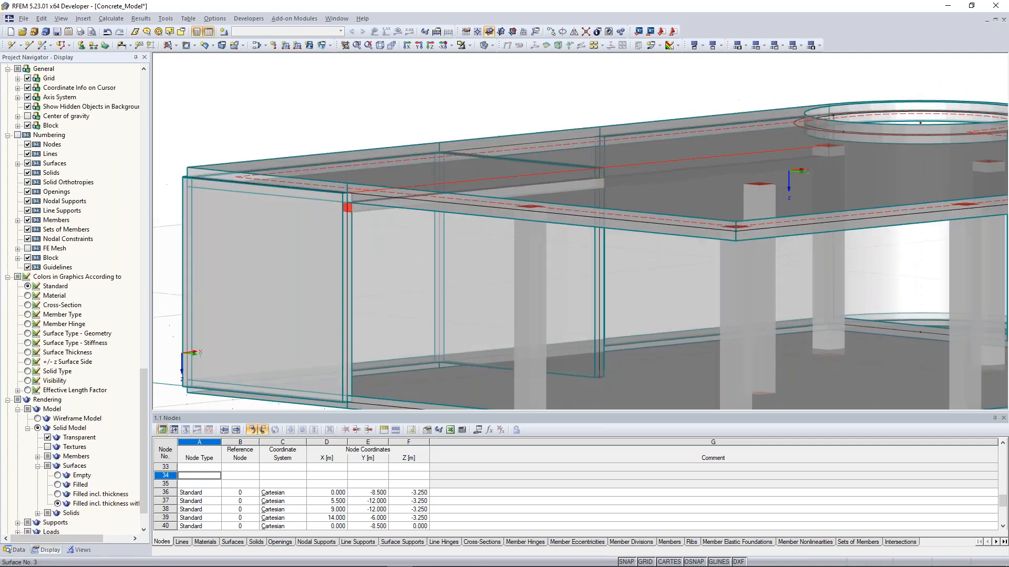
{"action": "scroll", "coordinate": [387, 173], "scroll_direction": "up", "scroll_amount": 4}
{"action": "middle_click_drag", "start_coordinate": [369, 256], "coordinate": [366, 284], "text": "ctrl"}
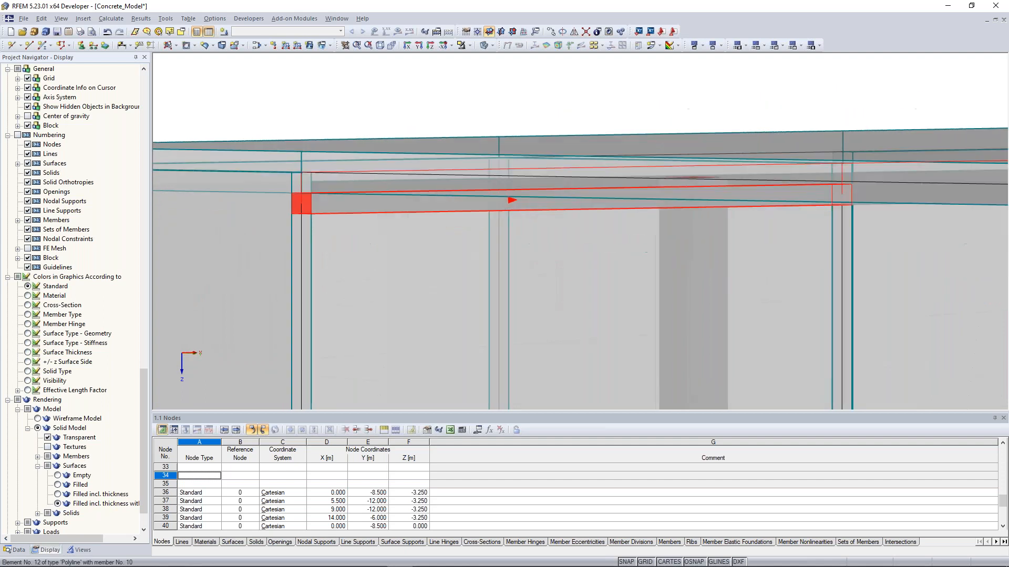
{"action": "scroll", "coordinate": [389, 169], "scroll_direction": "up", "scroll_amount": 2}
{"action": "middle_click_drag", "start_coordinate": [393, 178], "coordinate": [402, 201]}
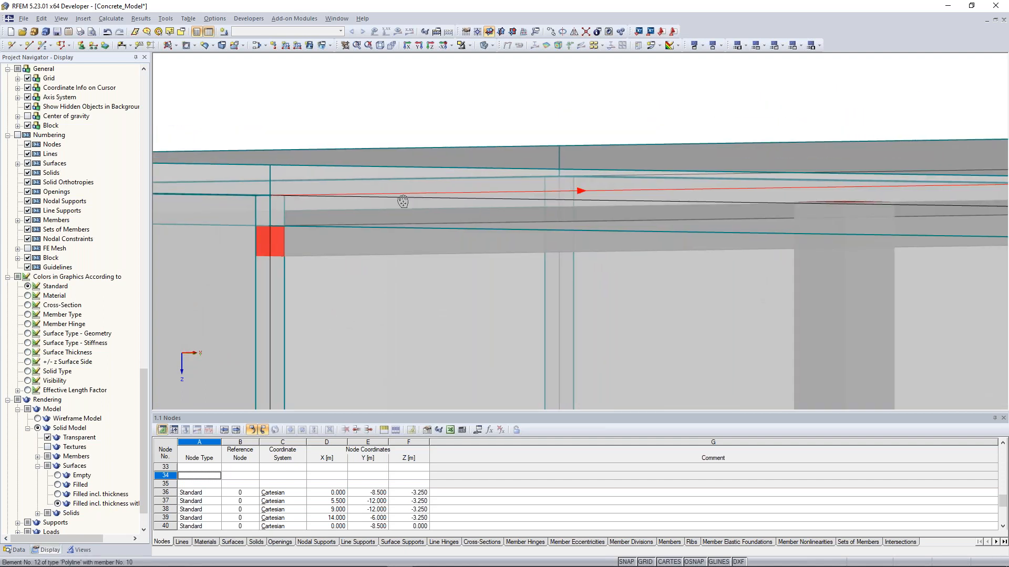
{"action": "middle_click_drag", "start_coordinate": [402, 201], "coordinate": [407, 184]}
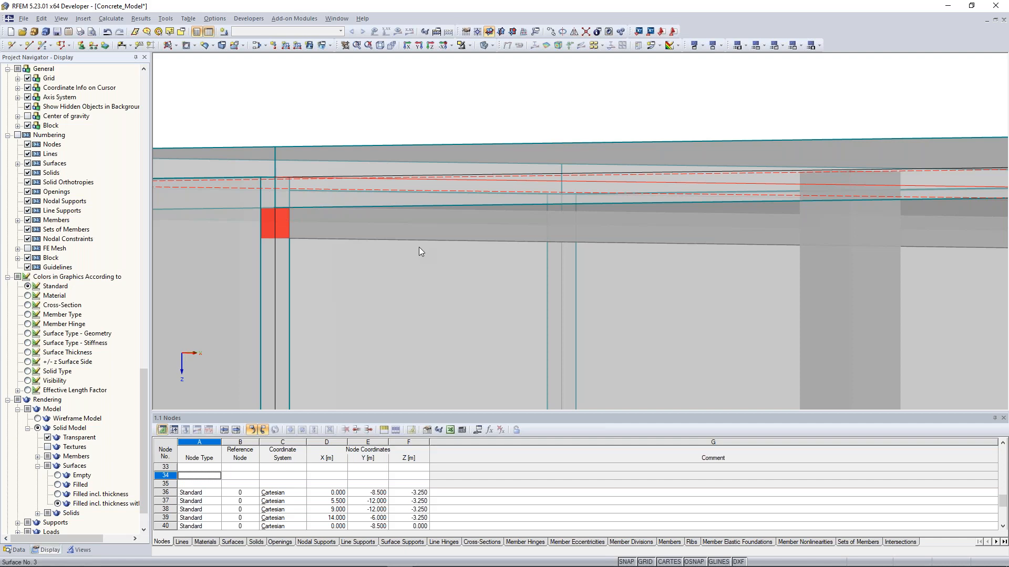
{"action": "middle_click_drag", "start_coordinate": [419, 248], "coordinate": [431, 271]}
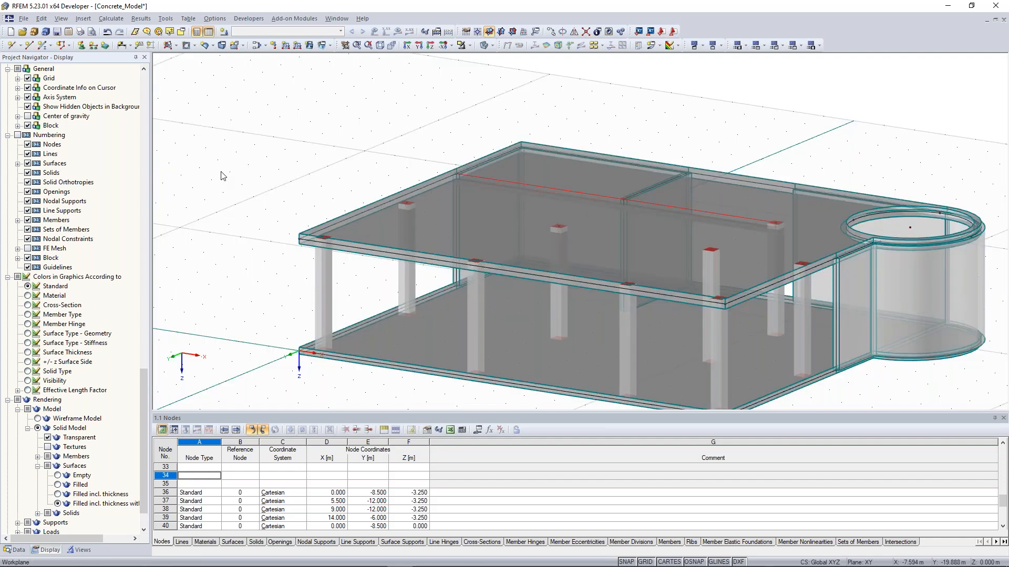
{"action": "scroll", "coordinate": [224, 176], "scroll_direction": "down", "scroll_amount": 3}
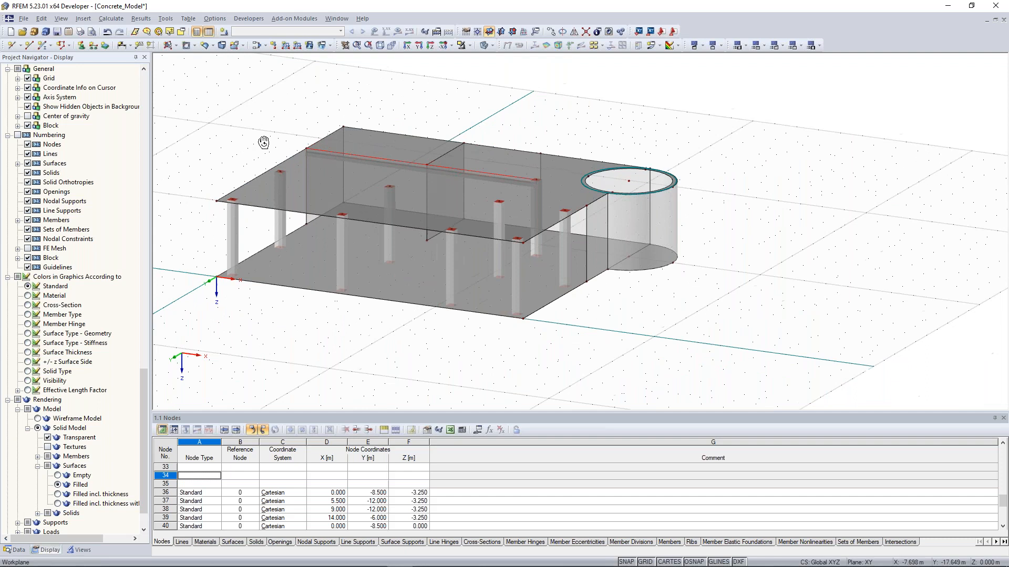
{"action": "middle_click_drag", "start_coordinate": [263, 142], "coordinate": [411, 186], "text": "ctrl"}
{"action": "middle_click_drag", "start_coordinate": [301, 152], "coordinate": [444, 293], "text": "ctrl"}
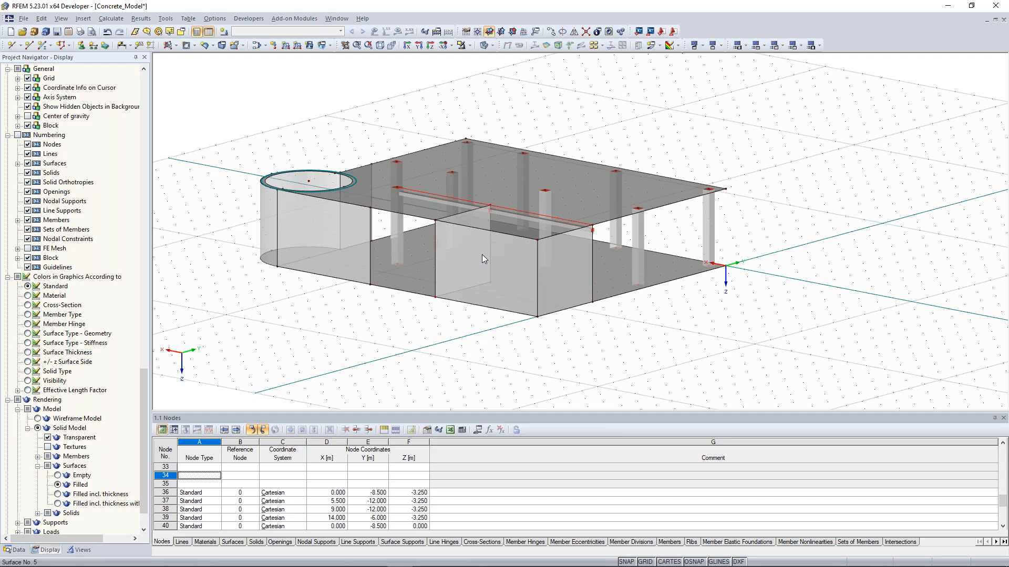
{"action": "scroll", "coordinate": [481, 254], "scroll_direction": "up", "scroll_amount": 2}
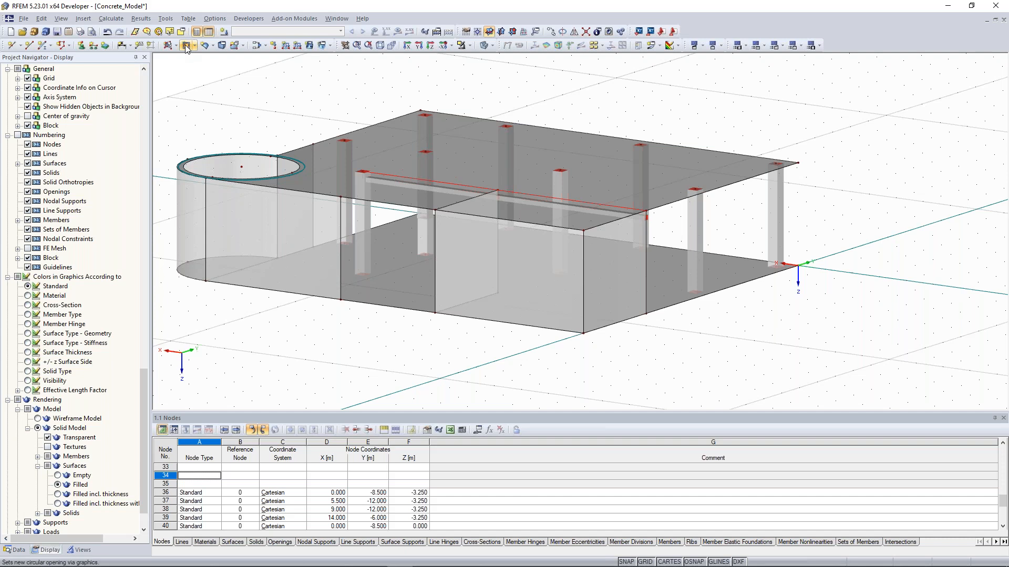
{"action": "left_click", "coordinate": [185, 45]}
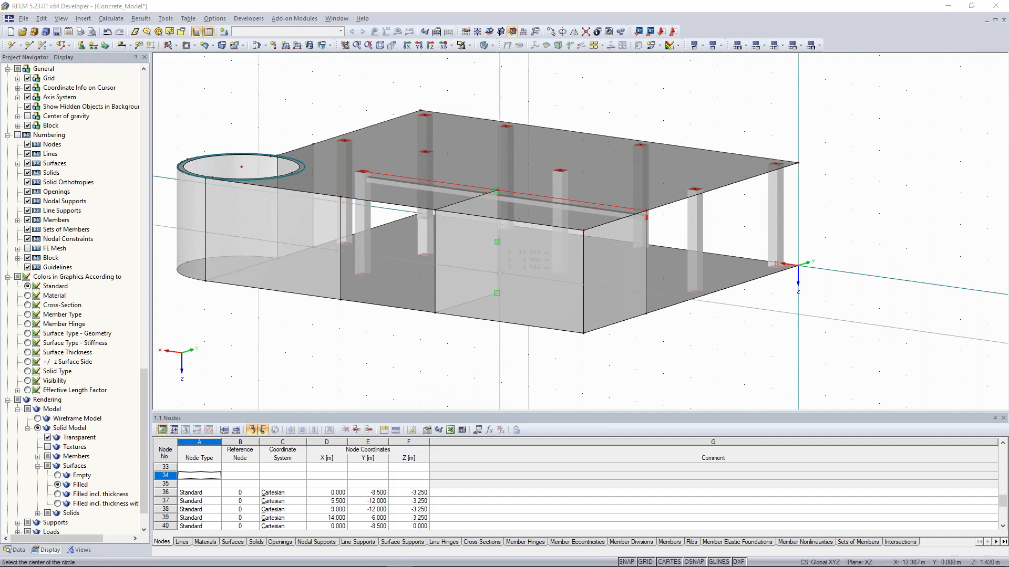
{"action": "left_click", "coordinate": [488, 32]}
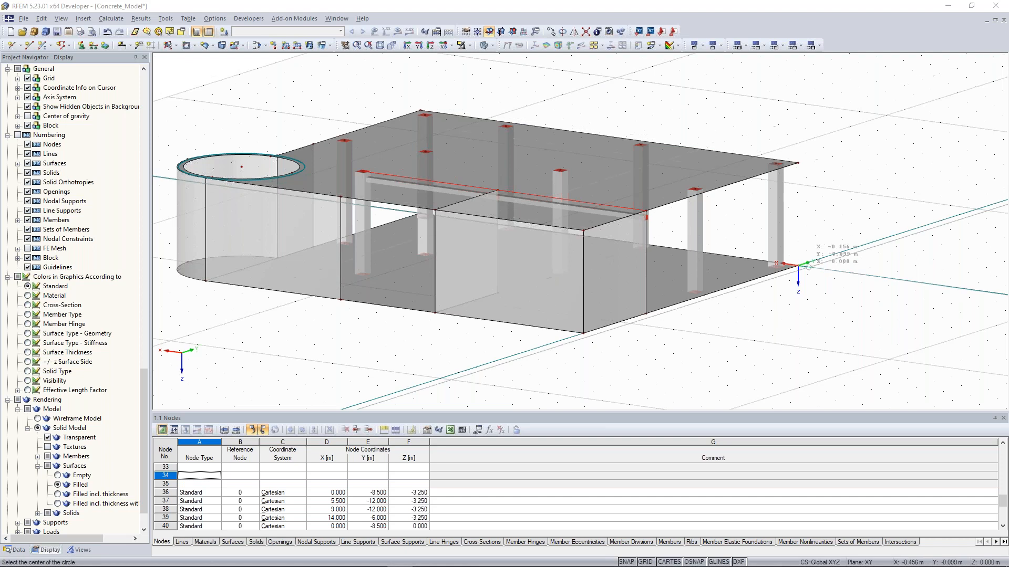
{"action": "key", "text": "Escape"}
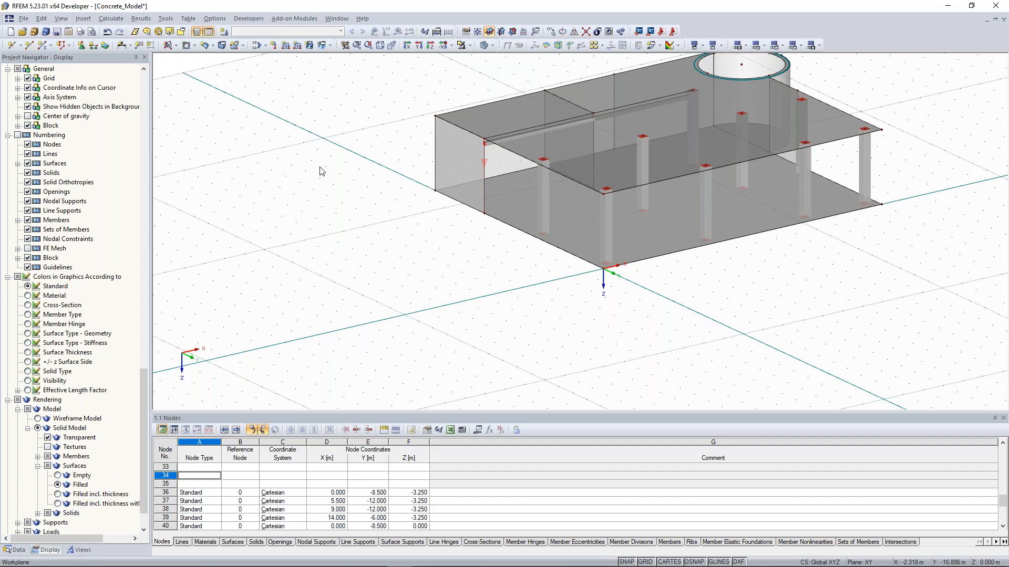
Step: Place the work plane origin at the outer wall's base corner at Y -12 m and set the work plane to XZ
{"action": "scroll", "coordinate": [415, 215], "scroll_direction": "up", "scroll_amount": 1}
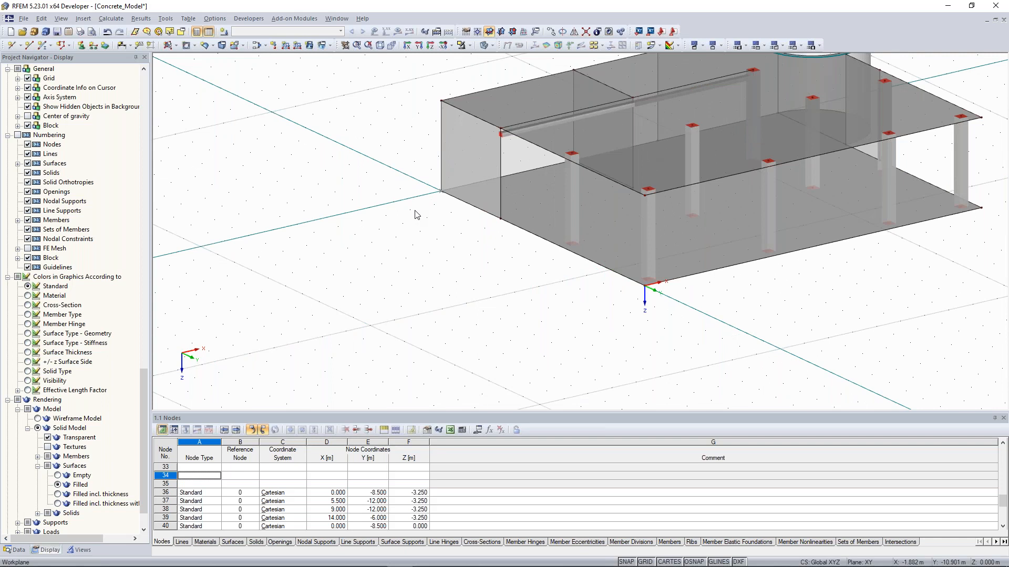
{"action": "middle_click_drag", "start_coordinate": [415, 210], "coordinate": [475, 131], "text": "ctrl"}
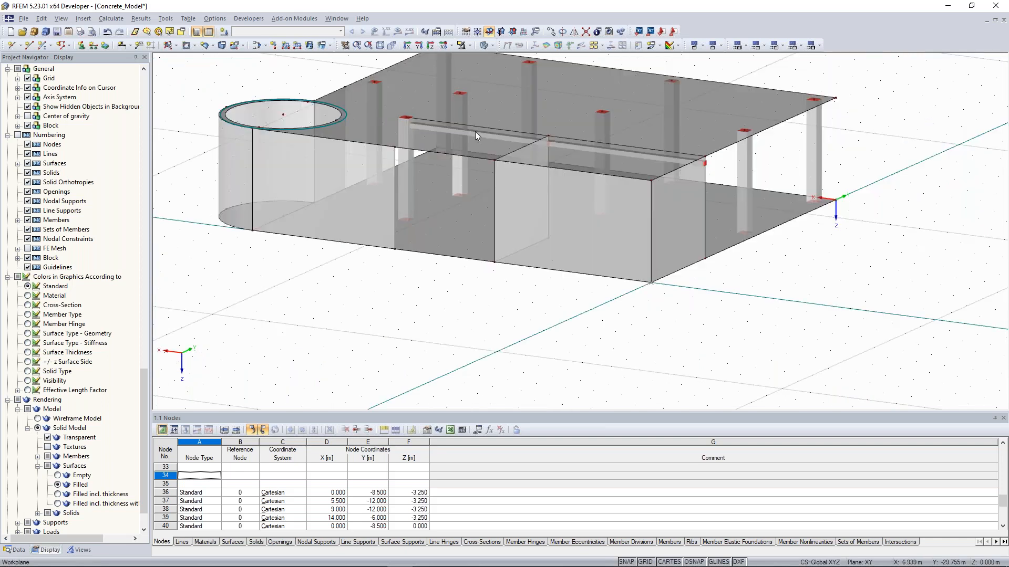
{"action": "left_click", "coordinate": [513, 33]}
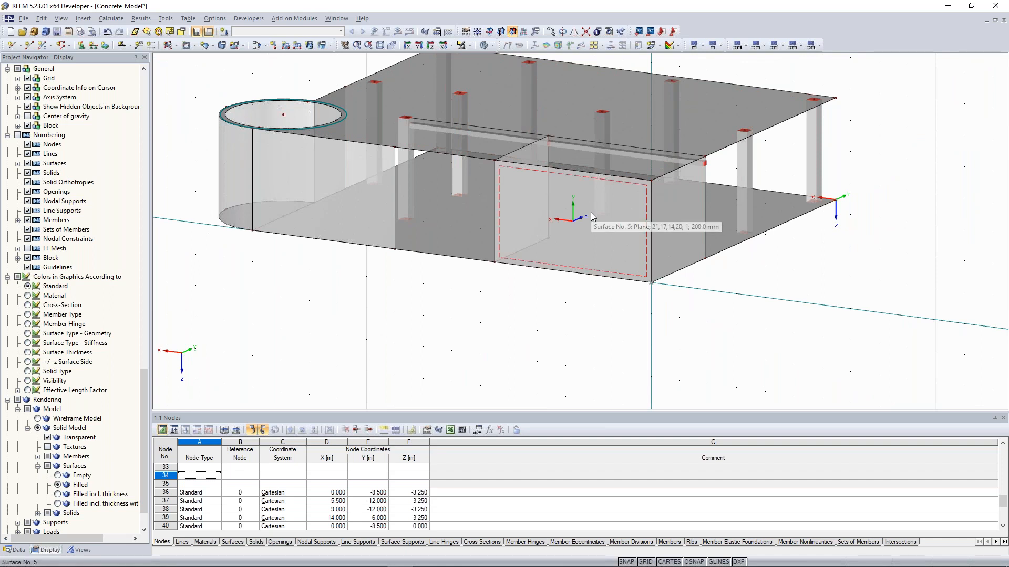
{"action": "middle_click_drag", "start_coordinate": [311, 296], "coordinate": [299, 312]}
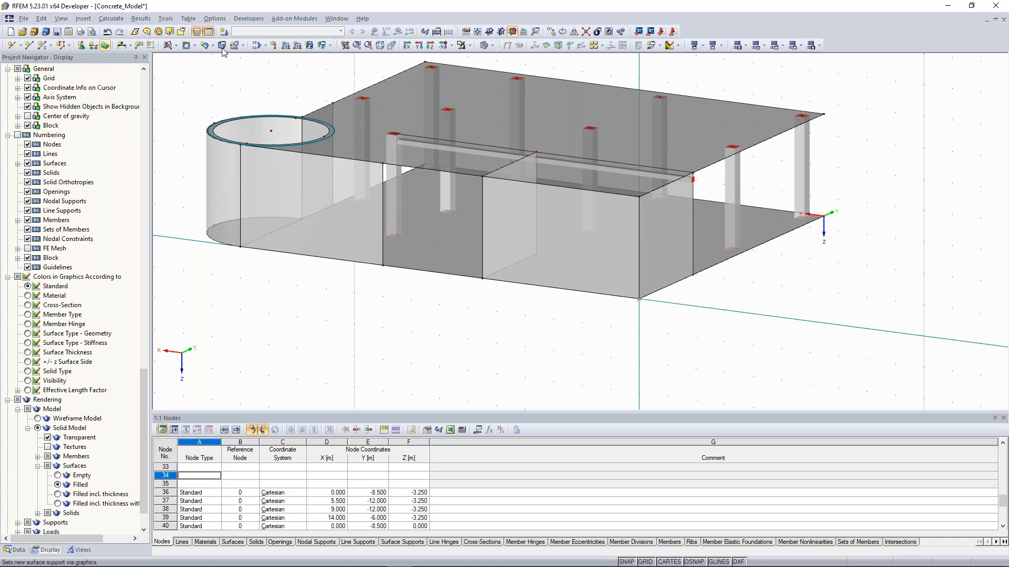
{"action": "left_click", "coordinate": [194, 46]}
{"action": "left_click", "coordinate": [199, 59]}
{"action": "scroll", "coordinate": [541, 201], "scroll_direction": "up", "scroll_amount": 3}
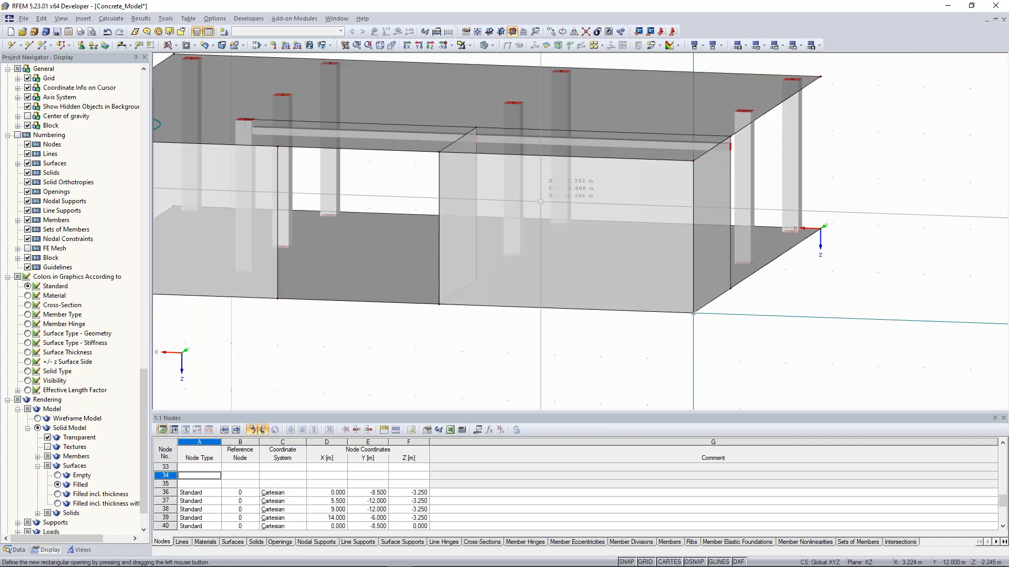
{"action": "key", "text": "Escape"}
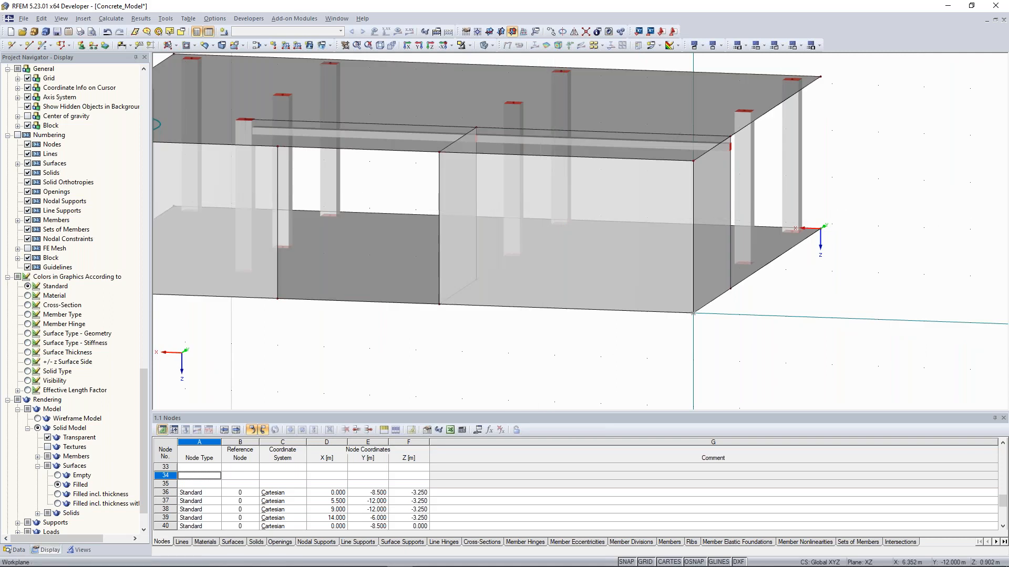
{"action": "scroll", "coordinate": [133, 305], "scroll_direction": "down", "scroll_amount": 10}
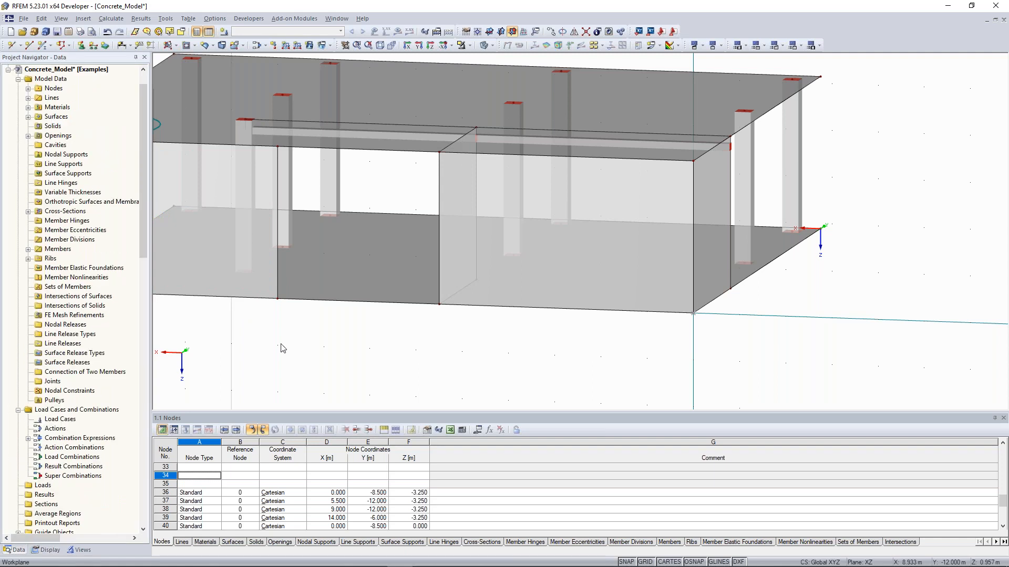
{"action": "middle_click_drag", "start_coordinate": [281, 344], "coordinate": [348, 330]}
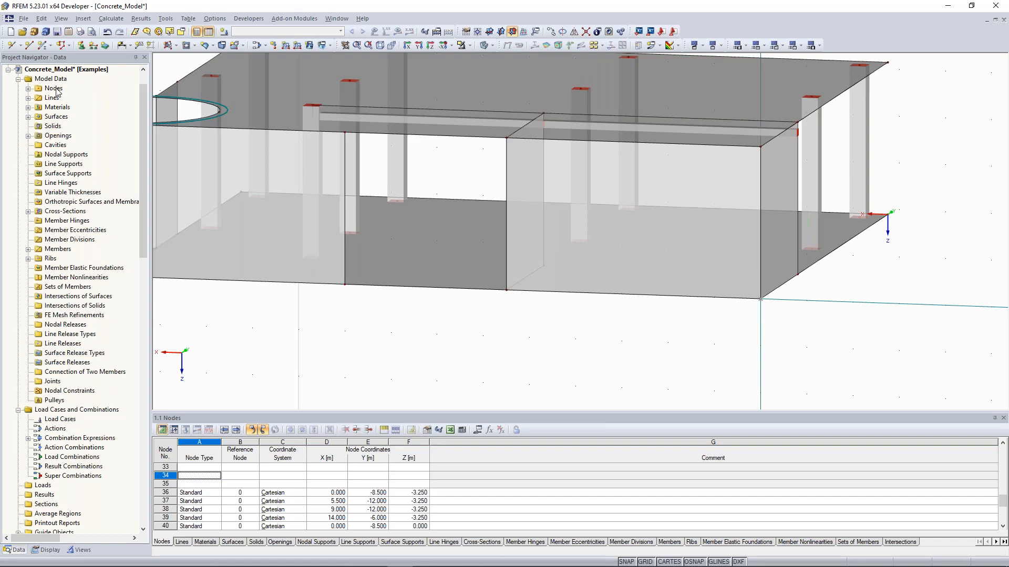
{"action": "right_click", "coordinate": [58, 89]}
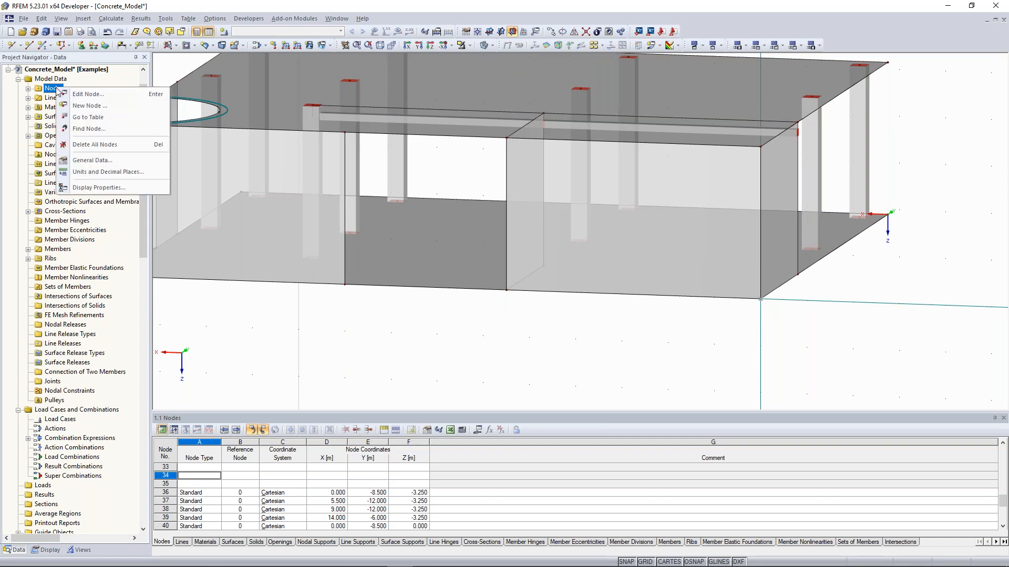
{"action": "left_click", "coordinate": [84, 107]}
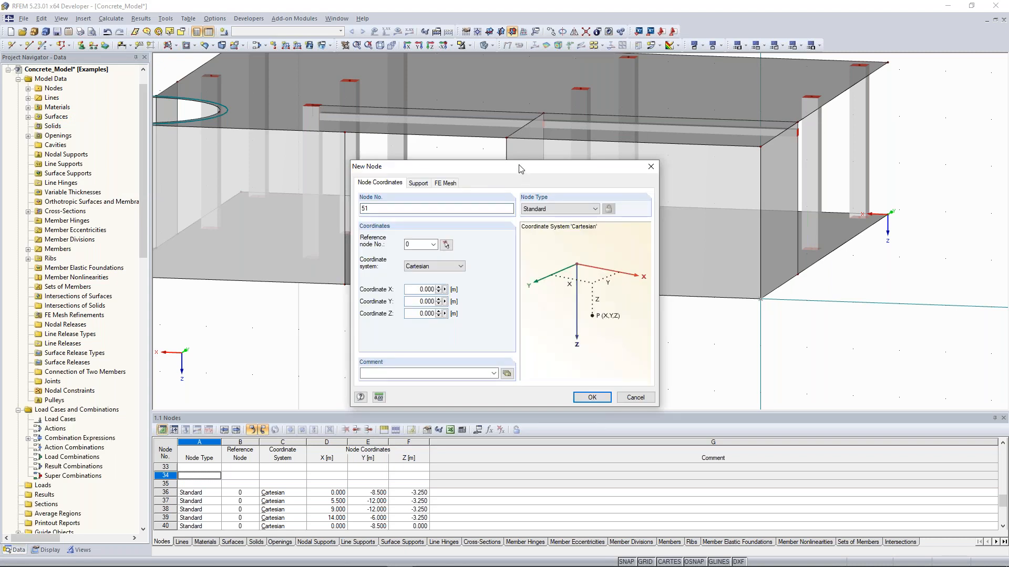
{"action": "left_click_drag", "start_coordinate": [515, 172], "coordinate": [212, 108]}
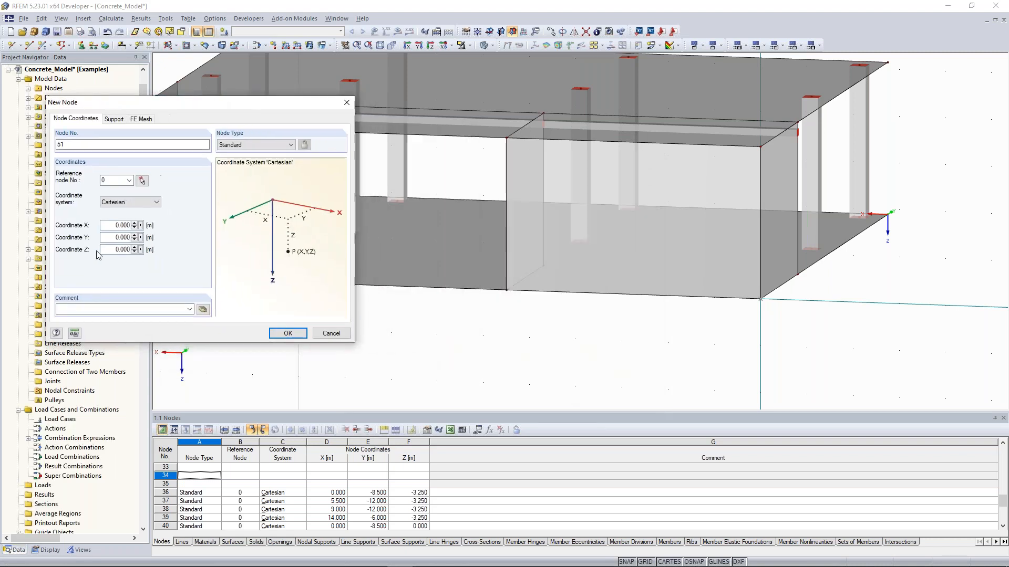
{"action": "left_click", "coordinate": [139, 202]}
{"action": "left_click", "coordinate": [140, 202]}
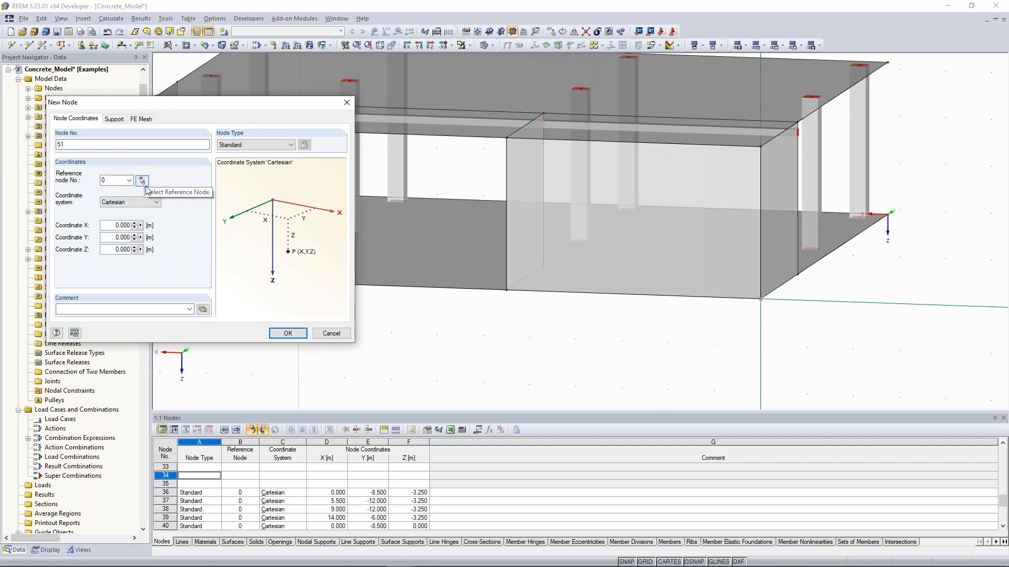
{"action": "left_click", "coordinate": [141, 182]}
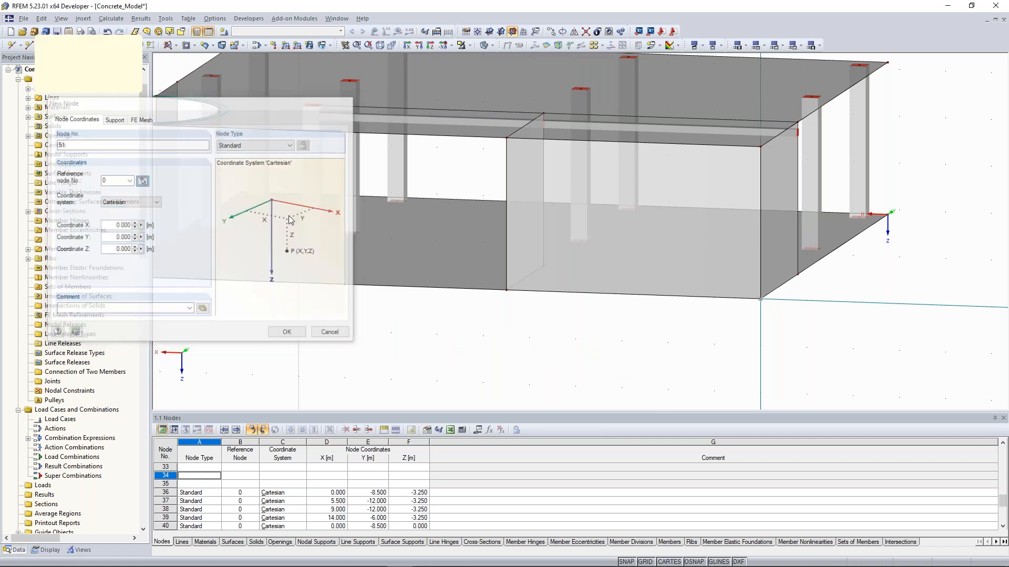
{"action": "left_click", "coordinate": [760, 299]}
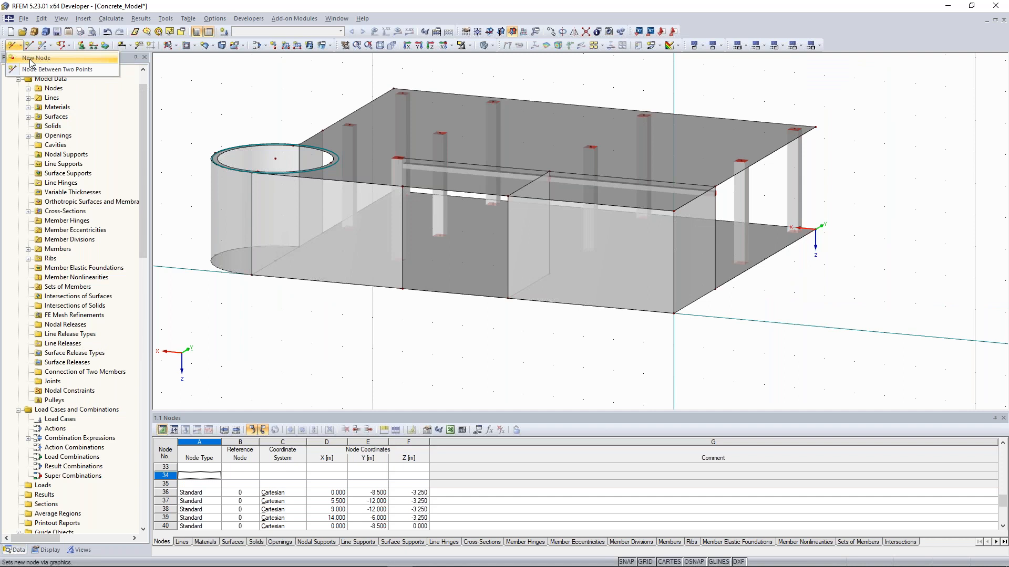
Step: Create a standard node in the outer wall's plane at X 5 m and Z -2.5 m as the opening's first corner
{"action": "left_click", "coordinate": [29, 58]}
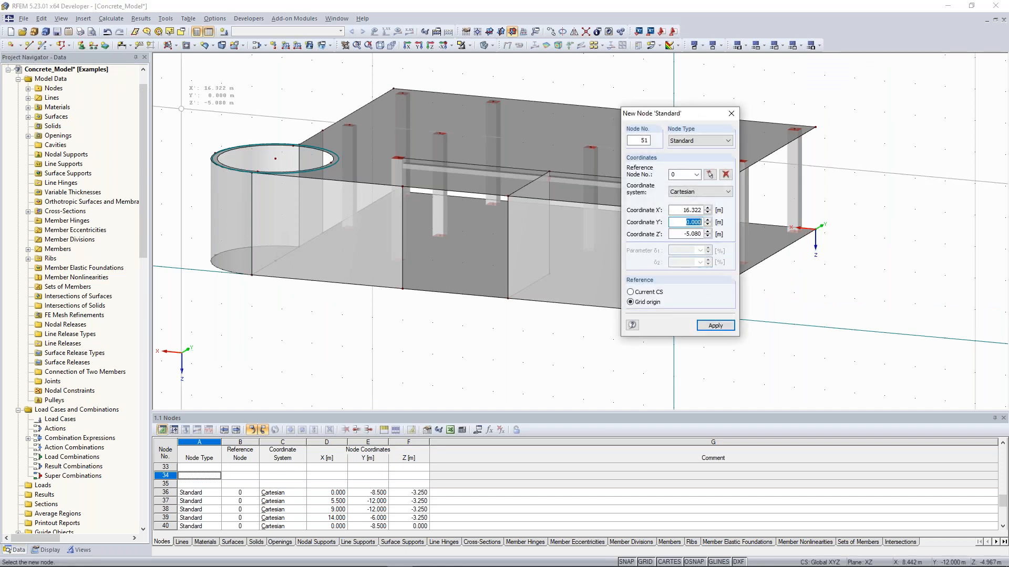
{"action": "left_click_drag", "start_coordinate": [696, 116], "coordinate": [190, 94]}
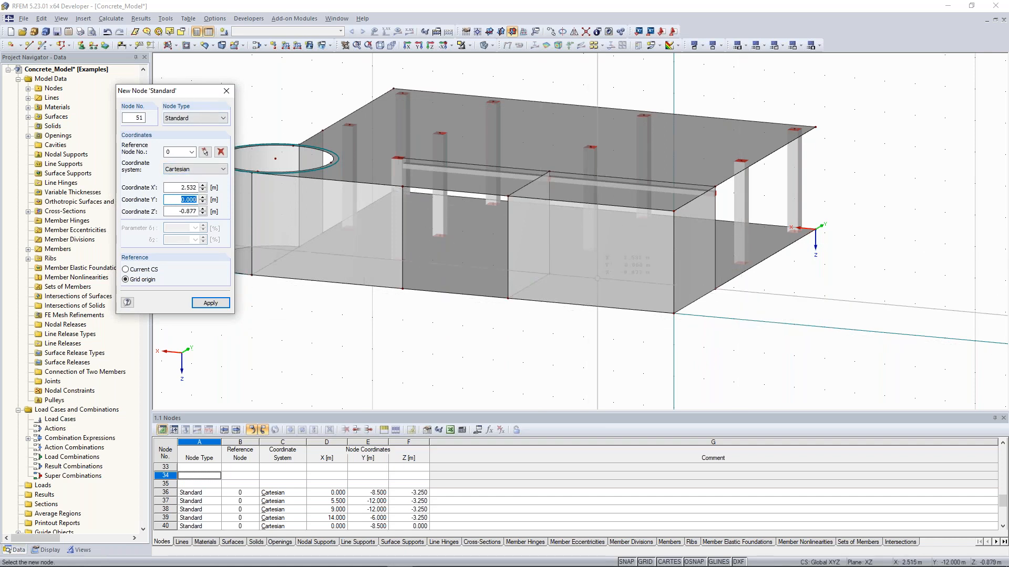
{"action": "scroll", "coordinate": [651, 323], "scroll_direction": "up", "scroll_amount": 1}
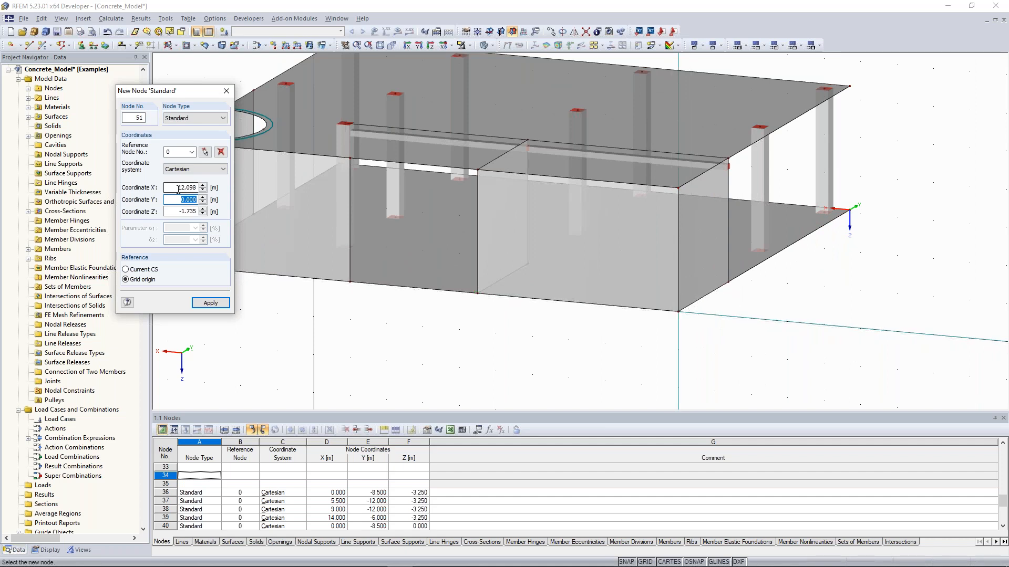
{"action": "key", "text": "shift+Tab"}
{"action": "type", "text": "5"}
{"action": "key", "text": "Tab"}
{"action": "key", "text": "Tab"}
{"action": "type", "text": "-2,5"}
{"action": "left_click", "coordinate": [211, 303]}
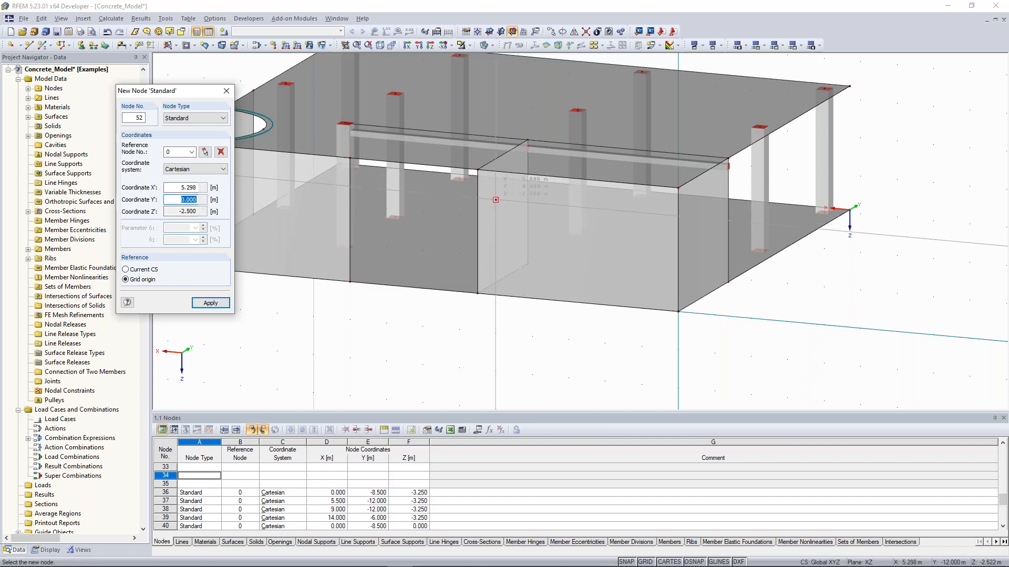
Step: Add the opposite corner node at X 1.5 m, Z -1 m and create a rectangular wall opening between the two nodes
{"action": "double_click", "coordinate": [190, 188]}
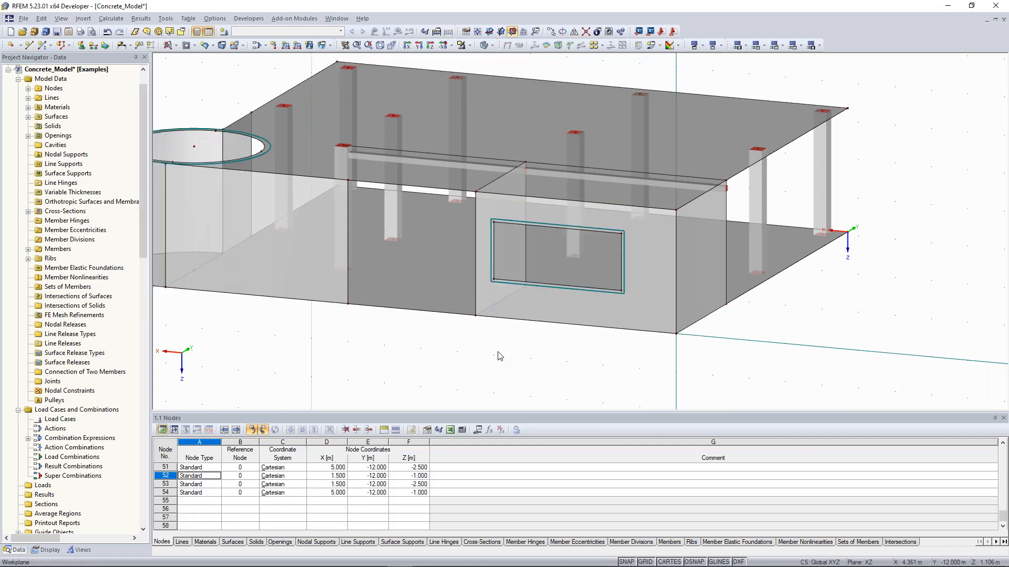
{"action": "middle_click_drag", "start_coordinate": [486, 346], "coordinate": [498, 347]}
{"action": "scroll", "coordinate": [499, 349], "scroll_direction": "down", "scroll_amount": 1}
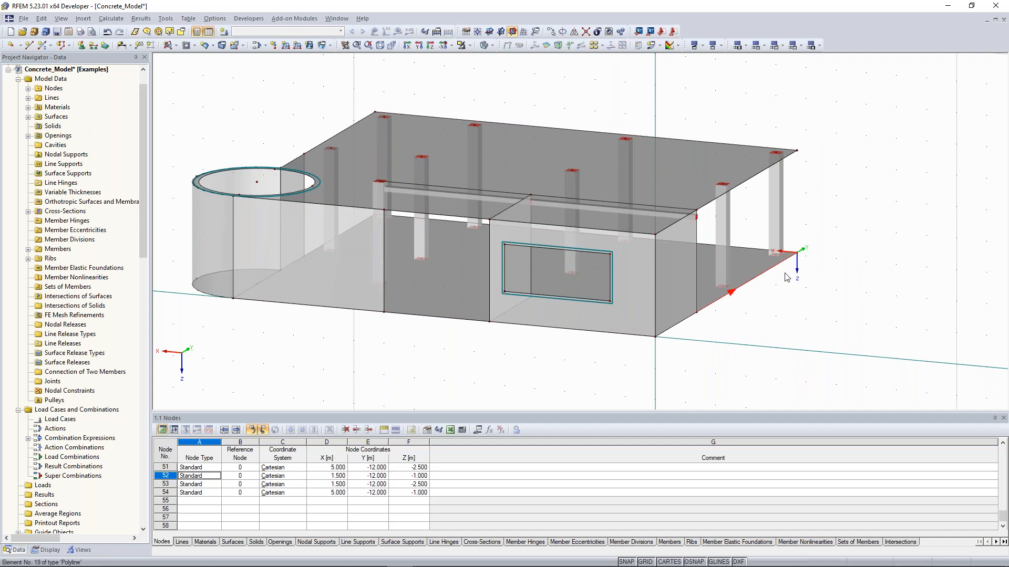
Step: Set the work plane to XY
{"action": "middle_click_drag", "start_coordinate": [703, 200], "coordinate": [714, 161]}
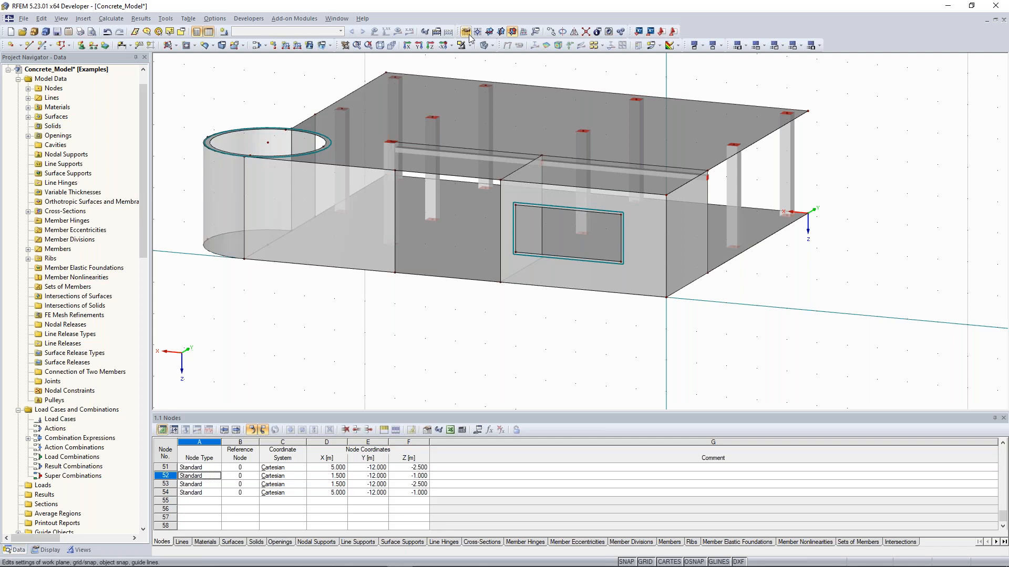
{"action": "middle_click_drag", "start_coordinate": [775, 302], "coordinate": [549, 287], "text": "ctrl"}
{"action": "left_click", "coordinate": [487, 33]}
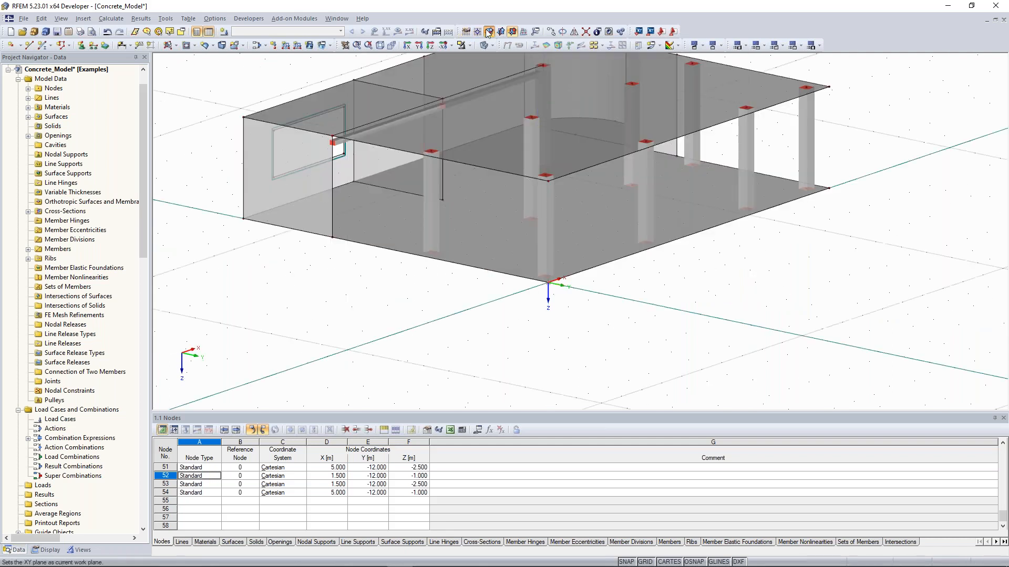
Step: Examine the floor slab and its edges from several sides of the building
{"action": "scroll", "coordinate": [798, 270], "scroll_direction": "down", "scroll_amount": 2}
{"action": "middle_click_drag", "start_coordinate": [798, 271], "coordinate": [445, 256], "text": "ctrl"}
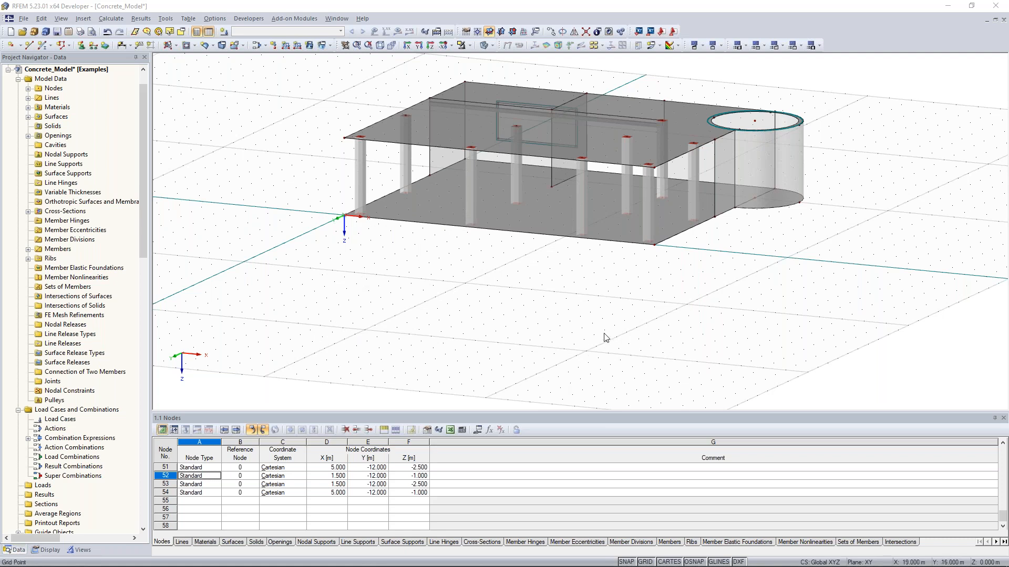
{"action": "middle_click_drag", "start_coordinate": [388, 249], "coordinate": [412, 307], "text": "ctrl"}
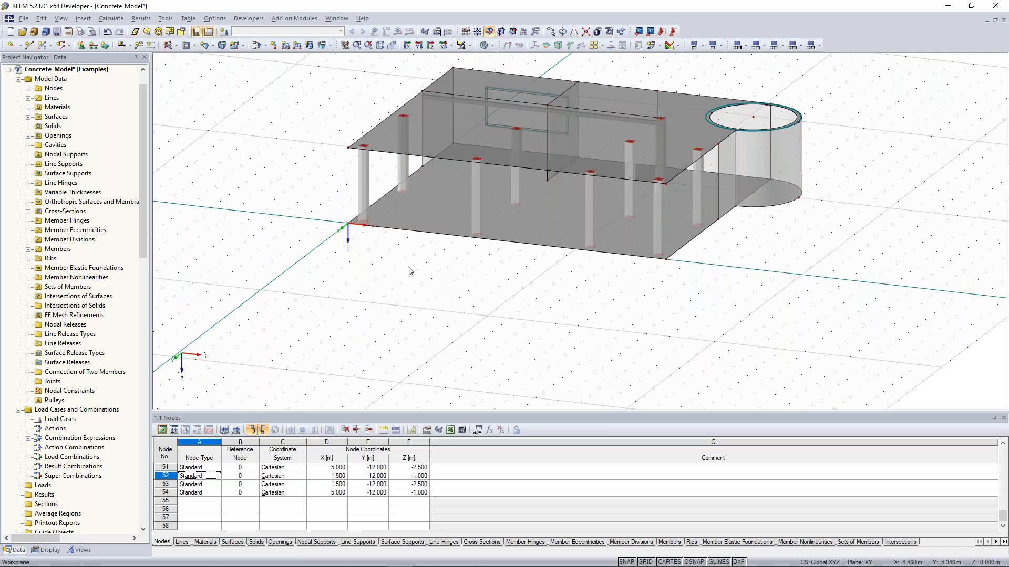
{"action": "middle_click_drag", "start_coordinate": [505, 223], "coordinate": [506, 235]}
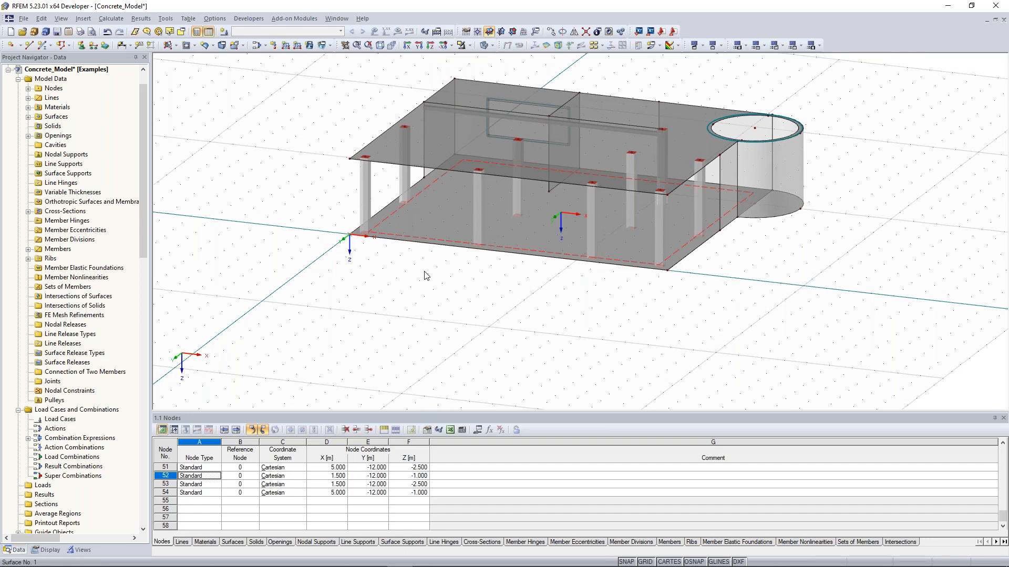
{"action": "scroll", "coordinate": [426, 276], "scroll_direction": "up", "scroll_amount": 3}
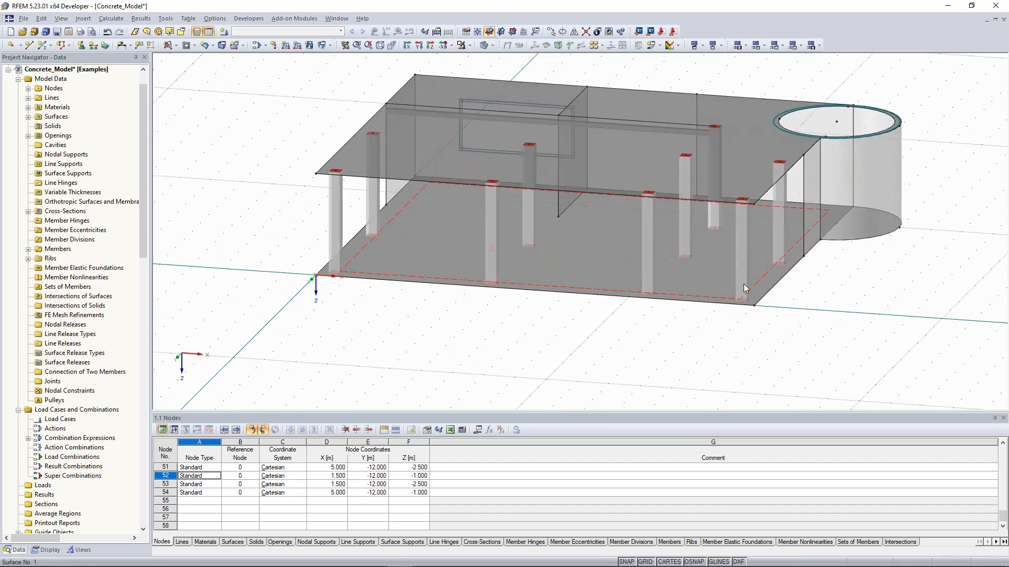
{"action": "middle_click_drag", "start_coordinate": [840, 279], "coordinate": [840, 205], "text": "ctrl"}
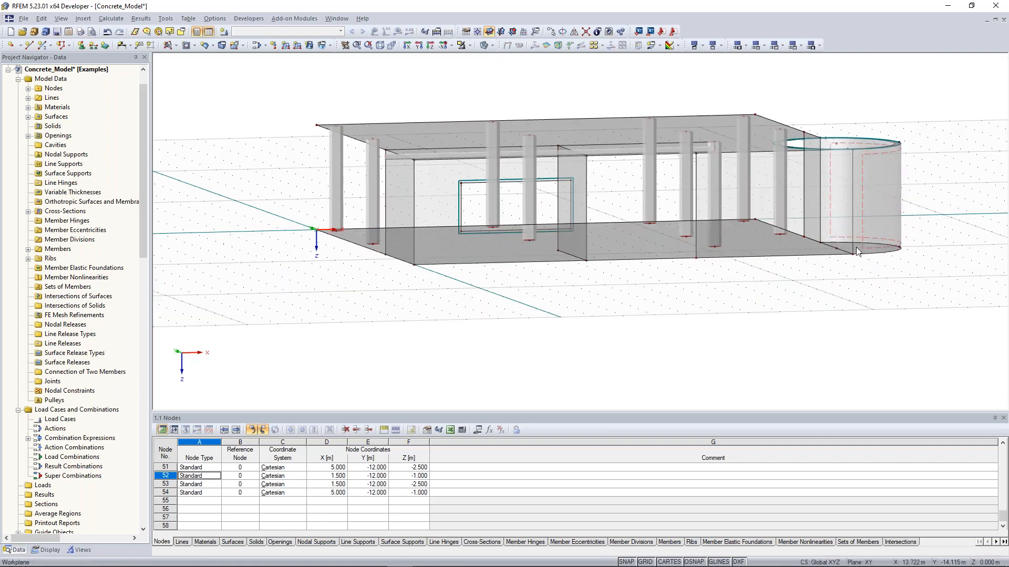
{"action": "middle_click_drag", "start_coordinate": [436, 140], "coordinate": [323, 191], "text": "ctrl"}
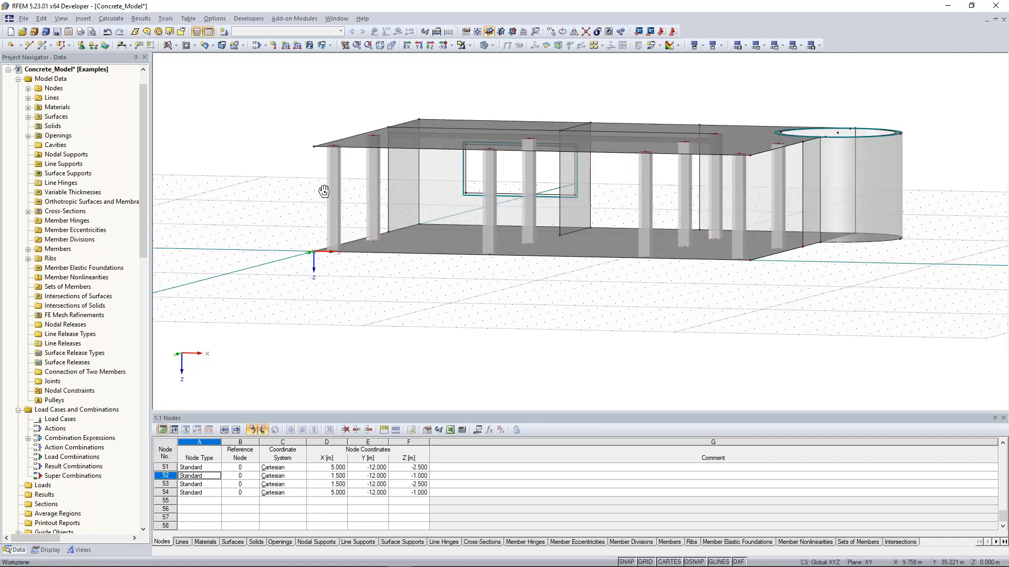
{"action": "middle_click_drag", "start_coordinate": [324, 191], "coordinate": [331, 220], "text": "ctrl"}
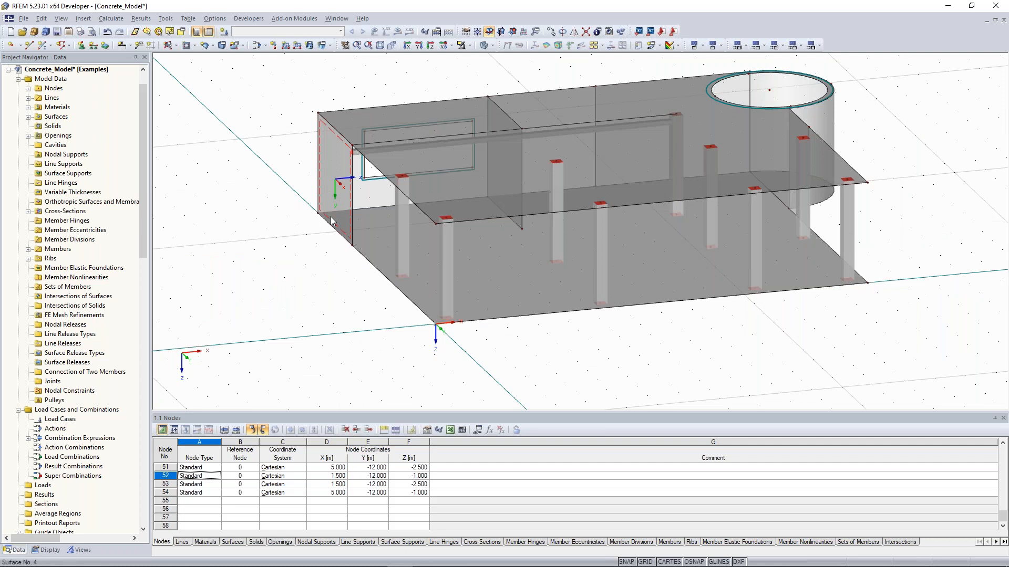
{"action": "middle_click_drag", "start_coordinate": [310, 218], "coordinate": [327, 239], "text": "ctrl"}
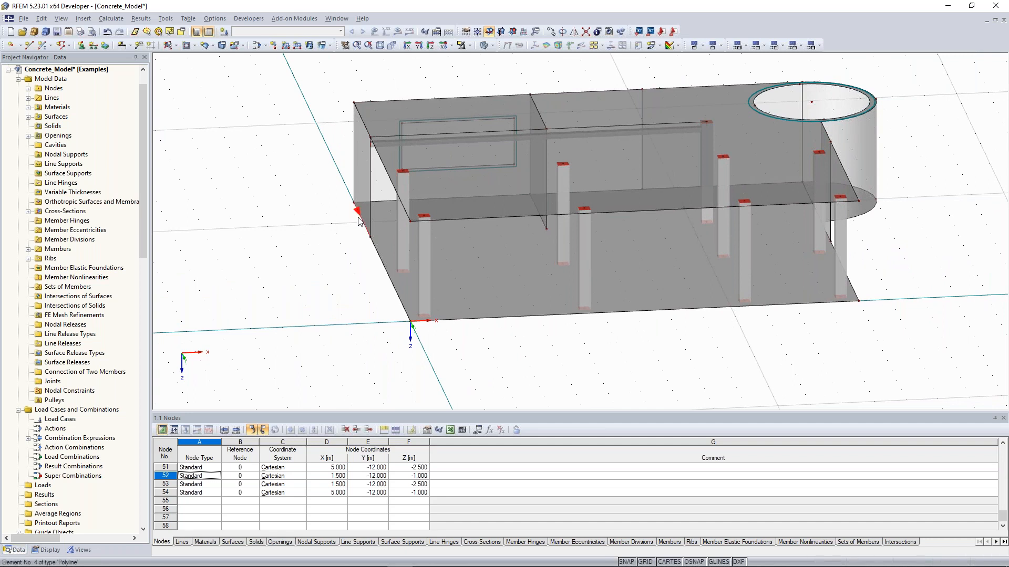
Step: Add a line support fixed only in uZ to the floor slab's two edge lines 4 and 19 at X 0
{"action": "middle_click_drag", "start_coordinate": [284, 220], "coordinate": [305, 243]}
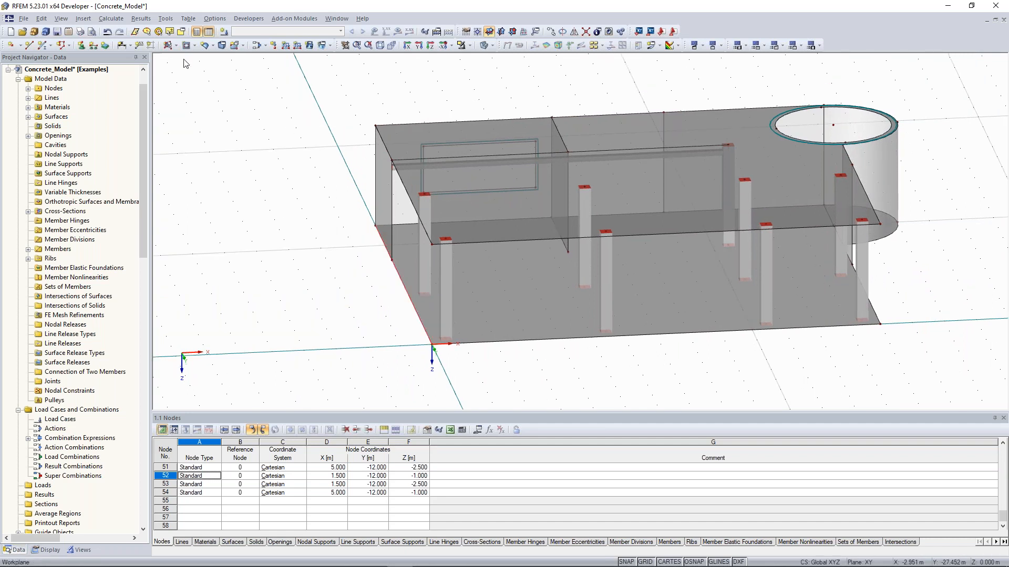
{"action": "left_click", "coordinate": [94, 46]}
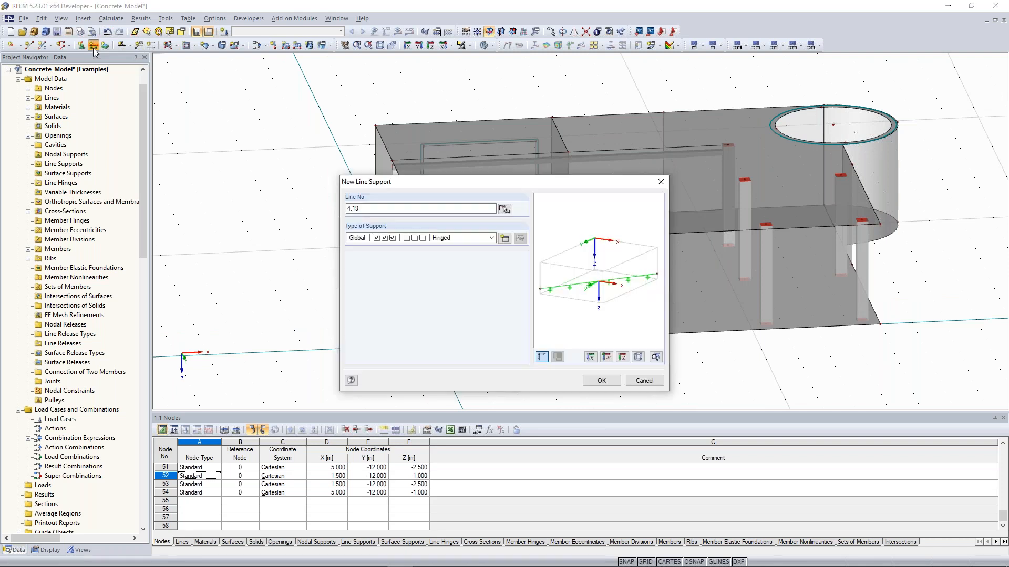
{"action": "left_click", "coordinate": [523, 238]}
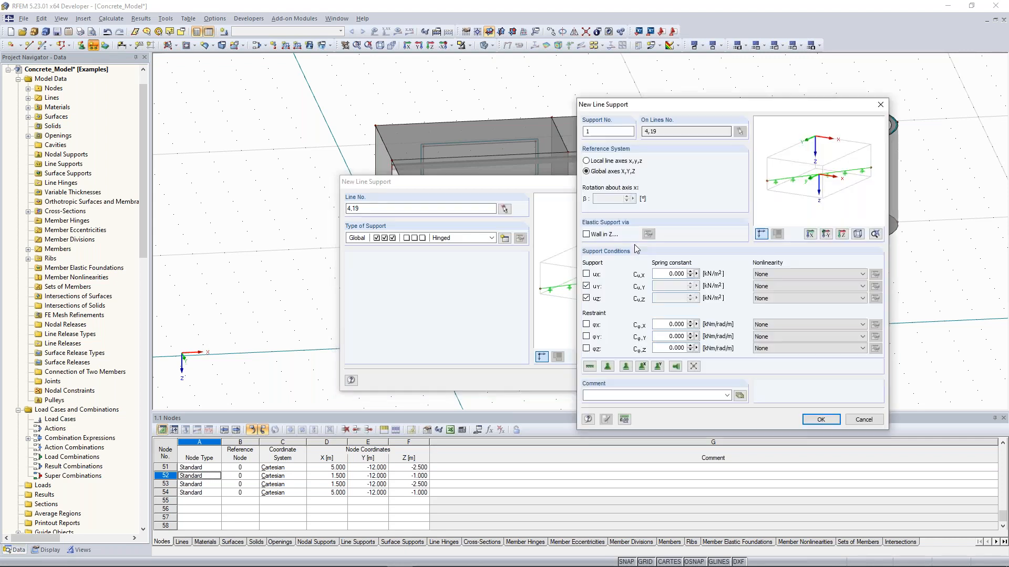
{"action": "left_click", "coordinate": [586, 286]}
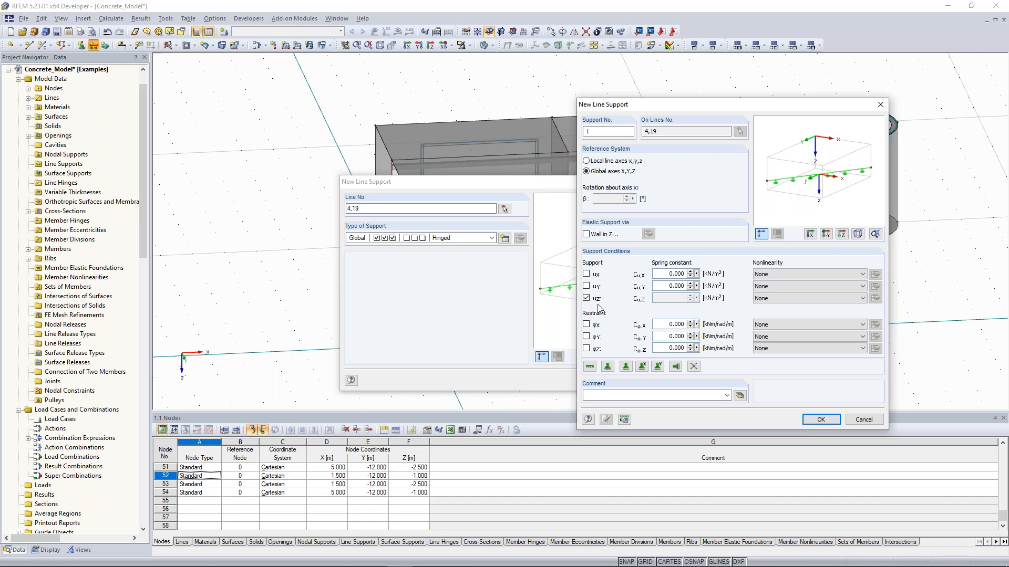
{"action": "left_click", "coordinate": [821, 421]}
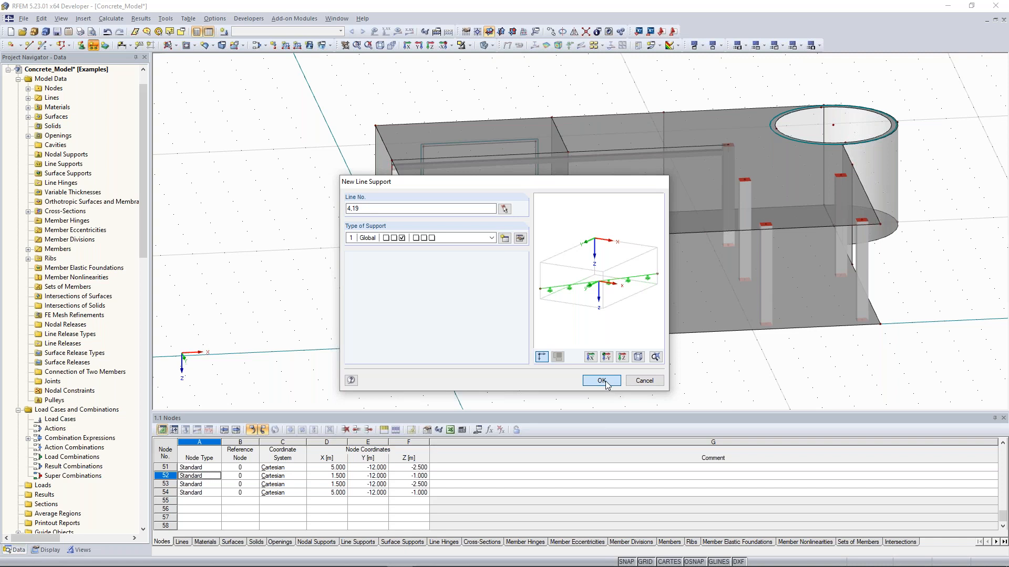
{"action": "left_click", "coordinate": [601, 380]}
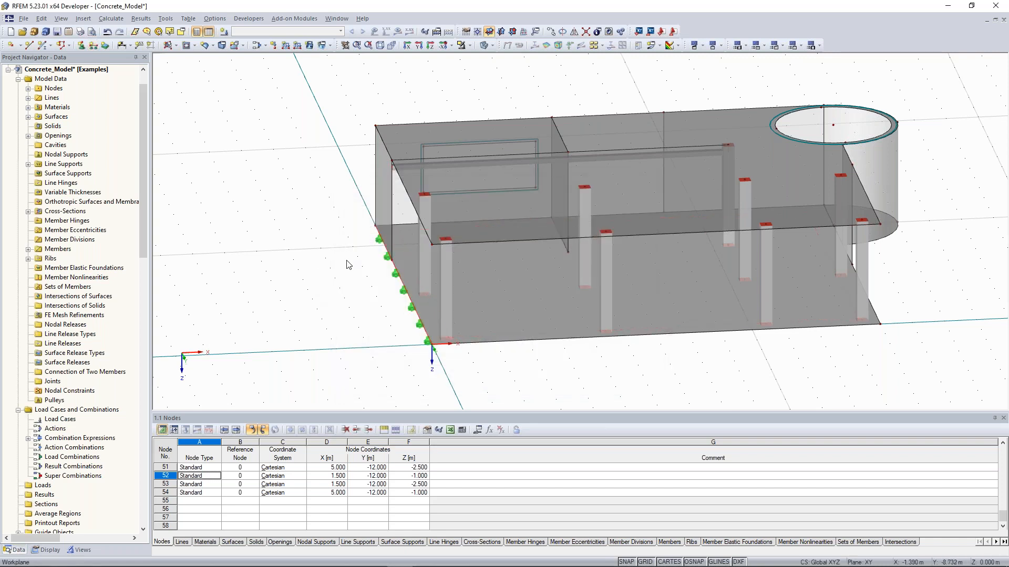
Step: Select the rectangular and the curved floor slab surfaces and activate a new surface support for both
{"action": "middle_click_drag", "start_coordinate": [919, 249], "coordinate": [853, 276], "text": "ctrl"}
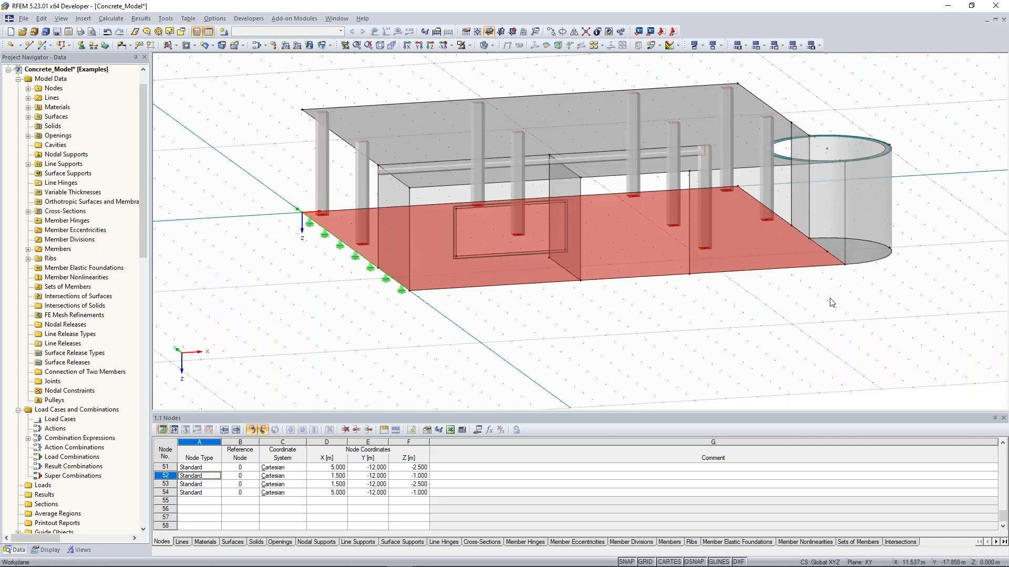
{"action": "left_click", "coordinate": [857, 249], "text": "ctrl"}
{"action": "middle_click_drag", "start_coordinate": [513, 197], "coordinate": [538, 311], "text": "ctrl"}
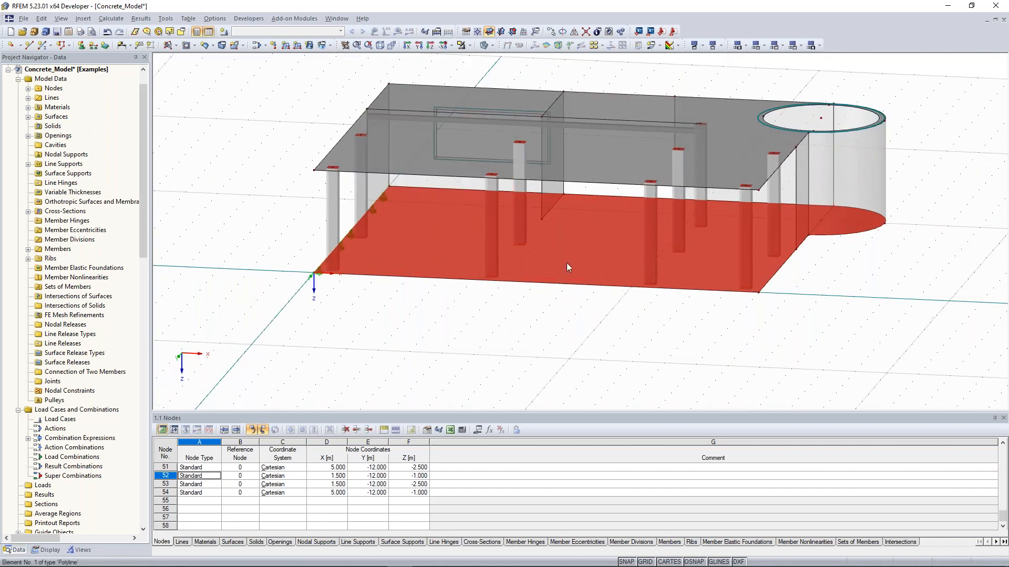
{"action": "right_click", "coordinate": [582, 230]}
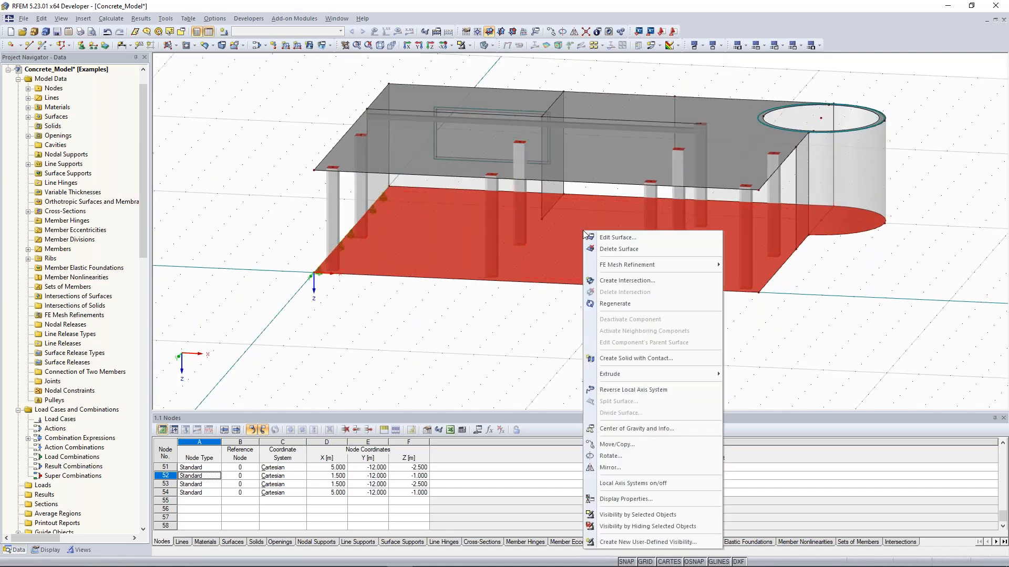
{"action": "left_click", "coordinate": [653, 236]}
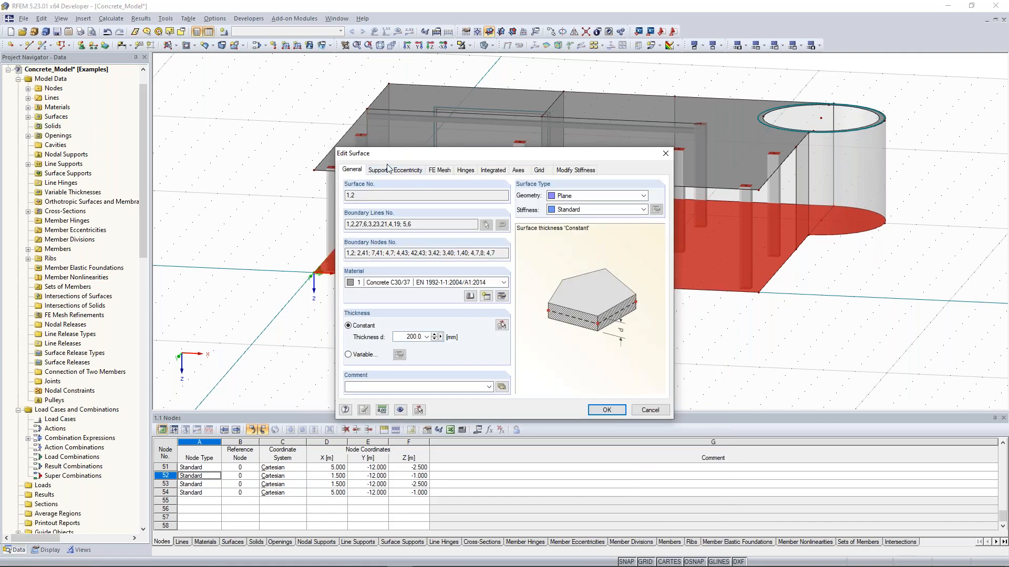
{"action": "left_click", "coordinate": [391, 171]}
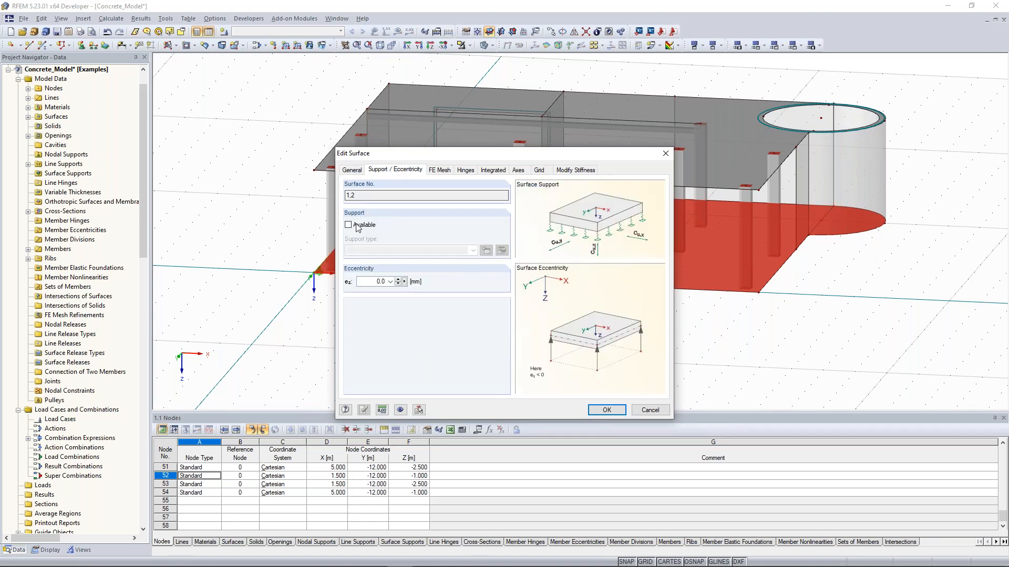
{"action": "left_click", "coordinate": [348, 225]}
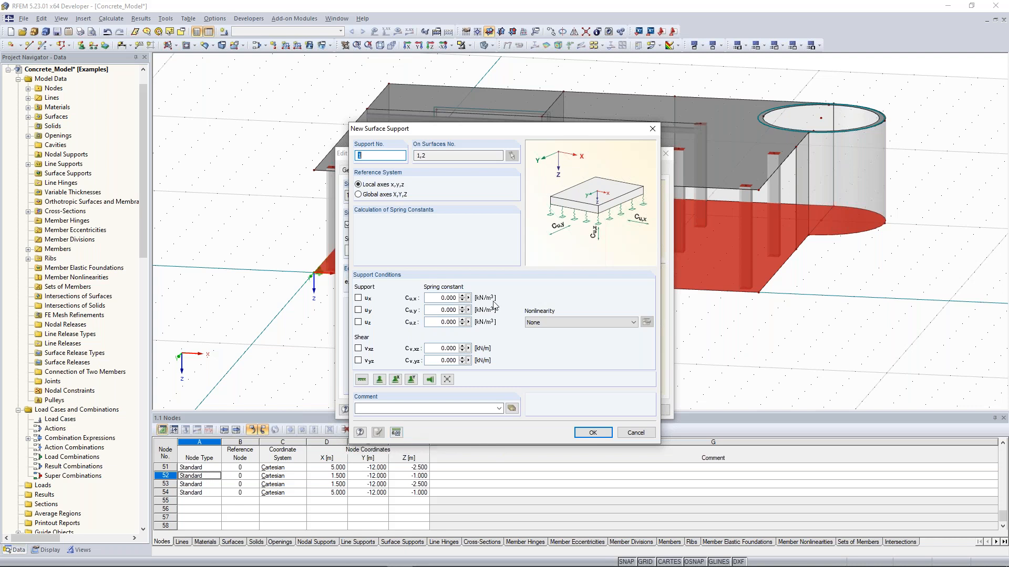
Step: Change the force unit for supports and stiffness to MN
{"action": "left_click", "coordinate": [399, 436]}
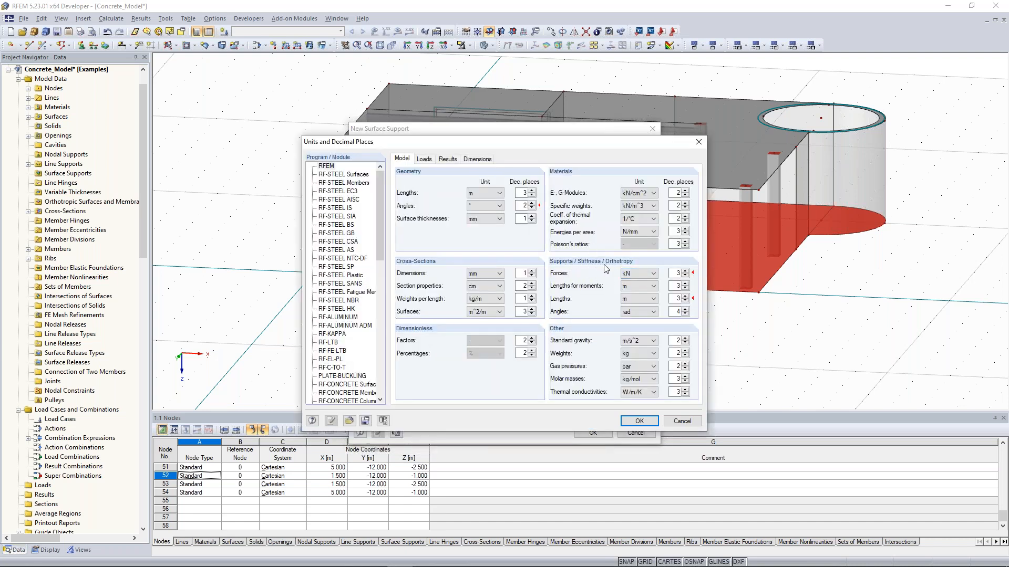
{"action": "left_click", "coordinate": [648, 274]}
{"action": "left_click", "coordinate": [640, 297]}
{"action": "key", "text": "Return"}
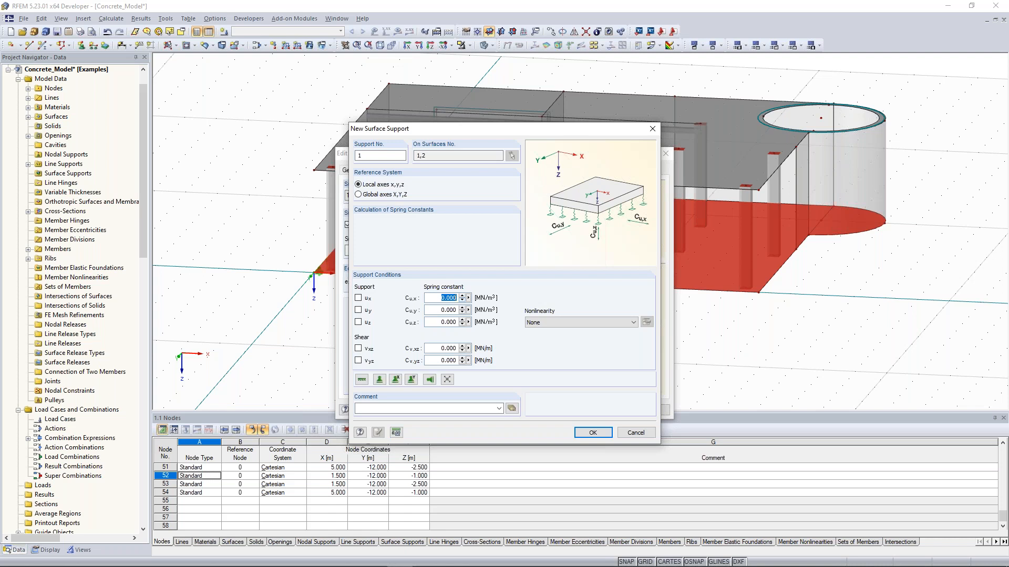
Step: Set the support springs to 10 MN/m³ in x and y, 100 MN/m³ in z, and both shear springs to 50 MN/m
{"action": "type", "text": "10"}
{"action": "key", "text": "Tab"}
{"action": "type", "text": "10"}
{"action": "key", "text": "Tab"}
{"action": "type", "text": "100"}
{"action": "key", "text": "Tab"}
{"action": "key", "text": "Tab"}
{"action": "type", "text": "50"}
{"action": "key", "text": "Tab"}
{"action": "type", "text": "50"}
Step: Set the support nonlinearity to 'Failure if negative contact stress in z' and apply the surface support to the floor slabs
{"action": "left_click", "coordinate": [576, 326]}
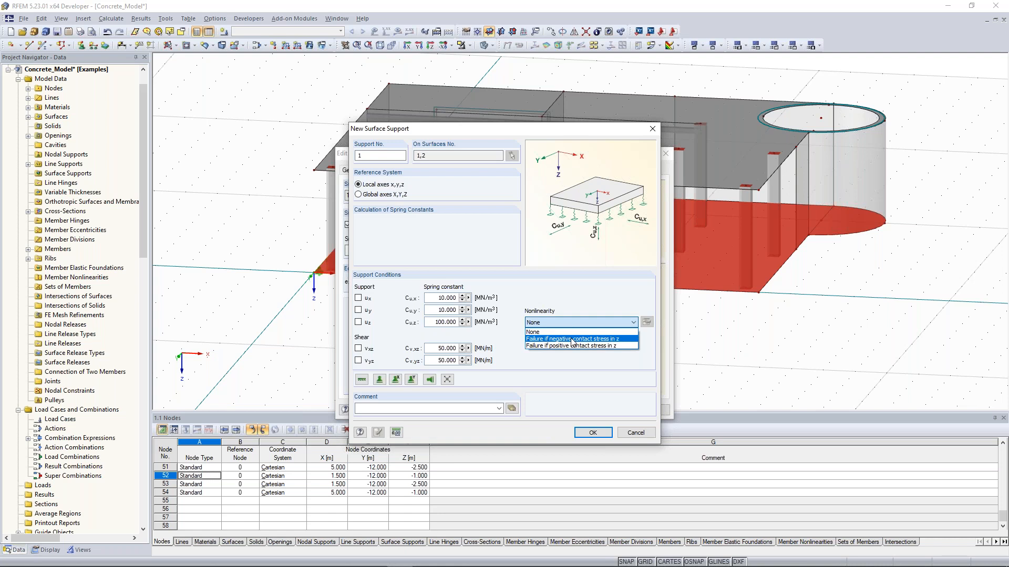
{"action": "left_click", "coordinate": [573, 339]}
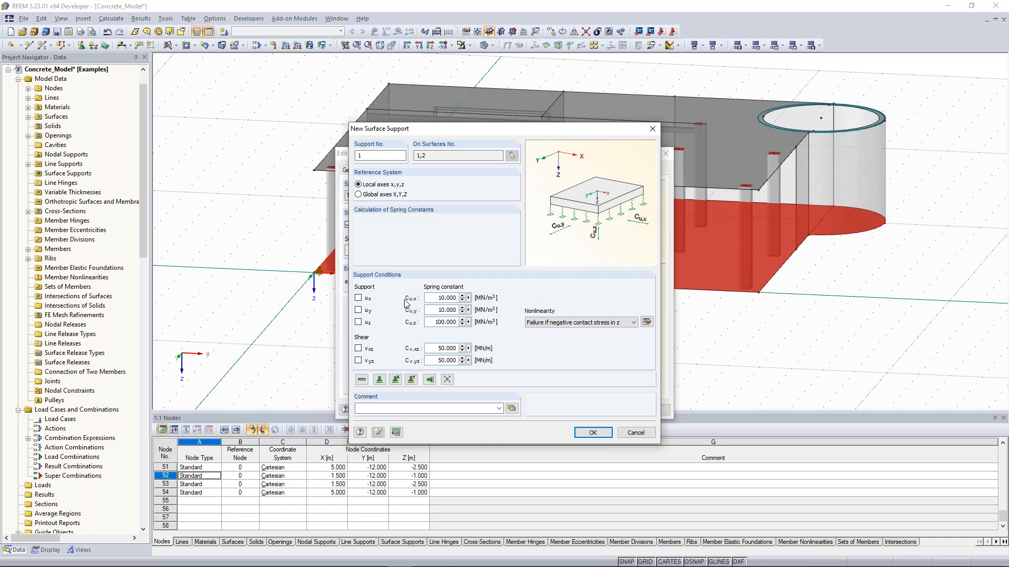
{"action": "double_click", "coordinate": [443, 298]}
{"action": "left_click", "coordinate": [436, 298]}
{"action": "left_click_drag", "start_coordinate": [437, 298], "coordinate": [455, 361]}
{"action": "left_click", "coordinate": [469, 298]}
{"action": "left_click", "coordinate": [465, 273]}
{"action": "left_click", "coordinate": [602, 434]}
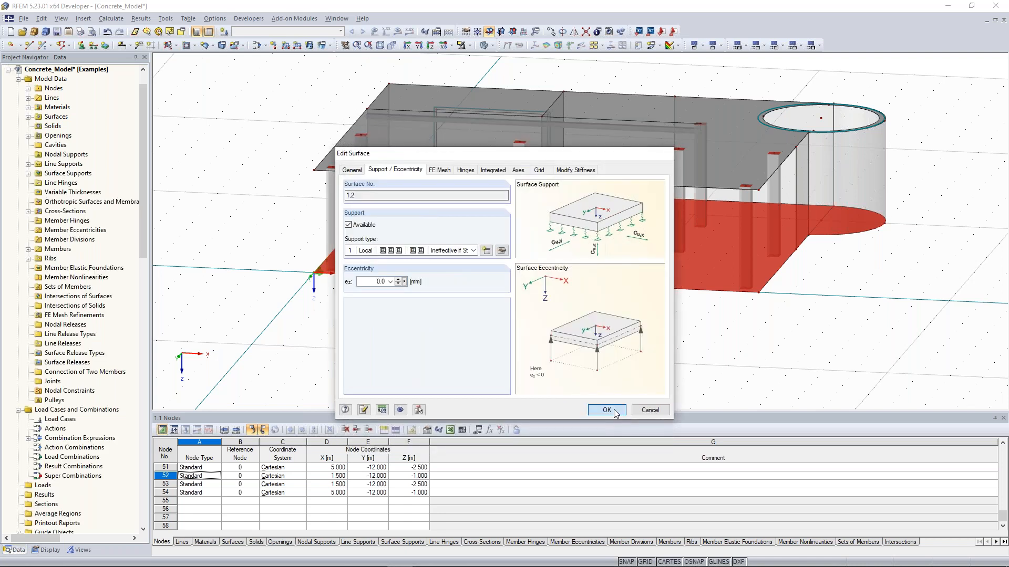
{"action": "left_click", "coordinate": [613, 411]}
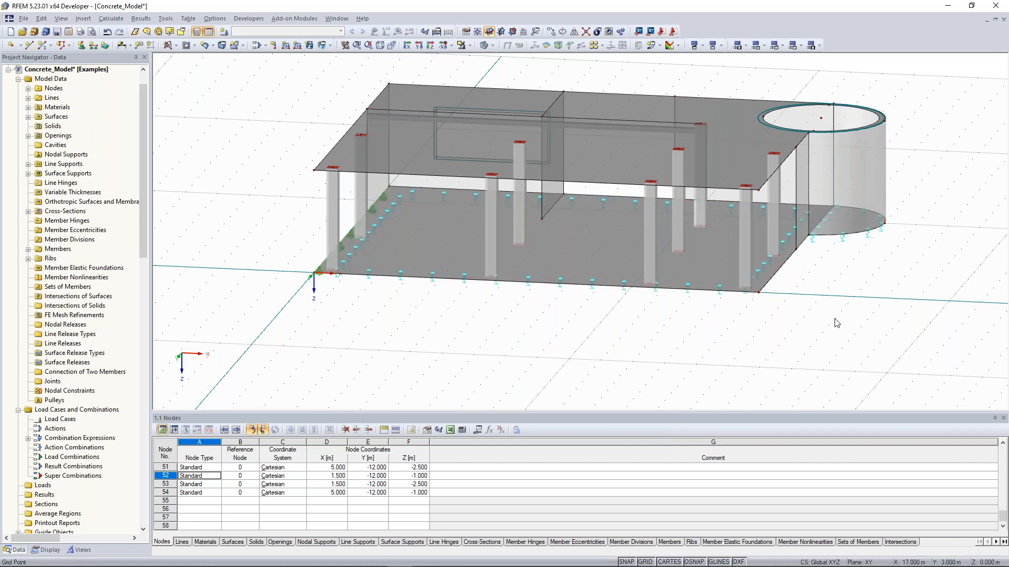
{"action": "middle_click_drag", "start_coordinate": [833, 324], "coordinate": [771, 330], "text": "ctrl"}
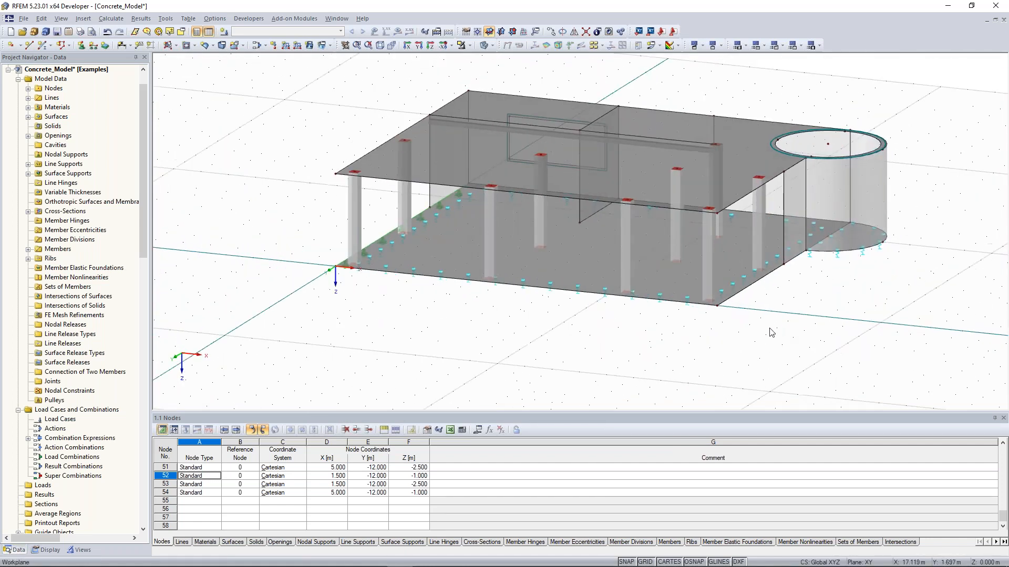
{"action": "middle_click_drag", "start_coordinate": [305, 138], "coordinate": [288, 167], "text": "ctrl"}
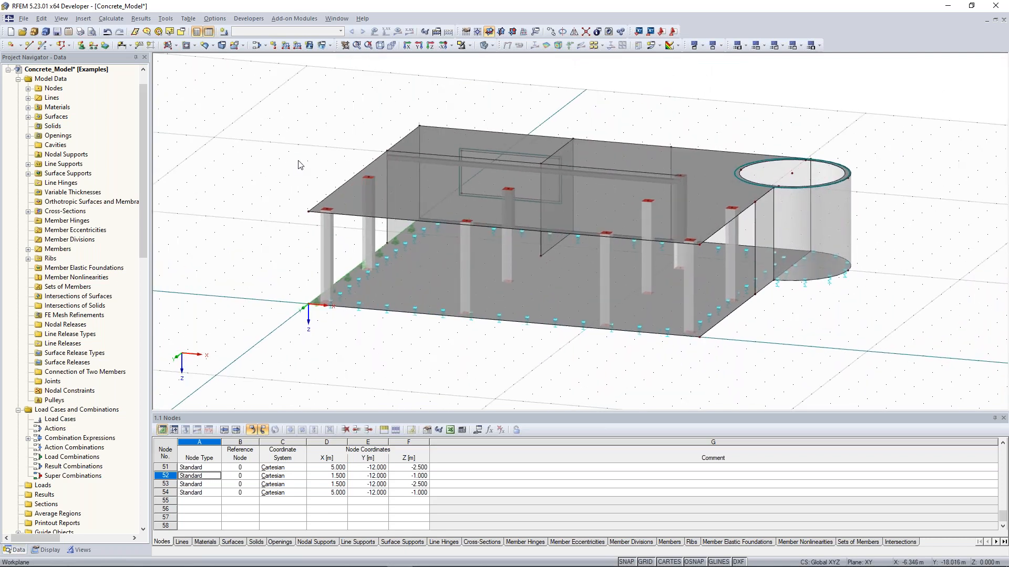
{"action": "scroll", "coordinate": [300, 165], "scroll_direction": "down", "scroll_amount": 1}
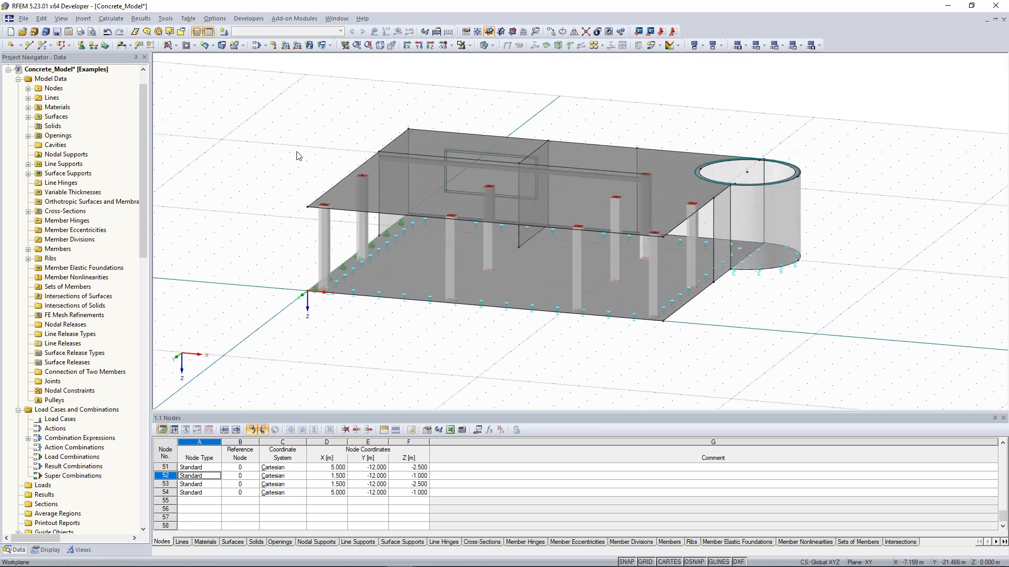
{"action": "scroll", "coordinate": [302, 153], "scroll_direction": "down", "scroll_amount": 1}
{"action": "scroll", "coordinate": [317, 147], "scroll_direction": "down", "scroll_amount": 1}
{"action": "scroll", "coordinate": [316, 146], "scroll_direction": "down", "scroll_amount": 1}
{"action": "middle_click_drag", "start_coordinate": [301, 140], "coordinate": [328, 158]}
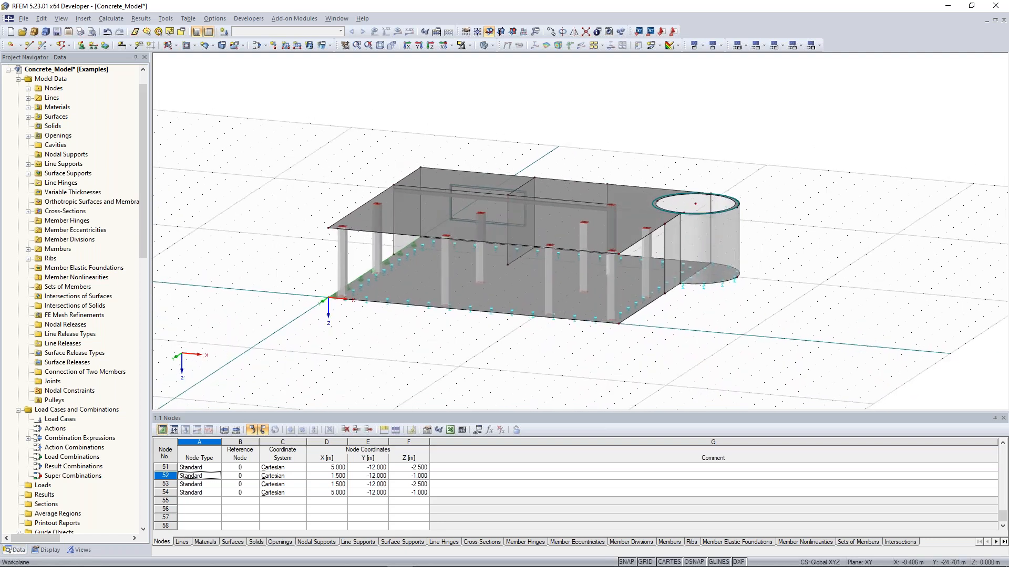
{"action": "scroll", "coordinate": [345, 195], "scroll_direction": "up", "scroll_amount": 2}
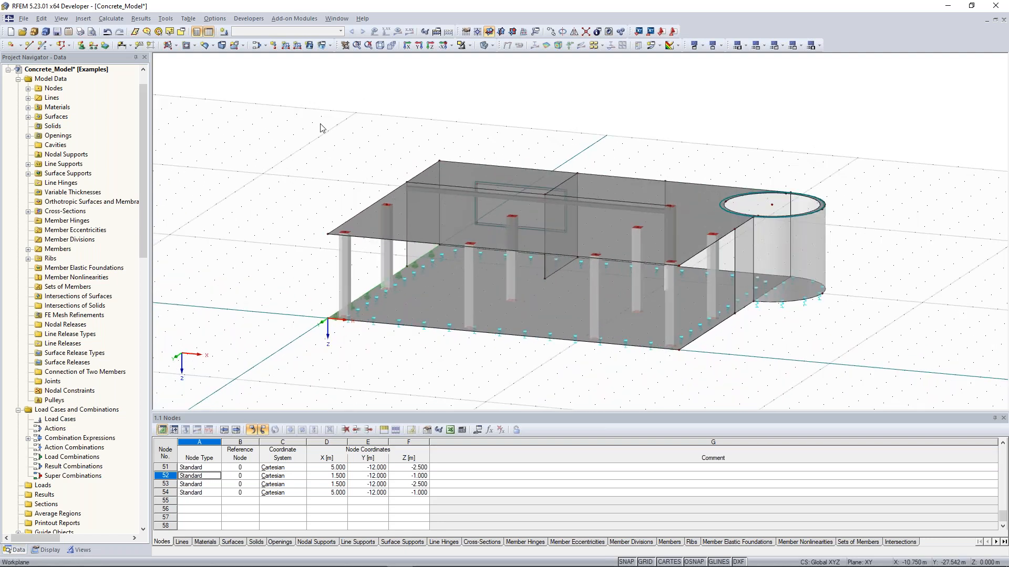
Step: Create load case LC1 with the description 'Self-weight' and keep its dialog open
{"action": "left_click", "coordinate": [225, 33]}
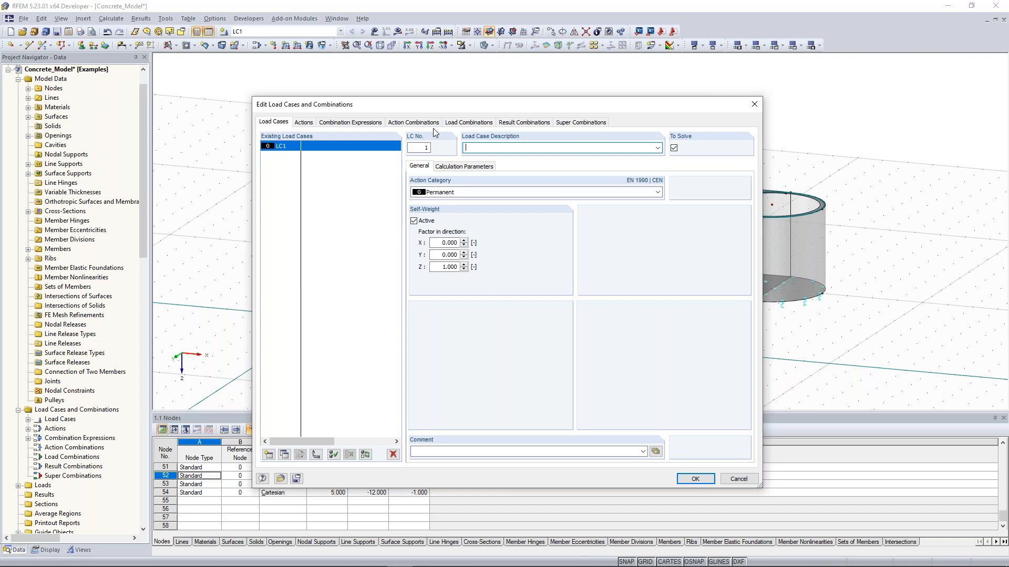
{"action": "left_click", "coordinate": [535, 151]}
{"action": "left_click", "coordinate": [657, 147]}
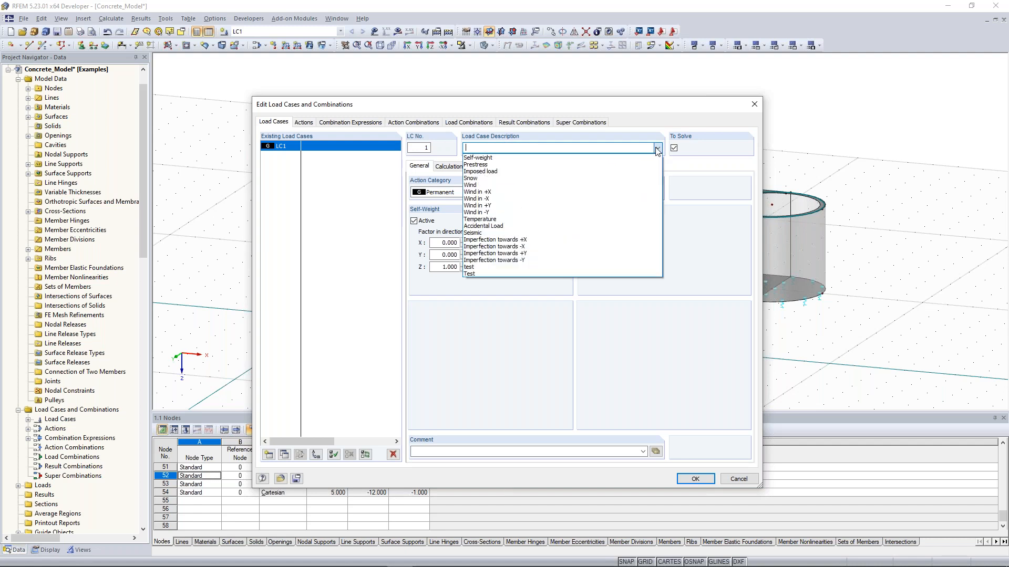
{"action": "left_click", "coordinate": [630, 163]}
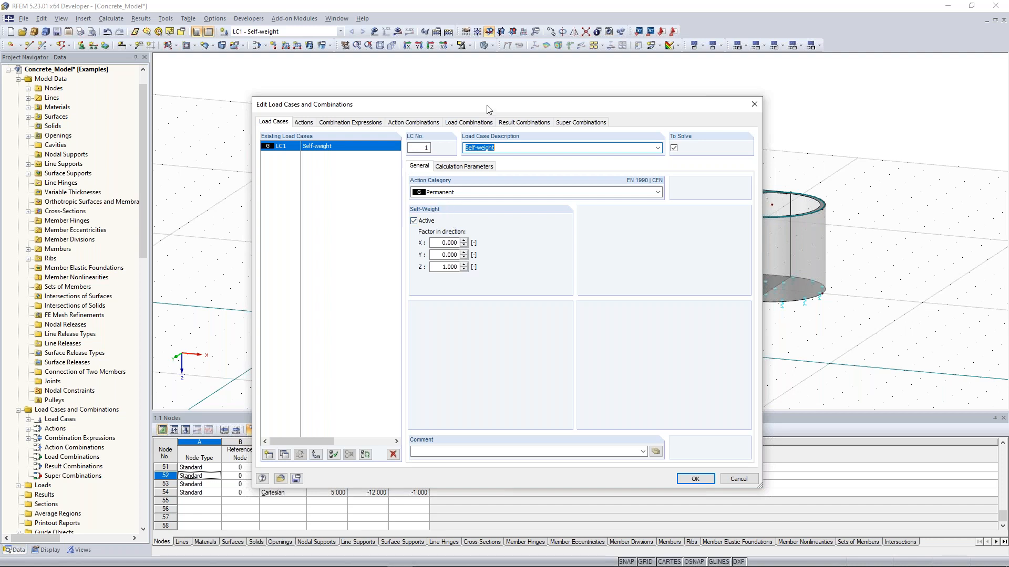
{"action": "left_click_drag", "start_coordinate": [487, 105], "coordinate": [462, 88]}
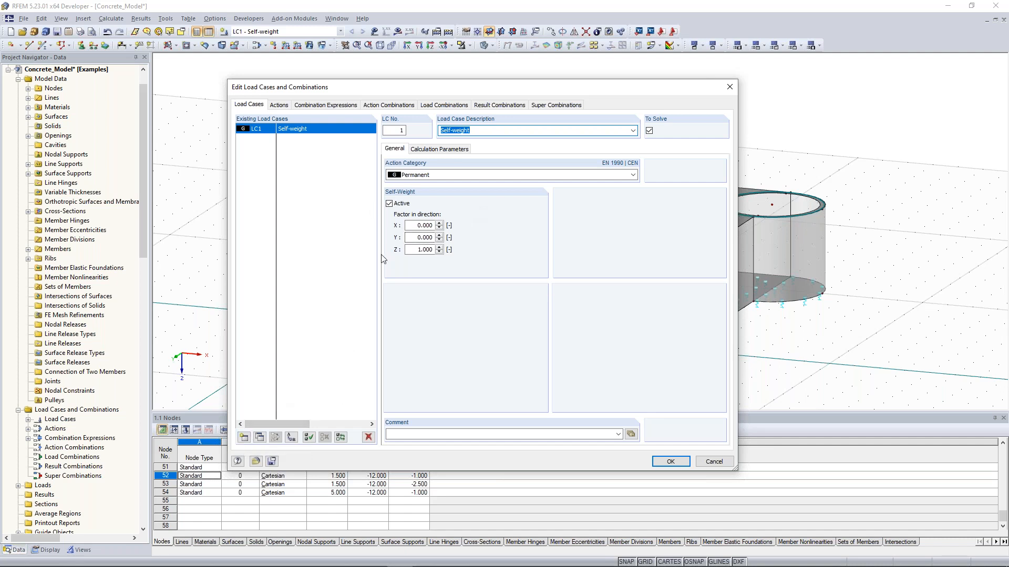
Step: Add load case LC2 'Imposed load' with the action category 'Imposed - Category D: shopping areas'
{"action": "left_click", "coordinate": [246, 439]}
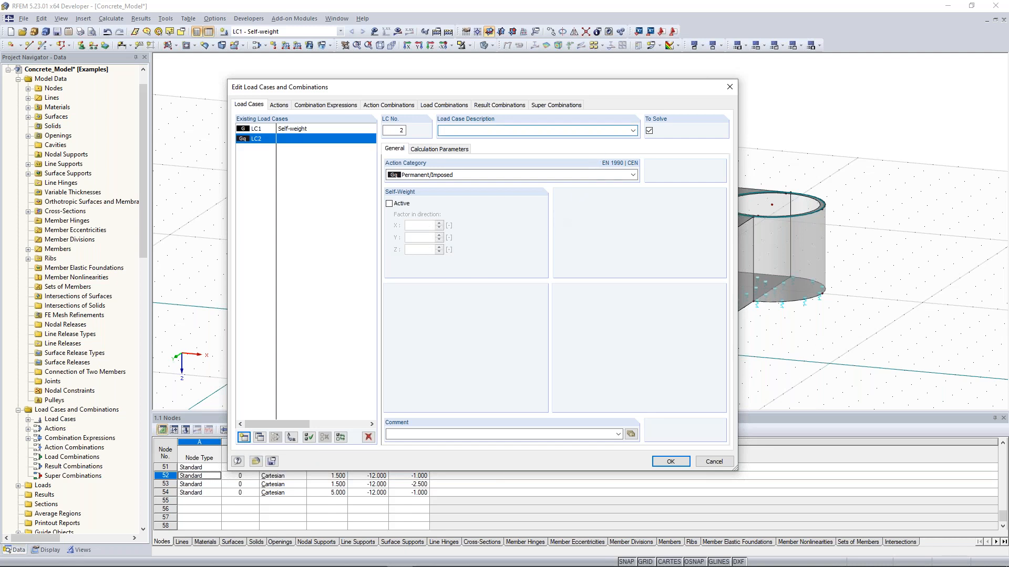
{"action": "left_click", "coordinate": [633, 131]}
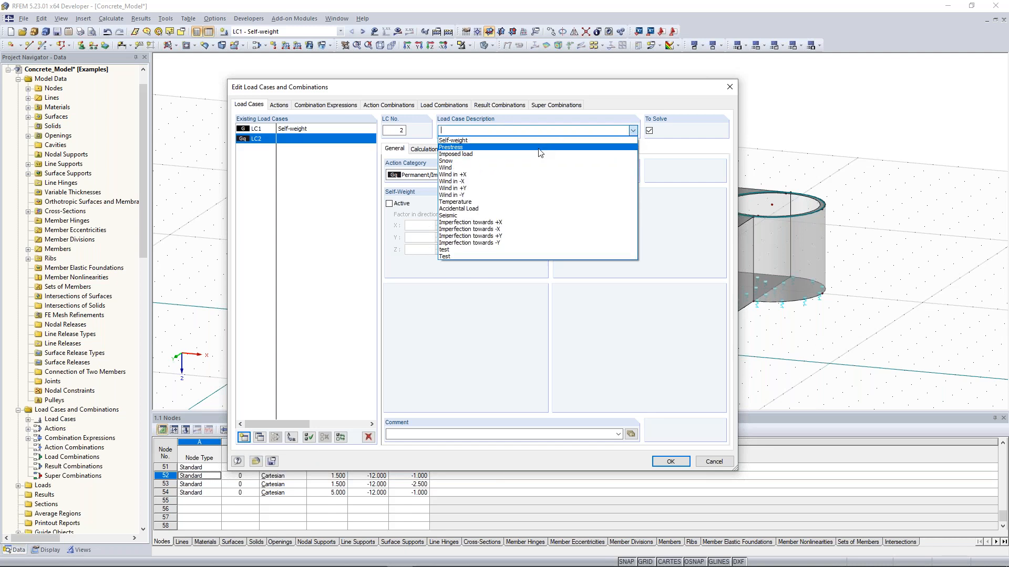
{"action": "left_click", "coordinate": [530, 154]}
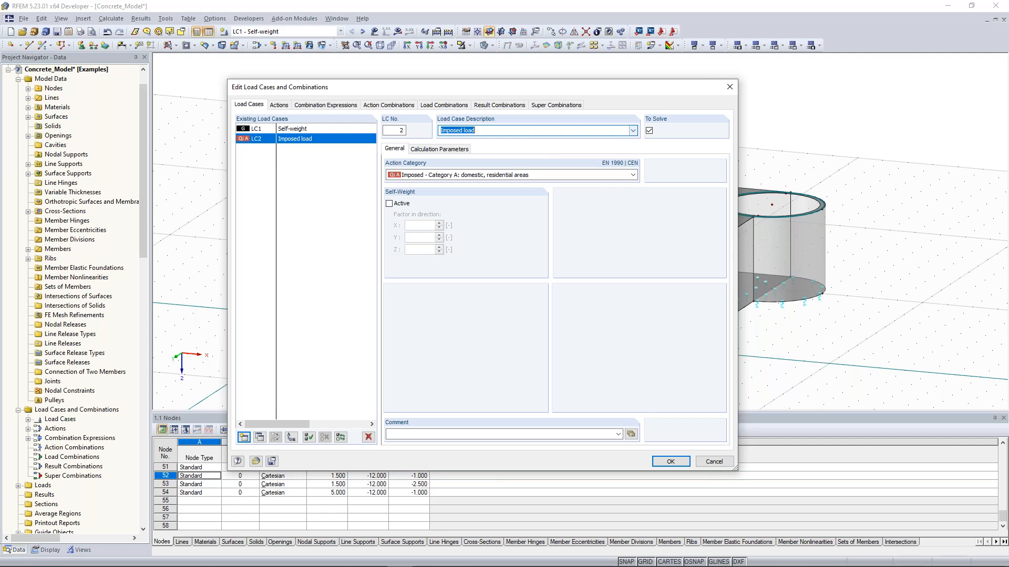
{"action": "left_click", "coordinate": [634, 175]}
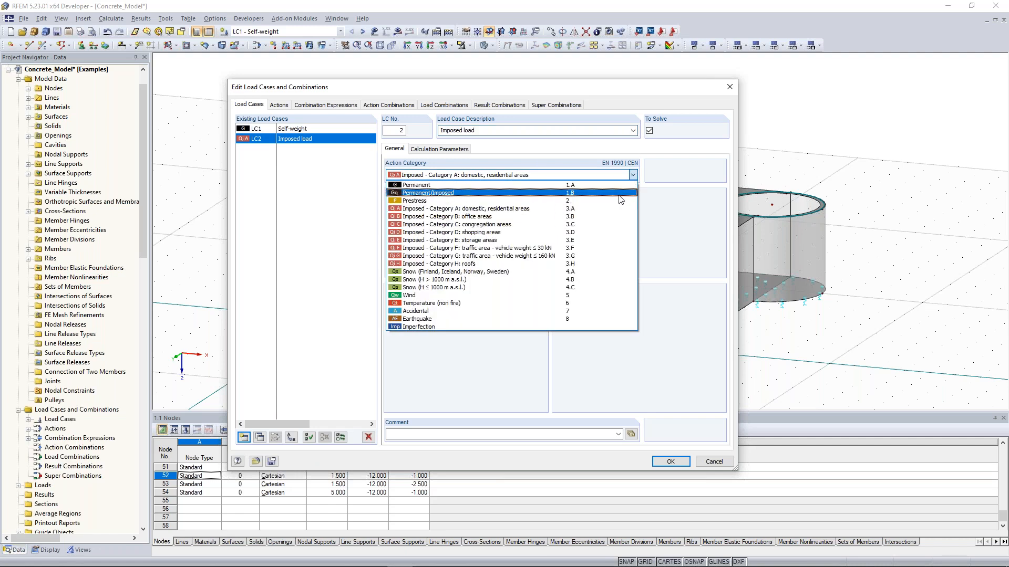
{"action": "left_click", "coordinate": [604, 236]}
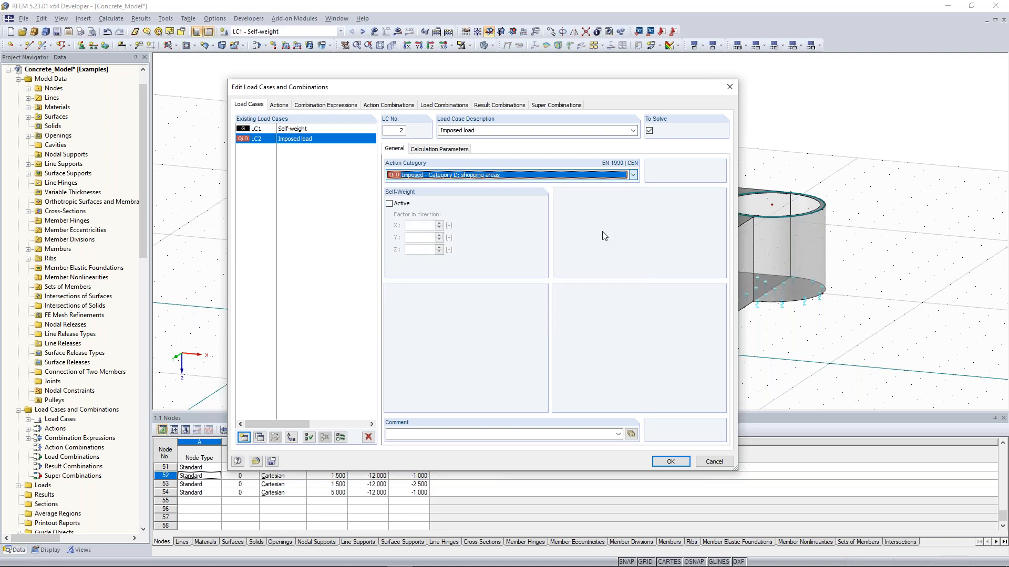
Step: Add the wind load cases LC3 'Wind in +X' and LC4 'Wind in +Y'
{"action": "left_click", "coordinate": [266, 385]}
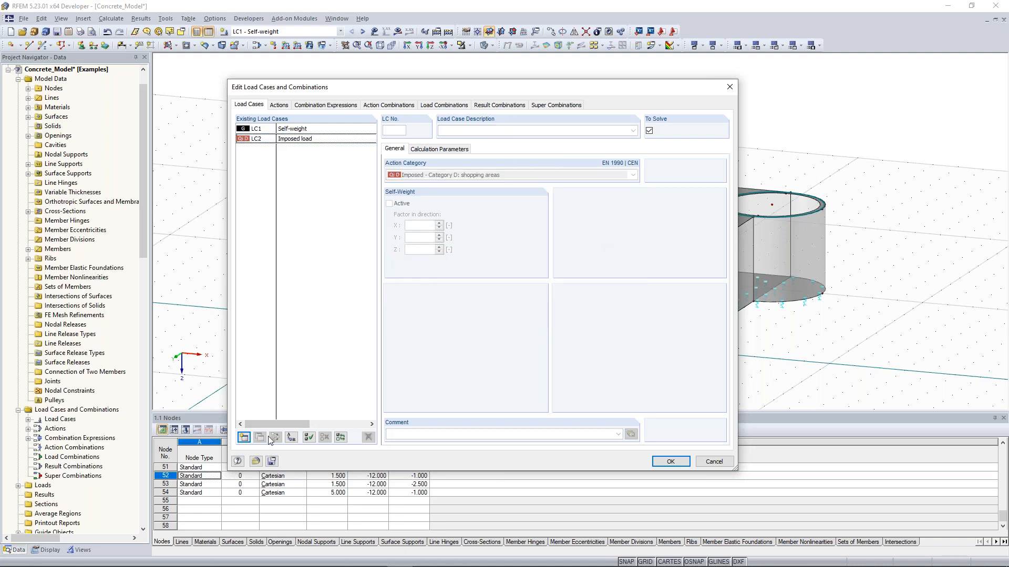
{"action": "left_click", "coordinate": [243, 438]}
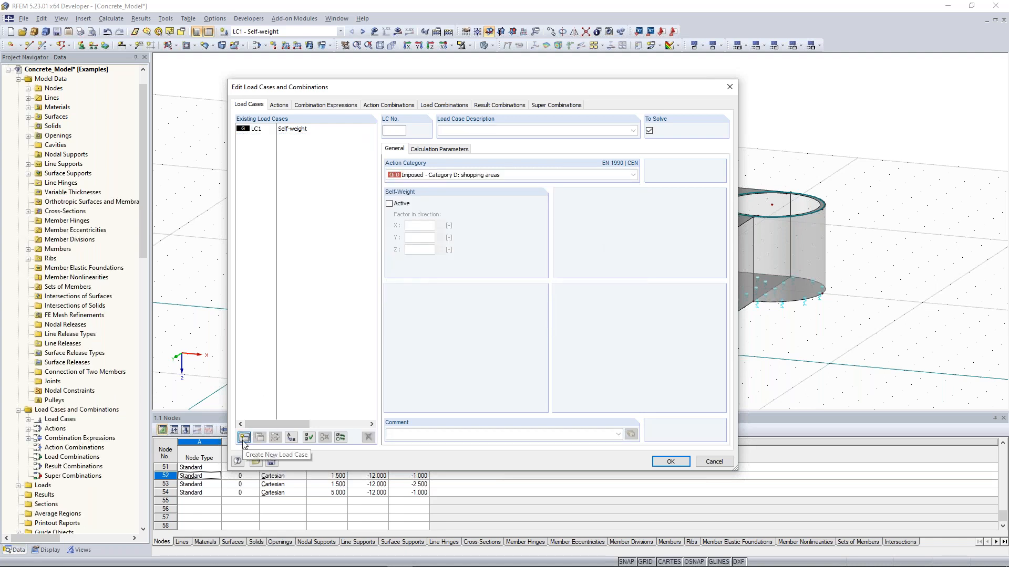
{"action": "left_click", "coordinate": [633, 131]}
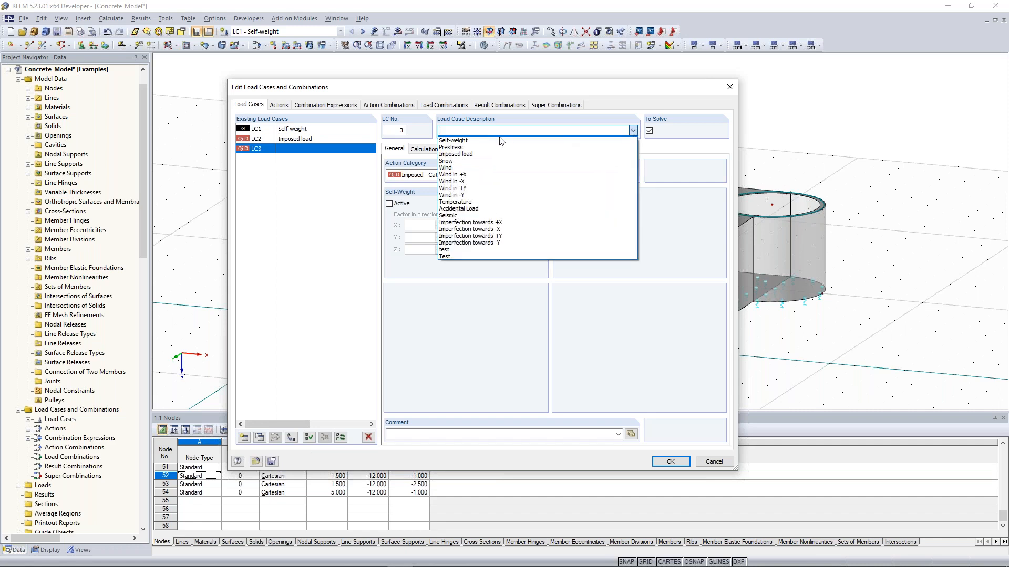
{"action": "left_click", "coordinate": [488, 175]}
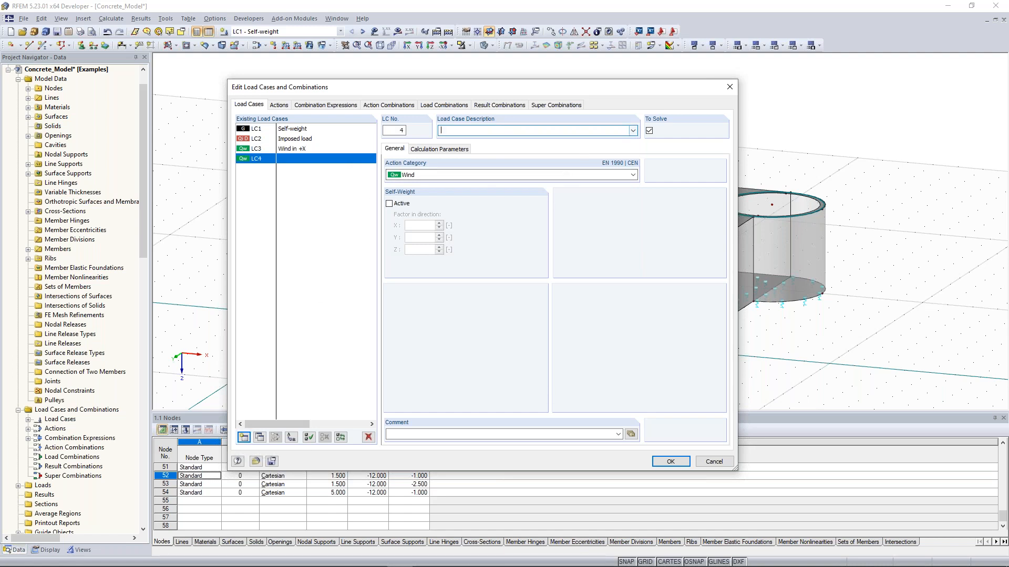
{"action": "left_click", "coordinate": [633, 130]}
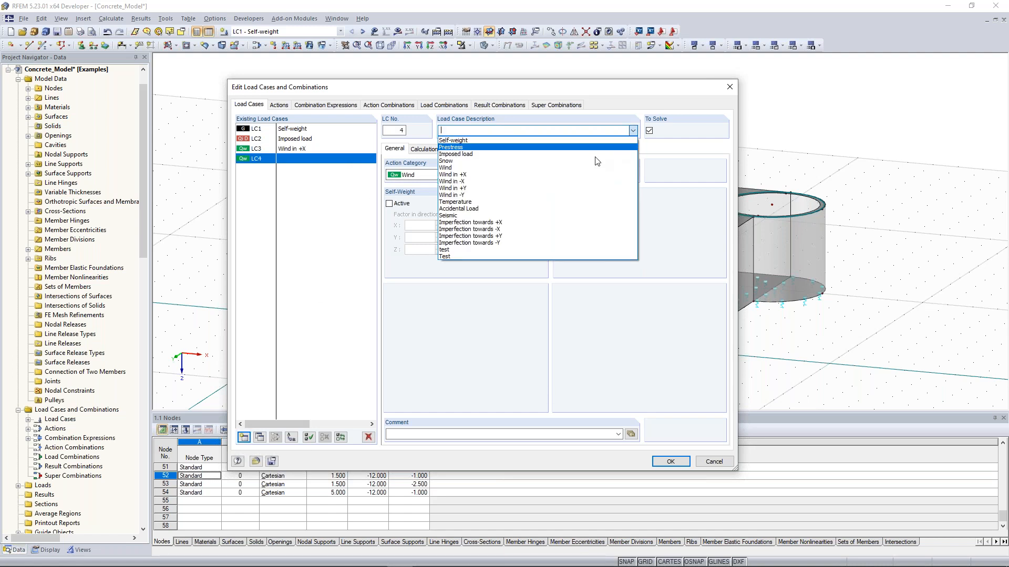
{"action": "left_click", "coordinate": [571, 188]}
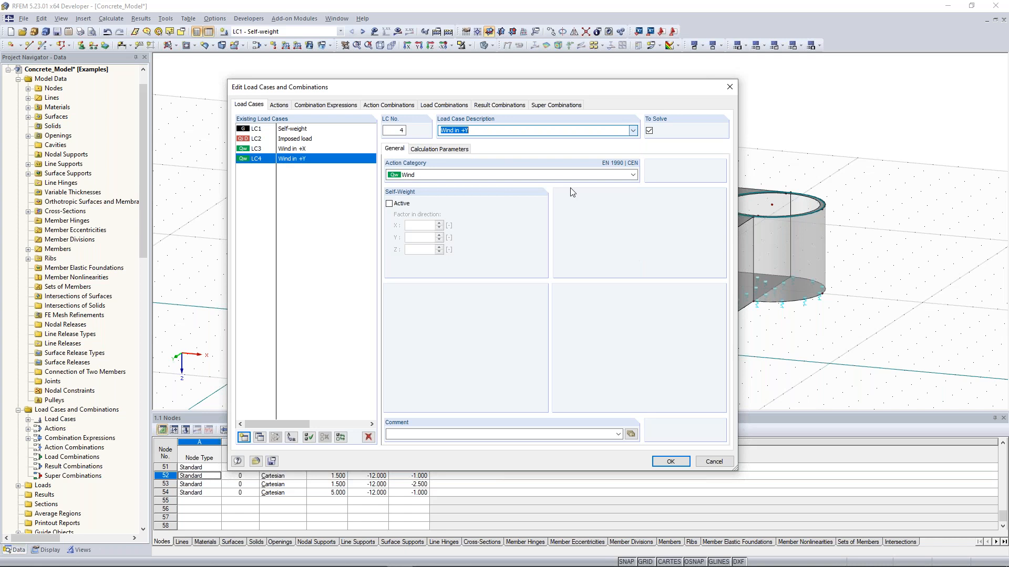
Step: Add the imperfection load cases LC5 'Imperfection towards +X' and LC6 'Imperfection towards +Y'
{"action": "left_click", "coordinate": [244, 437]}
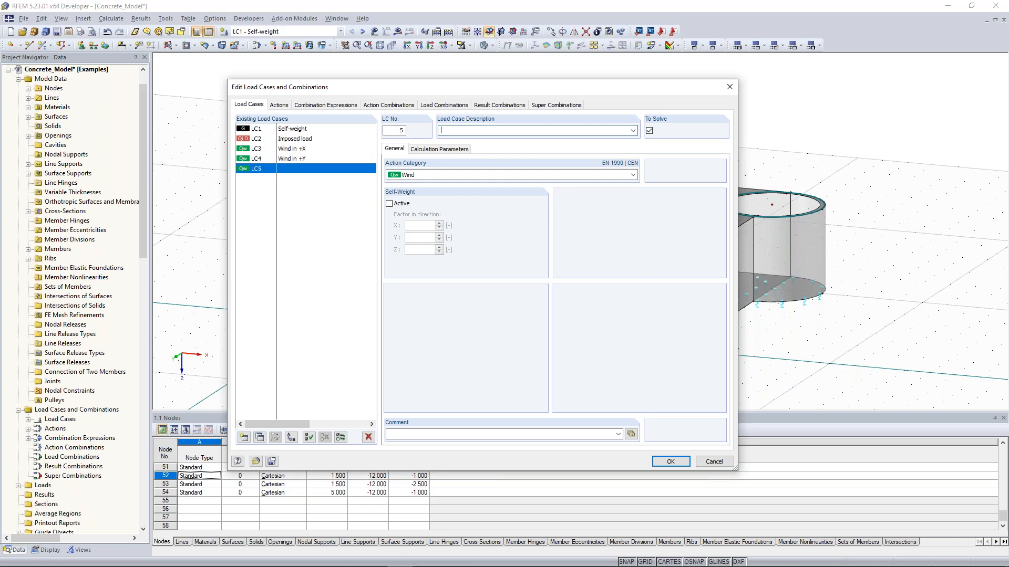
{"action": "left_click", "coordinate": [633, 130]}
{"action": "left_click", "coordinate": [529, 225]}
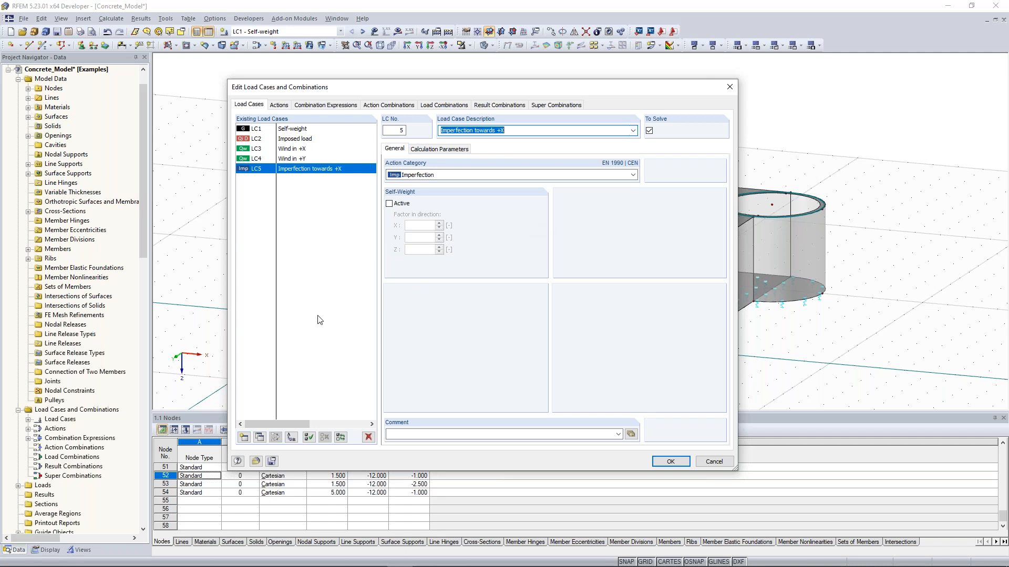
{"action": "left_click", "coordinate": [244, 439]}
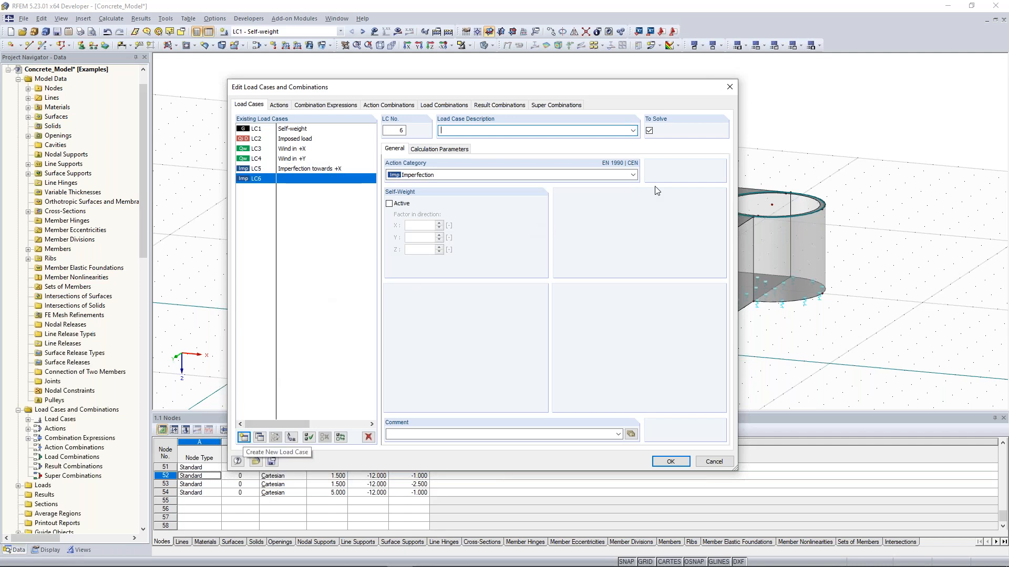
{"action": "left_click", "coordinate": [632, 130]}
{"action": "left_click", "coordinate": [525, 237]}
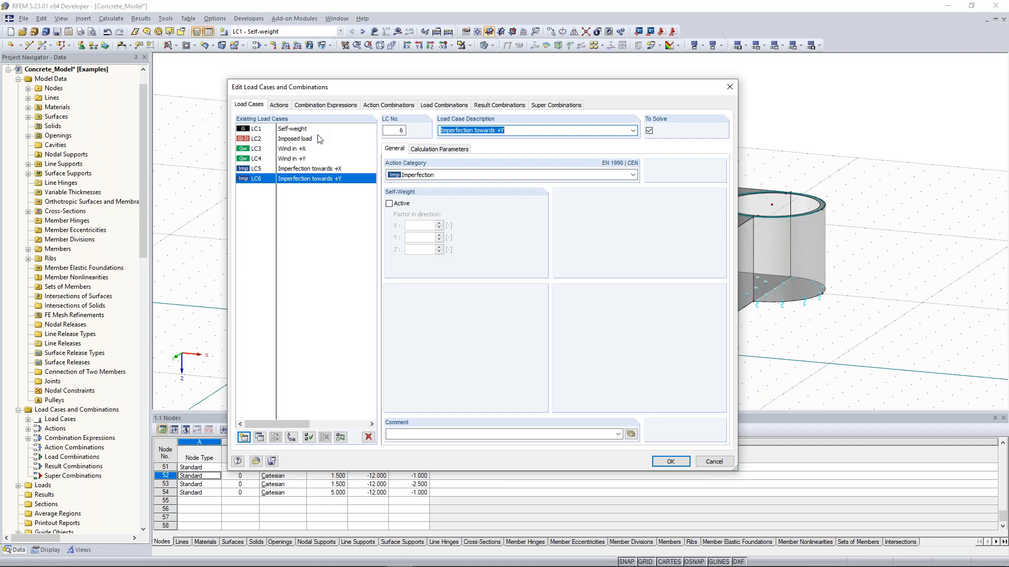
Step: Review the load cases assigned to the Permanent, Imposed and Wind actions
{"action": "left_click", "coordinate": [280, 105]}
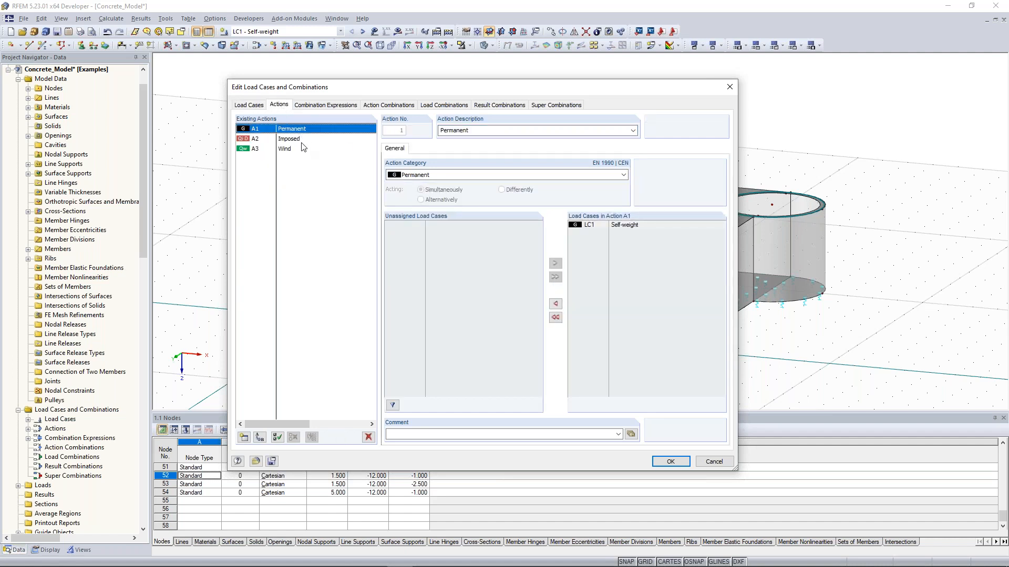
{"action": "left_click", "coordinate": [298, 139]}
{"action": "left_click", "coordinate": [306, 132]}
{"action": "left_click", "coordinate": [294, 151]}
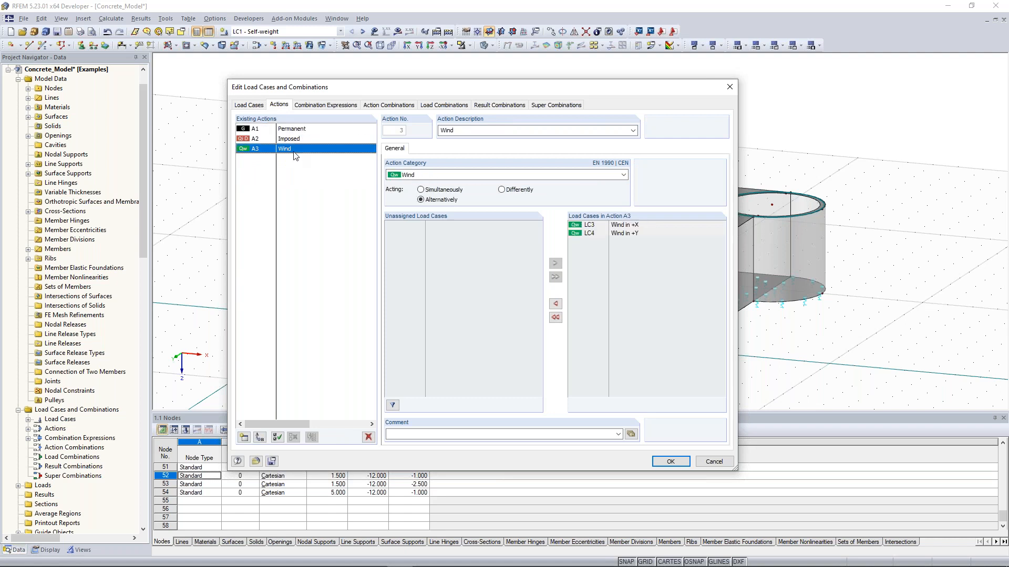
{"action": "left_click", "coordinate": [303, 140]}
Step: Try the Simultaneously and Differently acting options for the Wind action and return it to Alternatively
{"action": "left_click", "coordinate": [294, 150]}
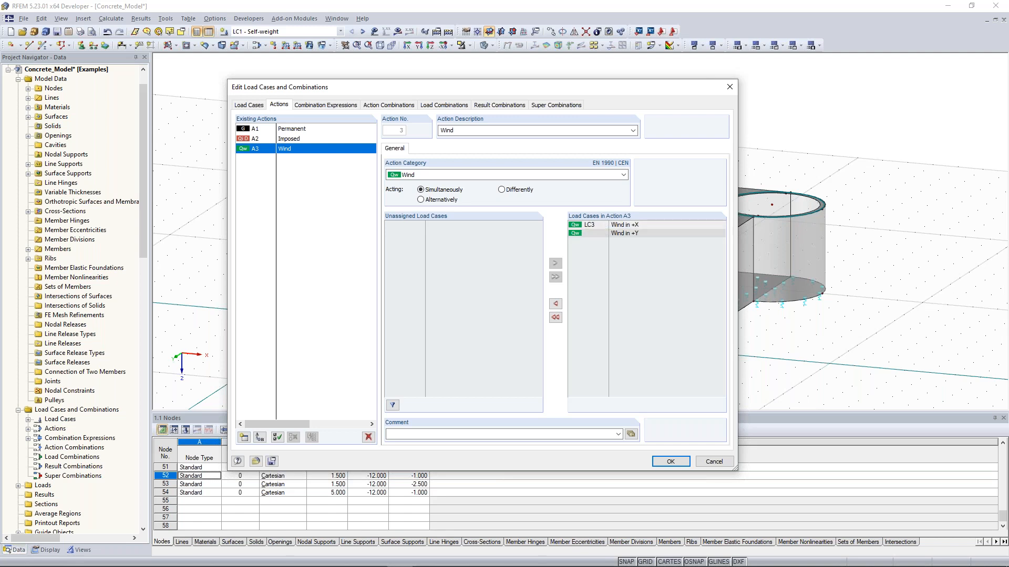
{"action": "left_click", "coordinate": [503, 190]}
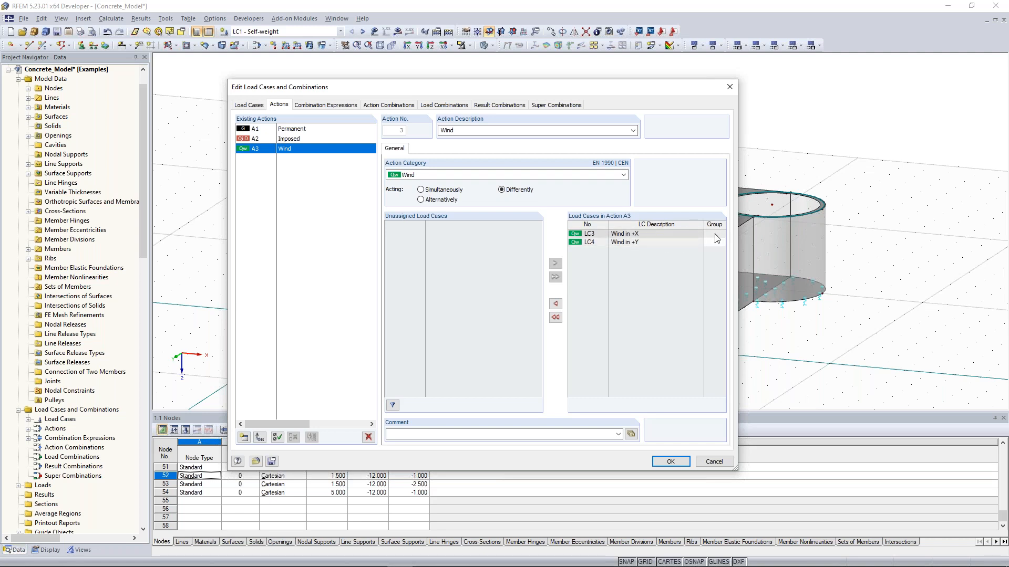
{"action": "left_click", "coordinate": [438, 202]}
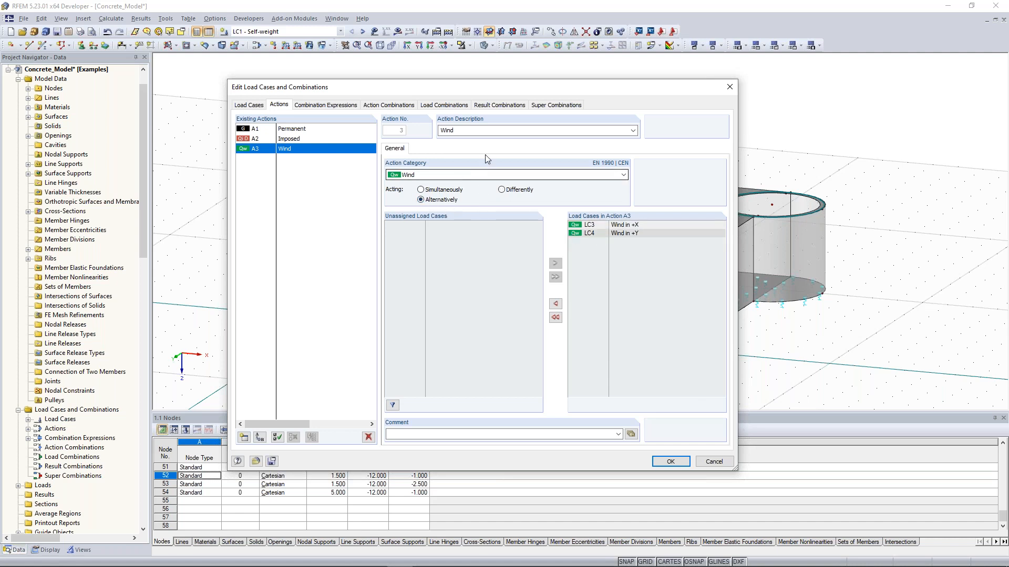
Step: Exclude the three SLS combination expressions CE2 to CE4 from use and select the ULS expression CE1
{"action": "left_click", "coordinate": [332, 106]}
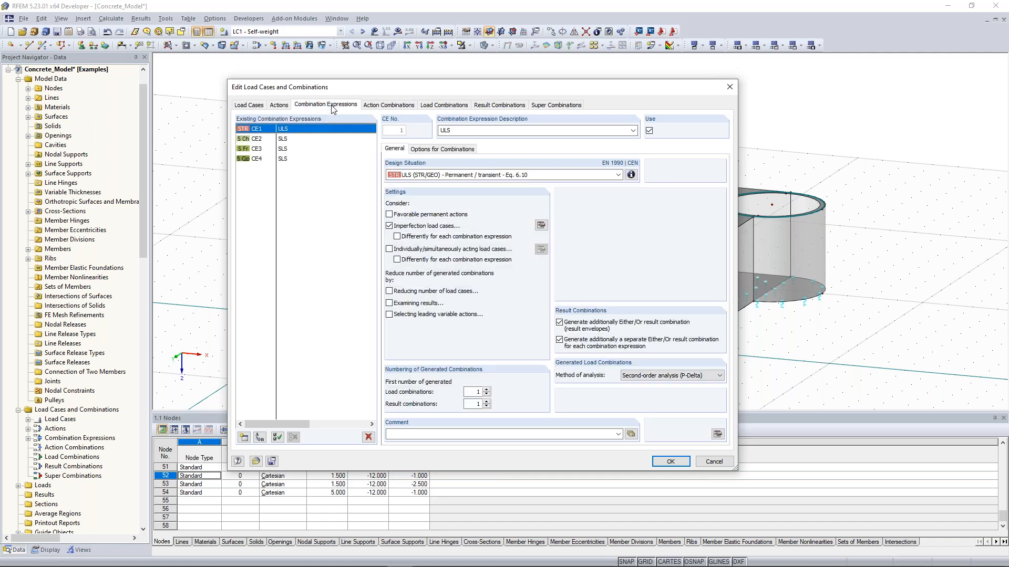
{"action": "left_click", "coordinate": [287, 160]}
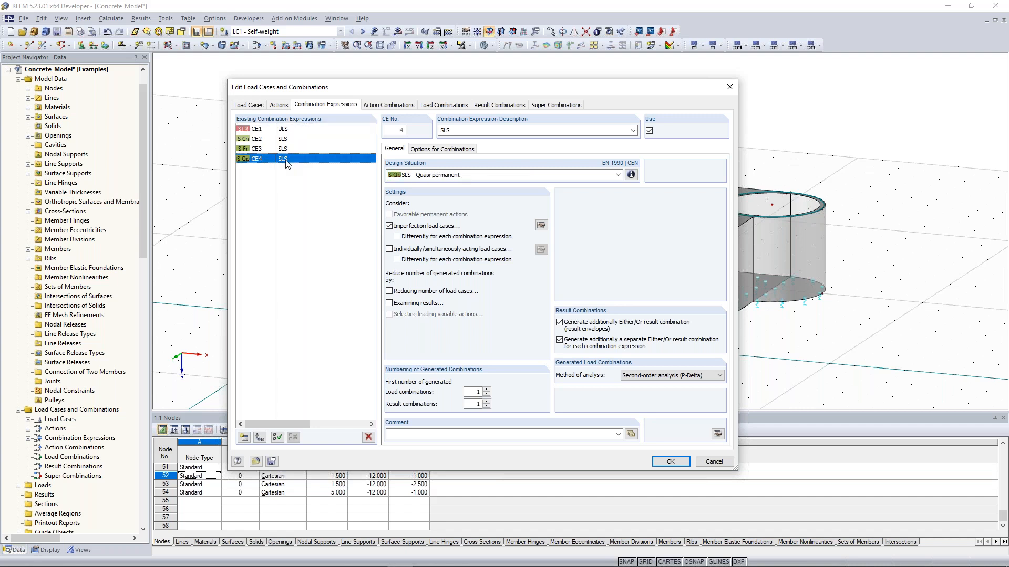
{"action": "left_click", "coordinate": [294, 140], "text": "shift"}
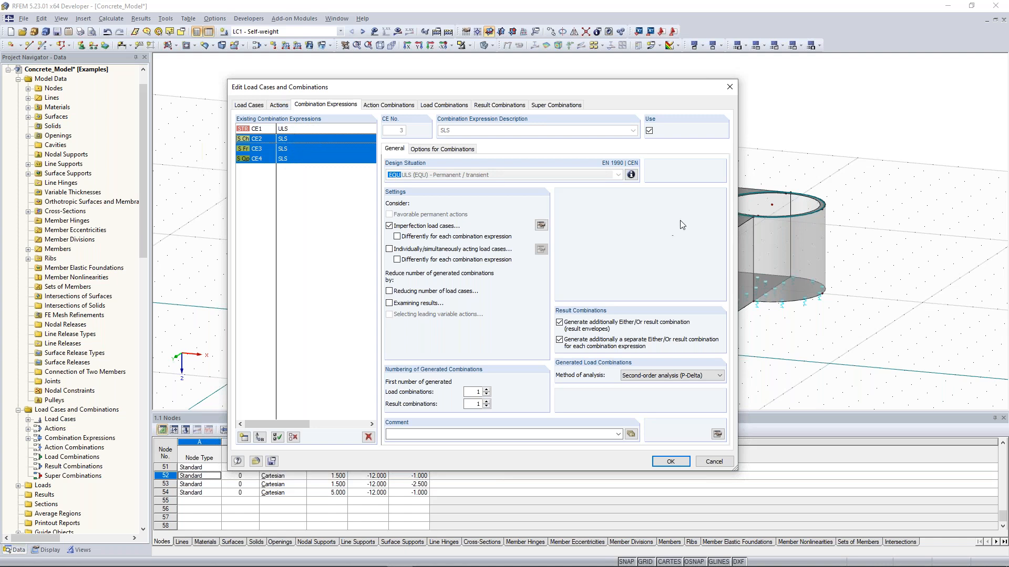
{"action": "left_click", "coordinate": [305, 159]}
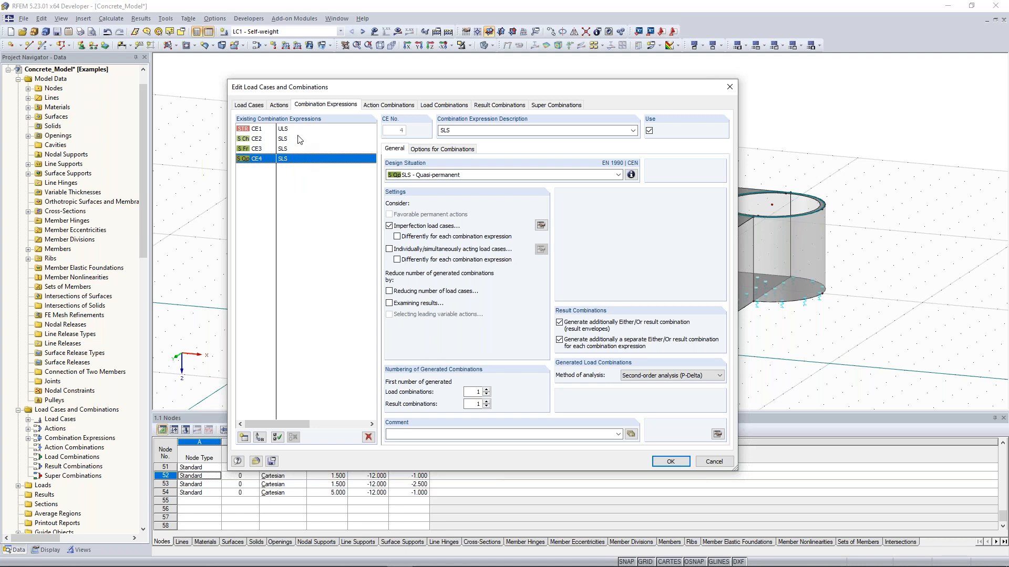
{"action": "left_click", "coordinate": [294, 141], "text": "shift"}
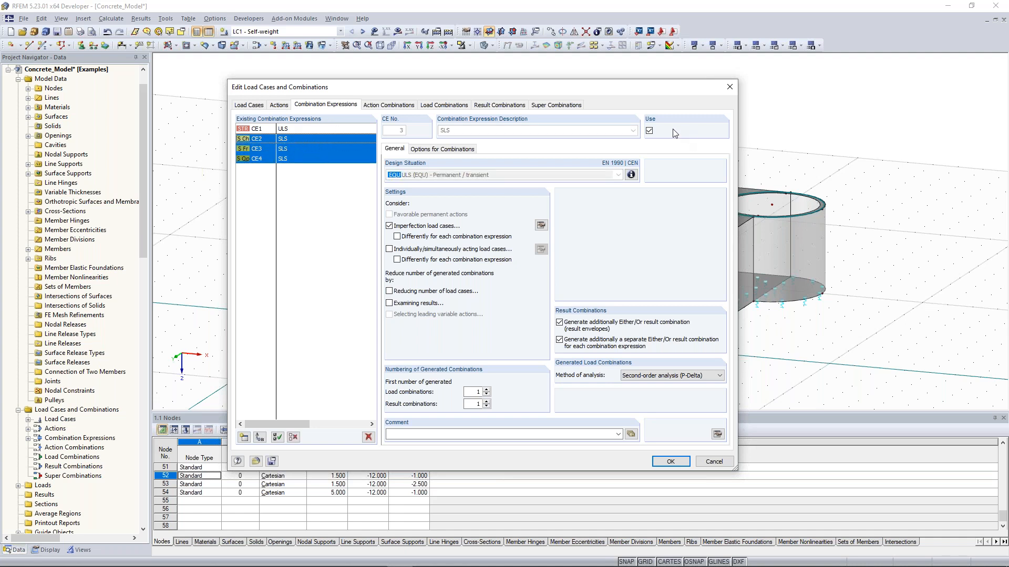
{"action": "left_click", "coordinate": [650, 131]}
{"action": "left_click", "coordinate": [297, 140]}
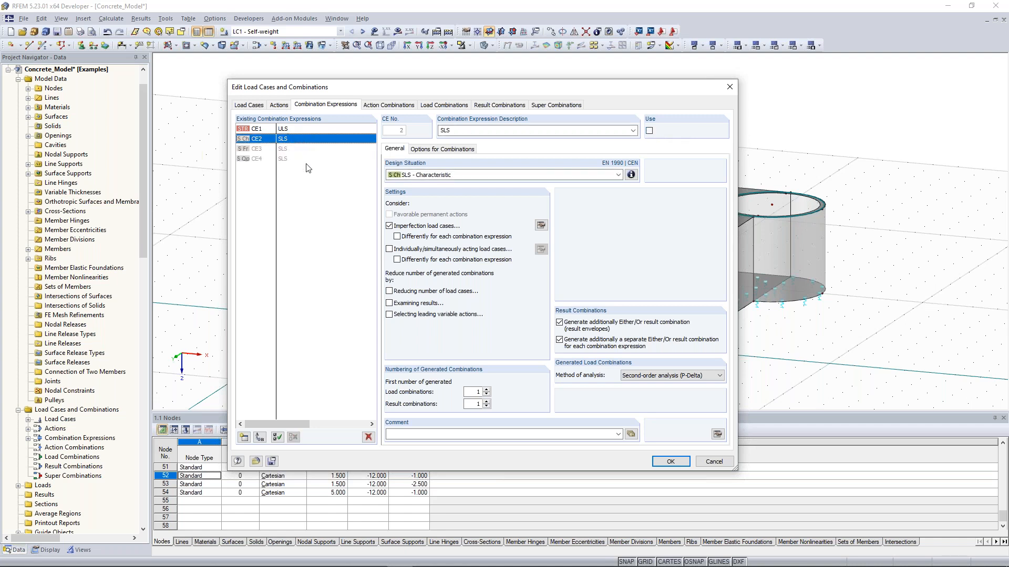
{"action": "left_click", "coordinate": [294, 130]}
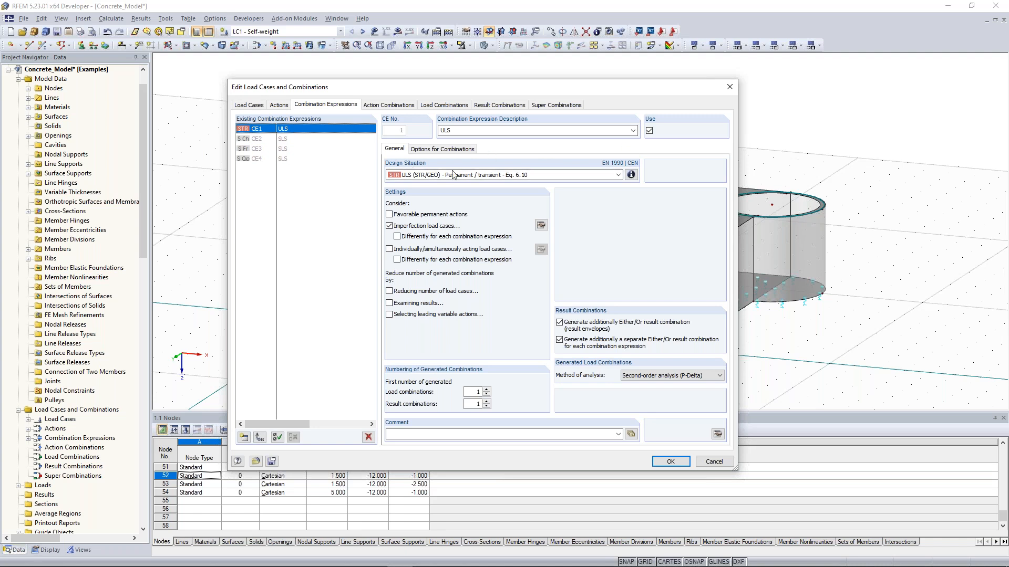
Step: Examine the equation behind the ULS (STR/GEO) Permanent / transient Eq. 6.10 design situation of combination expression CE1
{"action": "left_click", "coordinate": [631, 175]}
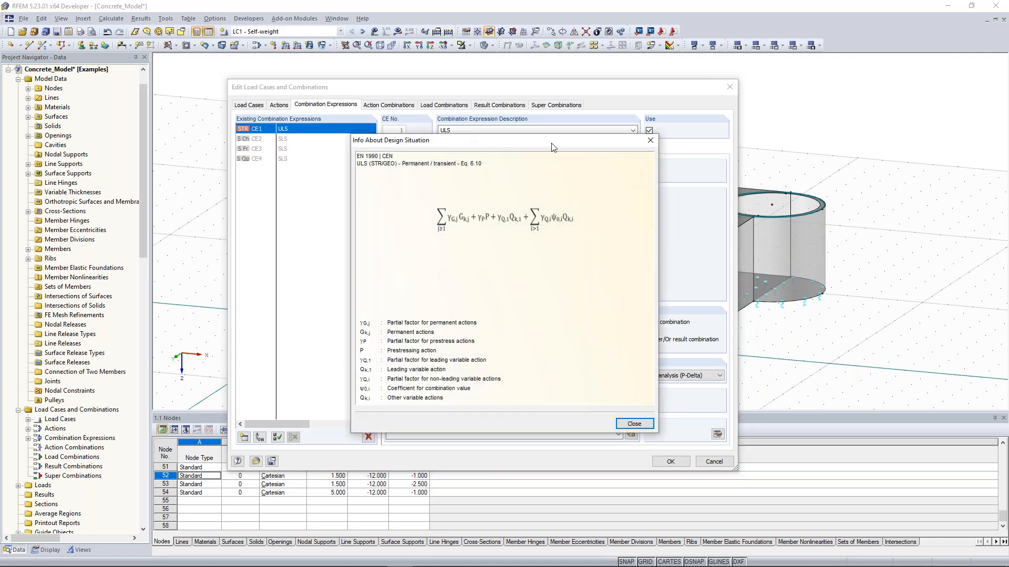
{"action": "left_click_drag", "start_coordinate": [500, 138], "coordinate": [352, 108]}
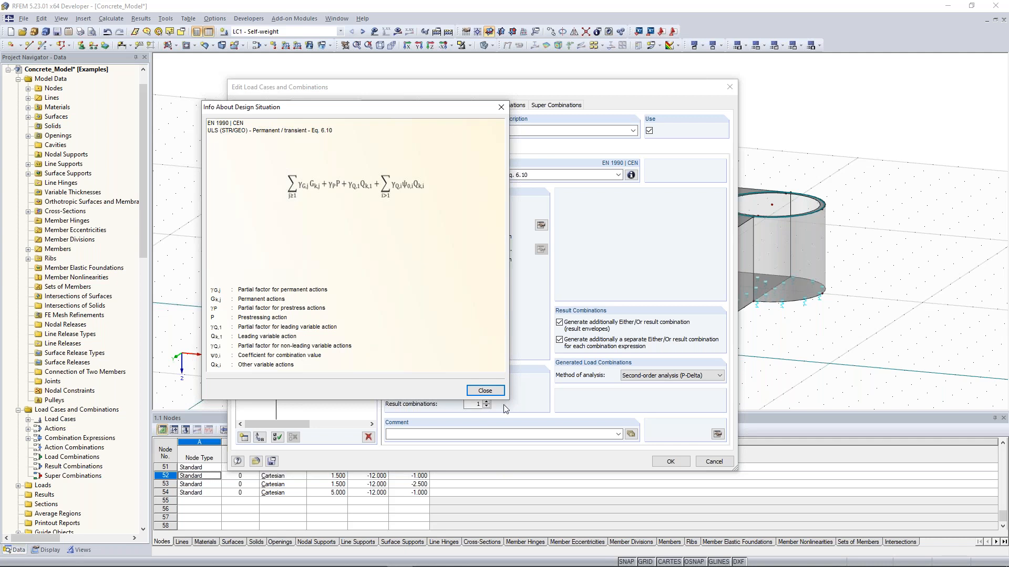
{"action": "left_click", "coordinate": [485, 390]}
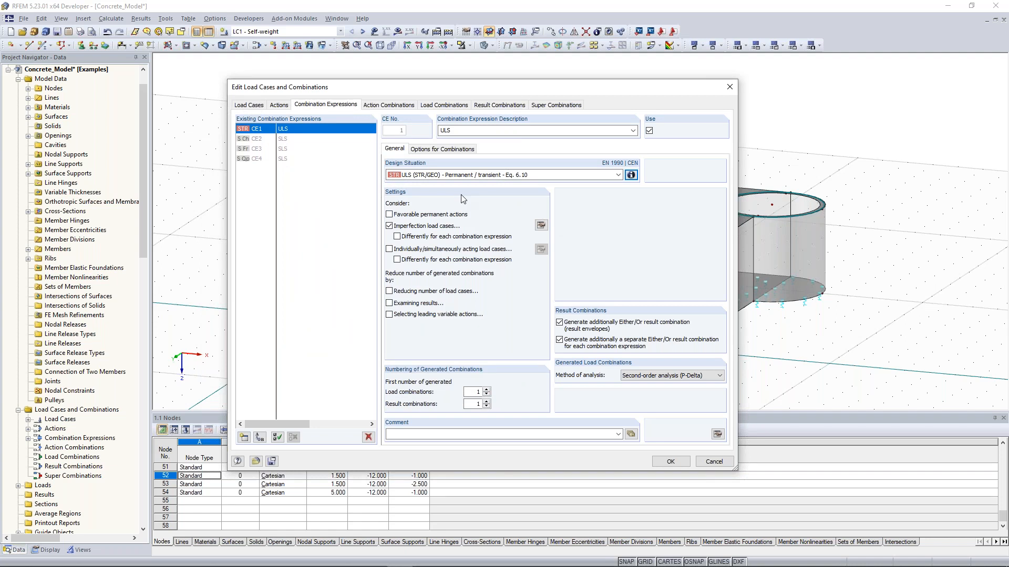
Step: In CE1's imperfection settings, turn off both options that remove combinations without imperfection and make the imperfections subject to specific load cases
{"action": "left_click", "coordinate": [541, 225]}
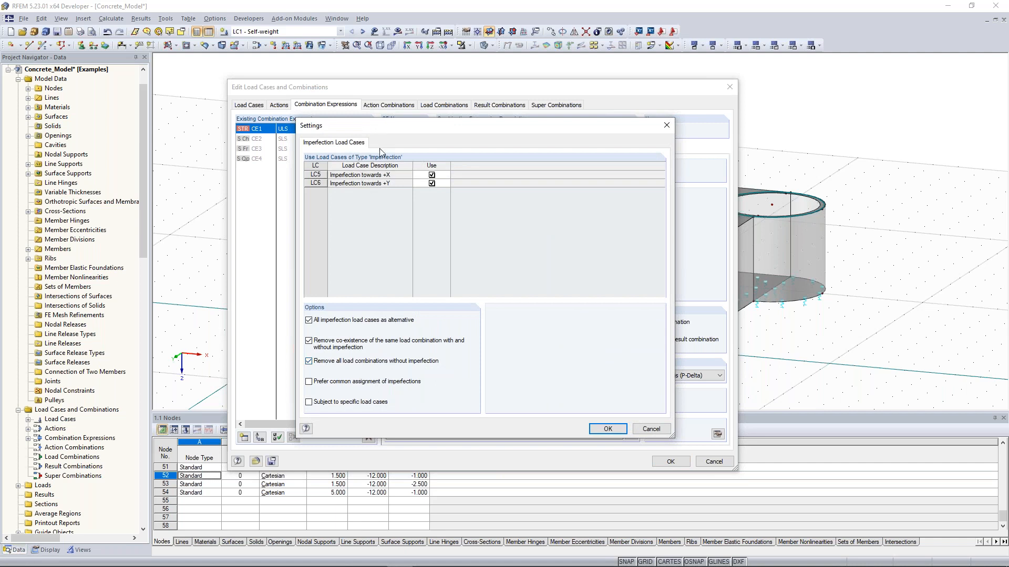
{"action": "left_click_drag", "start_coordinate": [544, 117], "coordinate": [833, 111]}
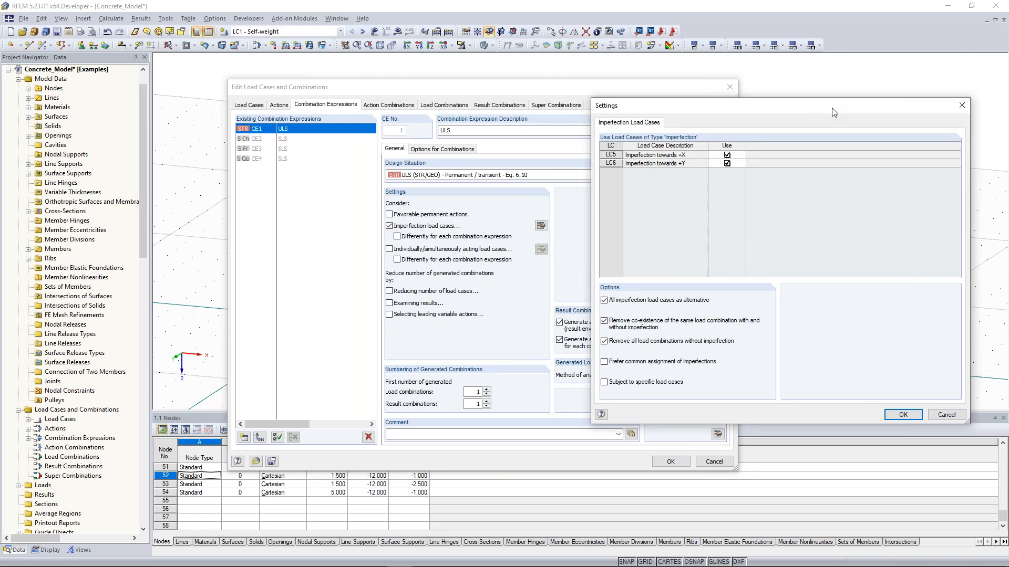
{"action": "left_click", "coordinate": [635, 327]}
{"action": "left_click", "coordinate": [647, 342]}
{"action": "left_click", "coordinate": [604, 383]}
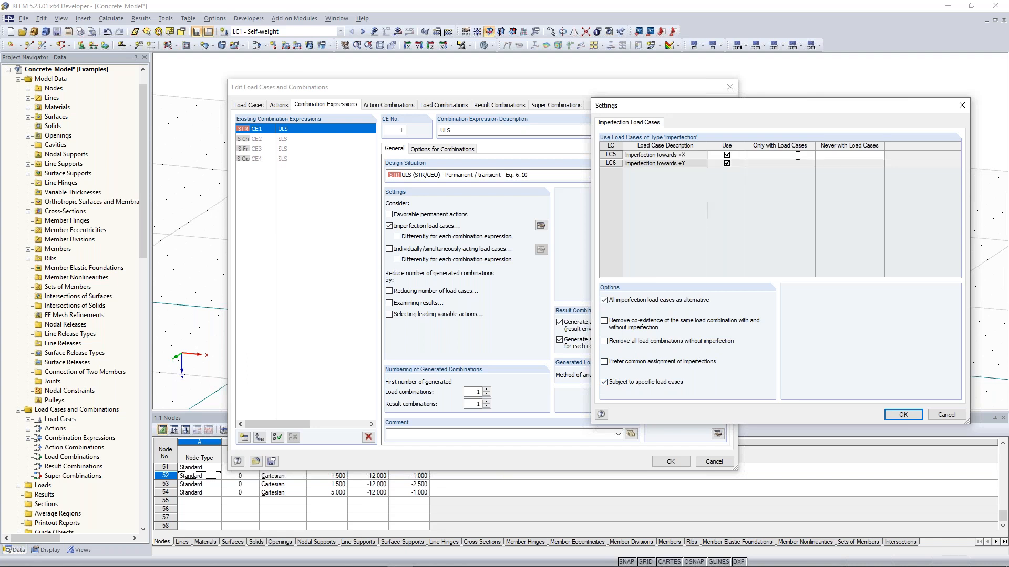
Step: Specify that imperfection load case LC5 never acts together with LC4 'Wind in +Y'
{"action": "left_click", "coordinate": [843, 155]}
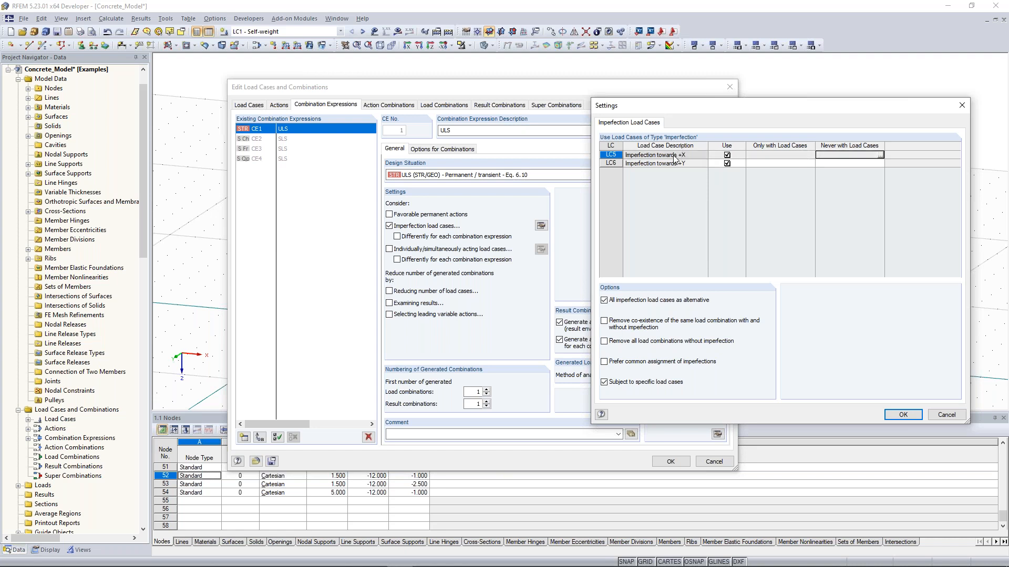
{"action": "left_click", "coordinate": [880, 156]}
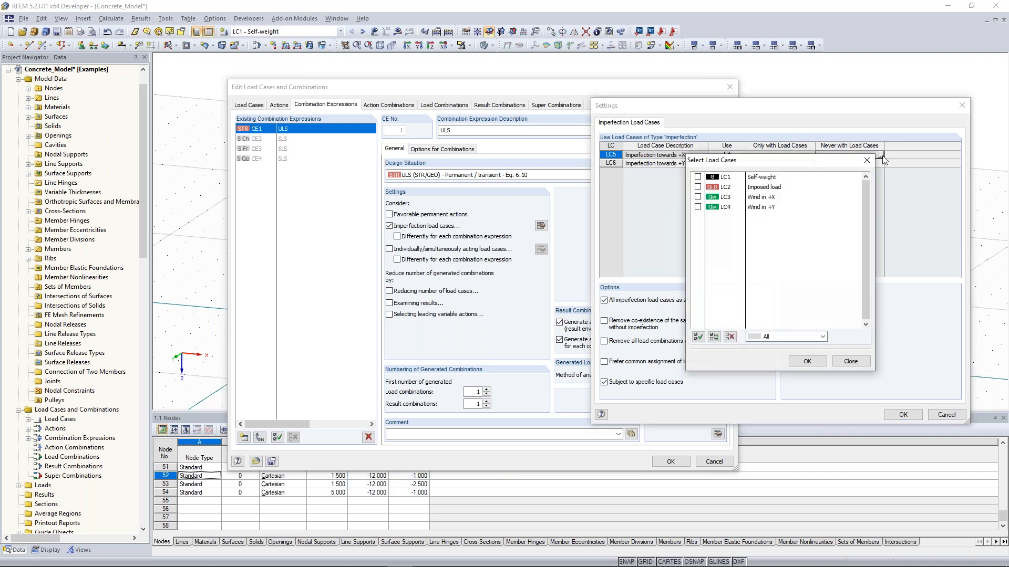
{"action": "left_click_drag", "start_coordinate": [692, 153], "coordinate": [357, 149]}
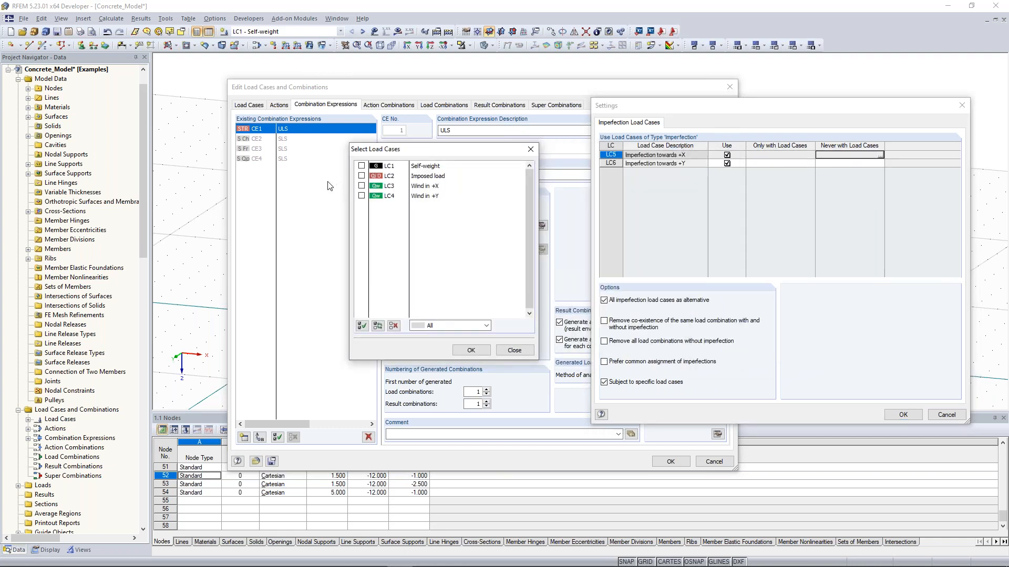
{"action": "left_click", "coordinate": [361, 196]}
{"action": "left_click", "coordinate": [471, 350]}
Step: Specify that imperfection load case LC6 never acts with LC3 'Wind in +X' and accept the imperfection settings
{"action": "left_click", "coordinate": [870, 163]}
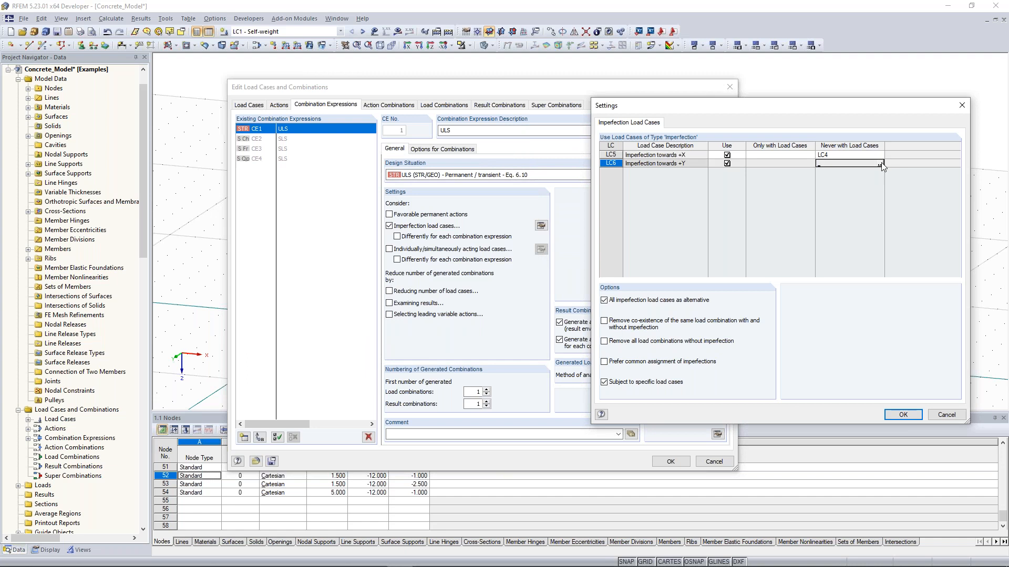
{"action": "left_click", "coordinate": [879, 165]}
{"action": "left_click", "coordinate": [697, 197]}
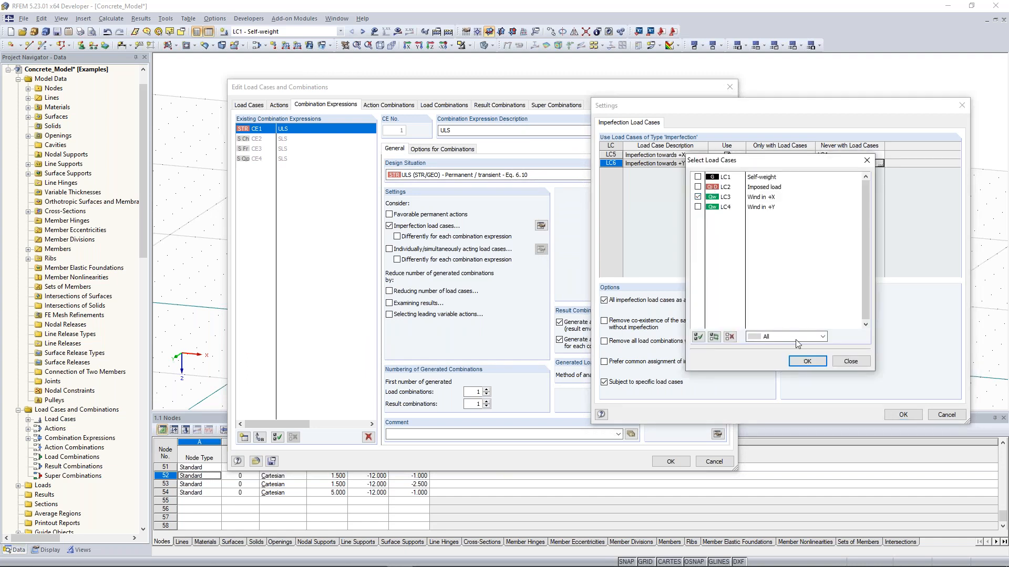
{"action": "left_click", "coordinate": [807, 361]}
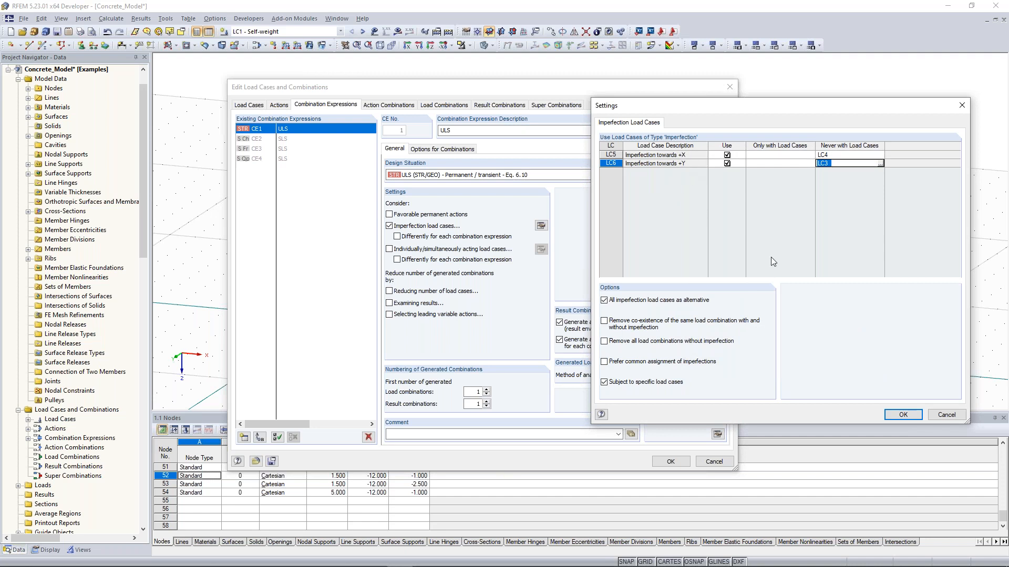
{"action": "left_click", "coordinate": [915, 418]}
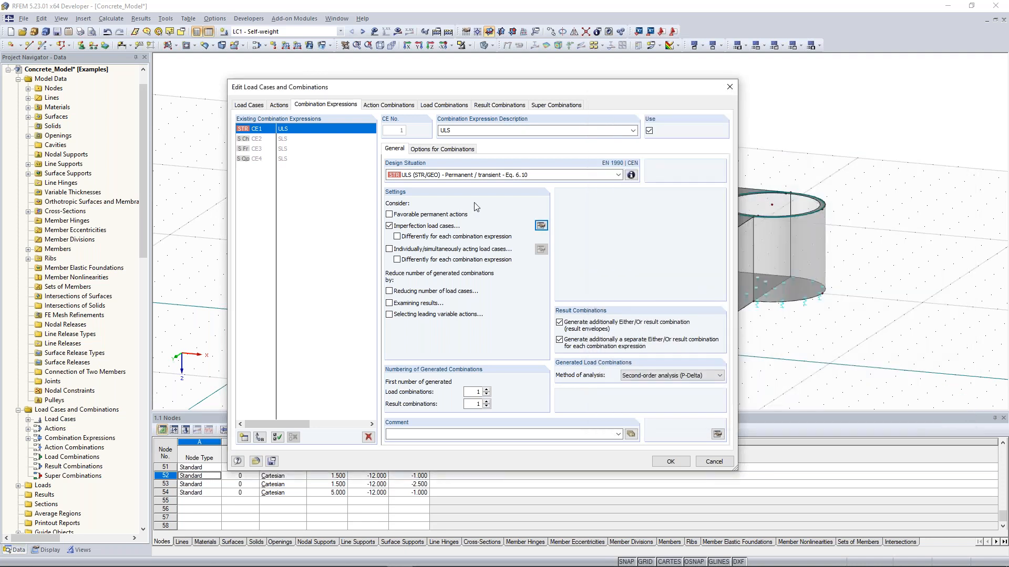
Step: Review the generated action combinations and inspect the factors and leading action of AC3
{"action": "left_click", "coordinate": [386, 105]}
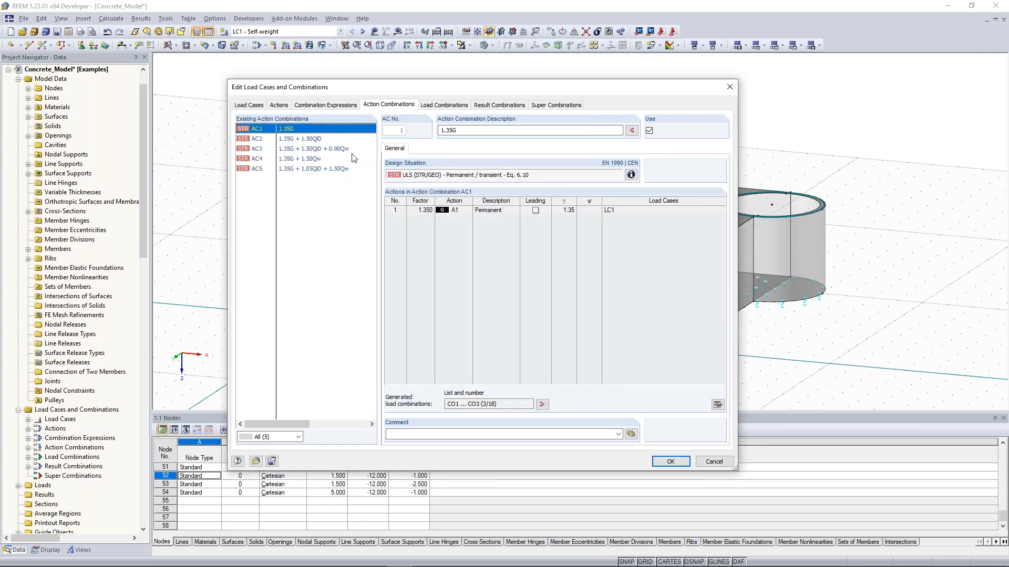
{"action": "left_click", "coordinate": [311, 149]}
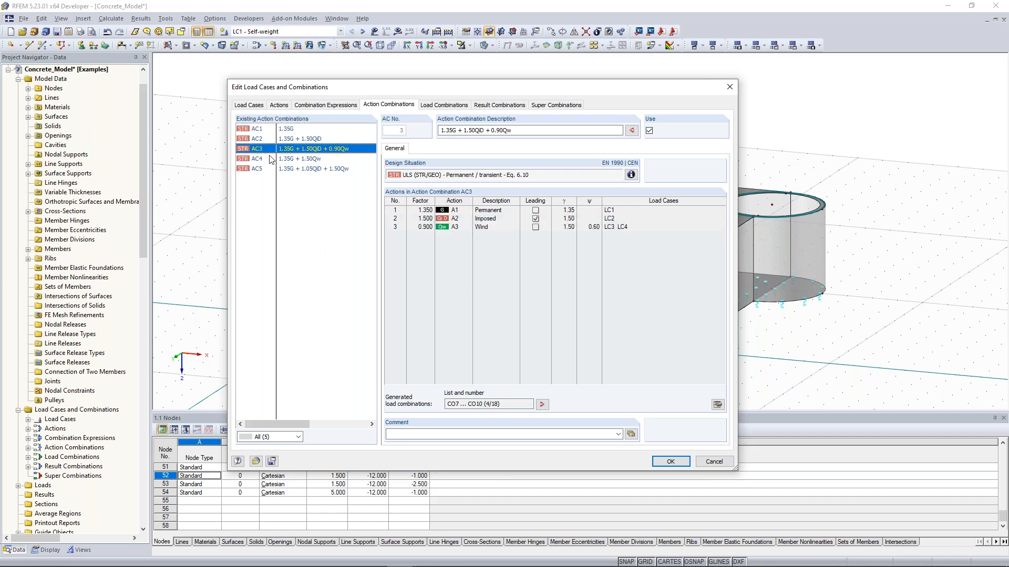
{"action": "left_click", "coordinate": [424, 220]}
{"action": "left_click", "coordinate": [425, 228]}
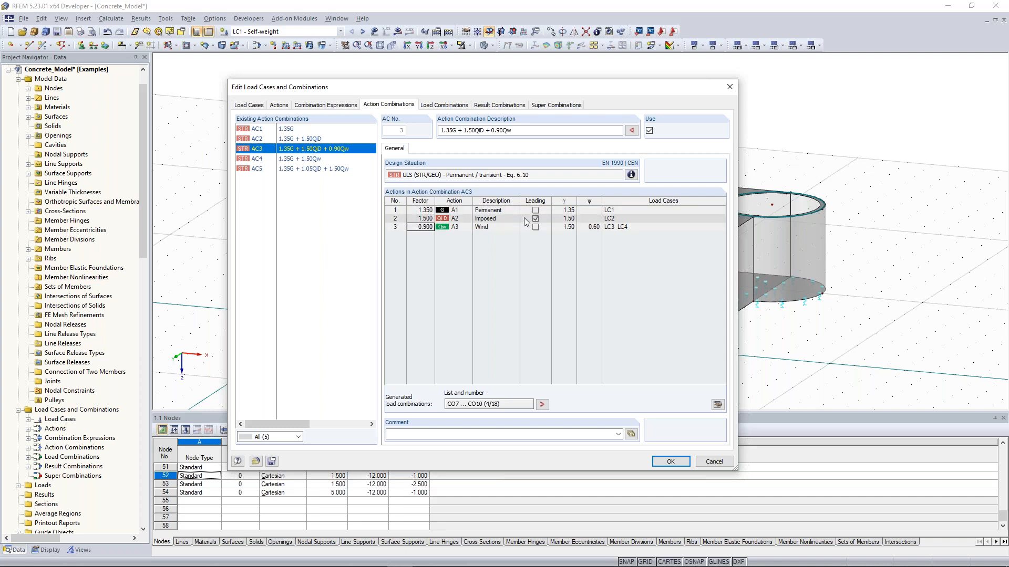
{"action": "left_click", "coordinate": [509, 219]}
{"action": "left_click", "coordinate": [462, 227]}
Step: Compare AC3's action factors with the equation of its design situation
{"action": "left_click", "coordinate": [630, 175]}
{"action": "left_click_drag", "start_coordinate": [566, 140], "coordinate": [296, 145]}
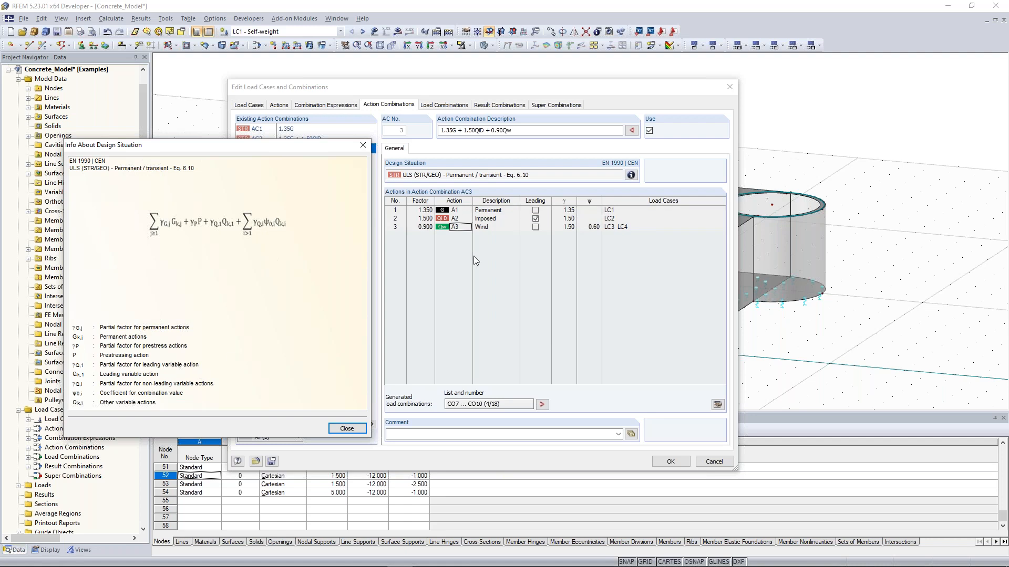
{"action": "left_click", "coordinate": [346, 429]}
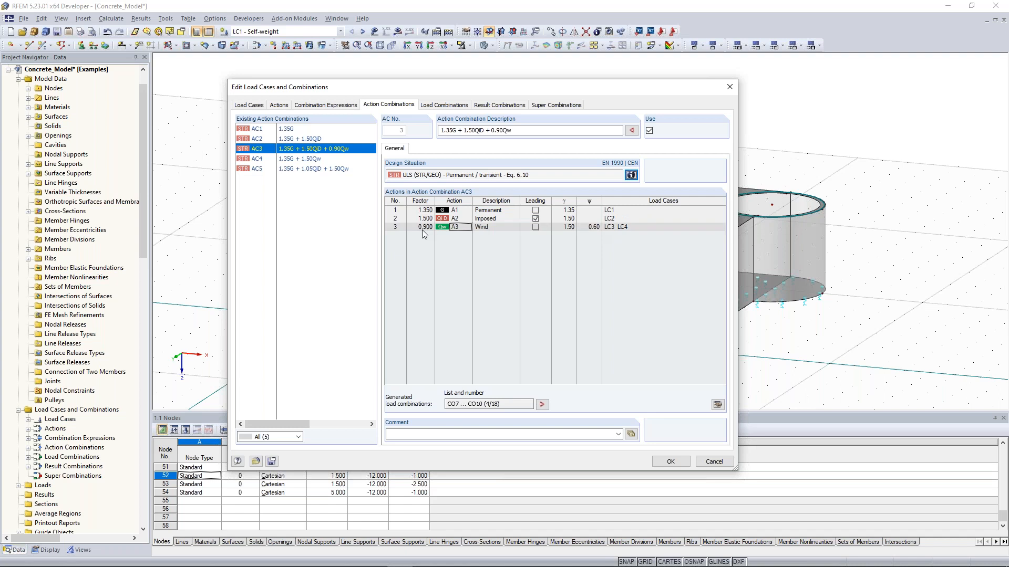
Step: Review the generated load combinations and inspect each load case contained in CO10
{"action": "left_click", "coordinate": [441, 108]}
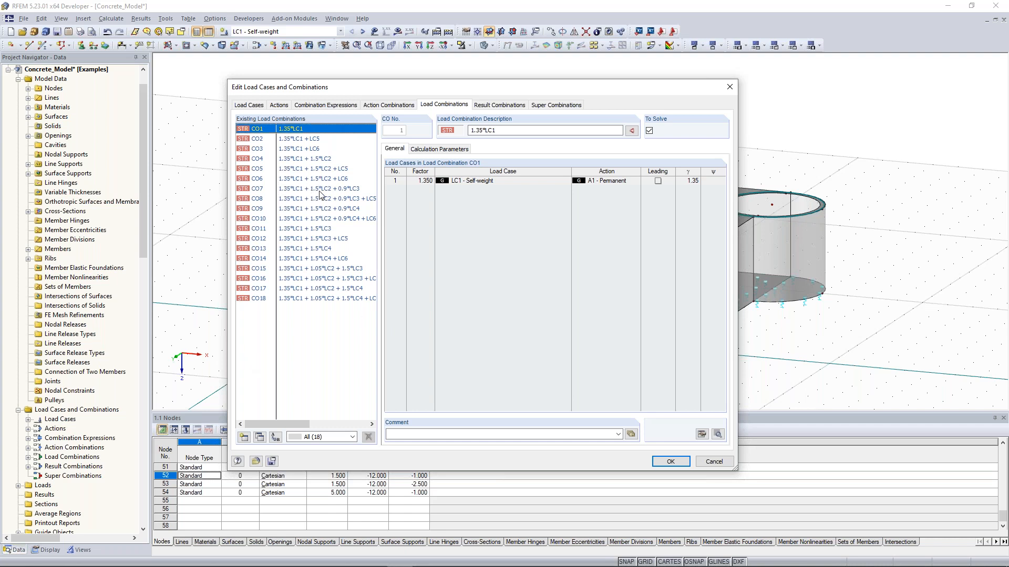
{"action": "left_click", "coordinate": [301, 221]}
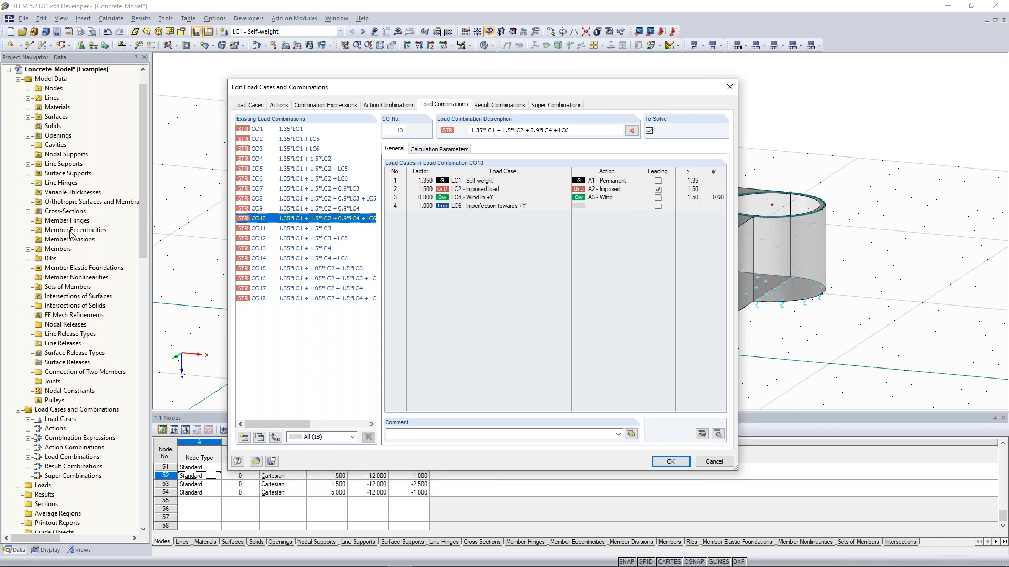
{"action": "left_click", "coordinate": [480, 181]}
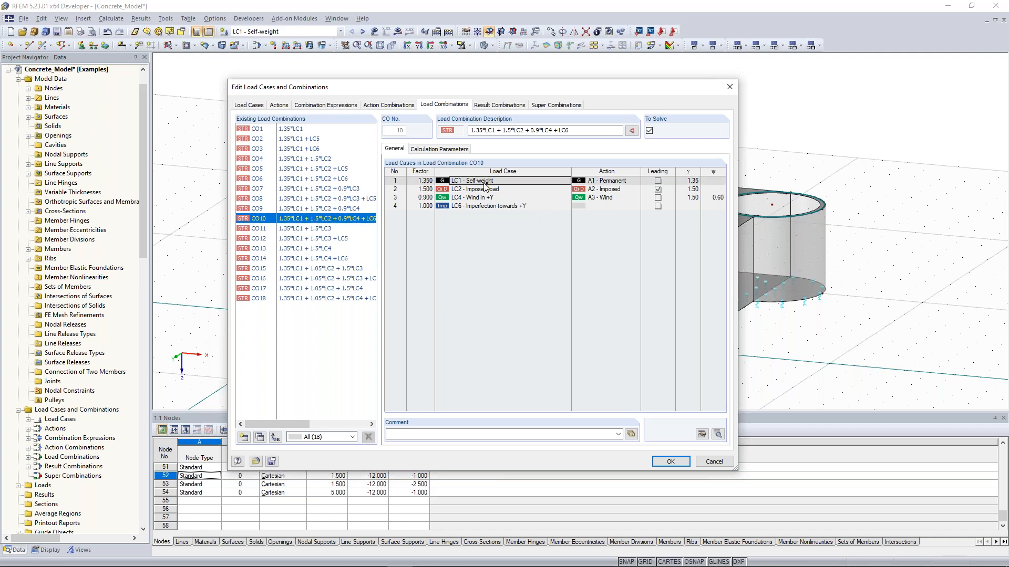
{"action": "left_click", "coordinate": [481, 190]}
{"action": "left_click", "coordinate": [480, 198]}
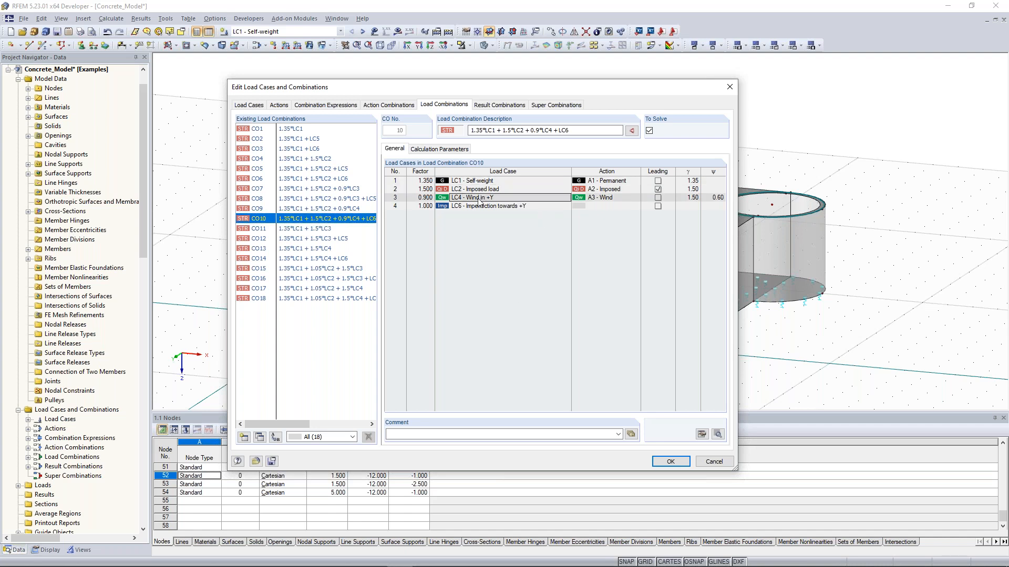
{"action": "left_click", "coordinate": [479, 206]}
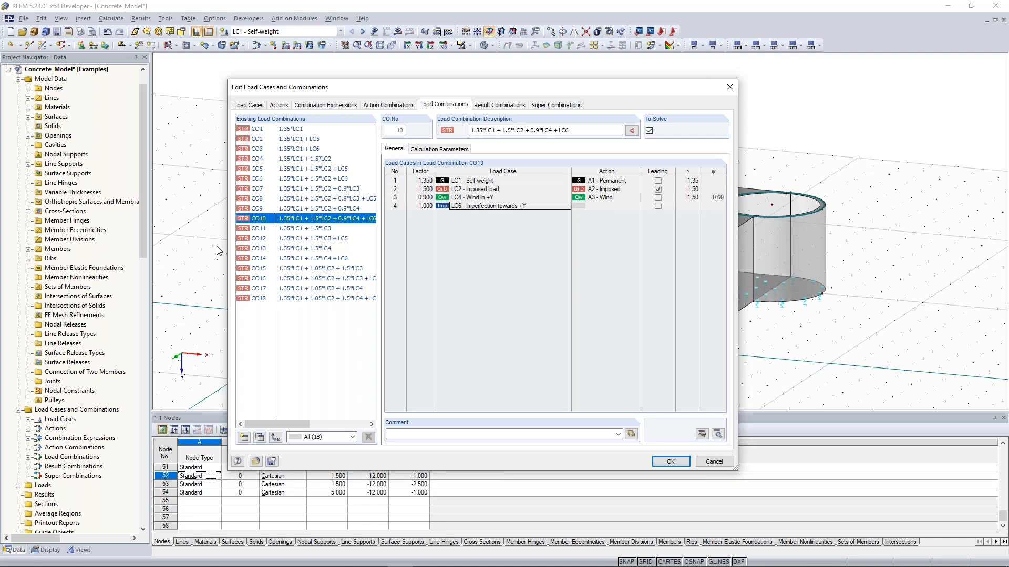
{"action": "key", "text": "alt+Tab"}
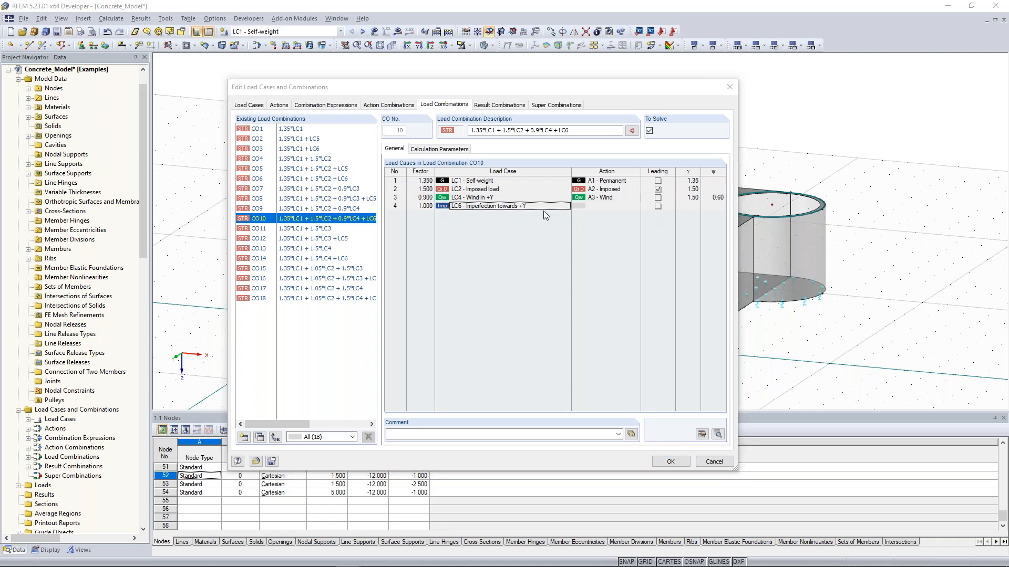
Step: Check the load combinations contained in result combination RC1 and accept the load case and combination definitions
{"action": "left_click", "coordinate": [513, 111]}
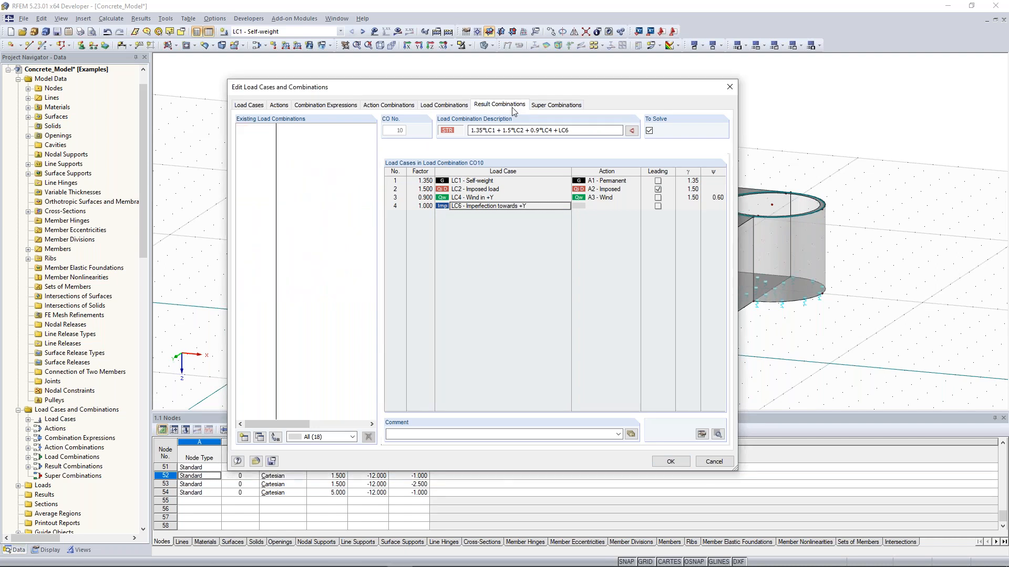
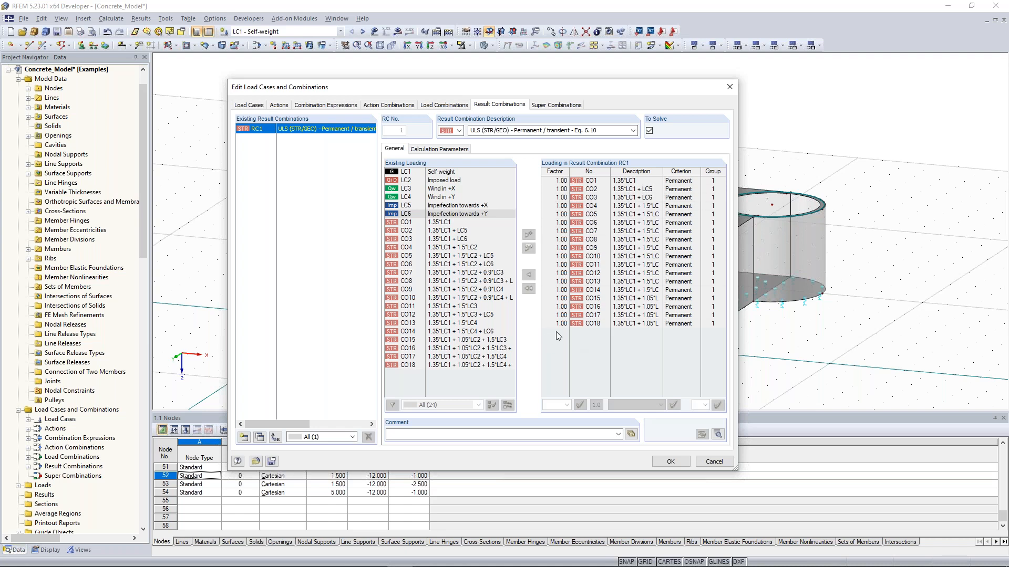
{"action": "left_click", "coordinate": [445, 104]}
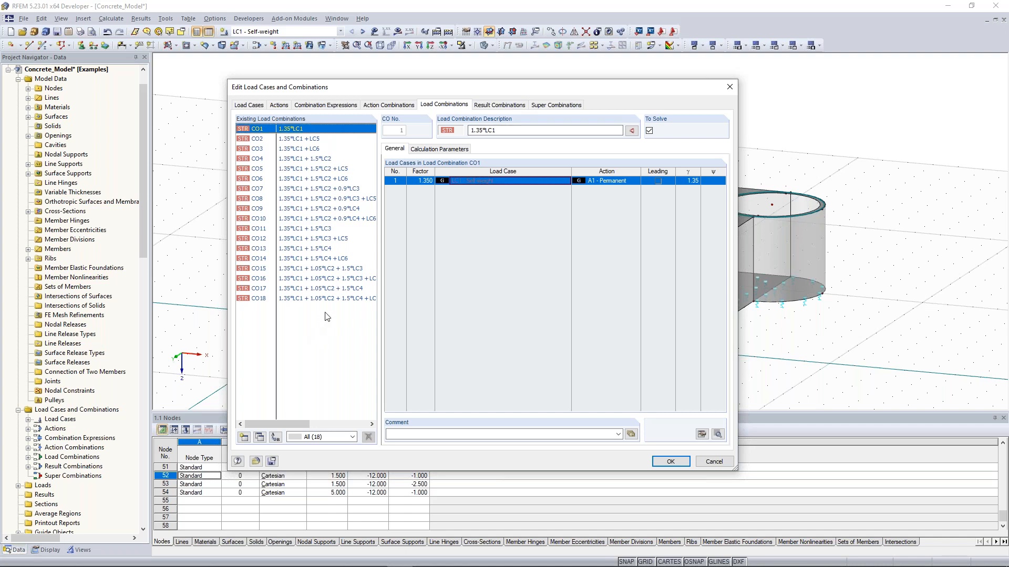
{"action": "left_click", "coordinate": [499, 104]}
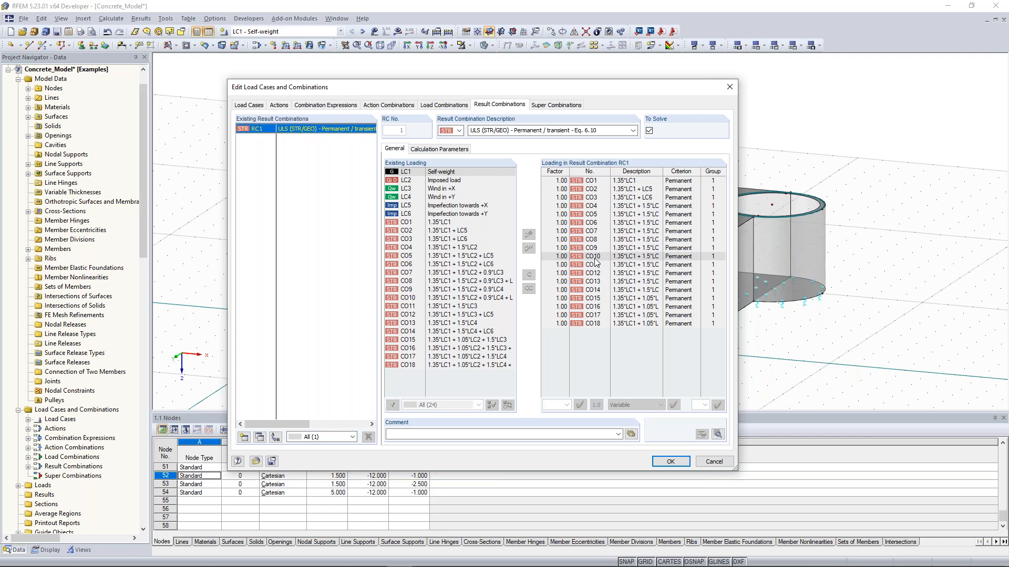
{"action": "left_click", "coordinate": [671, 462]}
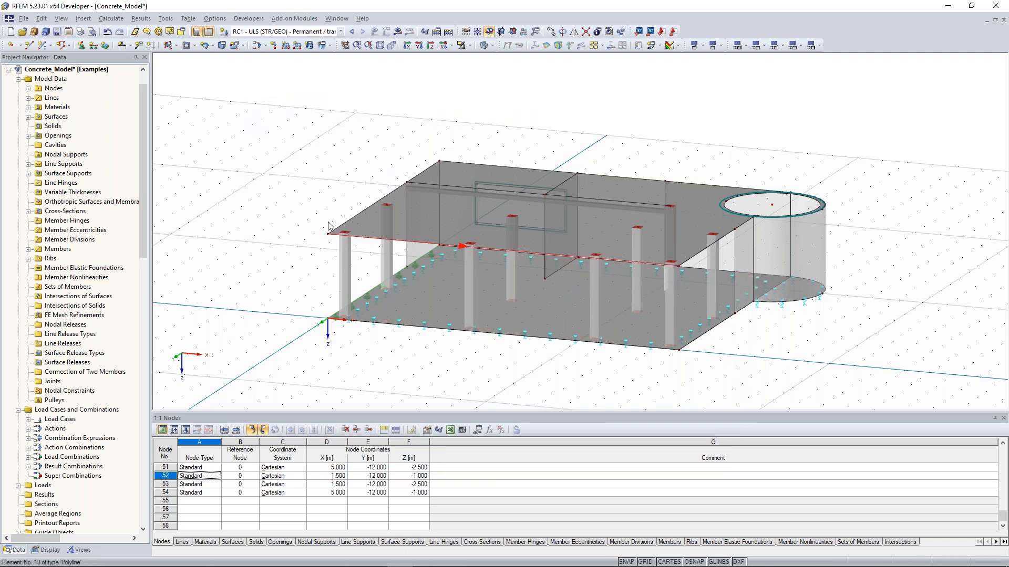
Step: Make LC2 'Imposed load' the current load case in the model view
{"action": "middle_click_drag", "start_coordinate": [254, 203], "coordinate": [349, 220], "text": "ctrl"}
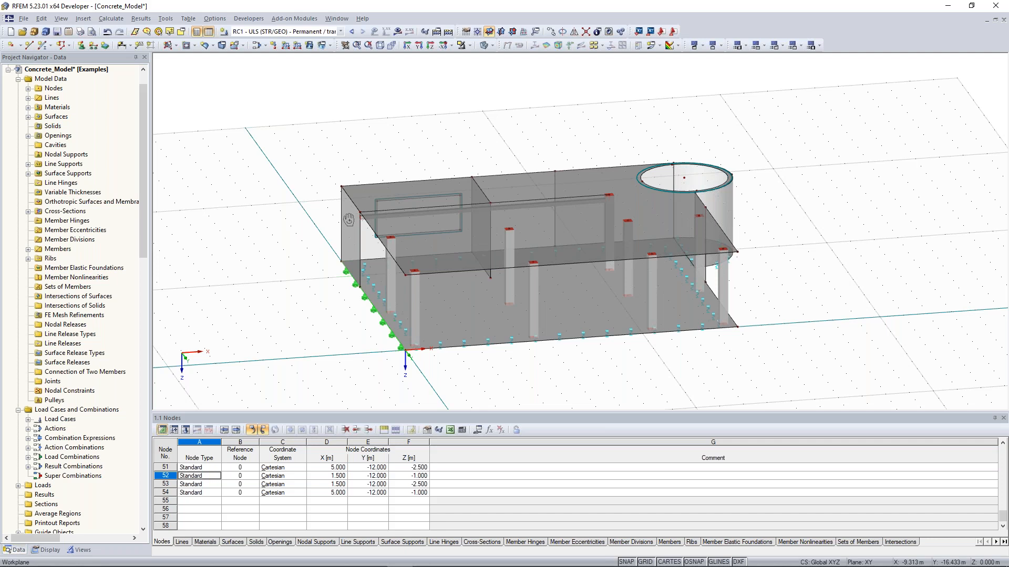
{"action": "middle_click_drag", "start_coordinate": [349, 220], "coordinate": [329, 210]}
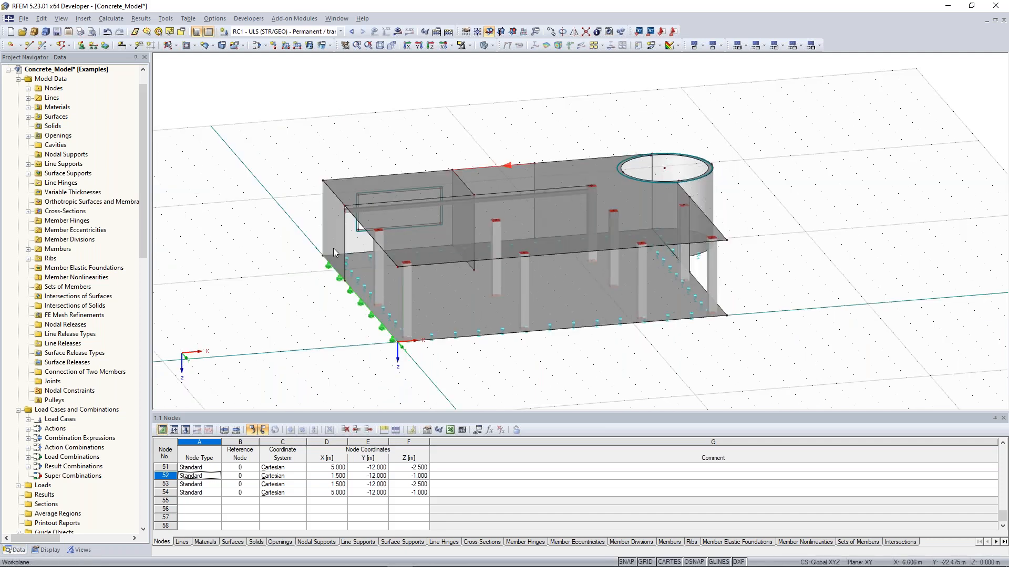
{"action": "left_click", "coordinate": [341, 32]}
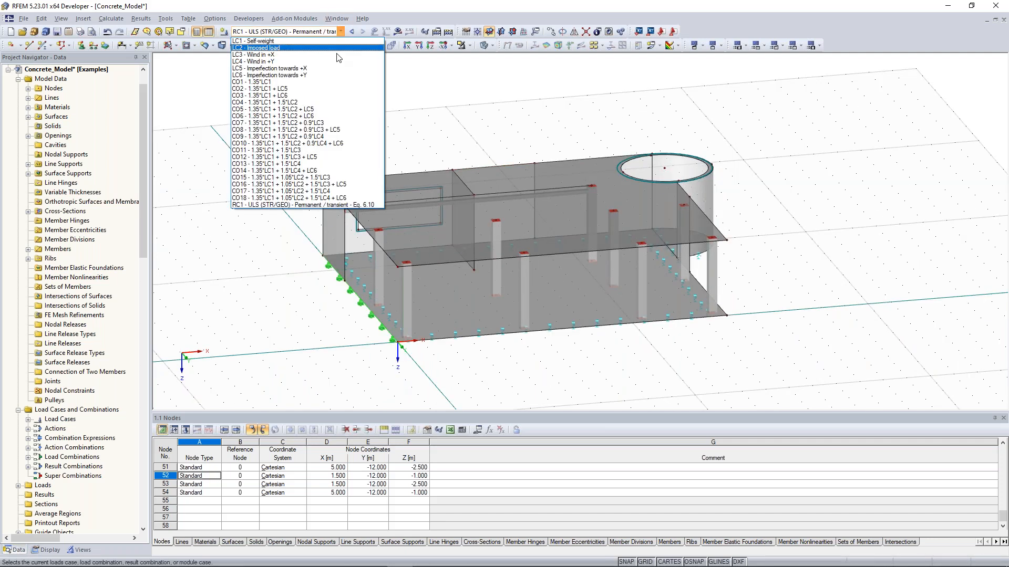
{"action": "left_click", "coordinate": [330, 49]}
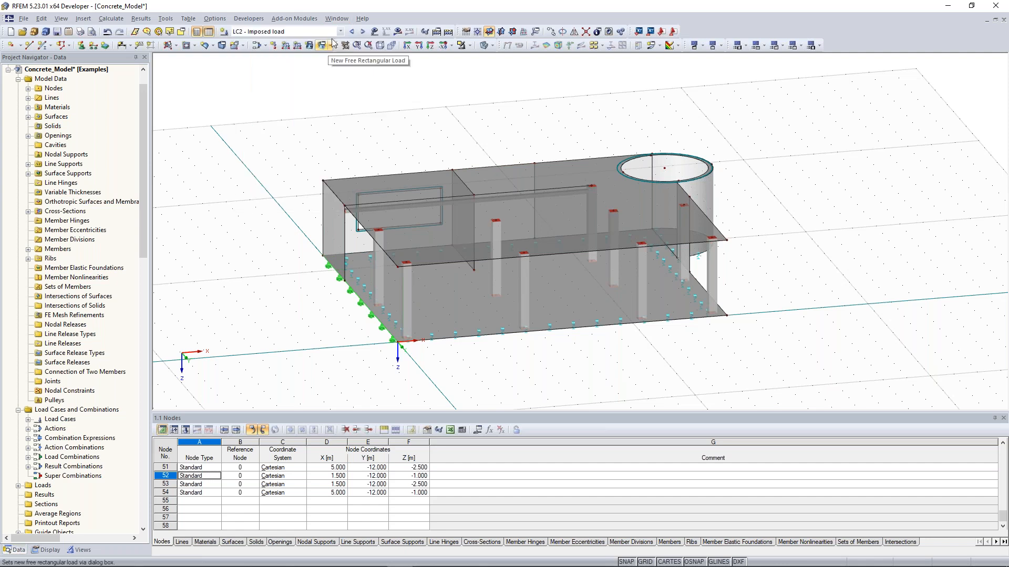
Step: In load case LC2 - Imposed load, apply a uniform 5 kN/m² surface load in global direction ZL to the floor slab, including its round part
{"action": "left_click", "coordinate": [340, 32]}
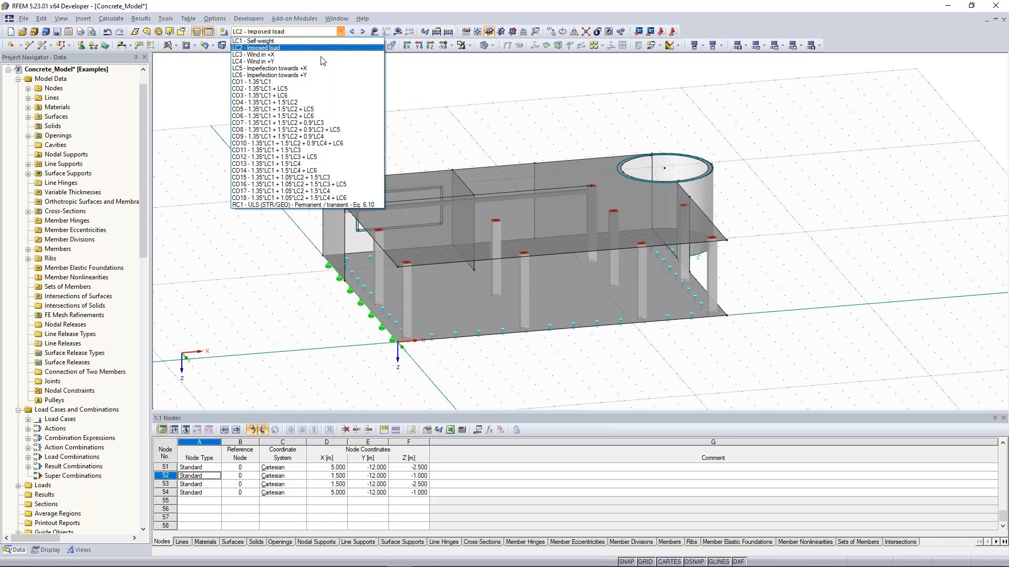
{"action": "left_click", "coordinate": [284, 48]}
{"action": "middle_click_drag", "start_coordinate": [319, 138], "coordinate": [281, 158]}
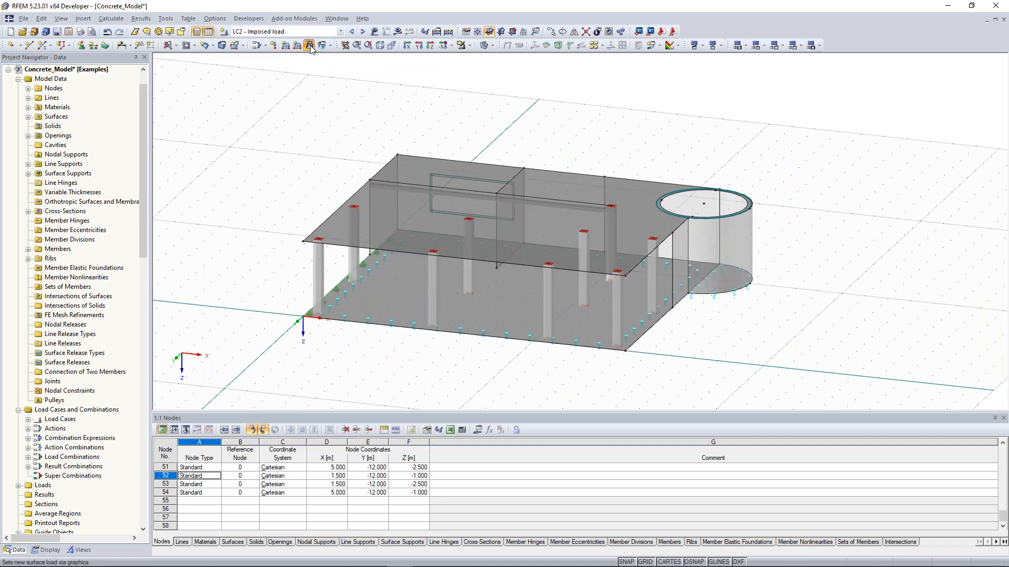
{"action": "left_click", "coordinate": [310, 46]}
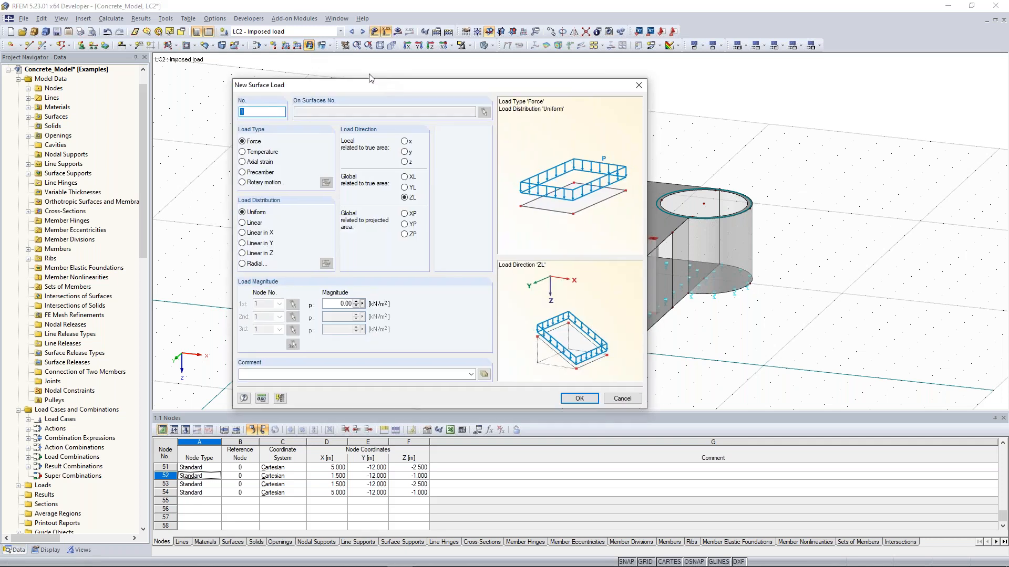
{"action": "left_click_drag", "start_coordinate": [369, 75], "coordinate": [365, 72]}
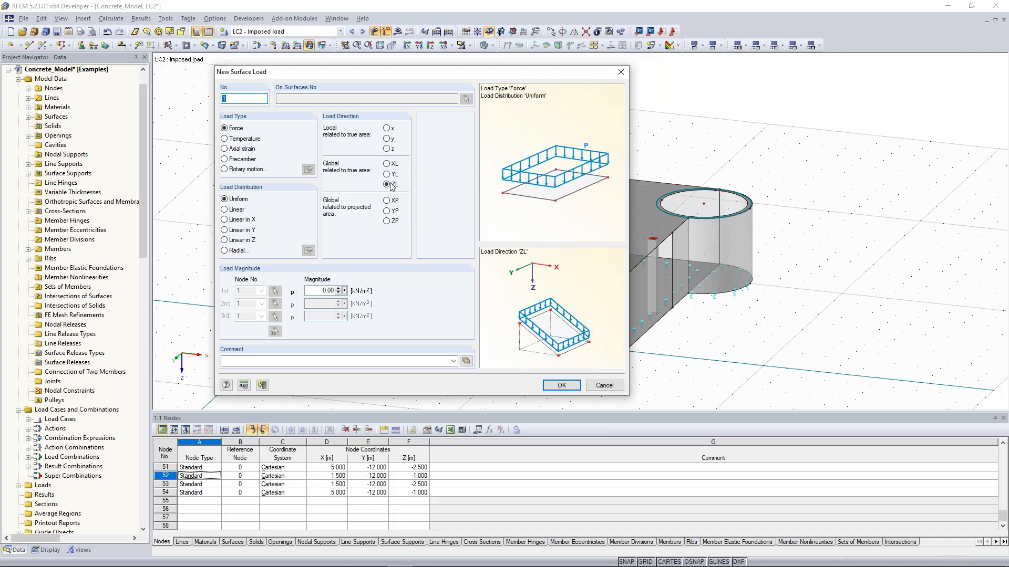
{"action": "key", "text": "Tab"}
{"action": "type", "text": "5"}
{"action": "left_click", "coordinate": [561, 385]}
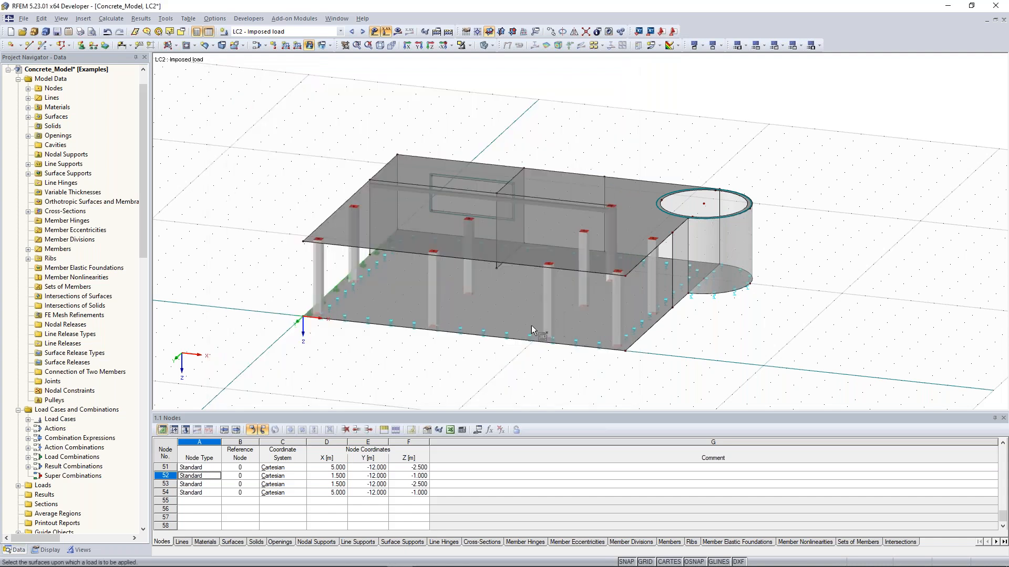
{"action": "left_click", "coordinate": [516, 323]}
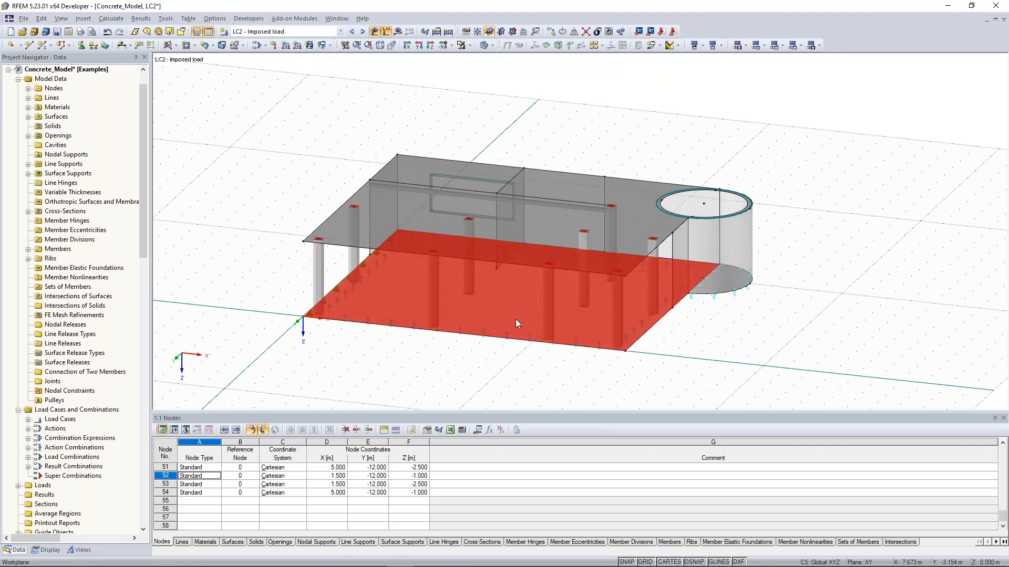
{"action": "left_click", "coordinate": [695, 348]}
Step: Apply the same kind of surface load to the roof slab, including its round part, and set its magnitude to 2 kN/m²
{"action": "left_click", "coordinate": [309, 45]}
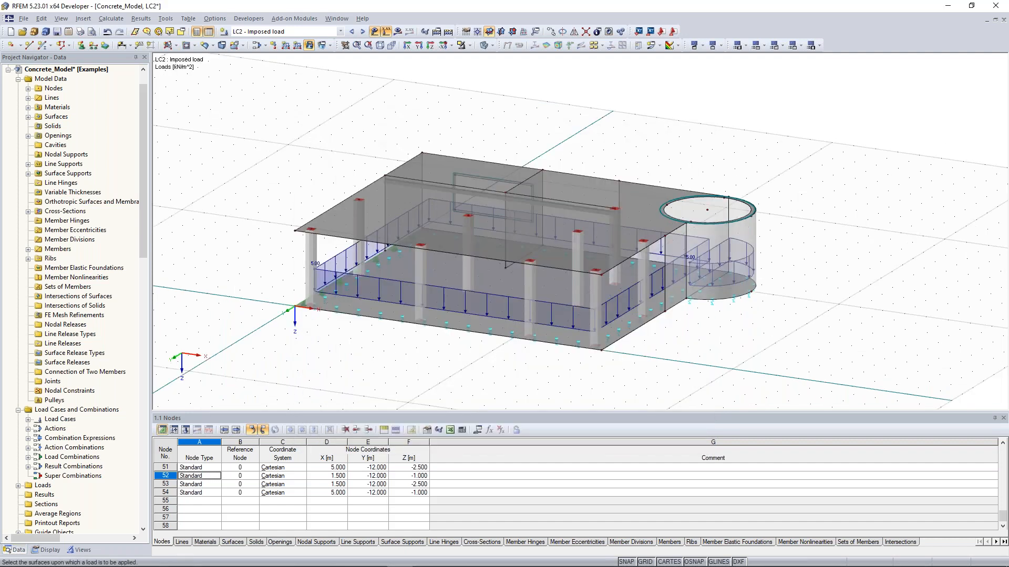
{"action": "middle_click_drag", "start_coordinate": [483, 204], "coordinate": [499, 209]}
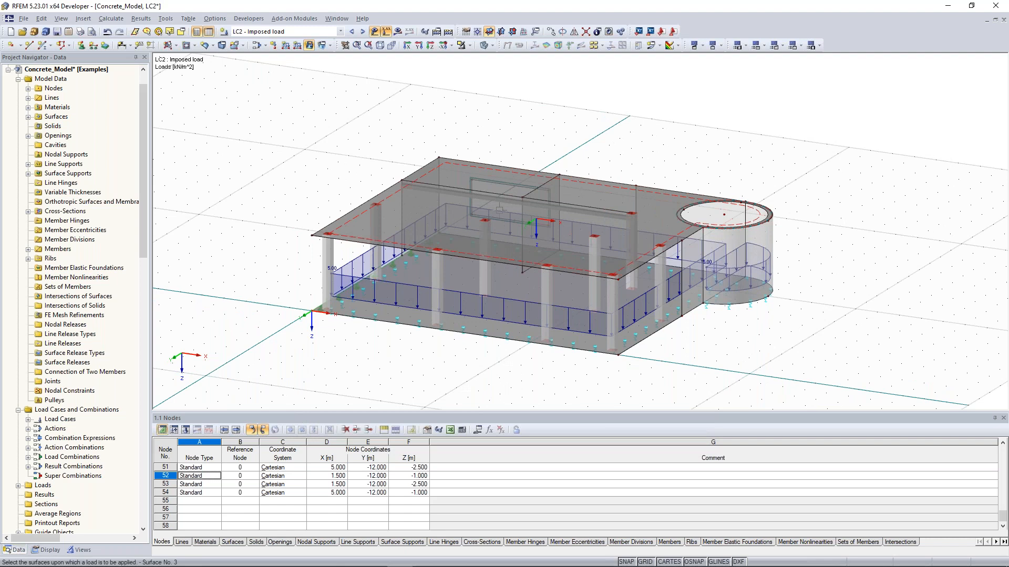
{"action": "left_click", "coordinate": [499, 209]}
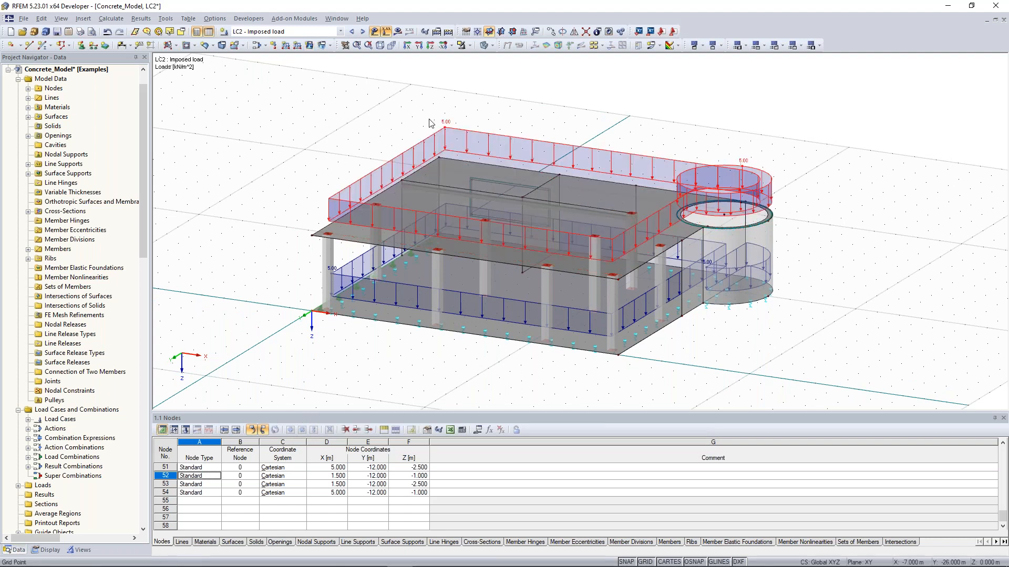
{"action": "double_click", "coordinate": [432, 126]}
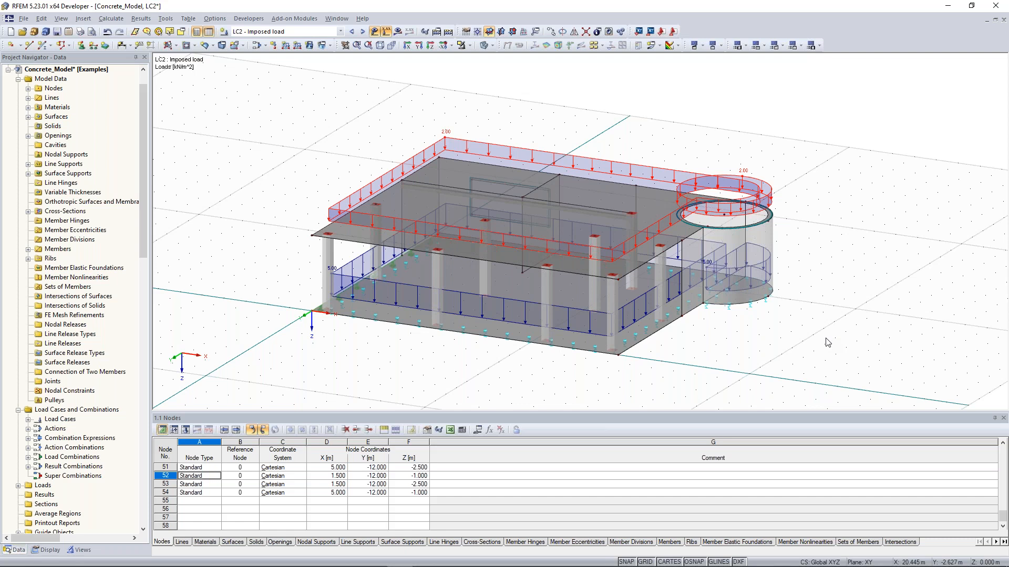
{"action": "left_click", "coordinate": [812, 337]}
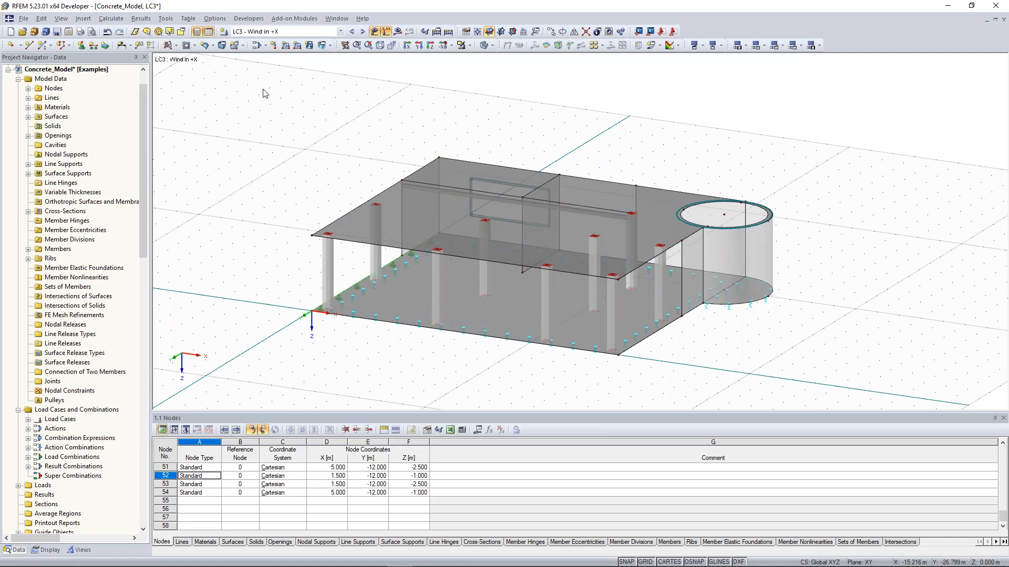
Step: In load case LC3 - Wind in +X, apply a uniform 0.4 kN/m² surface load in global direction XL to the end wall, surface 4
{"action": "left_click", "coordinate": [309, 45]}
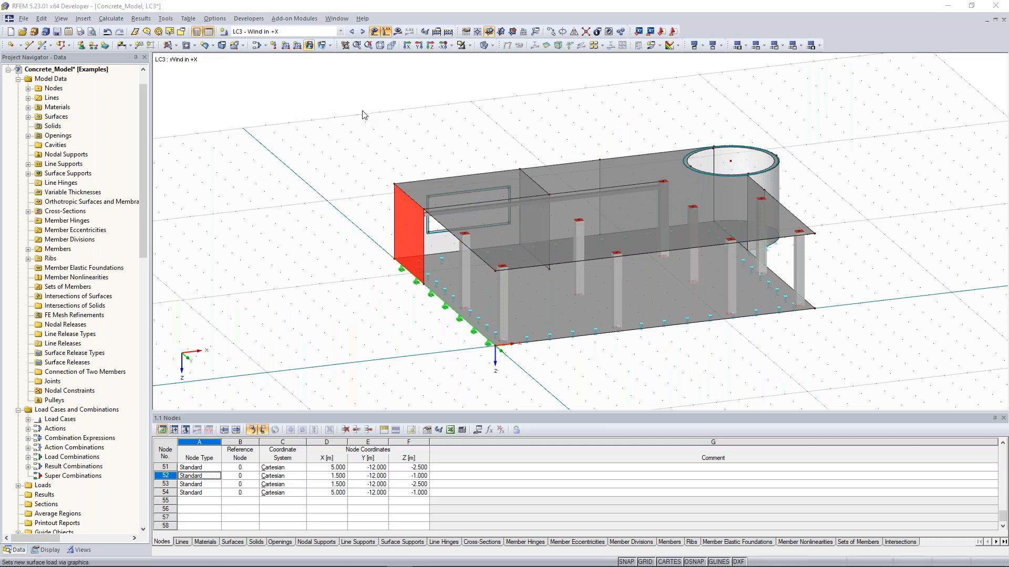
{"action": "left_click", "coordinate": [409, 234]}
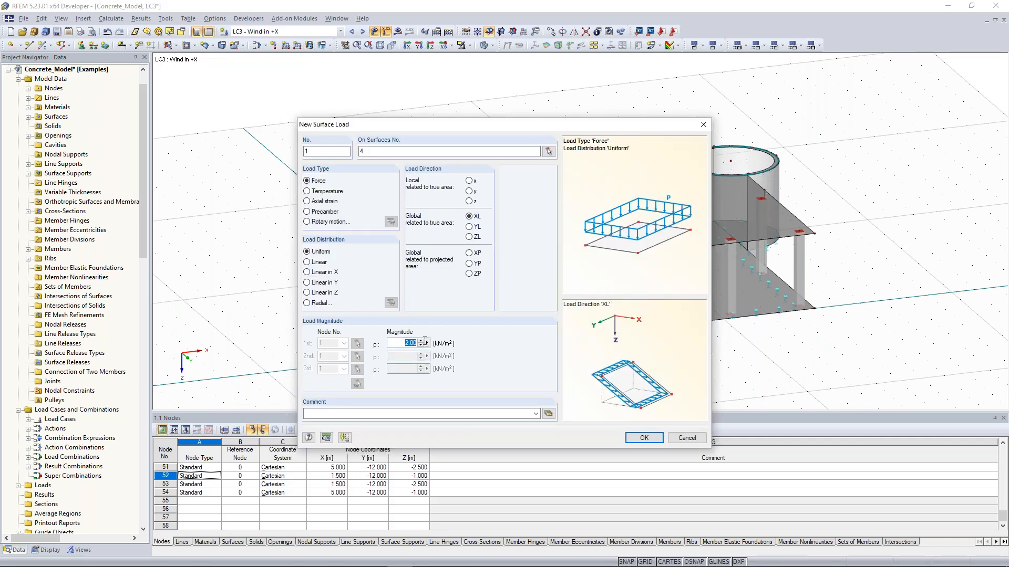
{"action": "type", "text": "0.4"}
{"action": "left_click", "coordinate": [649, 442]}
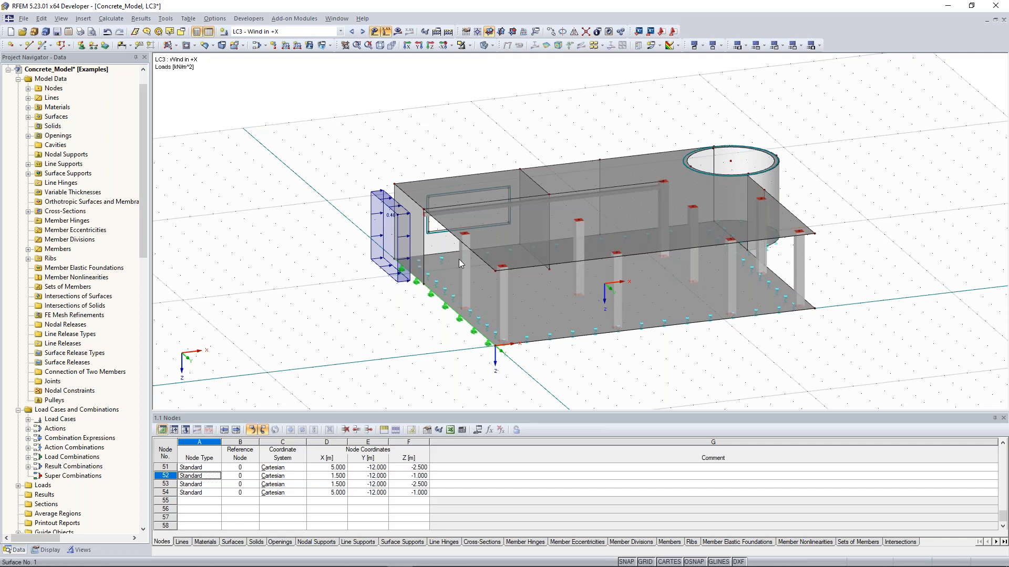
Step: Apply a uniform 0.65 kN/m line load in global direction XL to the windward roof and floor slab edges, lines 13 and 19
{"action": "scroll", "coordinate": [474, 258], "scroll_direction": "up", "scroll_amount": 1}
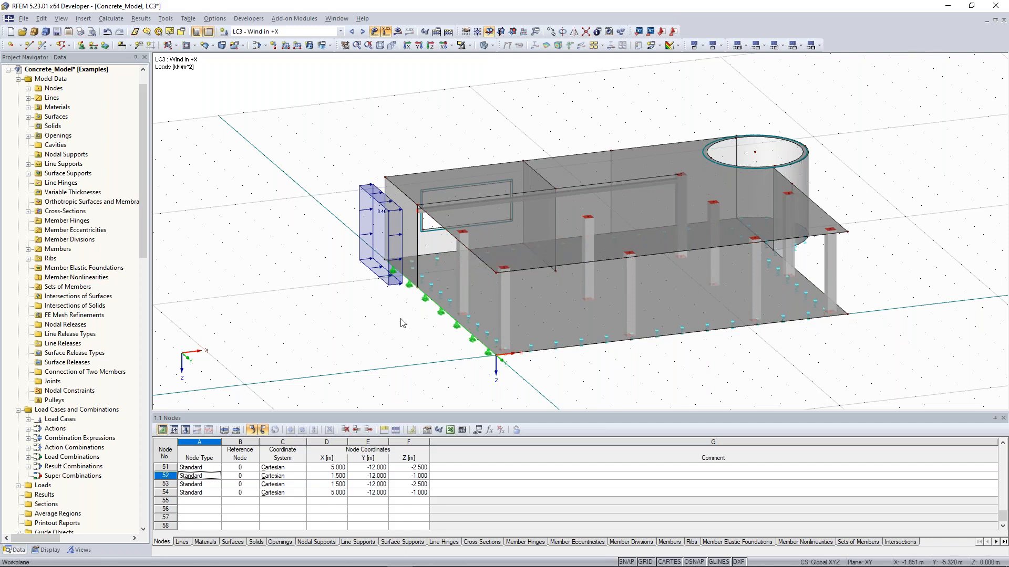
{"action": "scroll", "coordinate": [402, 323], "scroll_direction": "up", "scroll_amount": 1}
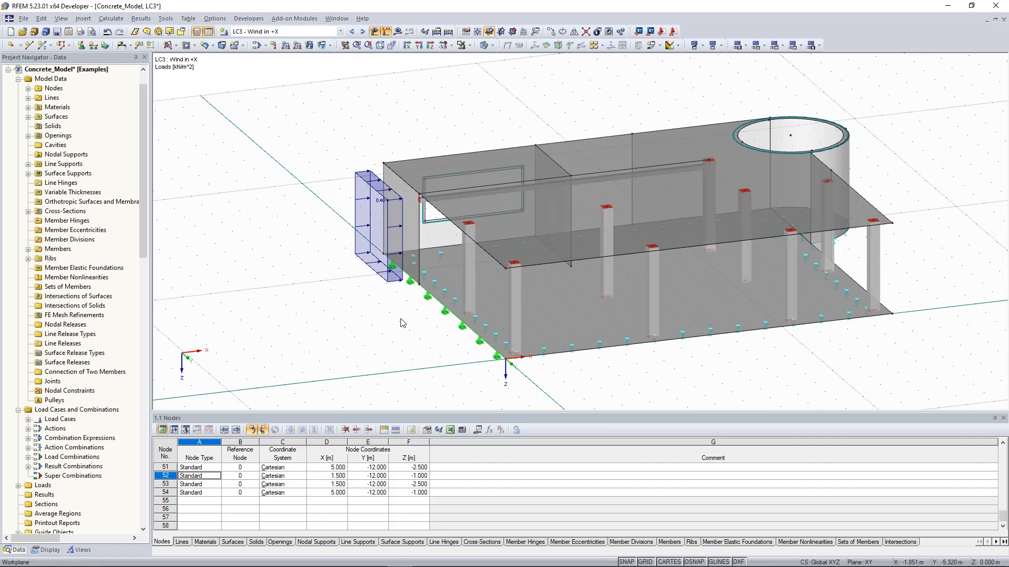
{"action": "scroll", "coordinate": [402, 323], "scroll_direction": "up", "scroll_amount": 1}
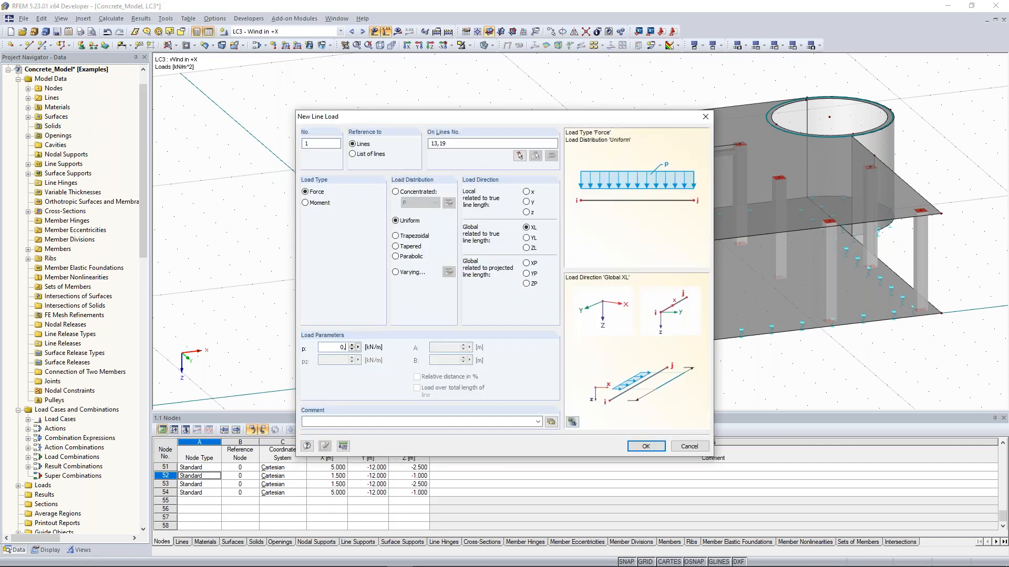
{"action": "type", "text": "0,65"}
{"action": "left_click", "coordinate": [638, 450]}
{"action": "left_click", "coordinate": [638, 449]}
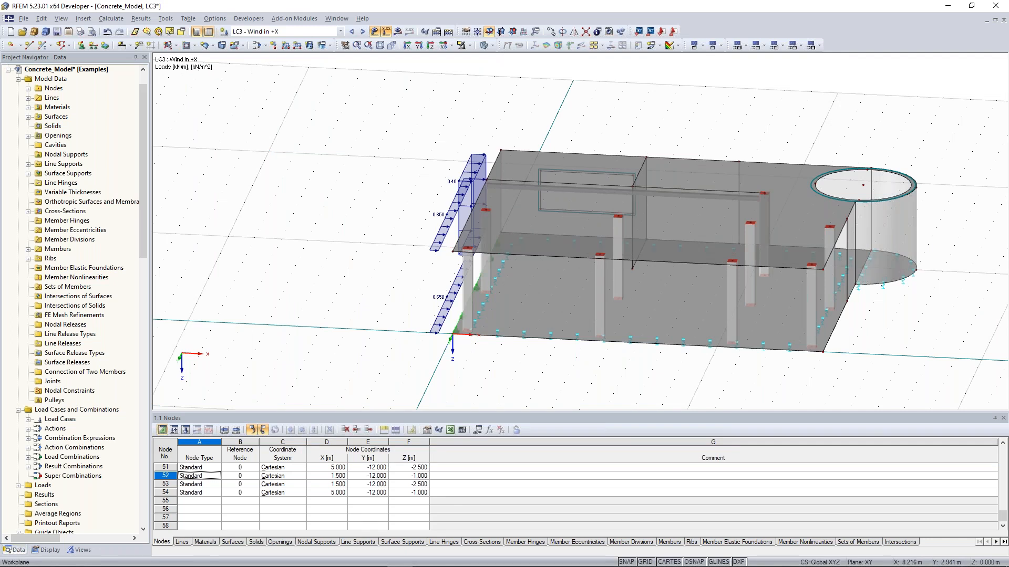
Step: Apply a uniform 0.25 kN/m² surface load in projected direction XP to surfaces 7 and 8, and start a line load on the adjacent slab edges
{"action": "middle_click_drag", "start_coordinate": [885, 315], "coordinate": [730, 318], "text": "ctrl"}
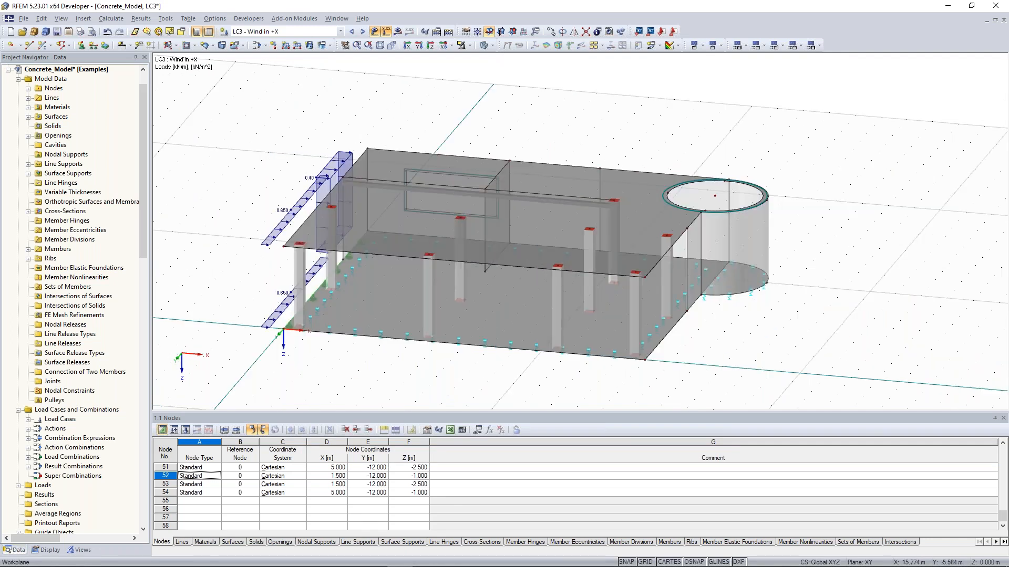
{"action": "middle_click_drag", "start_coordinate": [730, 318], "coordinate": [726, 317]}
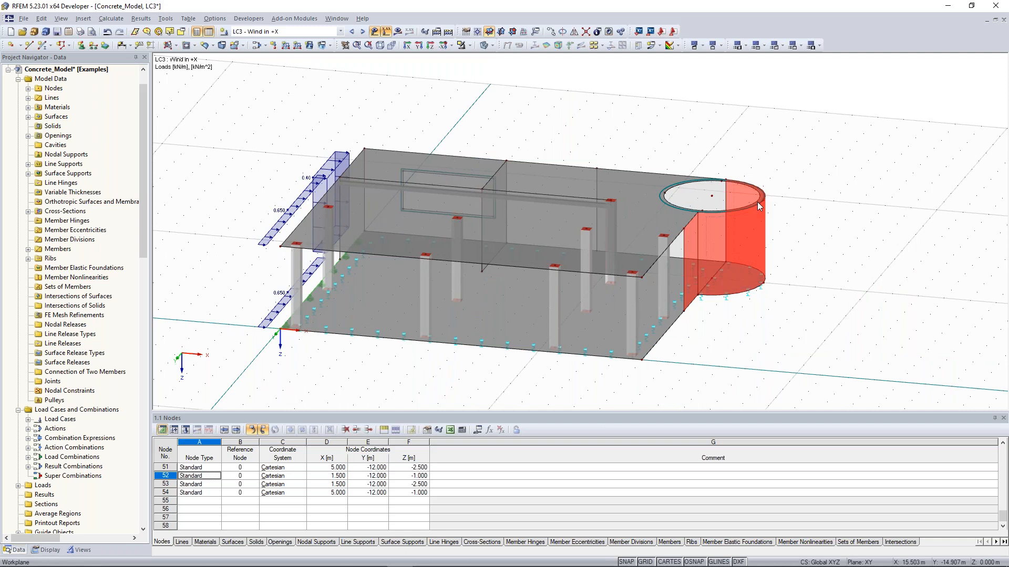
{"action": "left_click", "coordinate": [314, 321]}
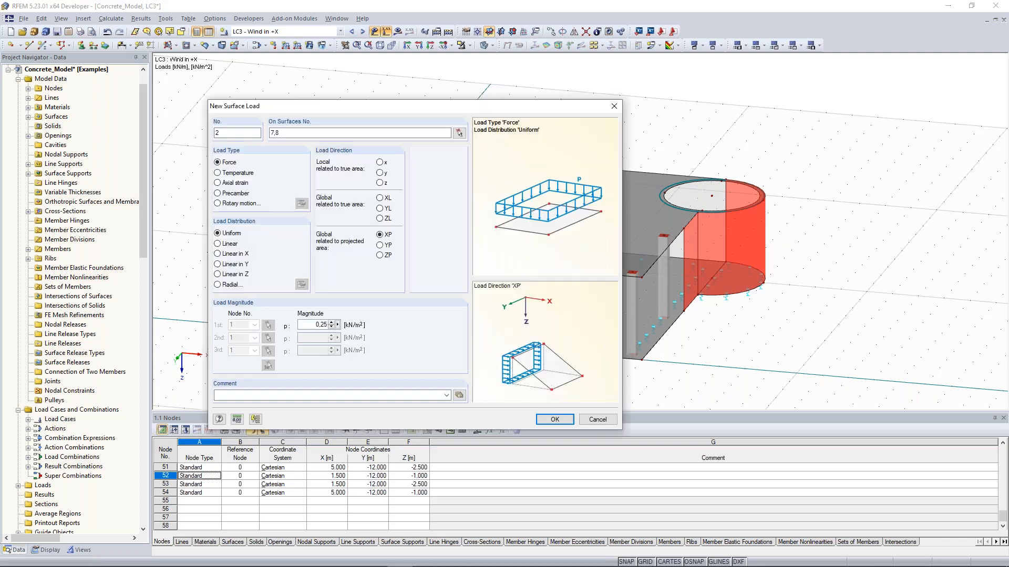
{"action": "left_click", "coordinate": [568, 424]}
{"action": "left_click", "coordinate": [555, 419]}
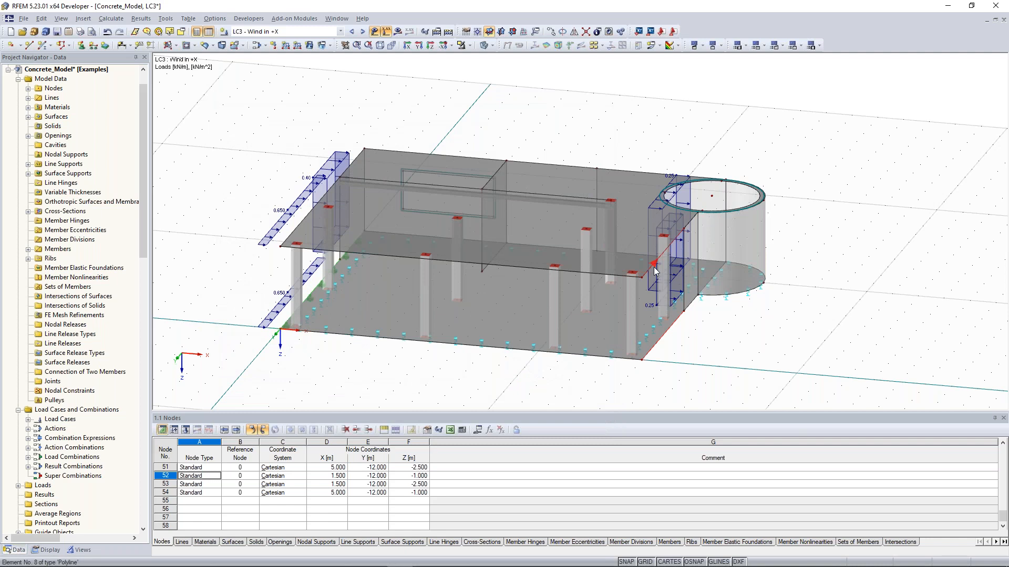
{"action": "left_click", "coordinate": [298, 45]}
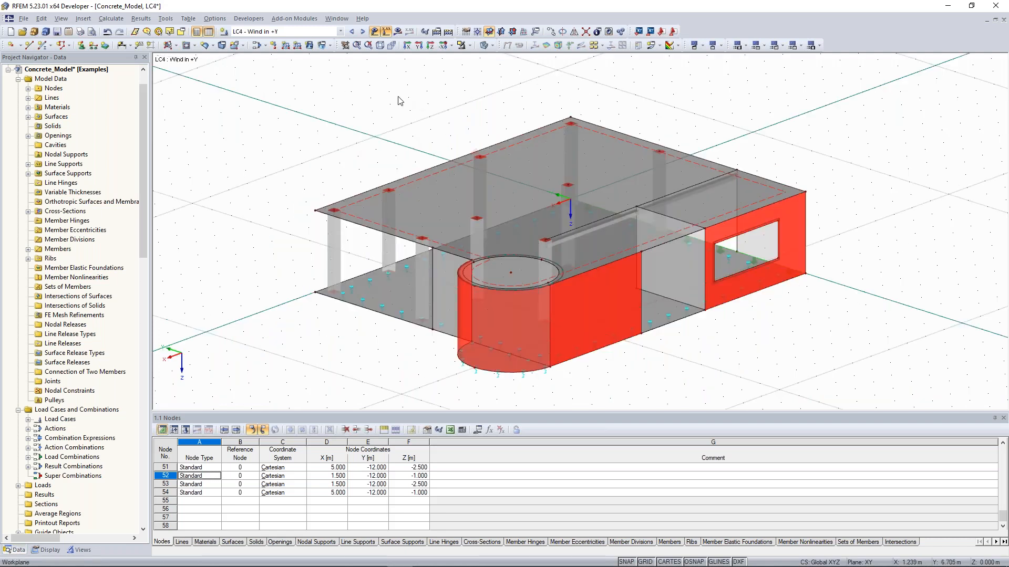
Step: In load case LC4 - Wind in +Y, apply a uniform 0.40 kN/m² surface load in projected direction YP to surfaces 5, 6 and 8
{"action": "left_click", "coordinate": [309, 47]}
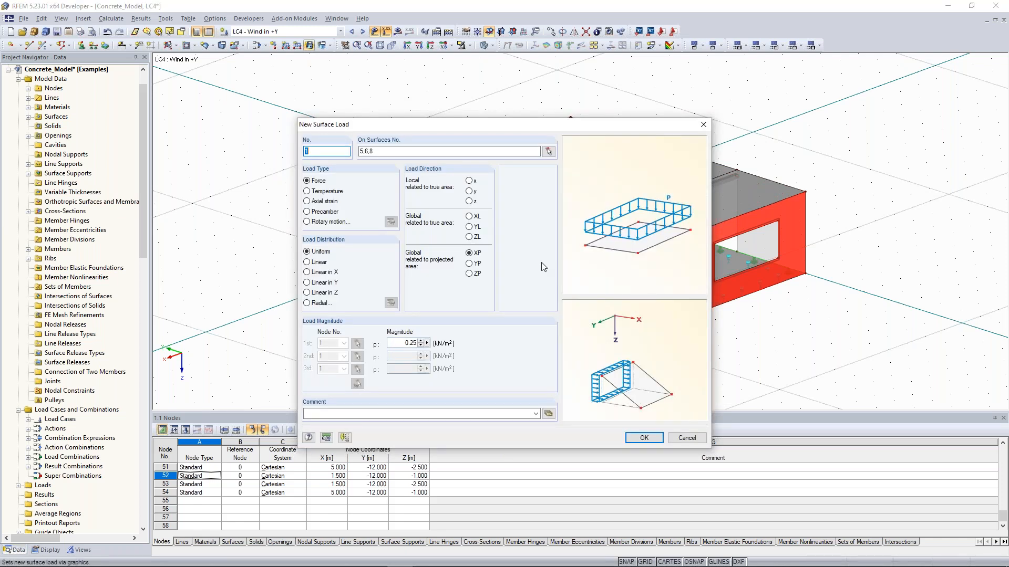
{"action": "left_click", "coordinate": [468, 264]}
{"action": "double_click", "coordinate": [405, 343]}
{"action": "type", "text": "0.40"}
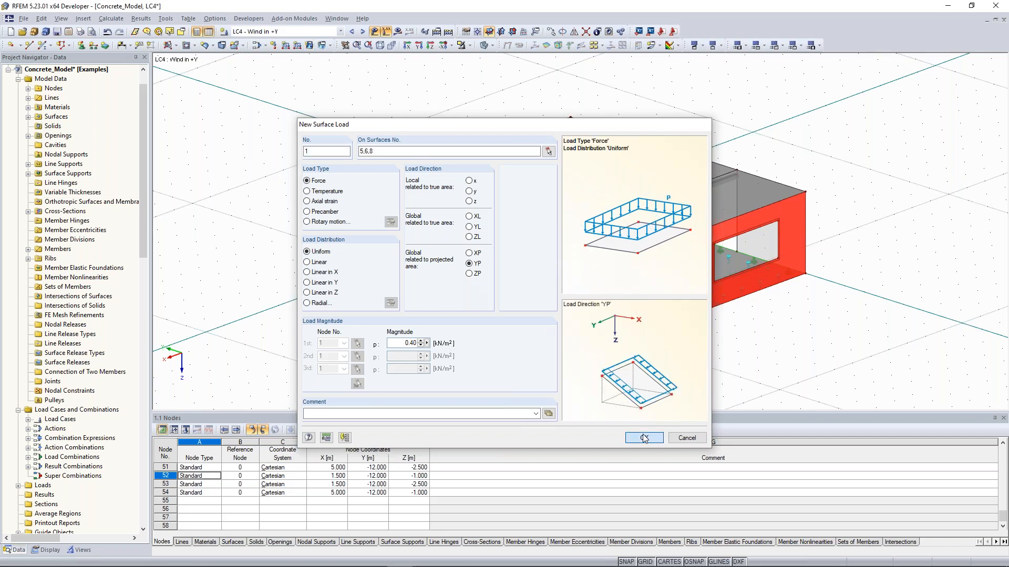
{"action": "left_click", "coordinate": [645, 439]}
Step: Add a uniform 0.65 kN/m line load to lines 15 and 23 between the loaded walls, and set its direction to global YL
{"action": "middle_click_drag", "start_coordinate": [691, 370], "coordinate": [680, 333], "text": "ctrl"}
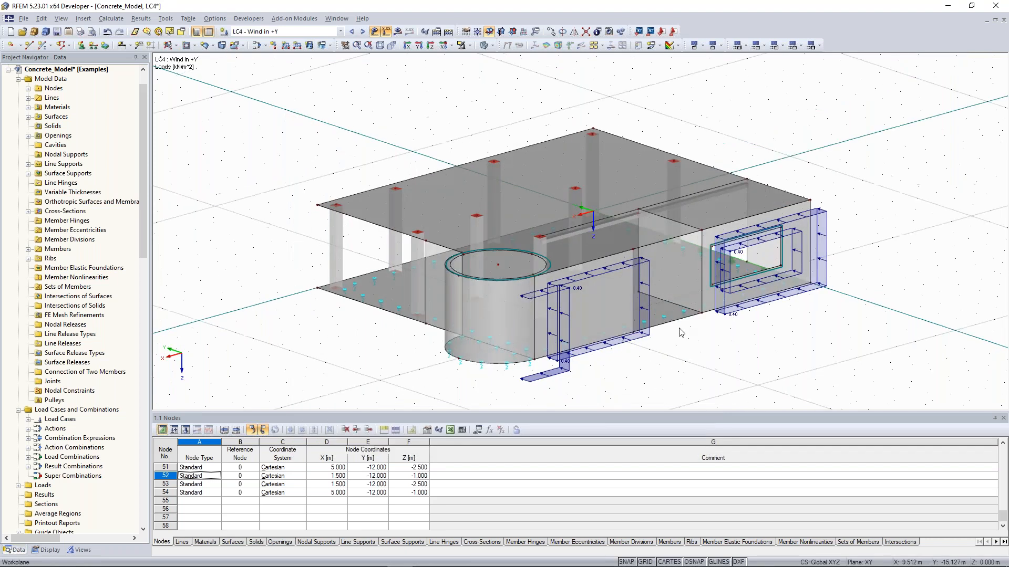
{"action": "left_click", "coordinate": [301, 48]}
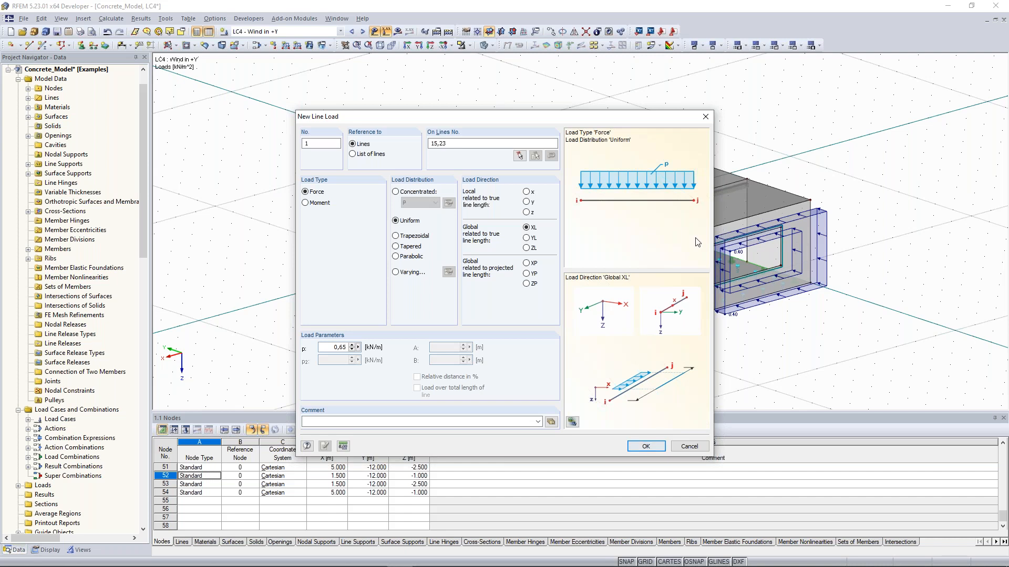
{"action": "key", "text": "Return"}
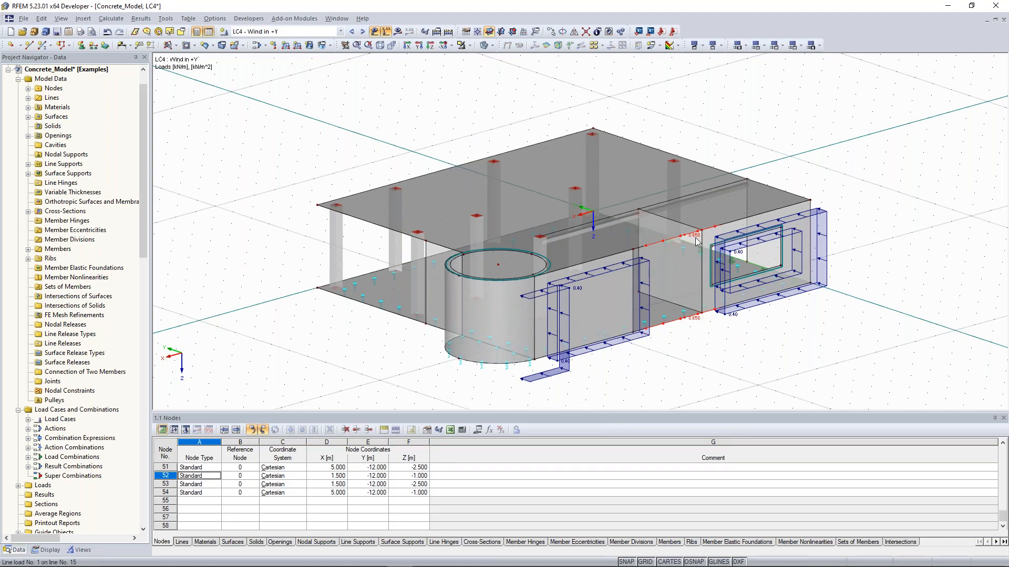
{"action": "double_click", "coordinate": [695, 235]}
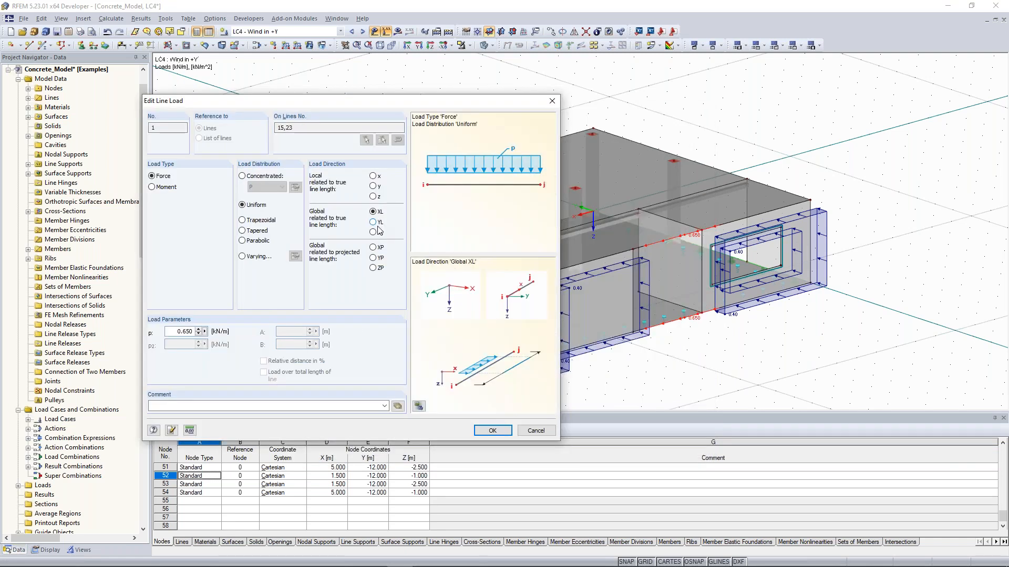
{"action": "left_click", "coordinate": [380, 223]}
{"action": "left_click", "coordinate": [496, 431]}
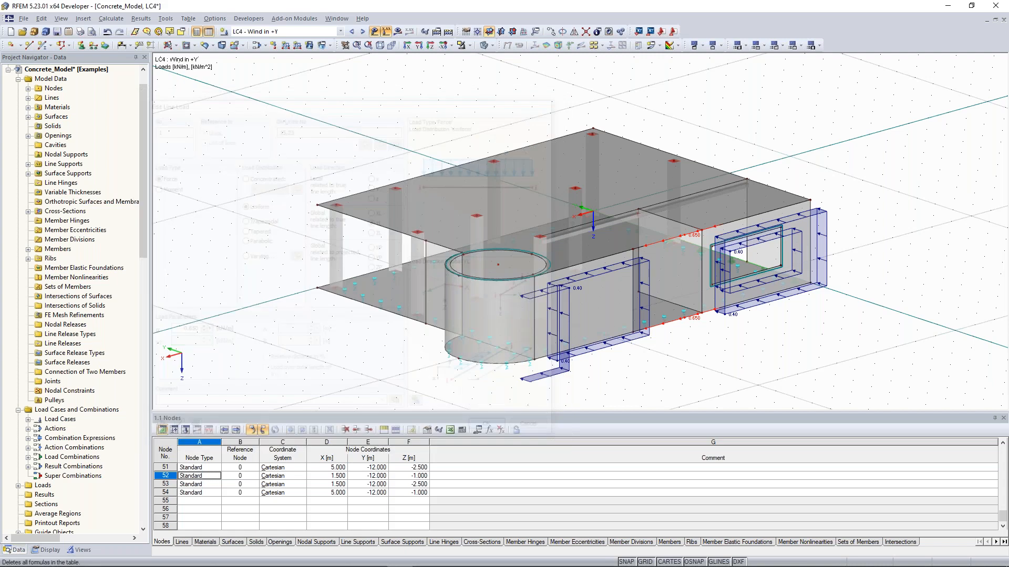
Step: Inspect the LC4 wind loads from the model's side and display the loads table in place of the node data
{"action": "middle_click_drag", "start_coordinate": [291, 179], "coordinate": [310, 181], "text": "ctrl"}
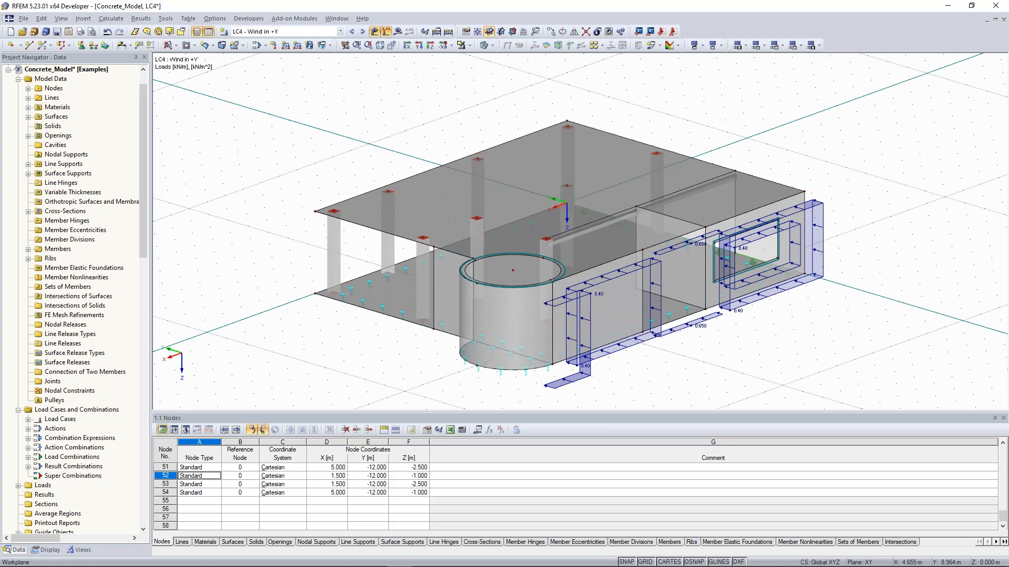
{"action": "middle_click_drag", "start_coordinate": [236, 200], "coordinate": [401, 167], "text": "ctrl"}
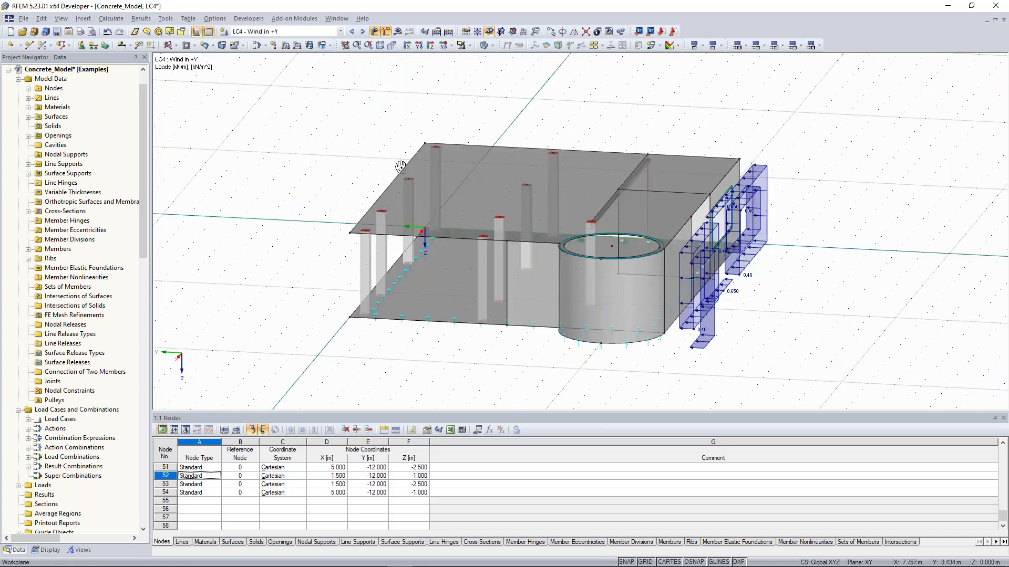
{"action": "middle_click_drag", "start_coordinate": [400, 166], "coordinate": [332, 214], "text": "ctrl"}
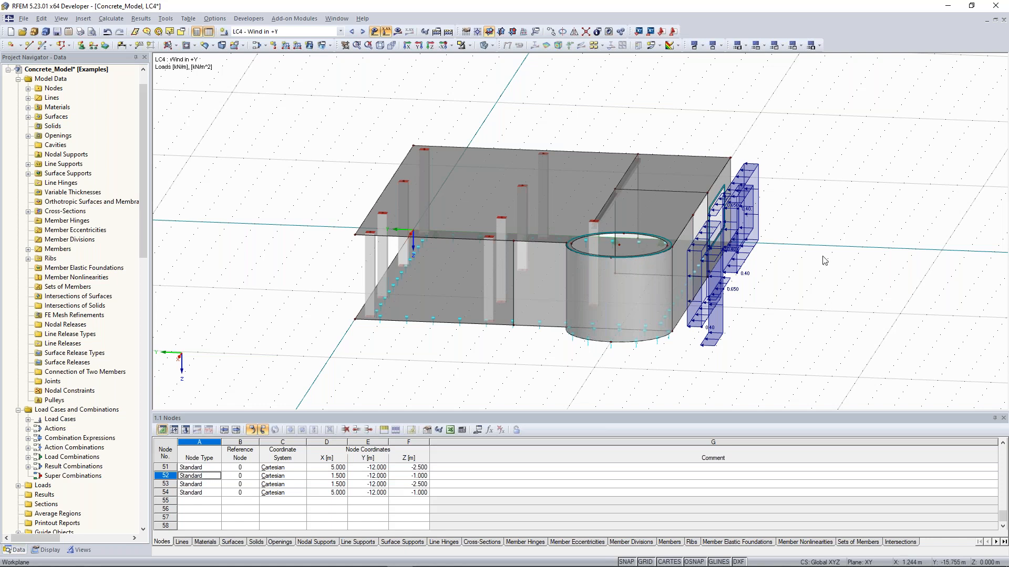
{"action": "middle_click_drag", "start_coordinate": [824, 261], "coordinate": [210, 379], "text": "shift"}
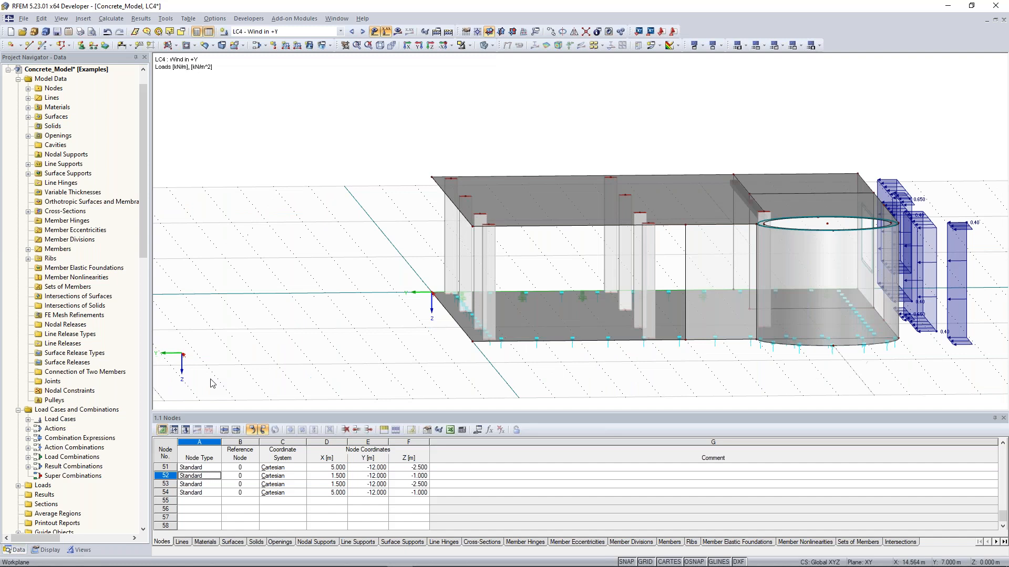
{"action": "left_click", "coordinate": [186, 431]}
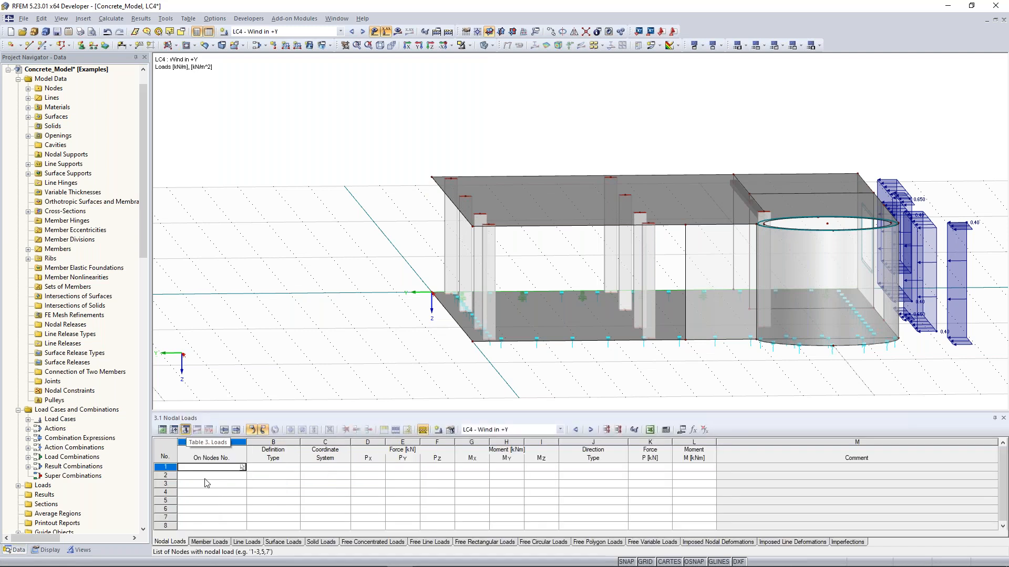
Step: Add a second uniform force line load in LC4, in direction YL, on lines 1 and 7 at the open slab edges
{"action": "left_click", "coordinate": [246, 542]}
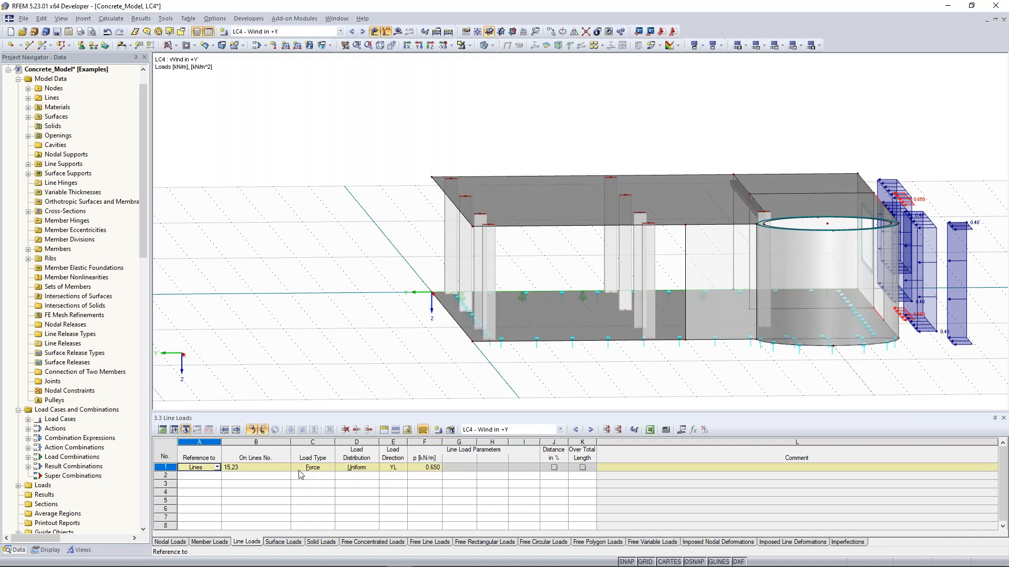
{"action": "left_click", "coordinate": [204, 478]}
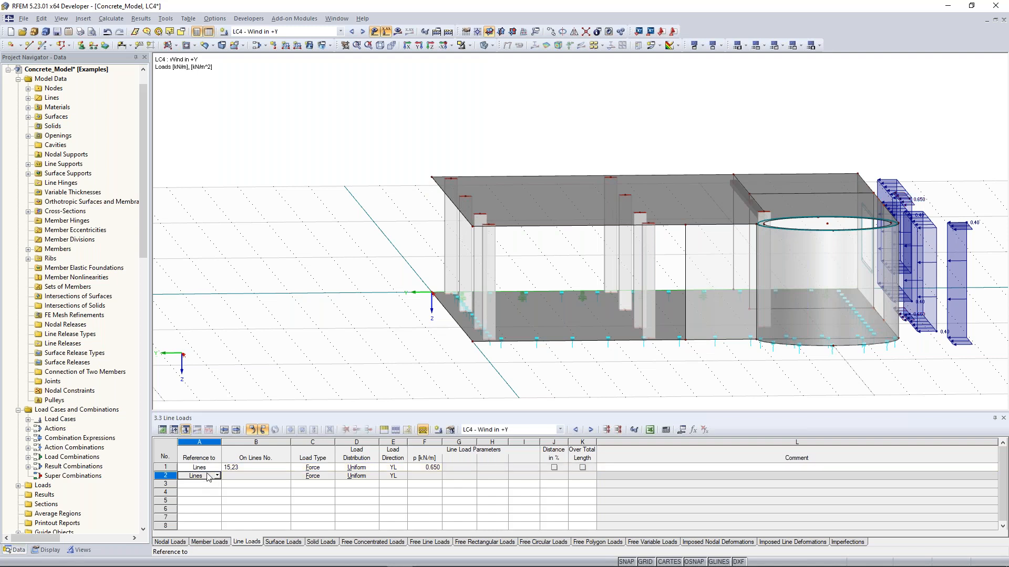
{"action": "left_click", "coordinate": [284, 476]}
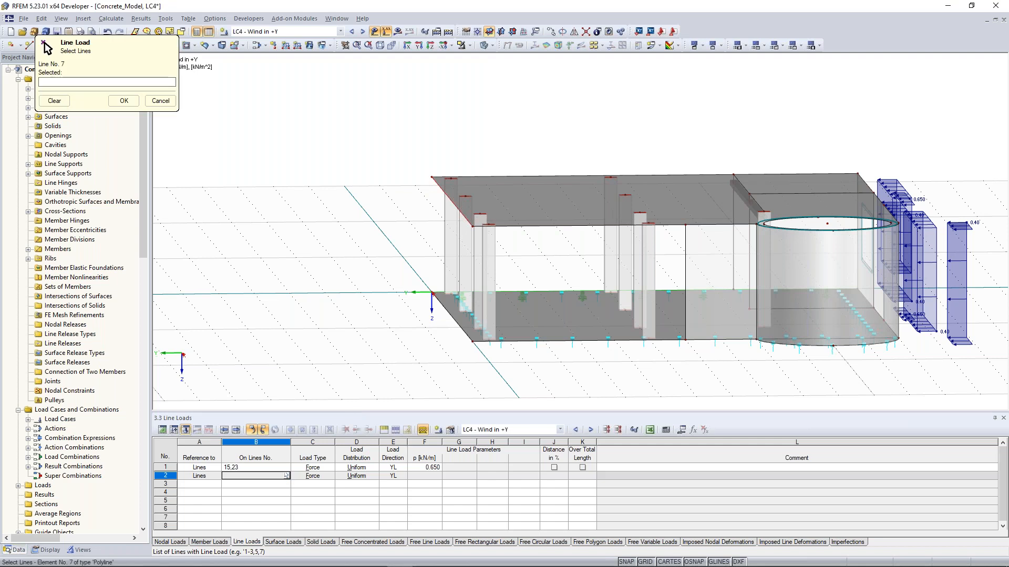
{"action": "left_click", "coordinate": [453, 202]}
{"action": "left_click", "coordinate": [453, 316]}
{"action": "left_click", "coordinate": [124, 101]}
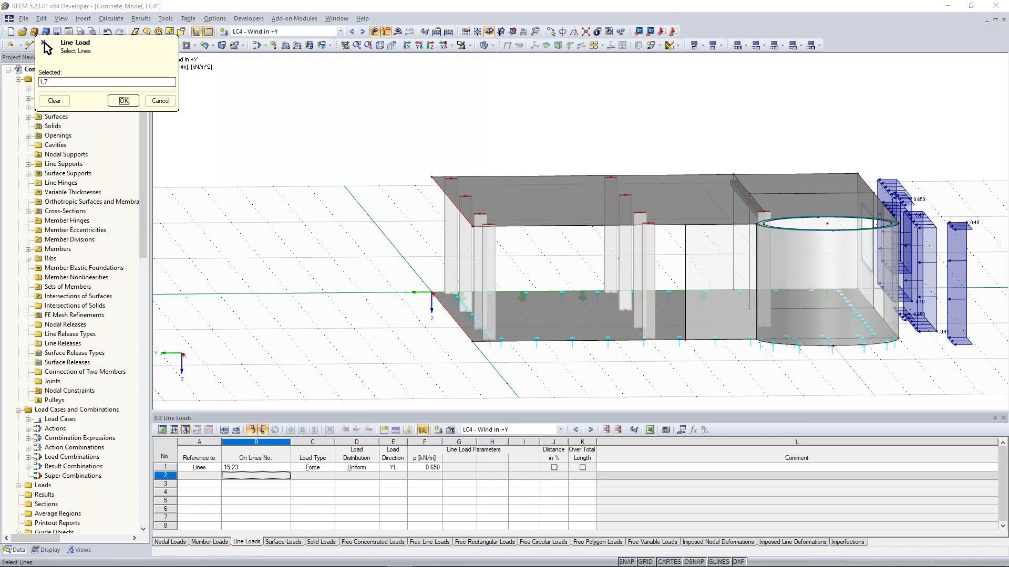
{"action": "key", "text": "Return"}
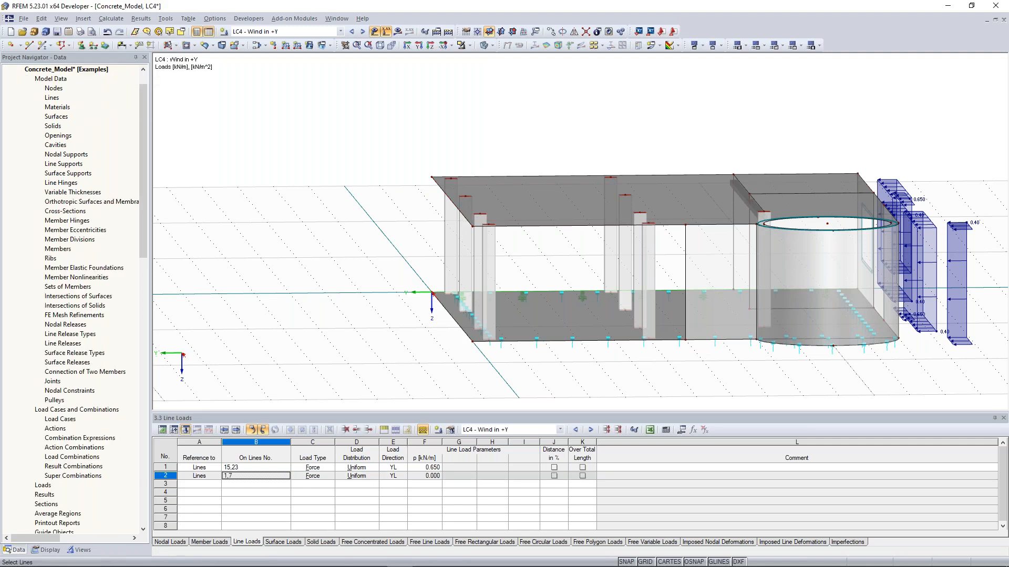
Step: Set the line load on lines 1 and 7 to 0.41 kN/m and check it in the model
{"action": "left_click", "coordinate": [425, 476]}
{"action": "type", "text": "0.41"}
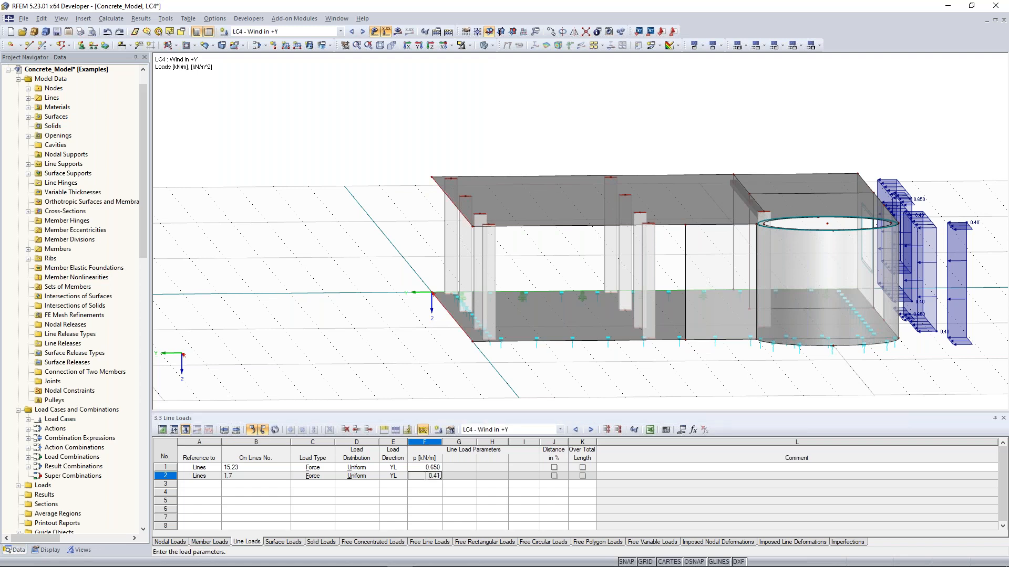
{"action": "key", "text": "Return"}
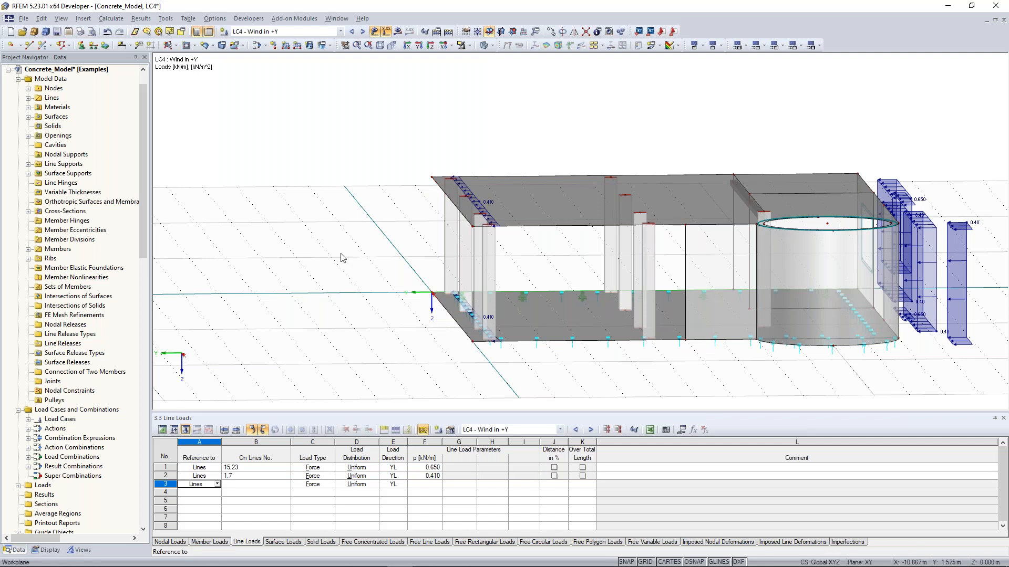
{"action": "middle_click_drag", "start_coordinate": [342, 257], "coordinate": [280, 261], "text": "ctrl"}
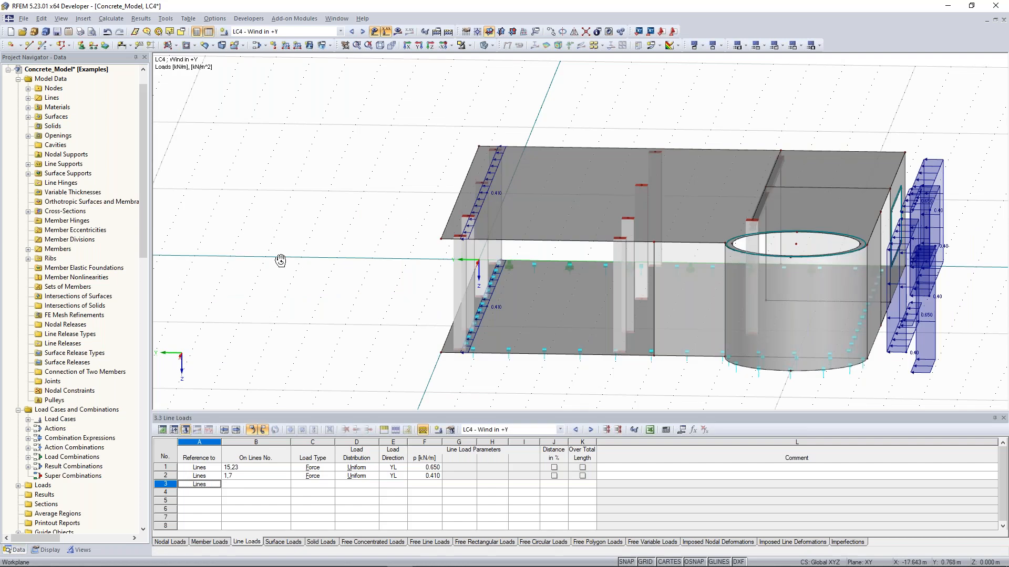
{"action": "middle_click_drag", "start_coordinate": [280, 261], "coordinate": [383, 256], "text": "ctrl"}
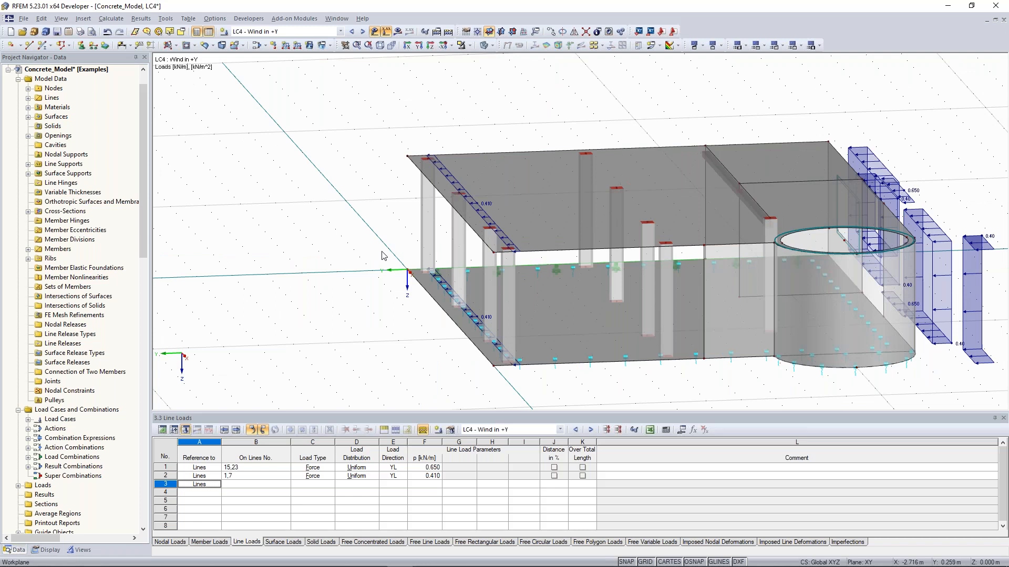
{"action": "middle_click_drag", "start_coordinate": [383, 256], "coordinate": [394, 259]}
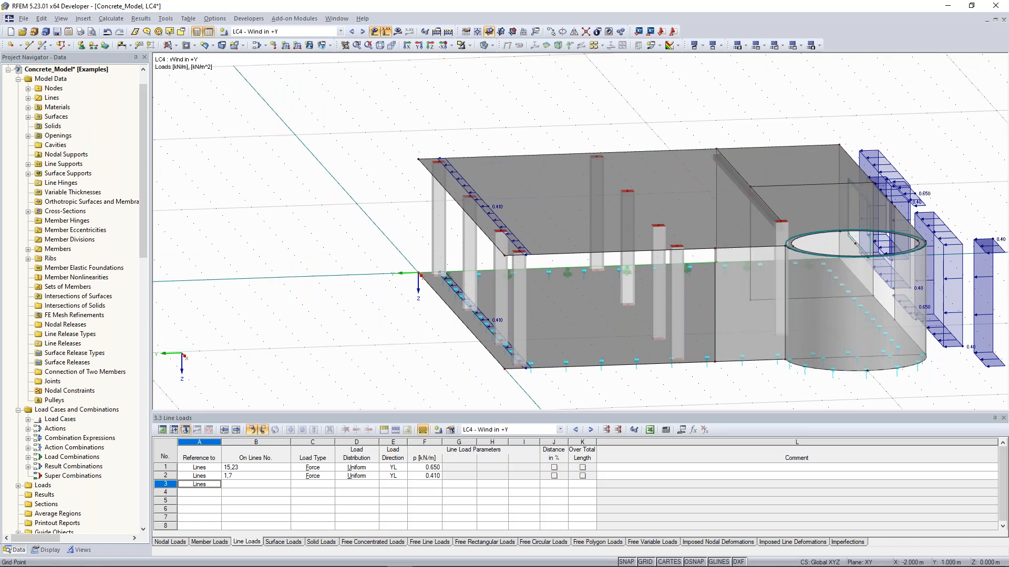
{"action": "scroll", "coordinate": [274, 279], "scroll_direction": "down", "scroll_amount": 2}
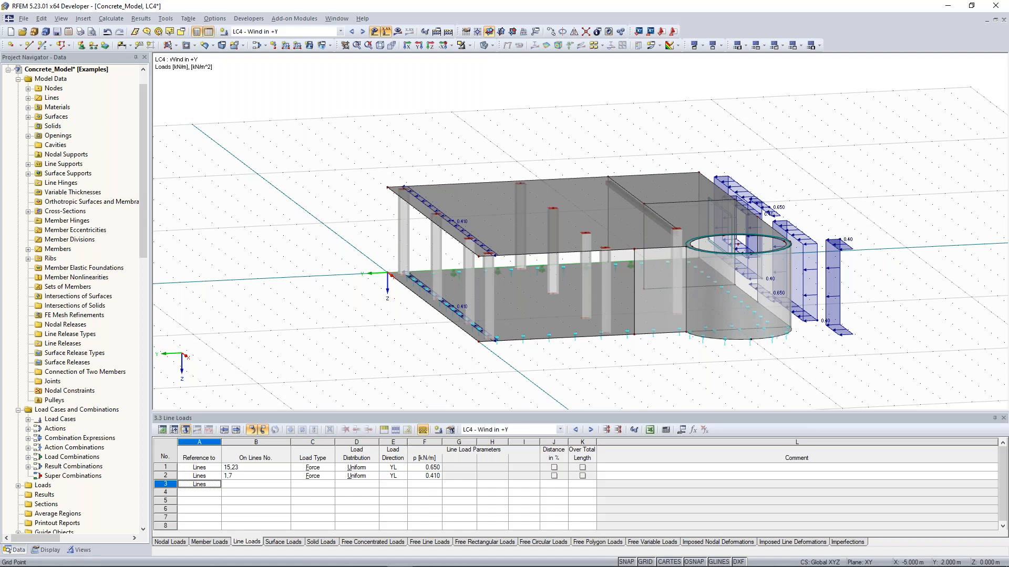
Step: Switch to load case LC5 - Imperfection towards +X and show only the members with cross-section 1 - Rectangle 350/350
{"action": "middle_click_drag", "start_coordinate": [336, 263], "coordinate": [394, 286], "text": "ctrl"}
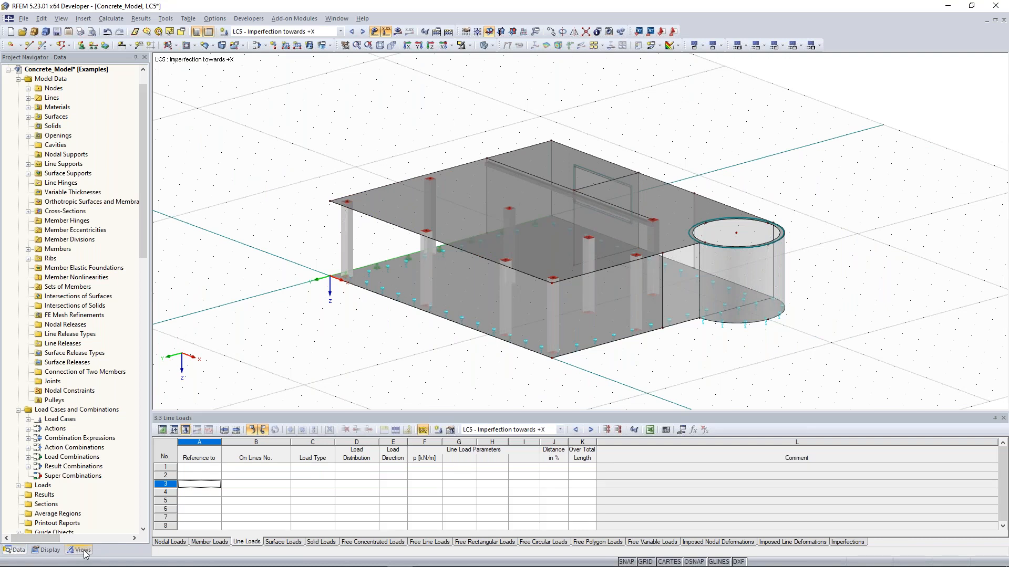
{"action": "left_click", "coordinate": [81, 550]}
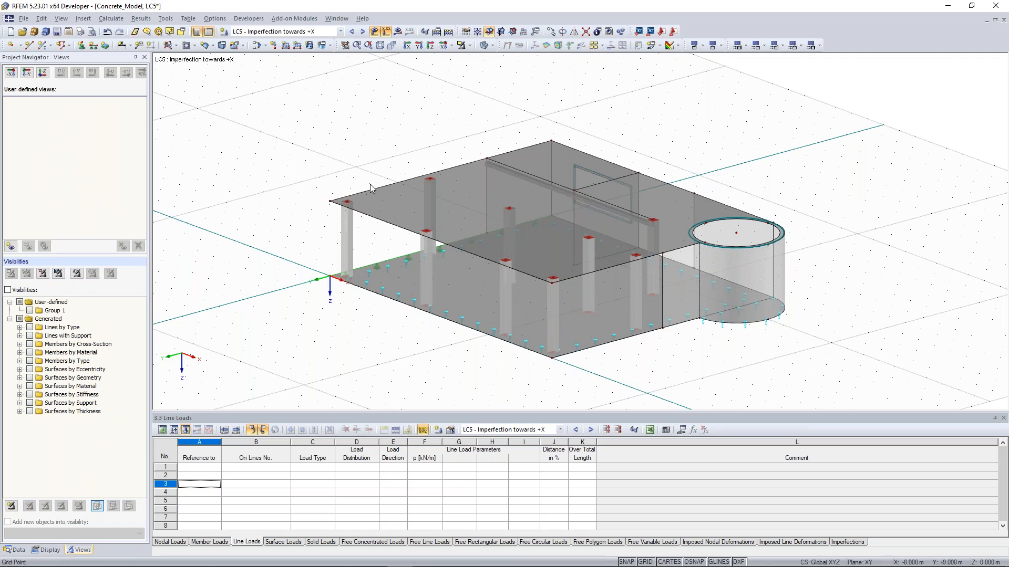
{"action": "middle_click_drag", "start_coordinate": [370, 184], "coordinate": [392, 152], "text": "ctrl"}
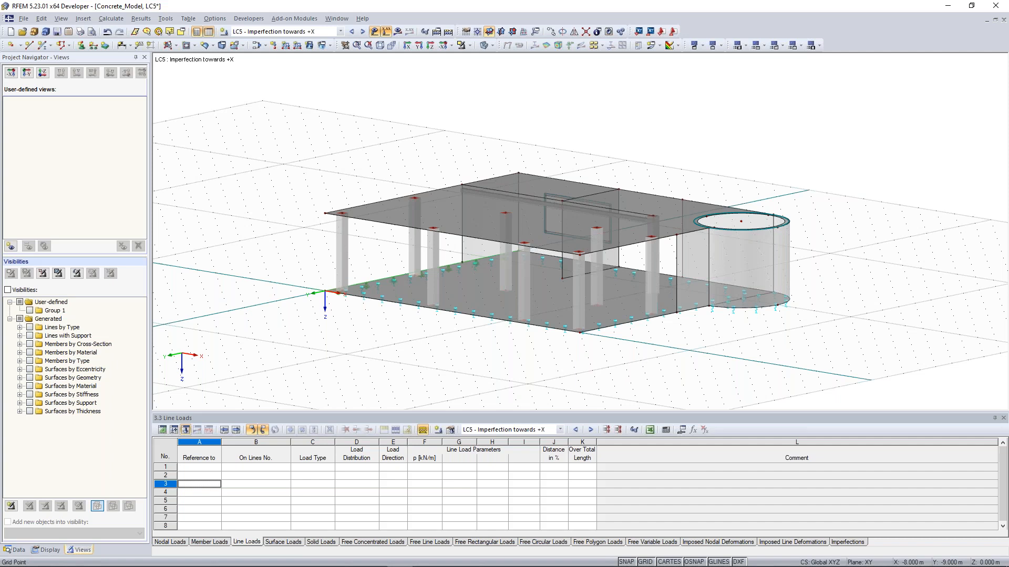
{"action": "left_click", "coordinate": [413, 254], "text": "ctrl"}
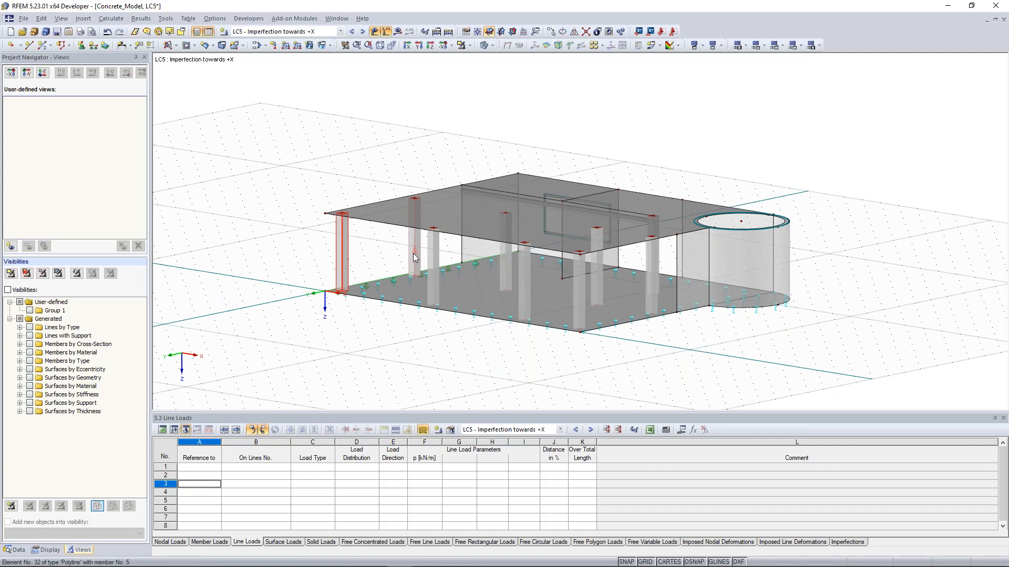
{"action": "middle_click_drag", "start_coordinate": [412, 253], "coordinate": [419, 235], "text": "ctrl"}
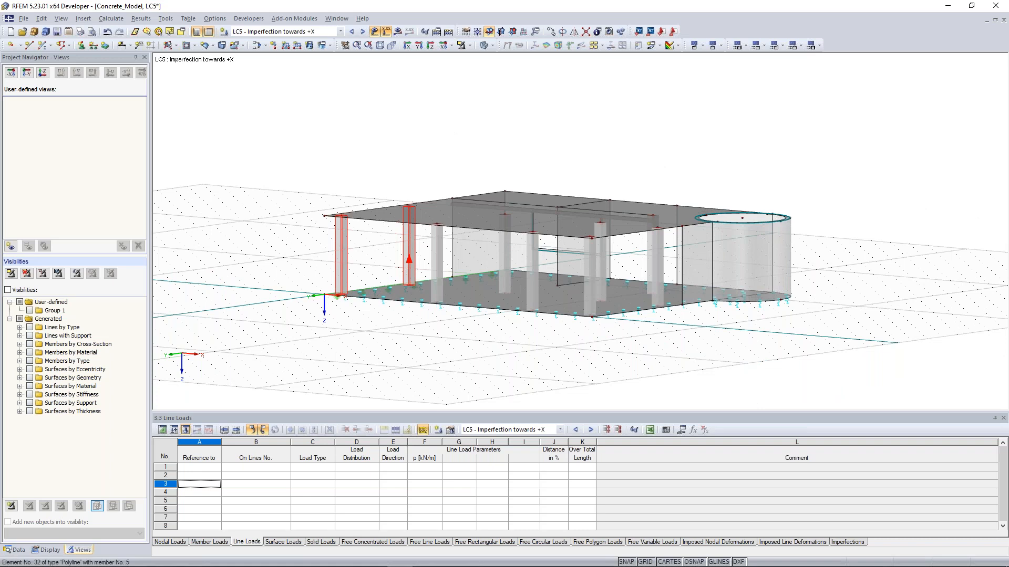
{"action": "left_click", "coordinate": [463, 45]}
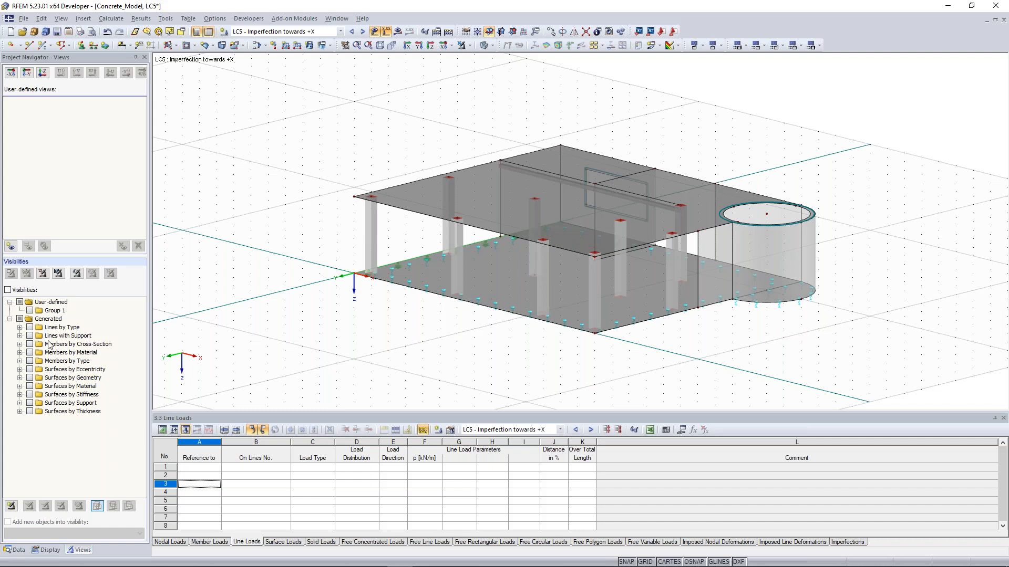
{"action": "left_click", "coordinate": [20, 345]}
{"action": "left_click", "coordinate": [40, 352]}
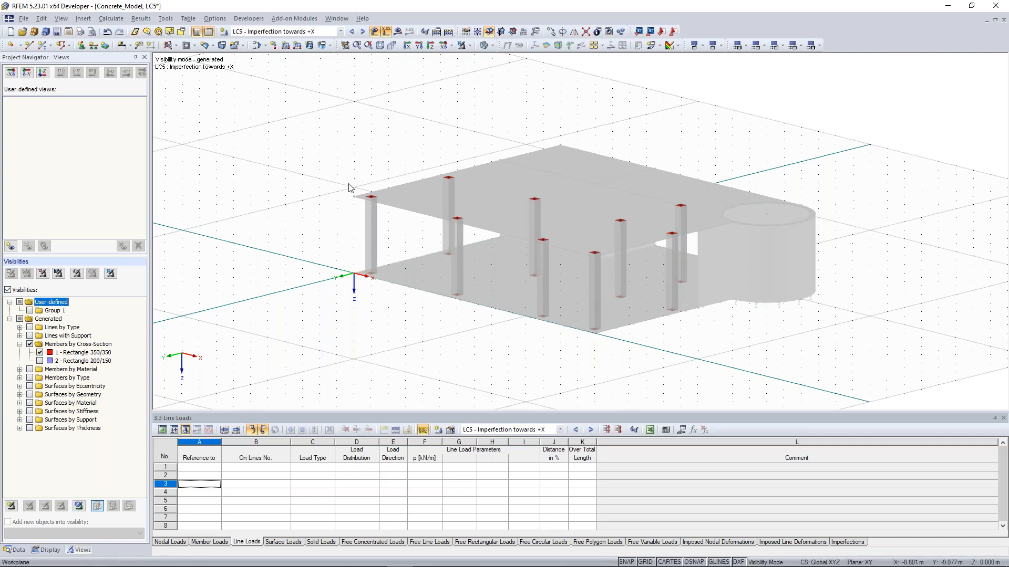
Step: Select all the isolated 350/350 columns together
{"action": "left_click_drag", "start_coordinate": [288, 111], "coordinate": [787, 371]}
{"action": "left_click", "coordinate": [375, 174]}
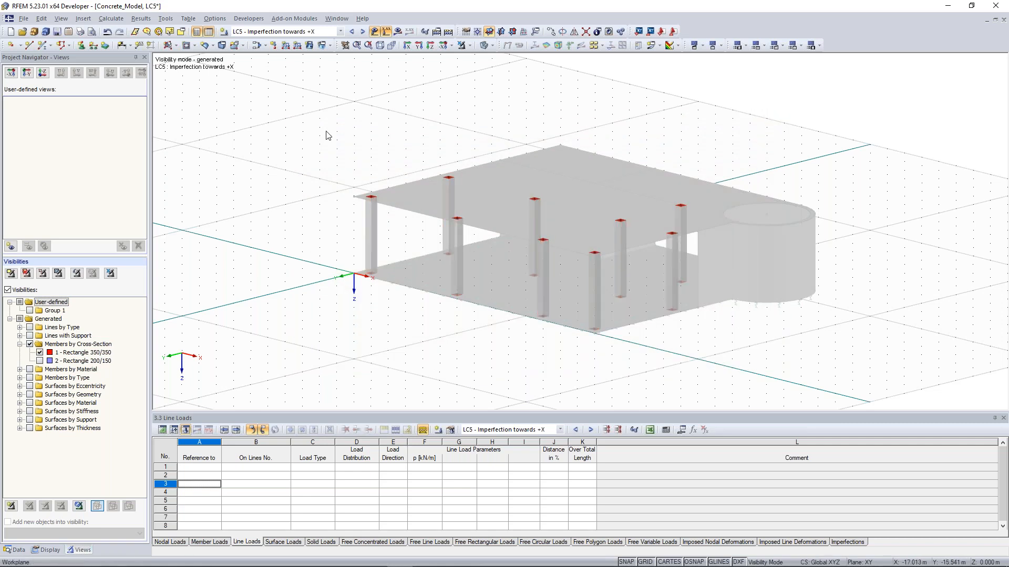
{"action": "mouse_move", "coordinate": [299, 101]}
{"action": "left_mouse_down"}
{"action": "mouse_move", "coordinate": [619, 296]}
{"action": "mouse_move", "coordinate": [755, 357]}
{"action": "left_mouse_up"}
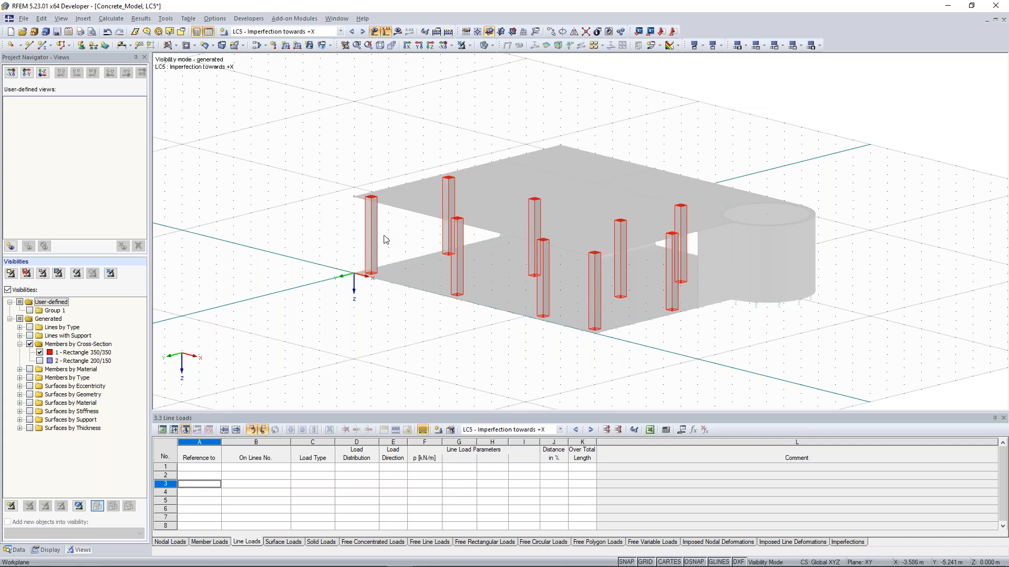
{"action": "left_click", "coordinate": [296, 112]}
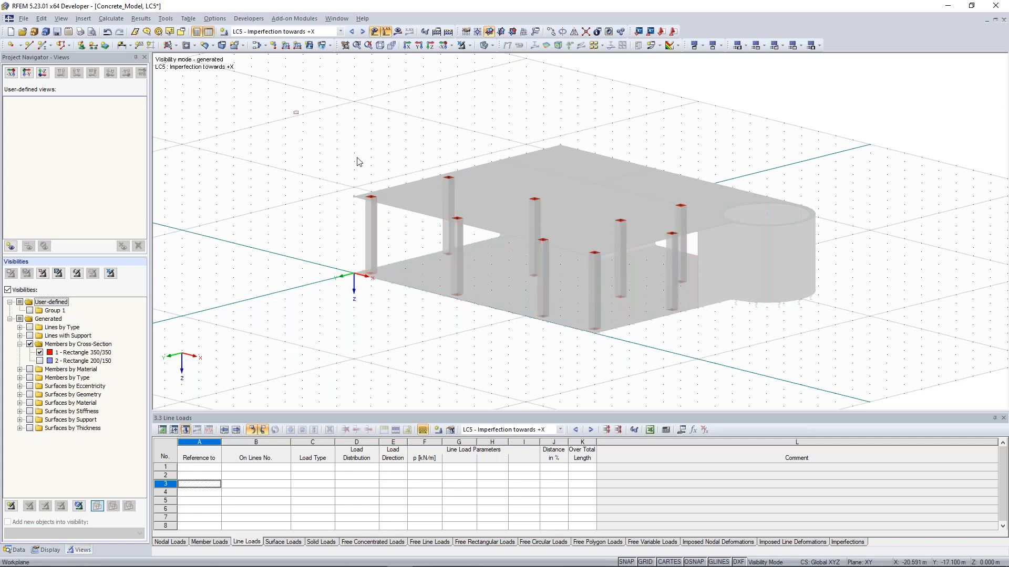
{"action": "left_click_drag", "start_coordinate": [294, 110], "coordinate": [358, 157]}
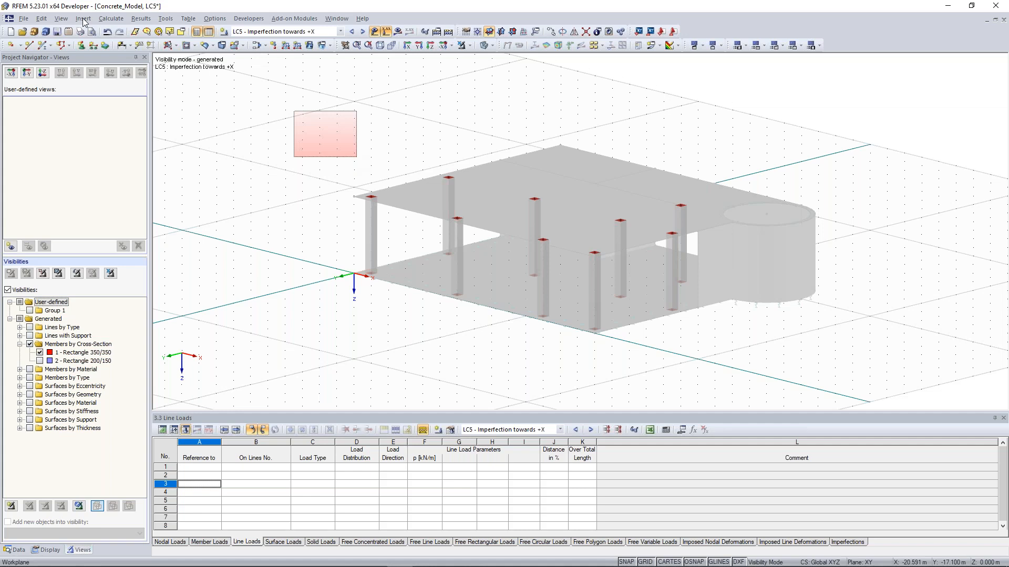
Step: Start a new imperfection in LC5 for the selected columns, members 1-9
{"action": "left_click", "coordinate": [84, 21]}
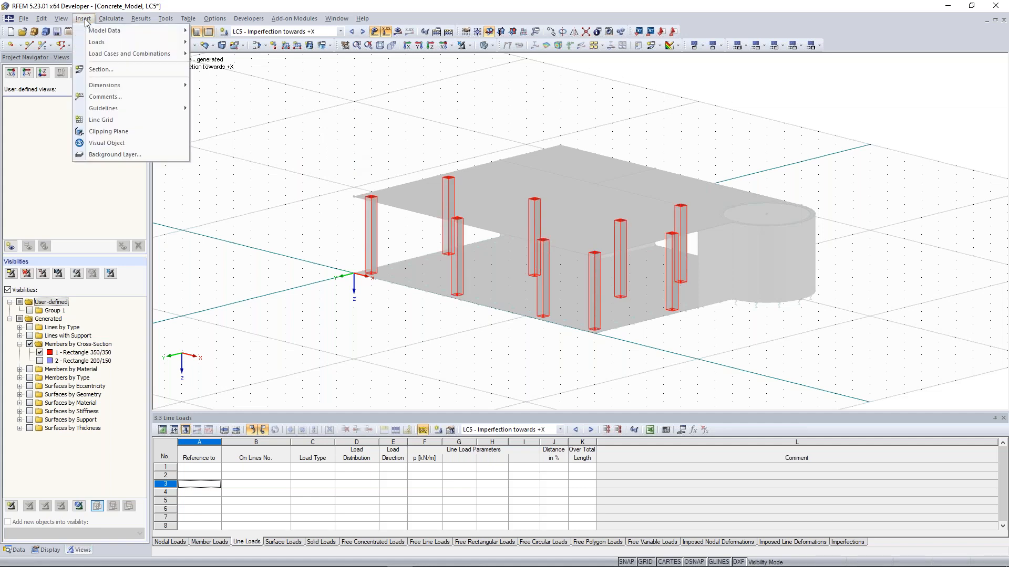
{"action": "mouse_move", "coordinate": [115, 43]}
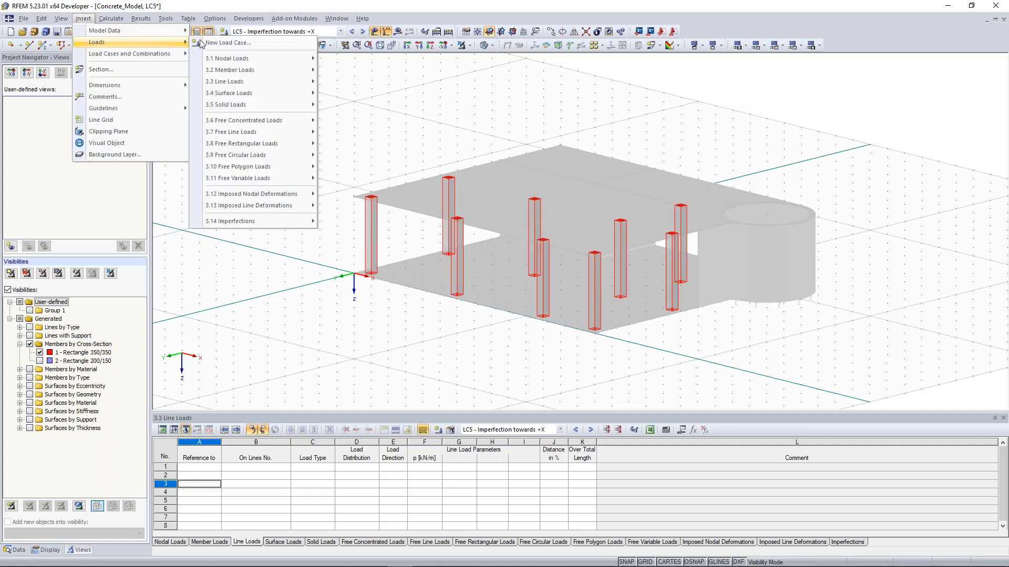
{"action": "mouse_move", "coordinate": [267, 219]}
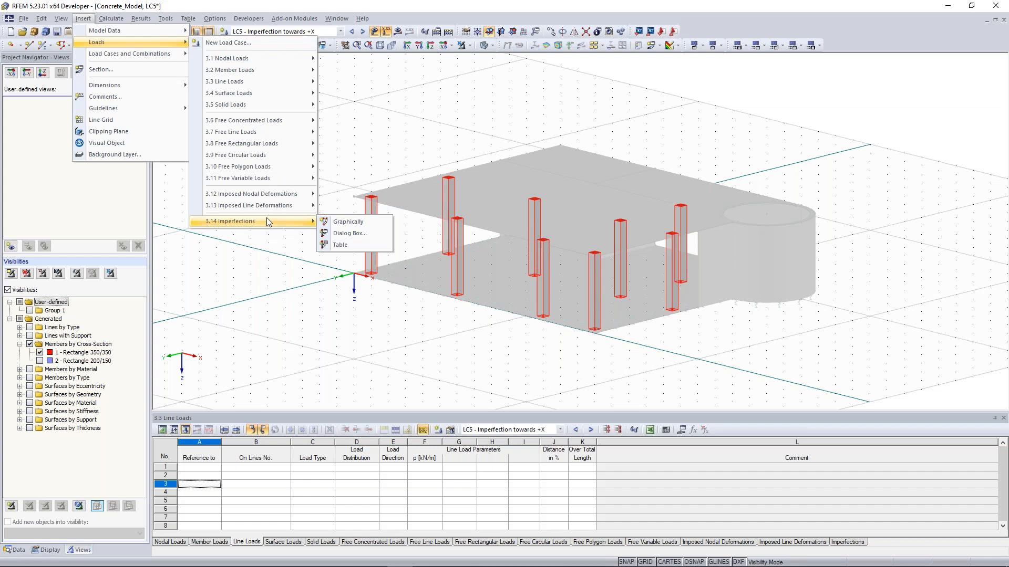
{"action": "left_click", "coordinate": [348, 221]}
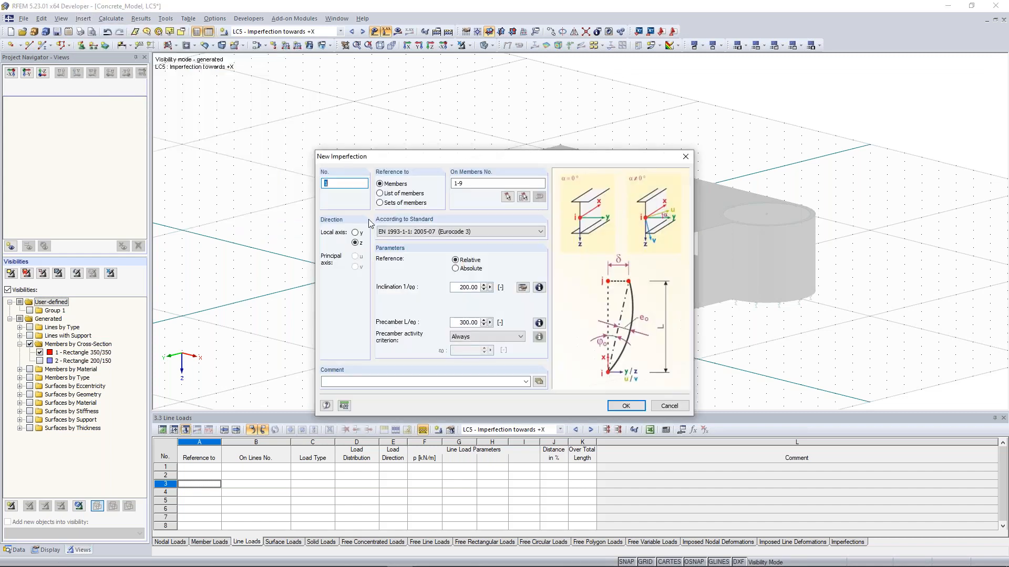
{"action": "left_click_drag", "start_coordinate": [267, 153], "coordinate": [1, 109]}
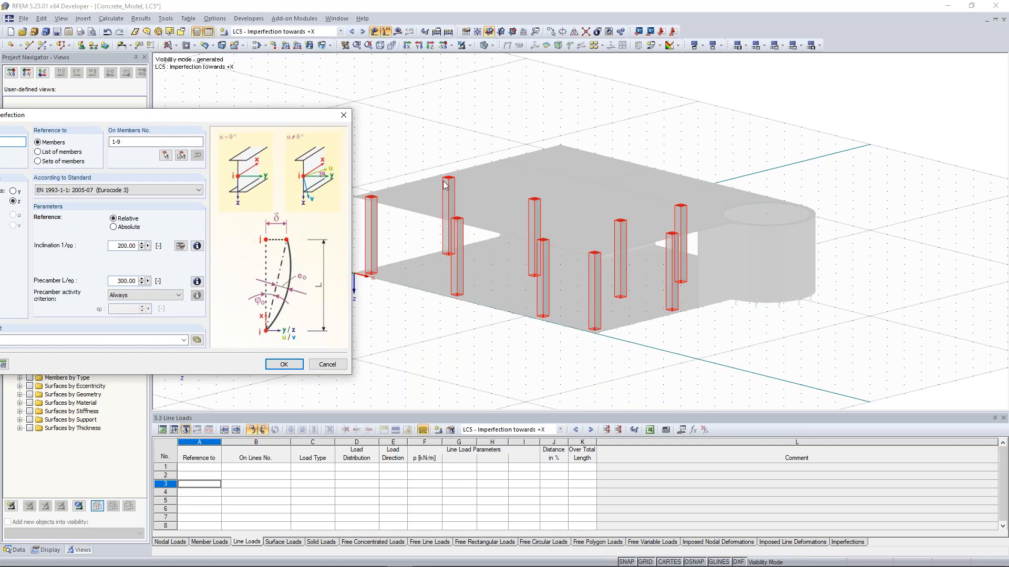
{"action": "left_click_drag", "start_coordinate": [112, 143], "coordinate": [896, 68]}
{"action": "double_click", "coordinate": [129, 143]}
{"action": "type", "text": "1-9"}
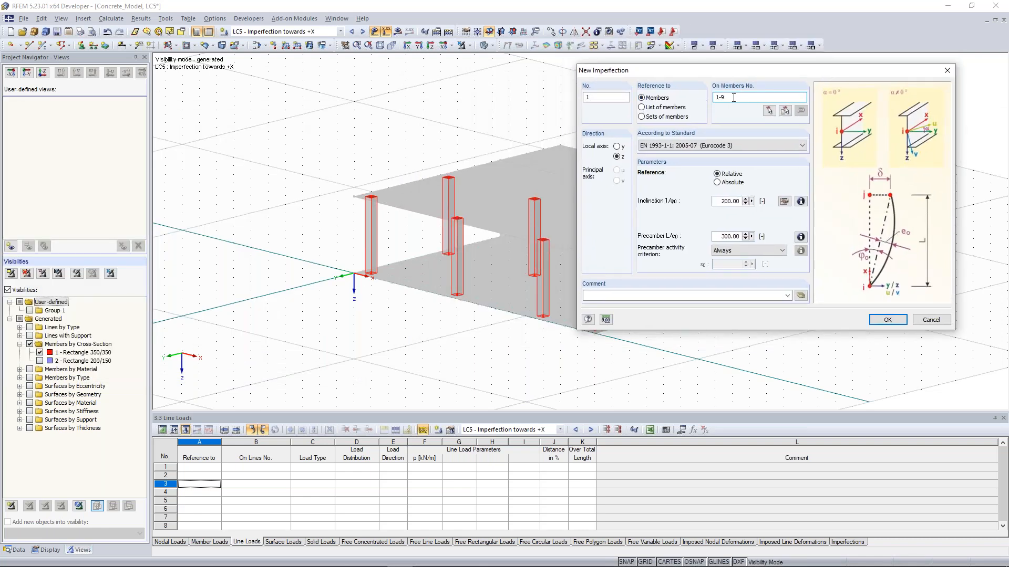
Step: Apply the imperfection according to EN 1992-1-1: 2004-12 (Eurocode 2) along local axis z, with inclination 200 and precamber 0
{"action": "left_click", "coordinate": [648, 100]}
{"action": "left_click_drag", "start_coordinate": [721, 237], "coordinate": [761, 237]}
{"action": "type", "text": "0"}
{"action": "left_click_drag", "start_coordinate": [716, 201], "coordinate": [741, 208]}
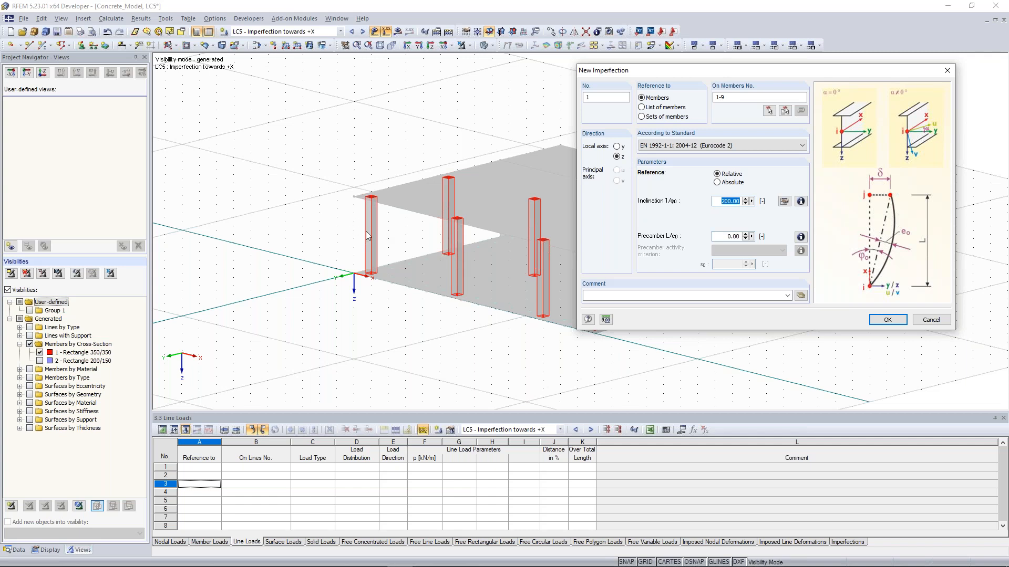
{"action": "left_click", "coordinate": [888, 321]}
Step: Display the members' local axis systems on the columns and inspect the imperfection direction against them
{"action": "middle_click_drag", "start_coordinate": [455, 119], "coordinate": [506, 159], "text": "ctrl"}
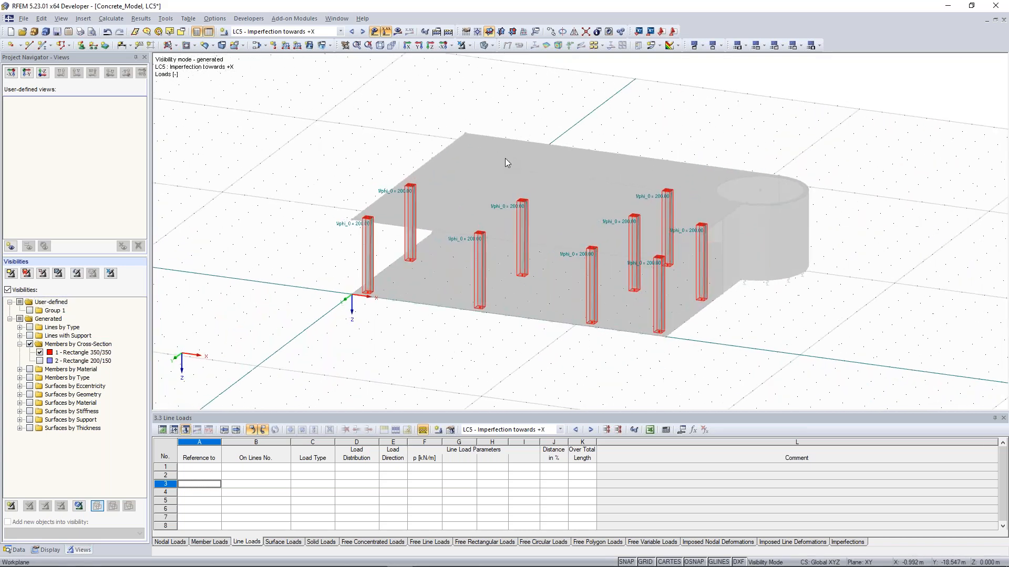
{"action": "right_click", "coordinate": [525, 239]}
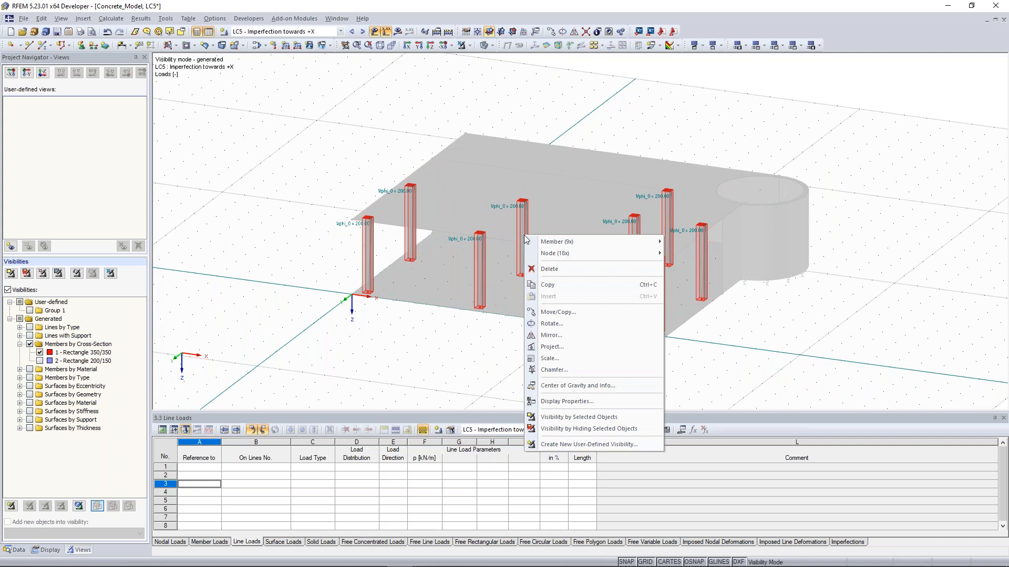
{"action": "right_click", "coordinate": [519, 255]}
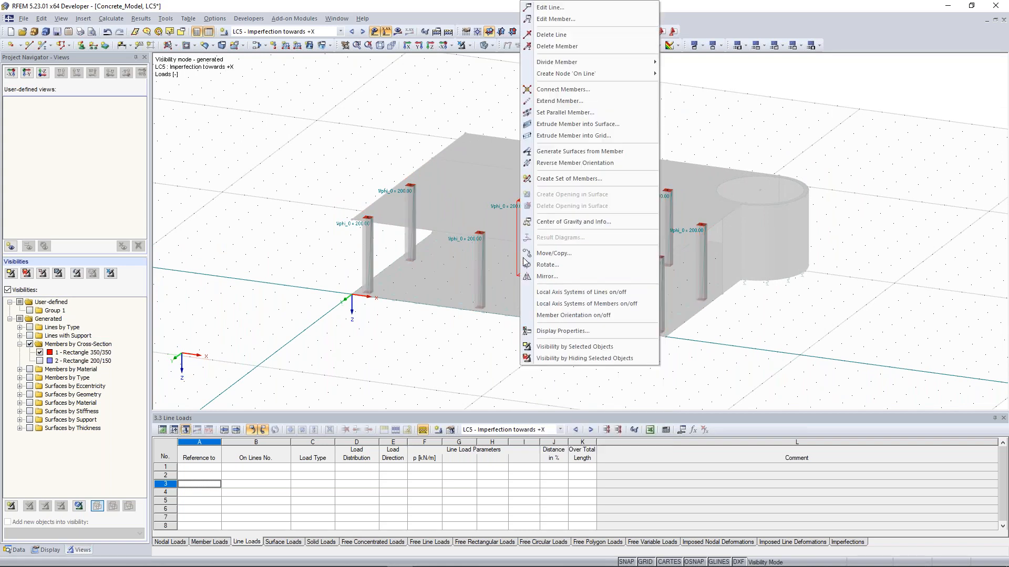
{"action": "left_click", "coordinate": [538, 304]}
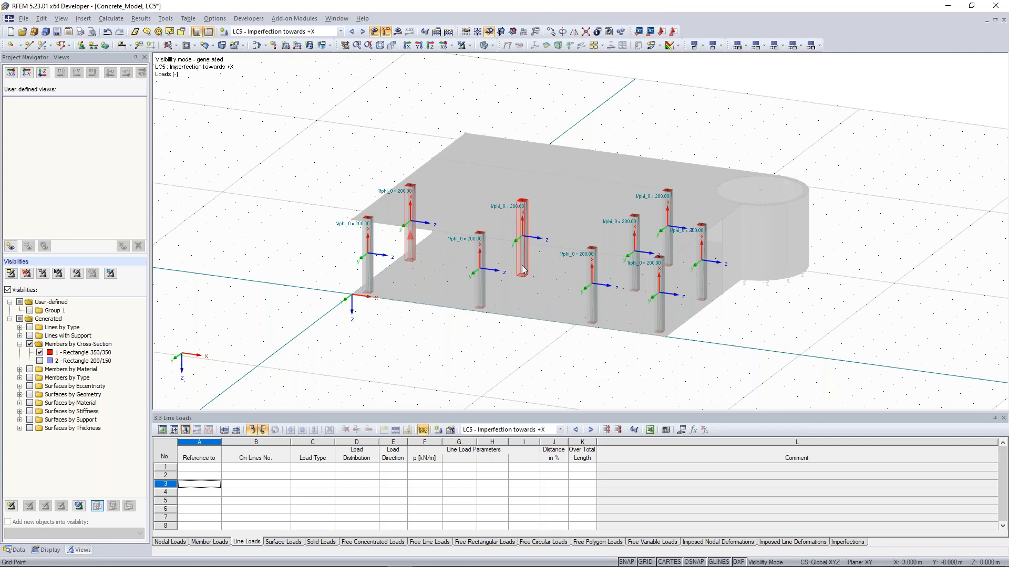
{"action": "right_click", "coordinate": [523, 269]}
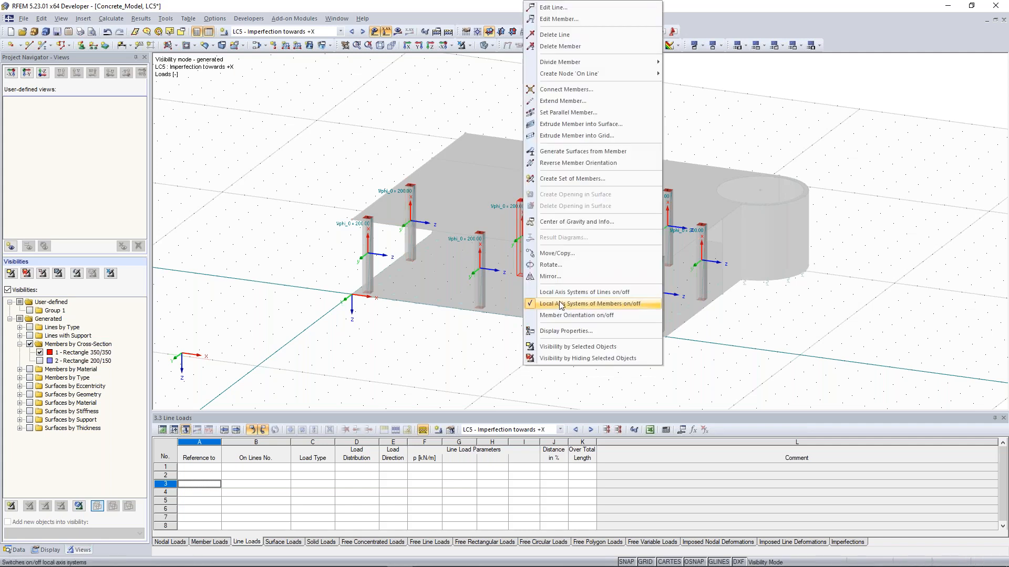
{"action": "left_click", "coordinate": [446, 220]}
{"action": "scroll", "coordinate": [446, 220], "scroll_direction": "up", "scroll_amount": 1}
{"action": "middle_click_drag", "start_coordinate": [445, 220], "coordinate": [457, 209], "text": "ctrl"}
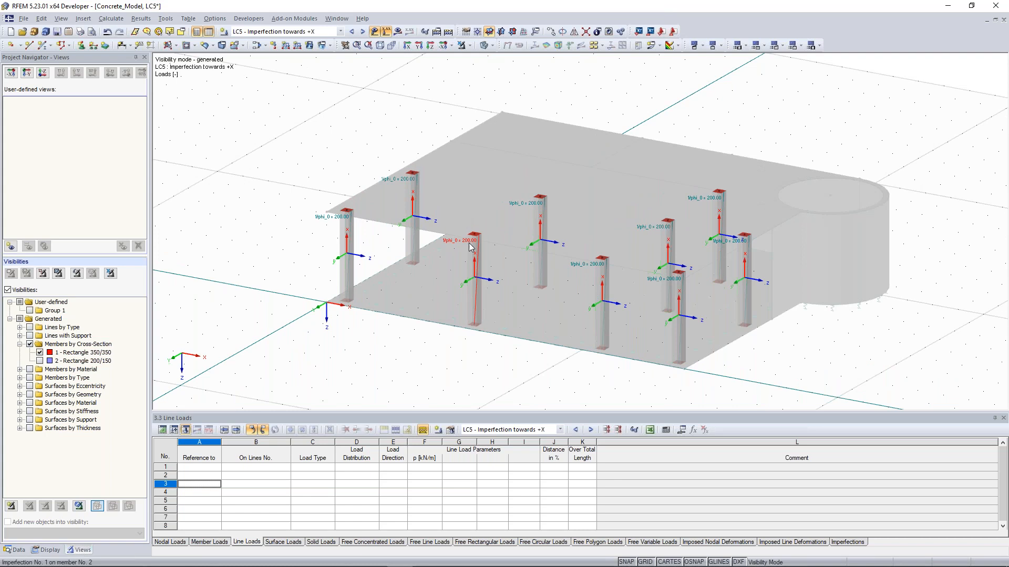
Step: Show the columns in wireframe display and inspect the inclination direction of the LC5 imperfections
{"action": "left_click", "coordinate": [485, 46]}
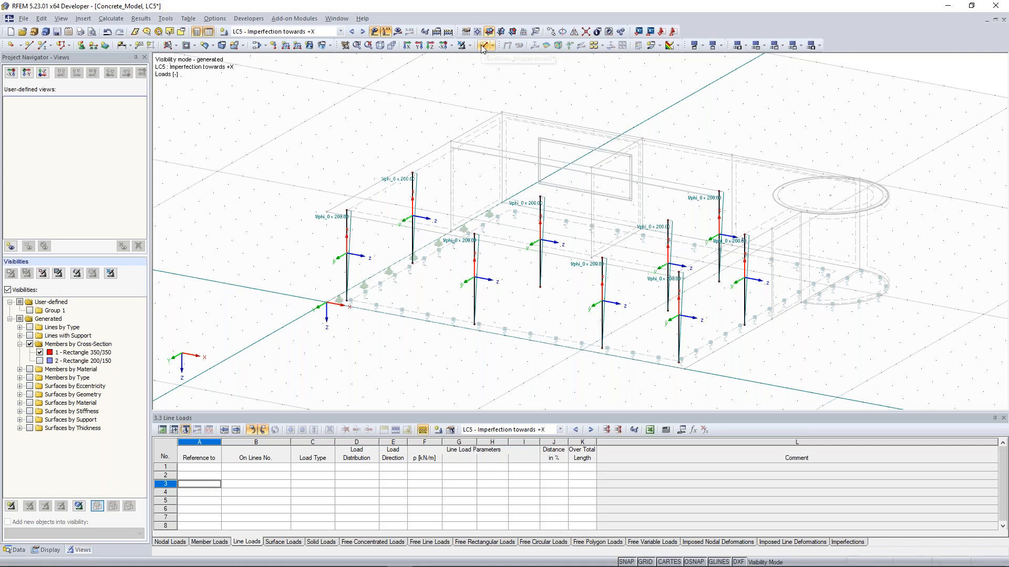
{"action": "scroll", "coordinate": [491, 188], "scroll_direction": "up", "scroll_amount": 2}
{"action": "middle_click_drag", "start_coordinate": [490, 188], "coordinate": [411, 181], "text": "ctrl"}
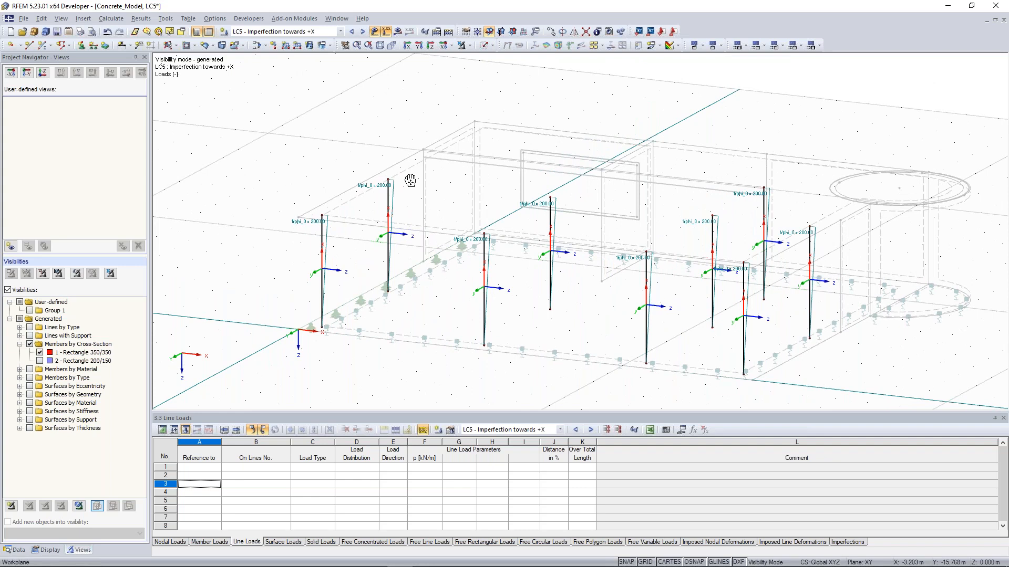
{"action": "middle_click_drag", "start_coordinate": [411, 181], "coordinate": [449, 187], "text": "ctrl"}
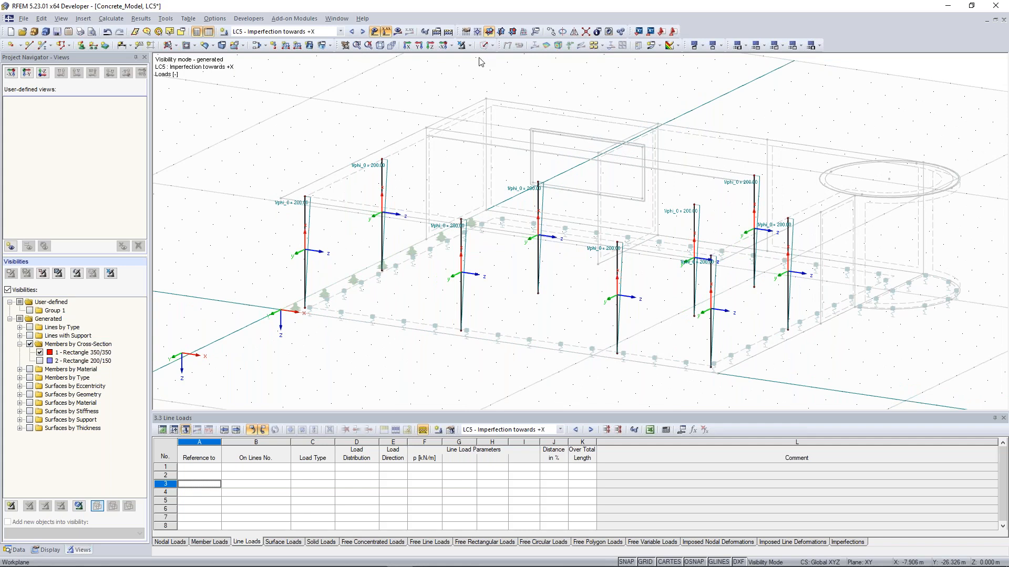
Step: Switch to load case LC6, imperfection towards +Y, and select all the 350/350 columns
{"action": "scroll", "coordinate": [322, 36], "scroll_direction": "down", "scroll_amount": 1}
{"action": "scroll", "coordinate": [327, 129], "scroll_direction": "down", "scroll_amount": 2}
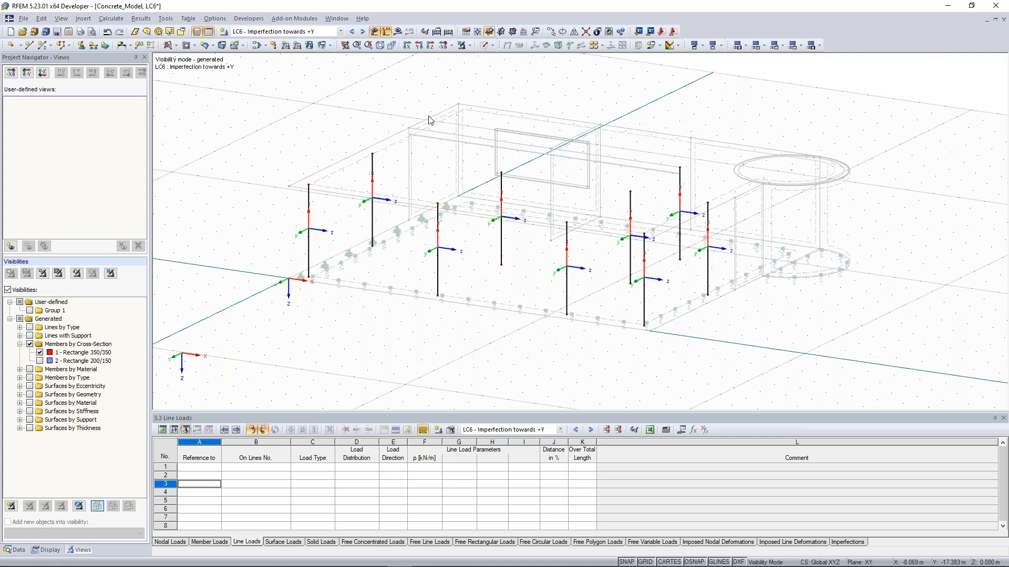
{"action": "middle_click_drag", "start_coordinate": [428, 120], "coordinate": [380, 126]}
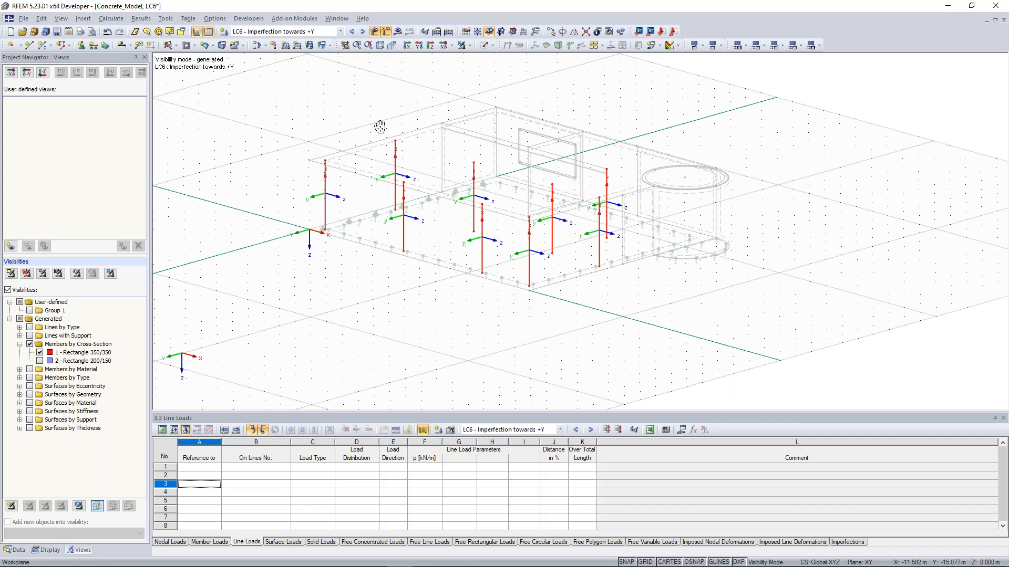
{"action": "middle_click_drag", "start_coordinate": [379, 127], "coordinate": [397, 138]}
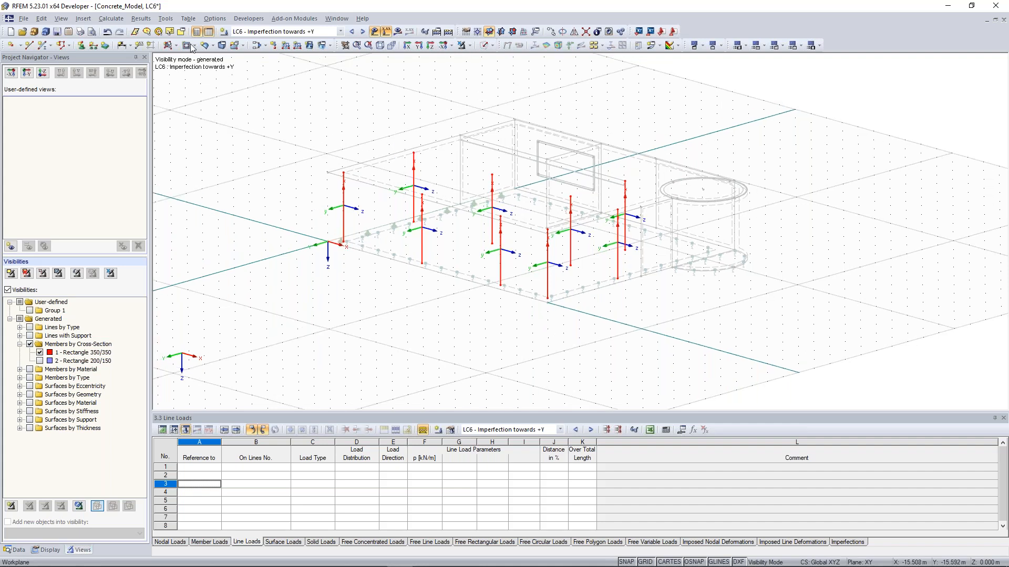
Step: Apply an imperfection to members 1-9 along local axis y per EN 1992-1-1: 2004-12 (Eurocode 2), with inclination 200 and precamber 0
{"action": "left_click", "coordinate": [83, 18]}
{"action": "mouse_move", "coordinate": [97, 42]}
{"action": "mouse_move", "coordinate": [283, 222]}
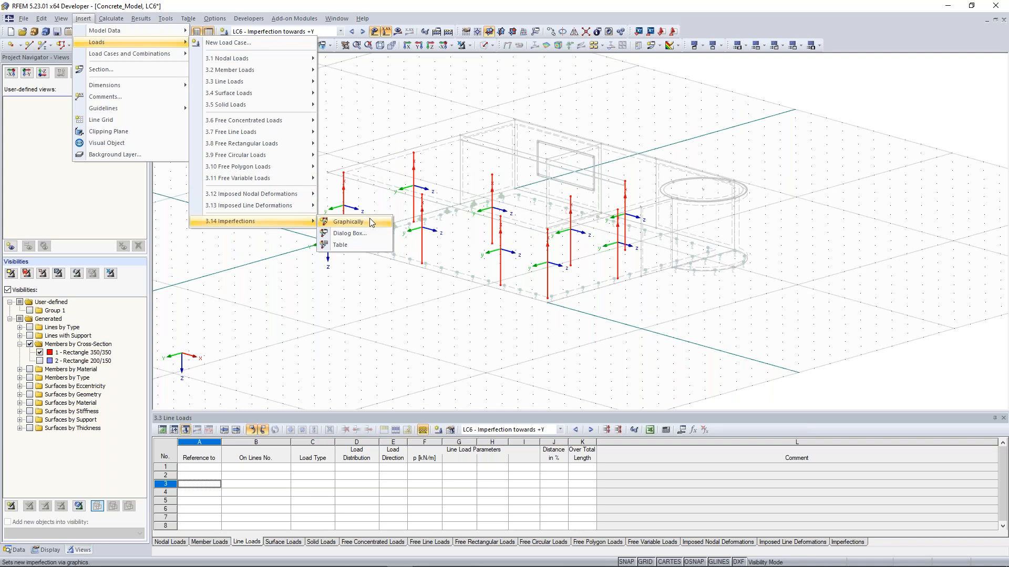
{"action": "left_click", "coordinate": [370, 220]}
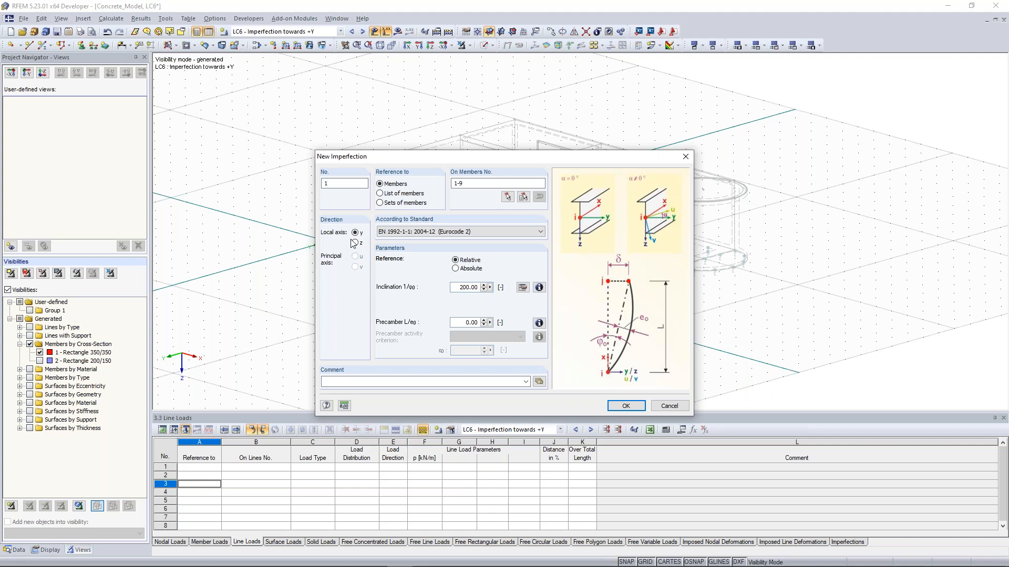
{"action": "left_click", "coordinate": [631, 407]}
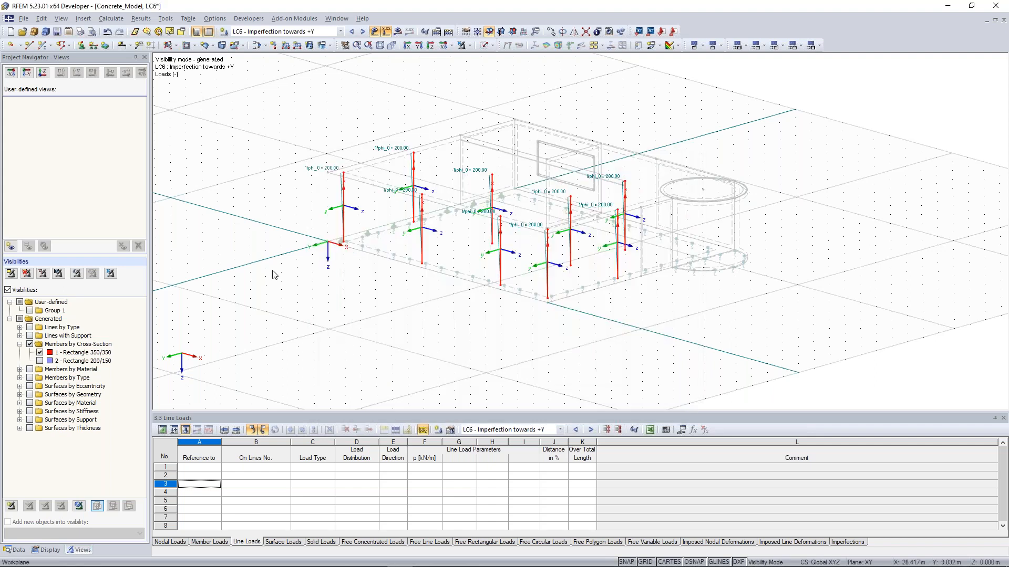
Step: Turn off the visibility filter to show the whole building and display it as a solid transparent model
{"action": "mouse_move", "coordinate": [560, 132]}
{"action": "middle_mouse_down", "text": "ctrl"}
{"action": "mouse_move", "coordinate": [544, 133]}
{"action": "mouse_move", "coordinate": [567, 130]}
{"action": "middle_mouse_up", "text": "ctrl"}
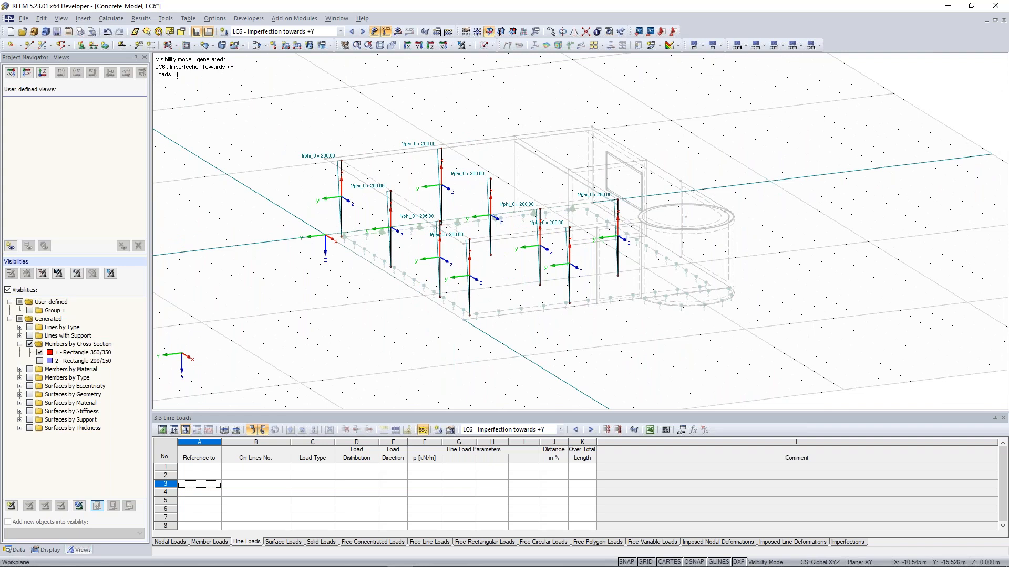
{"action": "left_click", "coordinate": [483, 45]}
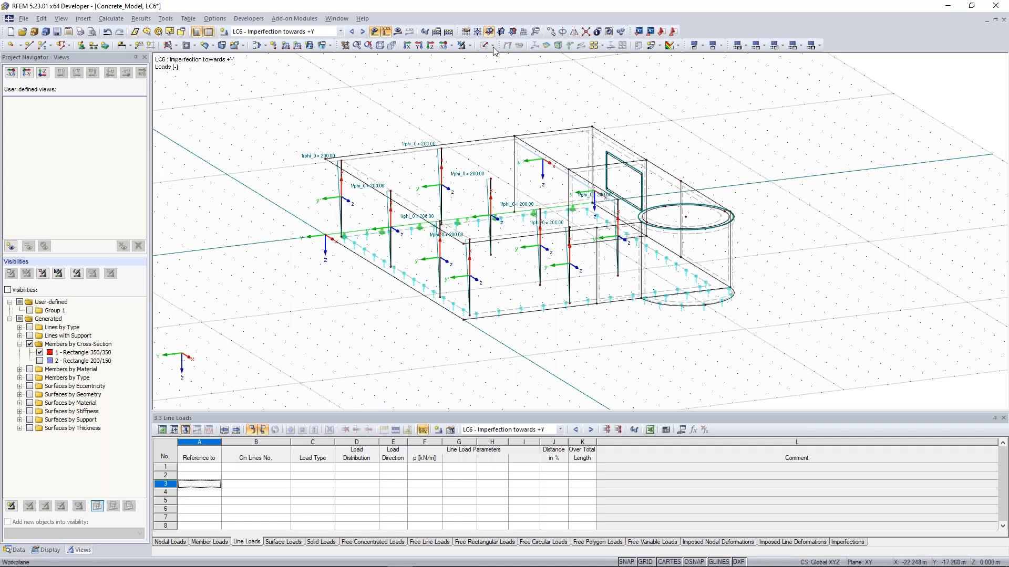
{"action": "left_click", "coordinate": [494, 46]}
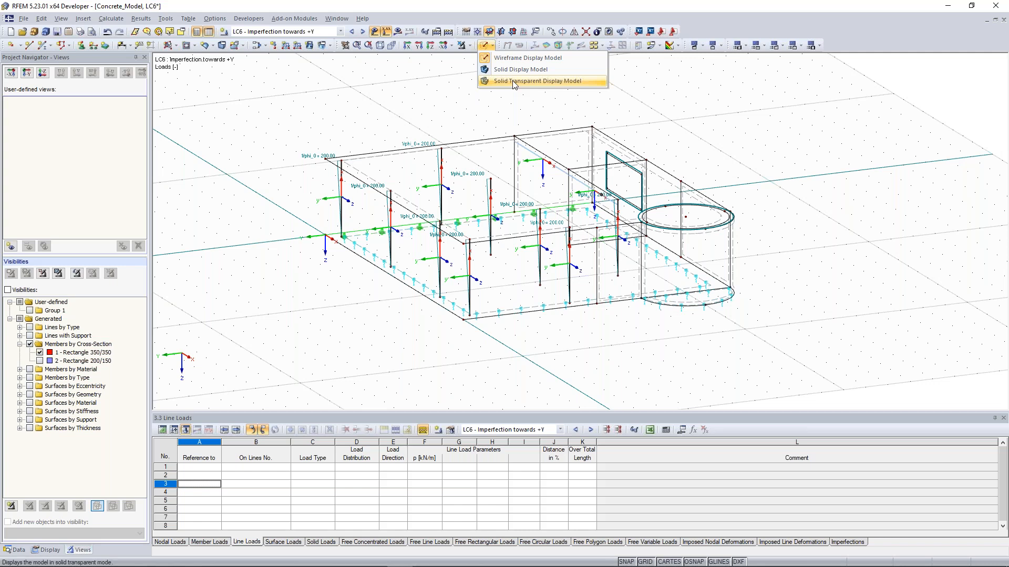
{"action": "left_click", "coordinate": [513, 82]}
{"action": "middle_click_drag", "start_coordinate": [337, 126], "coordinate": [328, 126], "text": "ctrl"}
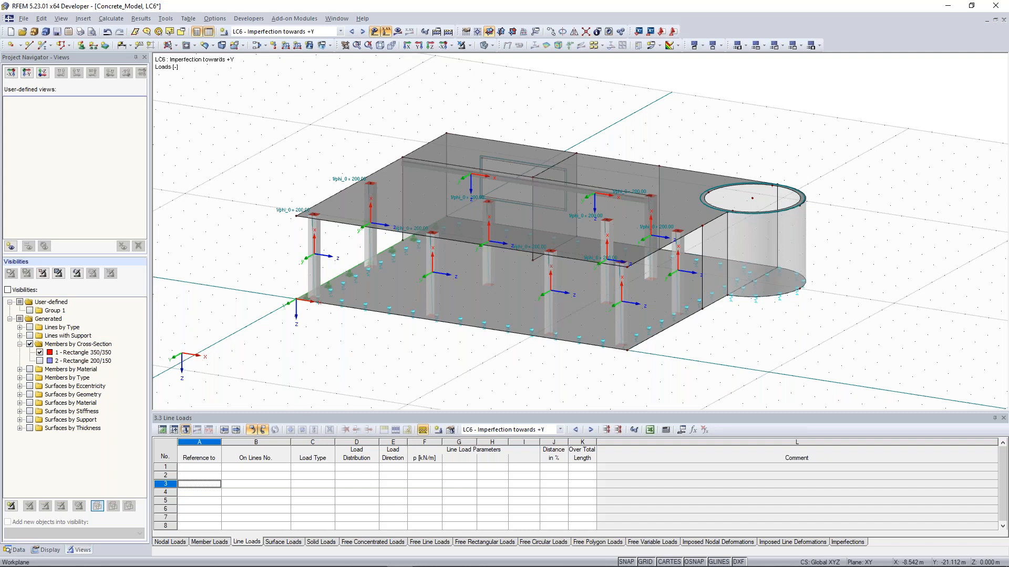
{"action": "scroll", "coordinate": [457, 115], "scroll_direction": "down", "scroll_amount": 1}
Step: Review the FE mesh settings and accept them with a target finite element length of 0.500 m
{"action": "left_click", "coordinate": [118, 21]}
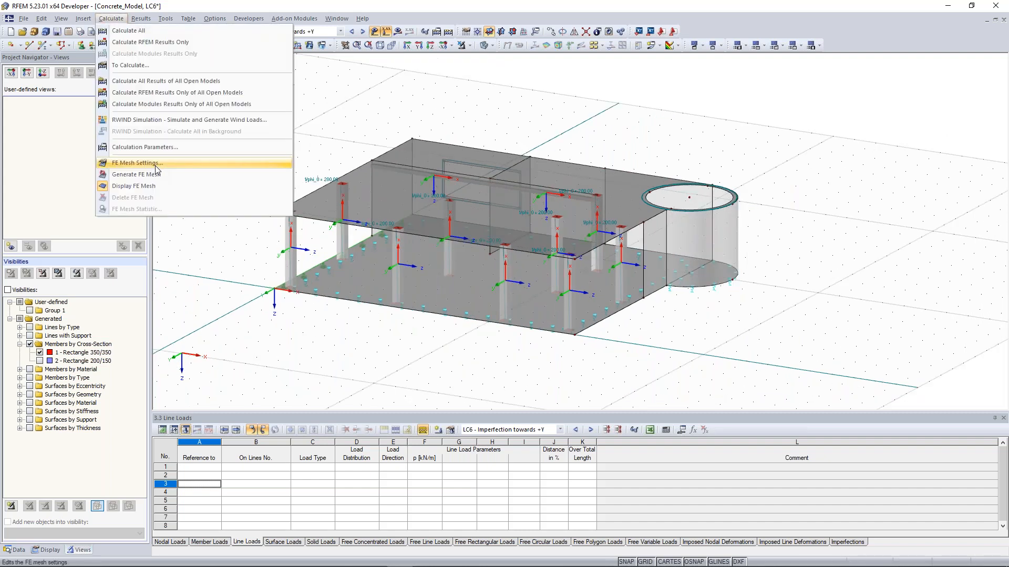
{"action": "left_click", "coordinate": [156, 164]}
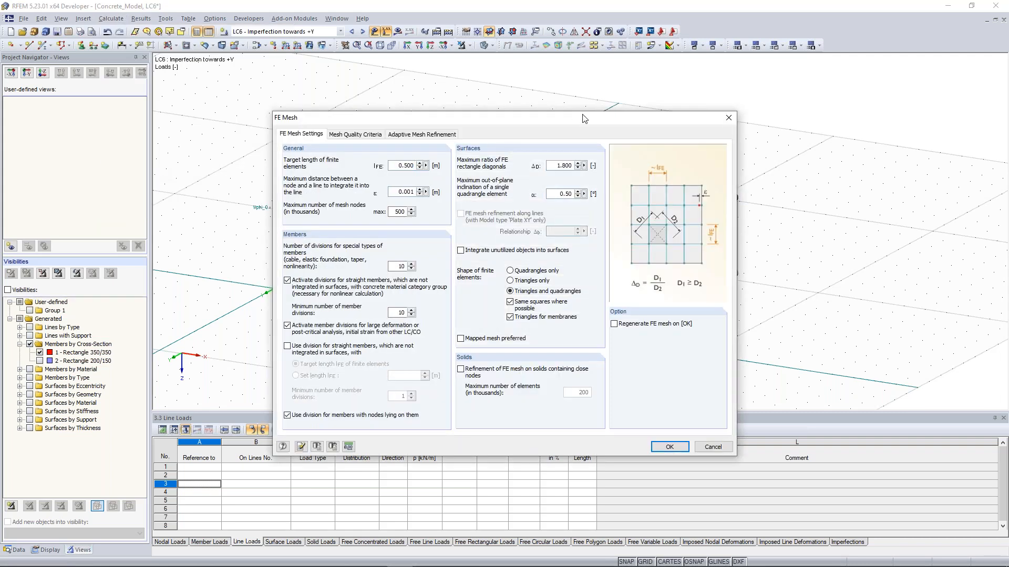
{"action": "left_click_drag", "start_coordinate": [573, 124], "coordinate": [524, 91]}
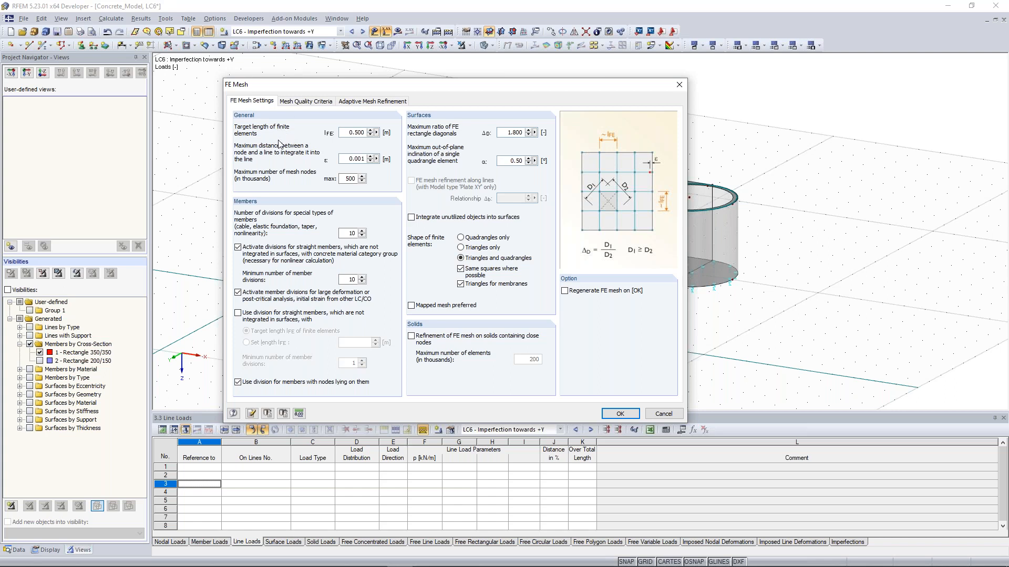
{"action": "double_click", "coordinate": [348, 133]}
{"action": "left_click", "coordinate": [350, 134]}
{"action": "left_click_drag", "start_coordinate": [447, 84], "coordinate": [416, 279]}
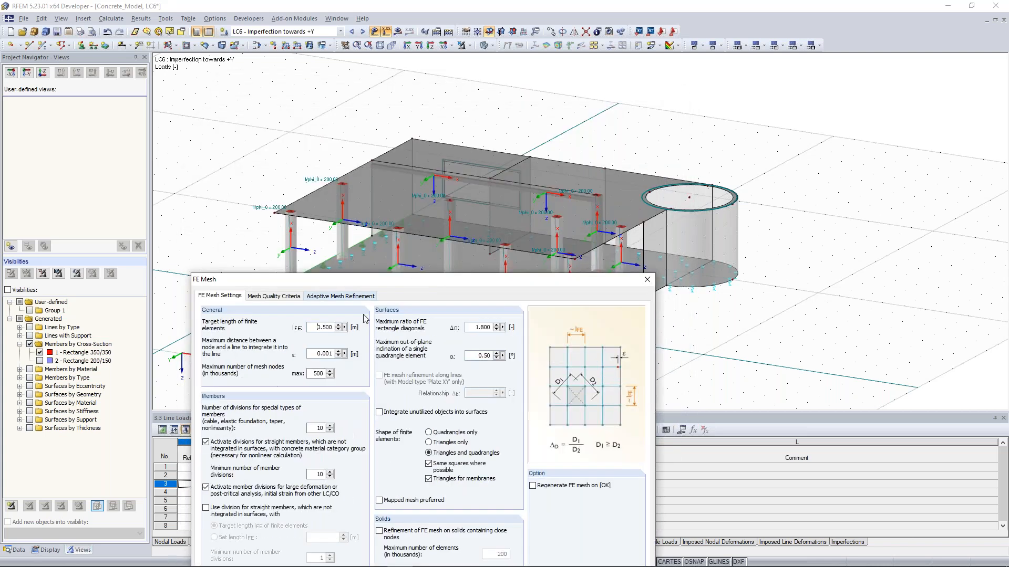
{"action": "left_click", "coordinate": [314, 330]}
{"action": "left_click_drag", "start_coordinate": [314, 327], "coordinate": [330, 325]}
{"action": "left_click", "coordinate": [314, 326]}
{"action": "double_click", "coordinate": [317, 327]}
{"action": "left_click_drag", "start_coordinate": [396, 284], "coordinate": [350, 103]}
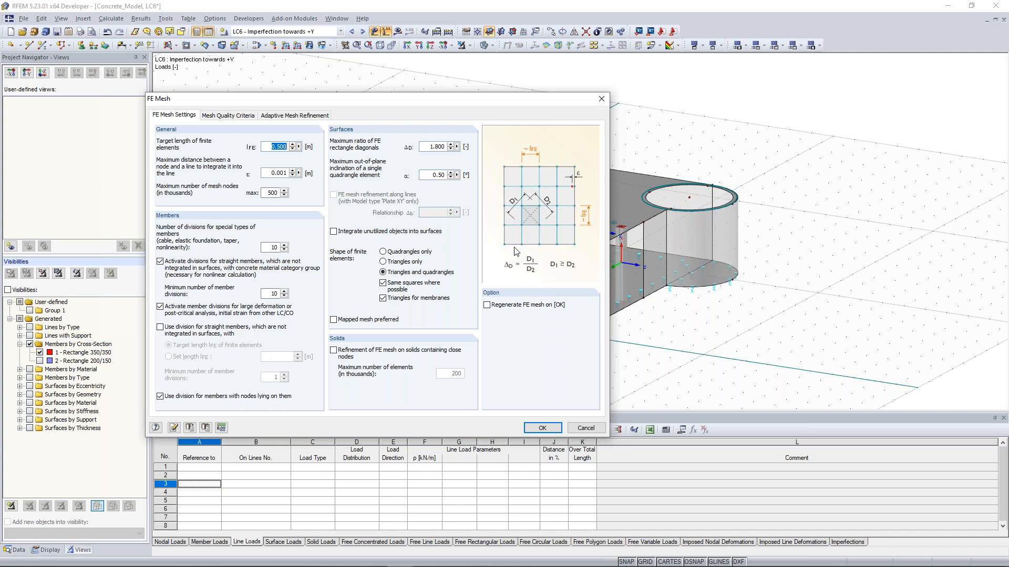
{"action": "left_click", "coordinate": [553, 431]}
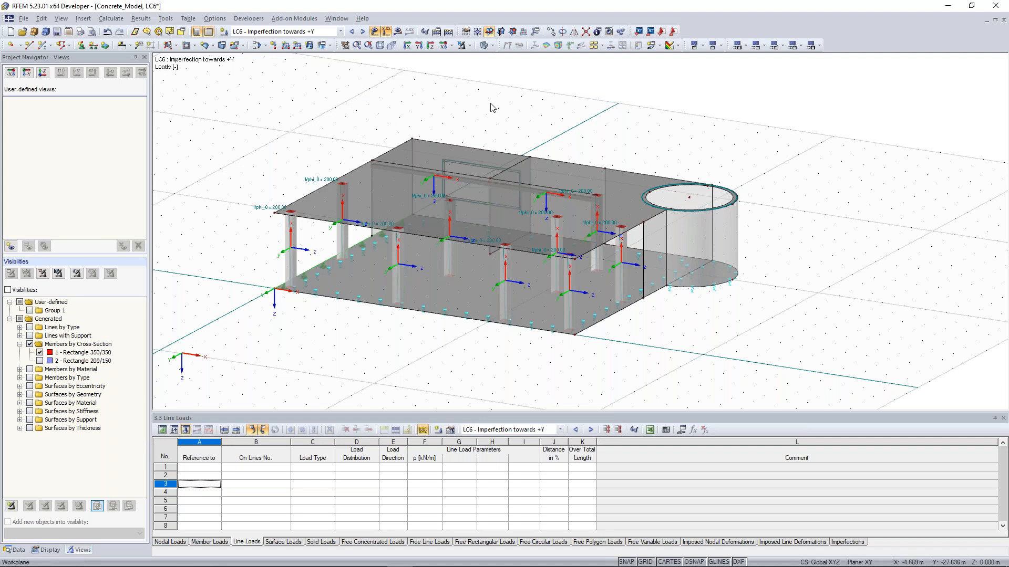
Step: Examine the roof slab, the beam and the free end of the interior wall from several sides for spots needing local mesh refinement
{"action": "middle_click_drag", "start_coordinate": [490, 103], "coordinate": [506, 129], "text": "ctrl"}
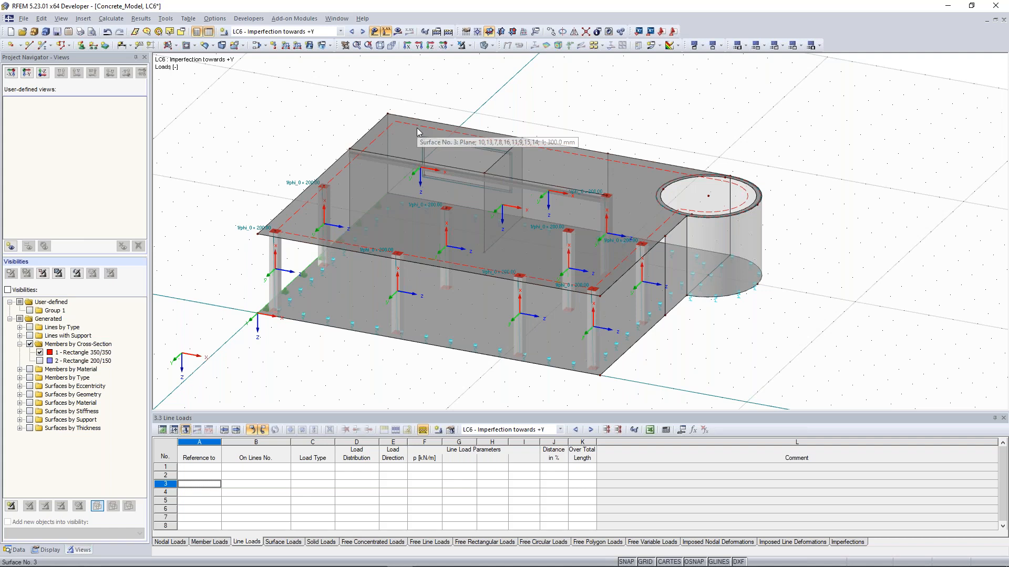
{"action": "scroll", "coordinate": [418, 131], "scroll_direction": "up", "scroll_amount": 3}
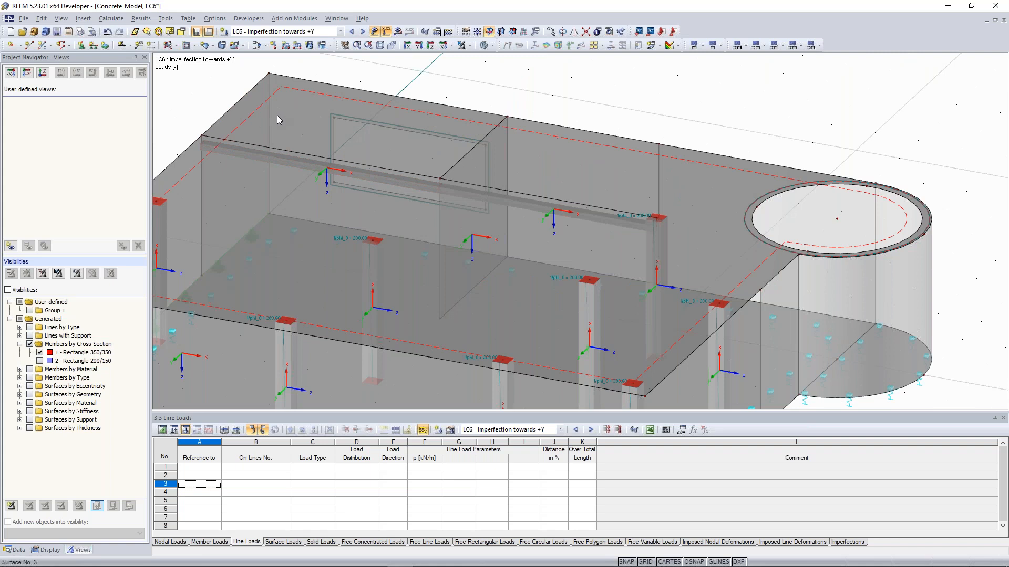
{"action": "middle_click_drag", "start_coordinate": [698, 184], "coordinate": [741, 309], "text": "ctrl"}
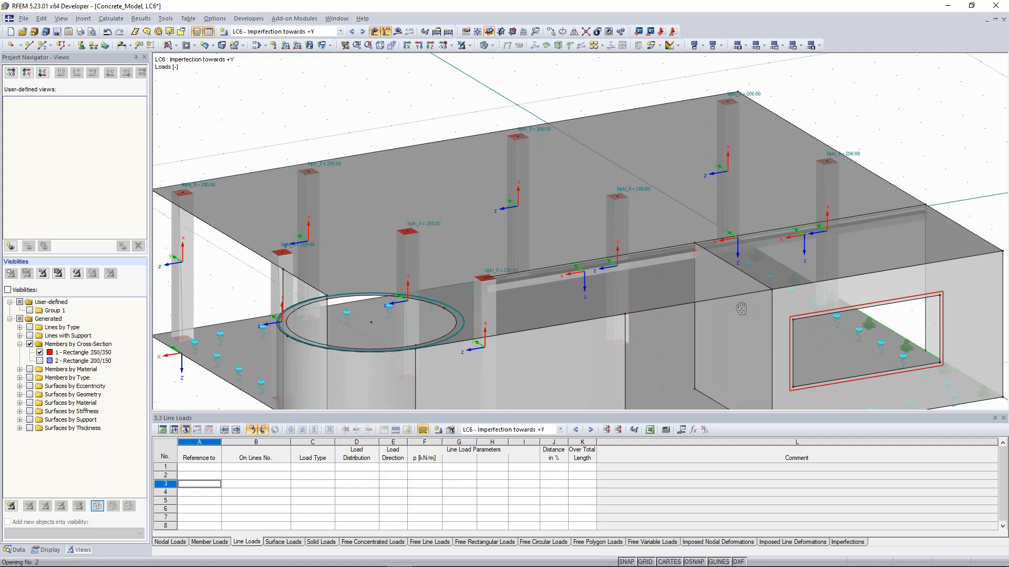
{"action": "middle_click_drag", "start_coordinate": [742, 308], "coordinate": [935, 323], "text": "ctrl"}
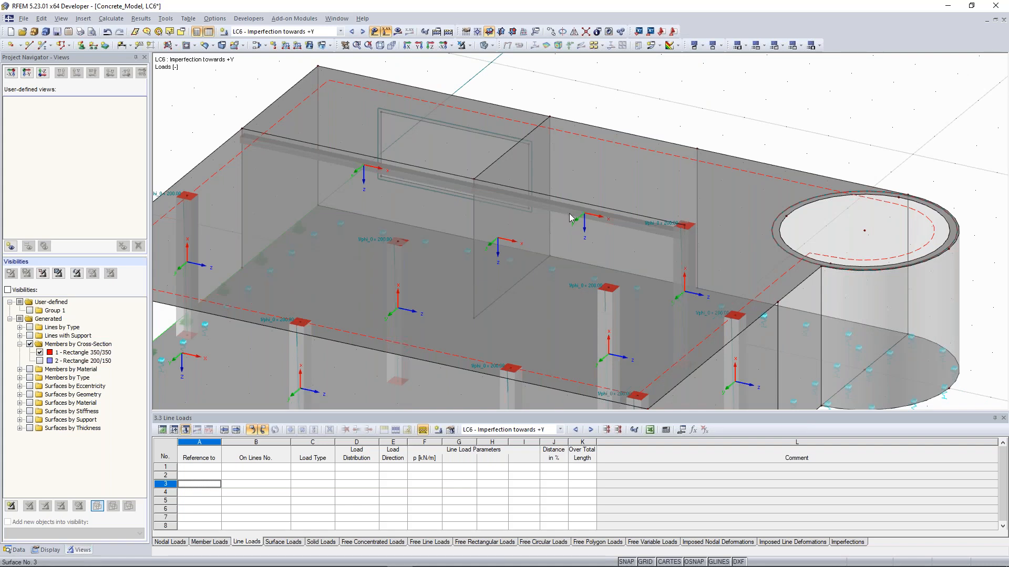
{"action": "middle_click_drag", "start_coordinate": [564, 121], "coordinate": [620, 150]}
{"action": "scroll", "coordinate": [620, 150], "scroll_direction": "down", "scroll_amount": 3}
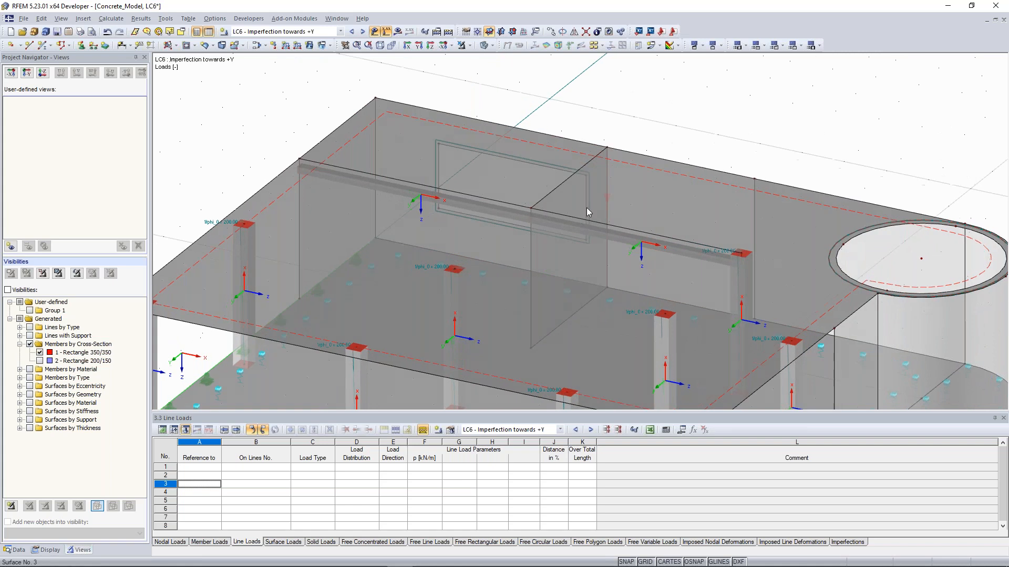
{"action": "scroll", "coordinate": [608, 197], "scroll_direction": "up", "scroll_amount": 2}
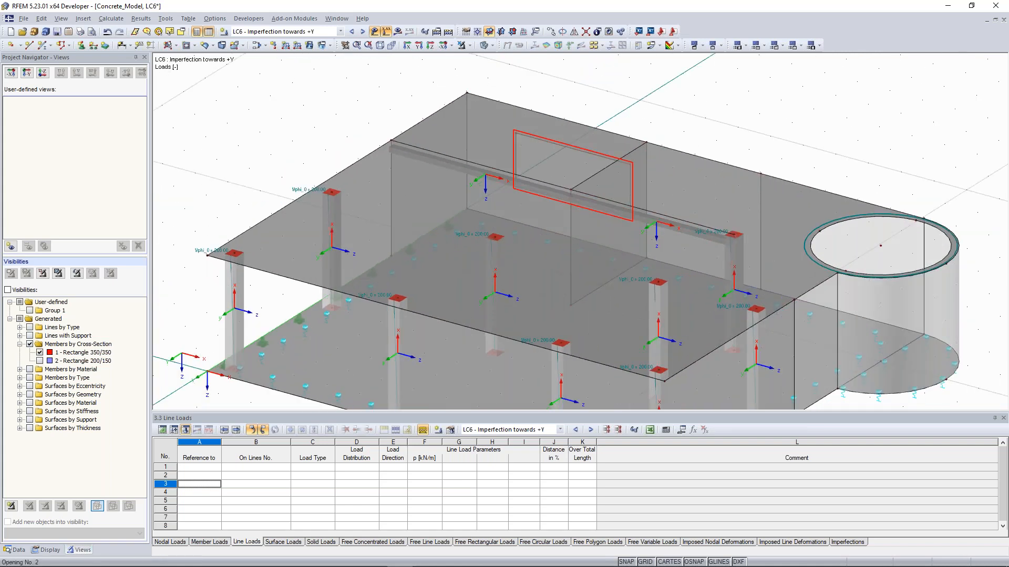
{"action": "middle_click_drag", "start_coordinate": [586, 194], "coordinate": [577, 203]}
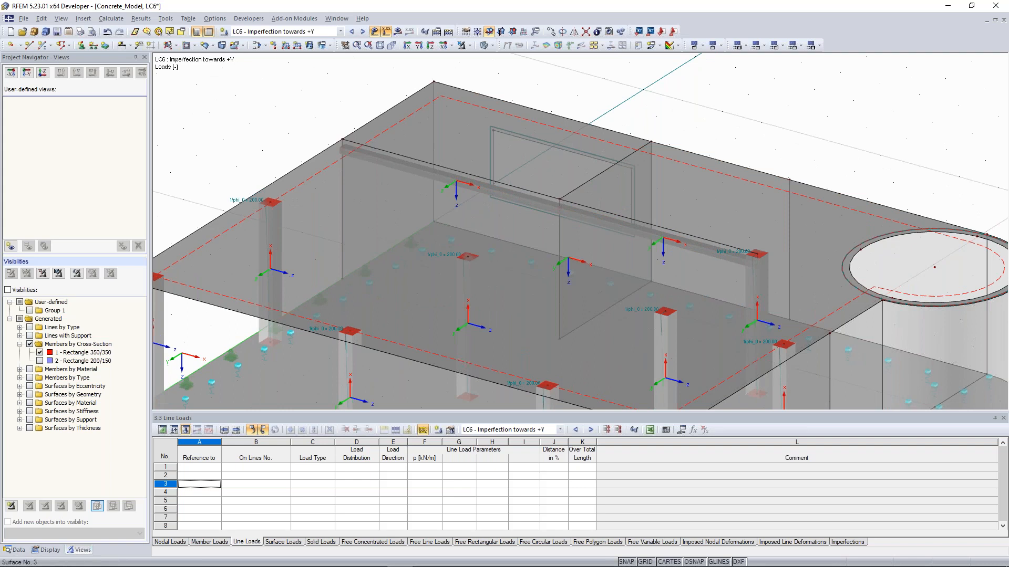
{"action": "scroll", "coordinate": [577, 201], "scroll_direction": "up", "scroll_amount": 1}
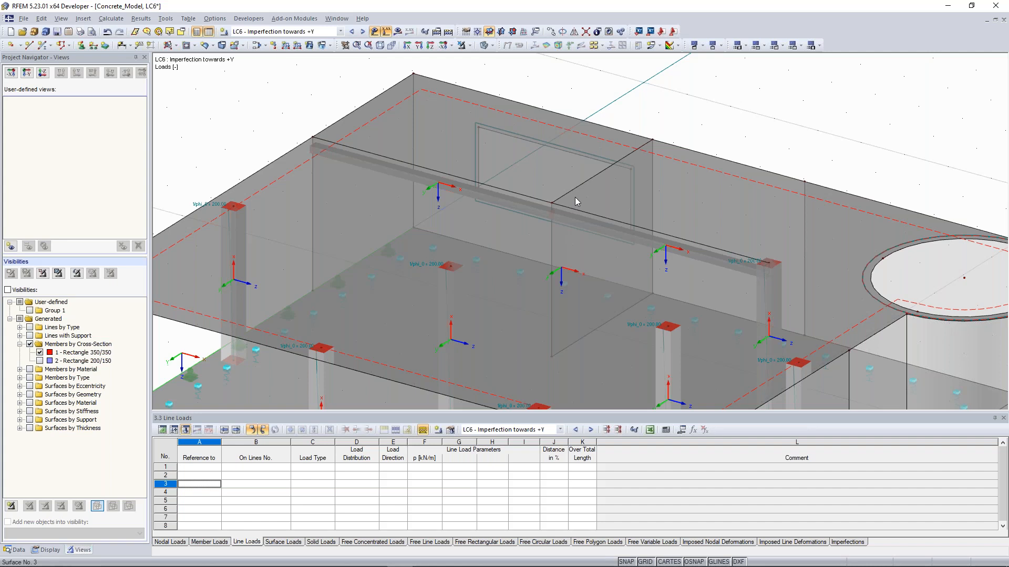
{"action": "scroll", "coordinate": [648, 194], "scroll_direction": "down", "scroll_amount": 2}
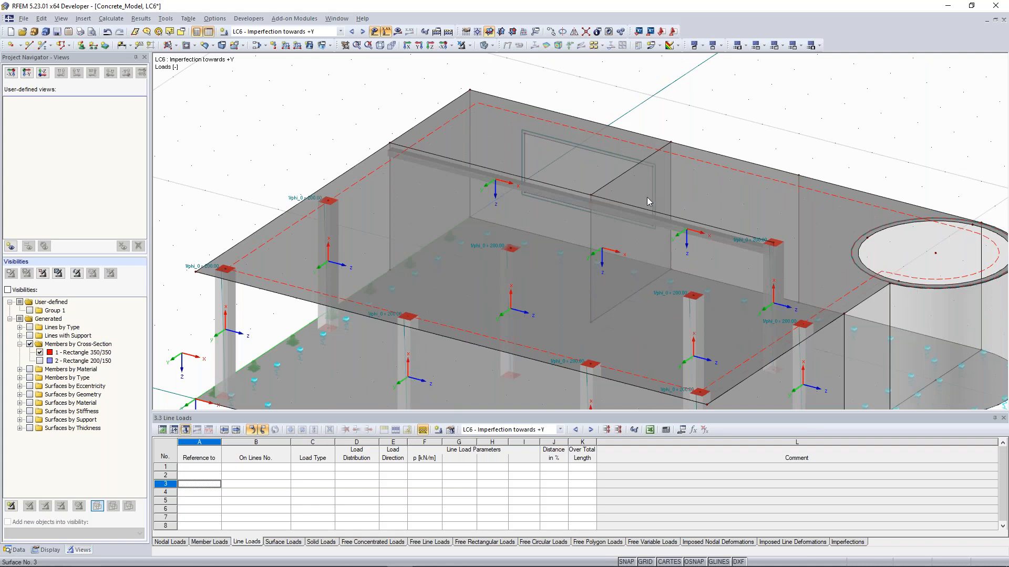
{"action": "scroll", "coordinate": [647, 197], "scroll_direction": "up", "scroll_amount": 2}
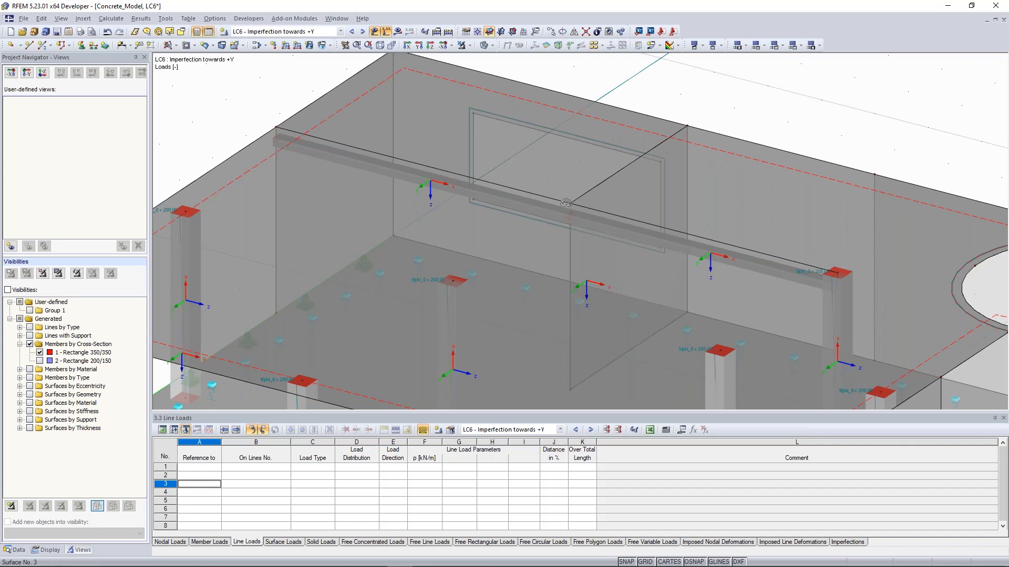
Step: Start a new FE mesh refinement on the roof node at the free end of the interior wall, node 46
{"action": "middle_click_drag", "start_coordinate": [565, 204], "coordinate": [571, 231]}
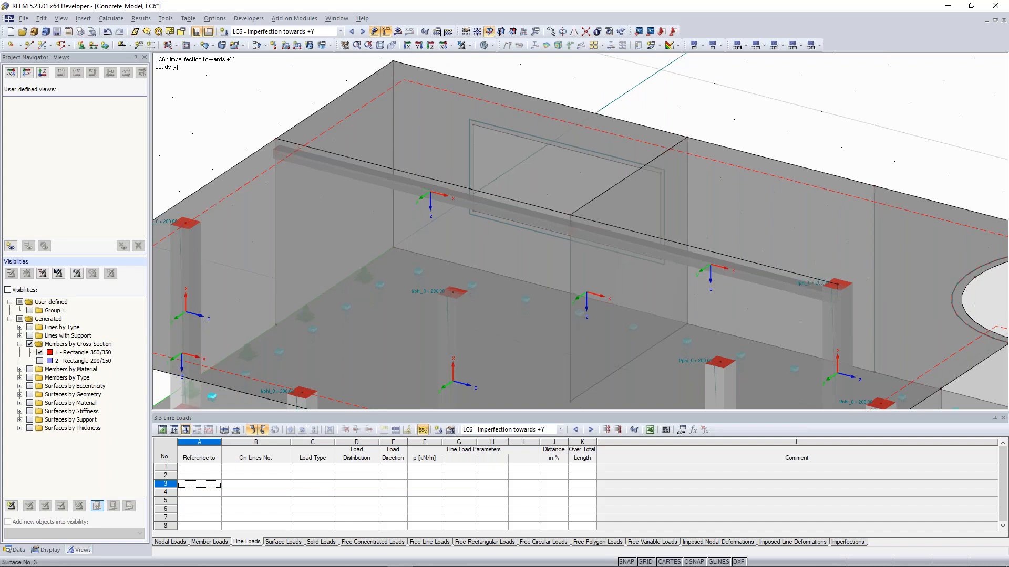
{"action": "right_click", "coordinate": [574, 232]}
{"action": "mouse_move", "coordinate": [691, 261]}
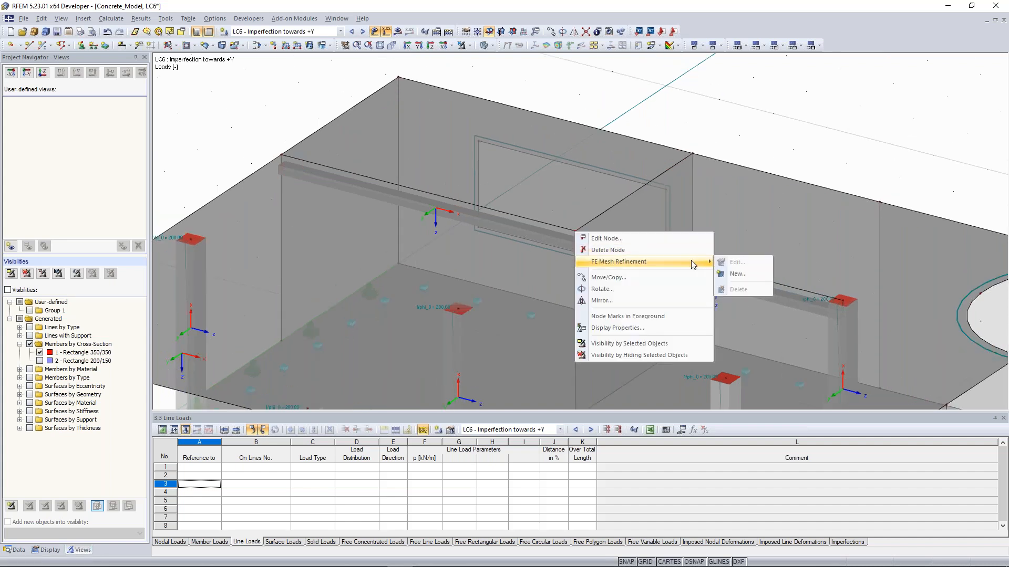
{"action": "left_click", "coordinate": [739, 272]}
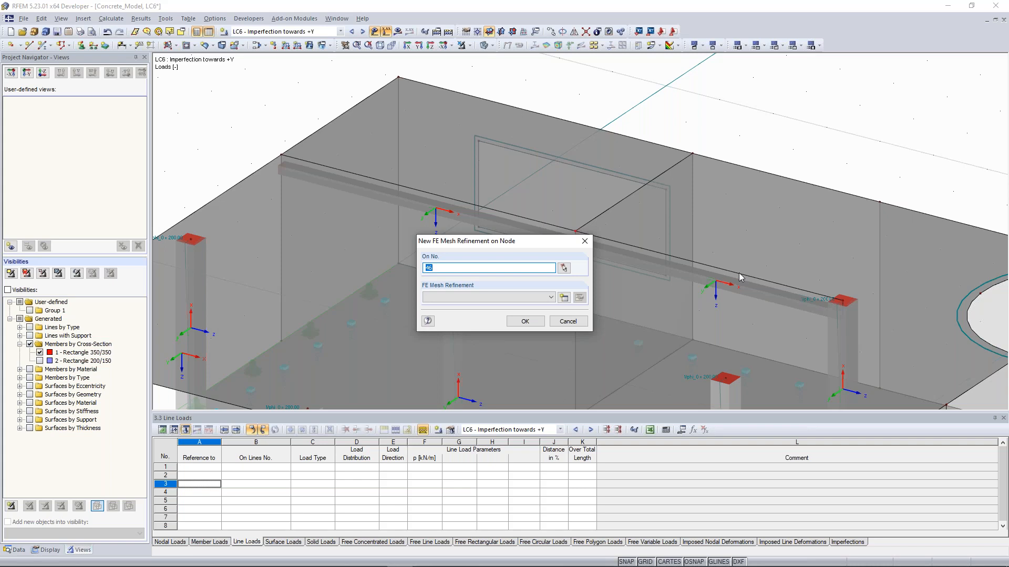
{"action": "left_click", "coordinate": [565, 299]}
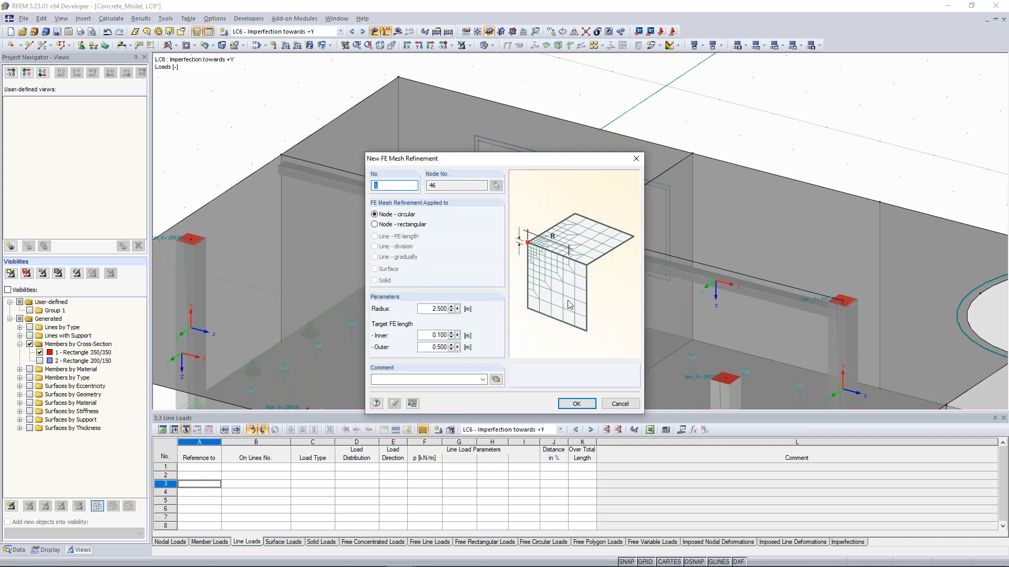
{"action": "left_click_drag", "start_coordinate": [474, 164], "coordinate": [779, 98]}
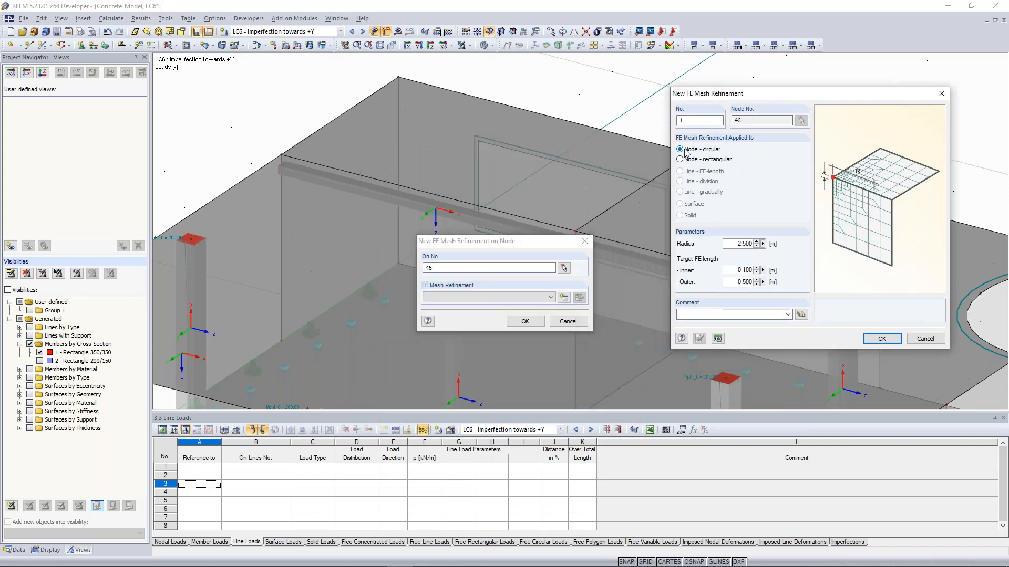
Step: Reduce the radius of the circular node refinement, keep target FE lengths of 0.100 m inner and 0.500 m outer, and assign it to node 46
{"action": "double_click", "coordinate": [758, 242]}
{"action": "type", "text": "1."}
{"action": "left_click", "coordinate": [737, 272]}
{"action": "left_click_drag", "start_coordinate": [734, 284], "coordinate": [760, 282]}
{"action": "left_click", "coordinate": [737, 271]}
{"action": "left_click", "coordinate": [883, 339]}
{"action": "left_click", "coordinate": [524, 321]}
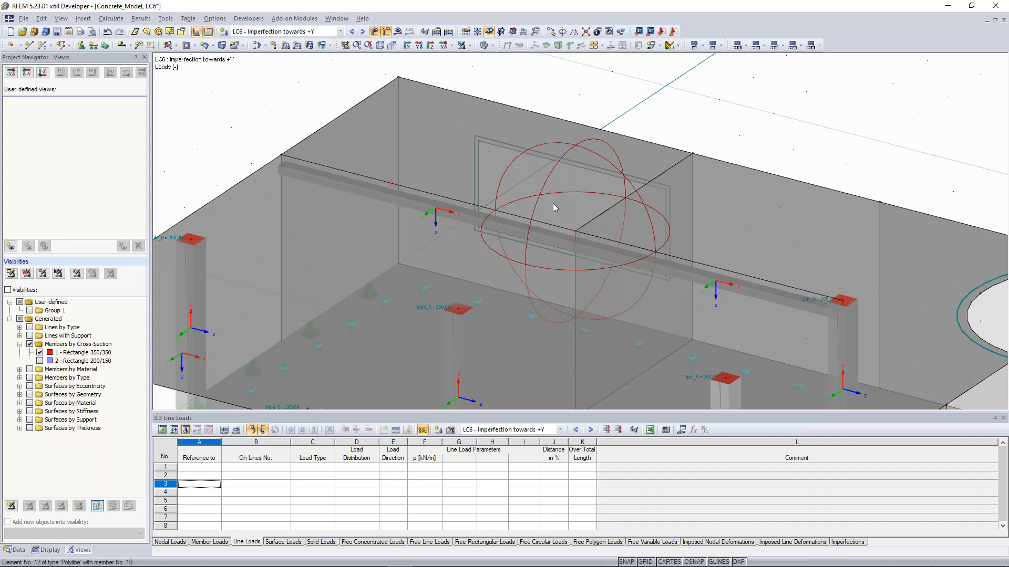
Step: Generate the FE mesh and inspect the refined elements around the free end of the interior wall in wireframe display
{"action": "middle_click_drag", "start_coordinate": [553, 203], "coordinate": [541, 212]}
{"action": "left_click", "coordinate": [111, 18]}
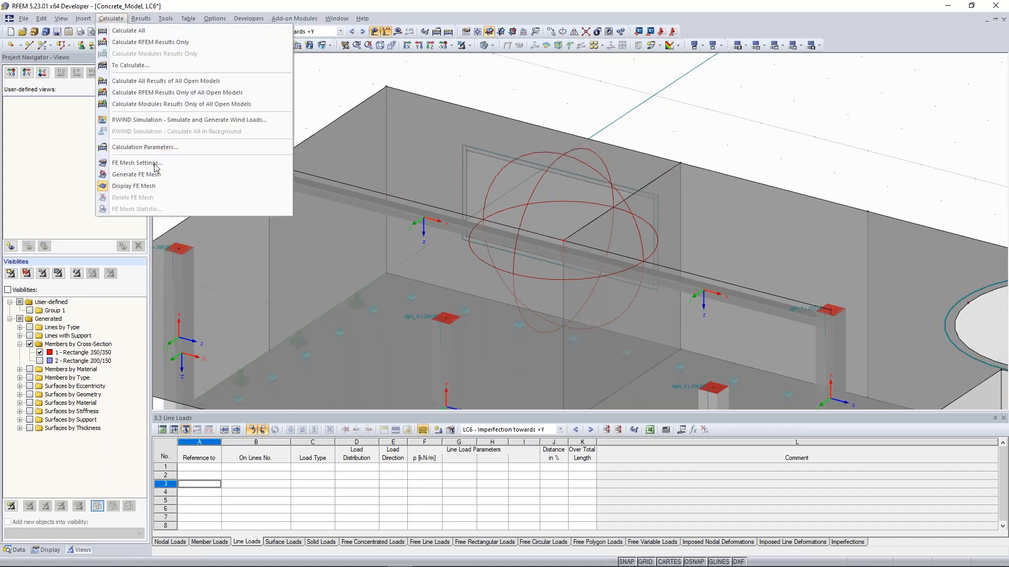
{"action": "left_click", "coordinate": [491, 179]}
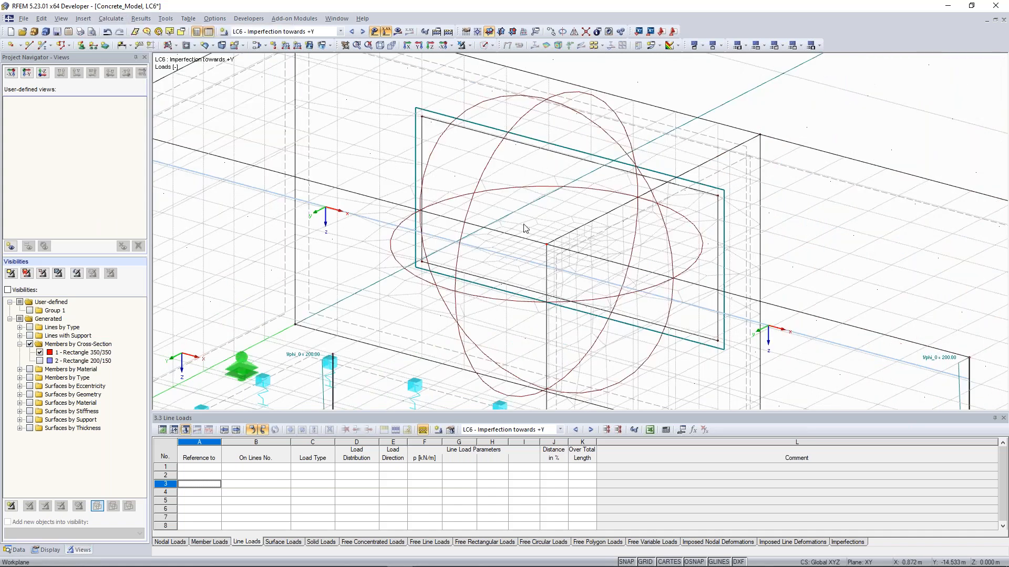
{"action": "scroll", "coordinate": [524, 221], "scroll_direction": "up", "scroll_amount": 1}
{"action": "scroll", "coordinate": [529, 236], "scroll_direction": "up", "scroll_amount": 1}
{"action": "middle_click_drag", "start_coordinate": [529, 232], "coordinate": [546, 212]}
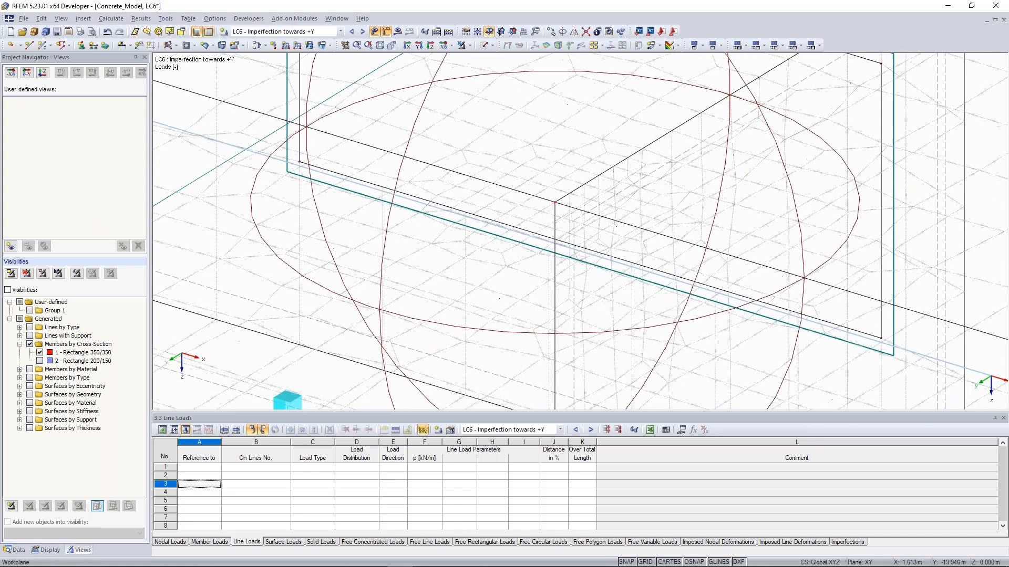
{"action": "scroll", "coordinate": [610, 241], "scroll_direction": "up", "scroll_amount": 2}
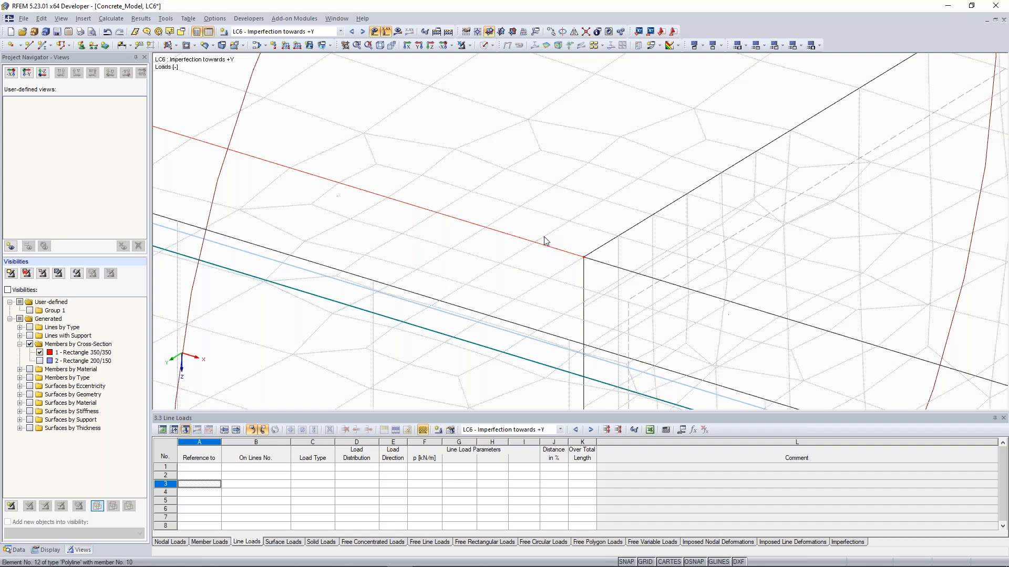
{"action": "scroll", "coordinate": [563, 252], "scroll_direction": "down", "scroll_amount": 4}
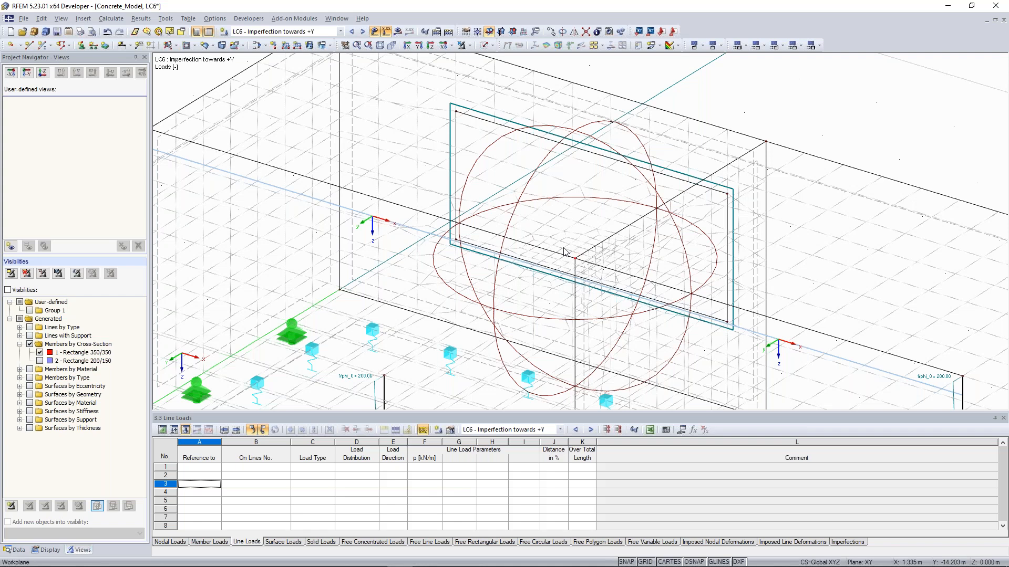
Step: Isolate the outer wall with the rectangular window opening using visibility by selected objects
{"action": "scroll", "coordinate": [564, 252], "scroll_direction": "down", "scroll_amount": 2}
{"action": "middle_click_drag", "start_coordinate": [826, 220], "coordinate": [655, 249], "text": "ctrl"}
{"action": "scroll", "coordinate": [655, 250], "scroll_direction": "down", "scroll_amount": 4}
{"action": "scroll", "coordinate": [652, 248], "scroll_direction": "up", "scroll_amount": 5}
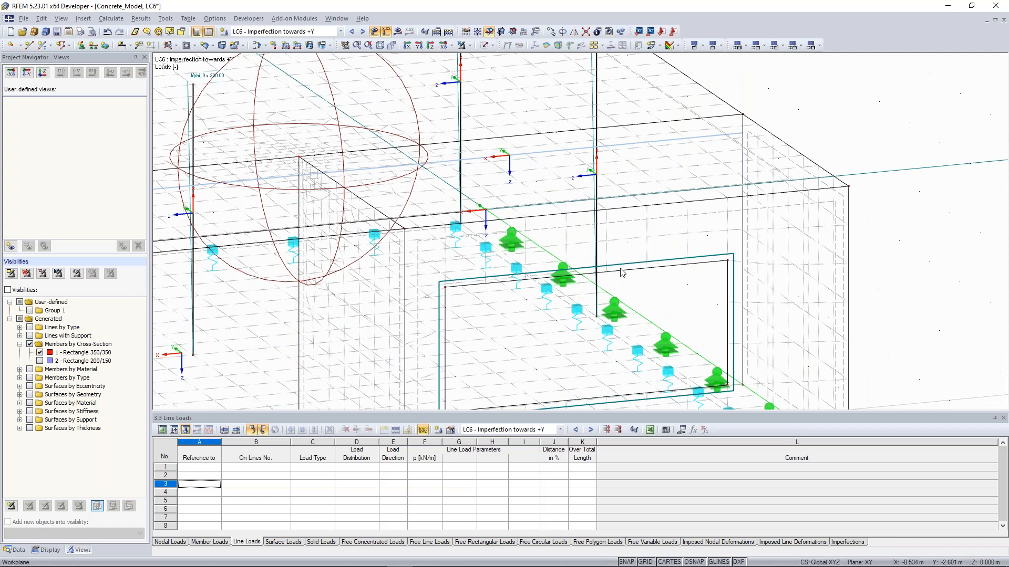
{"action": "middle_click_drag", "start_coordinate": [541, 90], "coordinate": [489, 53], "text": "ctrl"}
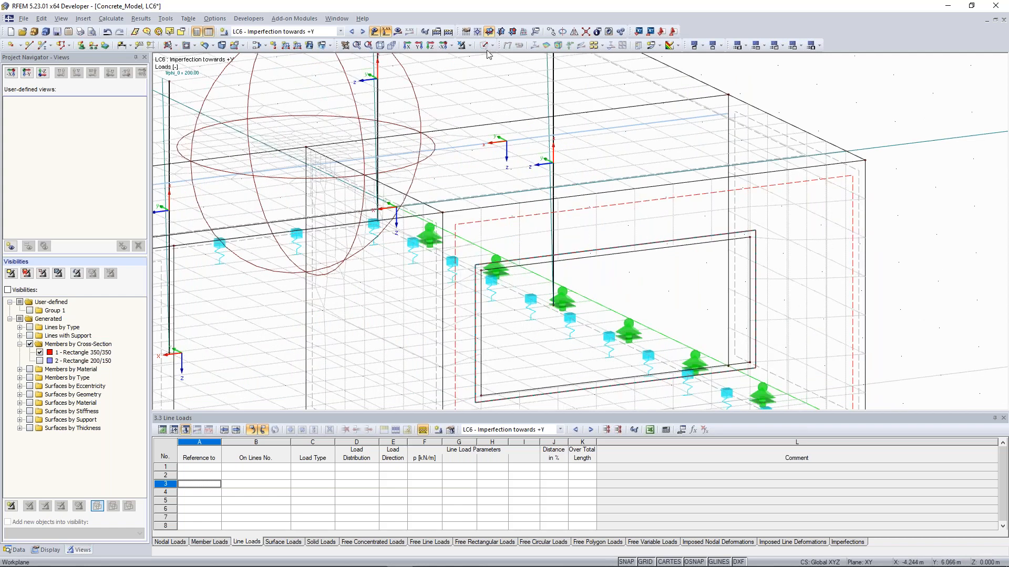
{"action": "left_click", "coordinate": [470, 47]}
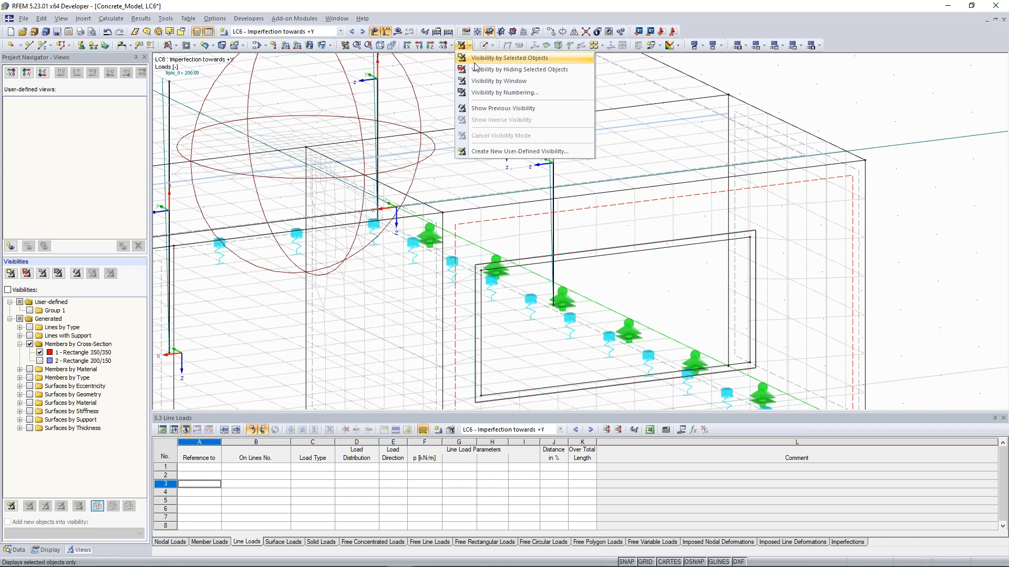
{"action": "left_click", "coordinate": [489, 60]}
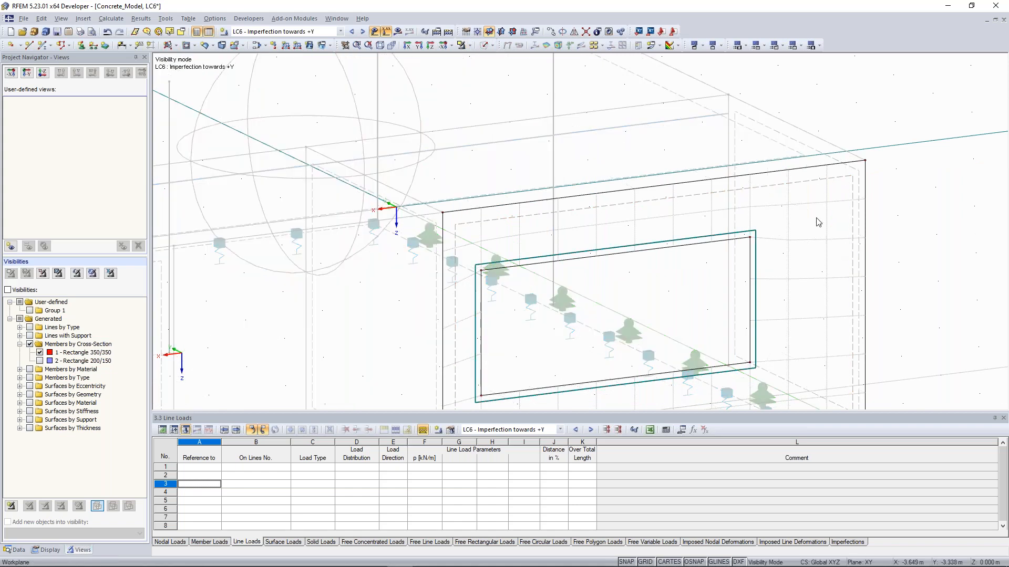
Step: Examine how the FE mesh runs around the window opening and along the edges of the isolated wall
{"action": "middle_click_drag", "start_coordinate": [774, 253], "coordinate": [789, 219]}
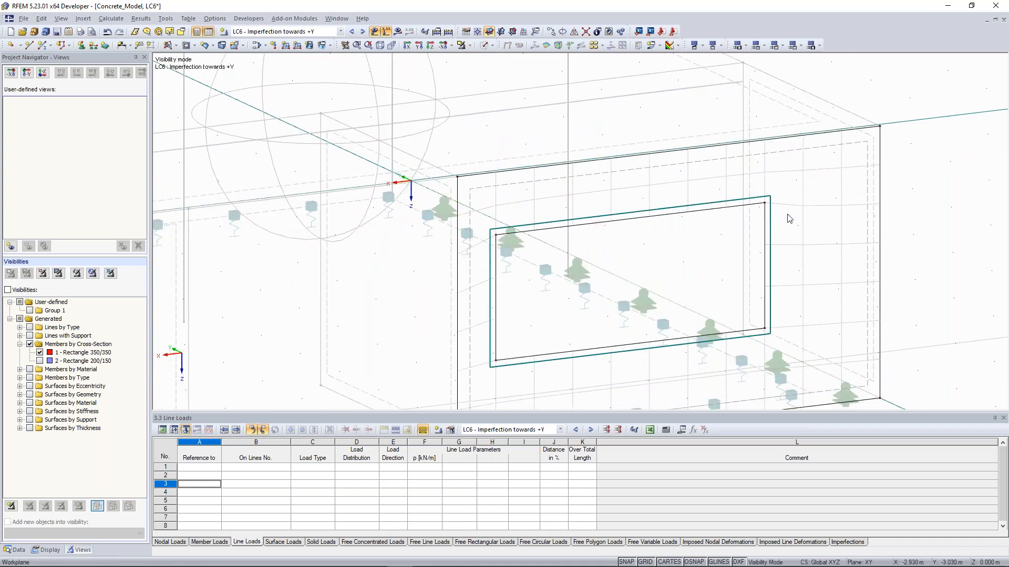
{"action": "scroll", "coordinate": [621, 224], "scroll_direction": "up", "scroll_amount": 2}
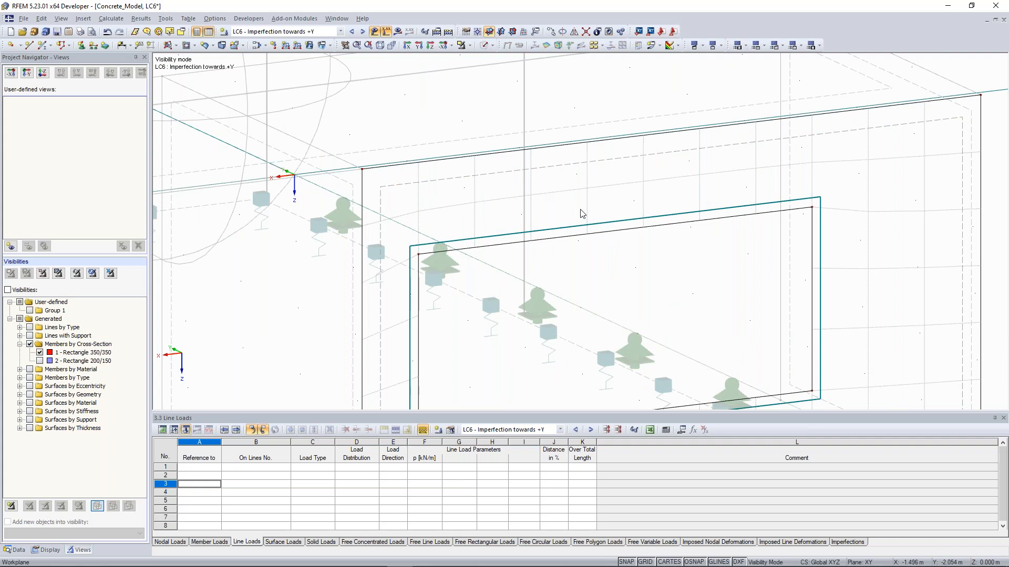
{"action": "scroll", "coordinate": [582, 213], "scroll_direction": "down", "scroll_amount": 1}
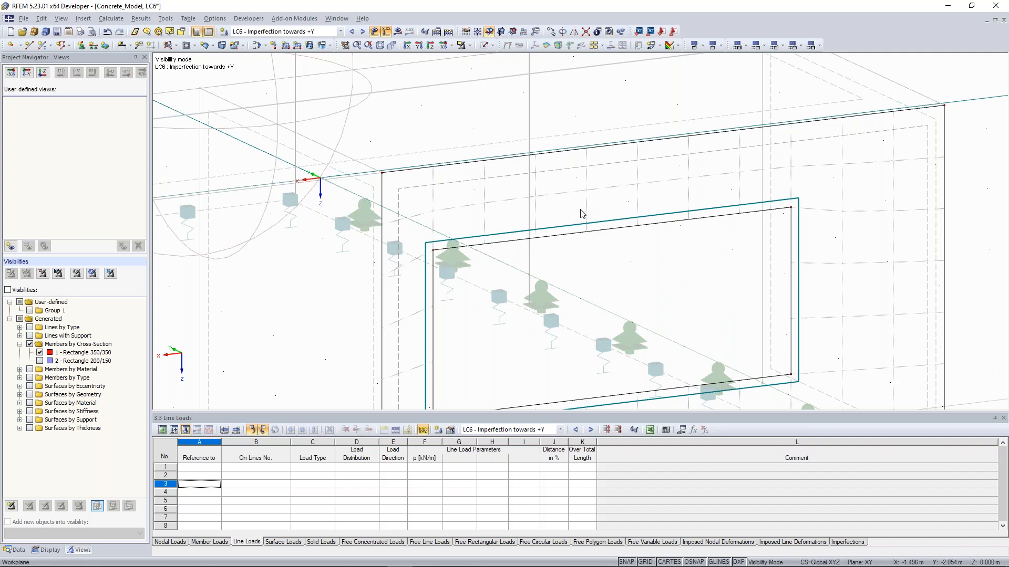
{"action": "scroll", "coordinate": [582, 214], "scroll_direction": "down", "scroll_amount": 3}
{"action": "scroll", "coordinate": [677, 208], "scroll_direction": "up", "scroll_amount": 4}
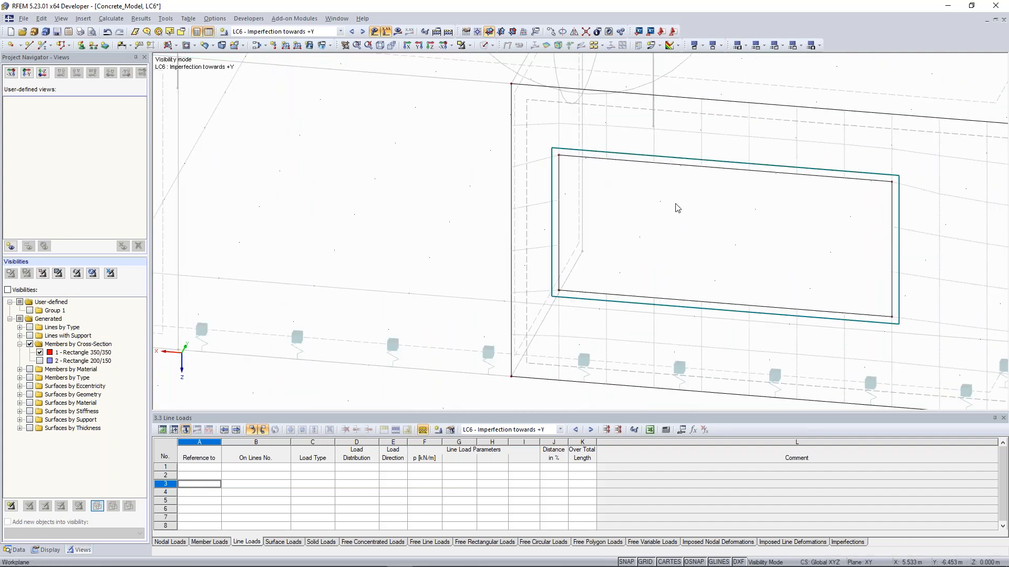
{"action": "middle_click_drag", "start_coordinate": [914, 174], "coordinate": [753, 179]}
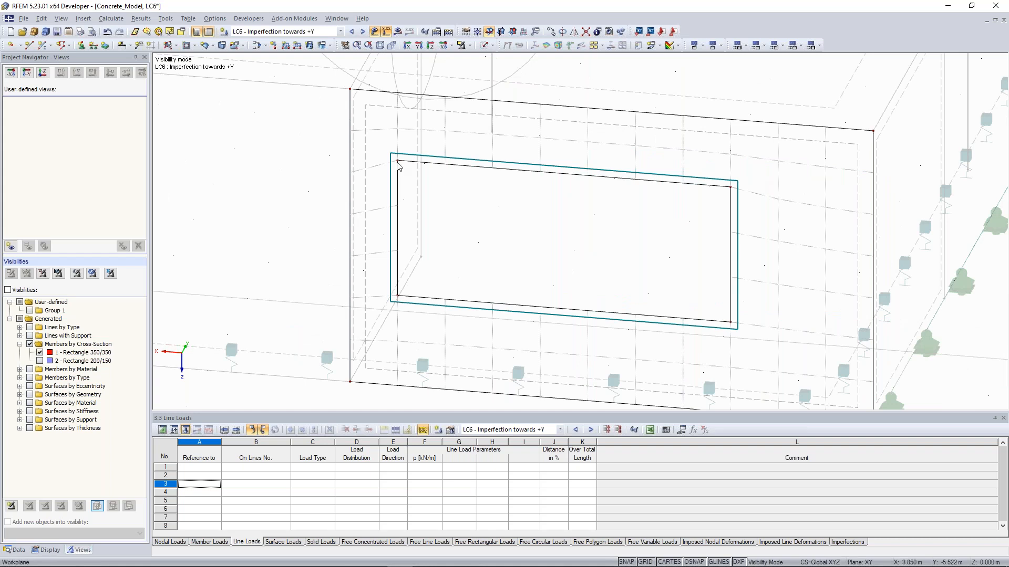
{"action": "scroll", "coordinate": [399, 166], "scroll_direction": "up", "scroll_amount": 1}
{"action": "scroll", "coordinate": [399, 174], "scroll_direction": "up", "scroll_amount": 1}
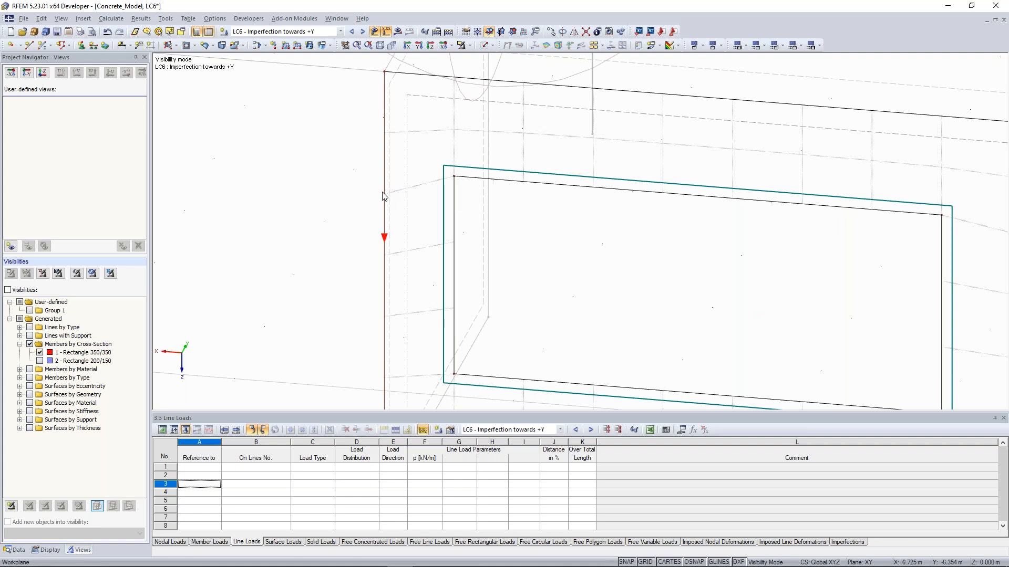
{"action": "middle_click_drag", "start_coordinate": [406, 162], "coordinate": [419, 168]}
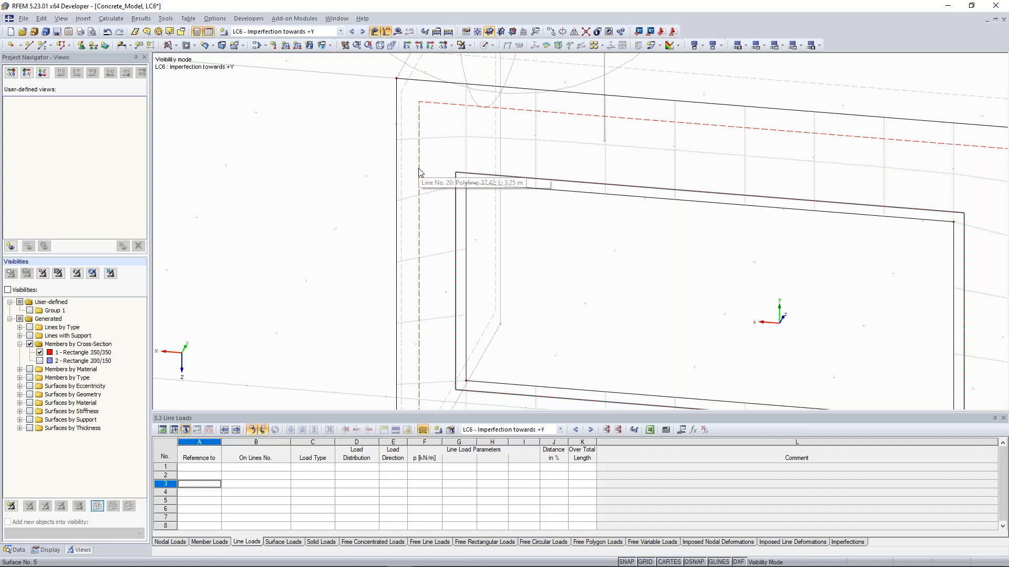
{"action": "scroll", "coordinate": [420, 173], "scroll_direction": "down", "scroll_amount": 3}
{"action": "middle_click_drag", "start_coordinate": [724, 169], "coordinate": [756, 183]}
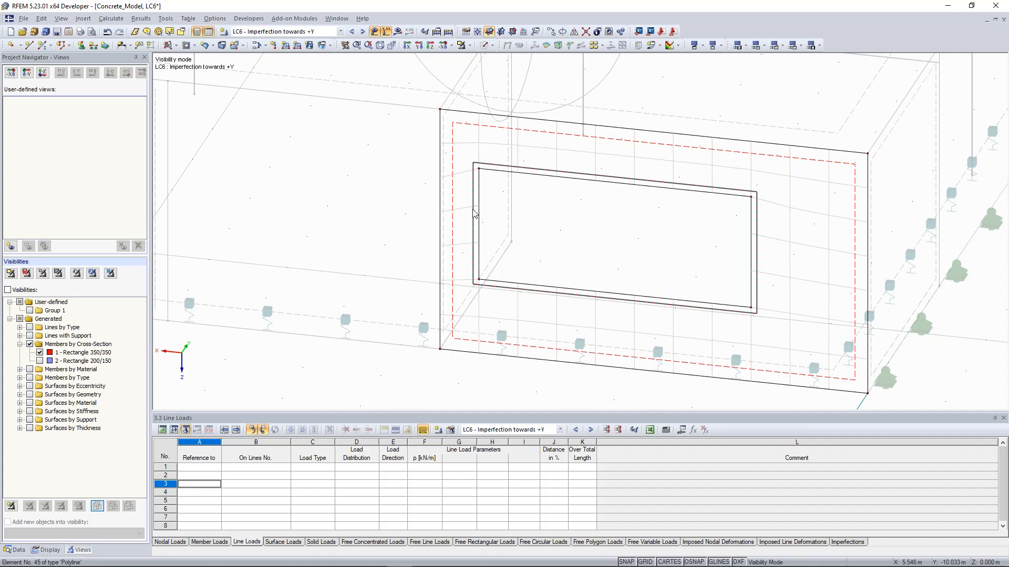
{"action": "scroll", "coordinate": [591, 217], "scroll_direction": "down", "scroll_amount": 2}
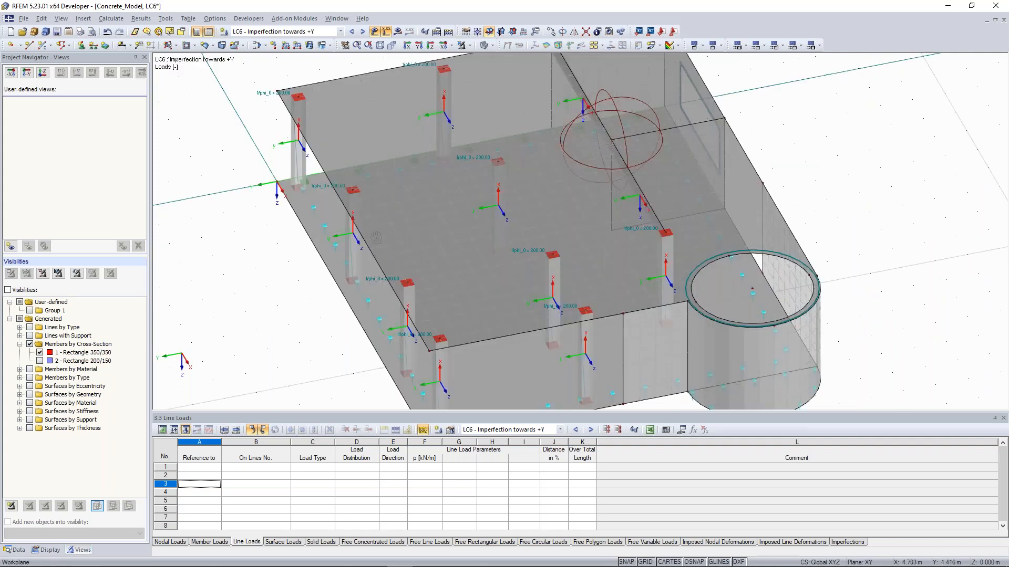
Step: Select result combination RC1, ULS (STR/GEO) - Permanent / transient - Eq. 6.10, for calculation and run it
{"action": "middle_click_drag", "start_coordinate": [409, 290], "coordinate": [371, 306]}
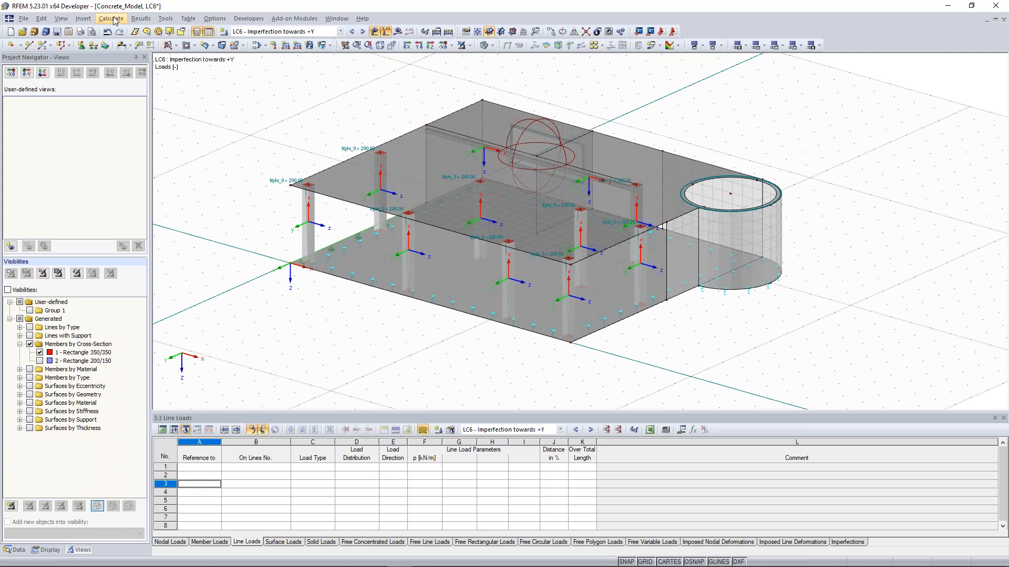
{"action": "left_click", "coordinate": [112, 19]}
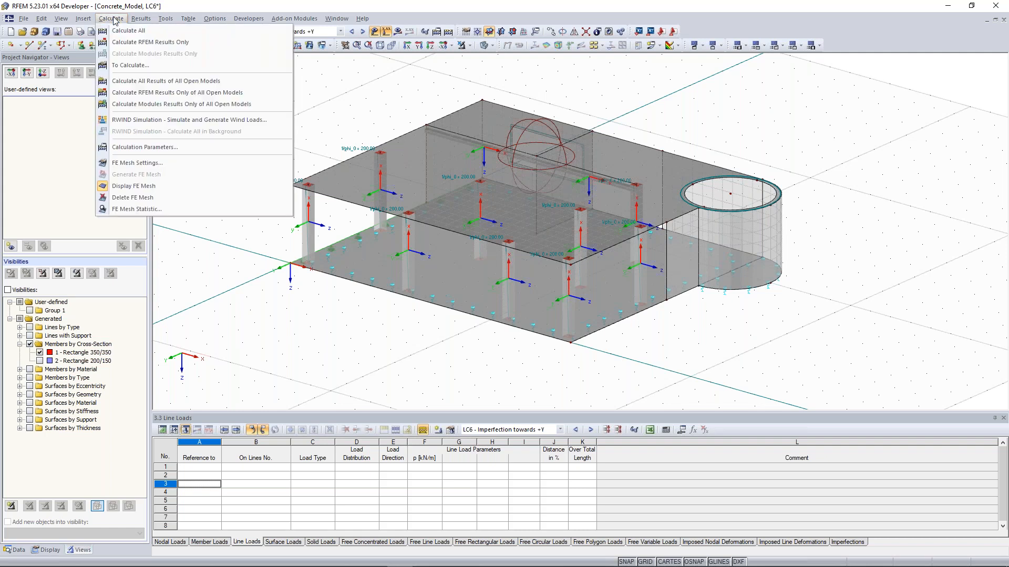
{"action": "left_click", "coordinate": [142, 67]}
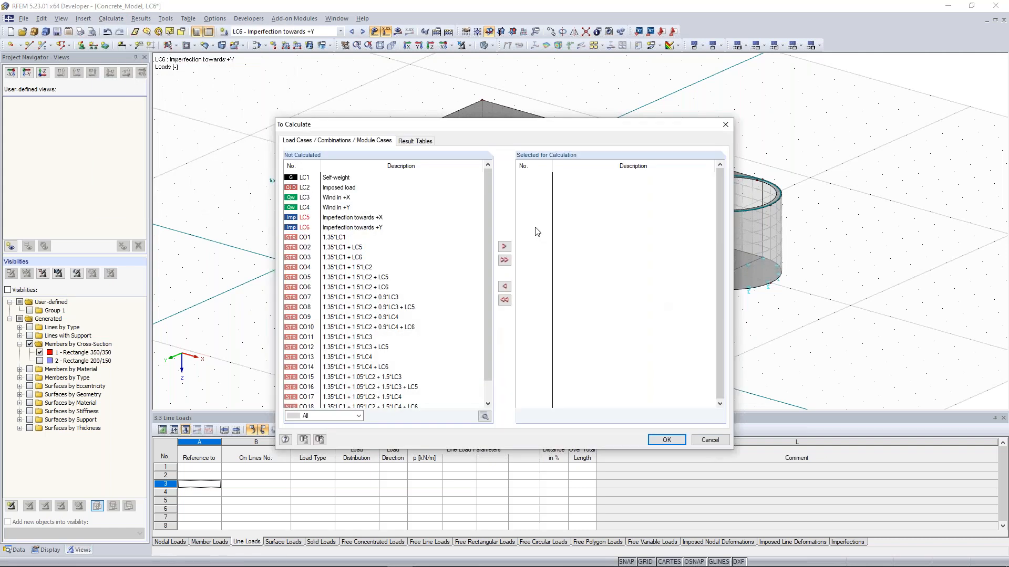
{"action": "scroll", "coordinate": [351, 392], "scroll_direction": "down", "scroll_amount": 1}
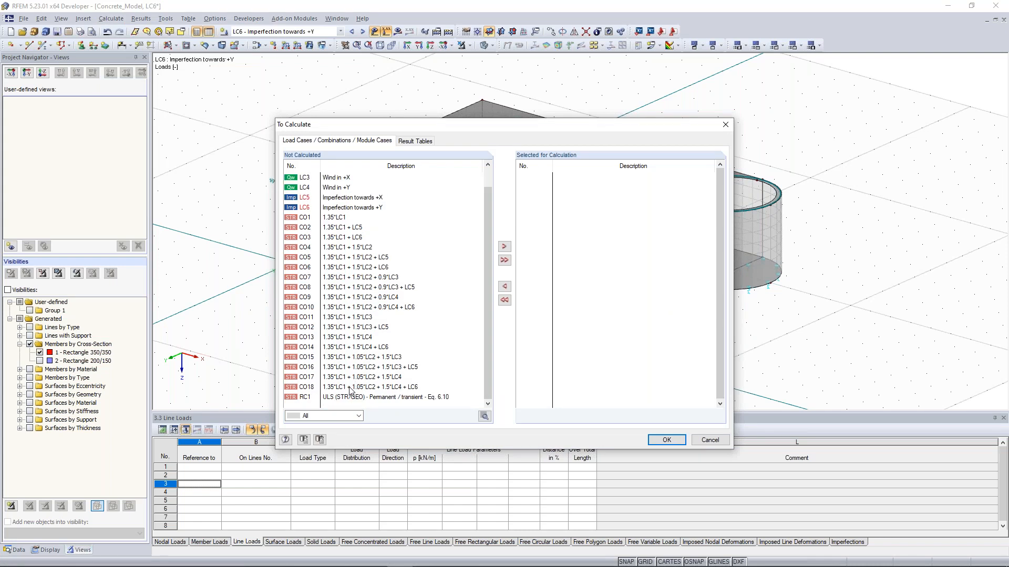
{"action": "left_click", "coordinate": [351, 397]}
{"action": "left_click", "coordinate": [505, 246]}
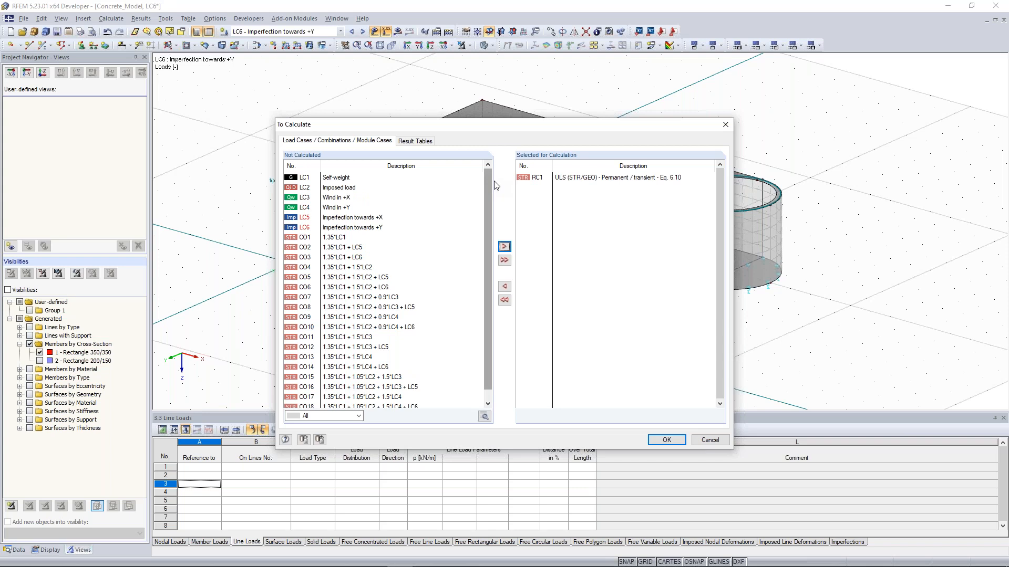
{"action": "left_click", "coordinate": [670, 444]}
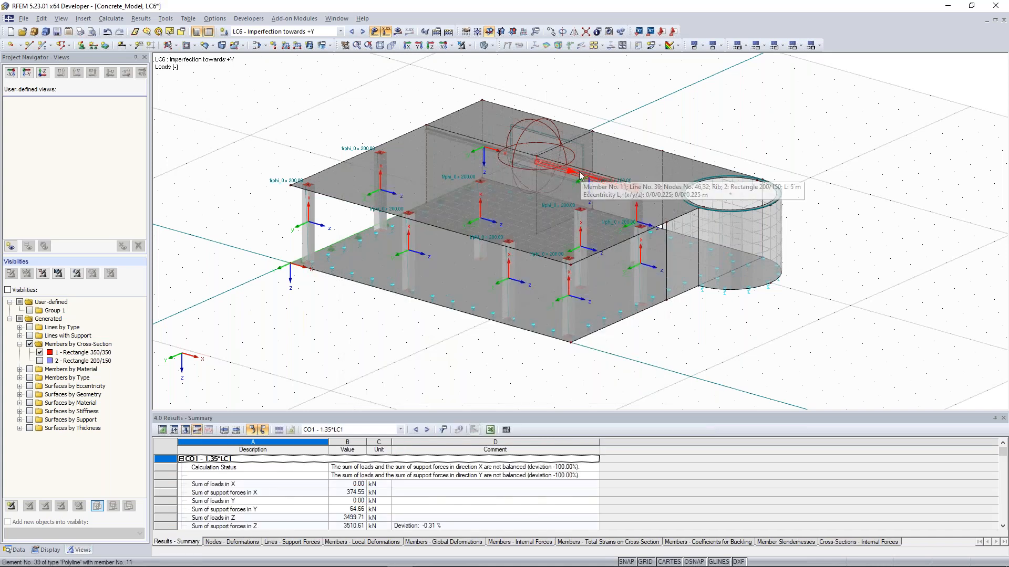
Step: Display the results of RC1 and view the global deformations u of the slabs and columns from several sides
{"action": "left_click", "coordinate": [387, 31]}
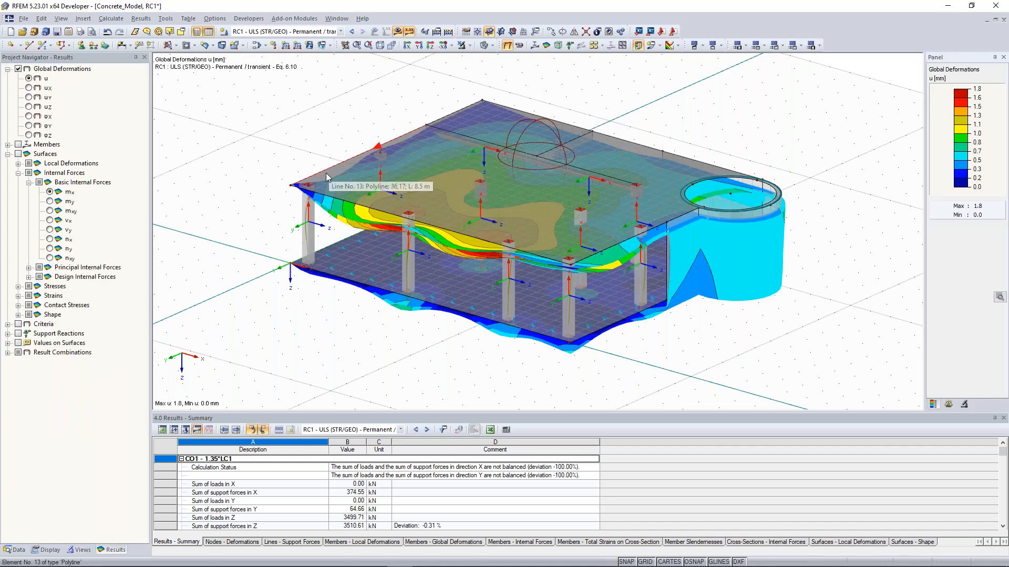
{"action": "middle_click_drag", "start_coordinate": [326, 173], "coordinate": [325, 141], "text": "ctrl"}
{"action": "scroll", "coordinate": [603, 188], "scroll_direction": "up", "scroll_amount": 1}
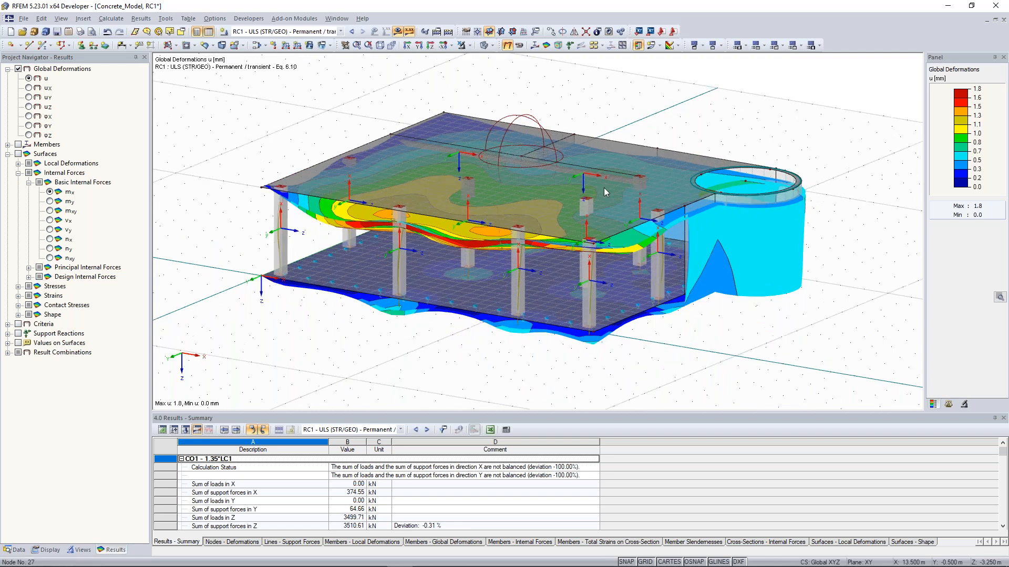
{"action": "scroll", "coordinate": [609, 169], "scroll_direction": "down", "scroll_amount": 2}
{"action": "middle_click_drag", "start_coordinate": [605, 153], "coordinate": [472, 137], "text": "ctrl"}
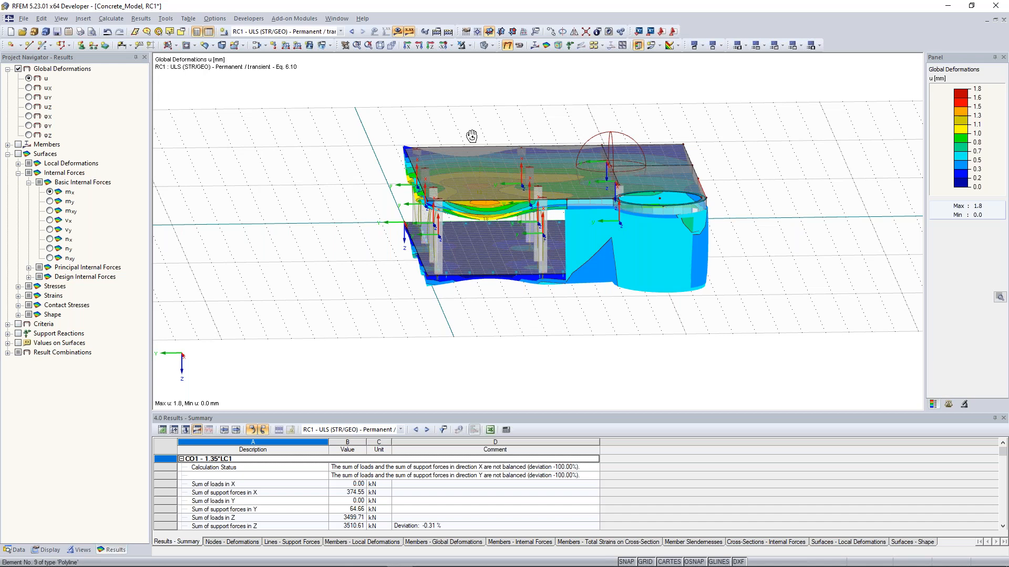
{"action": "middle_click_drag", "start_coordinate": [472, 136], "coordinate": [430, 152], "text": "ctrl"}
{"action": "scroll", "coordinate": [425, 186], "scroll_direction": "up", "scroll_amount": 4}
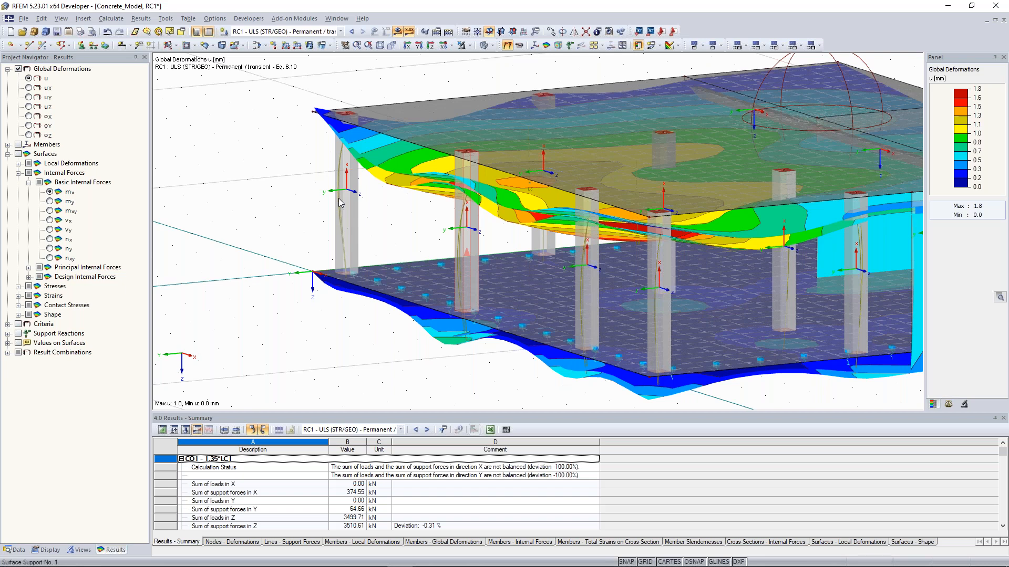
Step: Set the deformation display of members to Cross-Sections Colored and view the columns across the whole model
{"action": "left_click", "coordinate": [47, 550]}
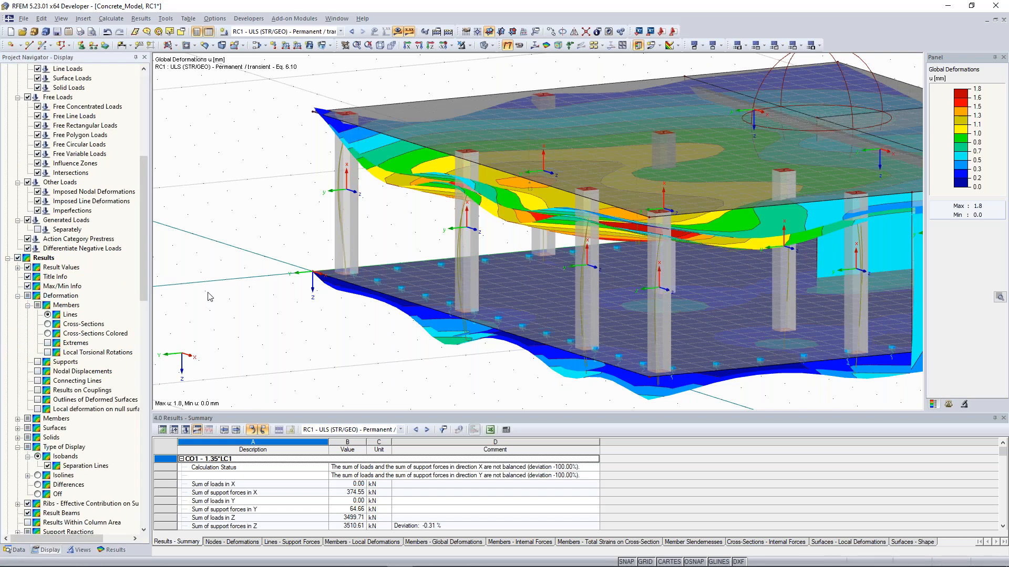
{"action": "left_click", "coordinate": [48, 334]}
{"action": "middle_click_drag", "start_coordinate": [243, 236], "coordinate": [325, 262], "text": "ctrl"}
{"action": "scroll", "coordinate": [298, 260], "scroll_direction": "down", "scroll_amount": 3}
{"action": "scroll", "coordinate": [298, 259], "scroll_direction": "down", "scroll_amount": 2}
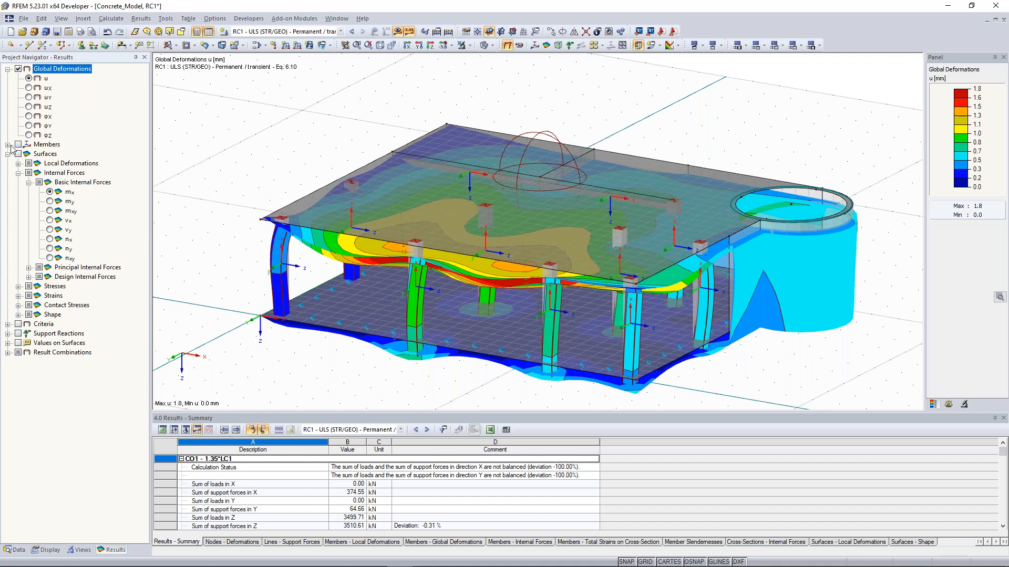
Step: Display the member bending moments My along the roof beam, and the basic internal forces mx of the surfaces
{"action": "left_click", "coordinate": [18, 144]}
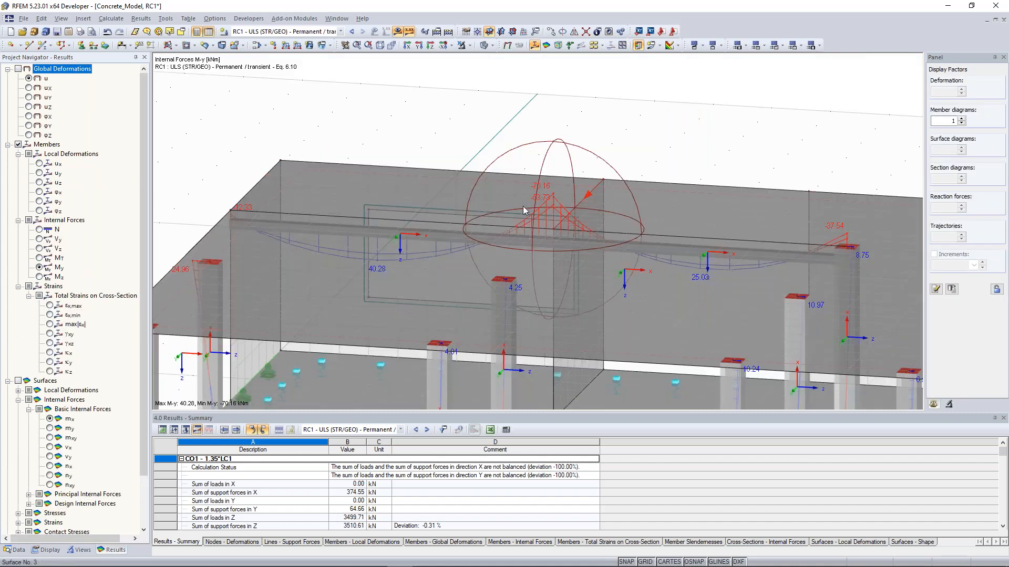
{"action": "middle_click_drag", "start_coordinate": [625, 273], "coordinate": [578, 284], "text": "ctrl"}
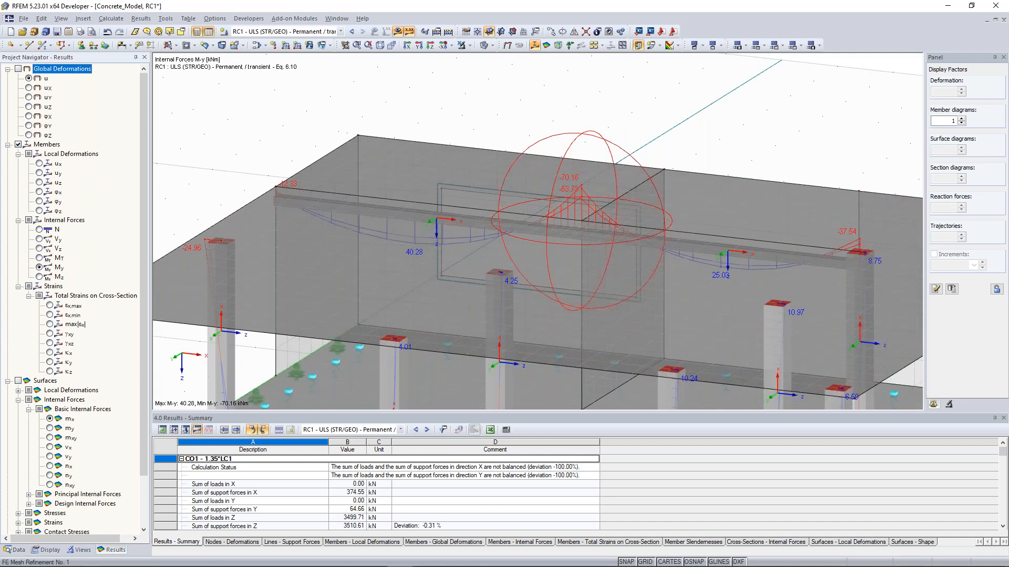
{"action": "middle_click_drag", "start_coordinate": [663, 241], "coordinate": [683, 225]}
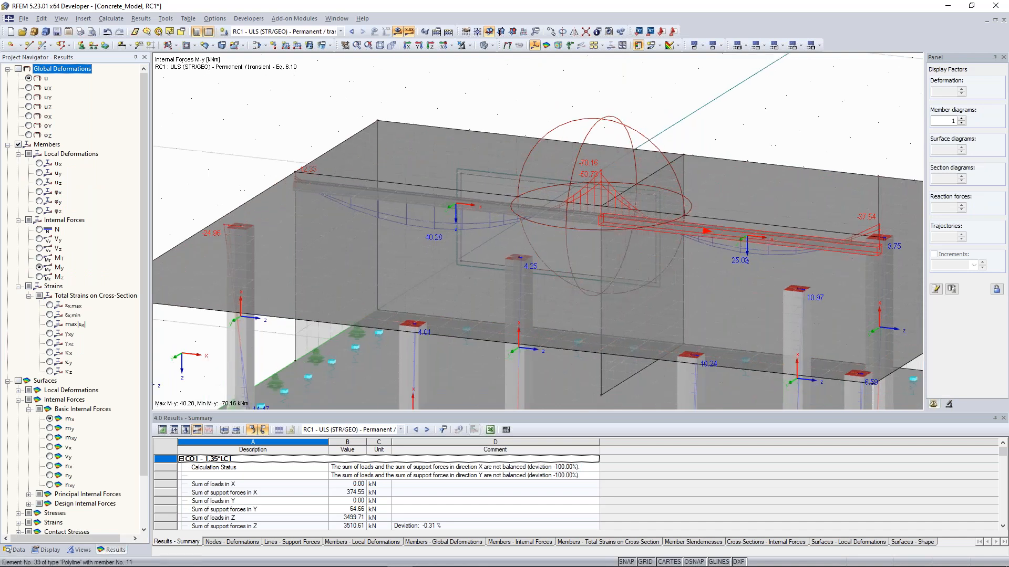
{"action": "middle_click_drag", "start_coordinate": [488, 160], "coordinate": [310, 99]}
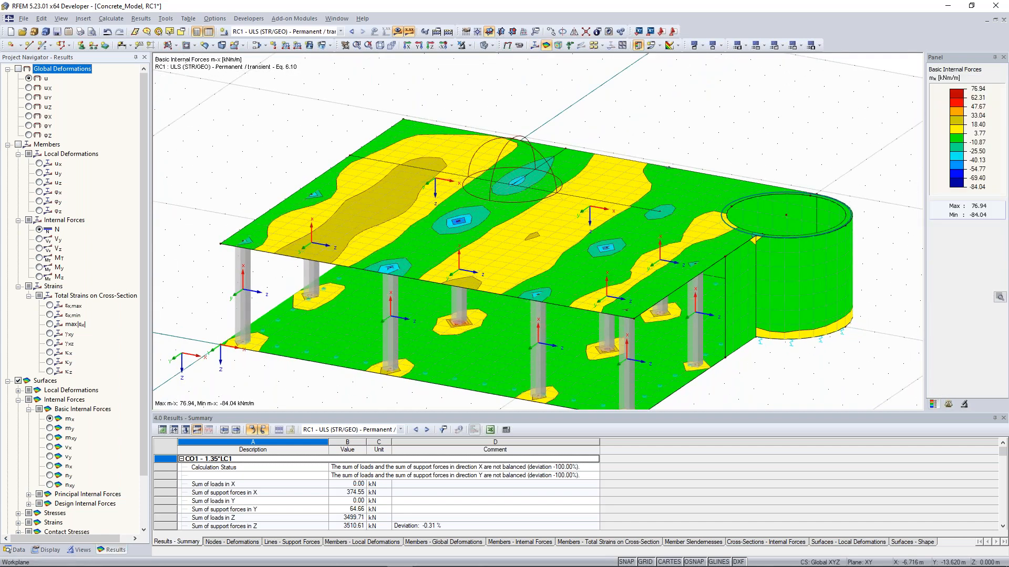
{"action": "middle_click_drag", "start_coordinate": [326, 210], "coordinate": [341, 210], "text": "ctrl"}
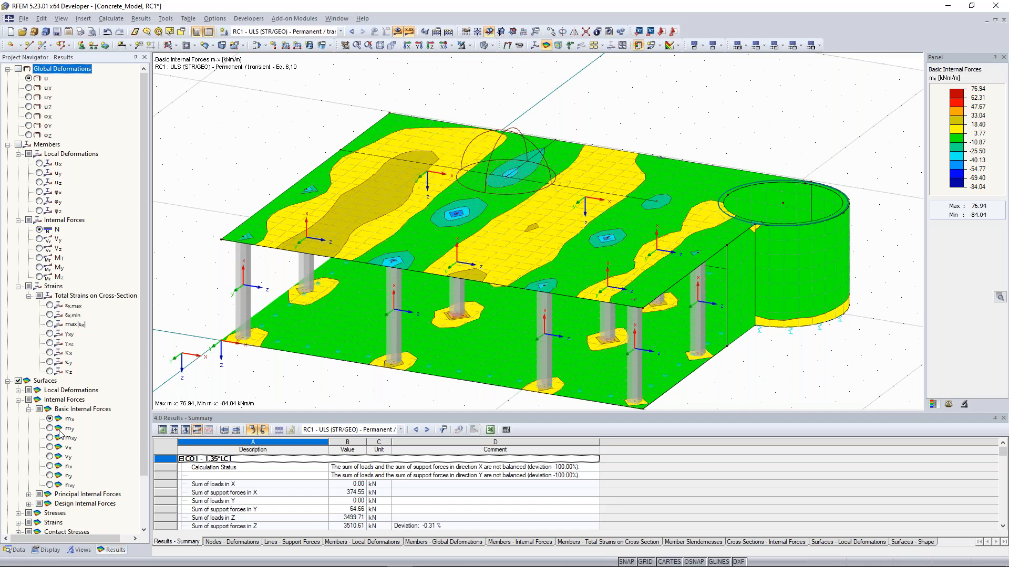
Step: Display the local axis systems of the surfaces and view the roof slab's moments mx in relation to them
{"action": "left_click", "coordinate": [286, 215]}
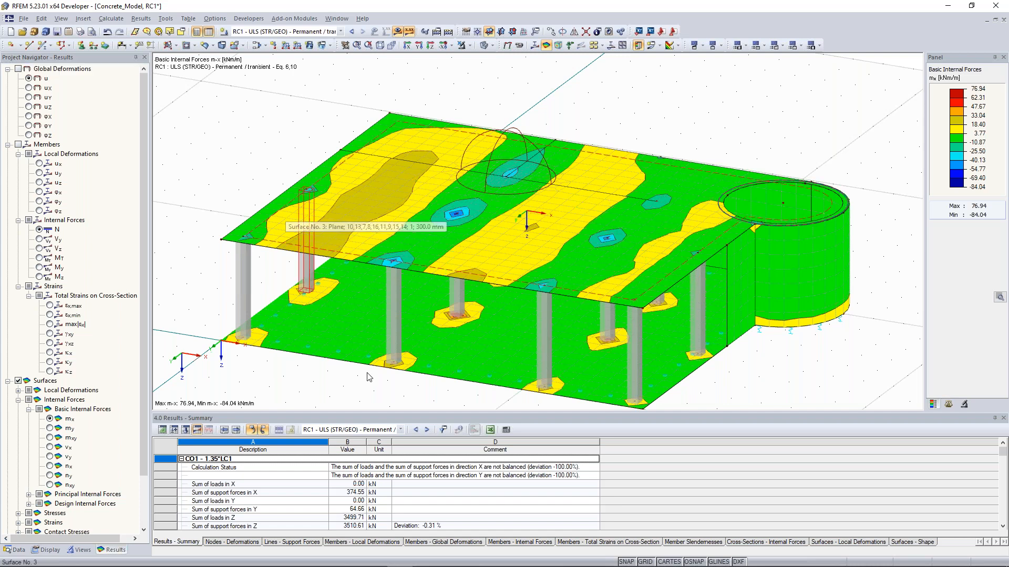
{"action": "right_click", "coordinate": [285, 209]}
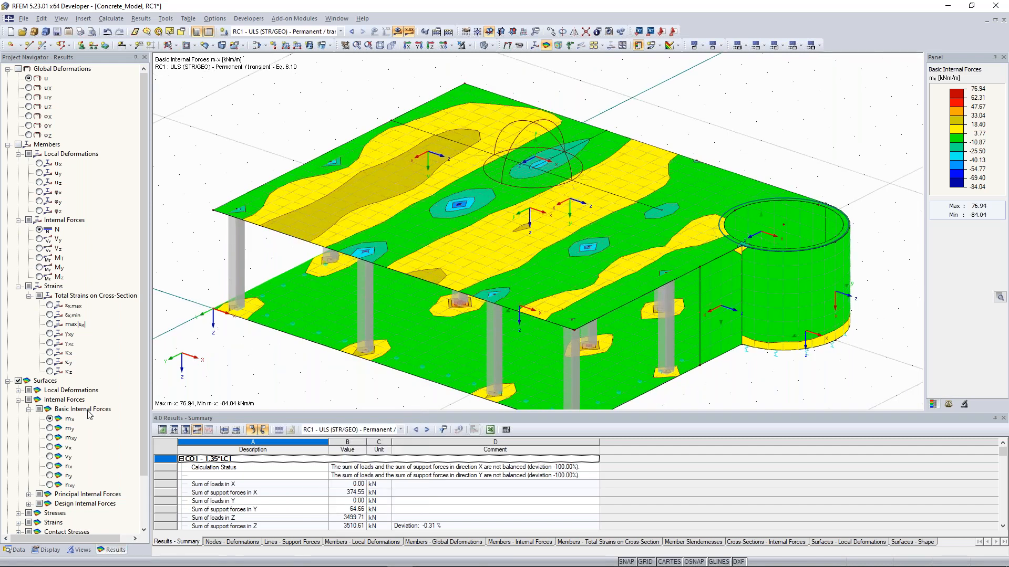
{"action": "middle_click_drag", "start_coordinate": [350, 178], "coordinate": [404, 219], "text": "ctrl"}
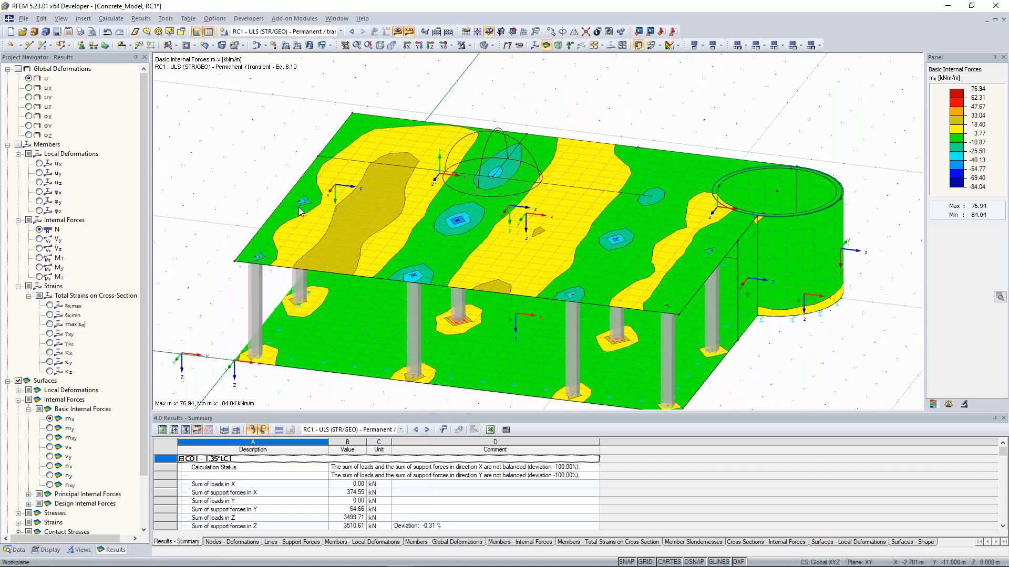
{"action": "middle_click_drag", "start_coordinate": [547, 243], "coordinate": [530, 243], "text": "ctrl"}
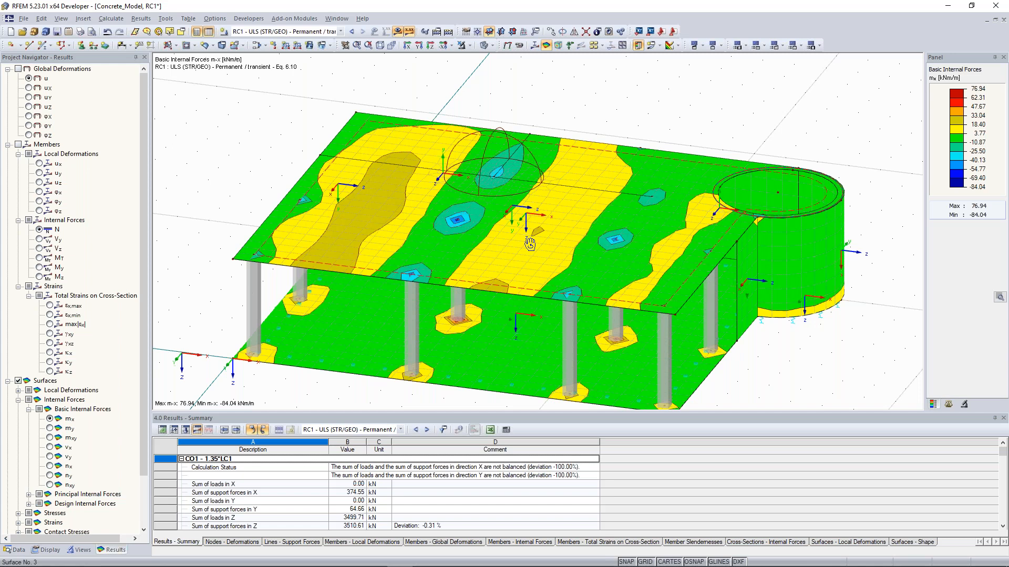
{"action": "middle_click_drag", "start_coordinate": [529, 243], "coordinate": [525, 243], "text": "ctrl"}
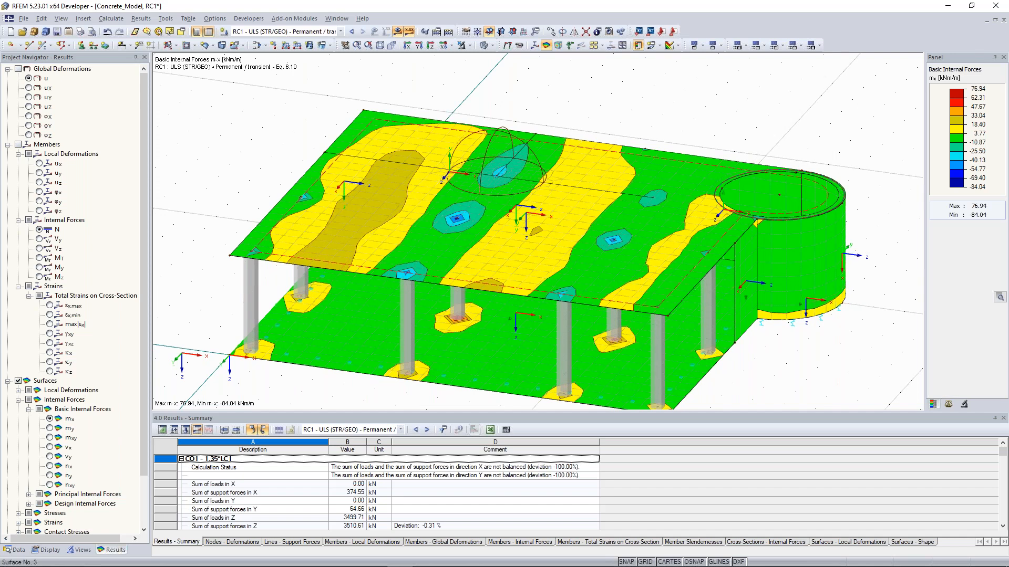
{"action": "middle_click_drag", "start_coordinate": [460, 226], "coordinate": [456, 224], "text": "ctrl"}
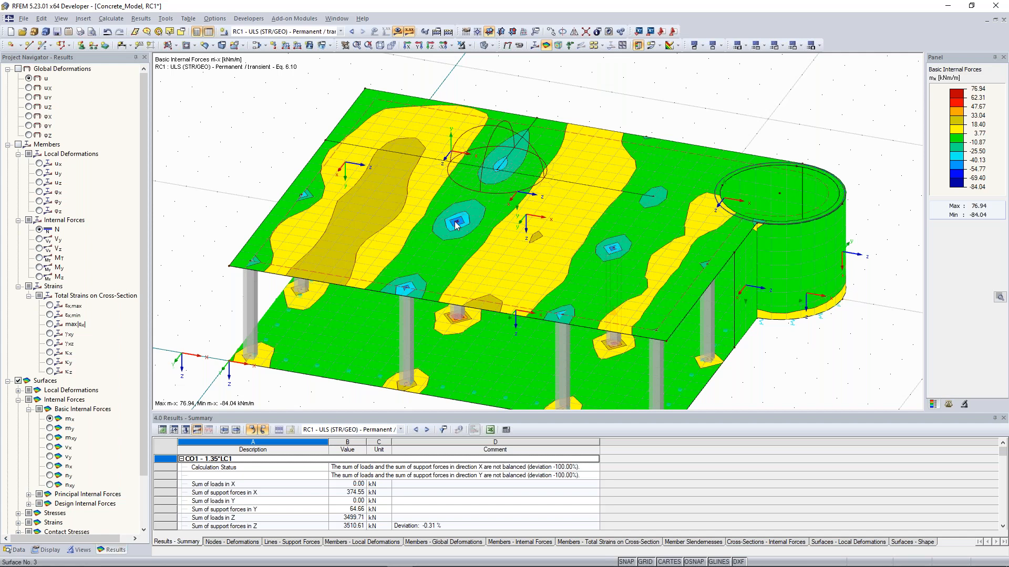
{"action": "left_click", "coordinate": [660, 46]}
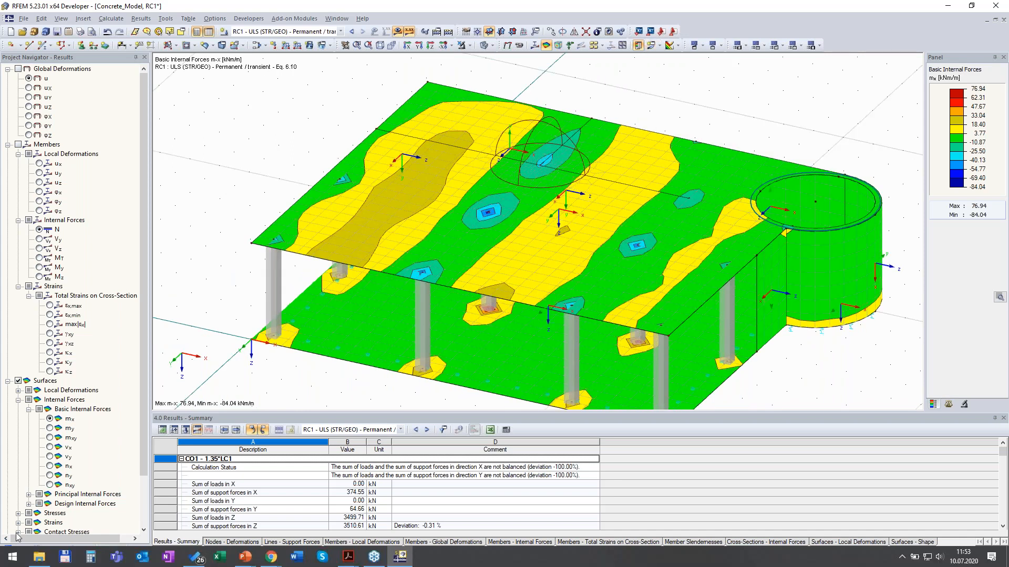
Step: Create a new section for result diagrams through the surfaces via plane and name it A-A
{"action": "left_click", "coordinate": [16, 549]}
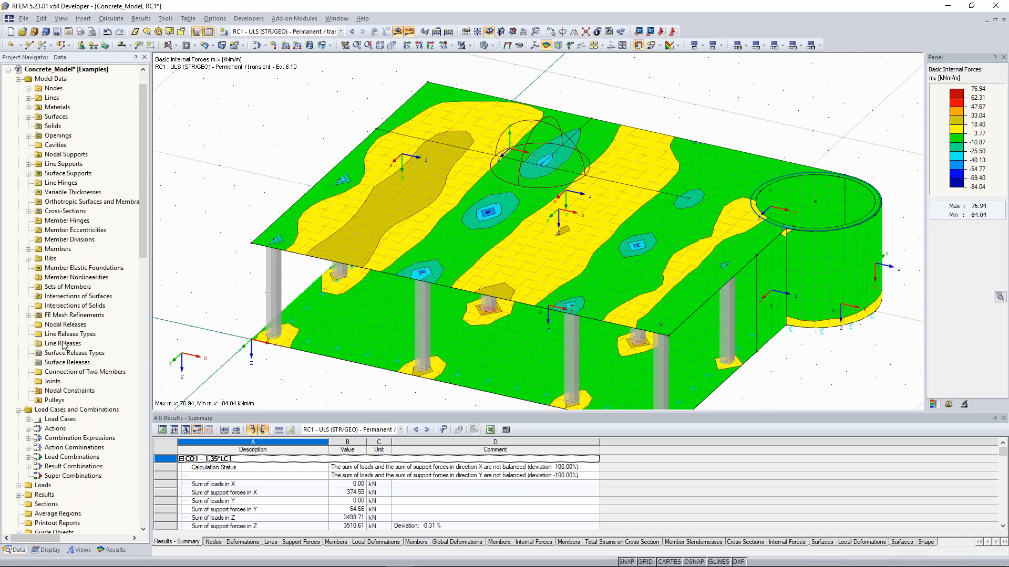
{"action": "scroll", "coordinate": [63, 328], "scroll_direction": "down", "scroll_amount": 7}
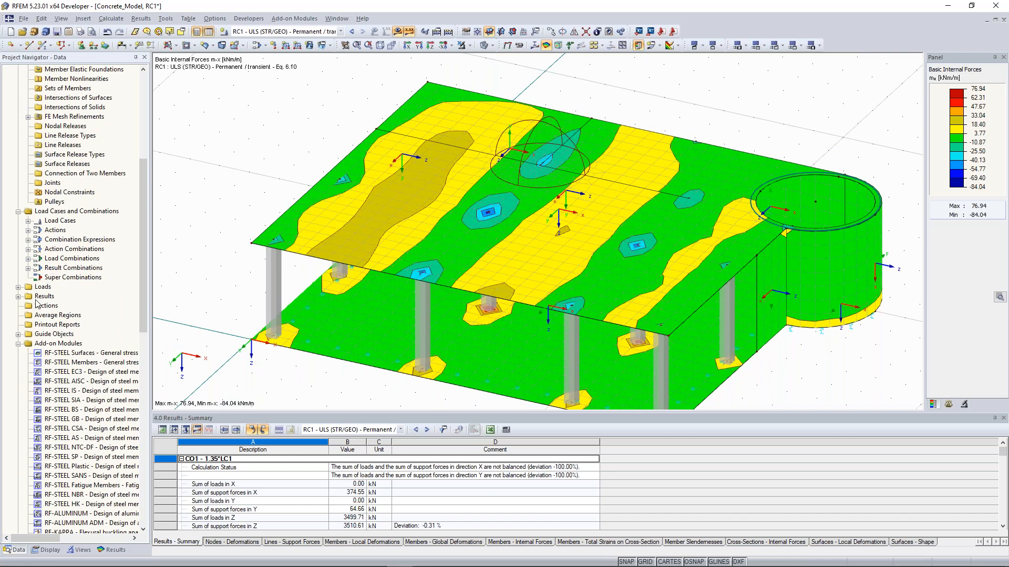
{"action": "right_click", "coordinate": [49, 307]}
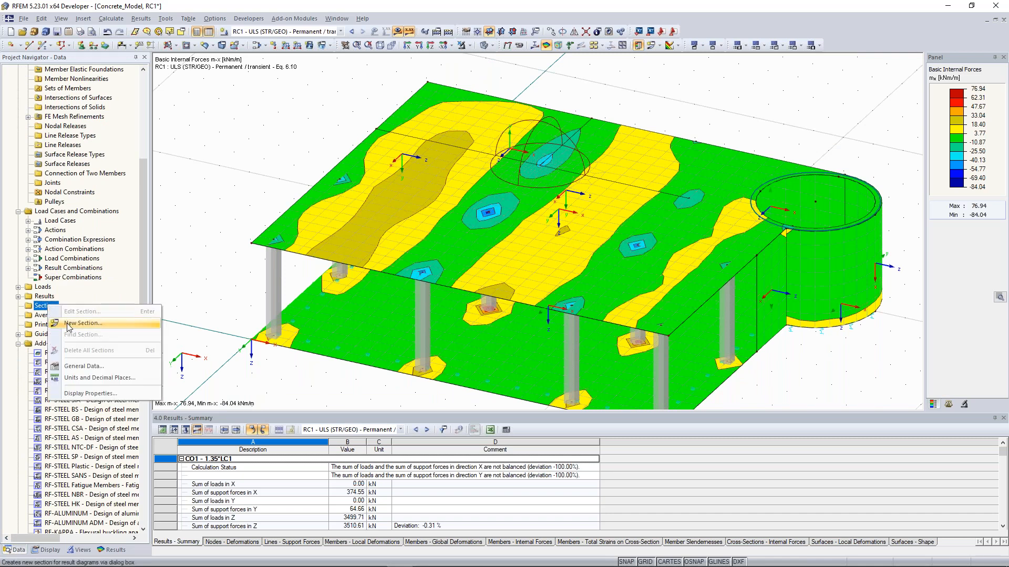
{"action": "left_click", "coordinate": [69, 323]}
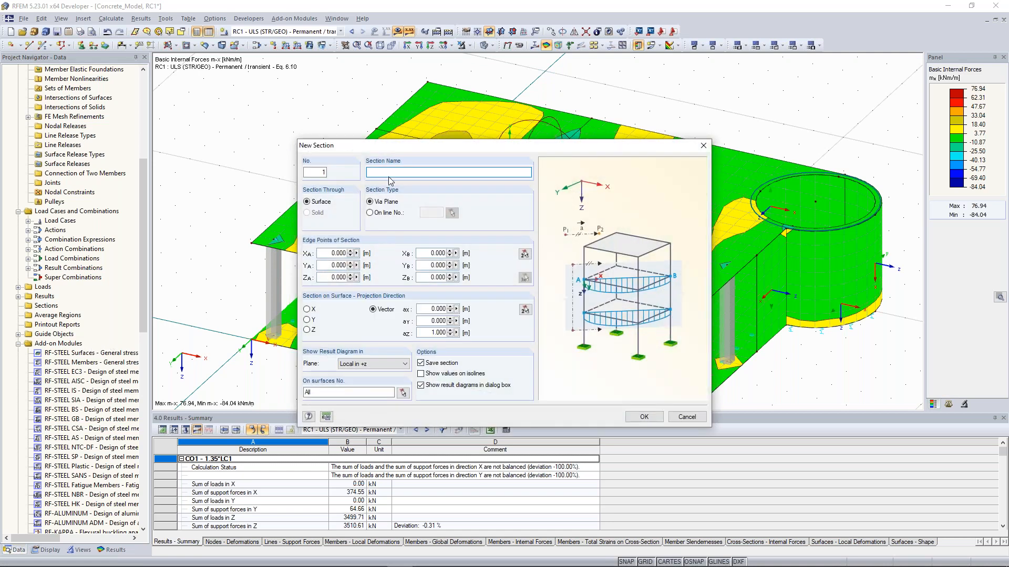
{"action": "type", "text": "-"}
{"action": "key", "text": "Return"}
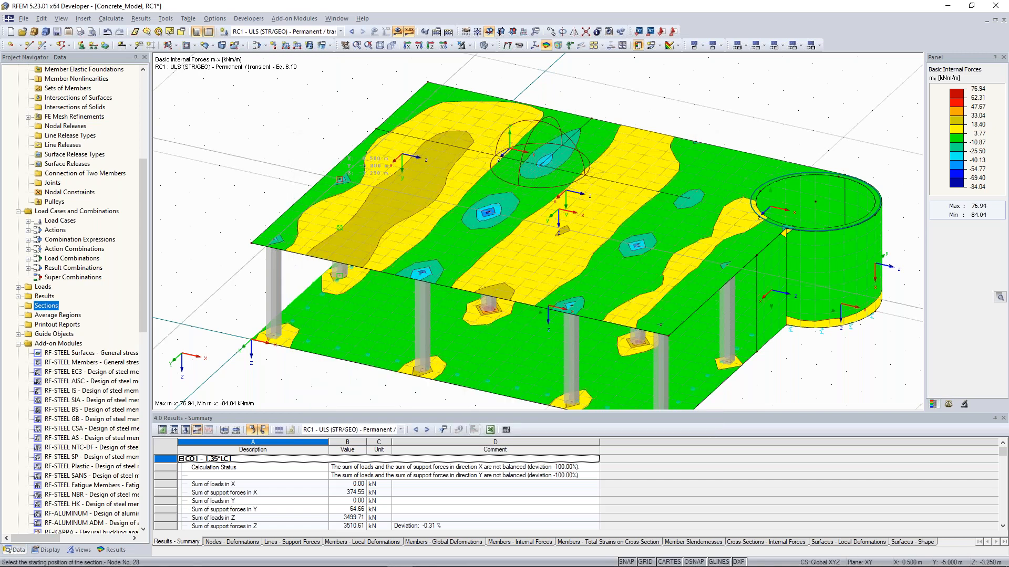
Step: Define the section from (0.500, -5.000, -3.250) to (10.805, -10.902, 0.000) m, limit it to surface 3, and view its result diagram
{"action": "left_click", "coordinate": [339, 180]}
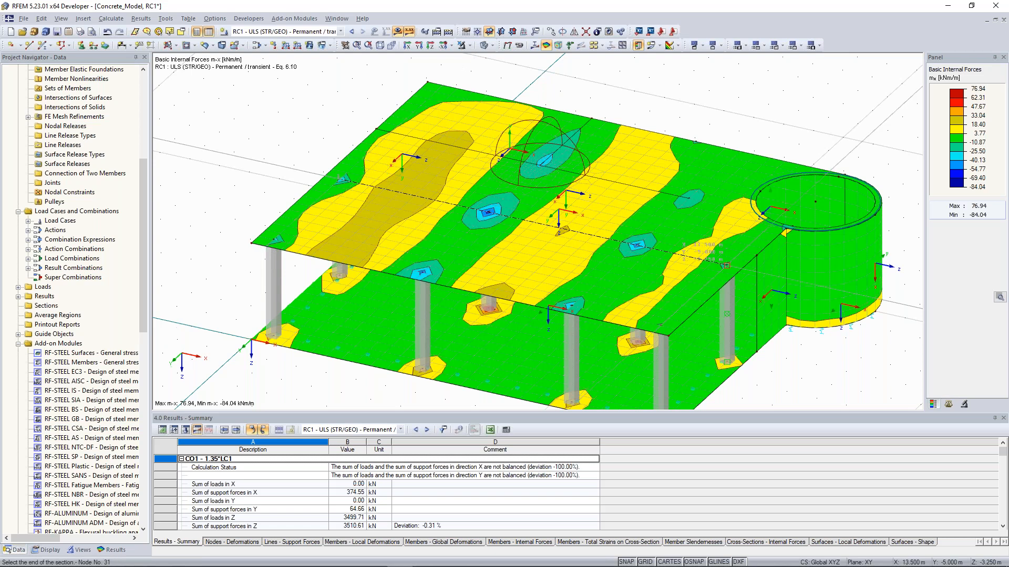
{"action": "left_click", "coordinate": [727, 265]}
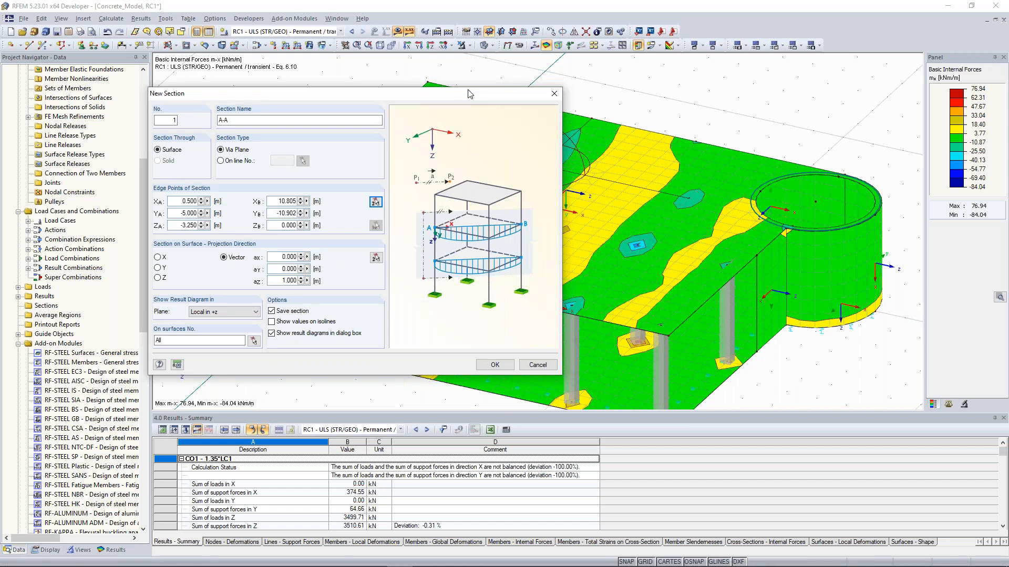
{"action": "left_click_drag", "start_coordinate": [469, 93], "coordinate": [345, 81]}
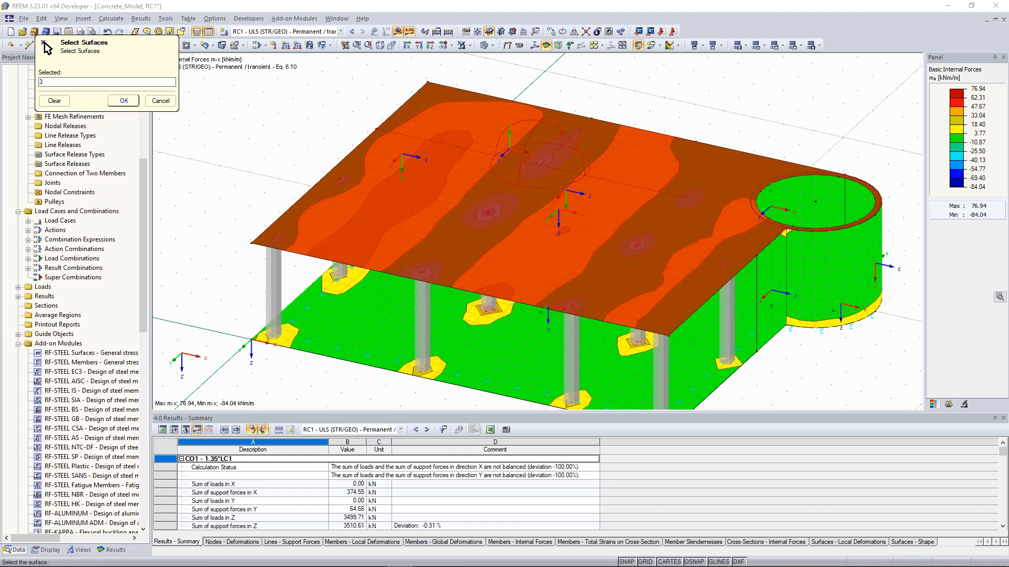
{"action": "left_click", "coordinate": [124, 100]}
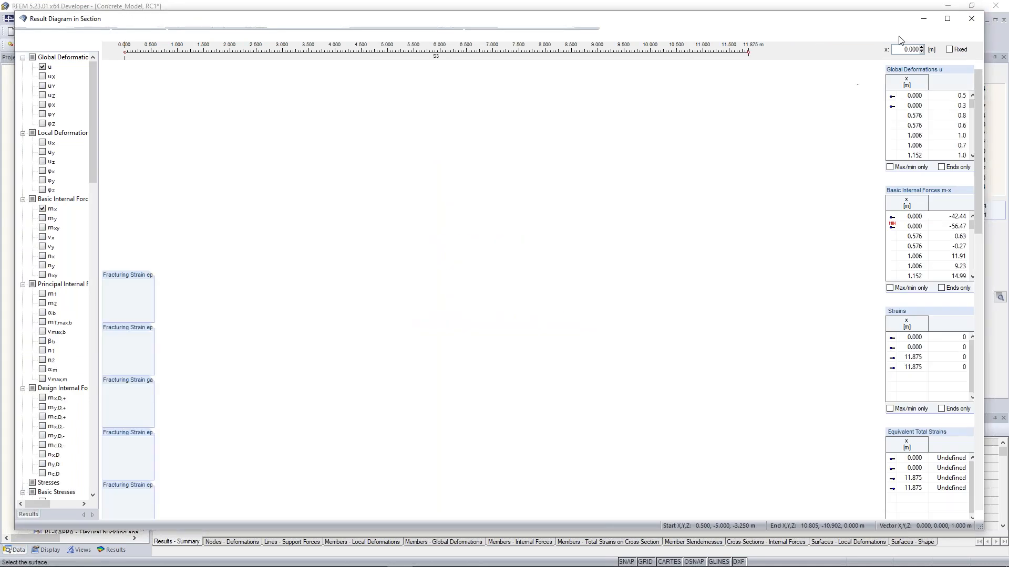
{"action": "left_click", "coordinate": [969, 19]}
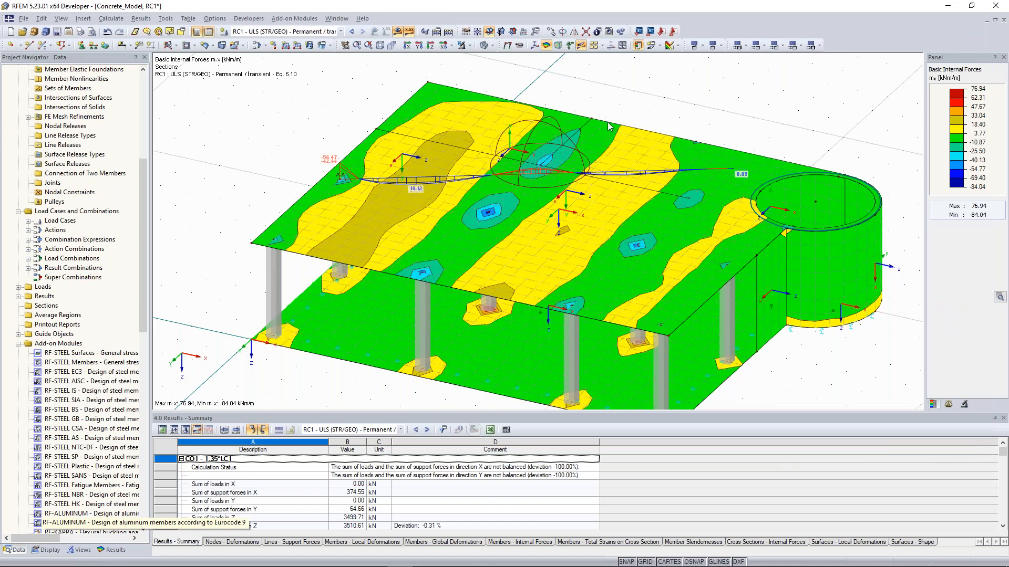
{"action": "middle_click_drag", "start_coordinate": [585, 111], "coordinate": [578, 108], "text": "ctrl"}
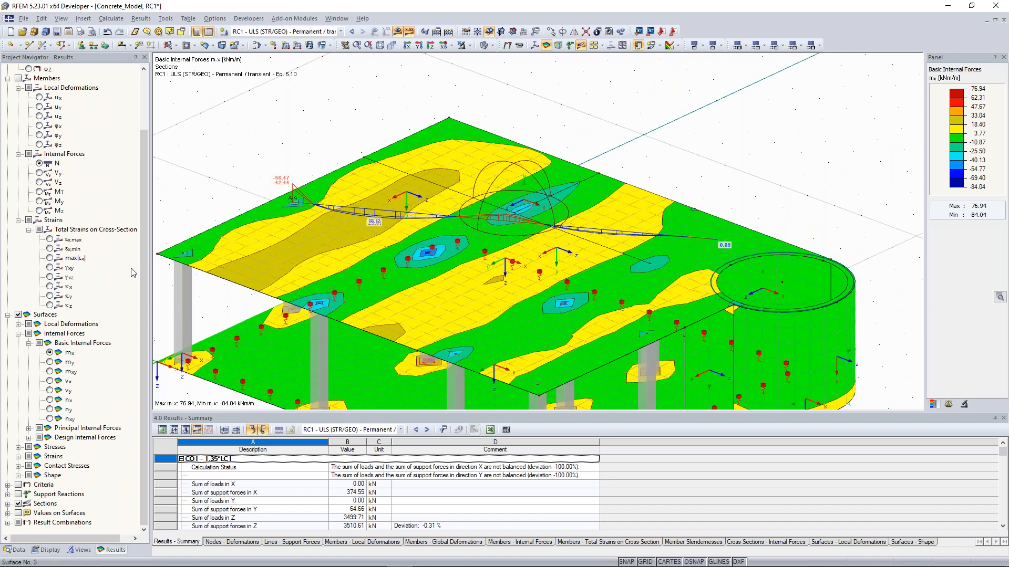
Step: Edit section A-A so that it runs along the column row from (0.500, -5.000, -3.250) to (13.500, -5.000, -3.250) m
{"action": "left_click", "coordinate": [21, 551]}
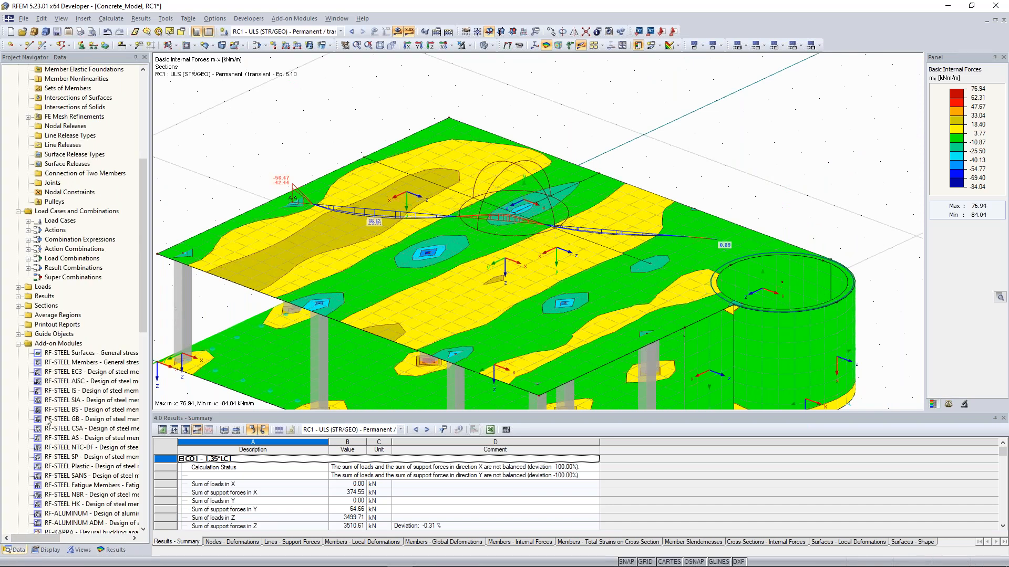
{"action": "right_click", "coordinate": [59, 308]}
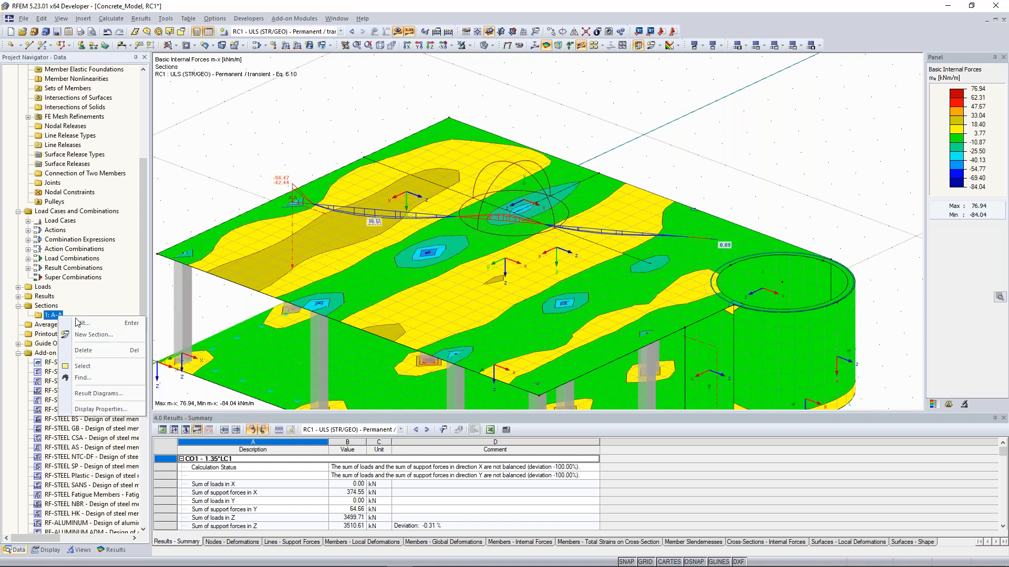
{"action": "left_click", "coordinate": [90, 328]}
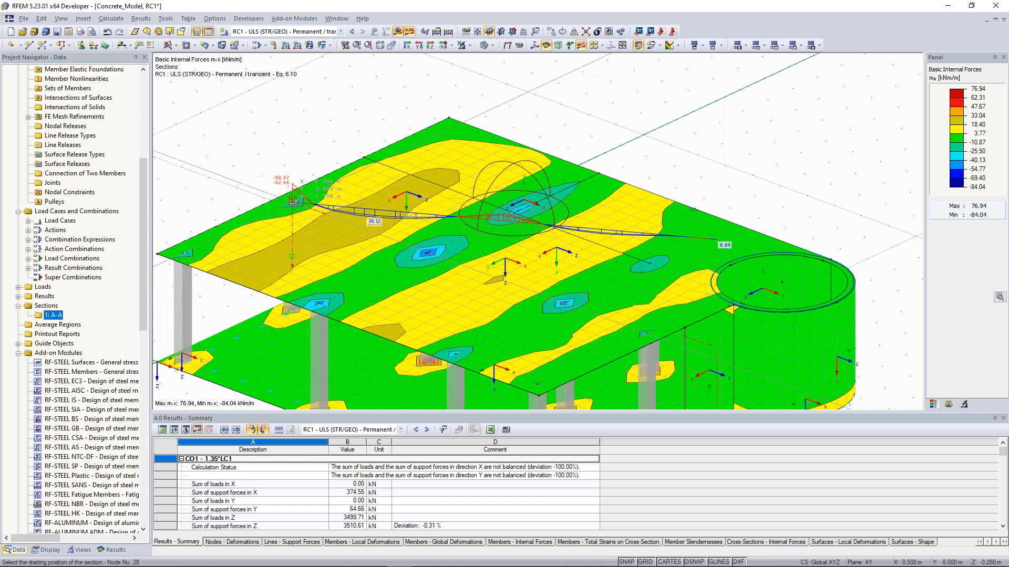
{"action": "left_click", "coordinate": [293, 201]}
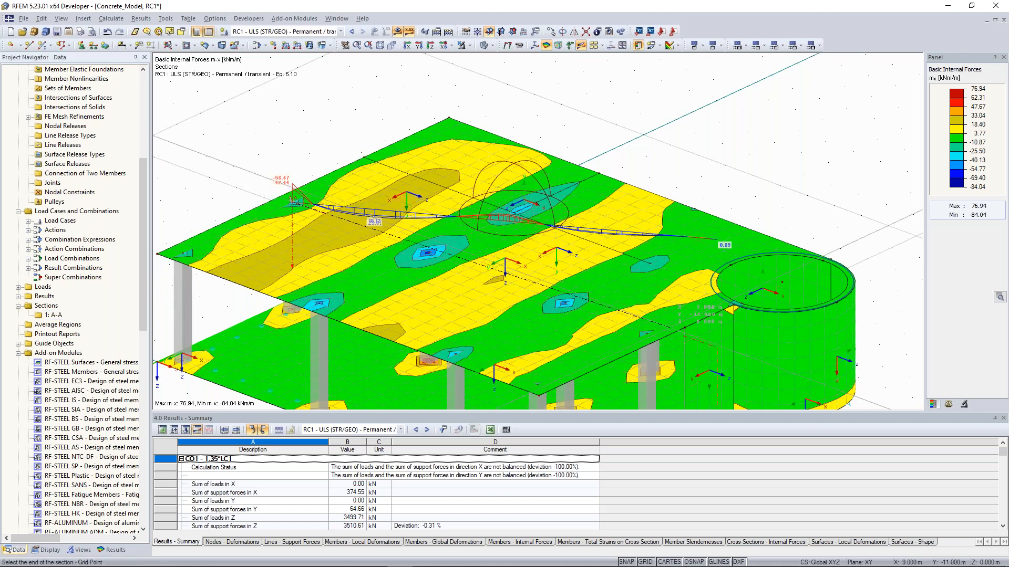
{"action": "left_click", "coordinate": [647, 333]}
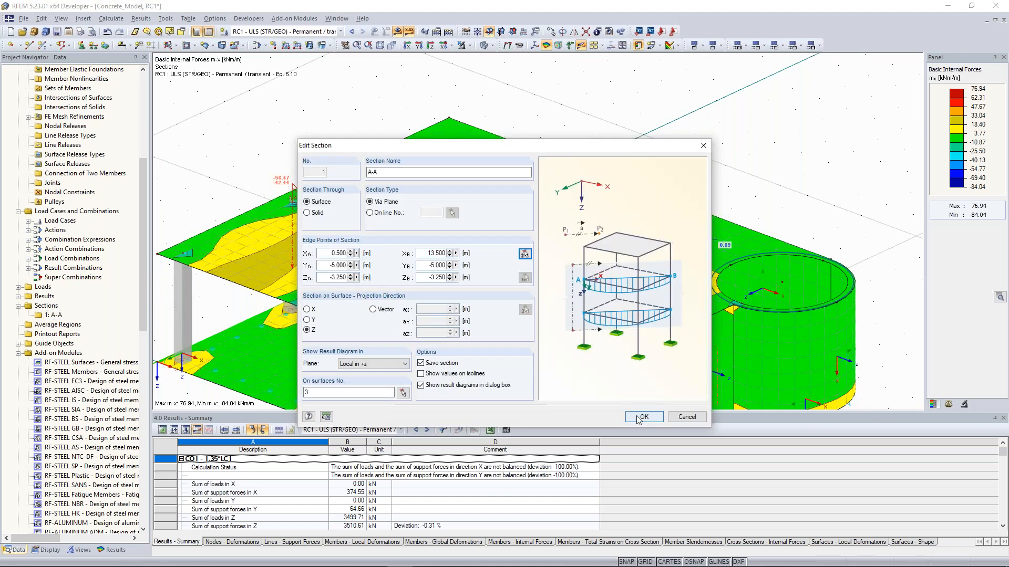
{"action": "left_click", "coordinate": [642, 417]}
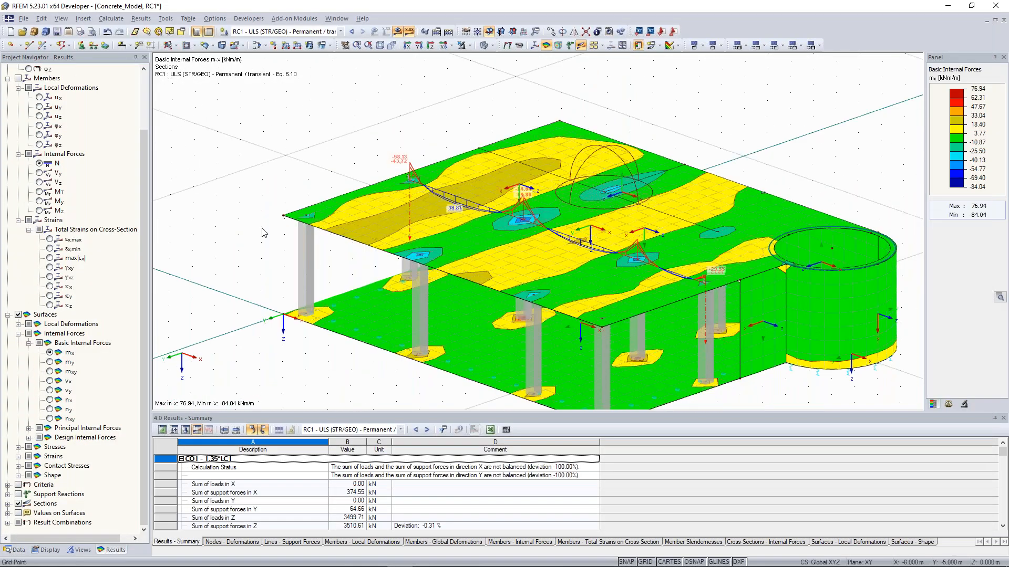
Step: Display the basic internal forces my of the surfaces with section A-A, and the contact stresses σz of the foundation slab
{"action": "scroll", "coordinate": [264, 232], "scroll_direction": "down", "scroll_amount": 3}
{"action": "middle_click_drag", "start_coordinate": [263, 232], "coordinate": [227, 215], "text": "ctrl"}
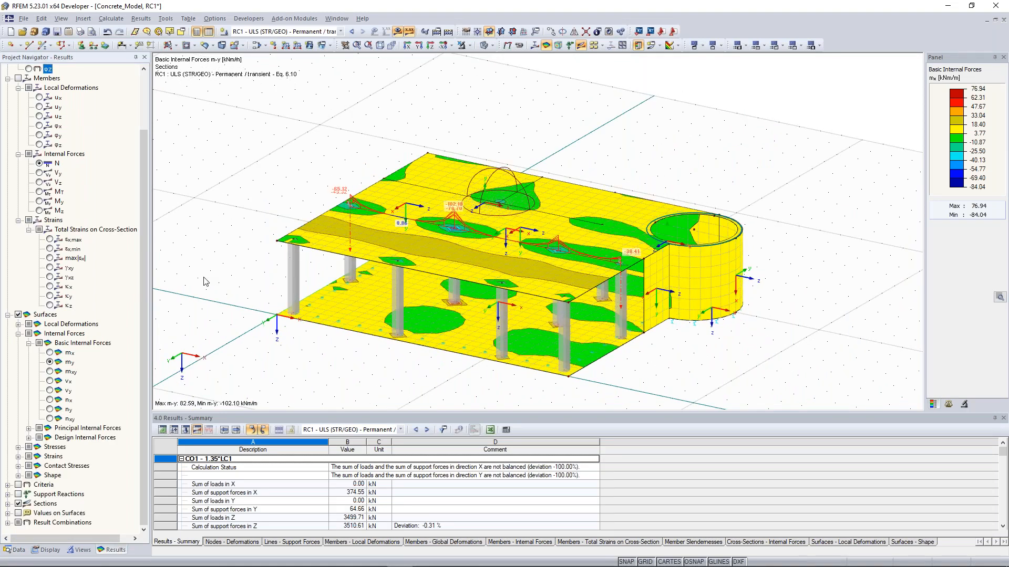
{"action": "scroll", "coordinate": [279, 215], "scroll_direction": "up", "scroll_amount": 4}
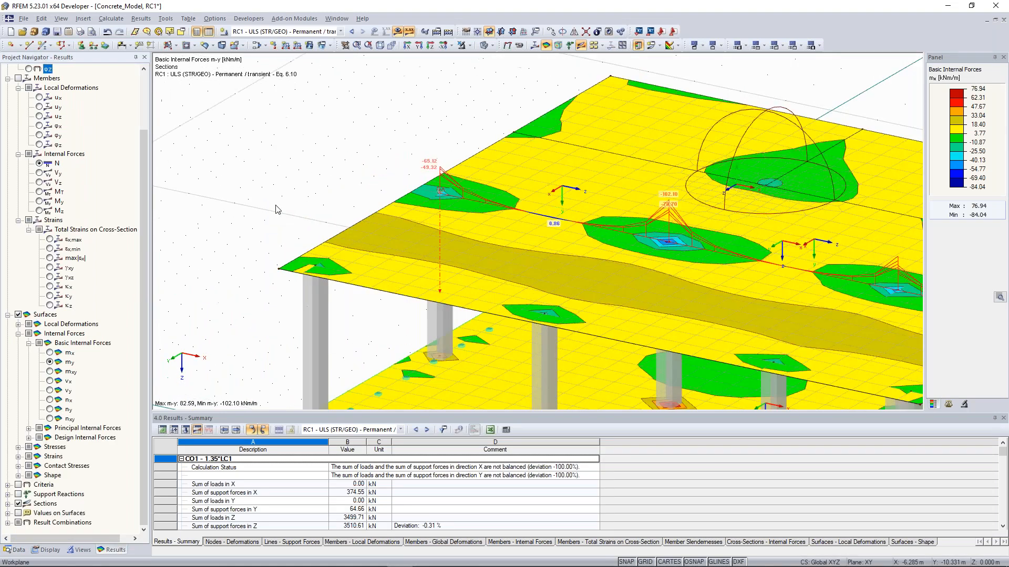
{"action": "scroll", "coordinate": [234, 188], "scroll_direction": "down", "scroll_amount": 5}
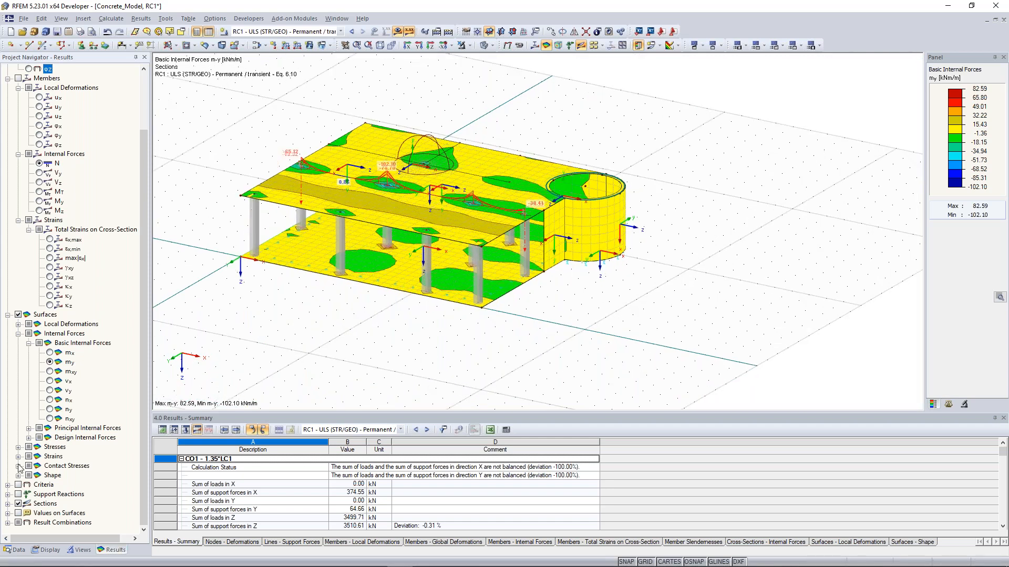
{"action": "double_click", "coordinate": [57, 467]}
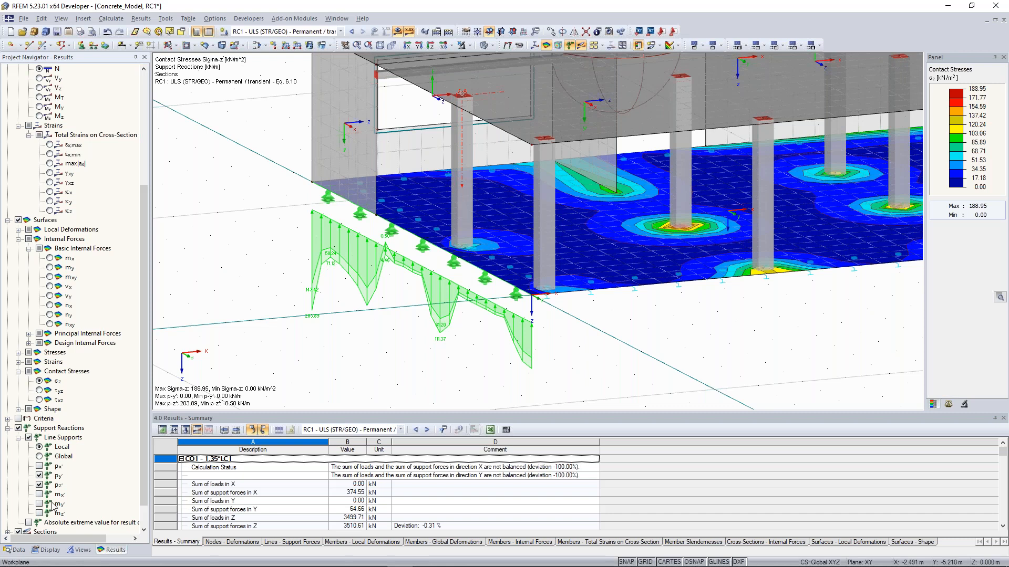
Step: Set the support reaction display to Smooth Distribution instead of Actual and view the line support reactions along the slab edge
{"action": "left_click", "coordinate": [46, 550]}
{"action": "scroll", "coordinate": [50, 377], "scroll_direction": "down", "scroll_amount": 2}
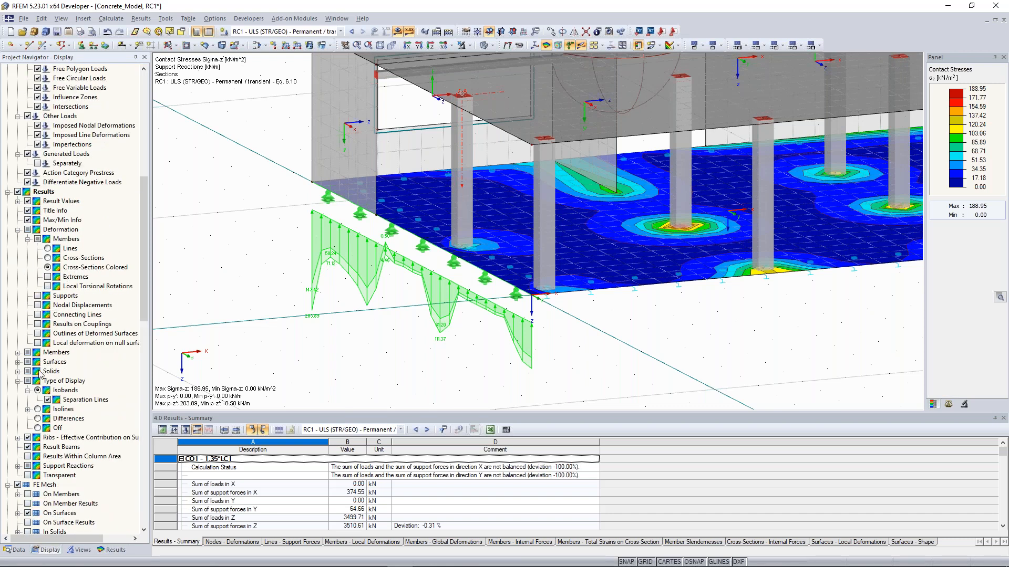
{"action": "left_click", "coordinate": [18, 467]}
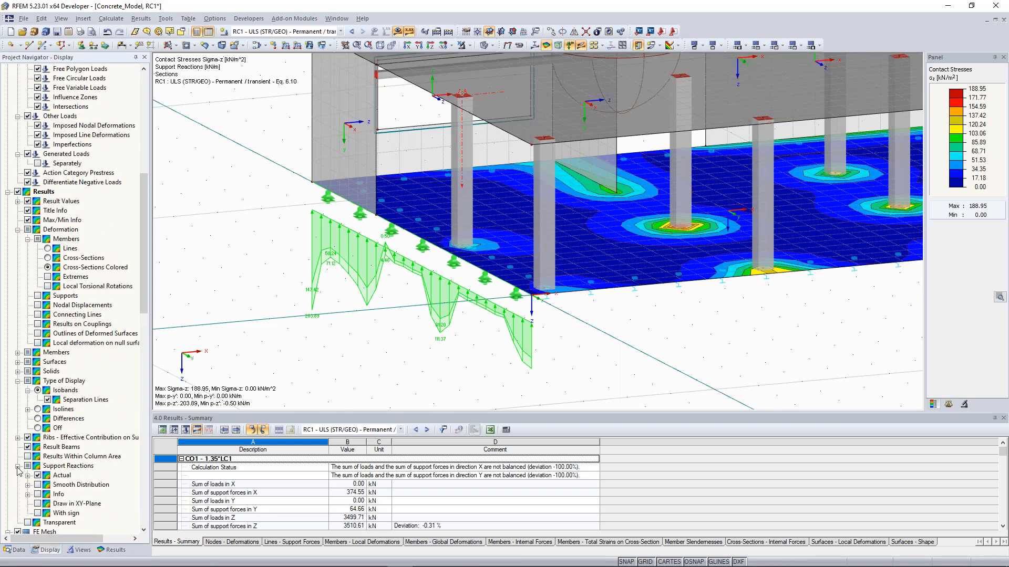
{"action": "left_click", "coordinate": [38, 485]}
{"action": "left_click", "coordinate": [38, 475]}
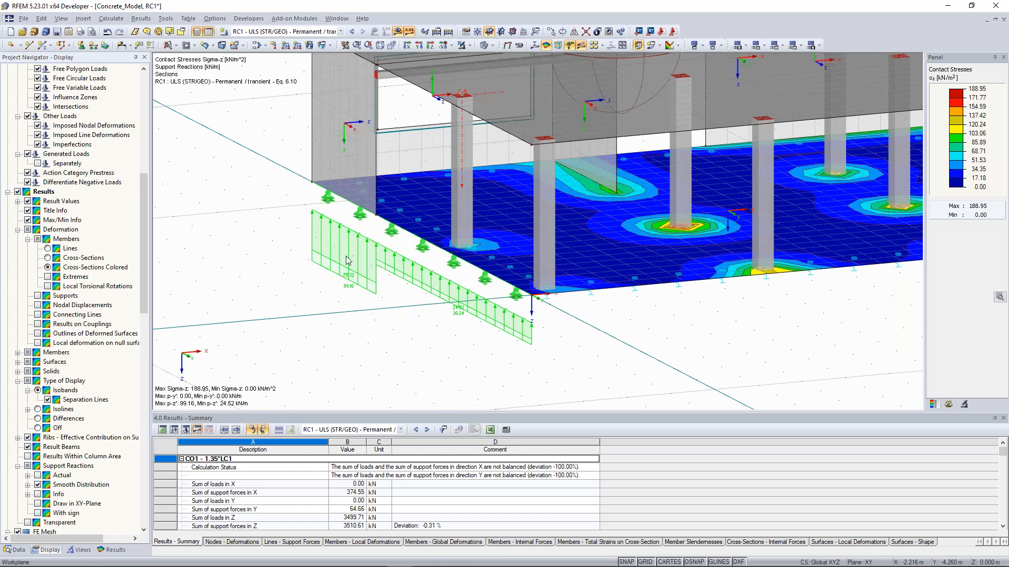
{"action": "scroll", "coordinate": [399, 279], "scroll_direction": "up", "scroll_amount": 1}
{"action": "scroll", "coordinate": [399, 280], "scroll_direction": "down", "scroll_amount": 3}
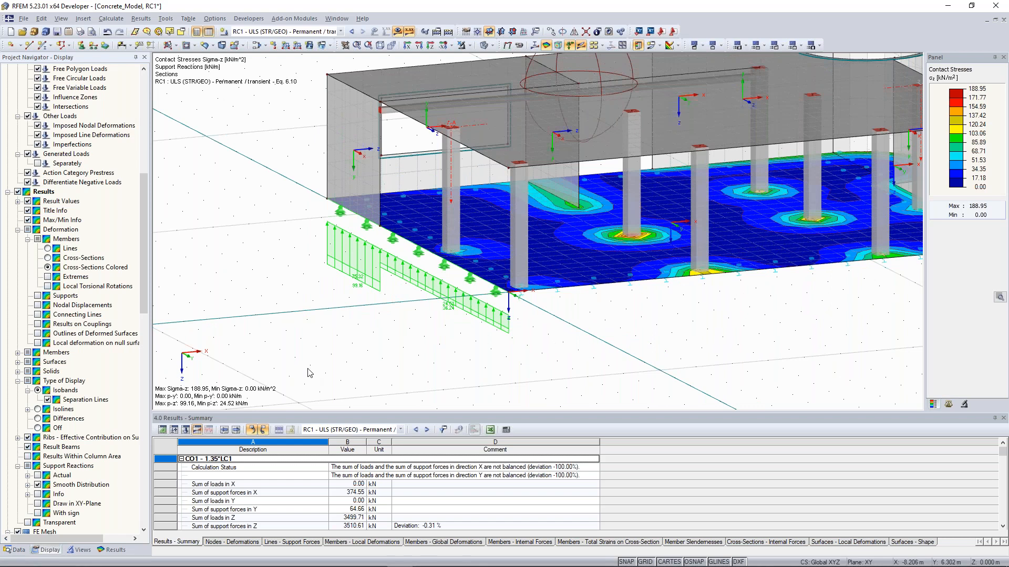
{"action": "scroll", "coordinate": [310, 373], "scroll_direction": "down", "scroll_amount": 2}
Step: Display the surface moments mx with values on surfaces, showing only the minimum and maximum extreme values of all surfaces
{"action": "middle_click_drag", "start_coordinate": [656, 352], "coordinate": [628, 356], "text": "ctrl"}
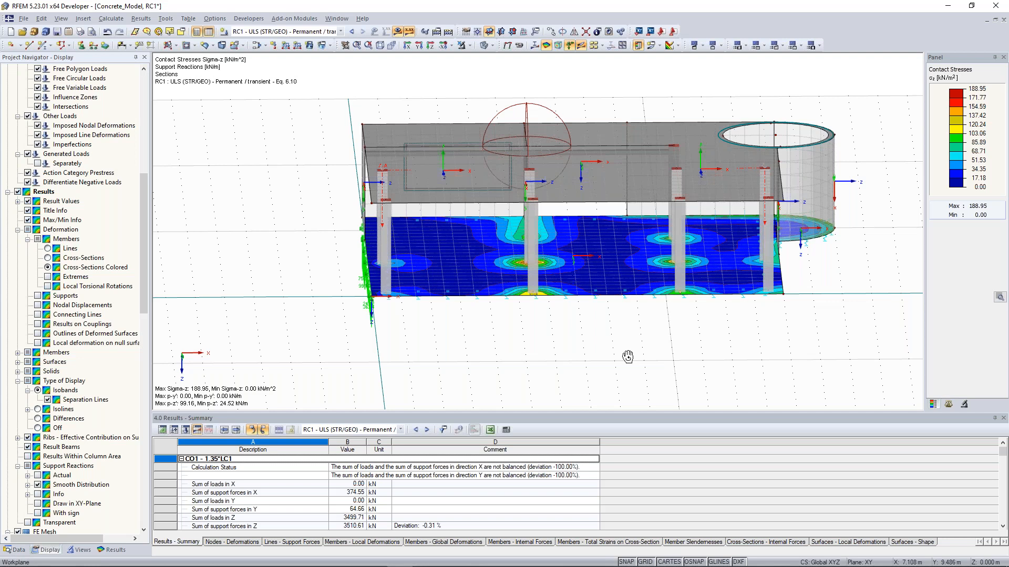
{"action": "middle_click_drag", "start_coordinate": [628, 357], "coordinate": [525, 316], "text": "ctrl"}
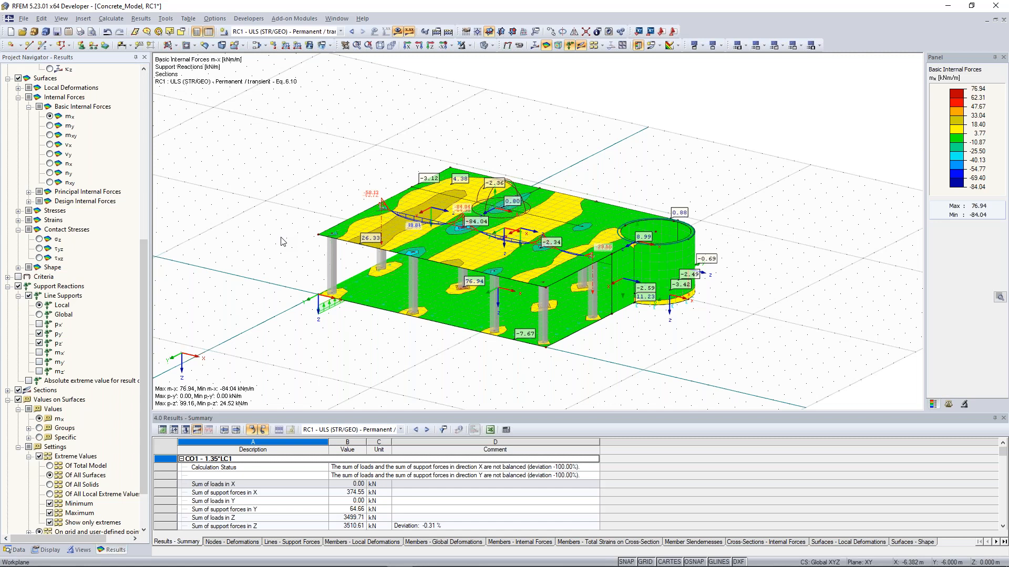
{"action": "middle_click_drag", "start_coordinate": [710, 251], "coordinate": [688, 246], "text": "ctrl"}
{"action": "scroll", "coordinate": [499, 294], "scroll_direction": "up", "scroll_amount": 3}
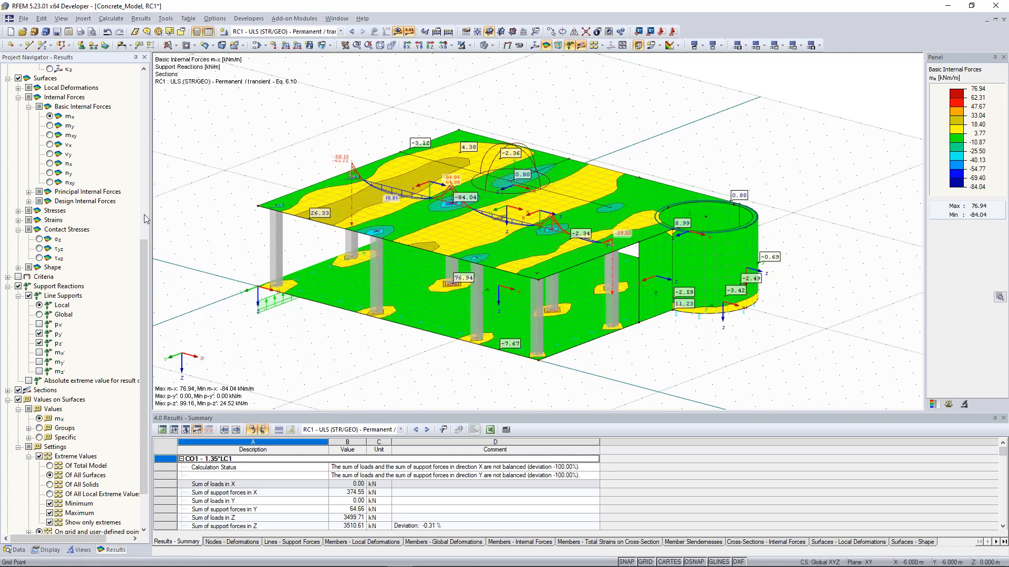
Step: Display the global deformations u and cut the model with an X-Z clipping plane, shifting it in 0.500 m steps and back to 0.000 m
{"action": "scroll", "coordinate": [105, 223], "scroll_direction": "up", "scroll_amount": 10}
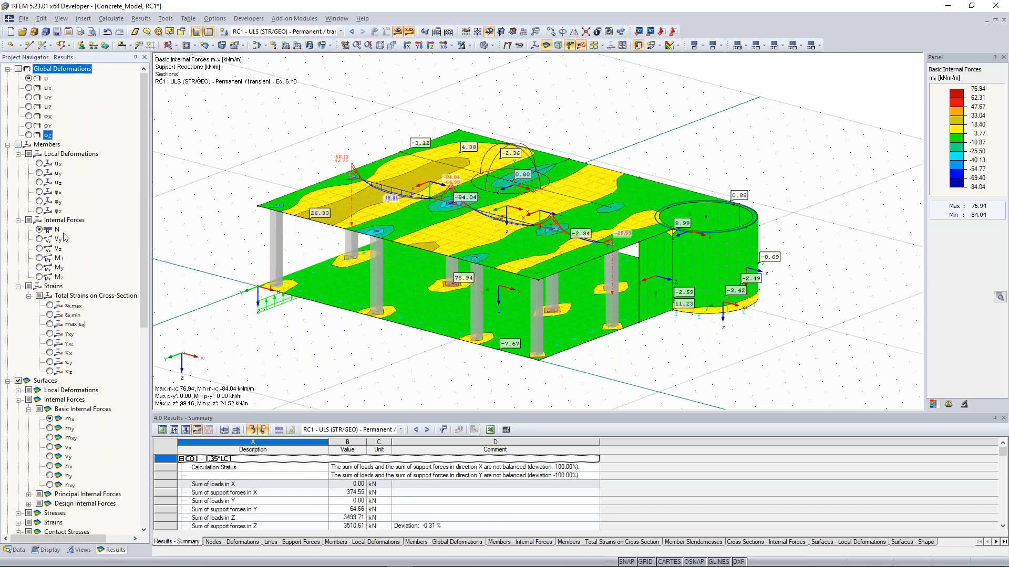
{"action": "left_click", "coordinate": [19, 69]}
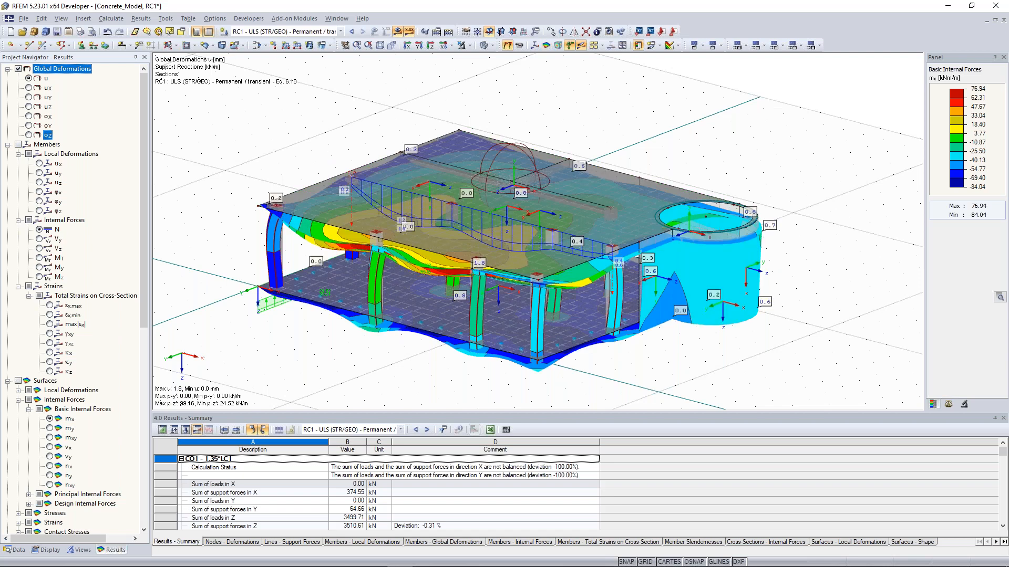
{"action": "left_click", "coordinate": [83, 19]}
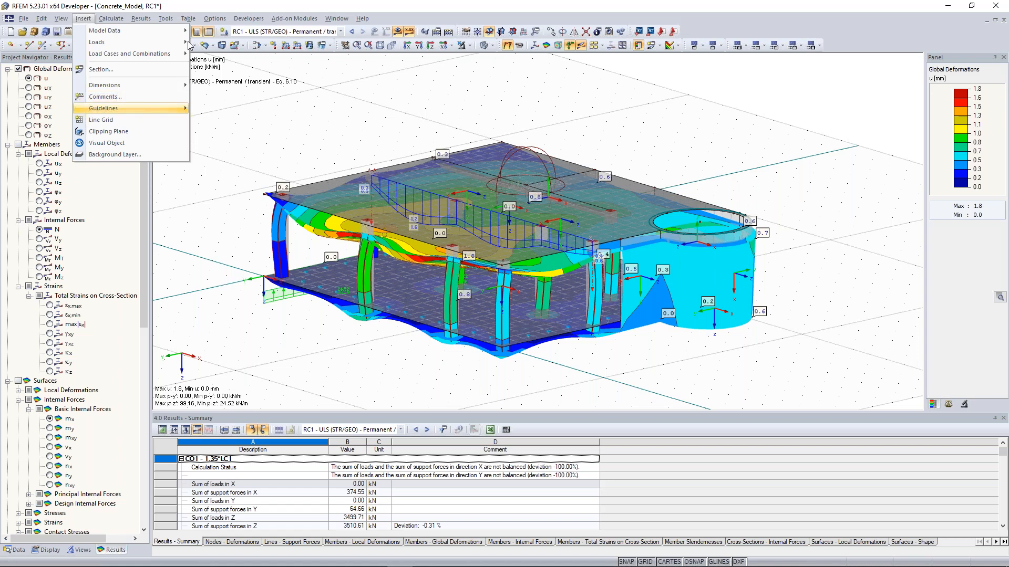
{"action": "left_click", "coordinate": [108, 132]}
{"action": "left_click", "coordinate": [182, 47]}
{"action": "left_click", "coordinate": [182, 45]}
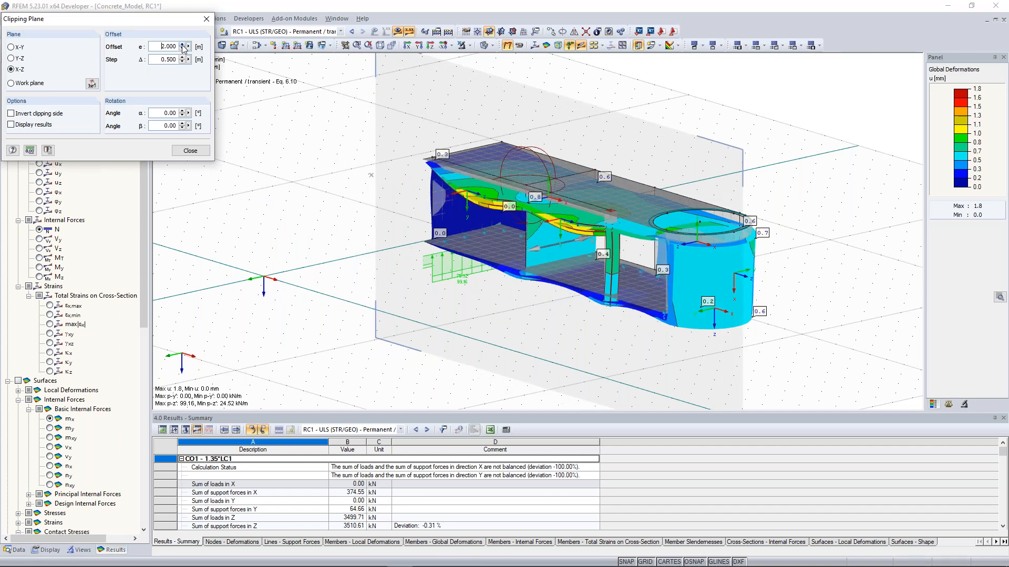
{"action": "left_click", "coordinate": [182, 49]}
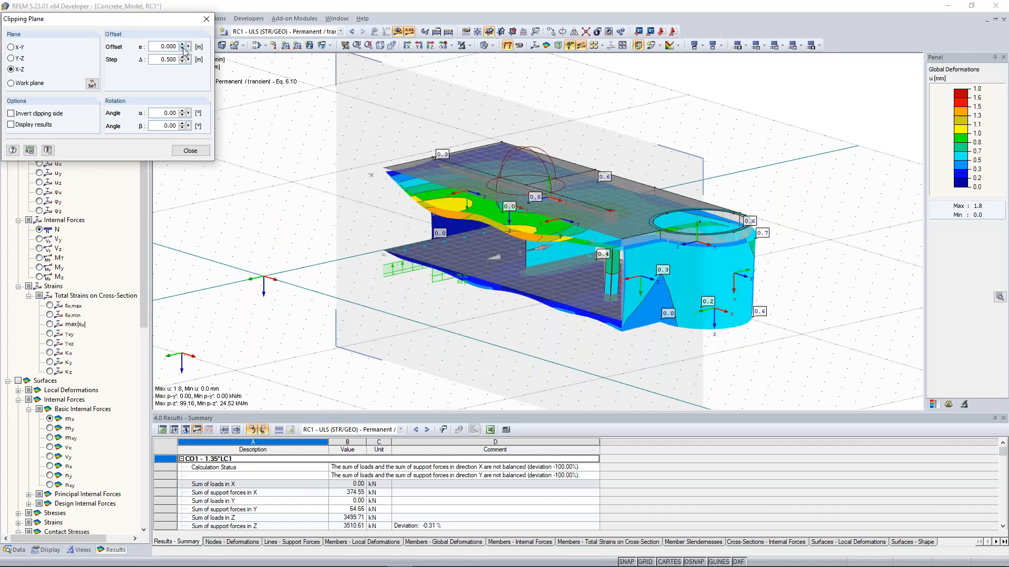
Step: Cut the deformed model with an X-Y and a Y-Z clipping plane, shift the Y-Z plane to -1.500 m and inspect the interior
{"action": "left_click", "coordinate": [12, 47]}
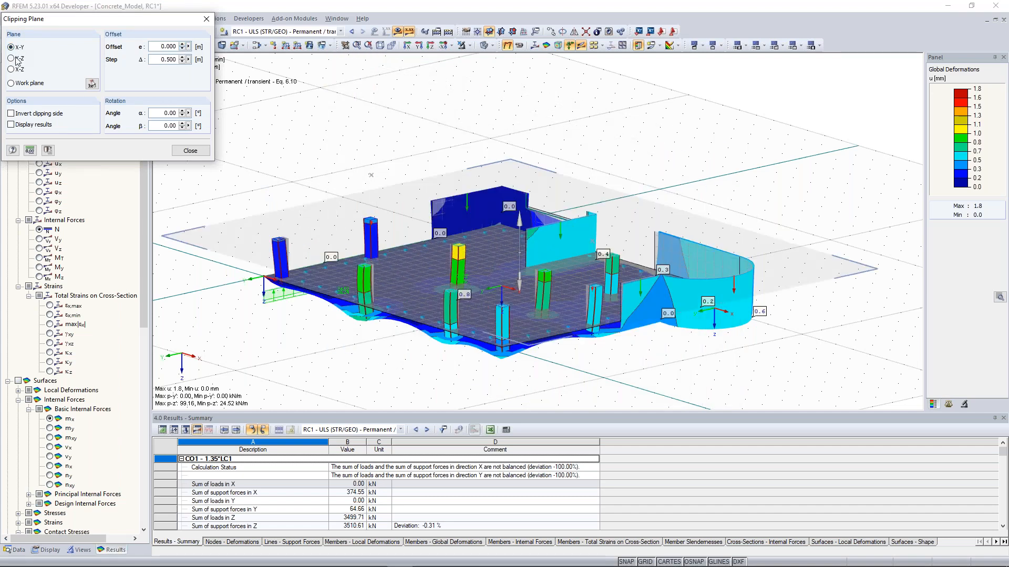
{"action": "left_click", "coordinate": [12, 58]}
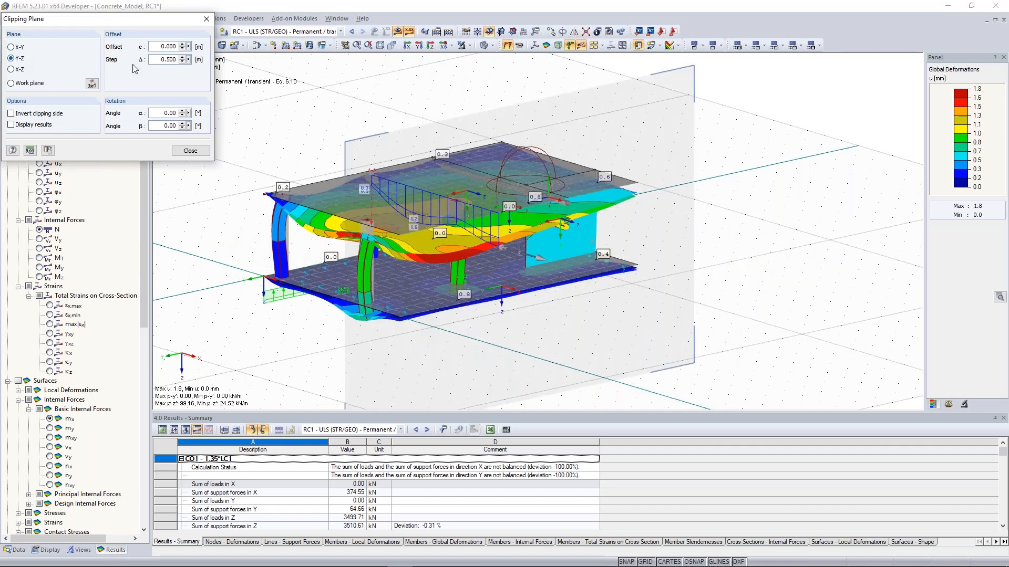
{"action": "left_click", "coordinate": [183, 46]}
{"action": "left_click", "coordinate": [182, 46]}
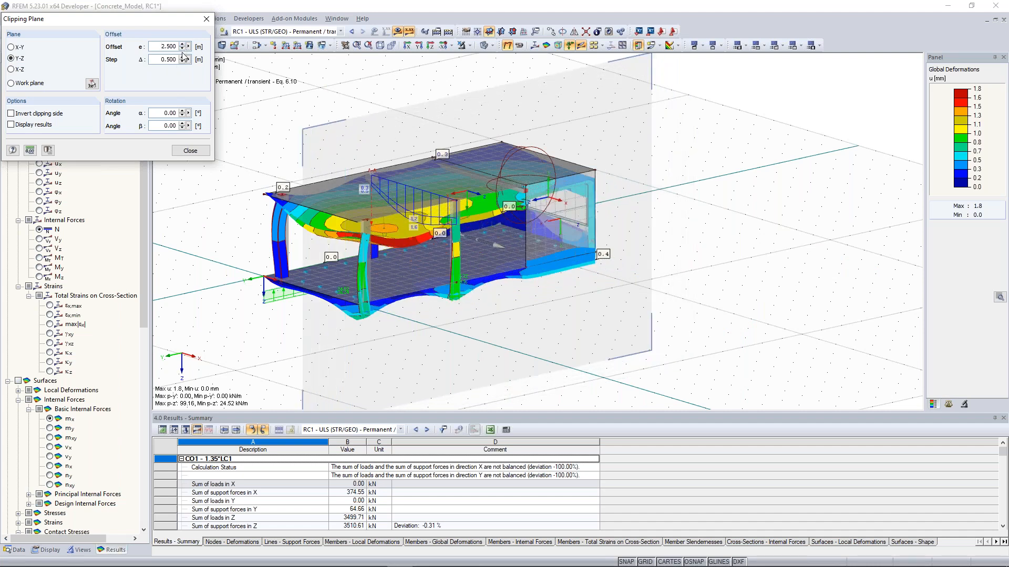
{"action": "left_click", "coordinate": [182, 49]}
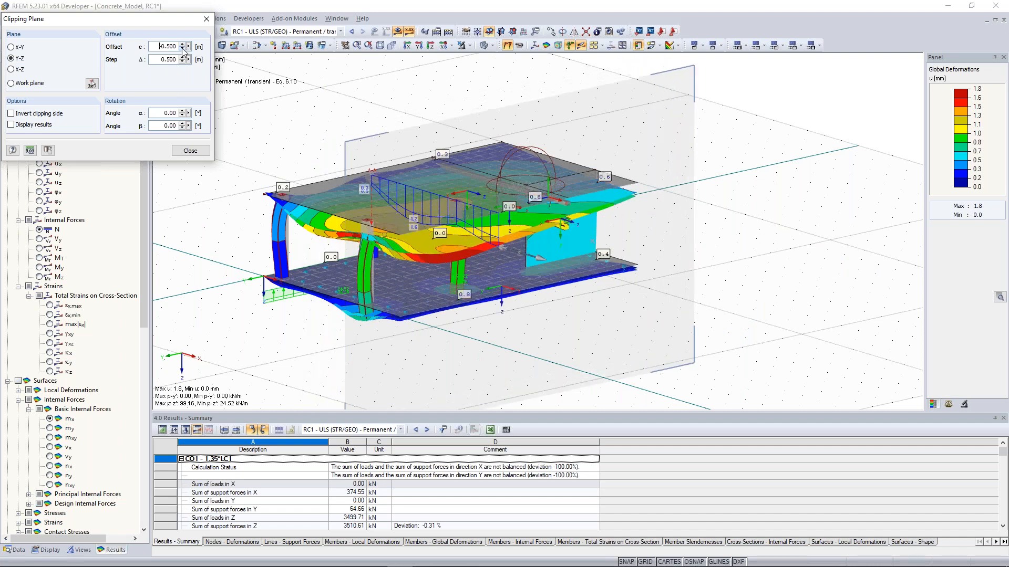
{"action": "scroll", "coordinate": [559, 294], "scroll_direction": "up", "scroll_amount": 3}
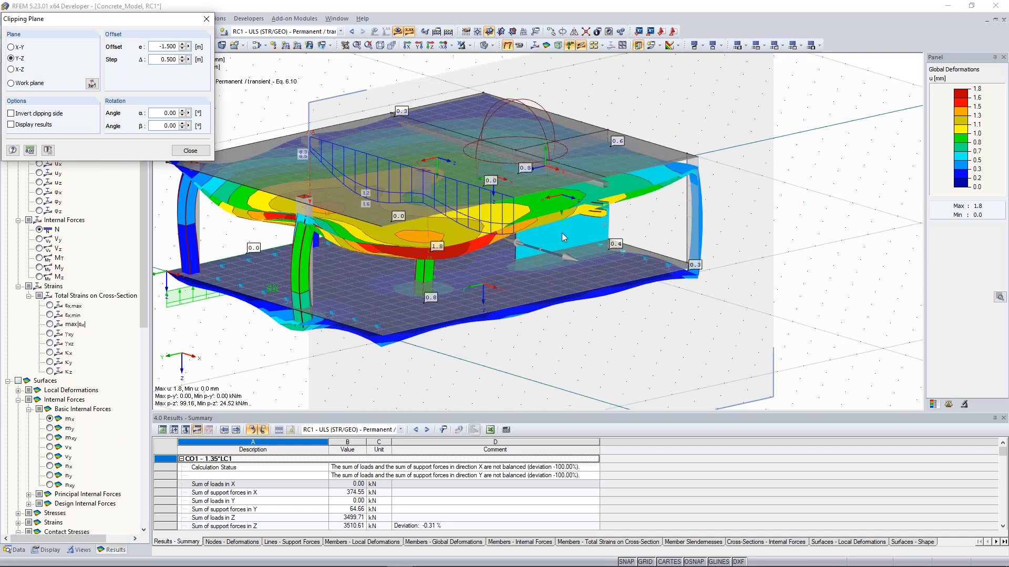
{"action": "middle_click_drag", "start_coordinate": [523, 208], "coordinate": [457, 198], "text": "ctrl"}
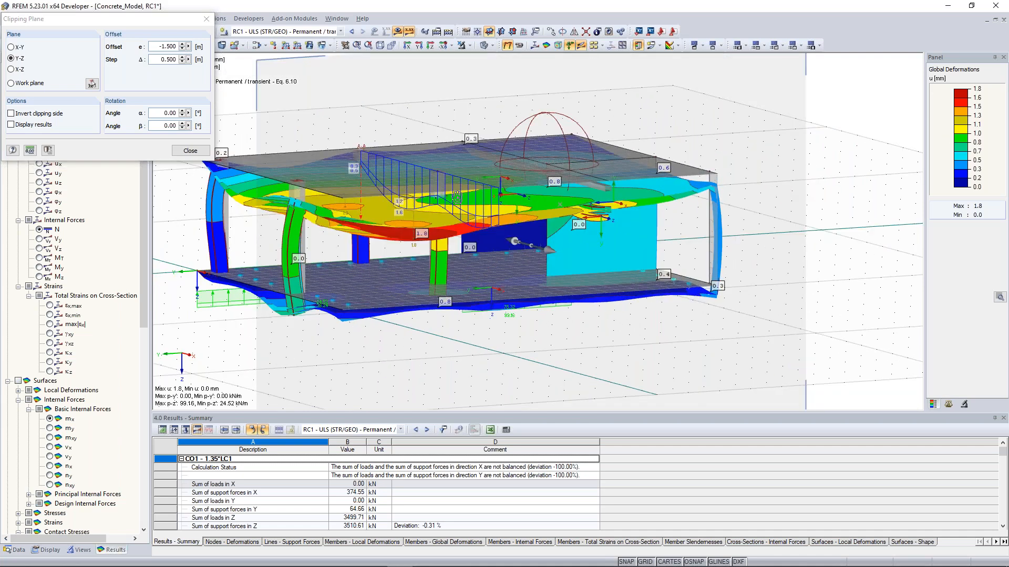
{"action": "middle_click_drag", "start_coordinate": [457, 196], "coordinate": [445, 199], "text": "ctrl"}
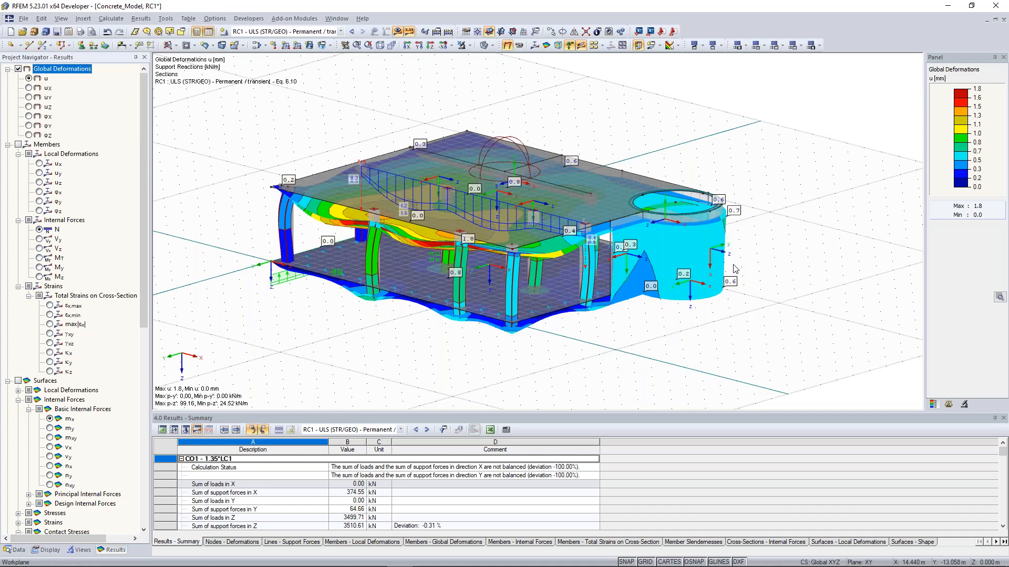
Step: Fly through the deformed building in camera fly mode, between the columns and above the roof slab, and leave the mode
{"action": "middle_click_drag", "start_coordinate": [498, 316], "coordinate": [456, 342], "text": "ctrl"}
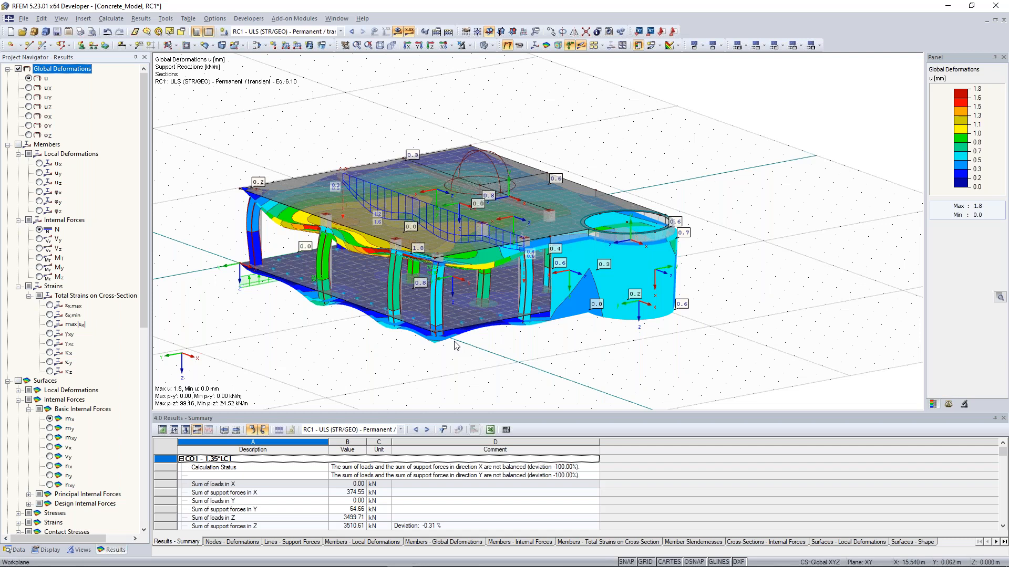
{"action": "key", "text": "shift+f"}
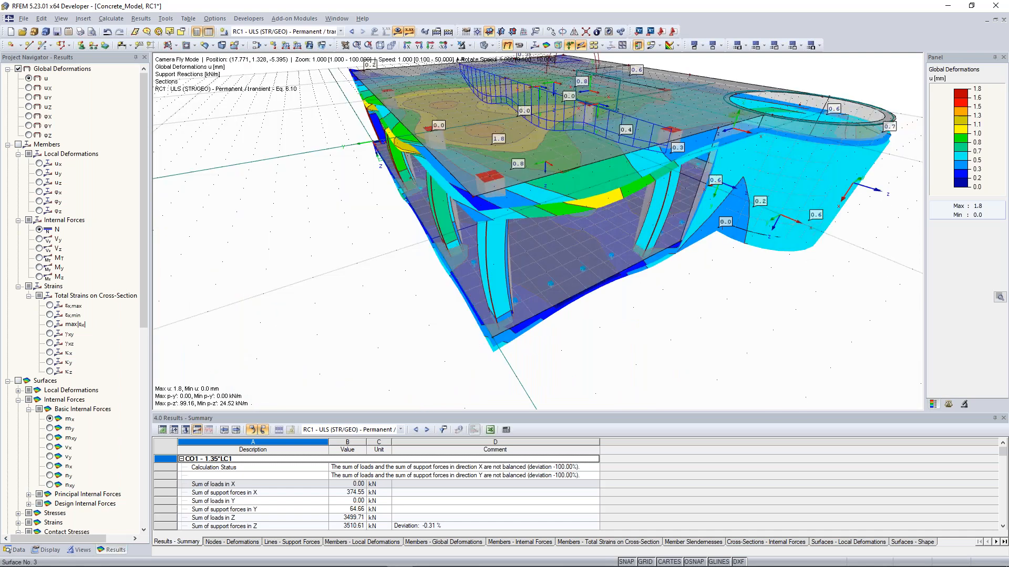
{"action": "key", "text": "s"}
{"action": "key", "text": "d"}
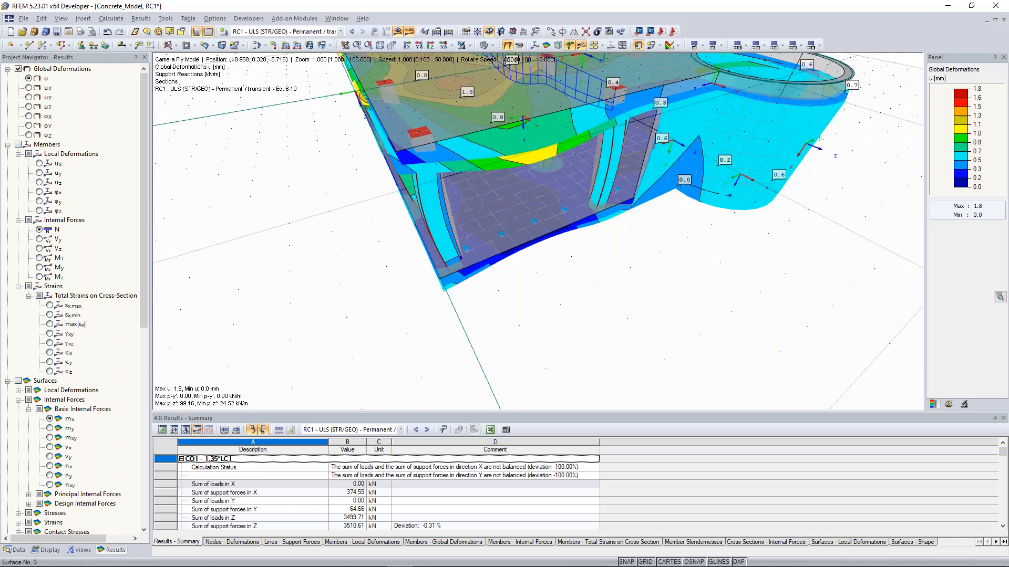
{"action": "key", "text": "w"}
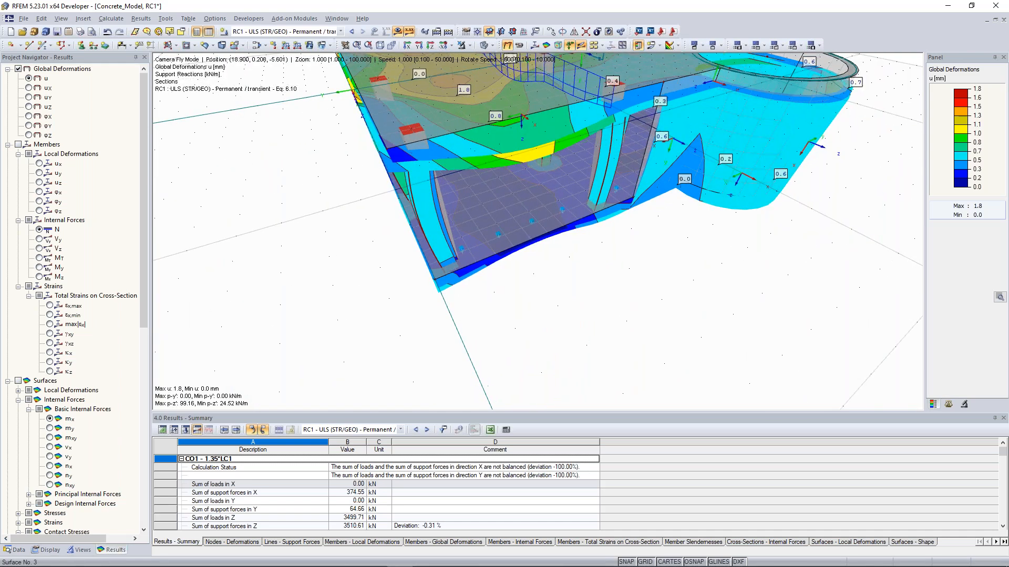
{"action": "key", "text": "w"}
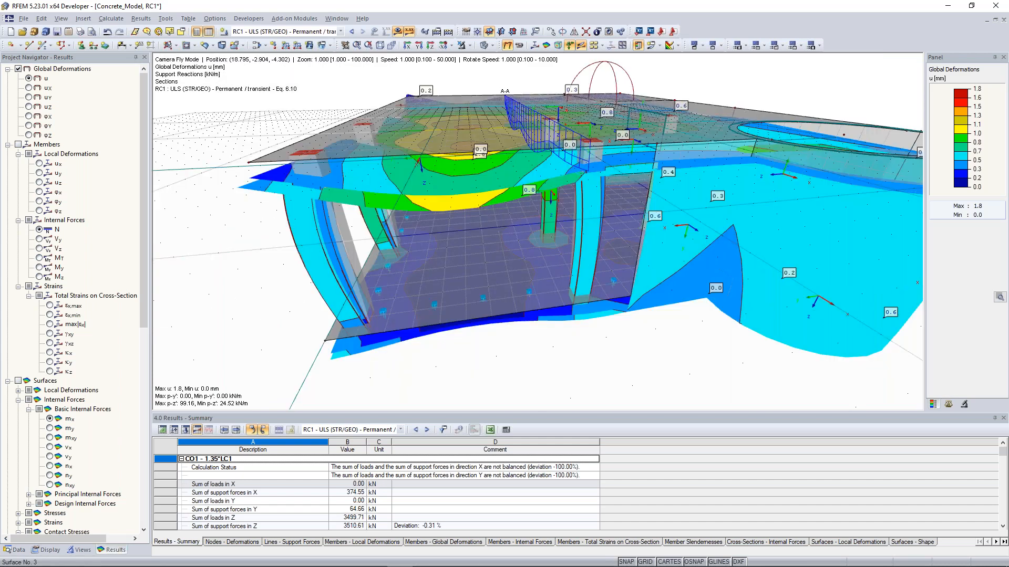
{"action": "key", "text": "w"}
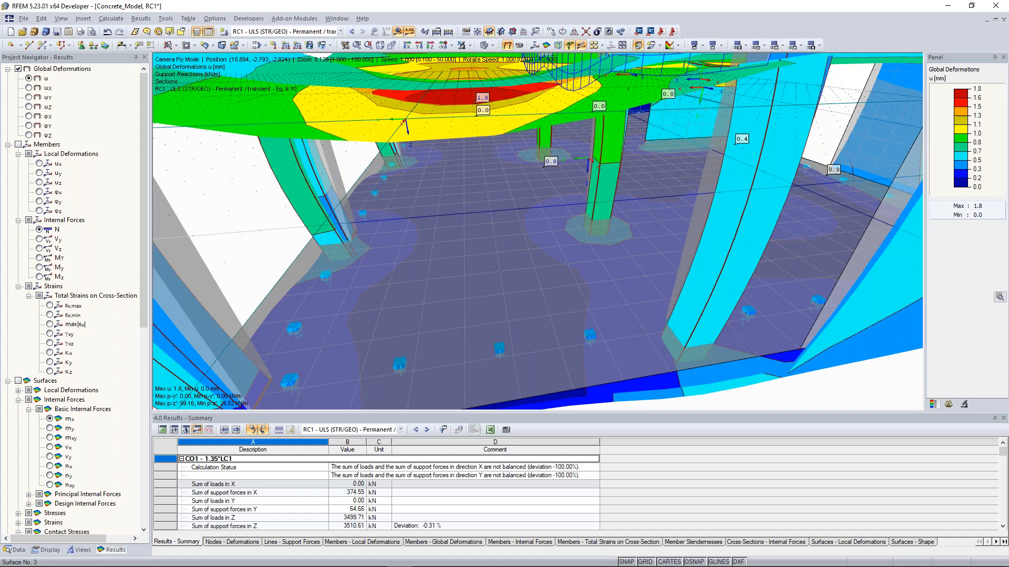
{"action": "key", "text": "w"}
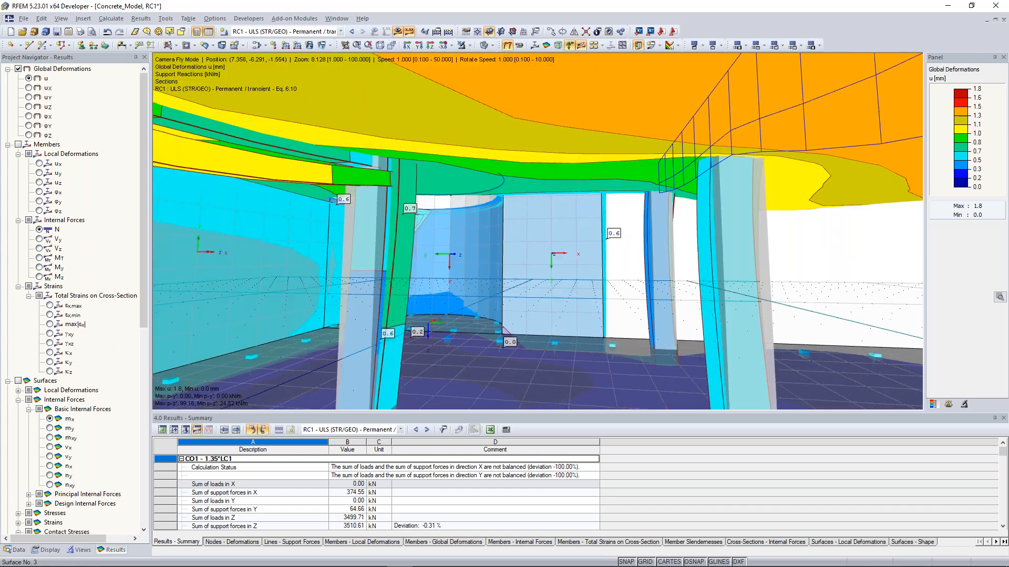
{"action": "key", "text": "w"}
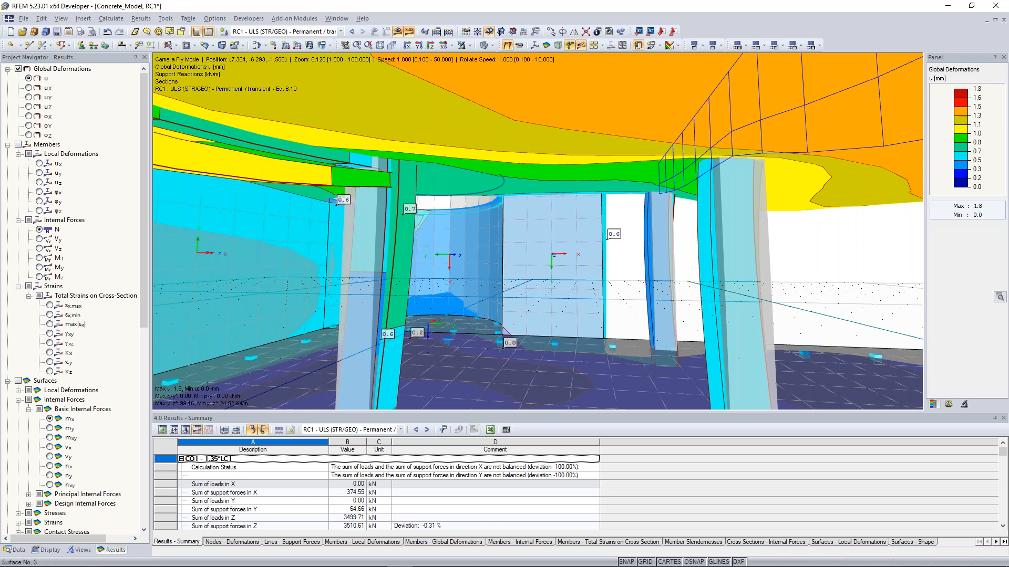
{"action": "key", "text": "e"}
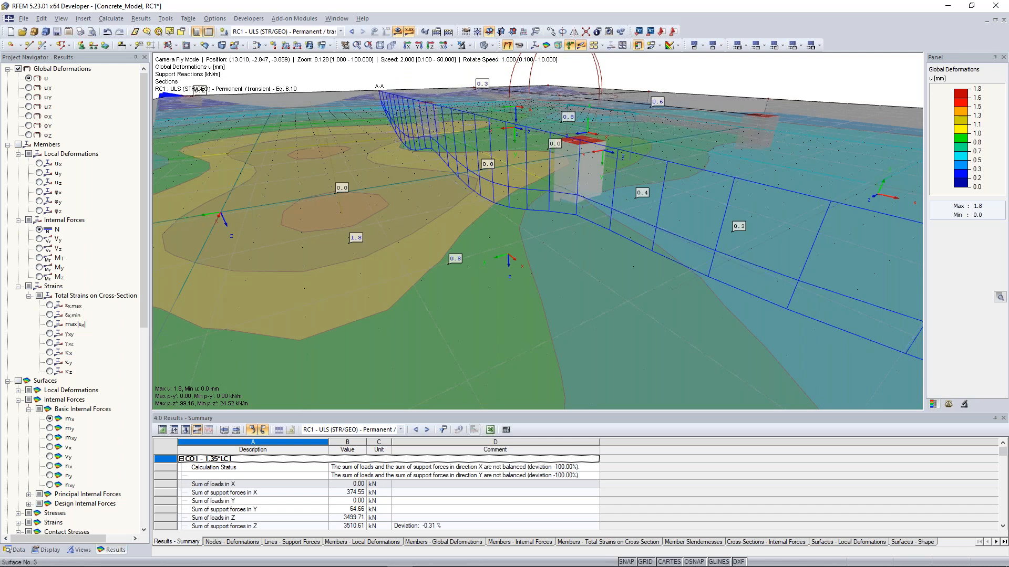
{"action": "key", "text": "Escape"}
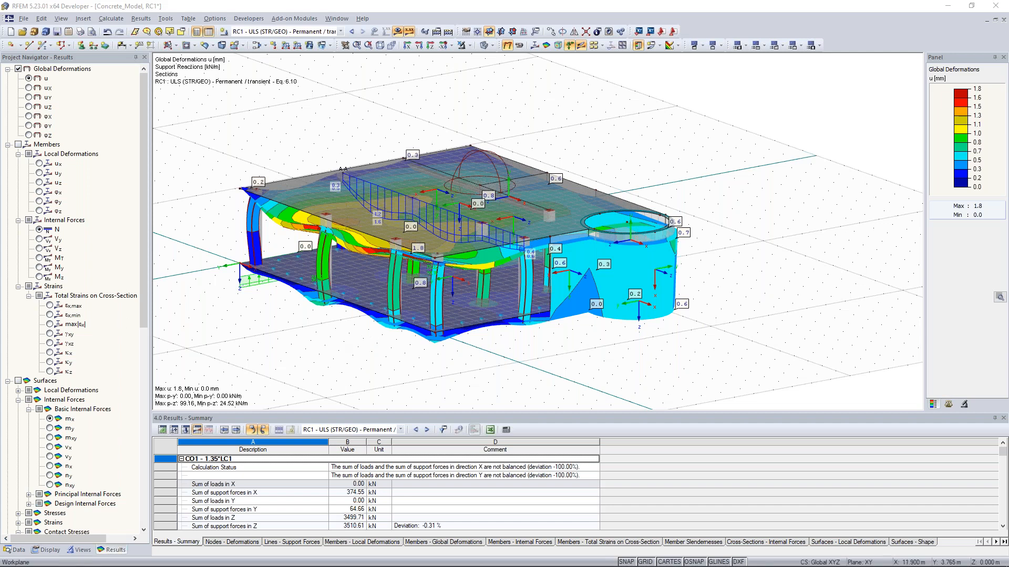
Step: Define a new coordinate system with its origin at roof slab corner node 17 and its positive U-axis through node 18
{"action": "middle_click_drag", "start_coordinate": [389, 332], "coordinate": [786, 309], "text": "ctrl"}
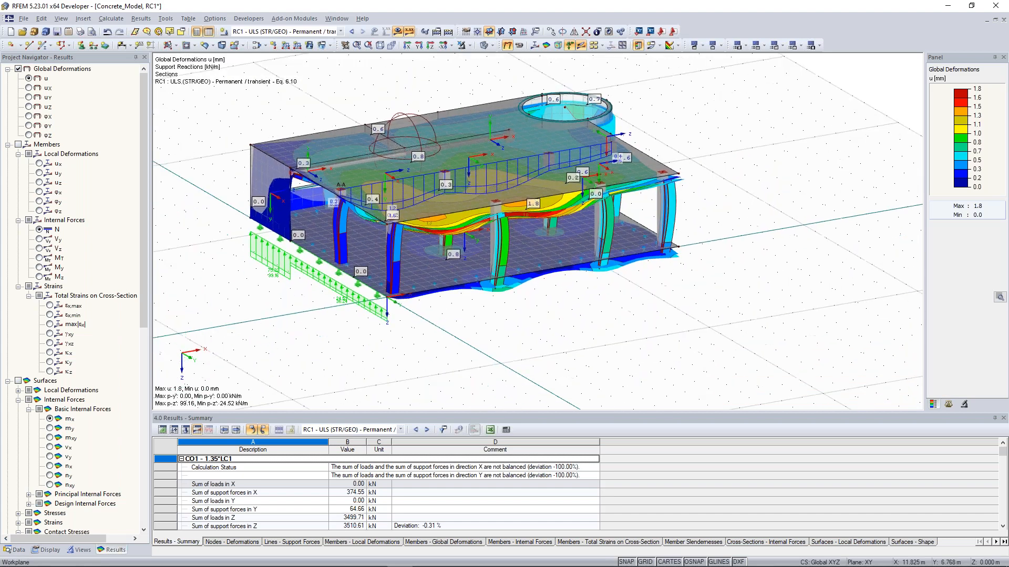
{"action": "right_click", "coordinate": [724, 126]}
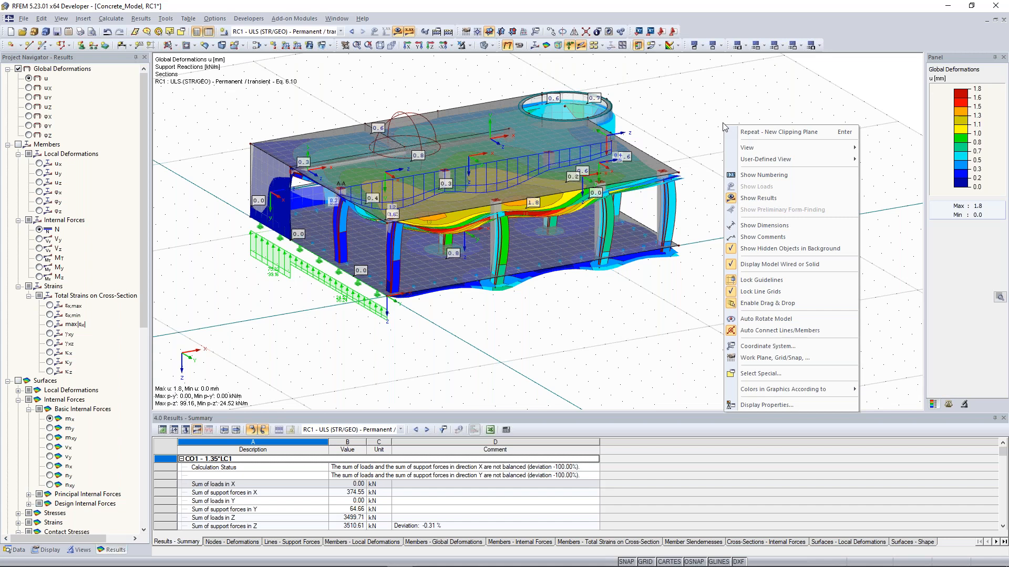
{"action": "left_click", "coordinate": [767, 346]}
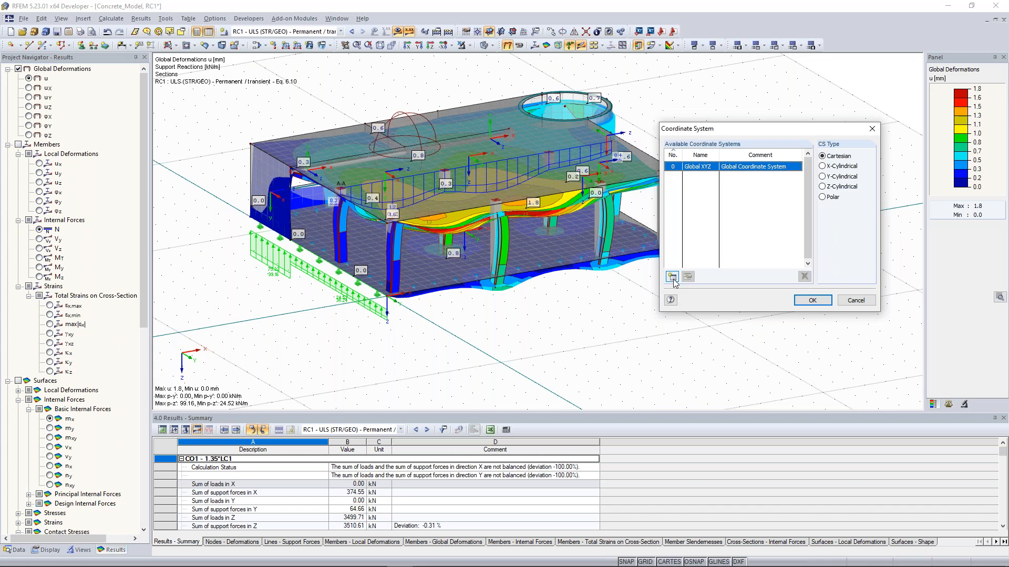
{"action": "left_click", "coordinate": [672, 278]}
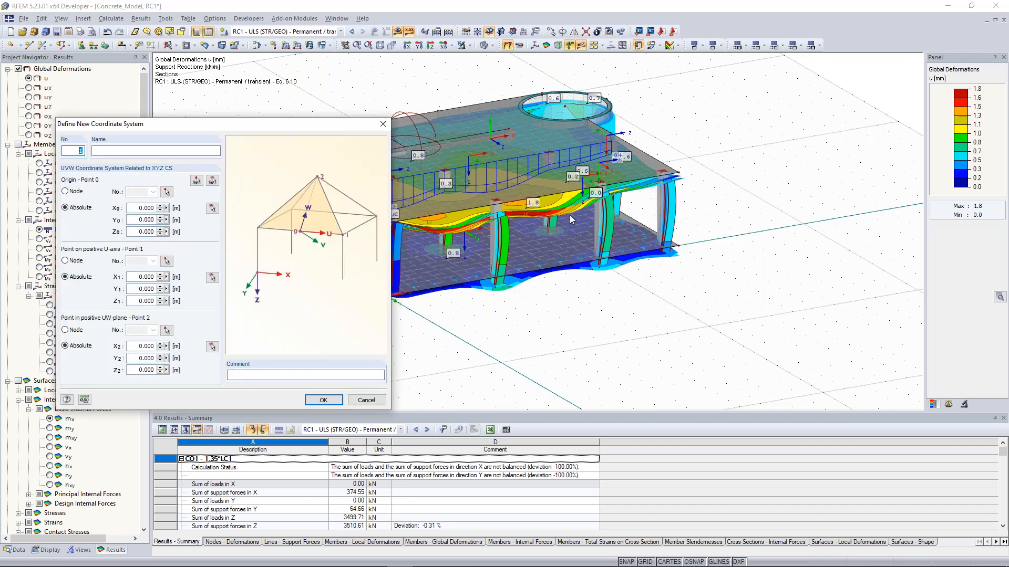
{"action": "left_click_drag", "start_coordinate": [315, 126], "coordinate": [234, 134]}
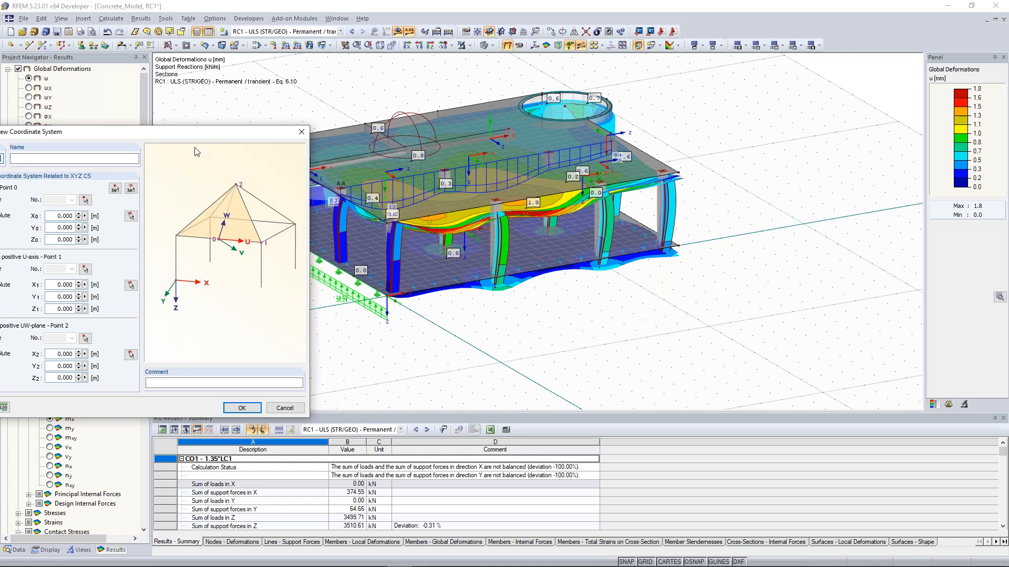
{"action": "left_click_drag", "start_coordinate": [191, 131], "coordinate": [808, 90]}
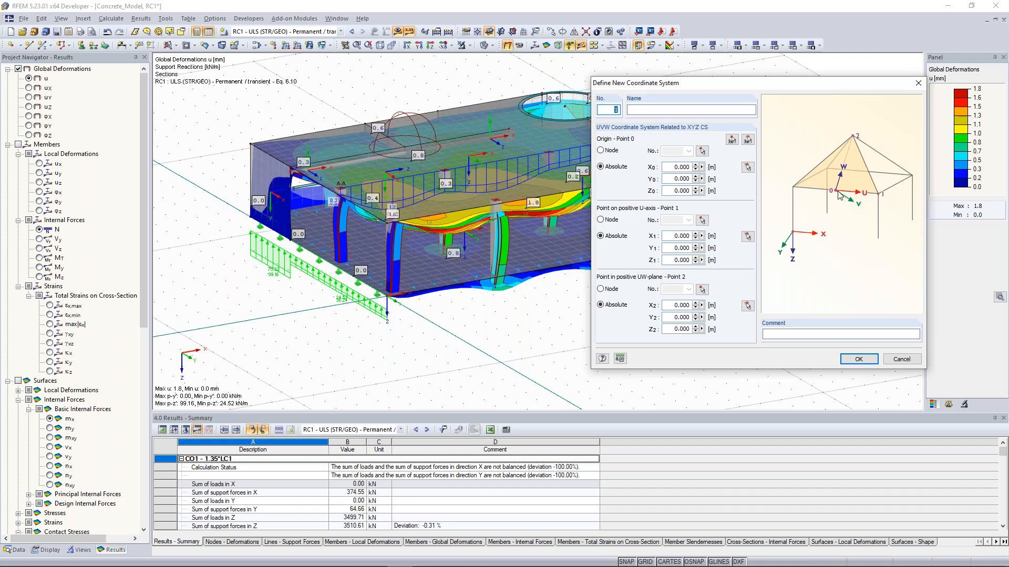
{"action": "left_click", "coordinate": [701, 152]}
{"action": "scroll", "coordinate": [378, 217], "scroll_direction": "up", "scroll_amount": 5}
{"action": "middle_click_drag", "start_coordinate": [378, 216], "coordinate": [336, 244], "text": "ctrl"}
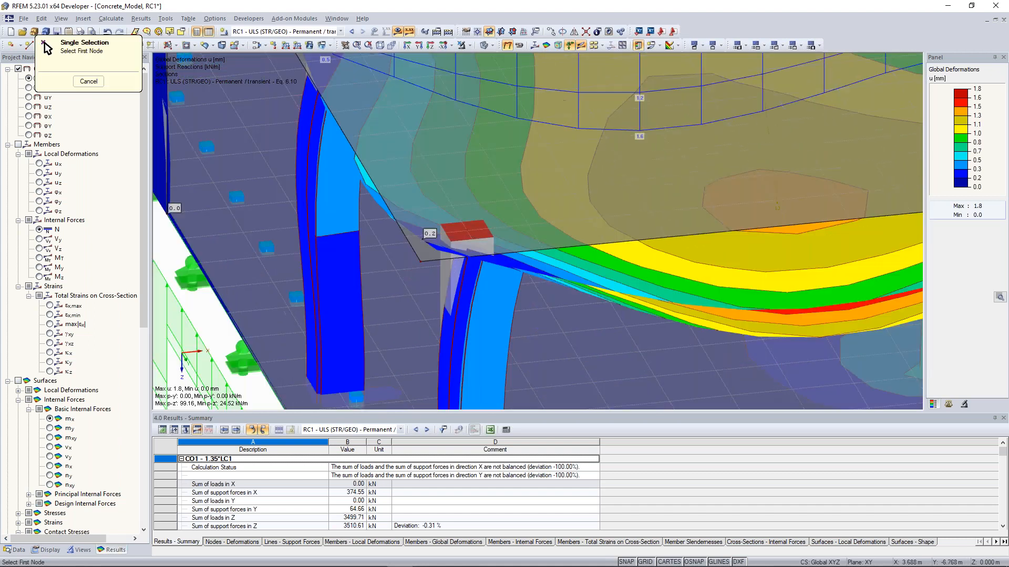
{"action": "left_click", "coordinate": [416, 262]}
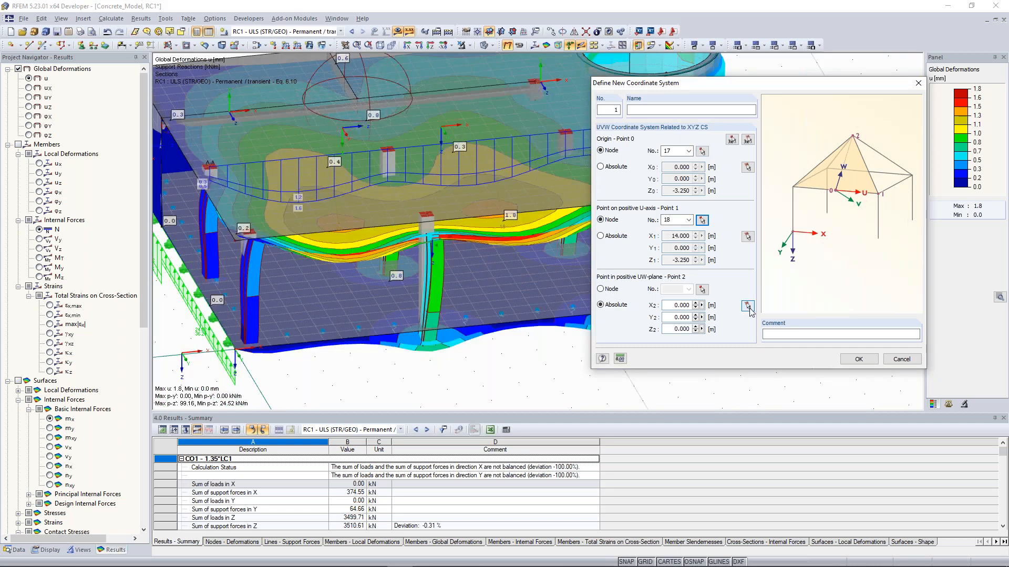
Step: Pick the roof slab corner at (0.000, -12.000, -3.250) m as the point in the positive UW-plane of the new coordinate system
{"action": "left_click", "coordinate": [746, 305]}
{"action": "middle_click_drag", "start_coordinate": [492, 228], "coordinate": [651, 286]}
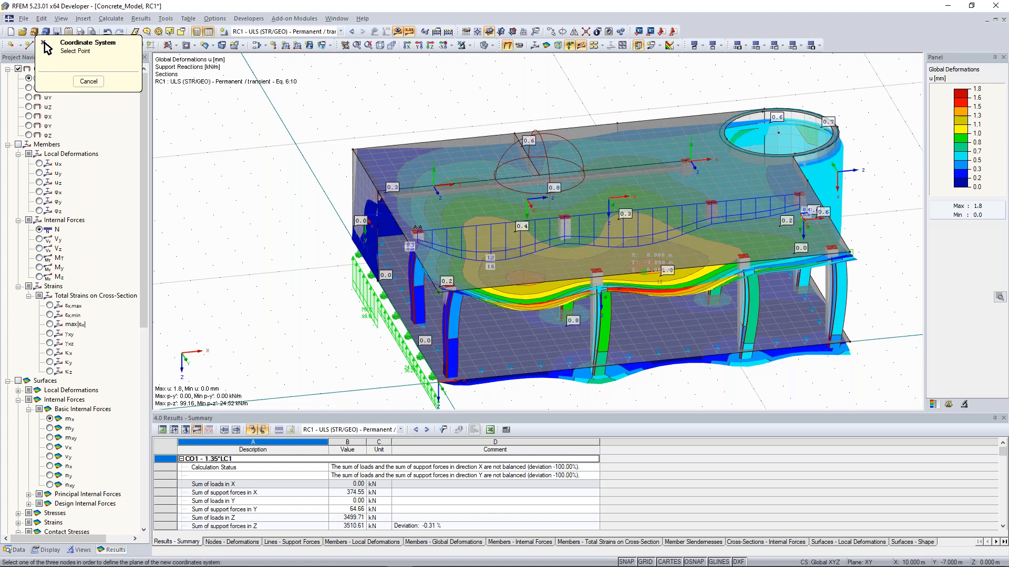
{"action": "left_click", "coordinate": [353, 150]}
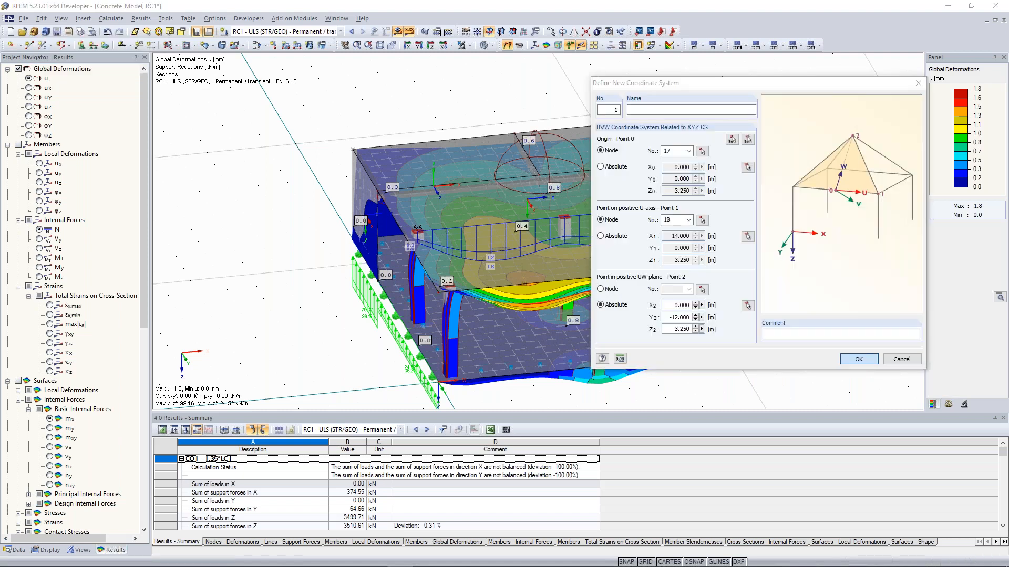
Step: Name the new coordinate system Favorite COS, make it the active one, and hide the results in the model view
{"action": "type", "text": "Favorite CS"}
{"action": "key", "text": "Return"}
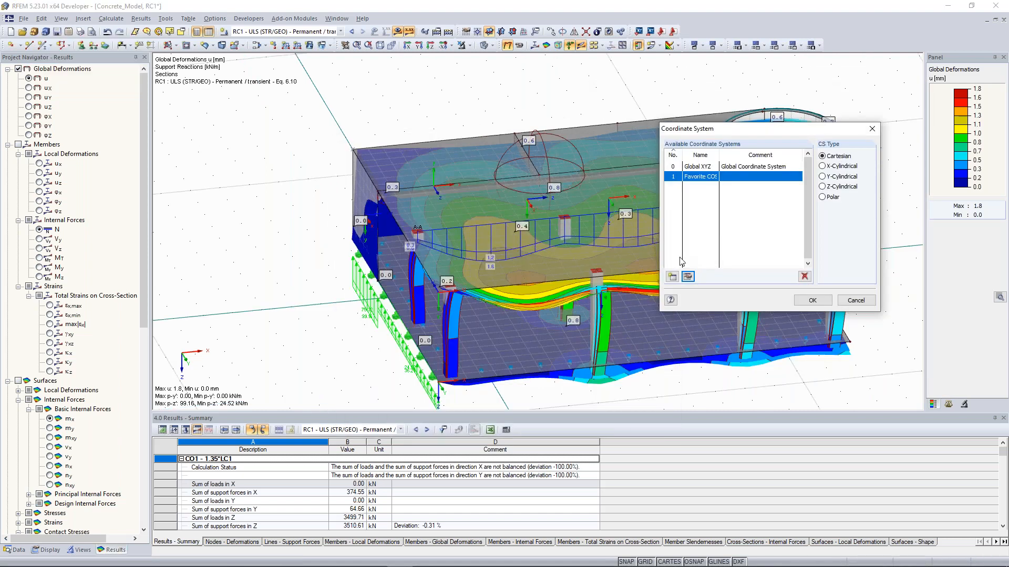
{"action": "key", "text": "Return"}
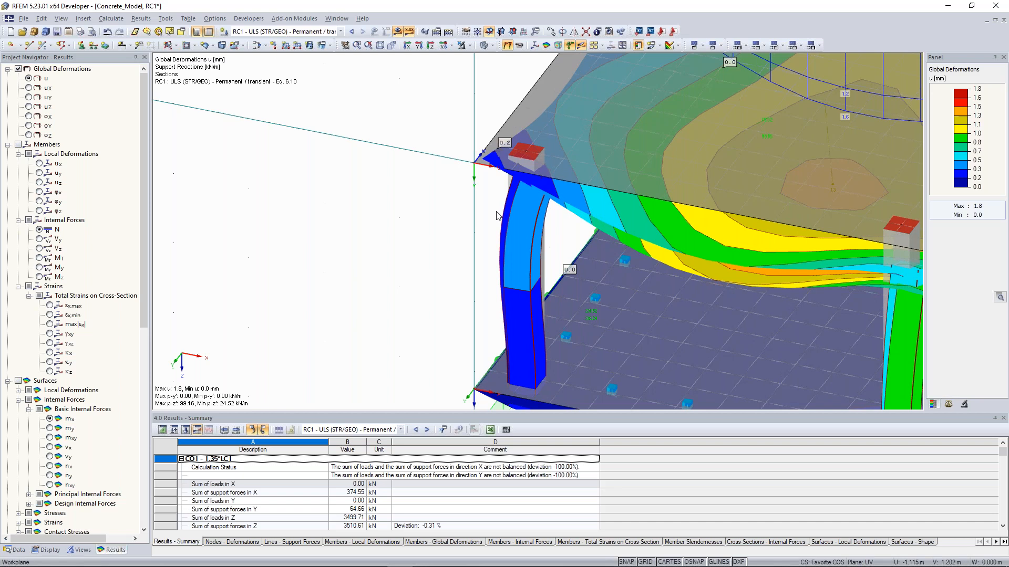
{"action": "scroll", "coordinate": [499, 231], "scroll_direction": "down", "scroll_amount": 7}
{"action": "left_click", "coordinate": [398, 32]}
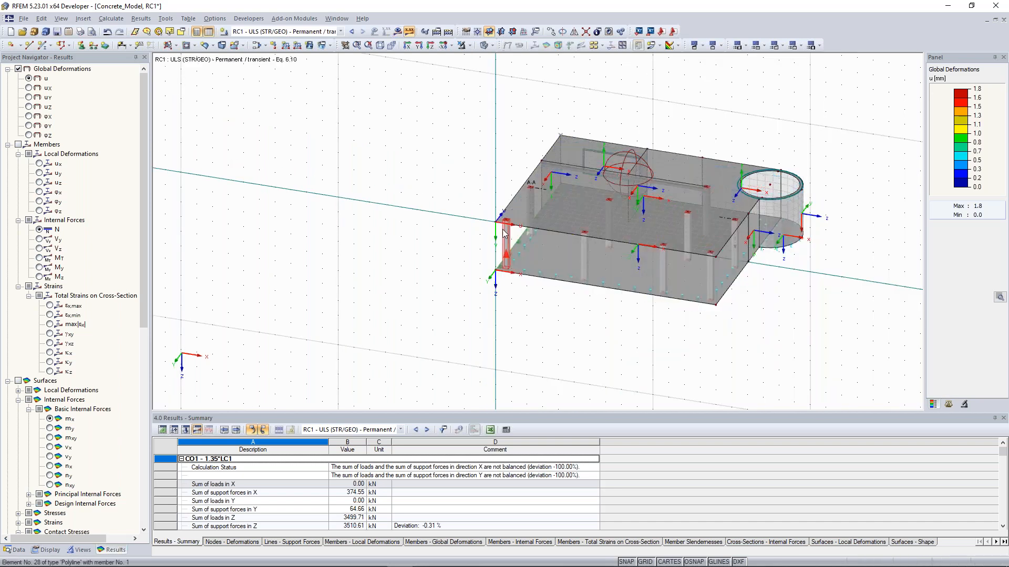
Step: Display load case LC5 - Imperfection towards +X on the building model
{"action": "scroll", "coordinate": [502, 234], "scroll_direction": "up", "scroll_amount": 3}
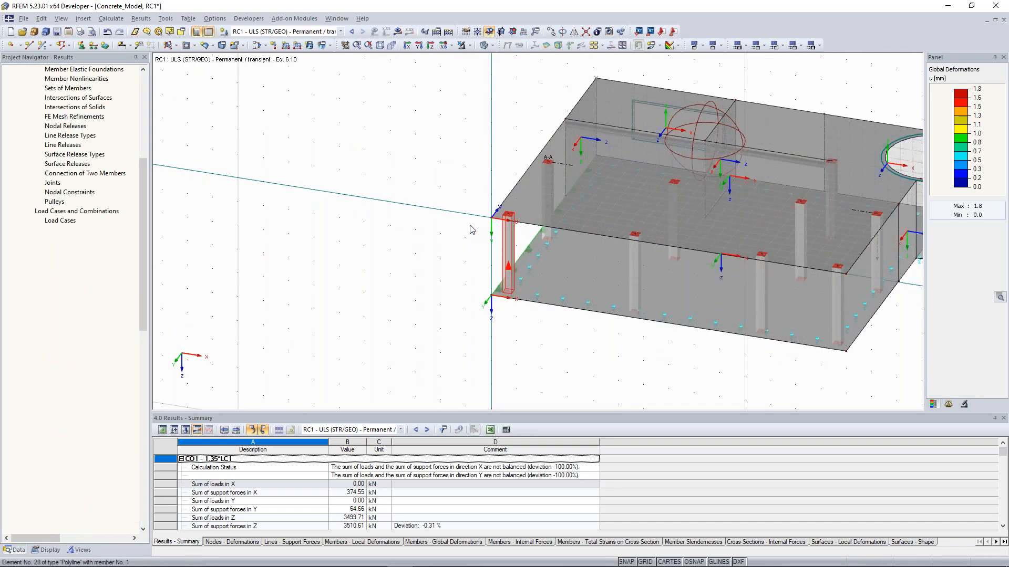
{"action": "scroll", "coordinate": [484, 220], "scroll_direction": "up", "scroll_amount": 1}
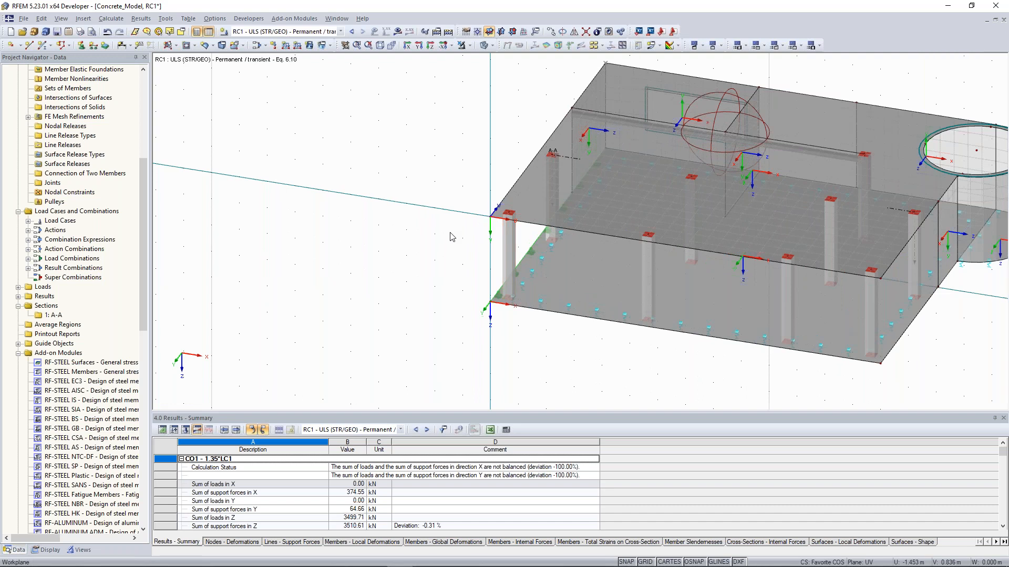
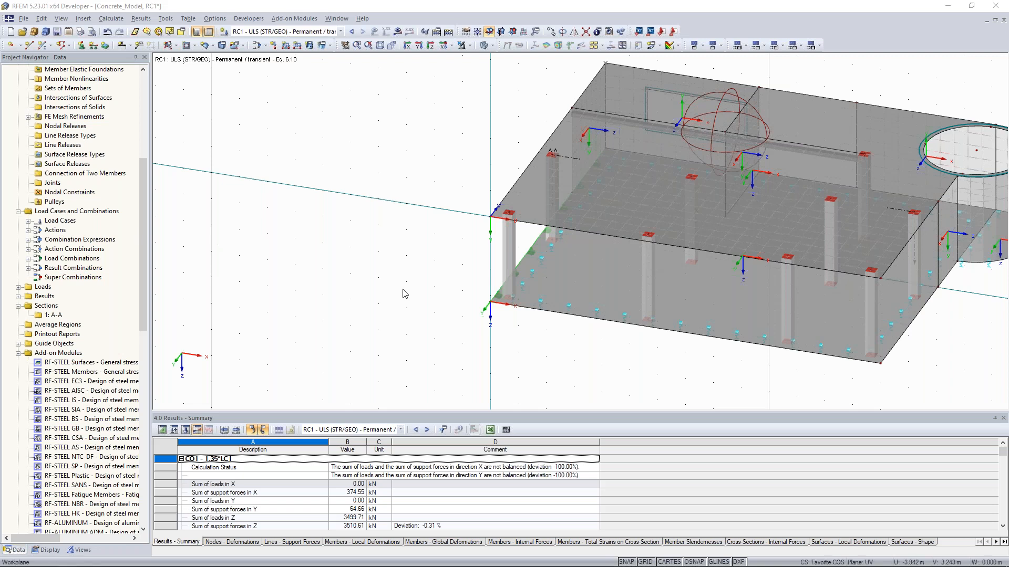
{"action": "middle_click_drag", "start_coordinate": [359, 285], "coordinate": [248, 308]}
{"action": "left_click", "coordinate": [340, 32]}
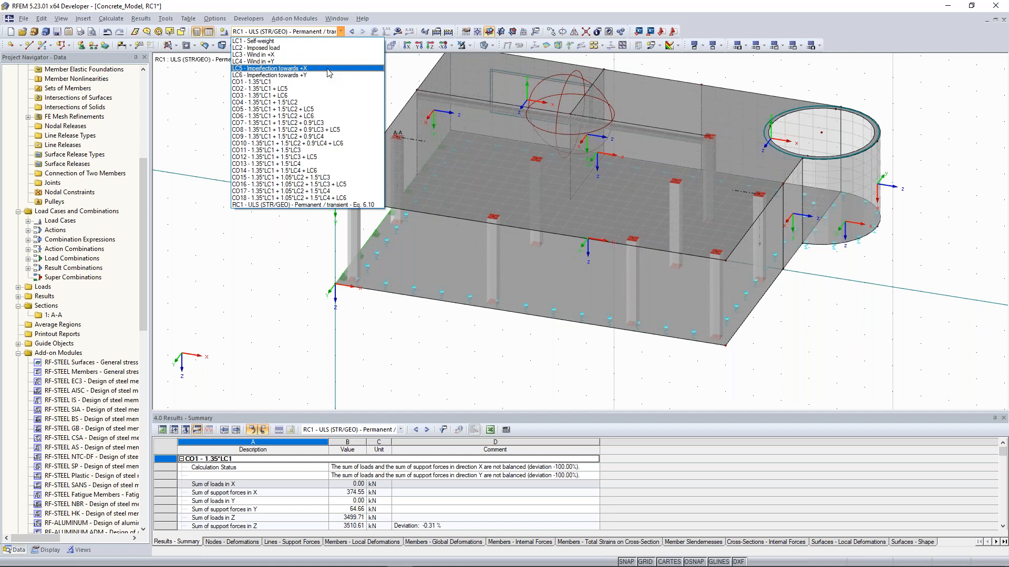
{"action": "left_click", "coordinate": [329, 69]}
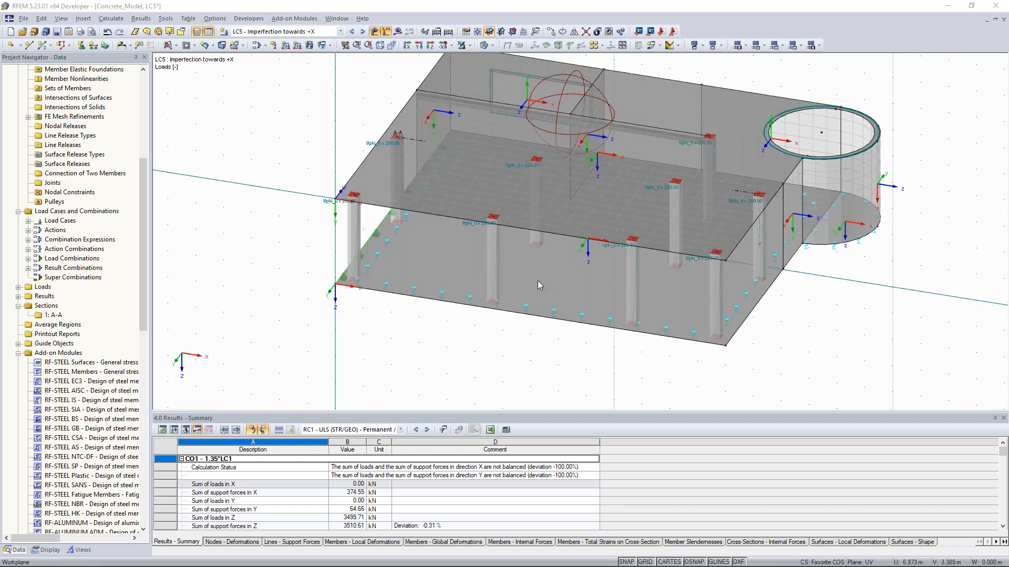
Step: Examine the LC5 imperfections applied to the concrete columns from the front and from an oblique angle
{"action": "middle_click_drag", "start_coordinate": [499, 305], "coordinate": [459, 298], "text": "ctrl"}
{"action": "scroll", "coordinate": [586, 268], "scroll_direction": "up", "scroll_amount": 3}
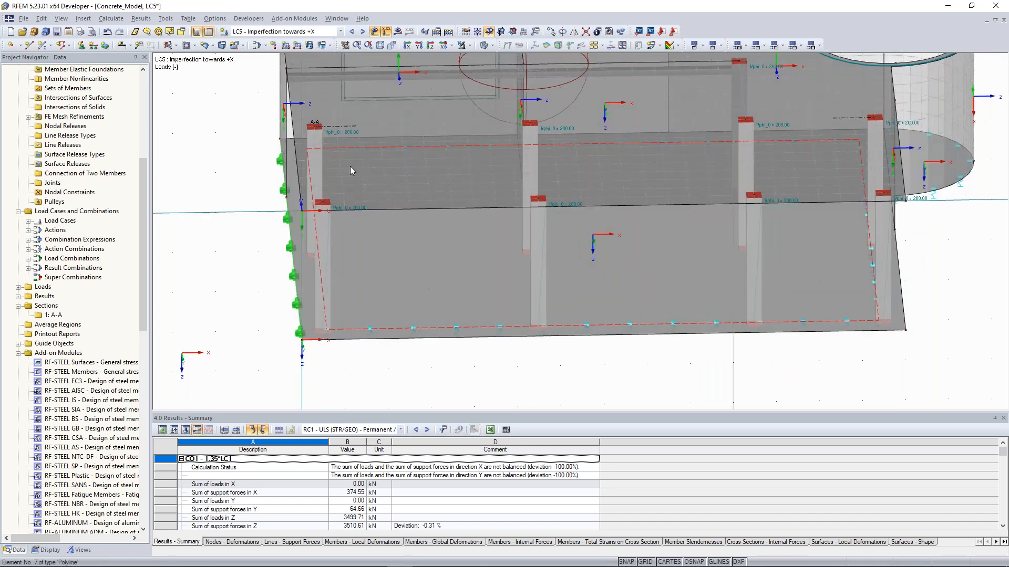
{"action": "middle_click_drag", "start_coordinate": [425, 233], "coordinate": [362, 244], "text": "ctrl"}
{"action": "scroll", "coordinate": [362, 244], "scroll_direction": "up", "scroll_amount": 4}
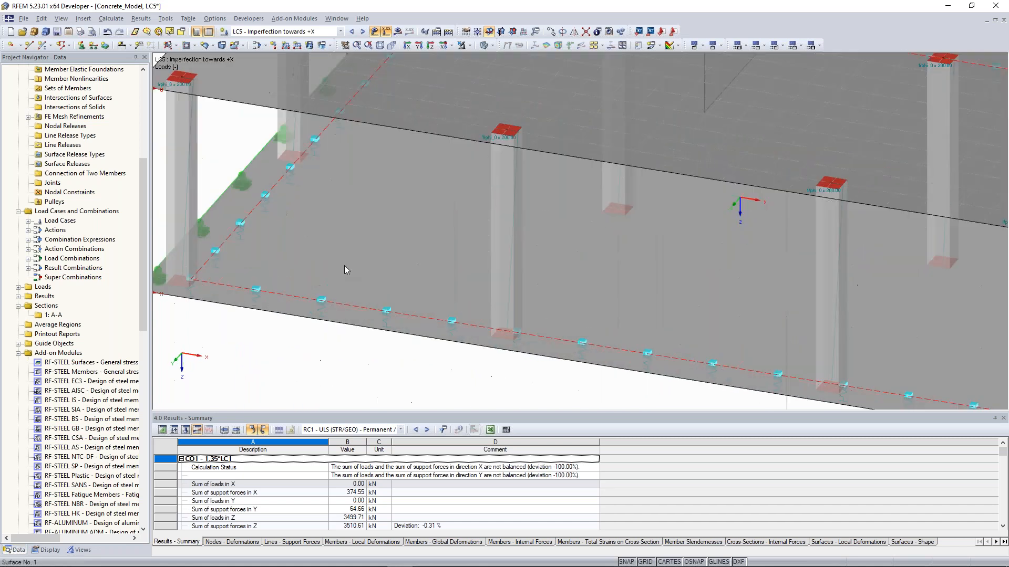
{"action": "scroll", "coordinate": [360, 248], "scroll_direction": "down", "scroll_amount": 2}
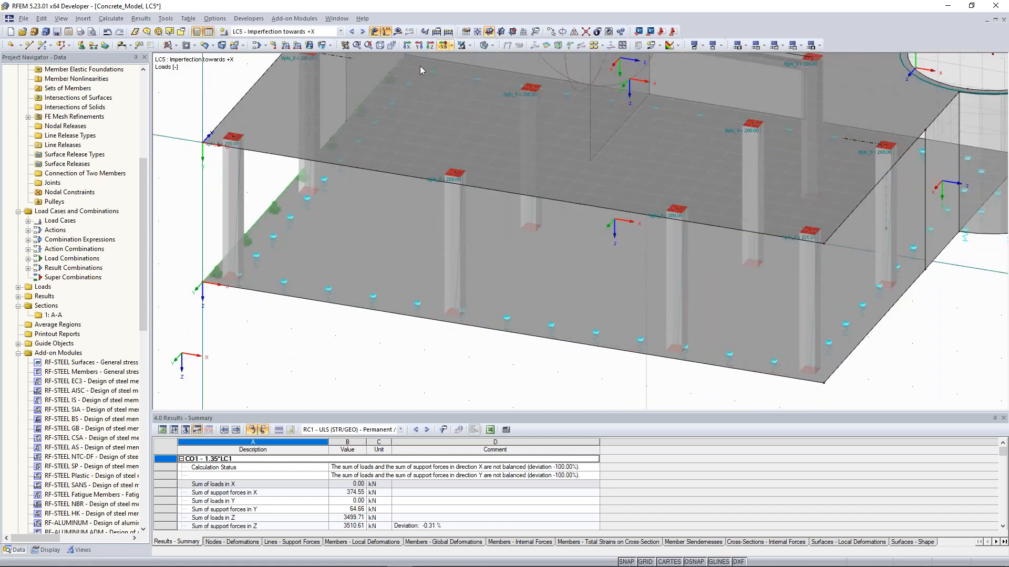
{"action": "middle_click_drag", "start_coordinate": [415, 283], "coordinate": [462, 267], "text": "ctrl"}
{"action": "scroll", "coordinate": [463, 267], "scroll_direction": "up", "scroll_amount": 1}
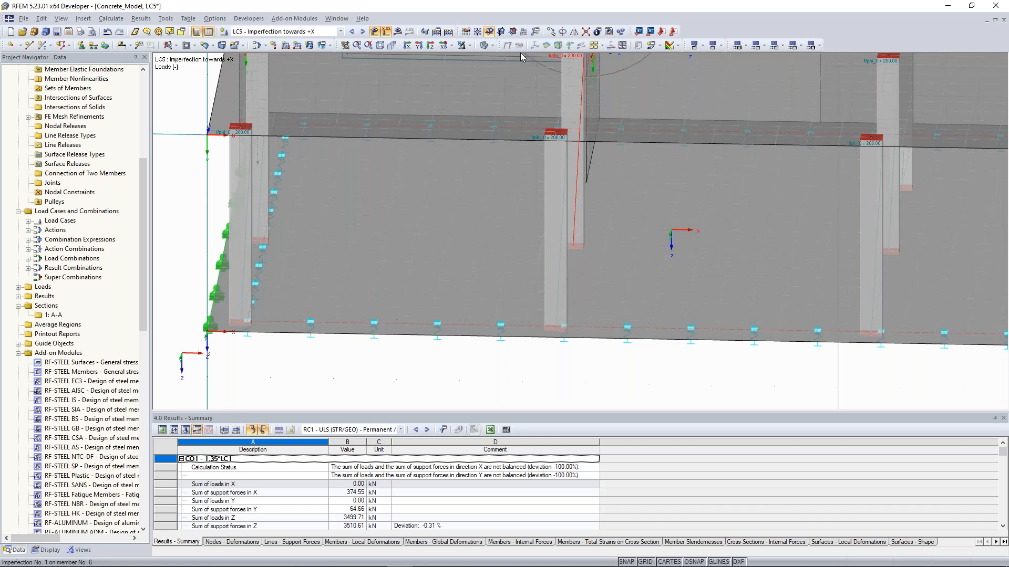
Step: Examine the inclined column imperfections and their base points close up in wireframe display, and return to the whole model
{"action": "scroll", "coordinate": [524, 252], "scroll_direction": "up", "scroll_amount": 2}
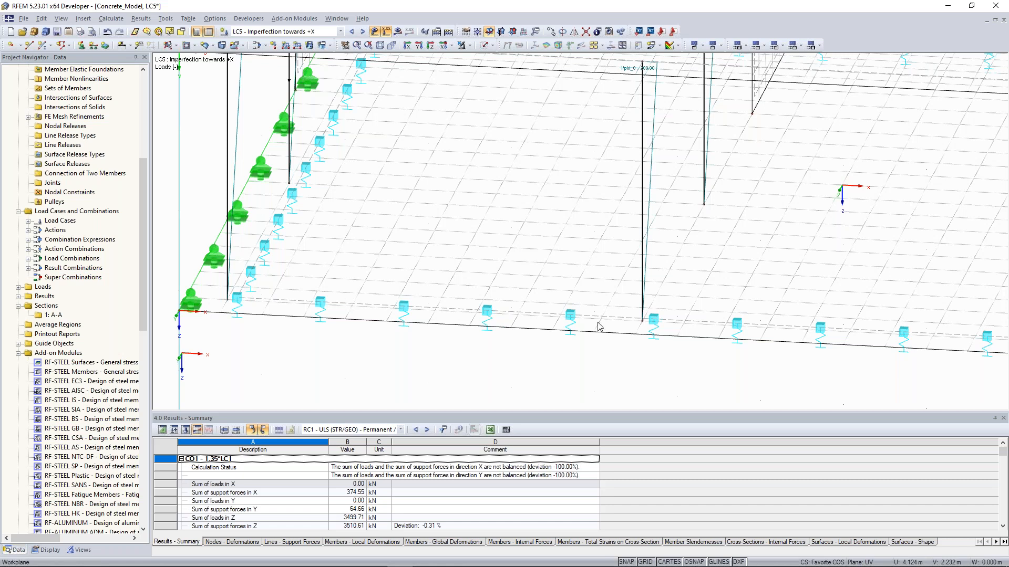
{"action": "scroll", "coordinate": [599, 327], "scroll_direction": "up", "scroll_amount": 2}
{"action": "scroll", "coordinate": [549, 318], "scroll_direction": "up", "scroll_amount": 2}
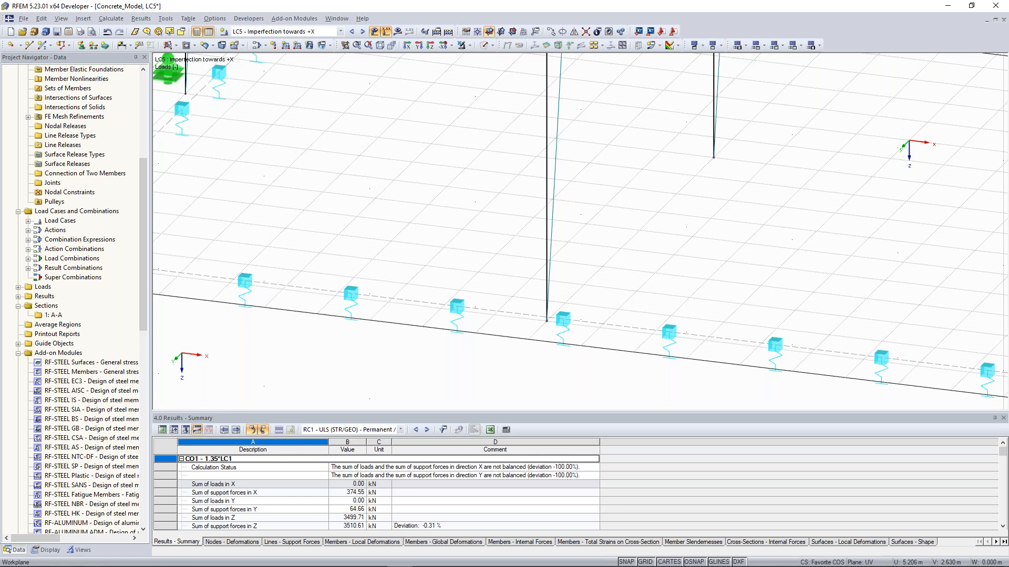
{"action": "scroll", "coordinate": [429, 252], "scroll_direction": "down", "scroll_amount": 3}
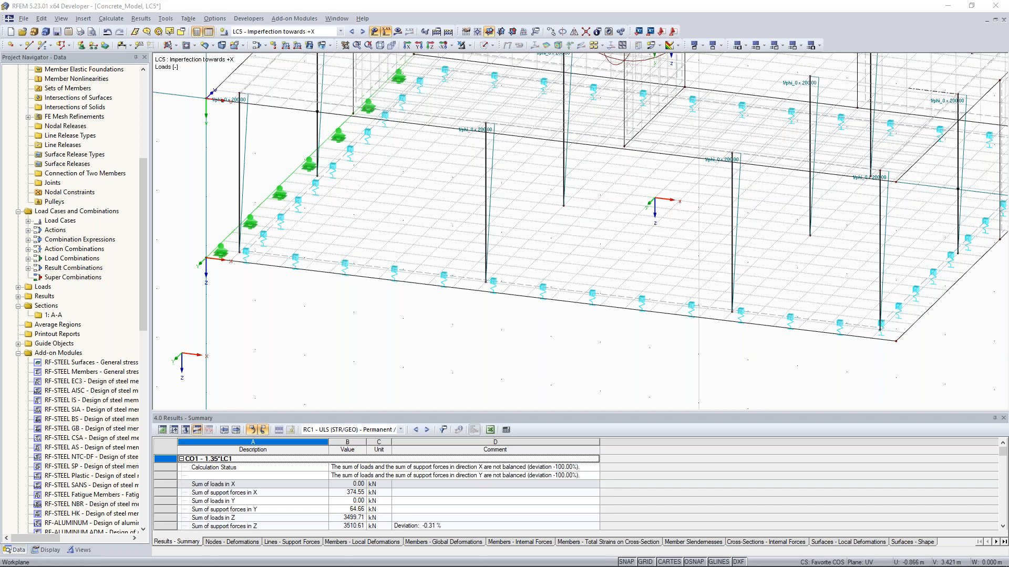
{"action": "scroll", "coordinate": [332, 305], "scroll_direction": "down", "scroll_amount": 3}
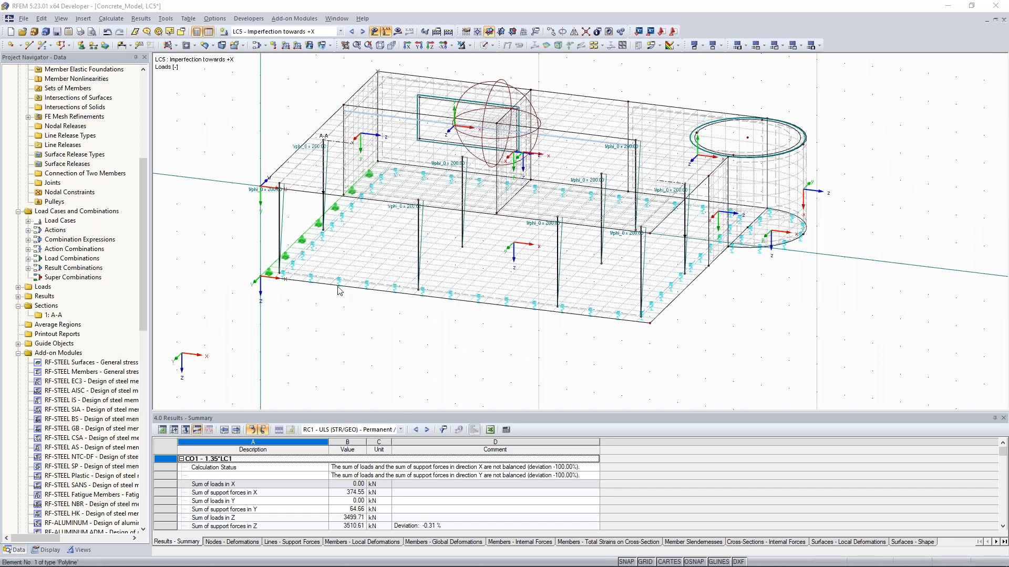
Step: Locate and select the RF-SOILIN soil-structure interaction analysis module in the project's add-on module list
{"action": "left_click_drag", "start_coordinate": [143, 269], "coordinate": [143, 440]}
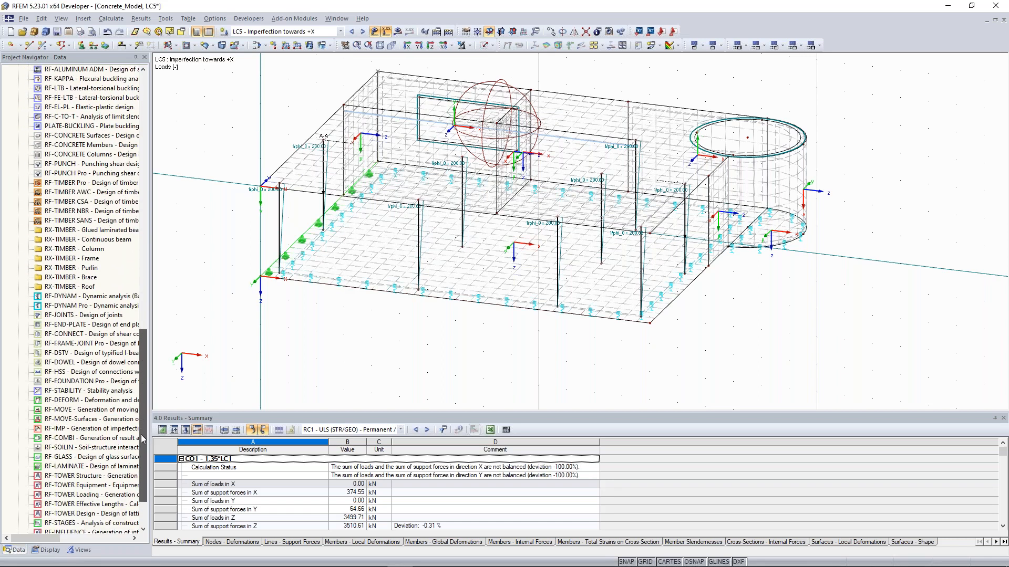
{"action": "scroll", "coordinate": [73, 418], "scroll_direction": "down", "scroll_amount": 1}
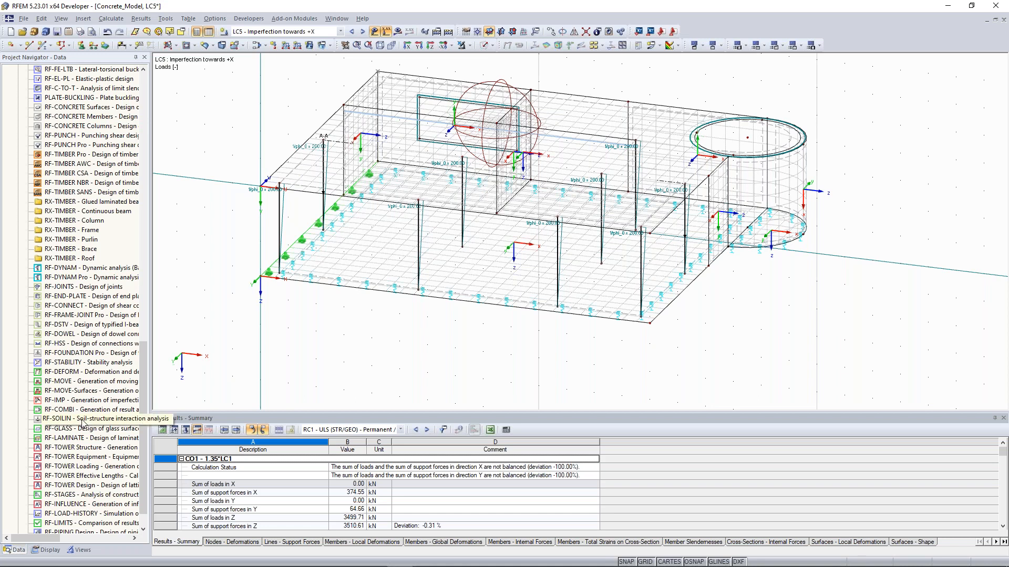
{"action": "left_click", "coordinate": [83, 420]}
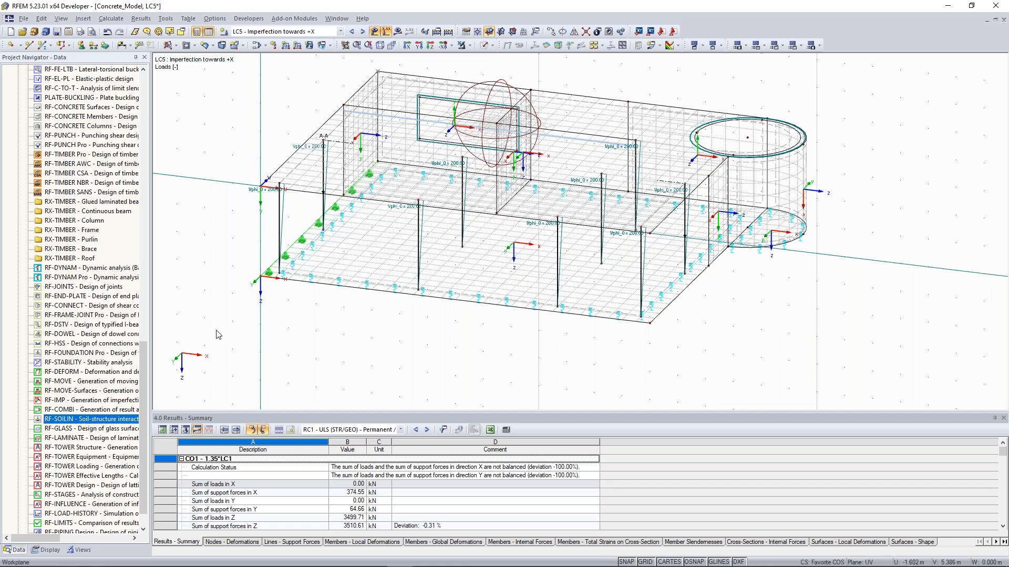
Step: Restore the solid transparent display of the model and make Global XYZ the active coordinate system
{"action": "scroll", "coordinate": [219, 336], "scroll_direction": "down", "scroll_amount": 2}
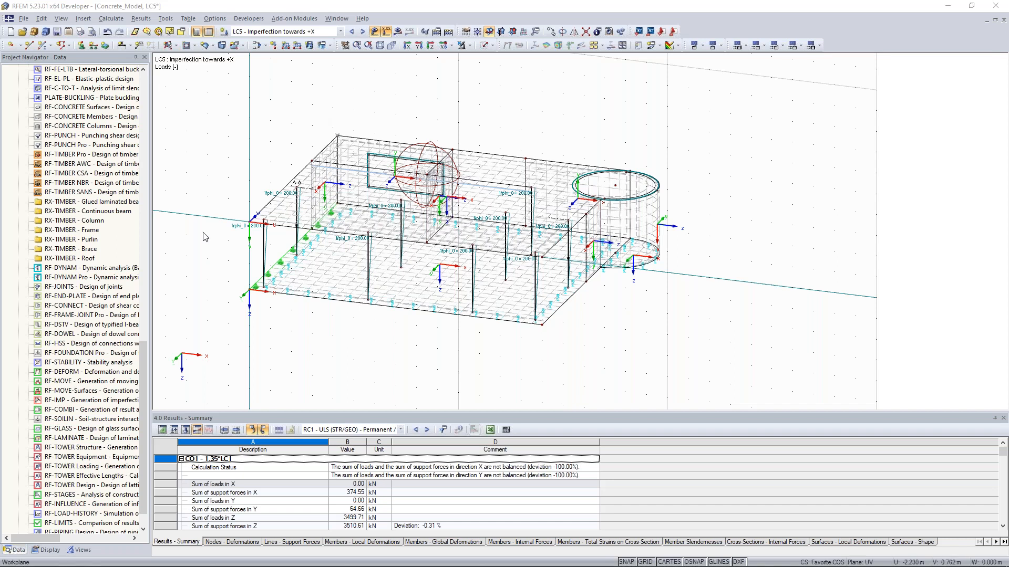
{"action": "left_click", "coordinate": [486, 45]}
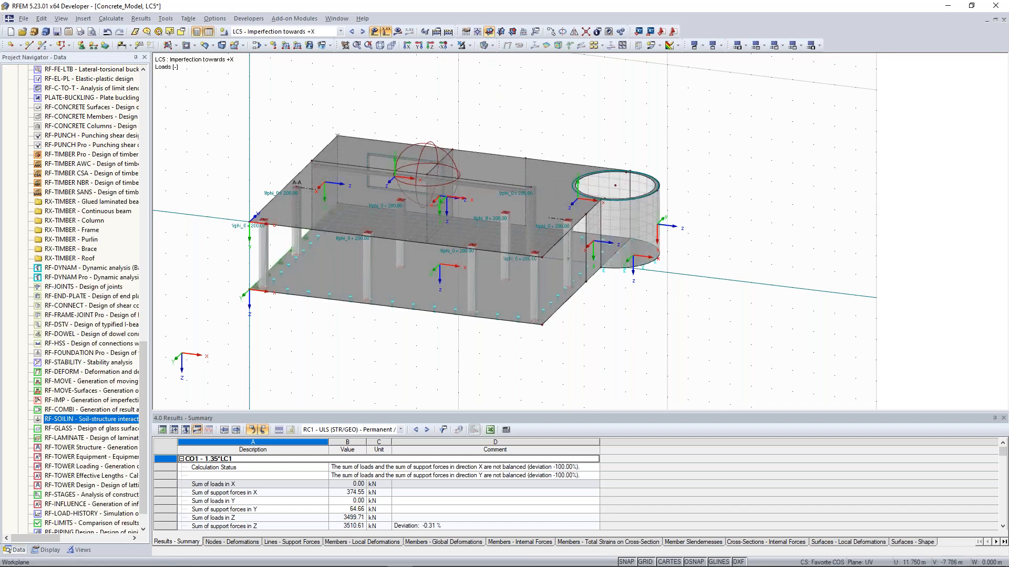
{"action": "middle_click_drag", "start_coordinate": [538, 135], "coordinate": [430, 150], "text": "ctrl"}
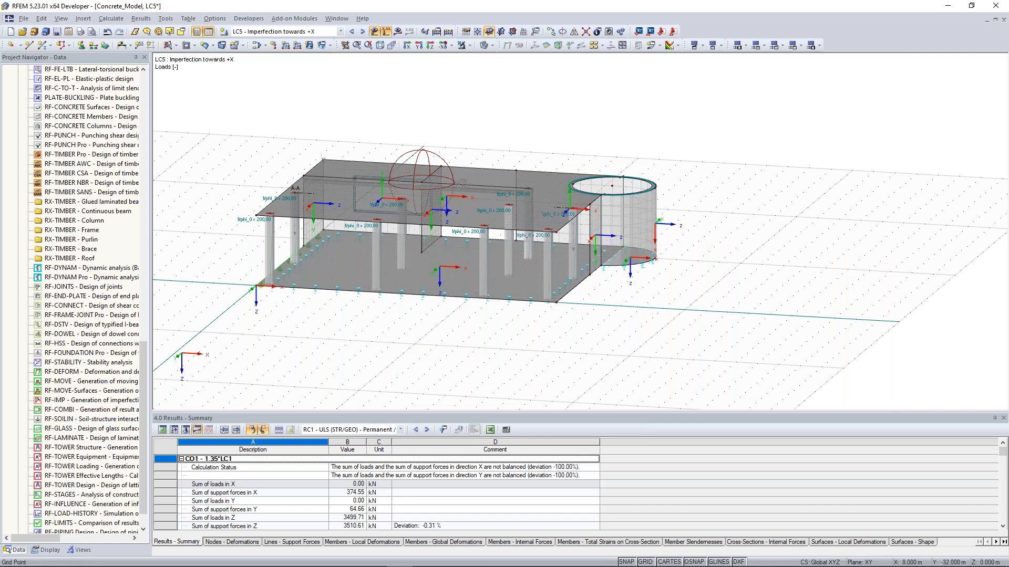
{"action": "middle_click_drag", "start_coordinate": [460, 182], "coordinate": [402, 231], "text": "ctrl"}
{"action": "middle_click_drag", "start_coordinate": [353, 297], "coordinate": [378, 242]}
Step: Display the RC1 results and compare the surface basic internal forces m-y, n-x and m-x on the slabs and walls
{"action": "scroll", "coordinate": [450, 210], "scroll_direction": "up", "scroll_amount": 3}
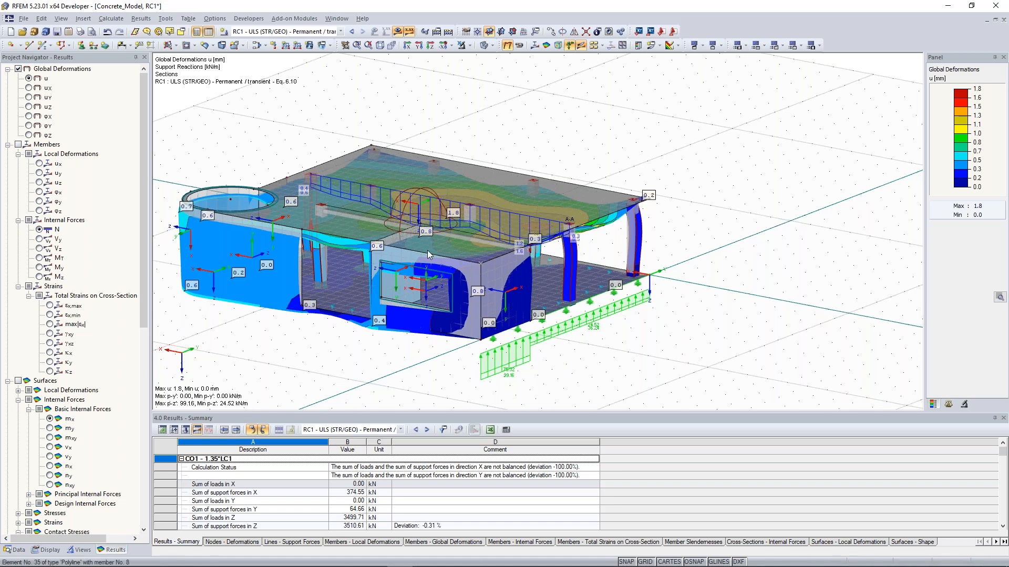
{"action": "scroll", "coordinate": [427, 250], "scroll_direction": "up", "scroll_amount": 5}
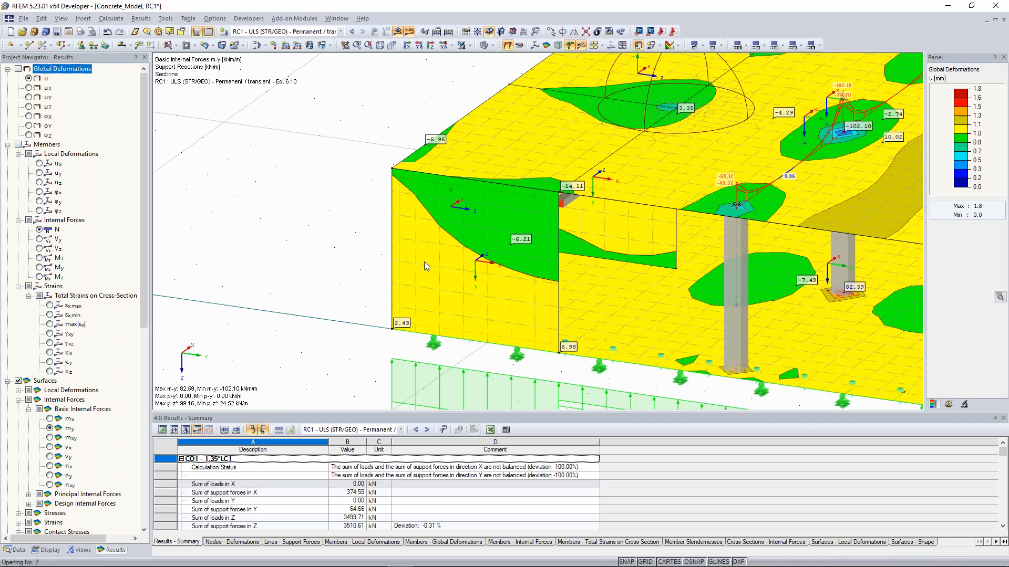
{"action": "left_click", "coordinate": [59, 449]}
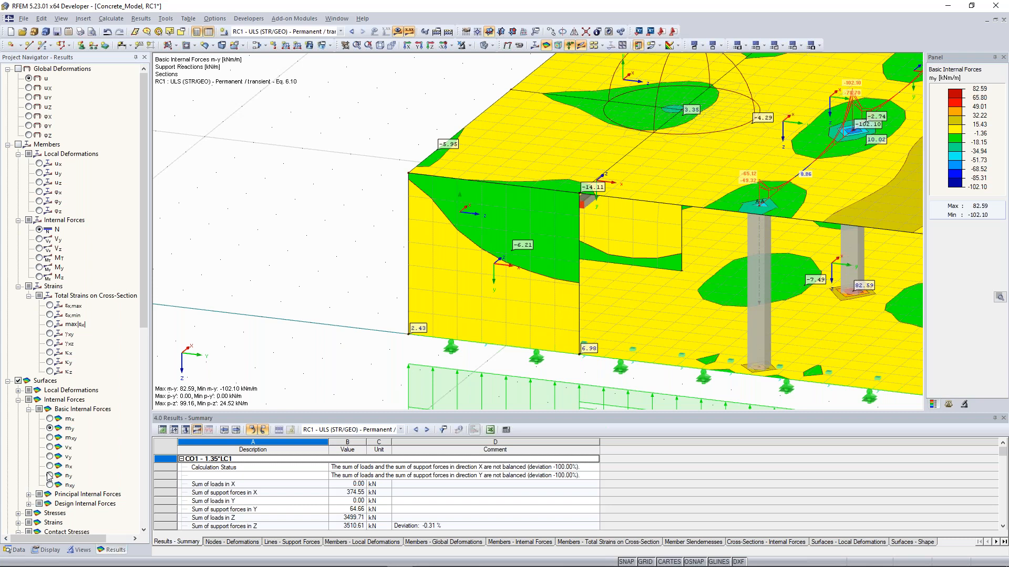
{"action": "left_click", "coordinate": [50, 466]}
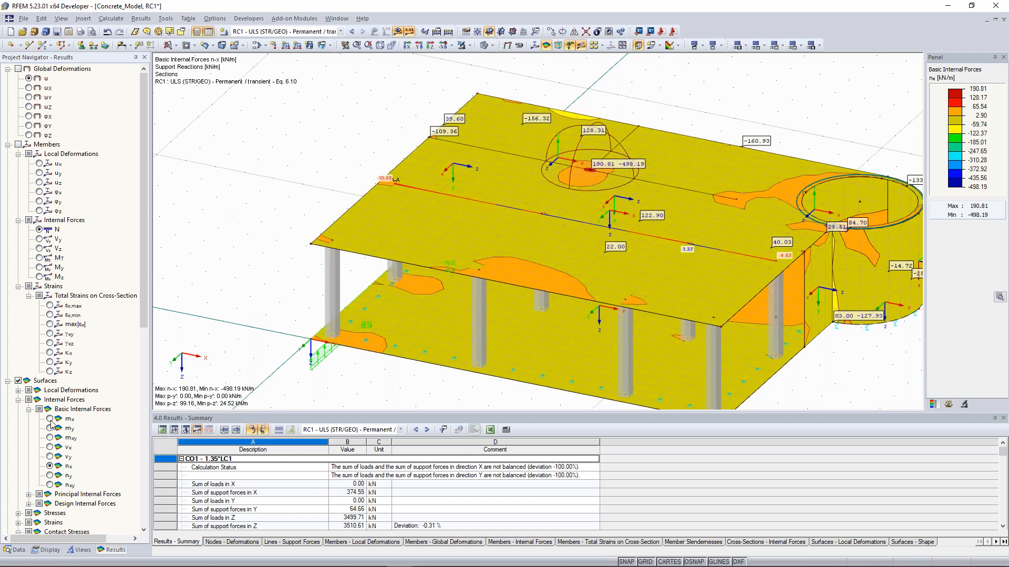
{"action": "left_click", "coordinate": [50, 419]}
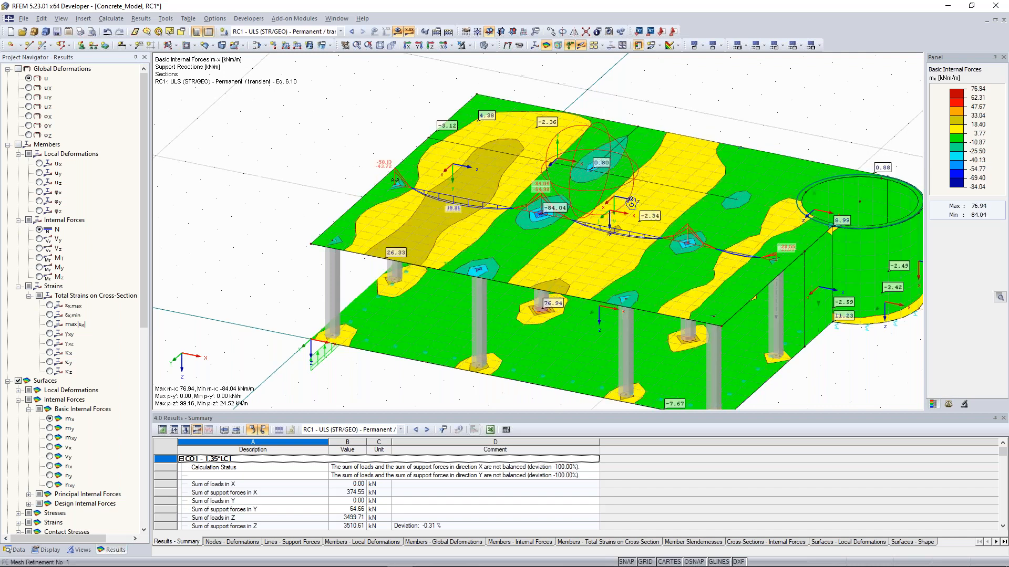
Step: Isolate the wall surface beside the cylinder in visibility mode and display the surface internal force n-y
{"action": "mouse_move", "coordinate": [631, 202]}
{"action": "middle_mouse_down", "text": "ctrl"}
{"action": "mouse_move", "coordinate": [651, 218]}
{"action": "mouse_move", "coordinate": [650, 190]}
{"action": "mouse_move", "coordinate": [624, 209]}
{"action": "middle_mouse_up", "text": "ctrl"}
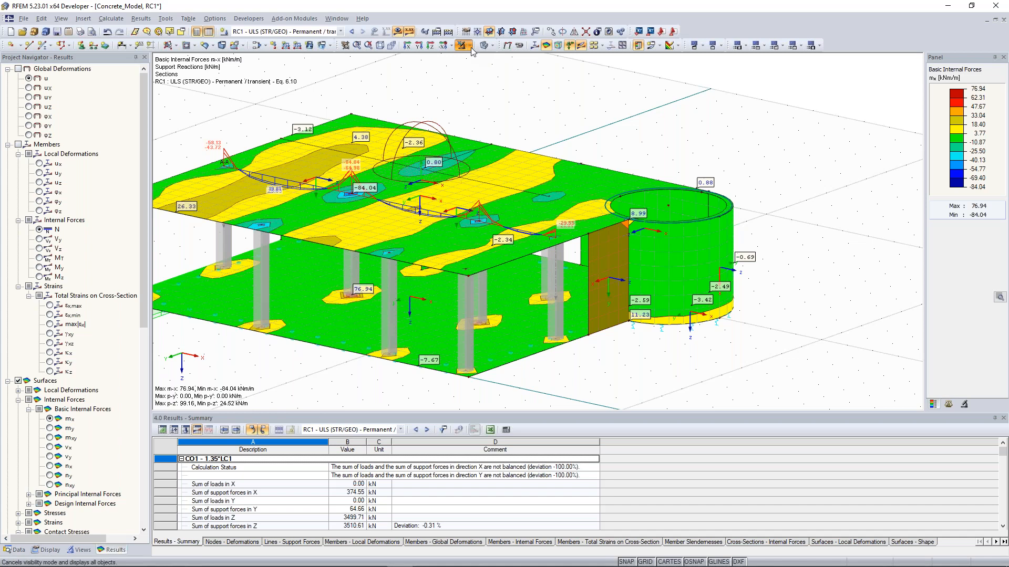
{"action": "left_click", "coordinate": [470, 49]}
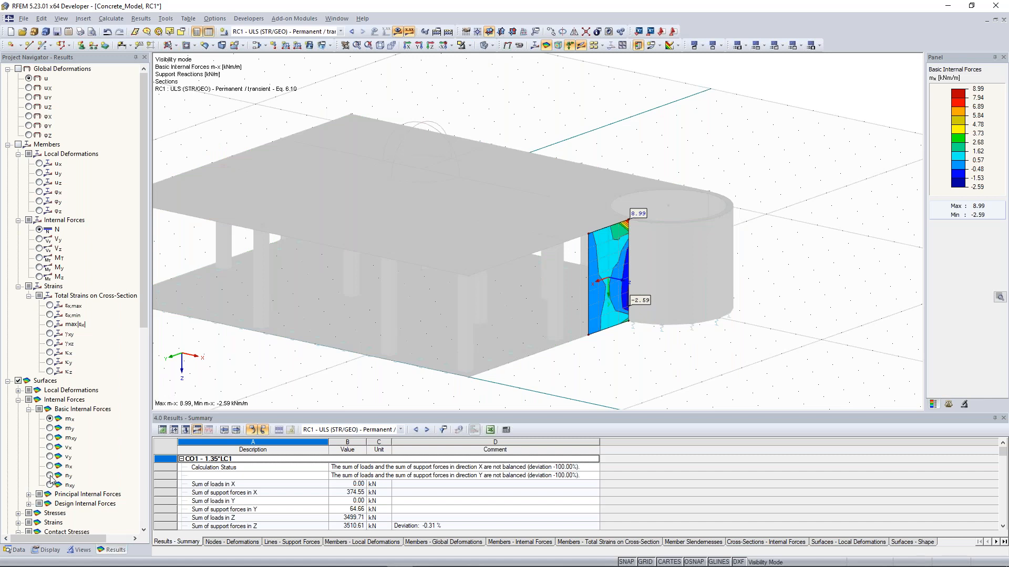
{"action": "left_click", "coordinate": [50, 476]}
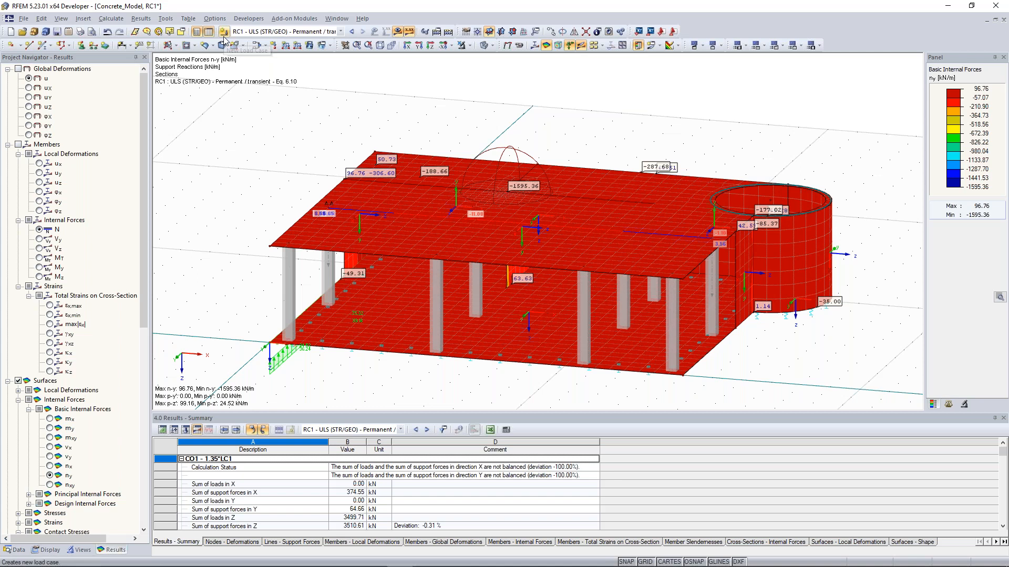
Step: Open the new member load dialog for load case LC3 - Wind in +X and dismiss it without creating a load
{"action": "left_click", "coordinate": [224, 40]}
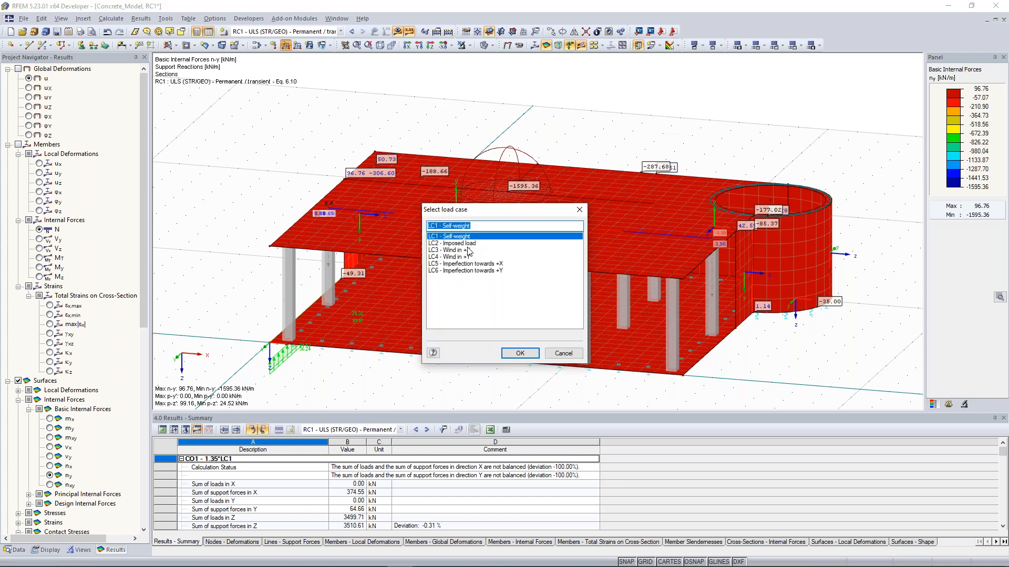
{"action": "double_click", "coordinate": [470, 251]}
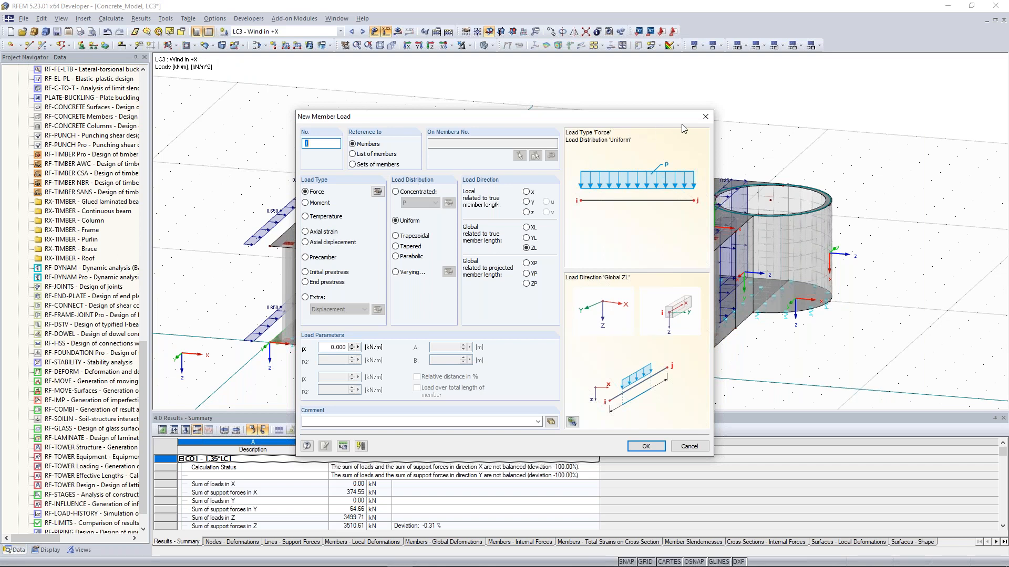
{"action": "left_click", "coordinate": [707, 116]}
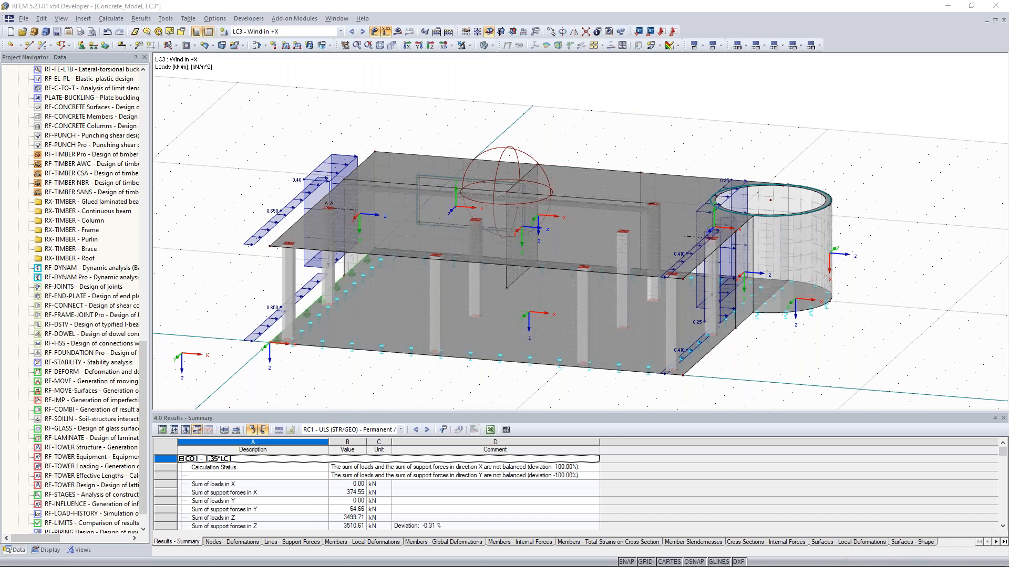
Step: Inspect the settings of the wind line load on the roof slab edge, line 13, and close them without changes
{"action": "left_click", "coordinate": [258, 247]}
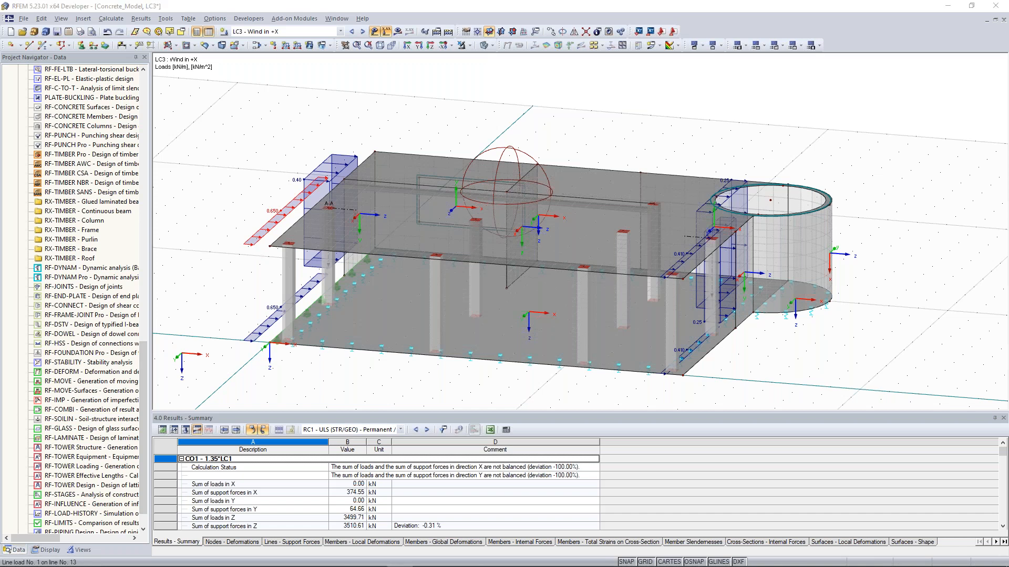
{"action": "double_click", "coordinate": [262, 245]}
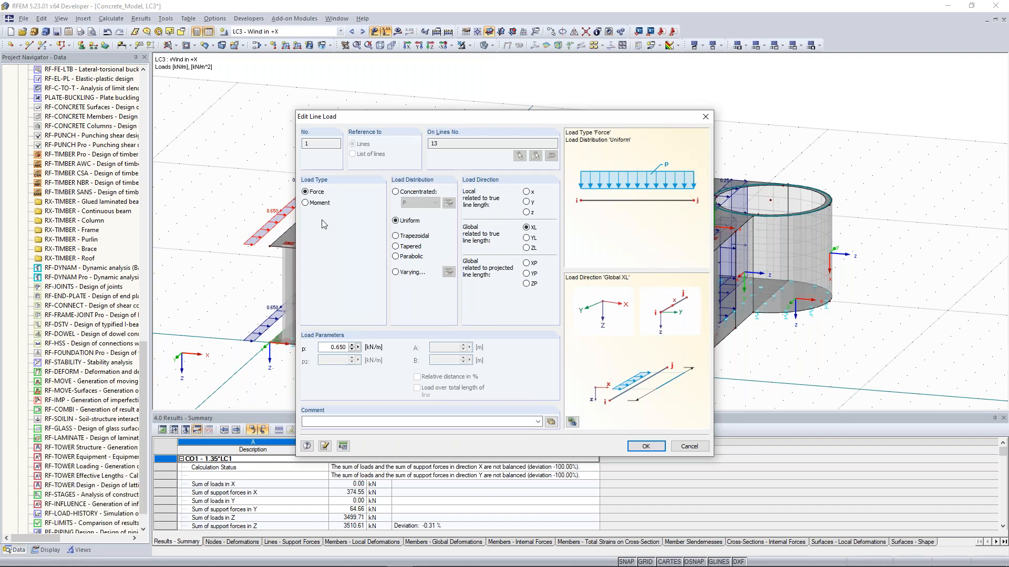
{"action": "left_click", "coordinate": [705, 118]}
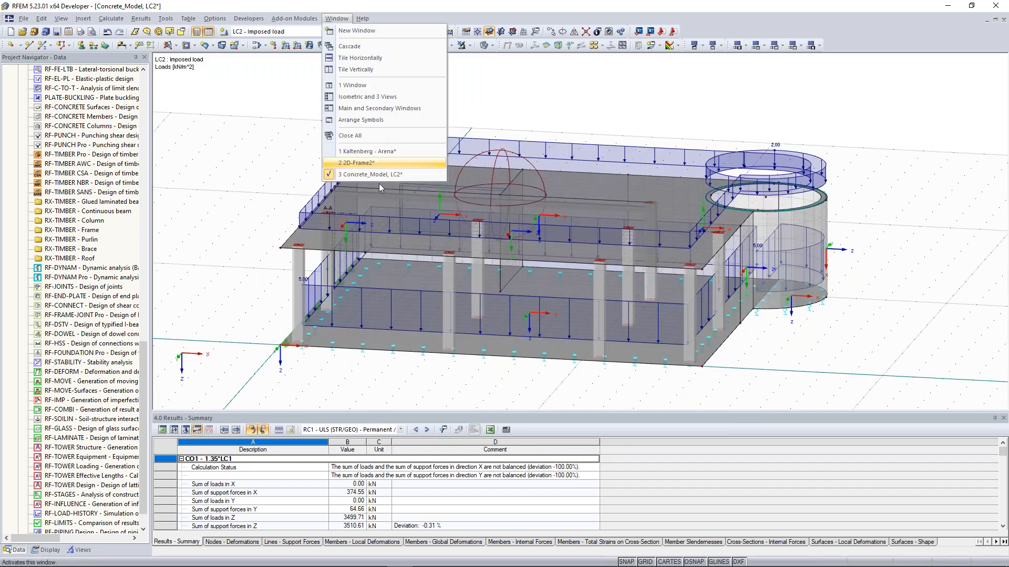
Step: Switch to the 2D-Frame2 model and step back to the previous load case or result set
{"action": "left_click", "coordinate": [379, 164]}
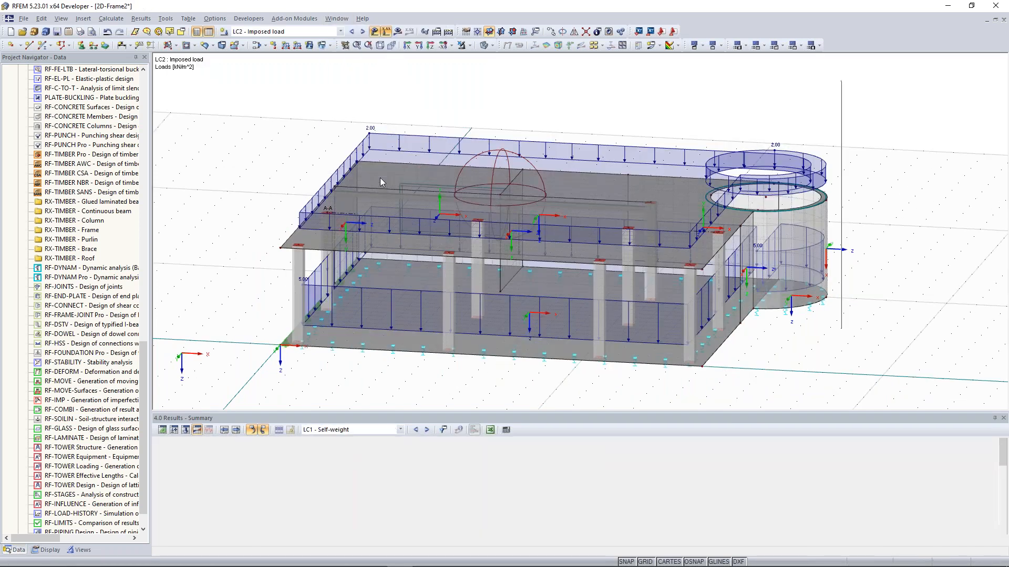
{"action": "left_click", "coordinate": [351, 32]}
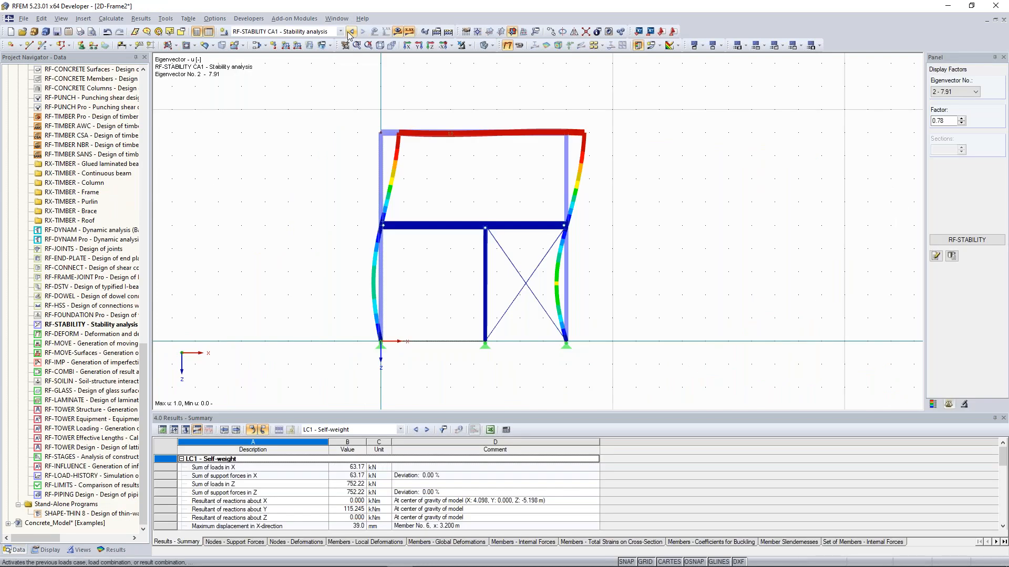
Step: Show LC1 - Self-weight and inspect the load eccentricity options of the uniform member load on member 3, closing without changes
{"action": "left_click", "coordinate": [351, 32]}
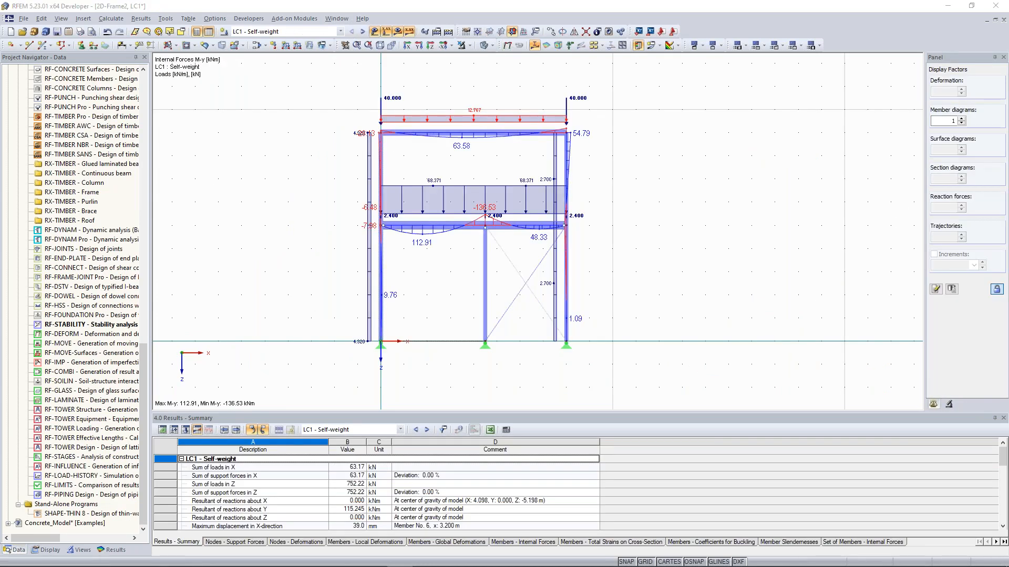
{"action": "double_click", "coordinate": [381, 117]}
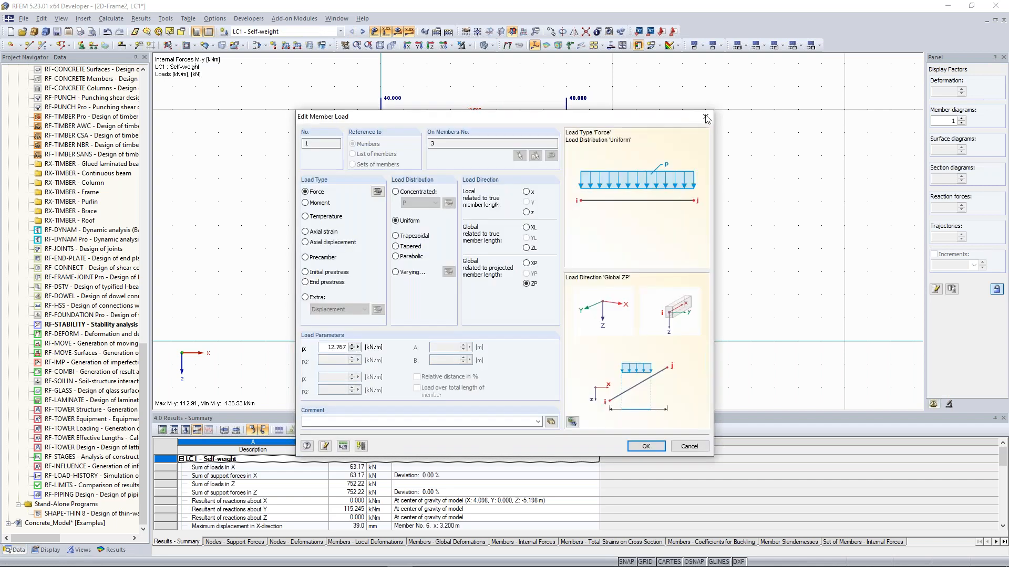
{"action": "left_click", "coordinate": [378, 193]}
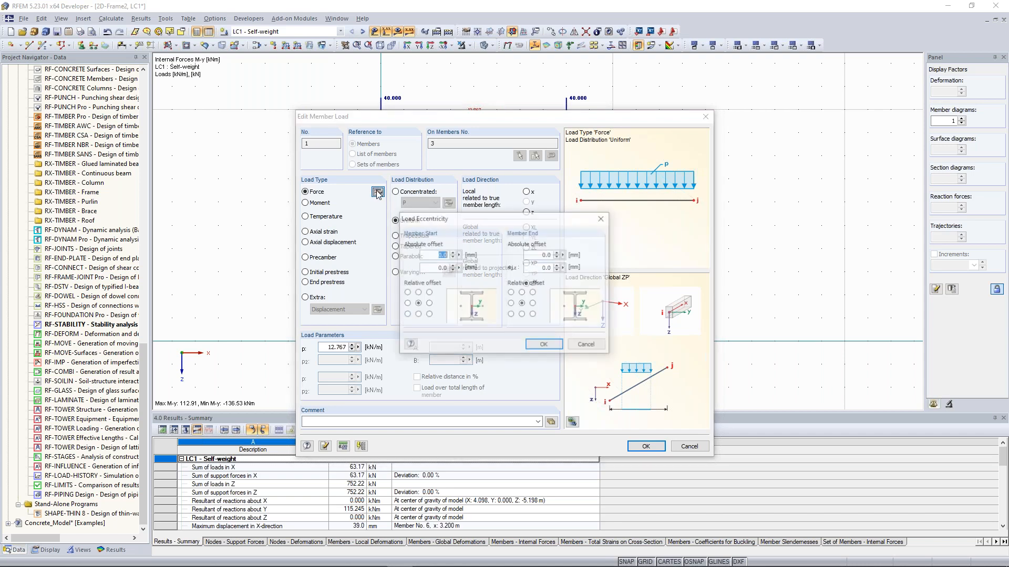
{"action": "left_click_drag", "start_coordinate": [458, 221], "coordinate": [434, 184]}
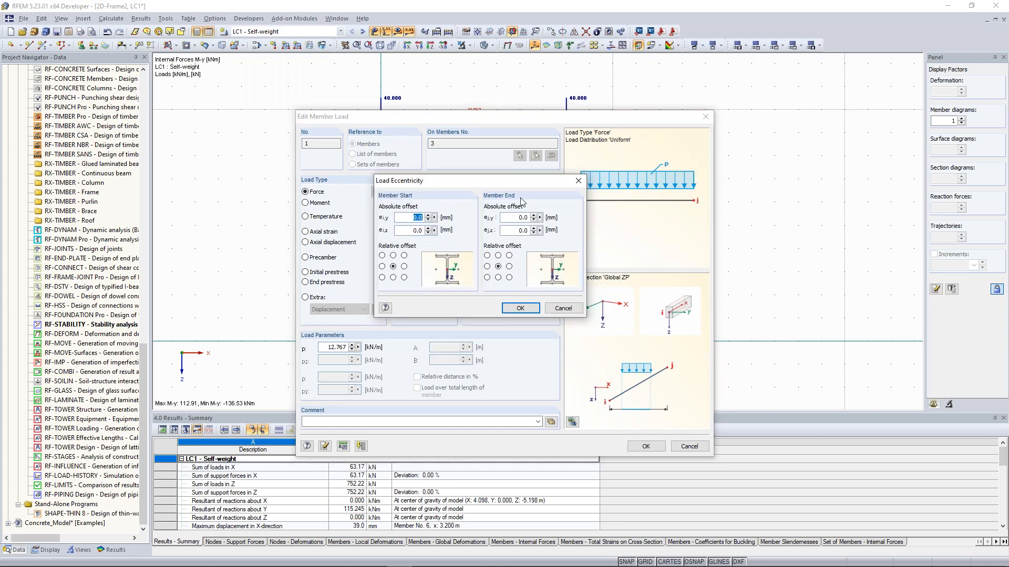
{"action": "left_click", "coordinate": [393, 256]}
{"action": "left_click", "coordinate": [393, 266]}
{"action": "left_click", "coordinate": [404, 266]}
{"action": "left_click", "coordinate": [579, 181]}
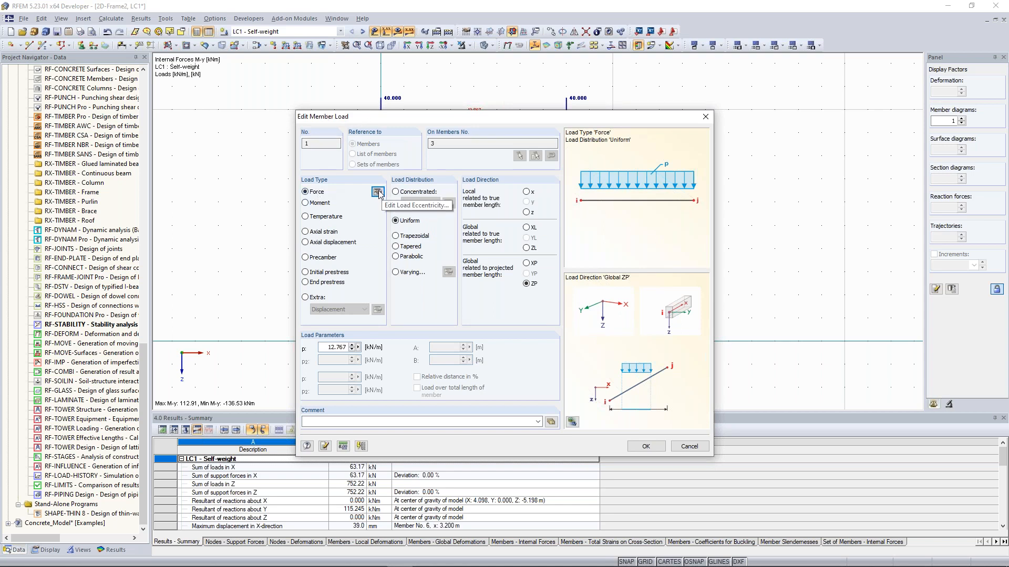
{"action": "left_click", "coordinate": [706, 117]}
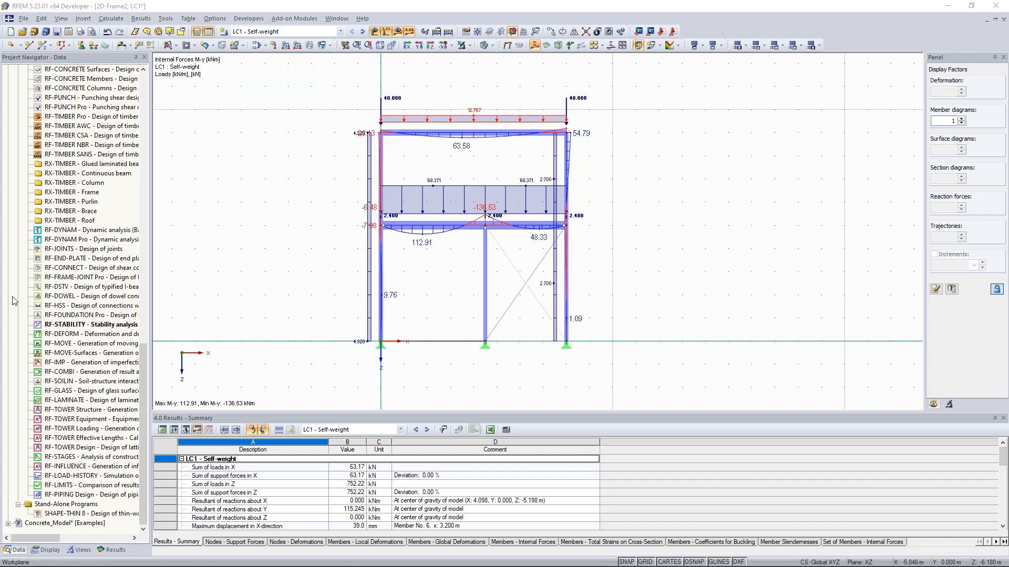
Step: Switch to the Concrete_Model window, view the building under LC2 - Imposed load, and return to the 2D-Frame2 model
{"action": "left_click", "coordinate": [336, 19]}
{"action": "left_click", "coordinate": [359, 177]}
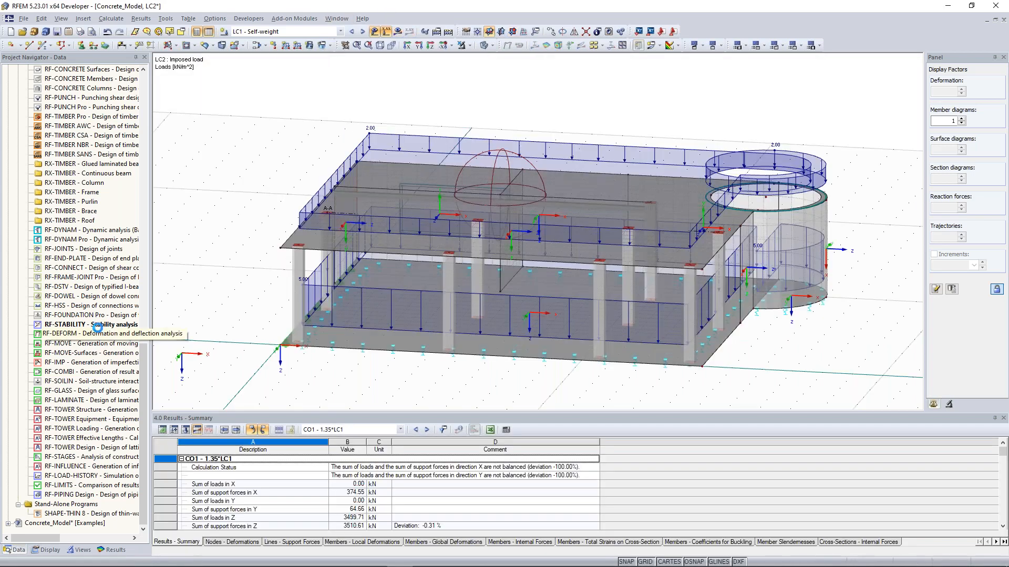
{"action": "scroll", "coordinate": [203, 264], "scroll_direction": "down", "scroll_amount": 2}
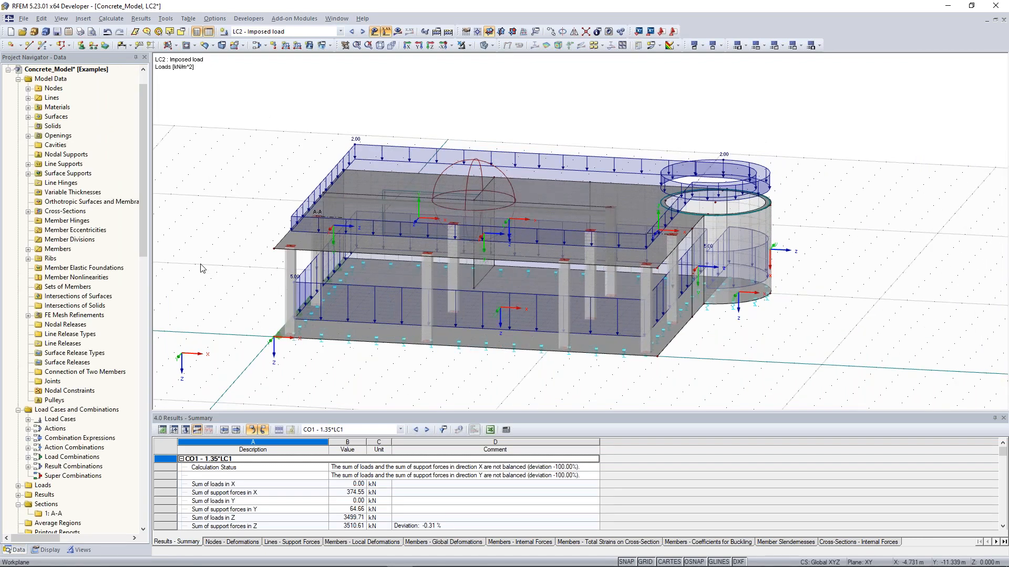
{"action": "middle_click_drag", "start_coordinate": [215, 165], "coordinate": [251, 206]}
{"action": "left_click", "coordinate": [341, 23]}
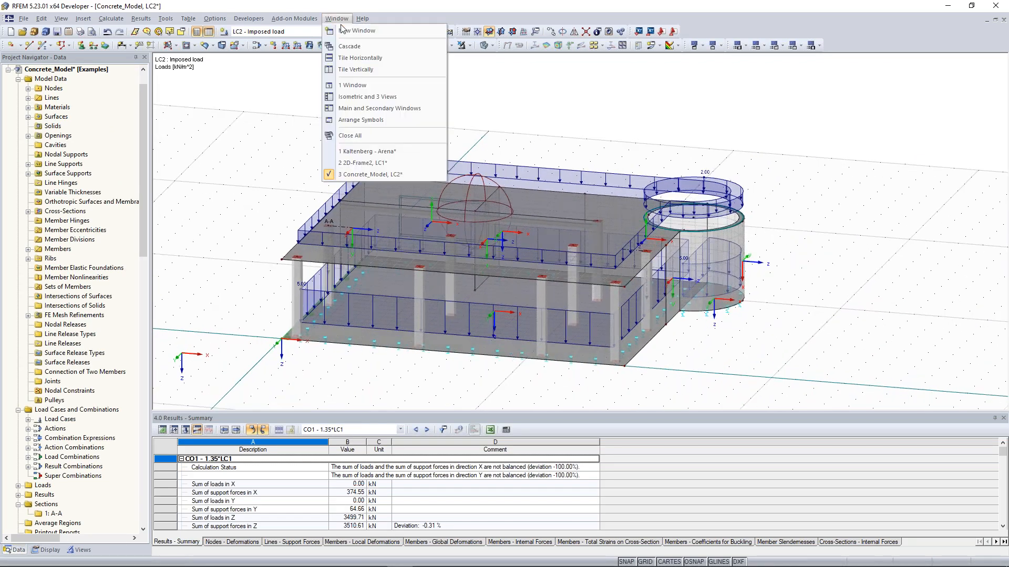
{"action": "left_click", "coordinate": [377, 171]}
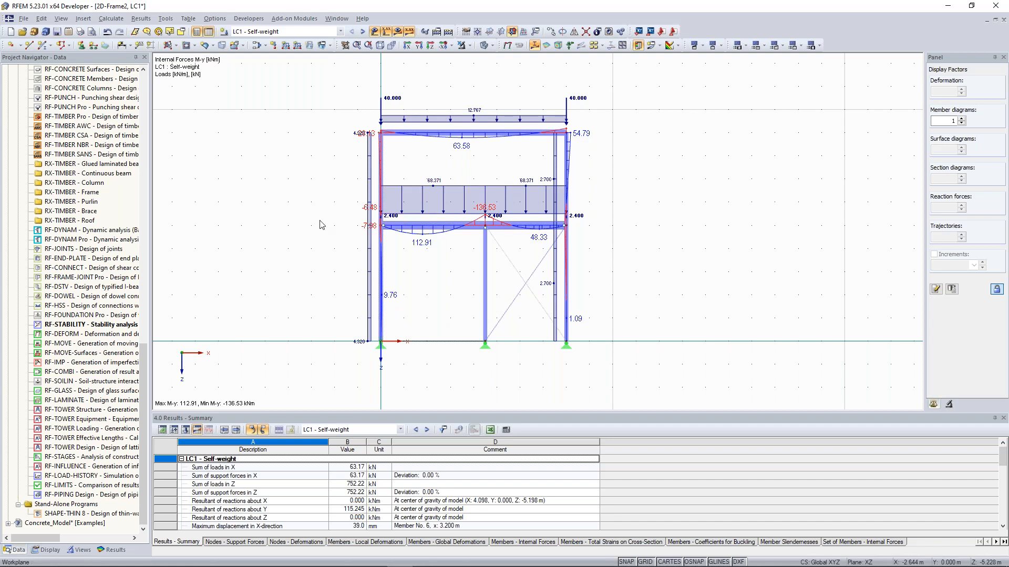
Step: Examine the critical load factors of the frame in the RF-STABILITY add-on module and close it
{"action": "double_click", "coordinate": [94, 325]}
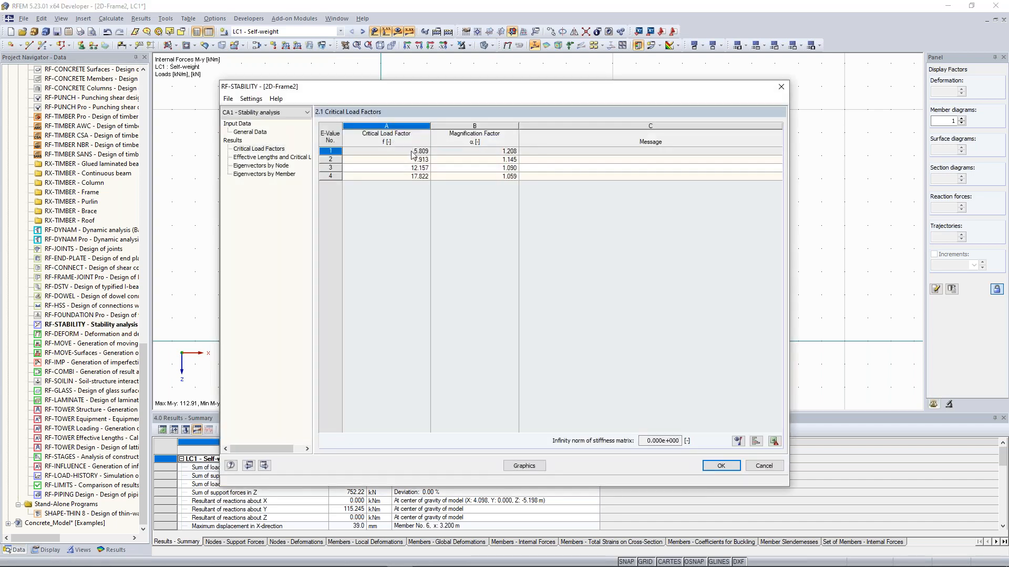
{"action": "left_click", "coordinate": [781, 86]}
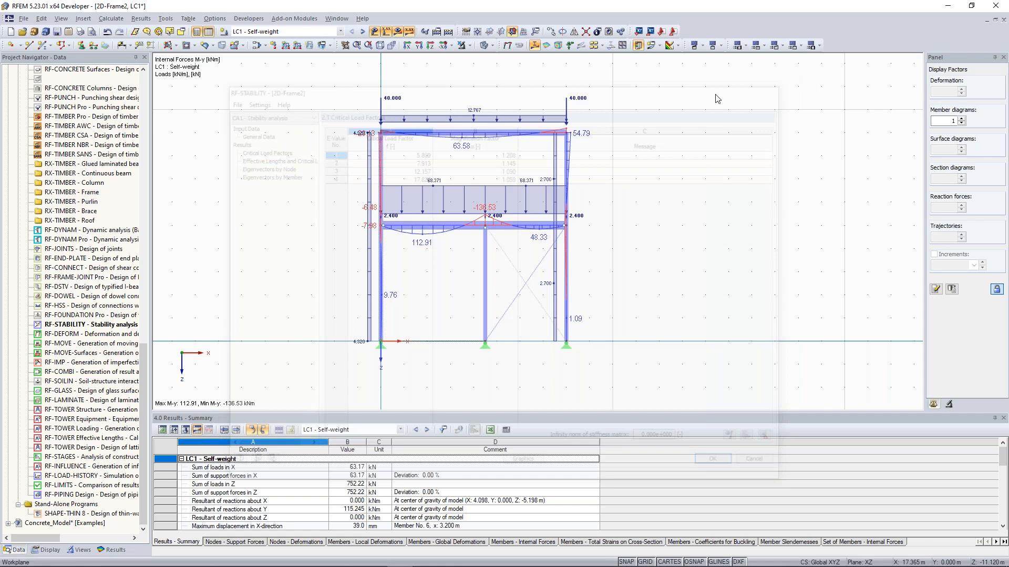
{"action": "scroll", "coordinate": [359, 151], "scroll_direction": "up", "scroll_amount": 2}
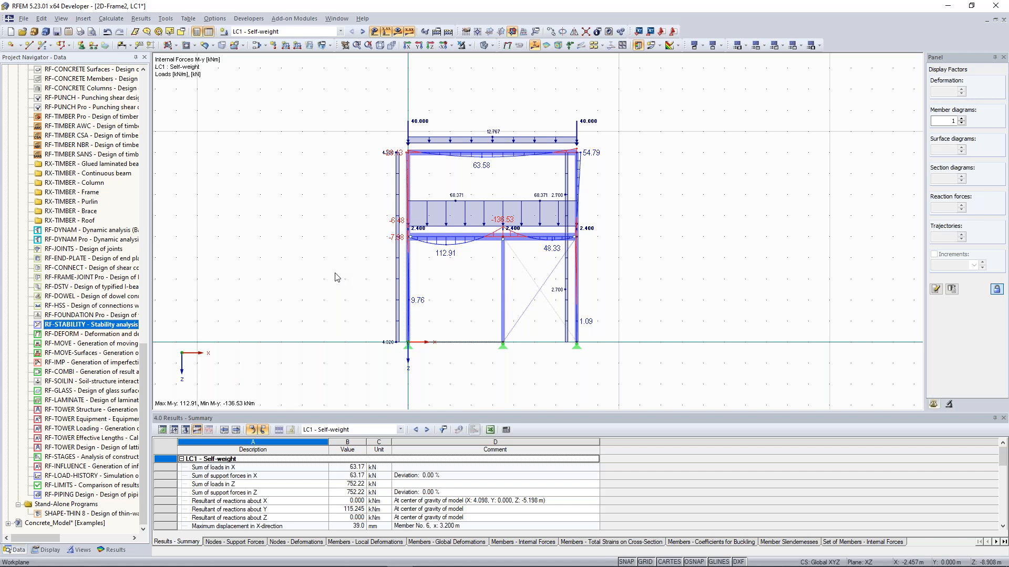
Step: Read through the LC1 results summary table, then briefly reopen RF-STABILITY and close it again
{"action": "scroll", "coordinate": [283, 496], "scroll_direction": "down", "scroll_amount": 1}
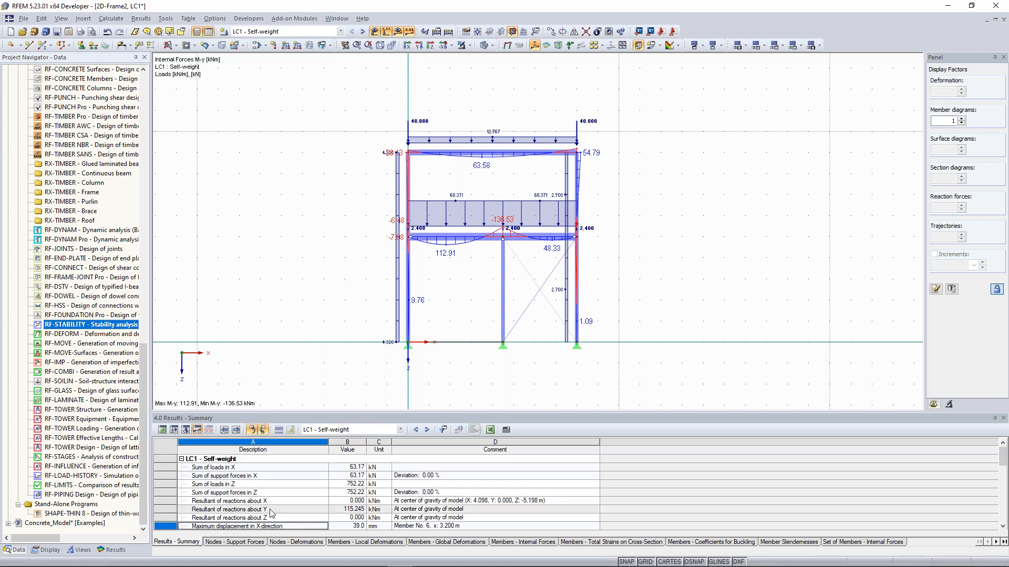
{"action": "scroll", "coordinate": [268, 505], "scroll_direction": "down", "scroll_amount": 3}
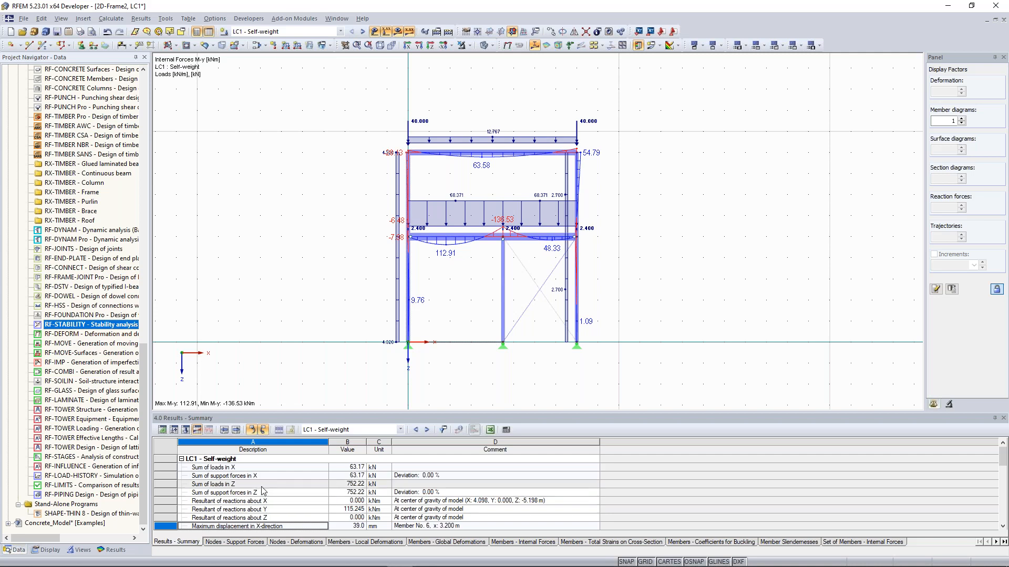
{"action": "scroll", "coordinate": [263, 491], "scroll_direction": "down", "scroll_amount": 3}
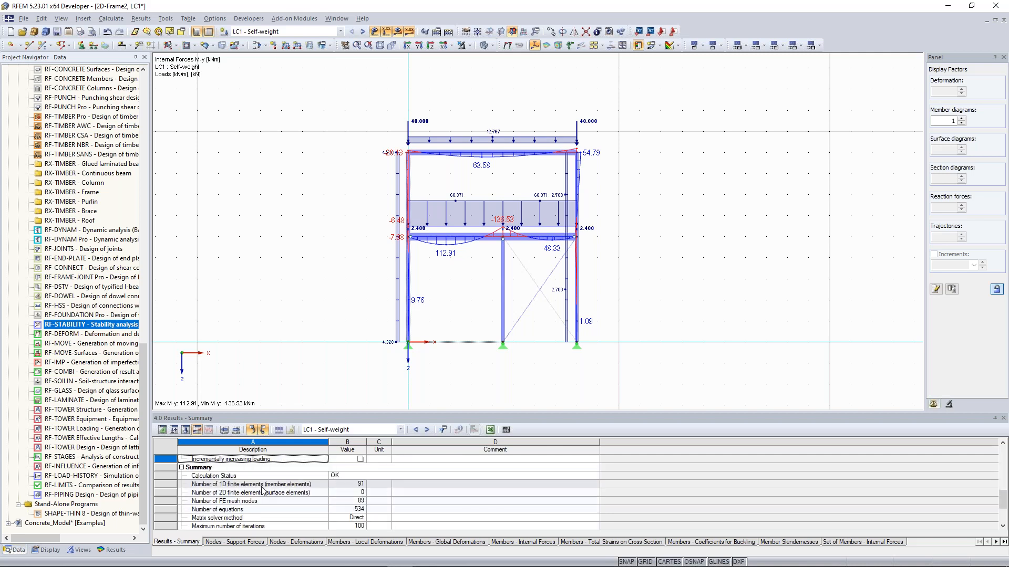
{"action": "left_click_drag", "start_coordinate": [1003, 506], "coordinate": [1005, 472]}
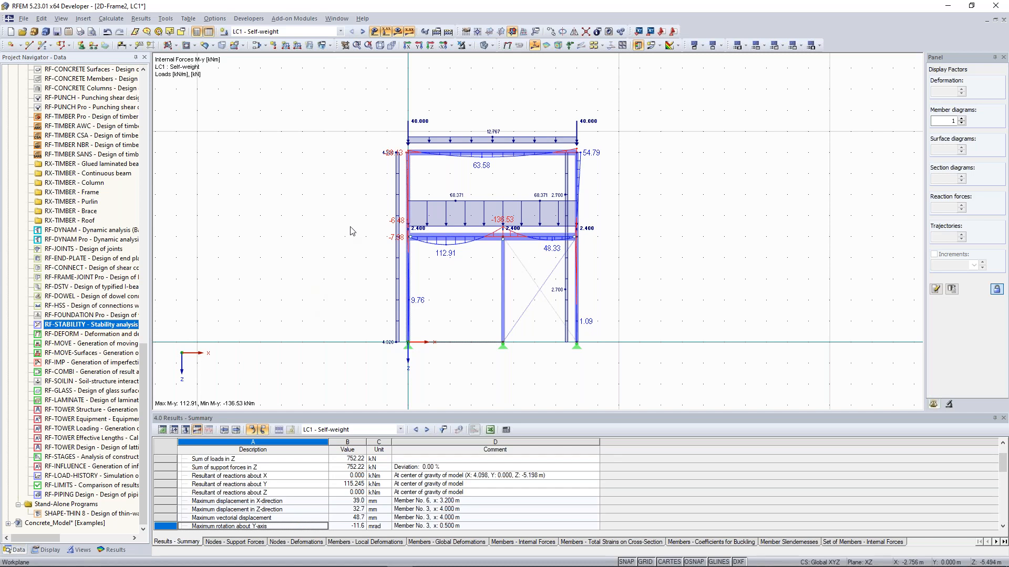
{"action": "double_click", "coordinate": [83, 324]}
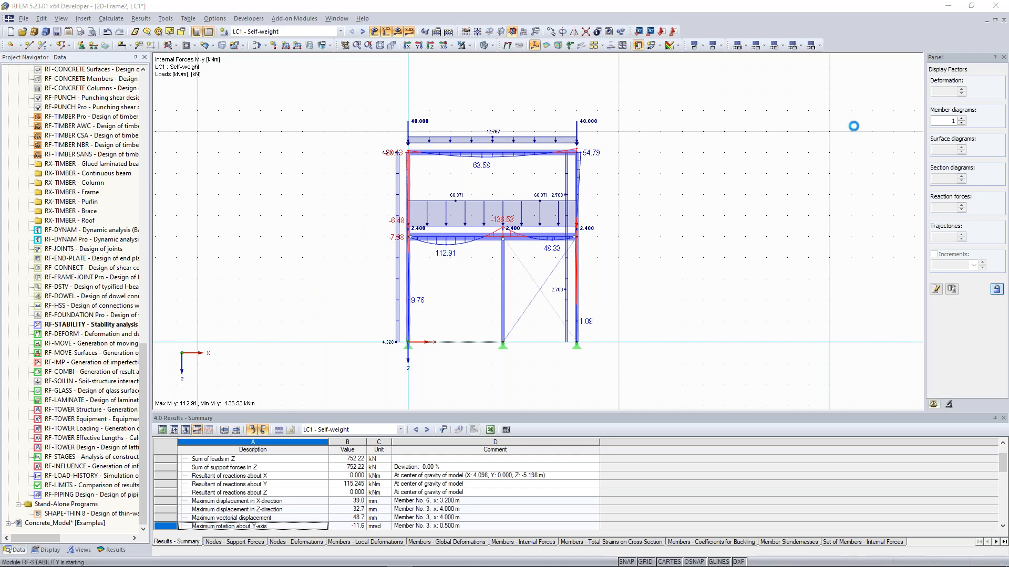
{"action": "left_click", "coordinate": [781, 89]}
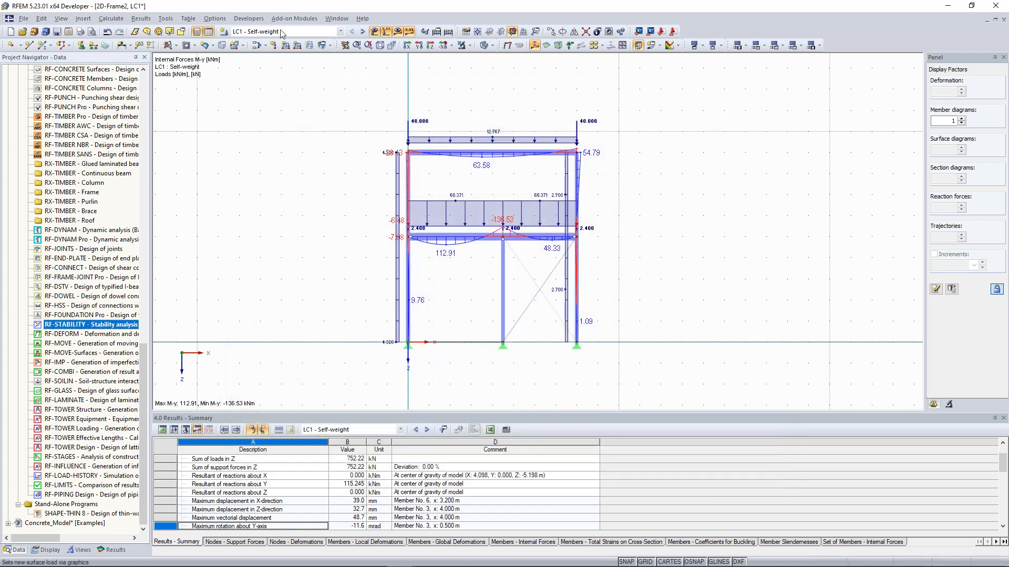
Step: Inspect the calculation parameters of LC1, including the incrementally increasing loading options, and close the load case settings without changes
{"action": "left_click", "coordinate": [267, 46]}
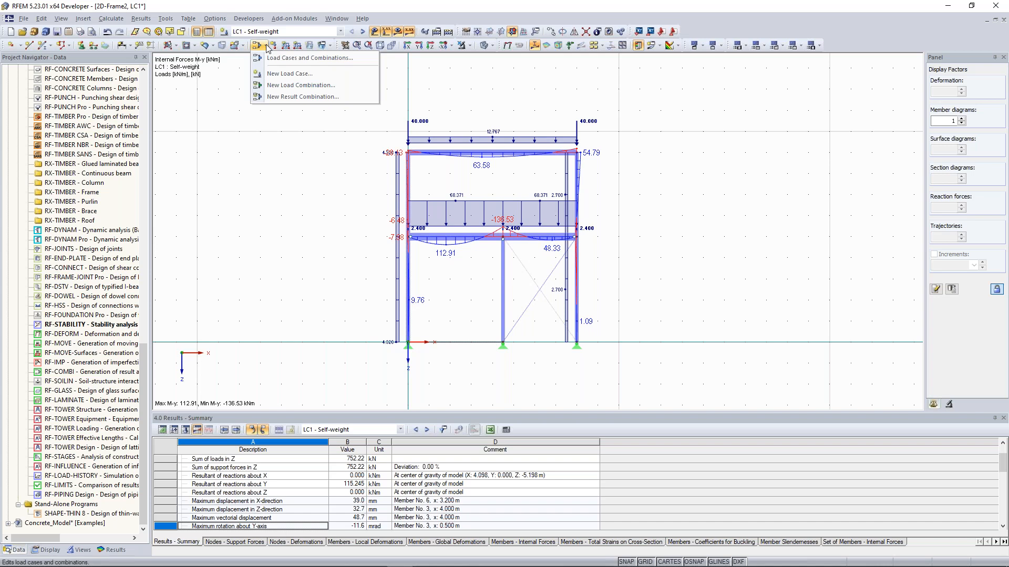
{"action": "left_click", "coordinate": [293, 57]}
{"action": "left_click", "coordinate": [471, 167]}
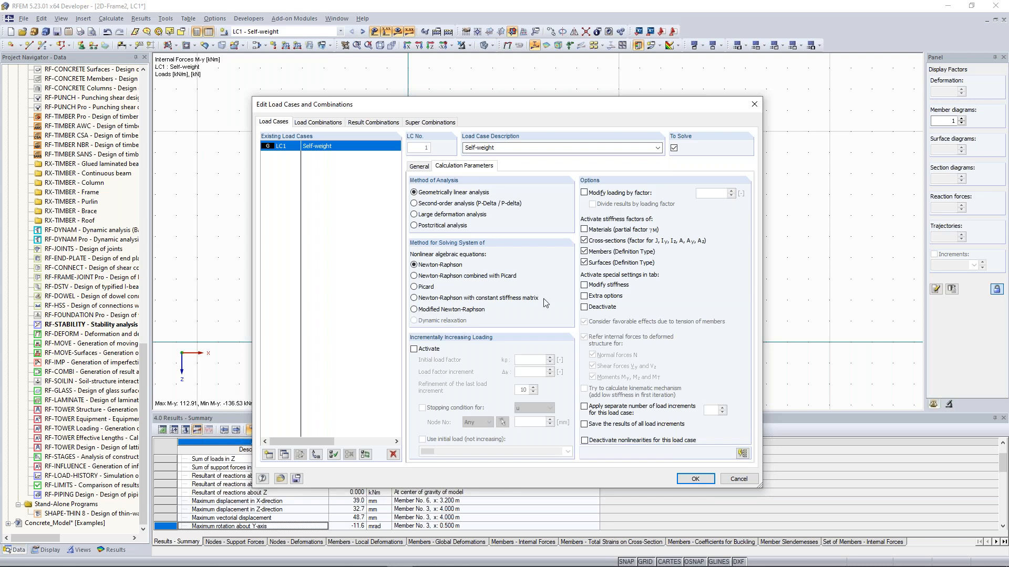
{"action": "left_click", "coordinate": [433, 349]}
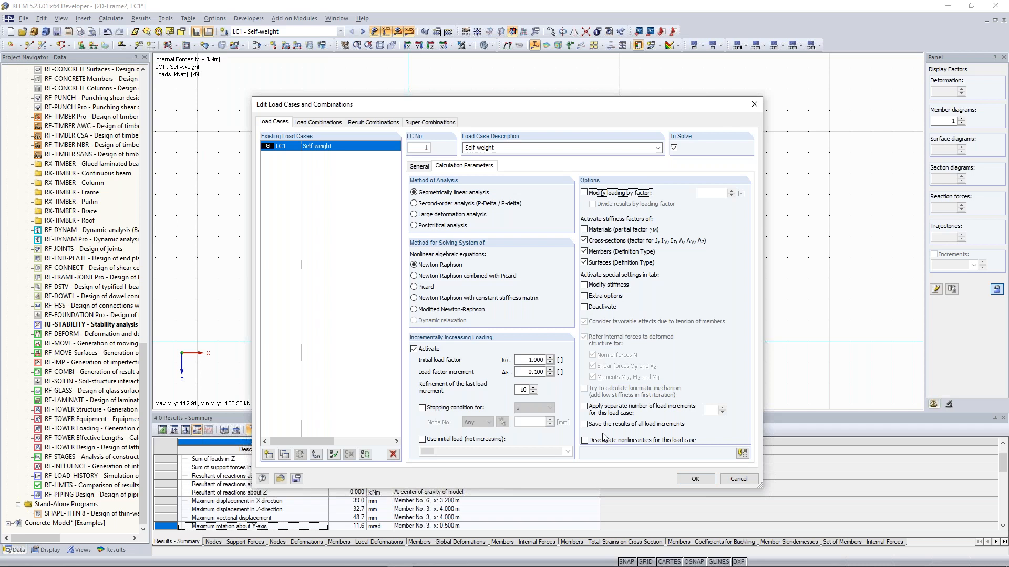
{"action": "left_click", "coordinate": [436, 347]}
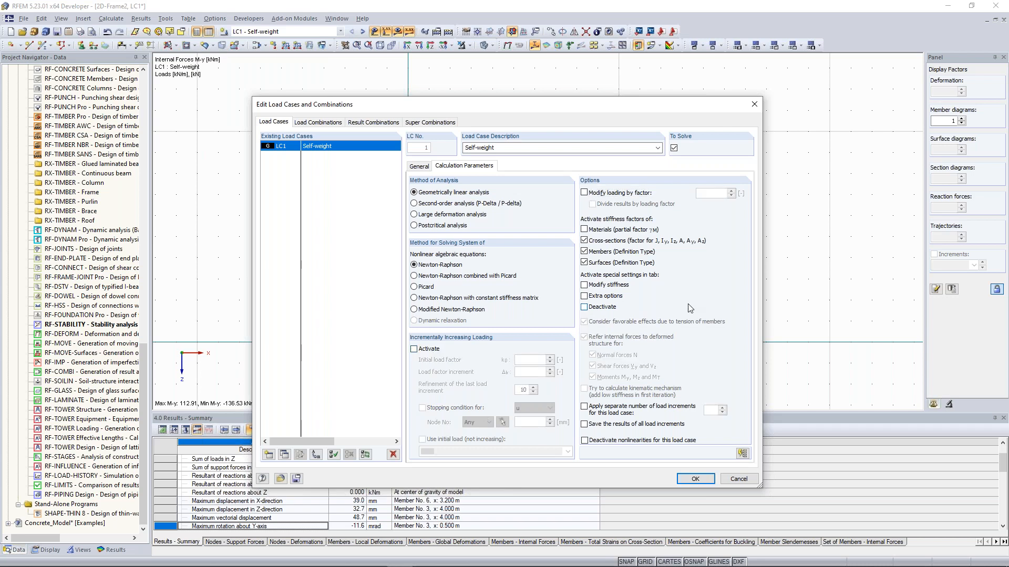
{"action": "left_click", "coordinate": [755, 104]}
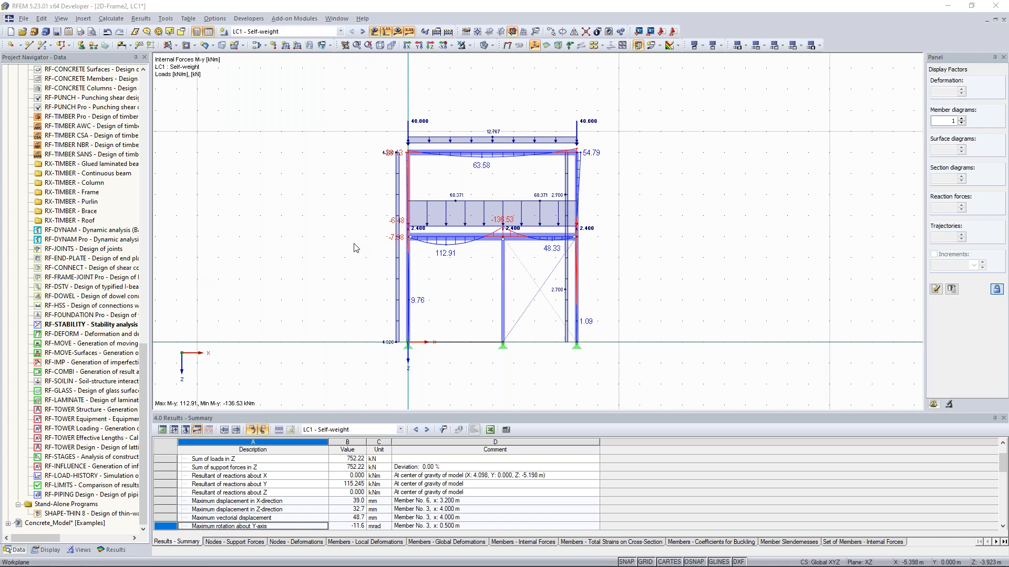
Step: Start defining a new member and set its member type to Beam
{"action": "middle_click_drag", "start_coordinate": [359, 250], "coordinate": [329, 233]}
{"action": "scroll", "coordinate": [330, 232], "scroll_direction": "up", "scroll_amount": 2}
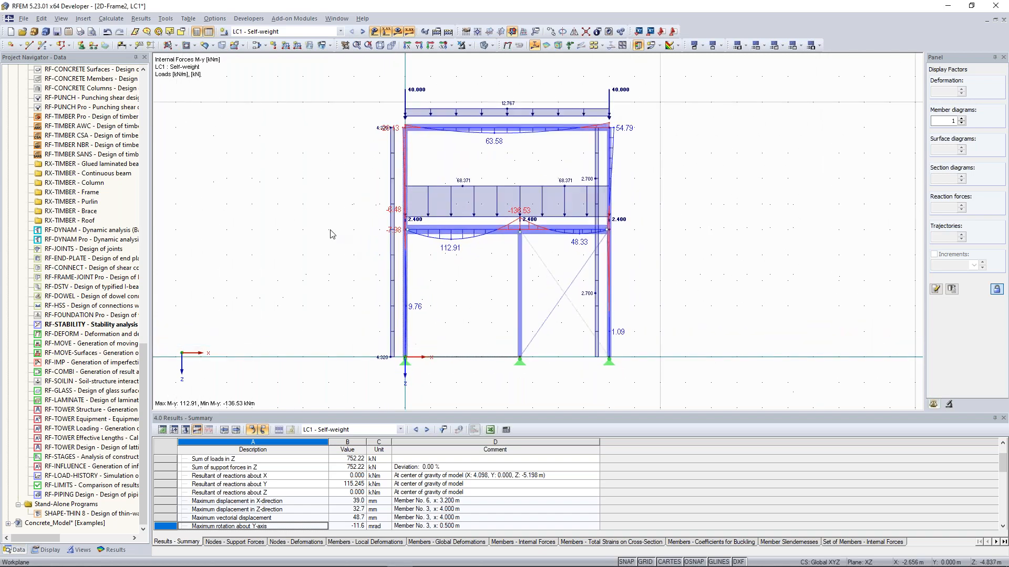
{"action": "left_click", "coordinate": [41, 48]}
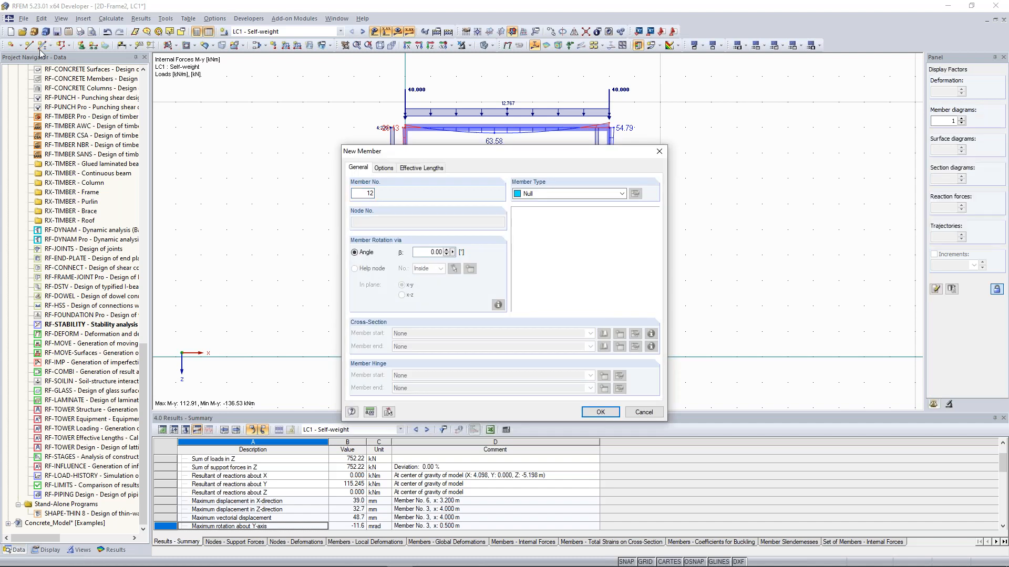
{"action": "left_click", "coordinate": [596, 193]}
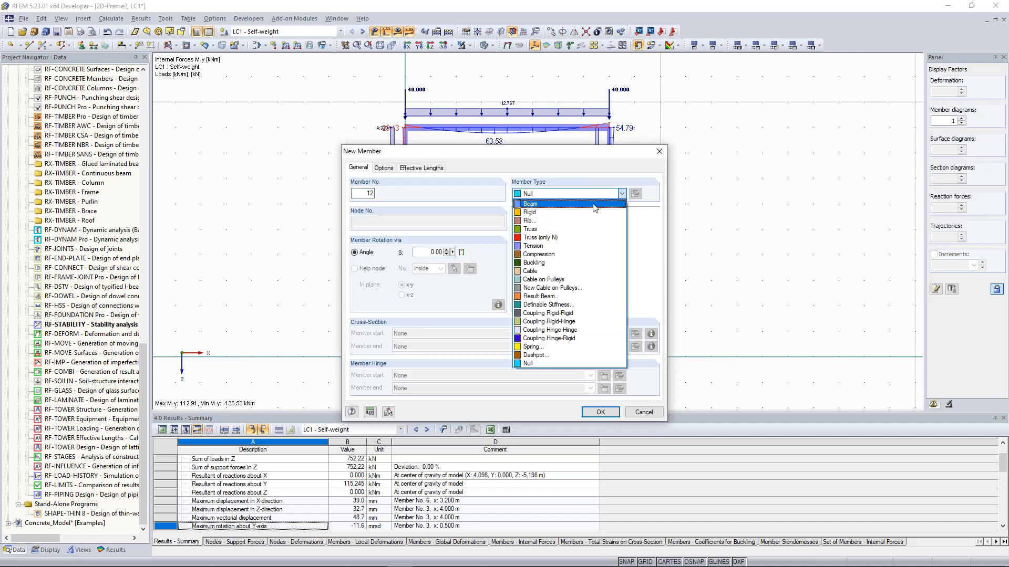
{"action": "left_click", "coordinate": [595, 206]}
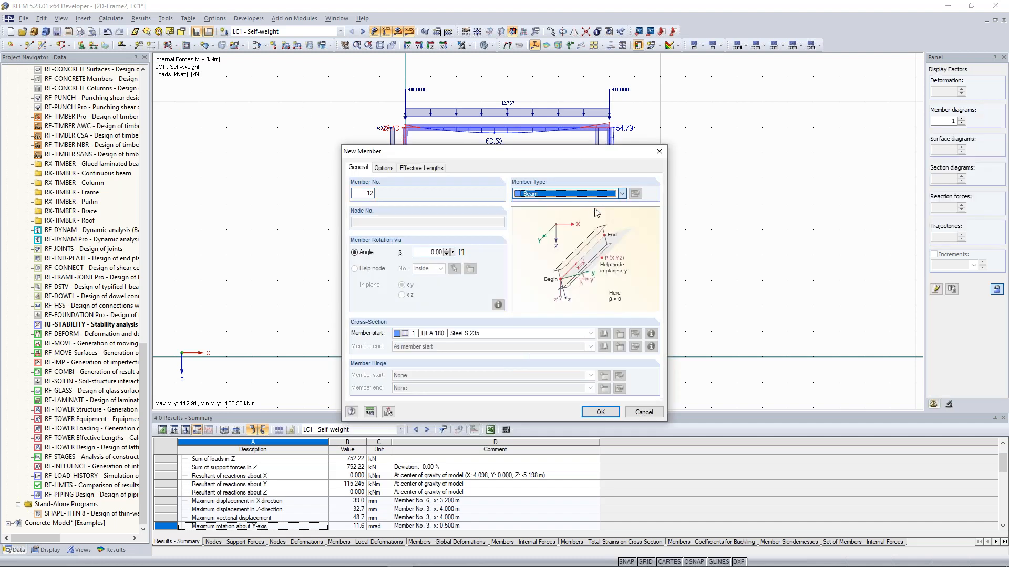
Step: Inspect the thin-walled trapezoidal hollow section in the cross-section library and close everything without creating a cross-section or member
{"action": "left_click", "coordinate": [620, 333]}
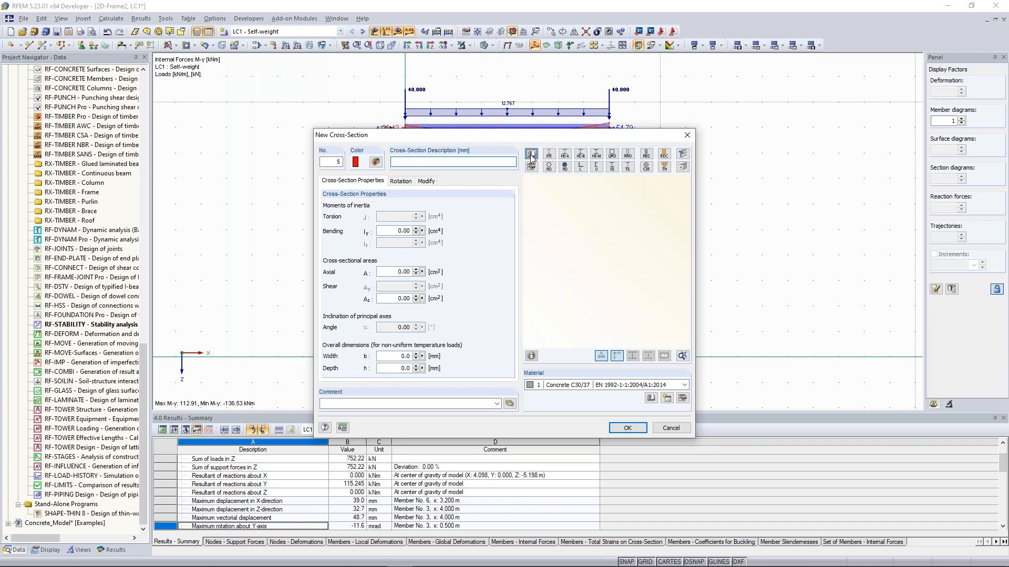
{"action": "left_click", "coordinate": [530, 156]}
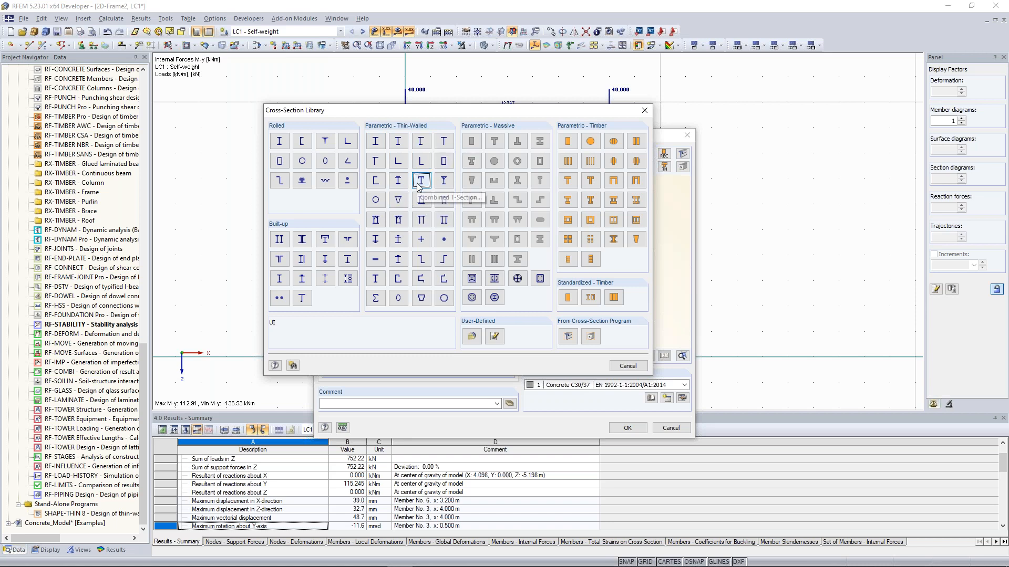
{"action": "left_click", "coordinate": [421, 297]}
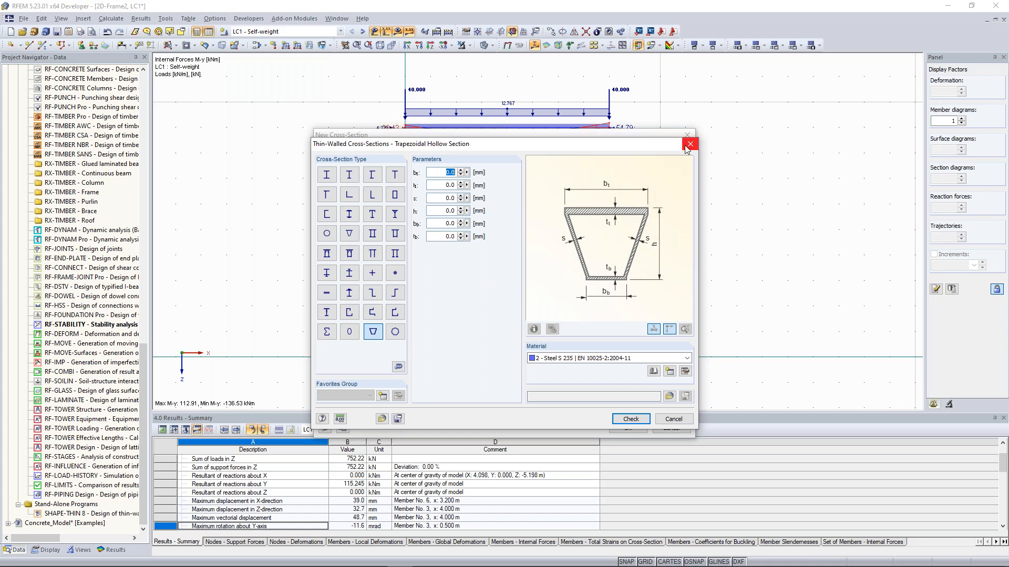
{"action": "left_click", "coordinate": [687, 146]}
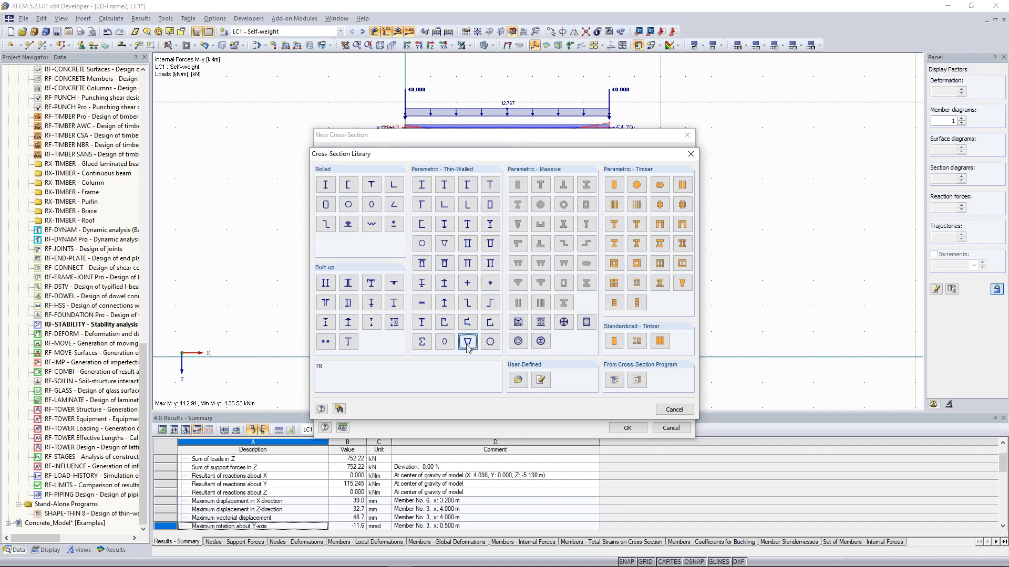
{"action": "left_click", "coordinate": [690, 154]}
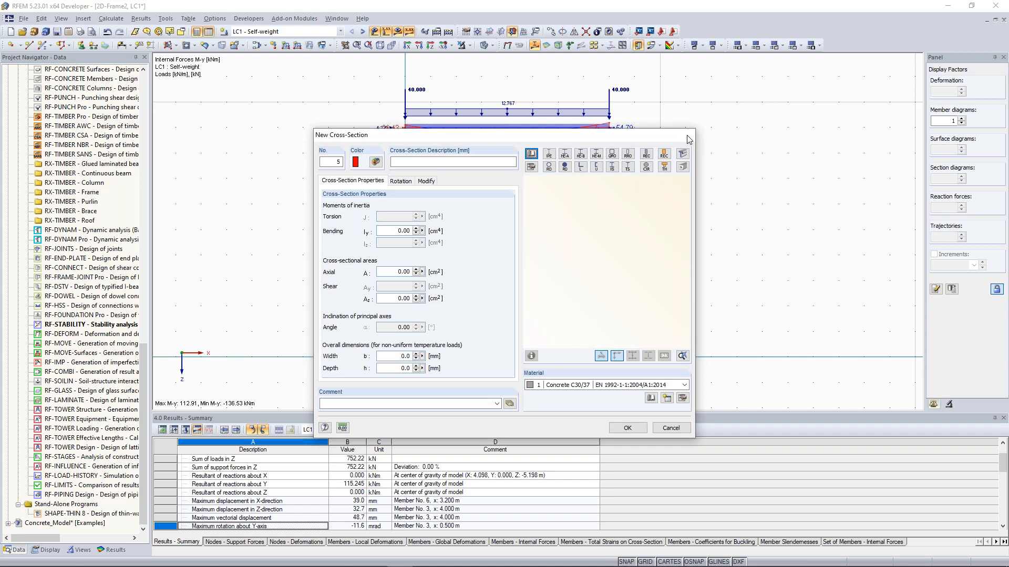
{"action": "left_click", "coordinate": [687, 136]}
{"action": "left_click", "coordinate": [659, 152]}
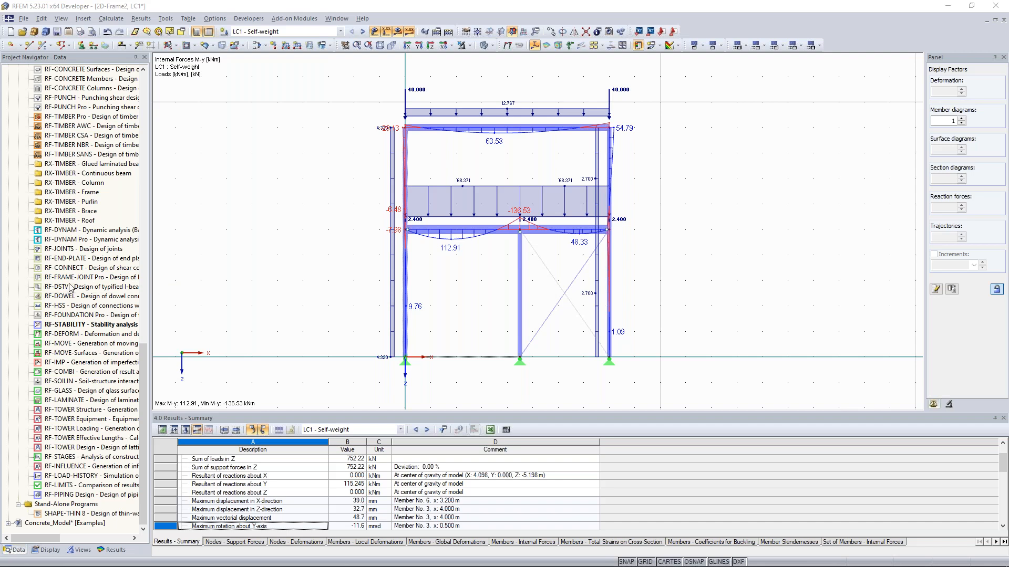
{"action": "right_click", "coordinate": [246, 259]}
{"action": "left_click", "coordinate": [291, 163]}
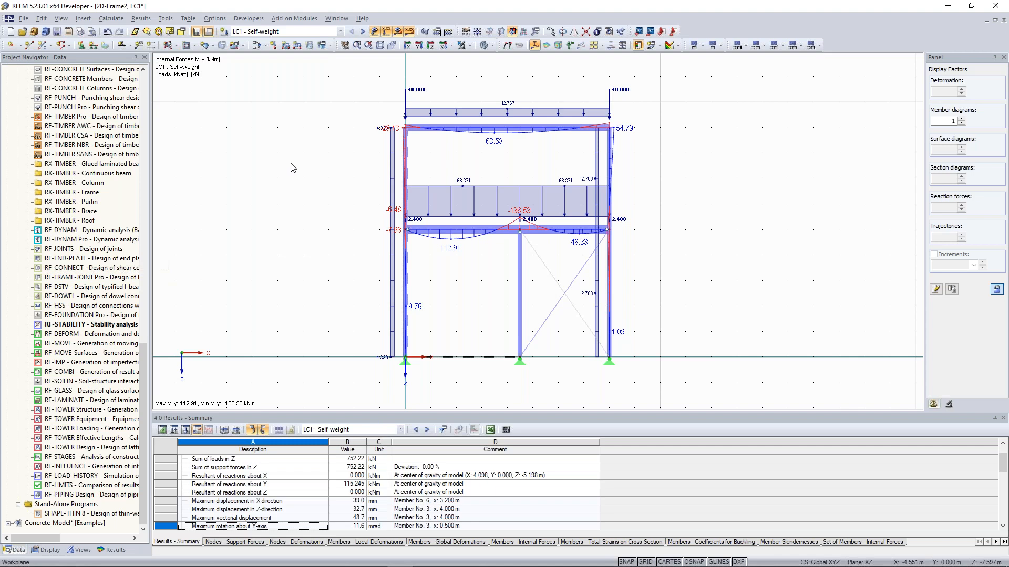
Step: Switch to the Concrete_Model window, select result combination RC1 and display its surface results for the basic internal forces mx
{"action": "left_click", "coordinate": [330, 16]}
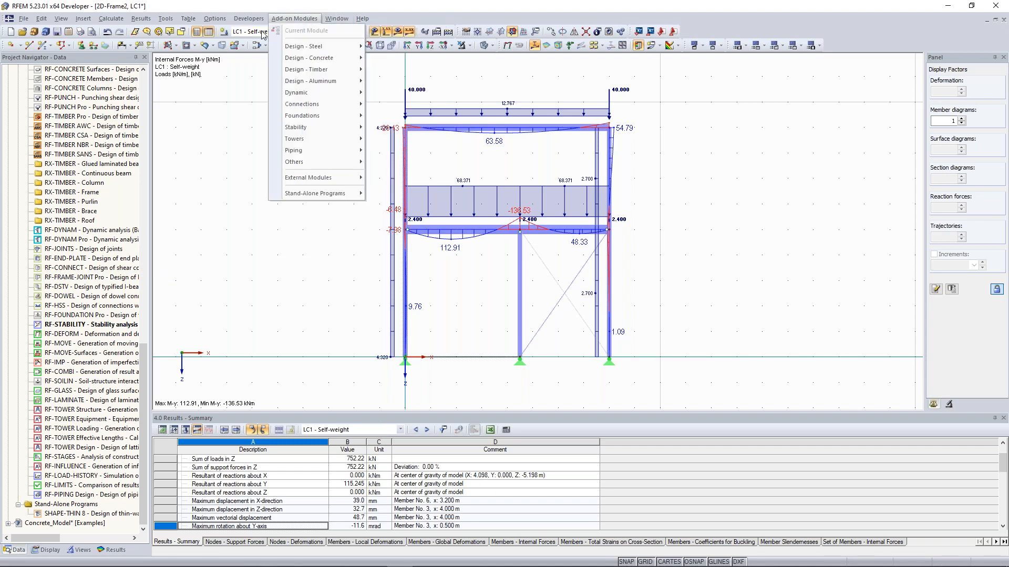
{"action": "mouse_move", "coordinate": [335, 23]}
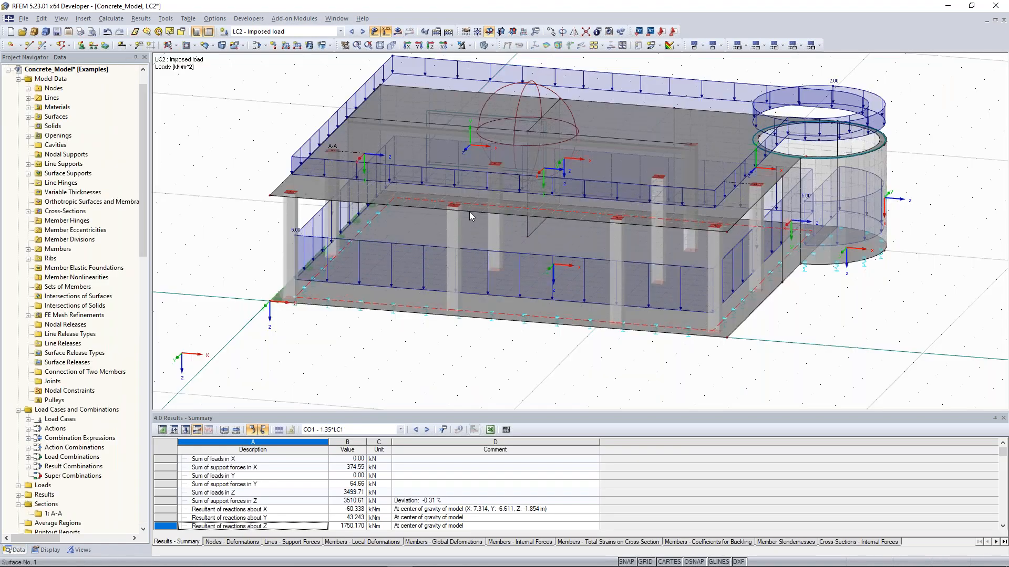
{"action": "left_click", "coordinate": [341, 31]}
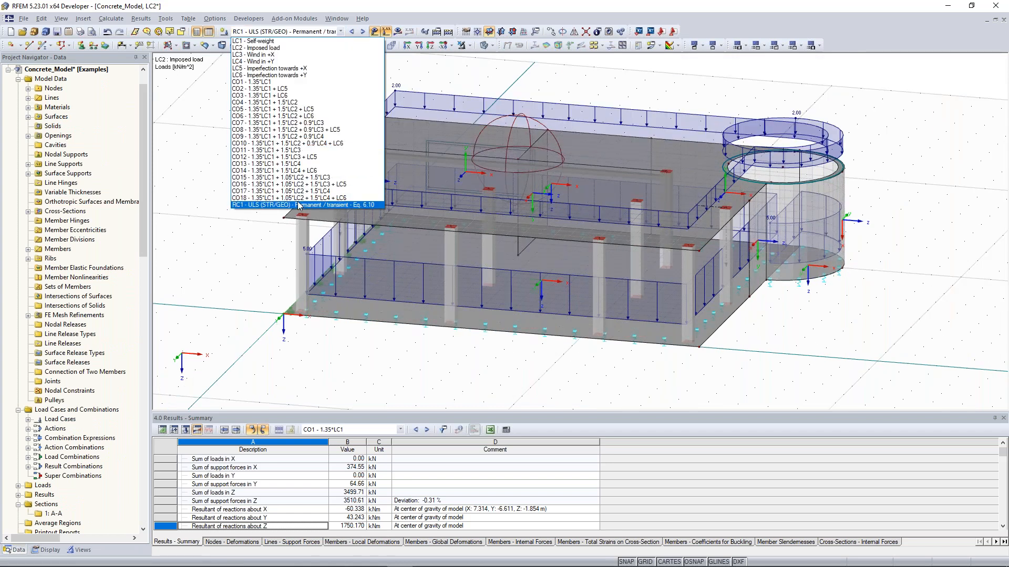
{"action": "left_click", "coordinate": [298, 205]}
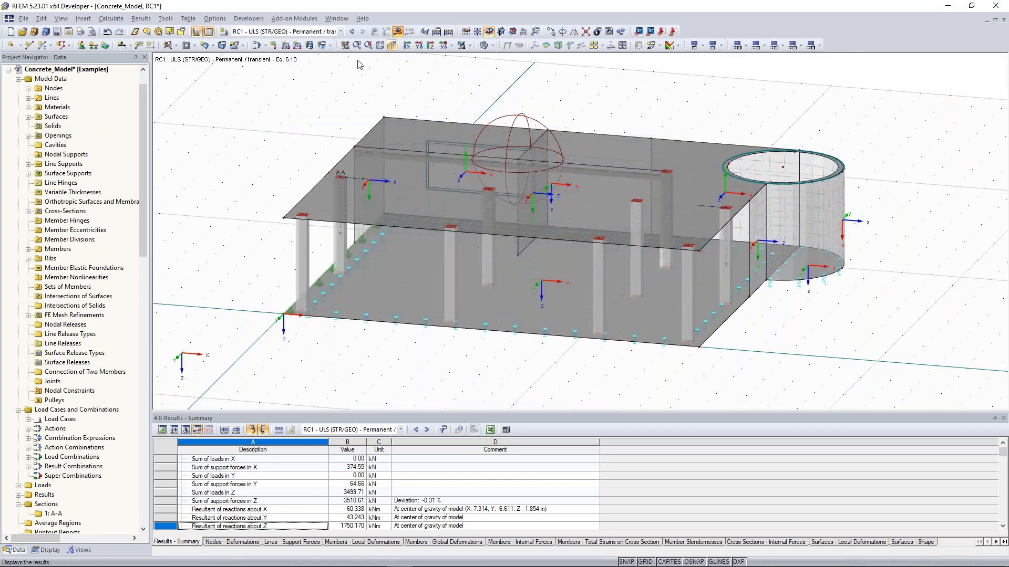
{"action": "left_click", "coordinate": [399, 32]}
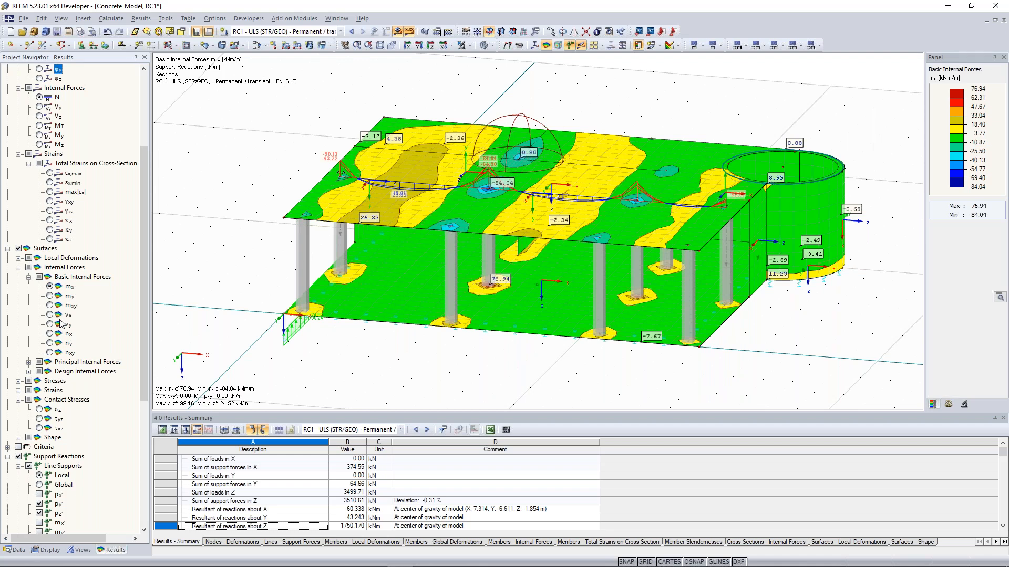
{"action": "middle_click_drag", "start_coordinate": [446, 208], "coordinate": [439, 266], "text": "ctrl"}
{"action": "scroll", "coordinate": [445, 208], "scroll_direction": "up", "scroll_amount": 1}
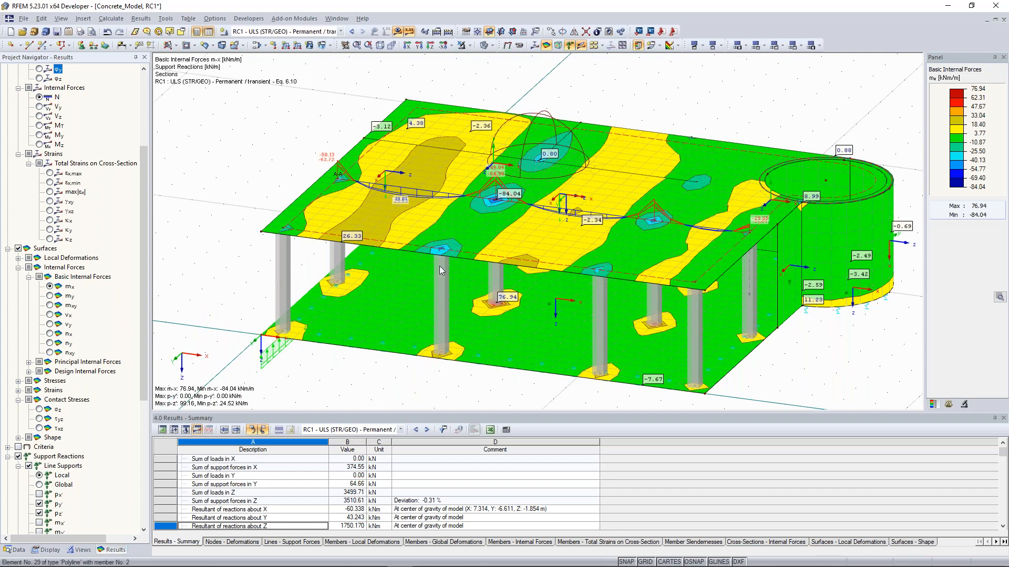
{"action": "scroll", "coordinate": [439, 266], "scroll_direction": "up", "scroll_amount": 1}
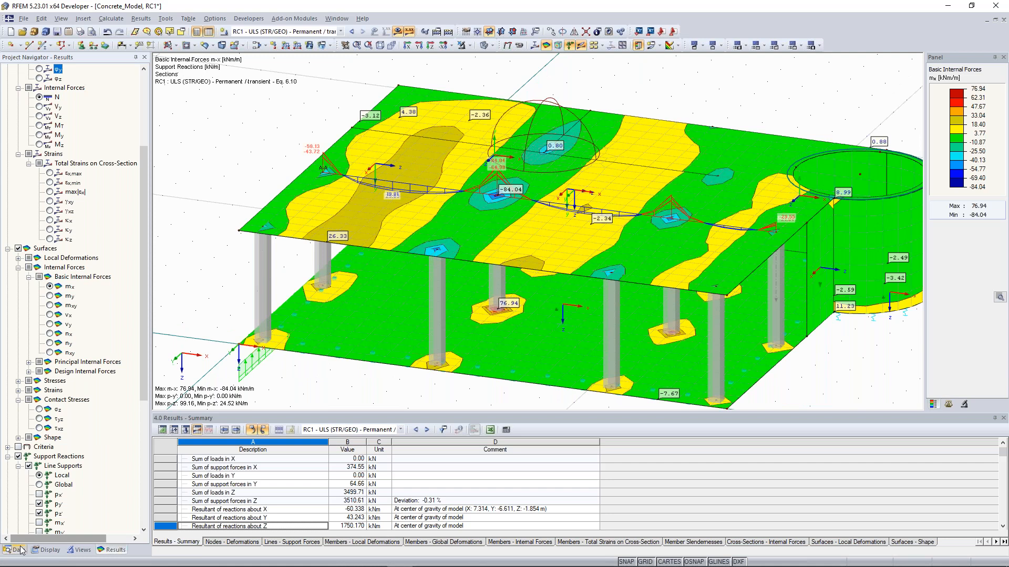
Step: Look through the available add-on modules and the RC1 results on the building, then turn off the results display
{"action": "left_click", "coordinate": [18, 550]}
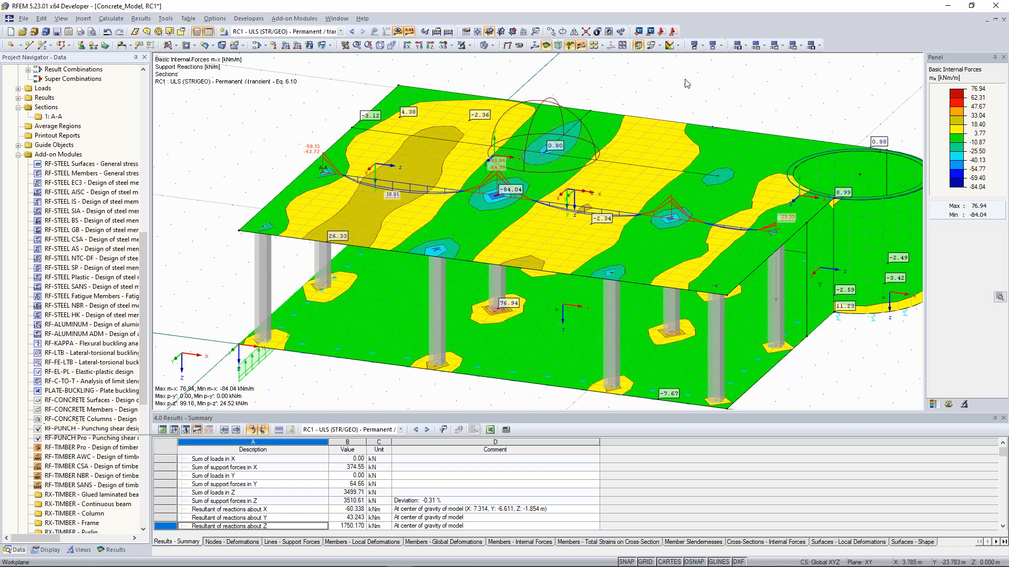
{"action": "scroll", "coordinate": [541, 224], "scroll_direction": "down", "scroll_amount": 3}
{"action": "scroll", "coordinate": [441, 232], "scroll_direction": "up", "scroll_amount": 2}
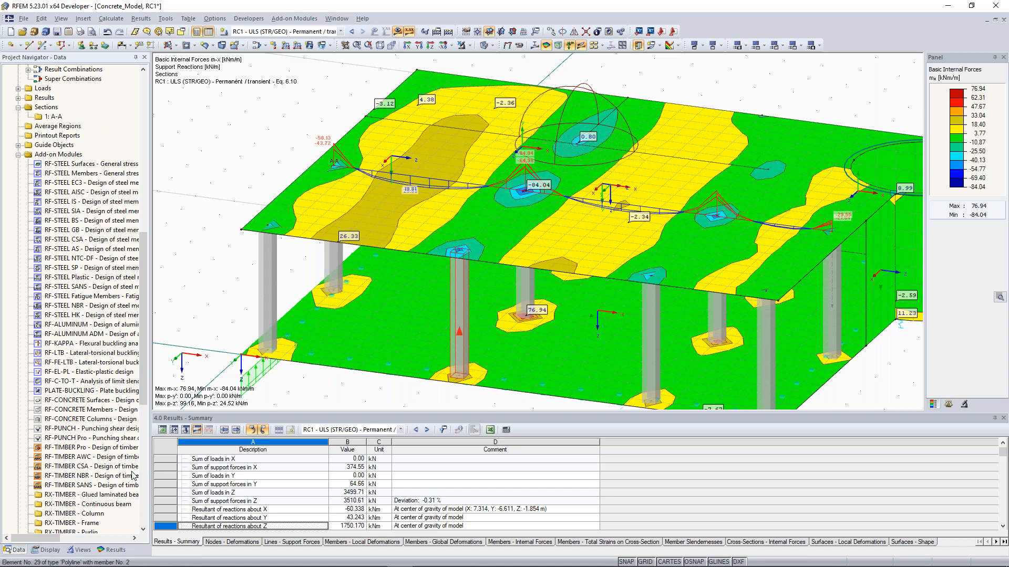
{"action": "scroll", "coordinate": [131, 476], "scroll_direction": "down", "scroll_amount": 3}
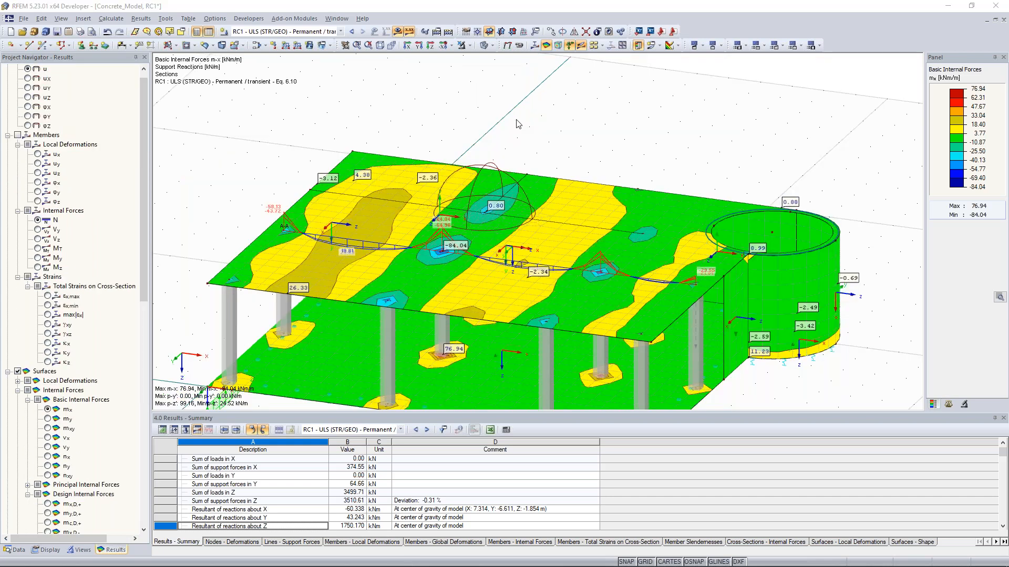
{"action": "scroll", "coordinate": [432, 166], "scroll_direction": "down", "scroll_amount": 3}
{"action": "left_click", "coordinate": [408, 32]}
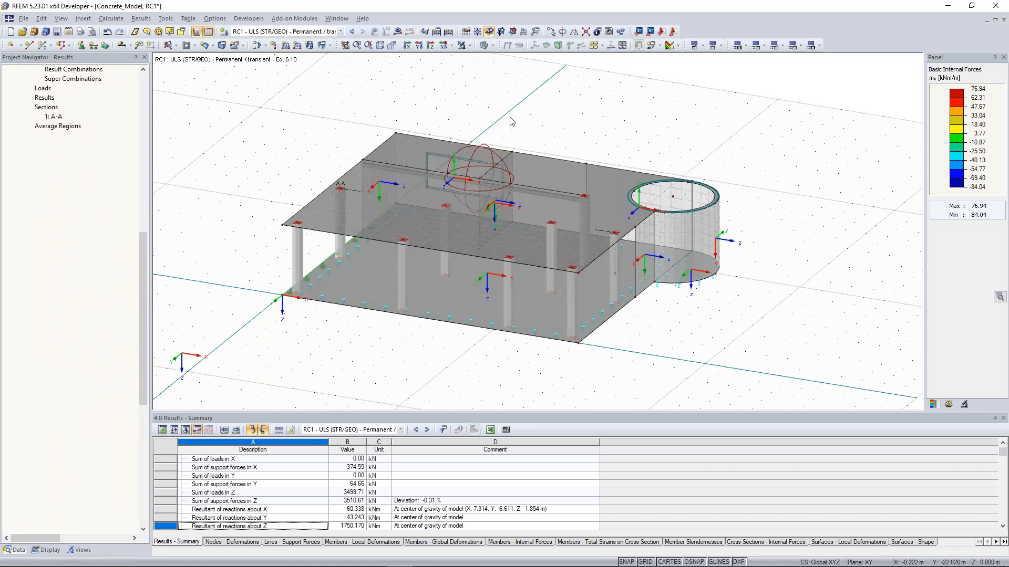
{"action": "middle_click_drag", "start_coordinate": [509, 117], "coordinate": [499, 115], "text": "ctrl"}
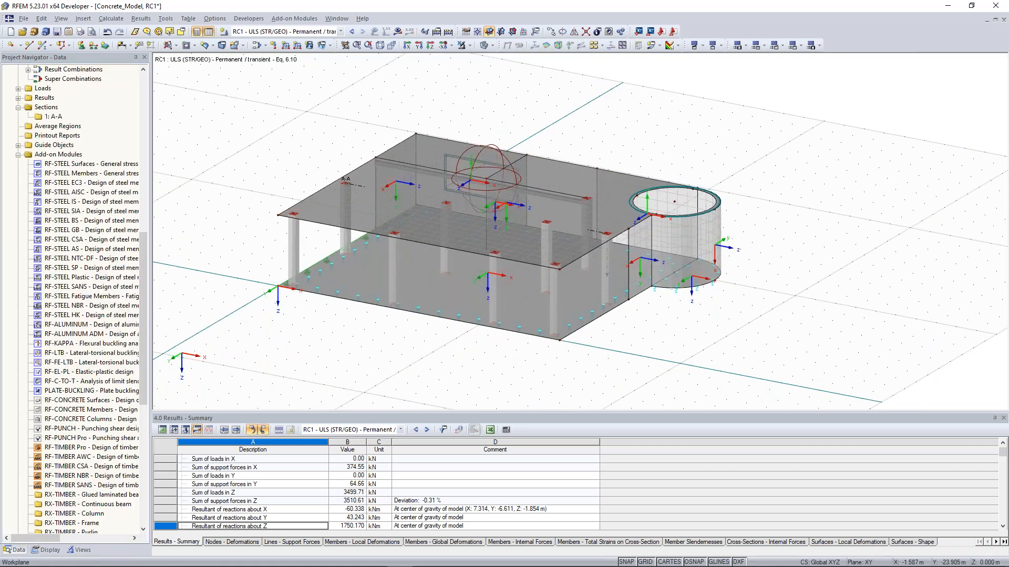
{"action": "scroll", "coordinate": [526, 156], "scroll_direction": "up", "scroll_amount": 1}
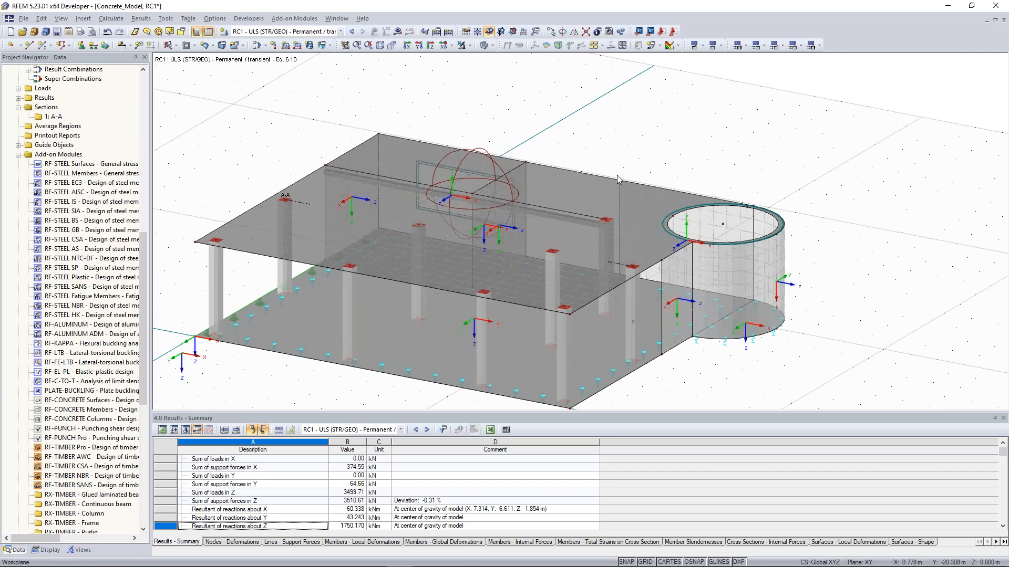
{"action": "scroll", "coordinate": [625, 177], "scroll_direction": "down", "scroll_amount": 1}
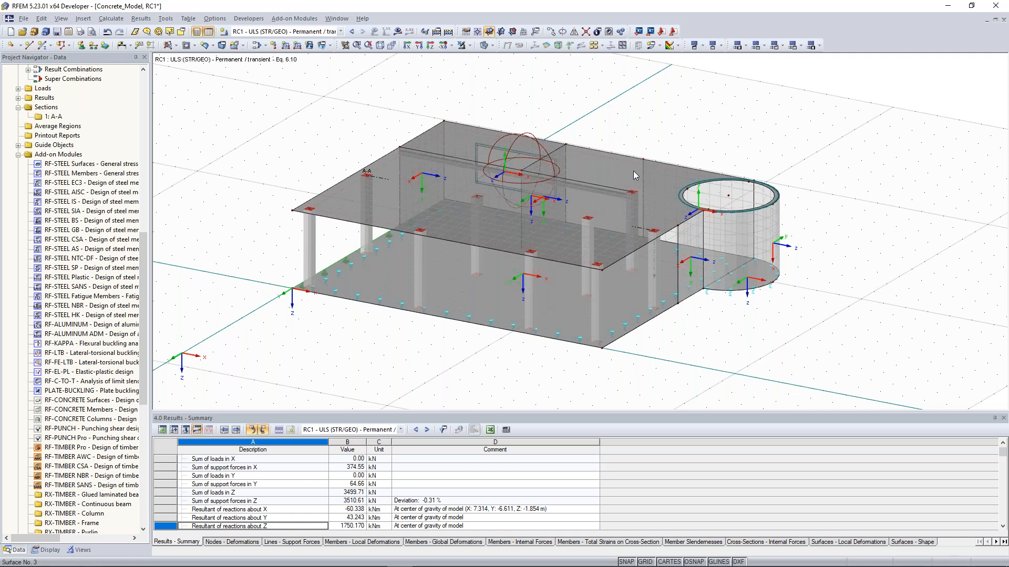
Step: Start a graphic mass print to the printout report and select load cases LC1 to LC6 for the load graphics
{"action": "key", "text": "ctrl+p"}
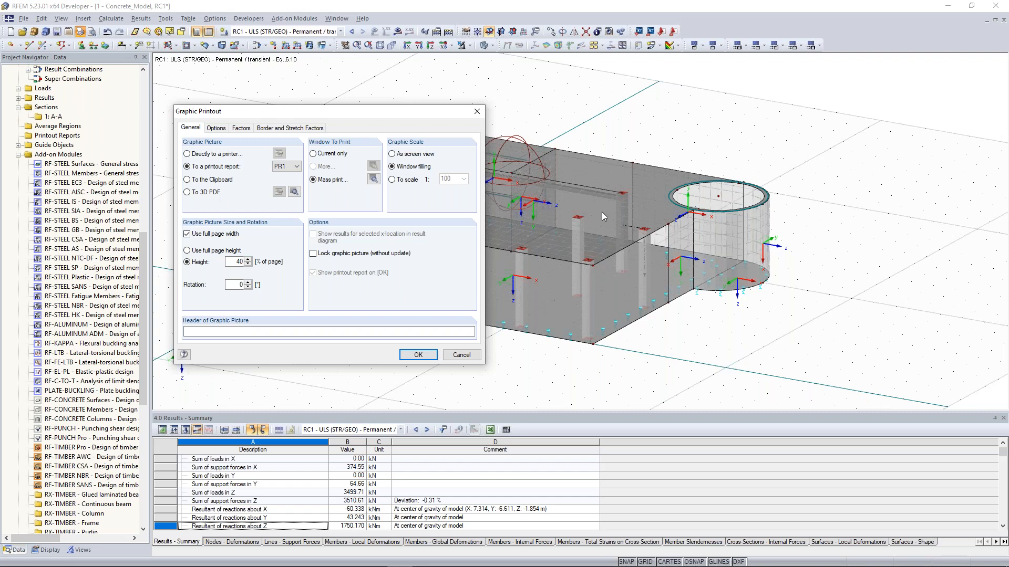
{"action": "key", "text": "Return"}
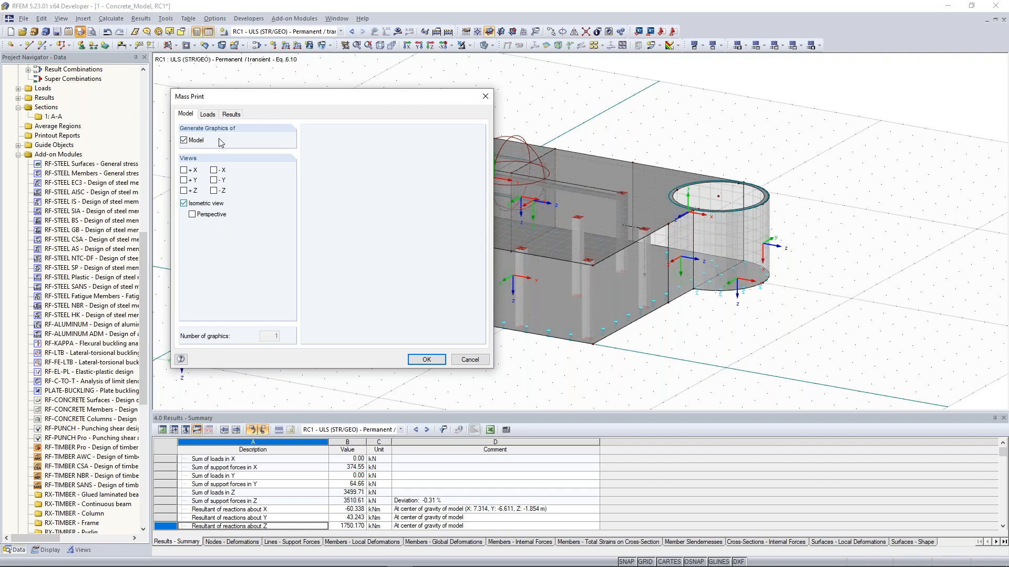
{"action": "left_click", "coordinate": [208, 115]}
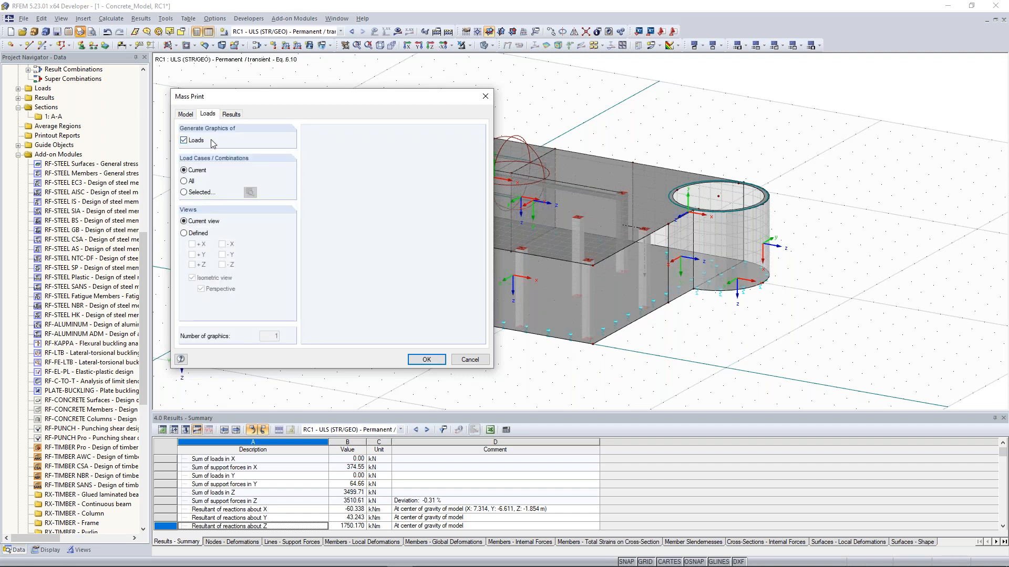
{"action": "left_click", "coordinate": [206, 193]}
{"action": "left_click", "coordinate": [250, 193]}
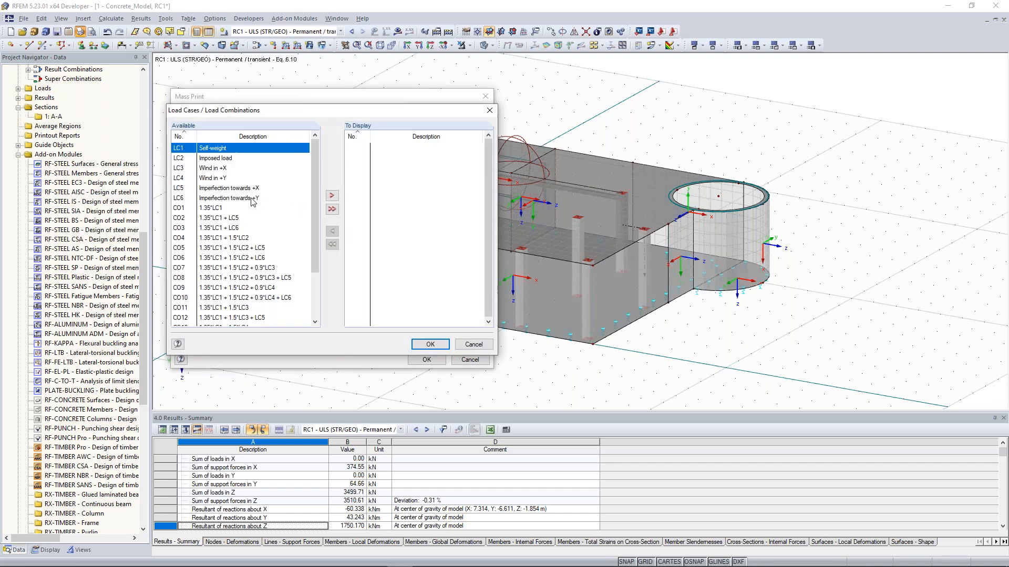
{"action": "left_click", "coordinate": [235, 198], "text": "shift"}
{"action": "left_click", "coordinate": [331, 196]}
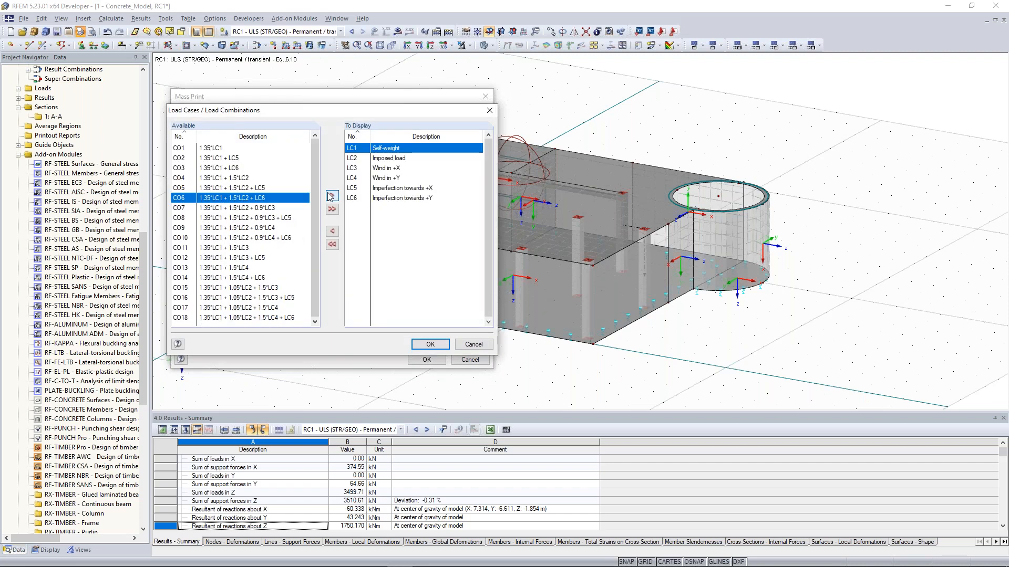
{"action": "left_click", "coordinate": [428, 344]}
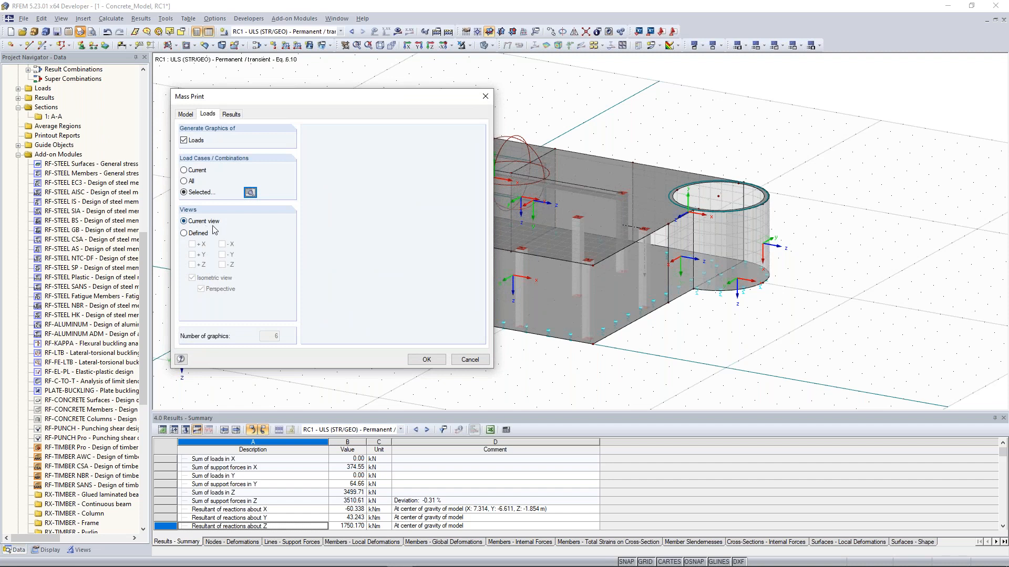
Step: Add RC1 result graphics for u, mx, my and contact stress σz, and create the report from the "Input data and reduced results" template
{"action": "left_click", "coordinate": [231, 114]}
{"action": "left_click", "coordinate": [184, 140]}
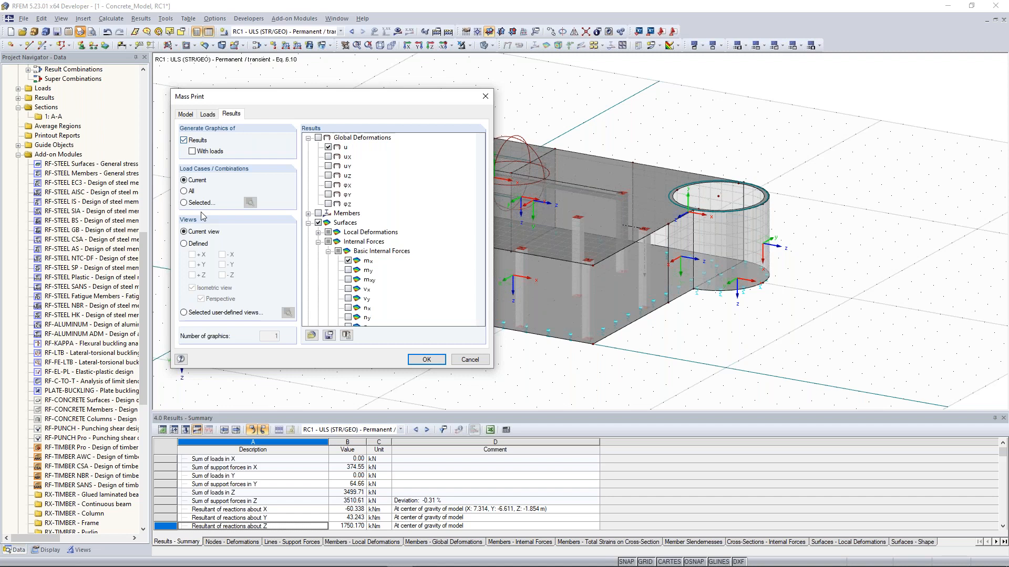
{"action": "left_click", "coordinate": [250, 203]}
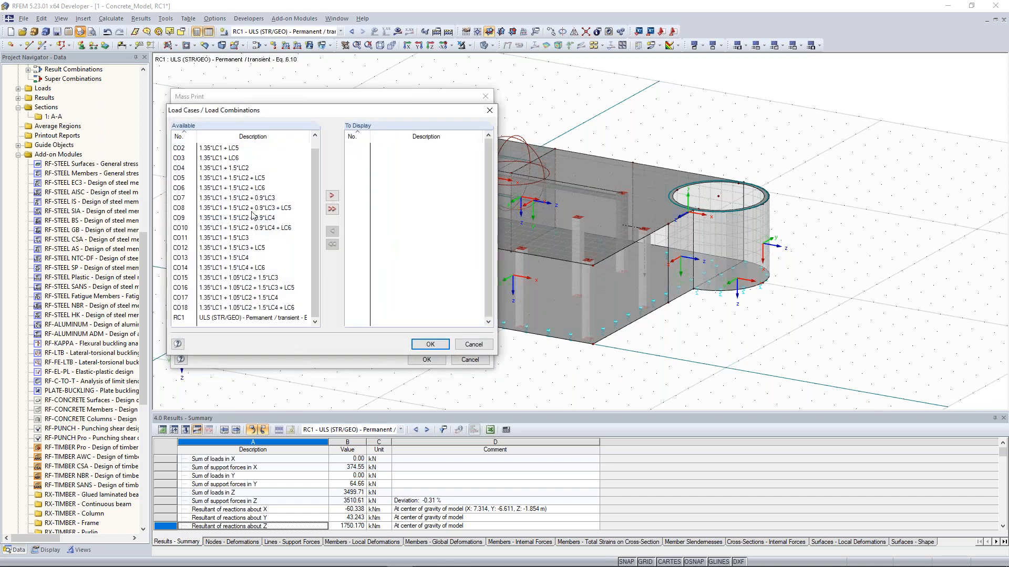
{"action": "left_click", "coordinate": [259, 318]}
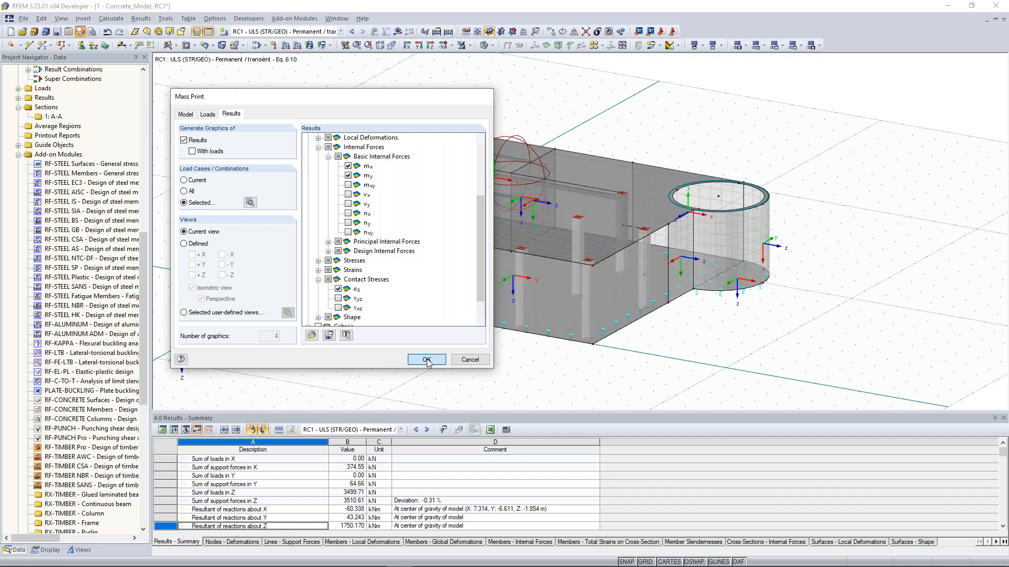
{"action": "left_click", "coordinate": [426, 360]}
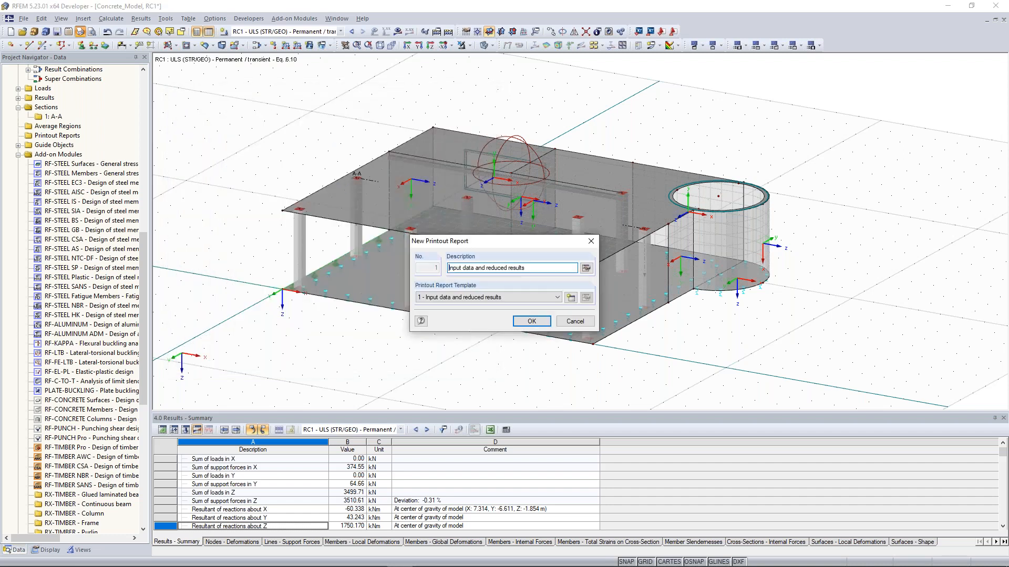
{"action": "left_click", "coordinate": [528, 323]}
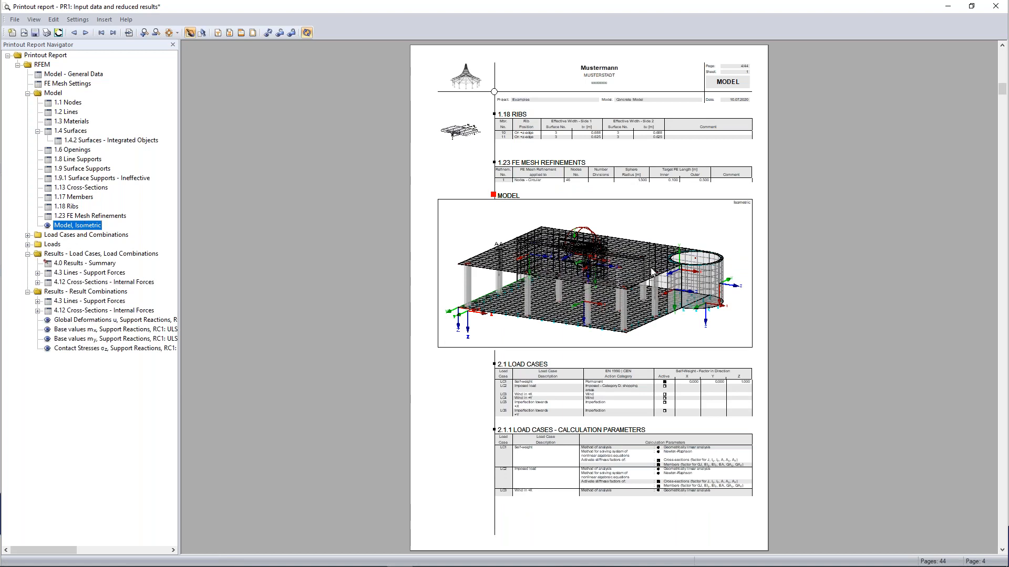
Step: Open the report's isometric model picture for editing in the model, hide the FE mesh refinements, and return to the updated printout report
{"action": "left_click_drag", "start_coordinate": [619, 275], "coordinate": [552, 246]}
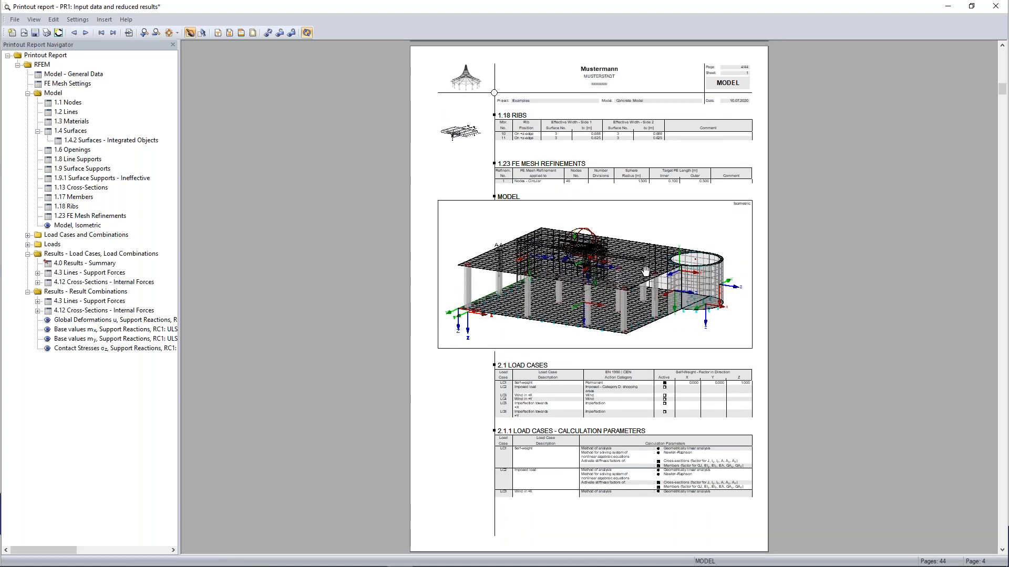
{"action": "right_click", "coordinate": [608, 245]}
{"action": "left_click", "coordinate": [633, 304]}
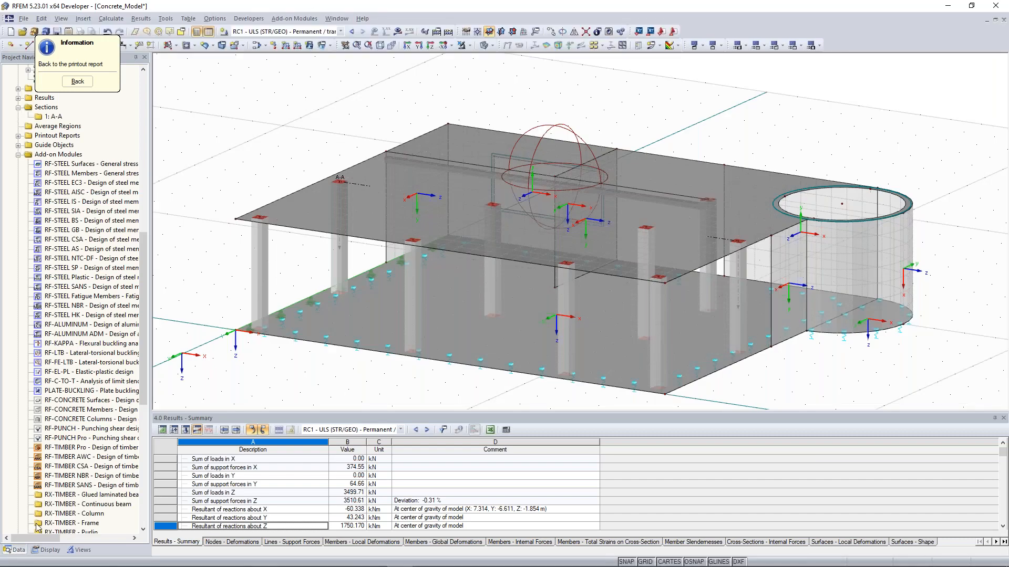
{"action": "left_click", "coordinate": [111, 18]}
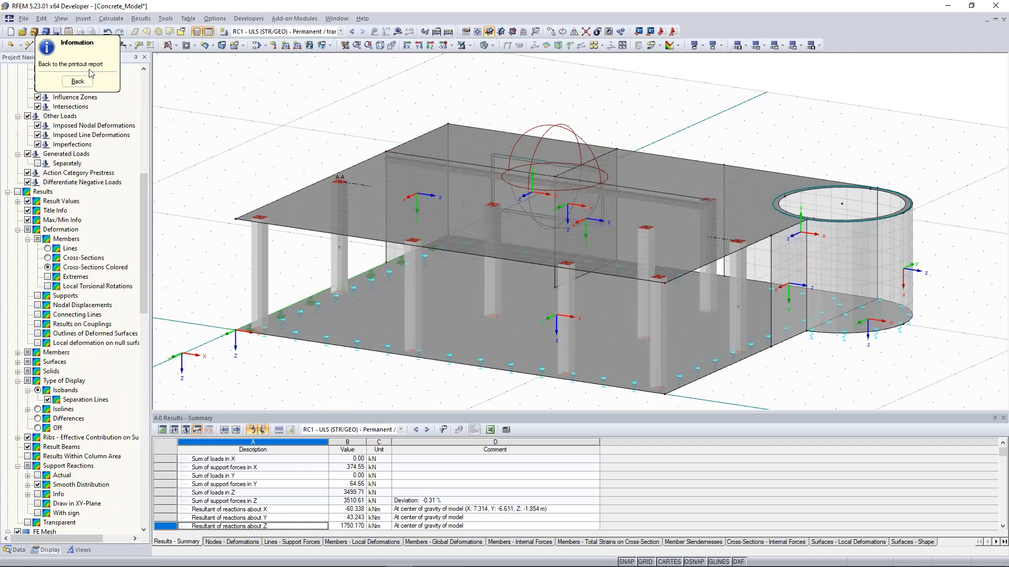
{"action": "left_click_drag", "start_coordinate": [87, 44], "coordinate": [247, 103]}
{"action": "left_click", "coordinate": [100, 163]}
{"action": "scroll", "coordinate": [99, 163], "scroll_direction": "up", "scroll_amount": 12}
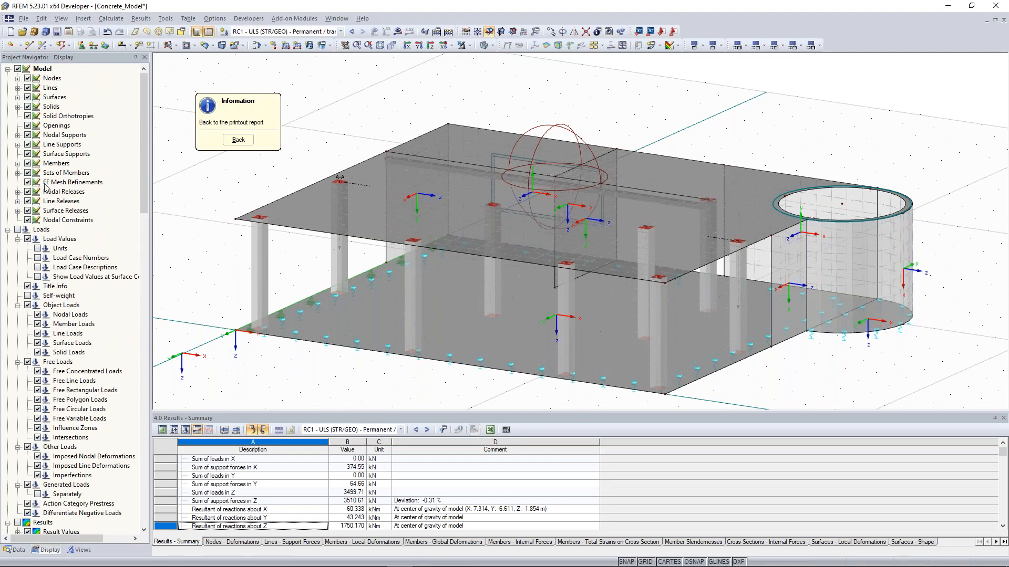
{"action": "left_click", "coordinate": [29, 182]}
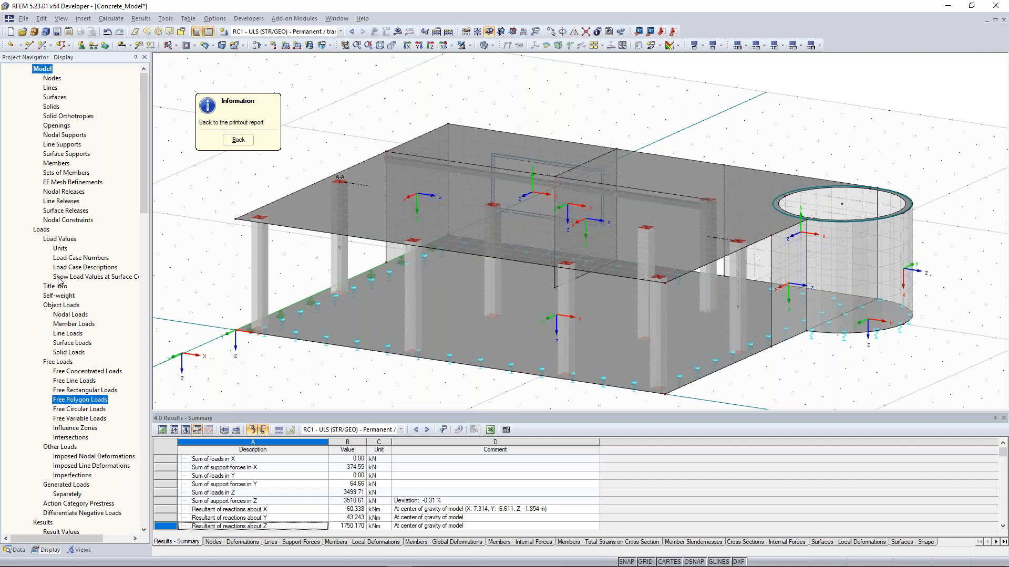
{"action": "left_click", "coordinate": [238, 140]}
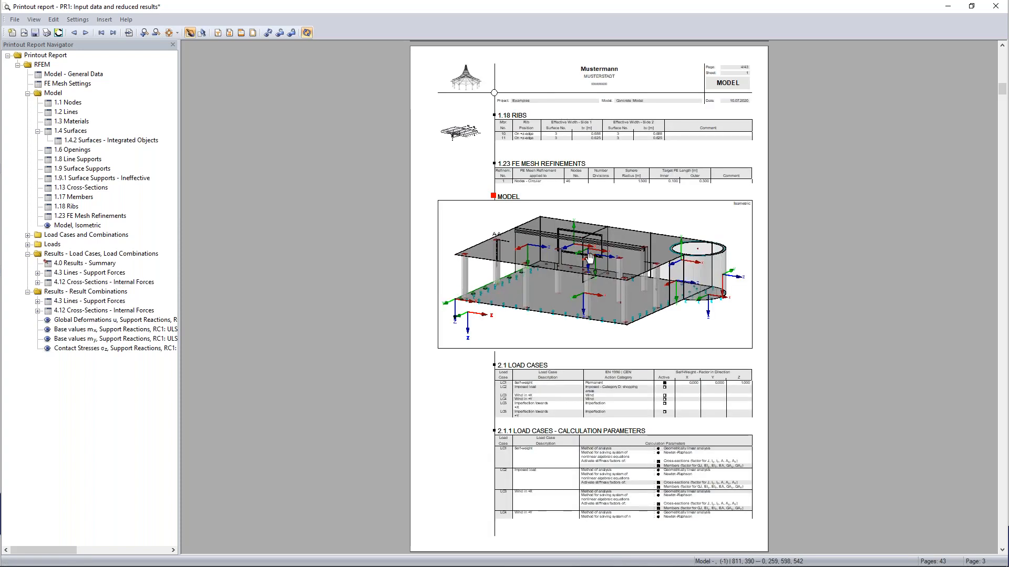
Step: Expand the report's Loads chapter and review the load graphics from LC2 Imposed load through LC4 Wind in +Y
{"action": "left_click", "coordinate": [28, 245]}
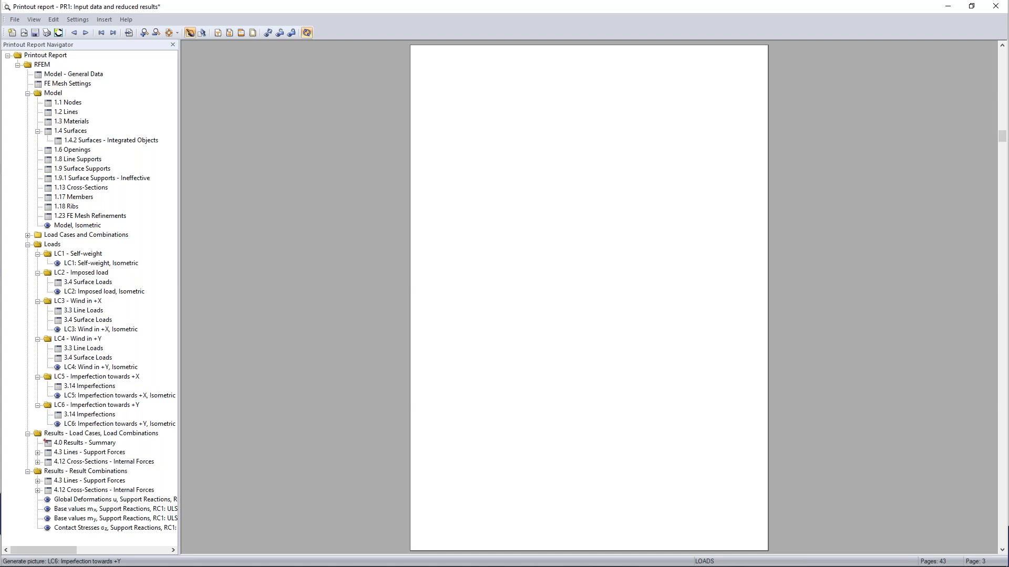
{"action": "left_click", "coordinate": [87, 291]}
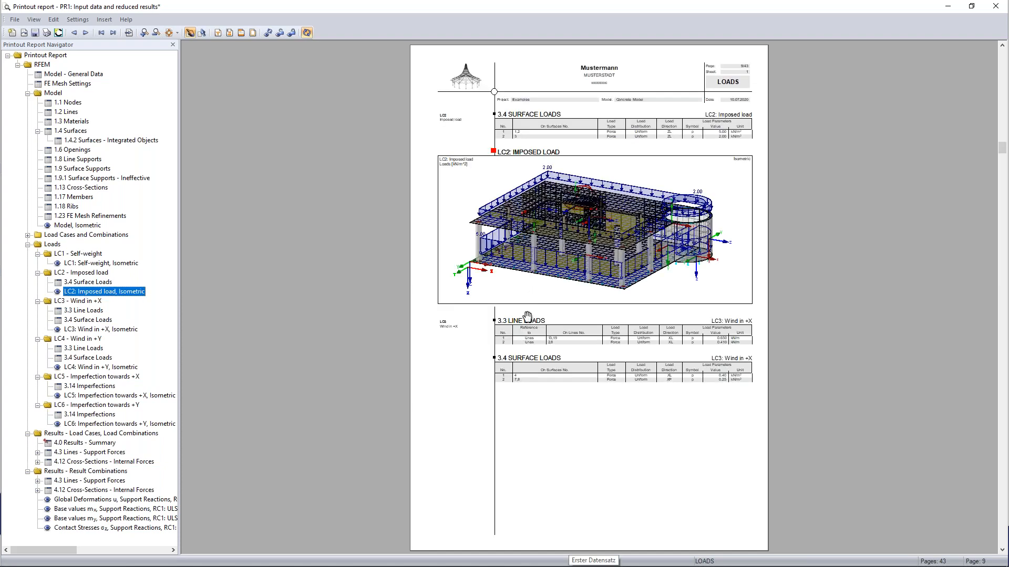
{"action": "scroll", "coordinate": [531, 248], "scroll_direction": "down", "scroll_amount": 3}
{"action": "scroll", "coordinate": [531, 248], "scroll_direction": "down", "scroll_amount": 10}
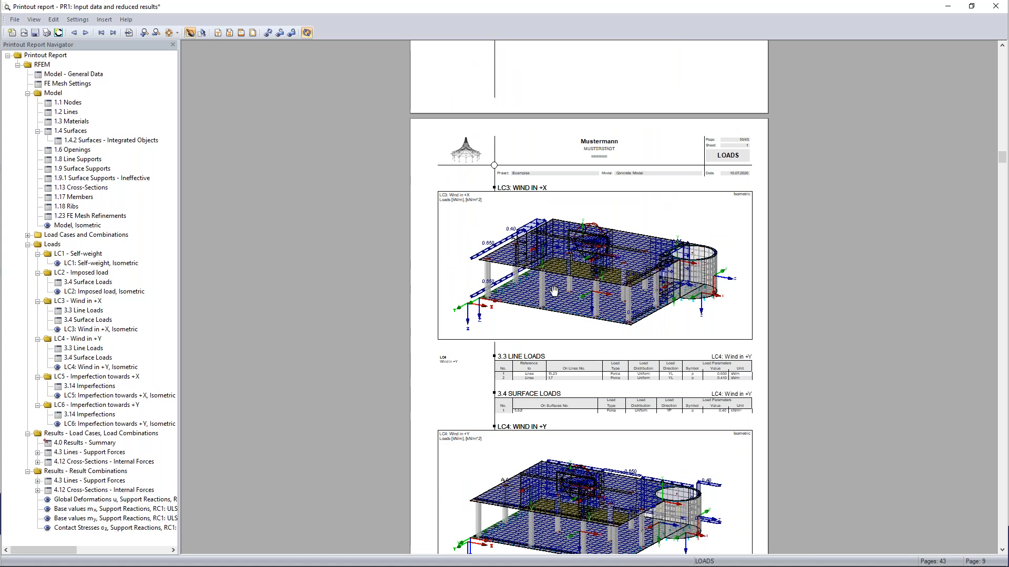
{"action": "scroll", "coordinate": [554, 290], "scroll_direction": "down", "scroll_amount": 5}
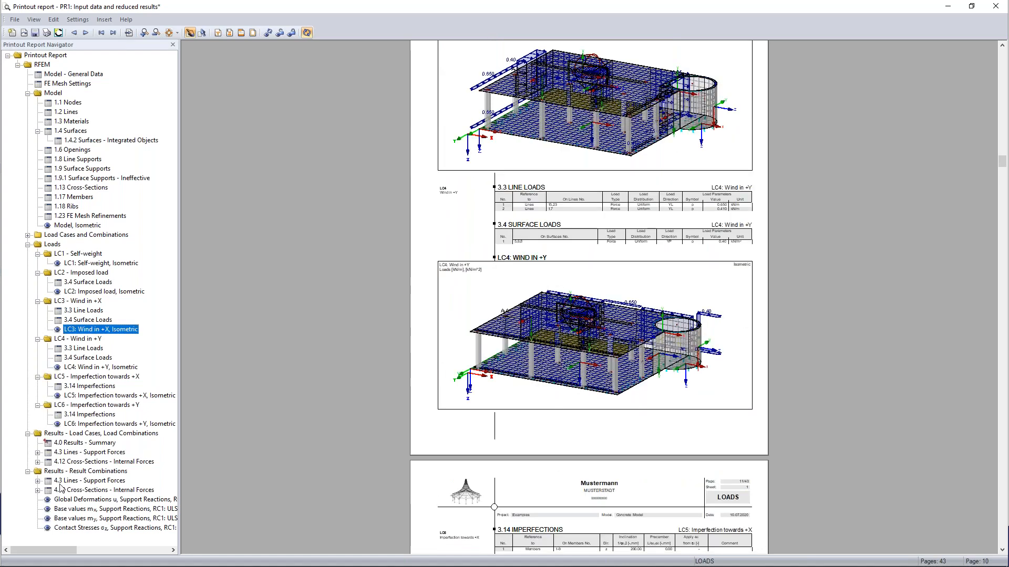
Step: Review the RC1 deformation and mx base value graphics in the report and close the printout report
{"action": "left_click", "coordinate": [92, 510]}
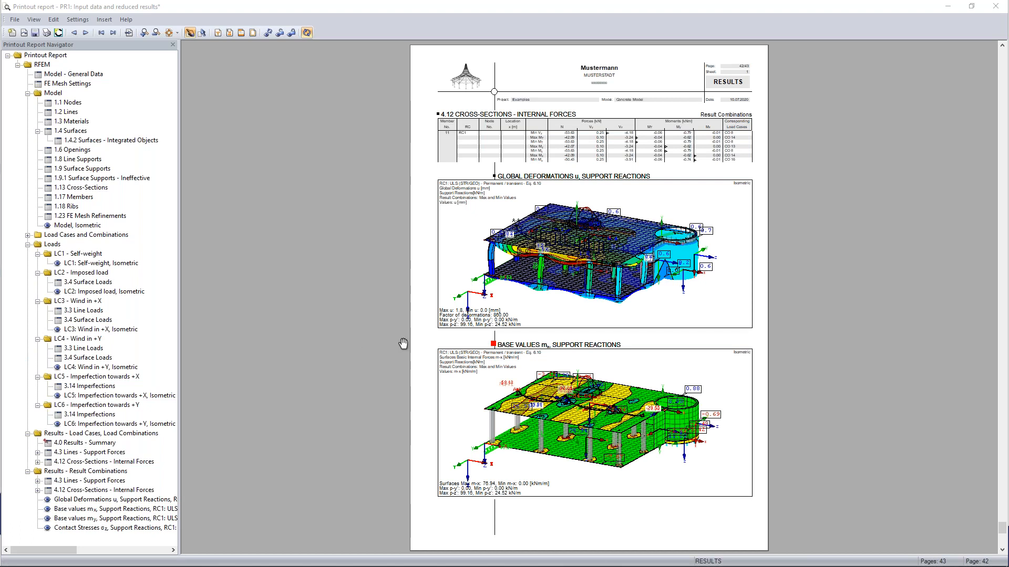
{"action": "scroll", "coordinate": [410, 343], "scroll_direction": "down", "scroll_amount": 3}
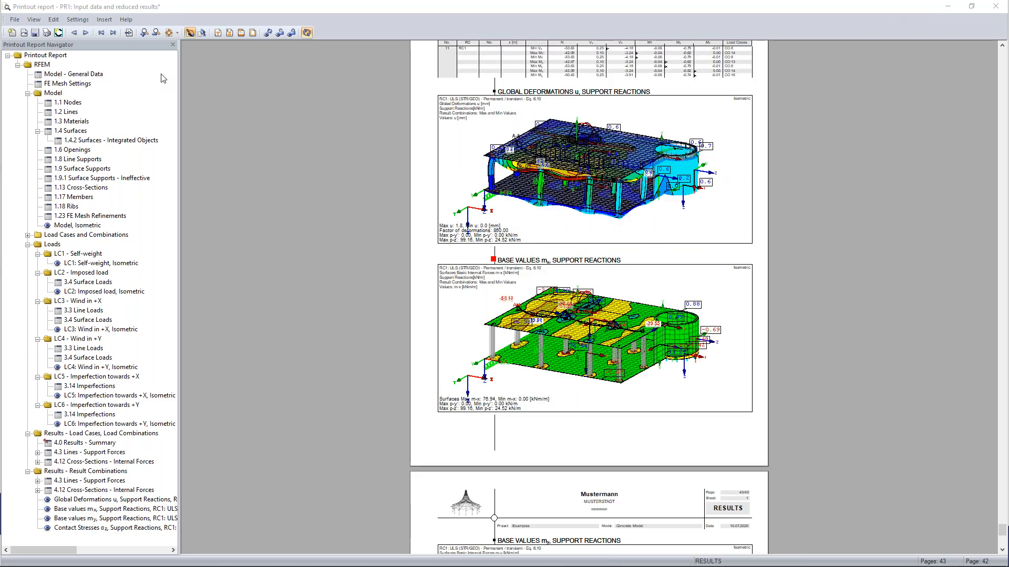
{"action": "left_click", "coordinate": [1001, 9]}
{"action": "left_click", "coordinate": [467, 303]}
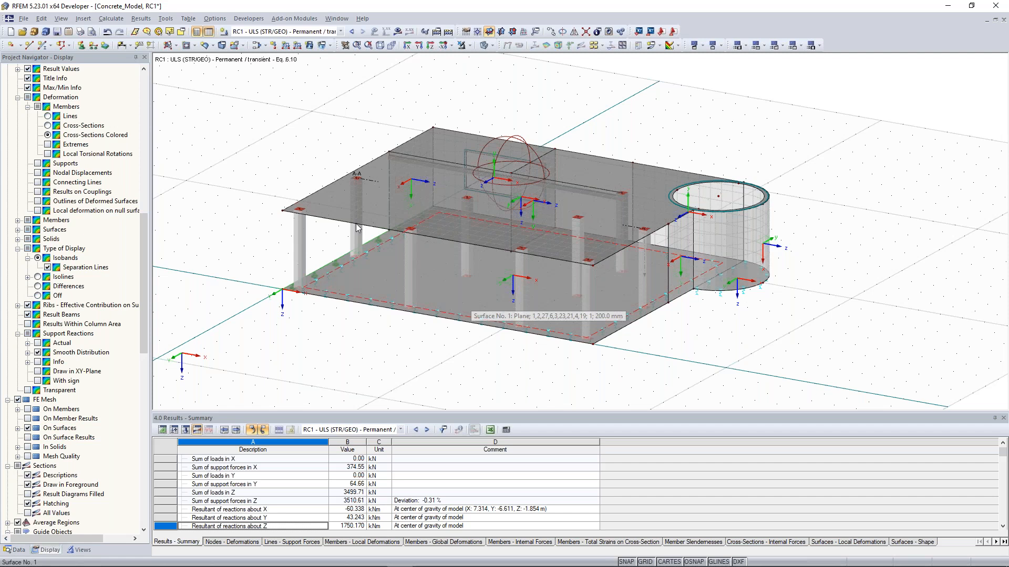
Step: Display the project's add-on modules and examine the concrete model's slabs, walls and columns from different angles
{"action": "left_click", "coordinate": [14, 550]}
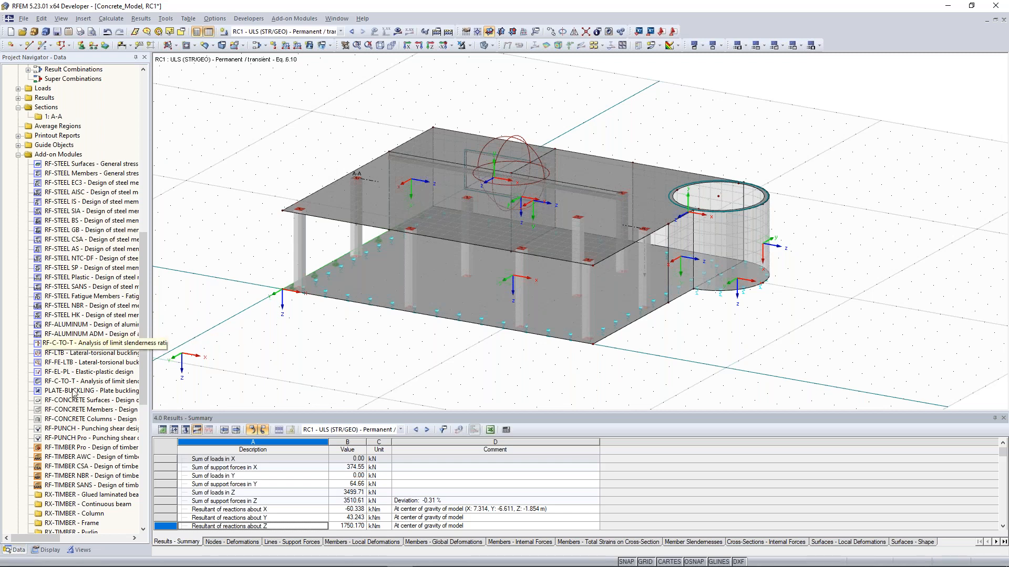
{"action": "left_click", "coordinate": [341, 195]}
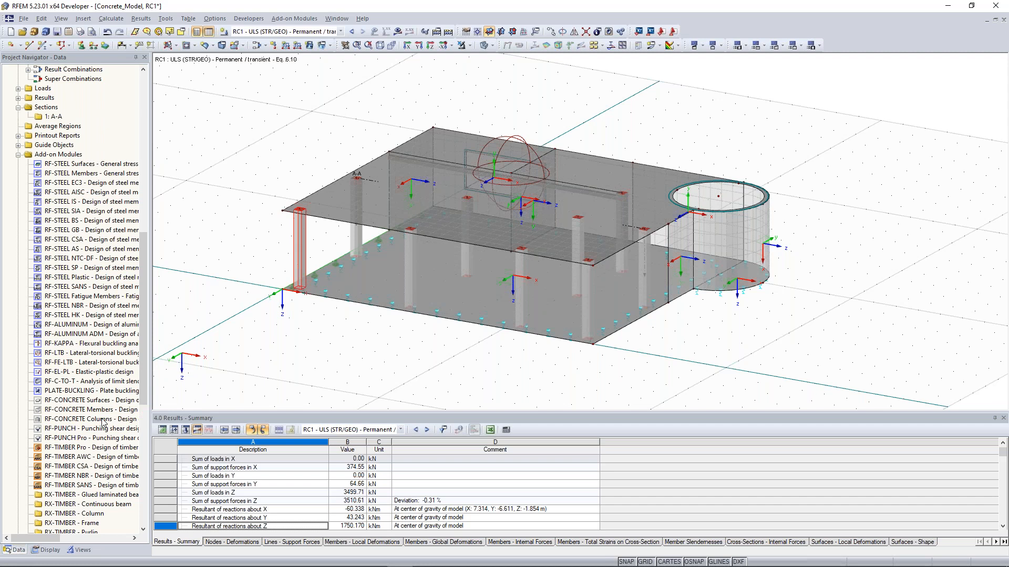
{"action": "scroll", "coordinate": [251, 239], "scroll_direction": "up", "scroll_amount": 1}
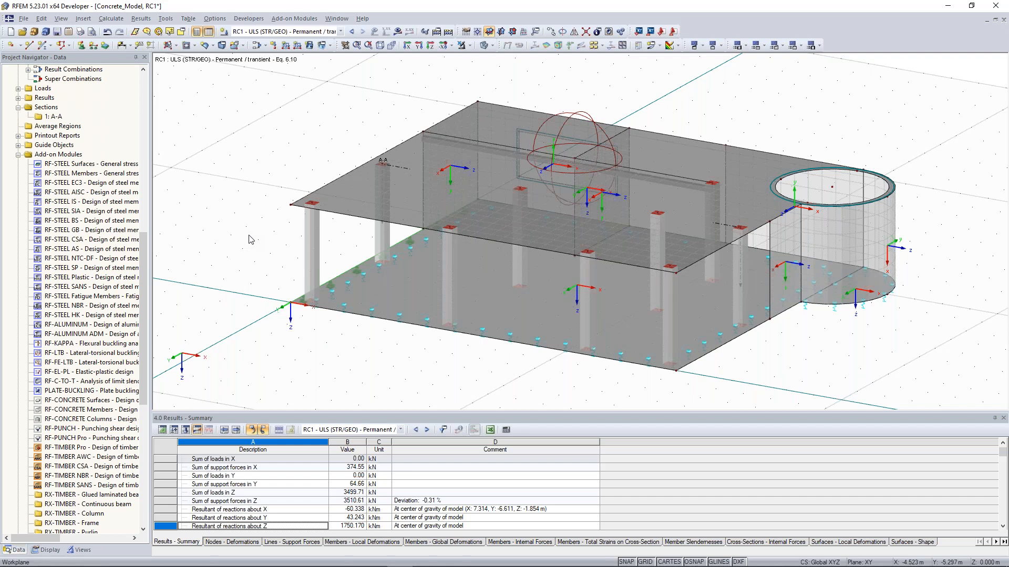
{"action": "left_click_drag", "start_coordinate": [349, 251], "coordinate": [288, 237]}
{"action": "scroll", "coordinate": [262, 270], "scroll_direction": "up", "scroll_amount": 3}
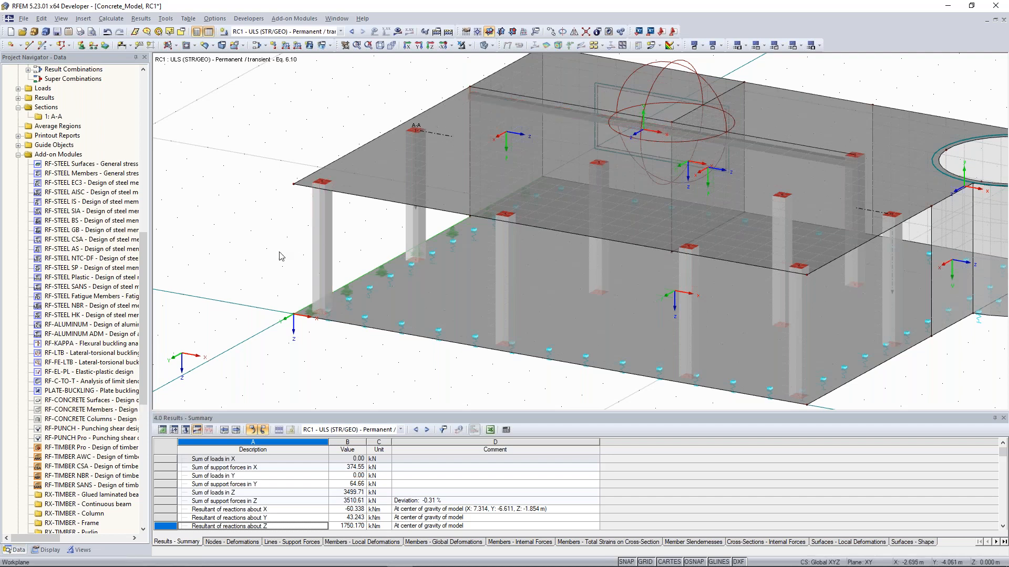
{"action": "middle_click_drag", "start_coordinate": [270, 157], "coordinate": [217, 192]}
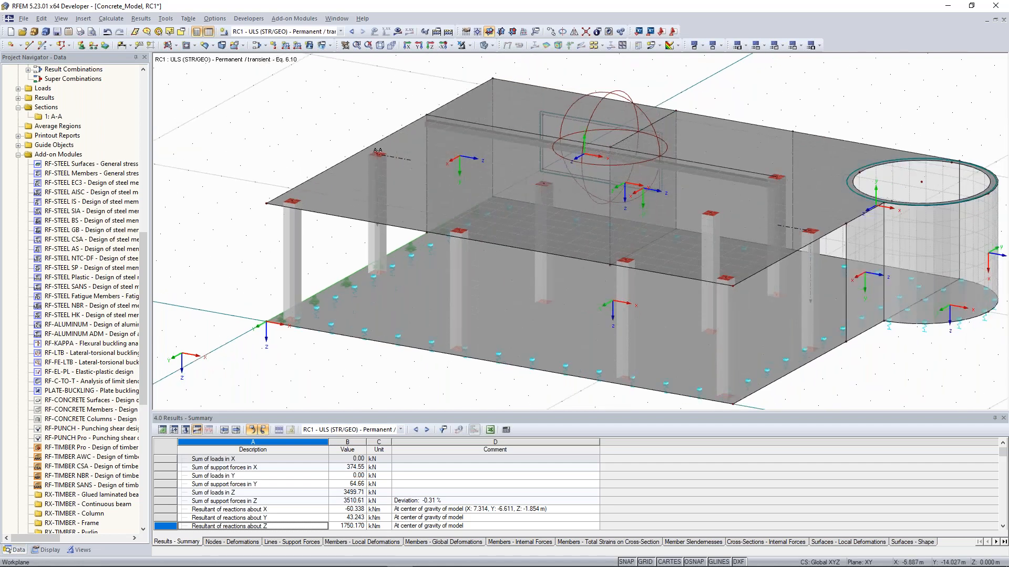
{"action": "scroll", "coordinate": [334, 142], "scroll_direction": "down", "scroll_amount": 1}
{"action": "middle_click_drag", "start_coordinate": [326, 137], "coordinate": [296, 151]}
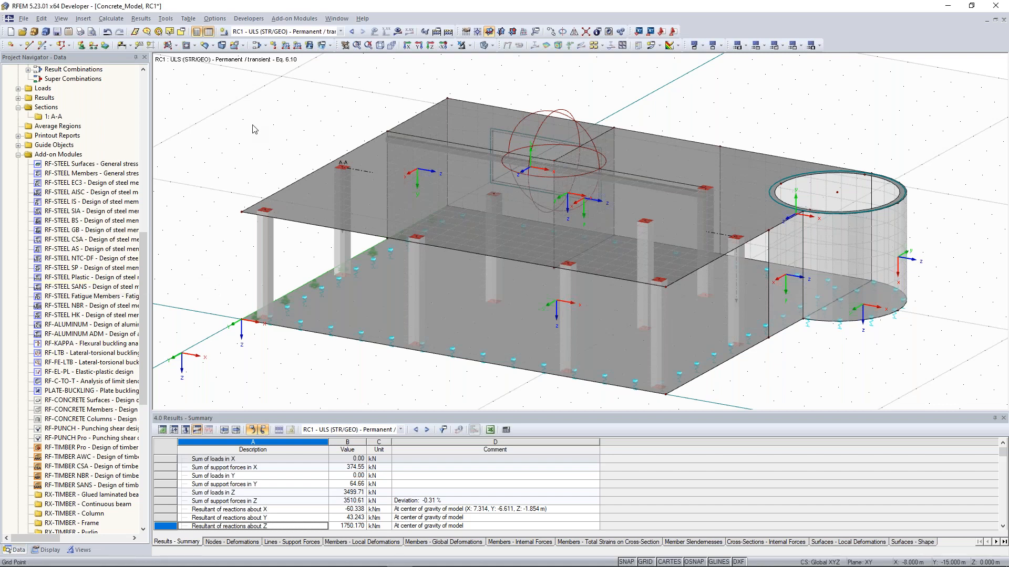
{"action": "middle_click_drag", "start_coordinate": [257, 139], "coordinate": [327, 259], "text": "ctrl"}
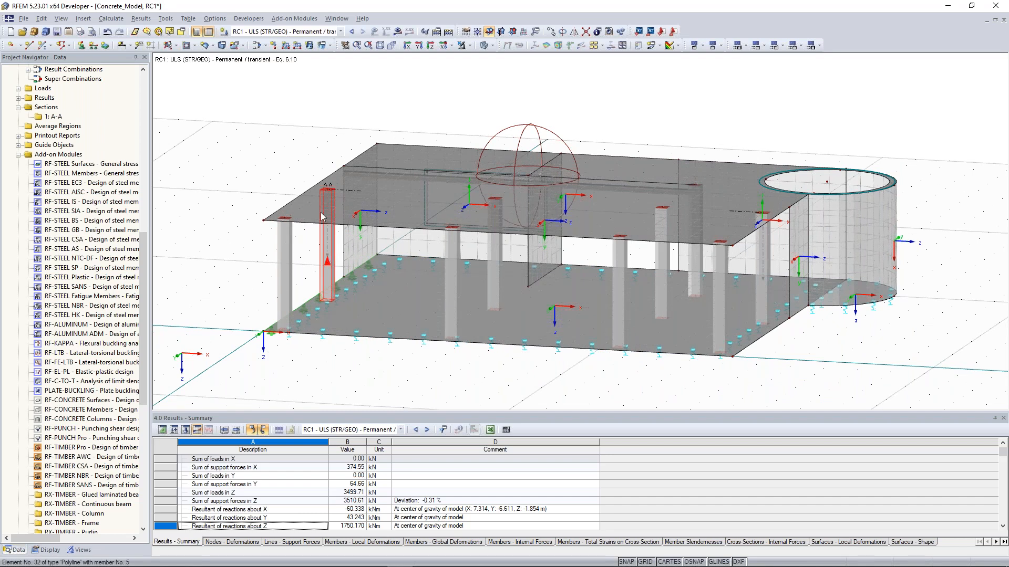
{"action": "middle_click_drag", "start_coordinate": [321, 214], "coordinate": [315, 213], "text": "ctrl"}
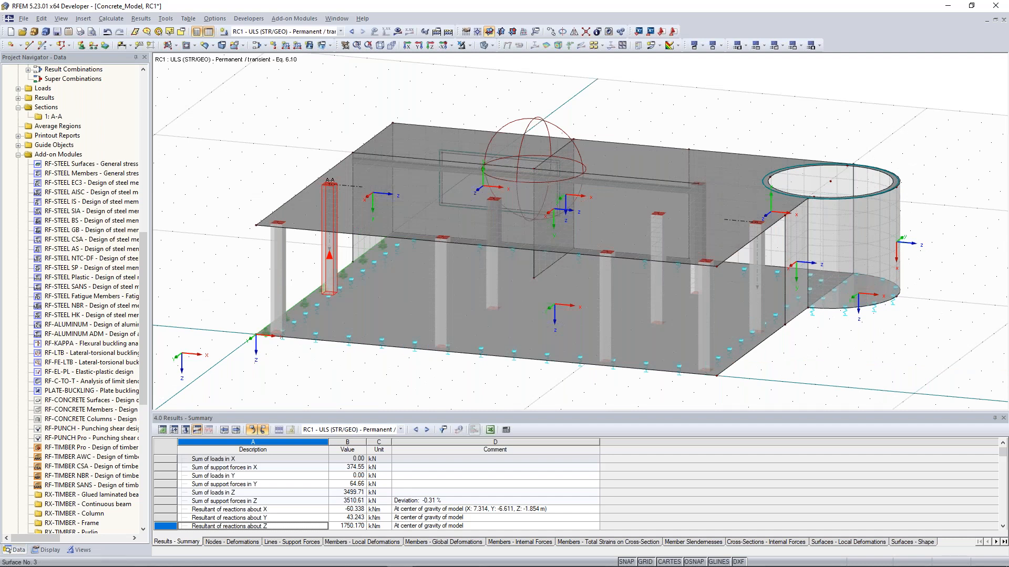
Step: Open RF-CONCRETE Surfaces and review the settings for reinforcement layout, longitudinal reinforcement, EN 1992-1-1 and design method
{"action": "double_click", "coordinate": [84, 400]}
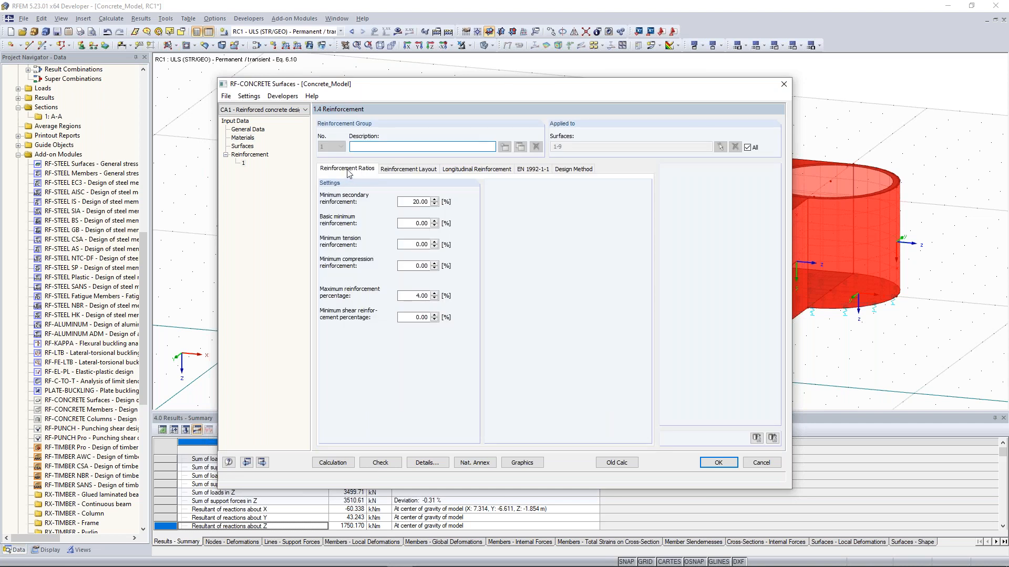
{"action": "left_click", "coordinate": [408, 170]}
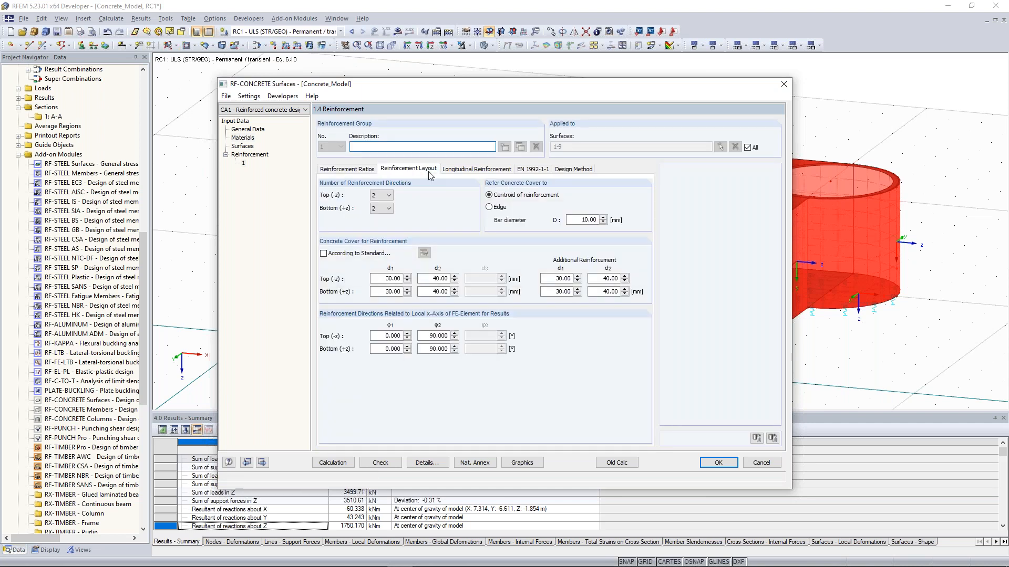
{"action": "left_click", "coordinate": [385, 197]}
{"action": "left_click", "coordinate": [384, 204]}
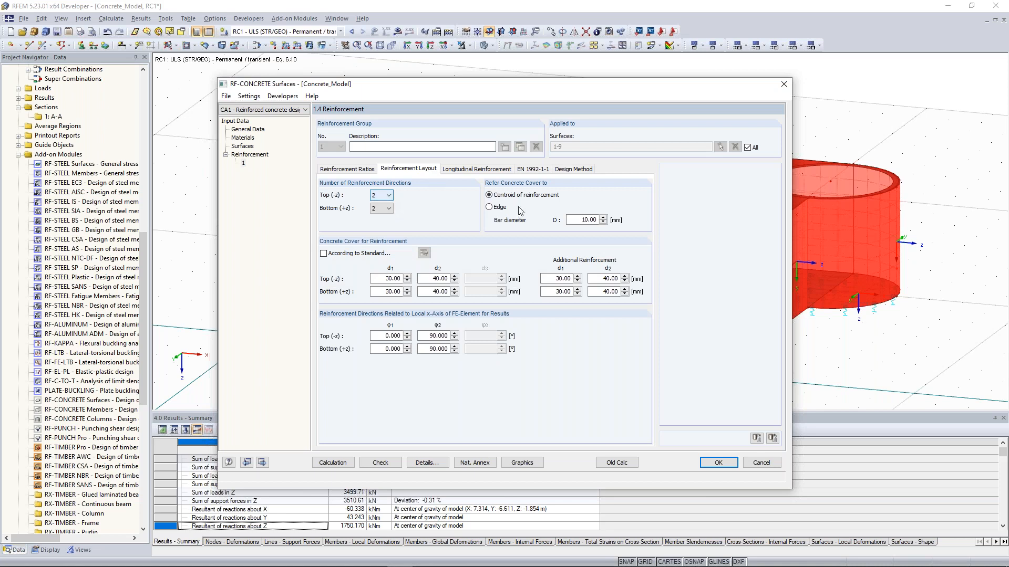
{"action": "left_click", "coordinate": [470, 171]}
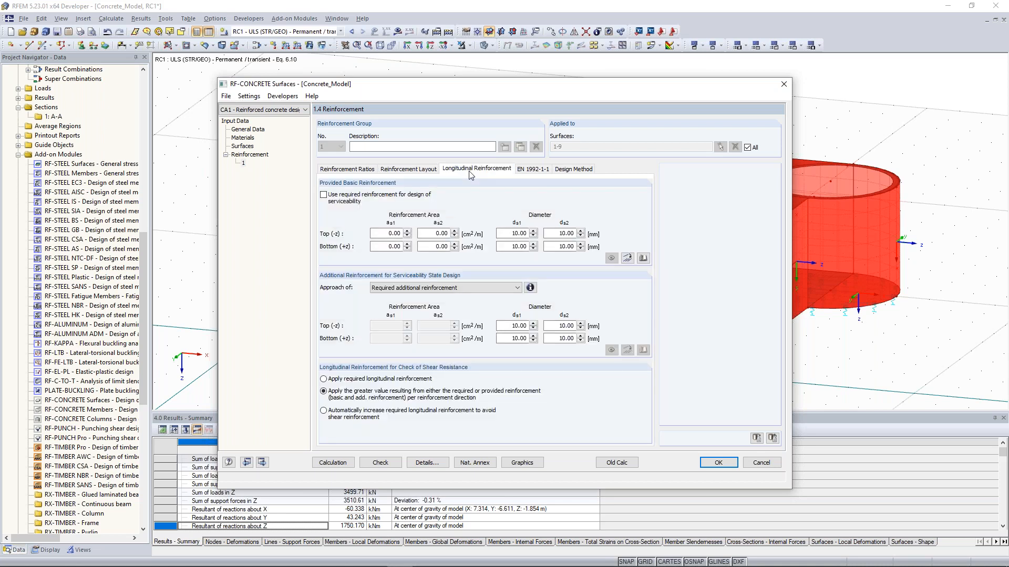
{"action": "left_click", "coordinate": [542, 171]}
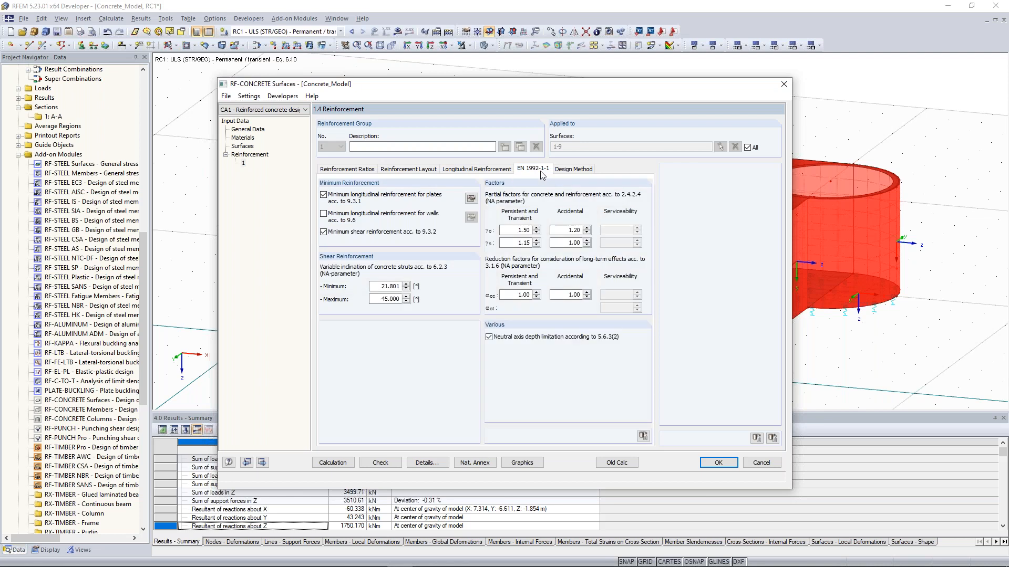
{"action": "left_click", "coordinate": [572, 169]}
{"action": "left_click", "coordinate": [531, 170]}
{"action": "left_click", "coordinate": [486, 169]}
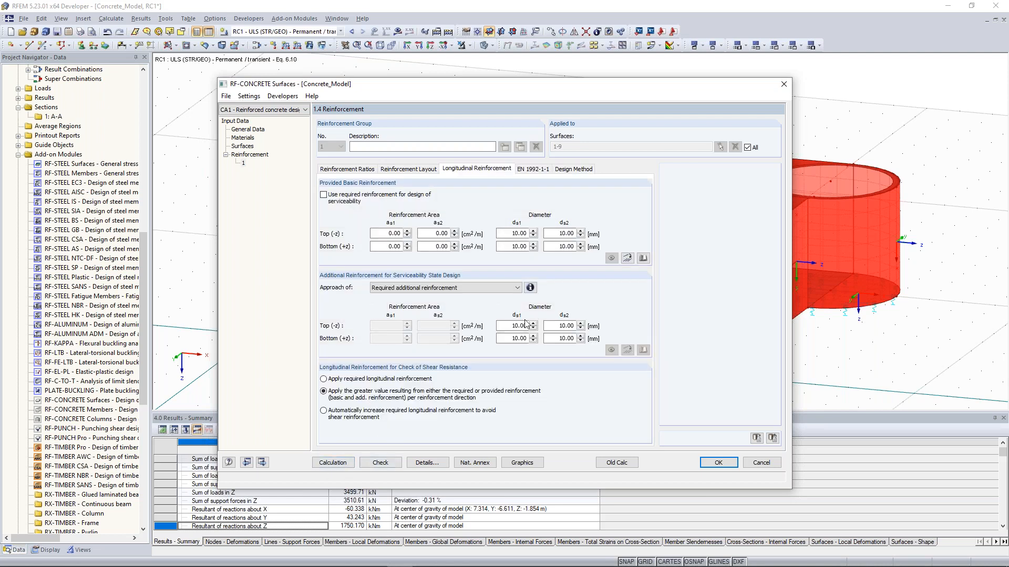
{"action": "left_click", "coordinate": [512, 326]}
{"action": "key", "text": "Tab"}
{"action": "left_click", "coordinate": [485, 289]}
{"action": "left_click", "coordinate": [484, 289]}
Step: Try the RF-CONCRETE Surfaces calculation for case CA1, cancel it and close the module without saving changes
{"action": "left_click", "coordinate": [334, 463]}
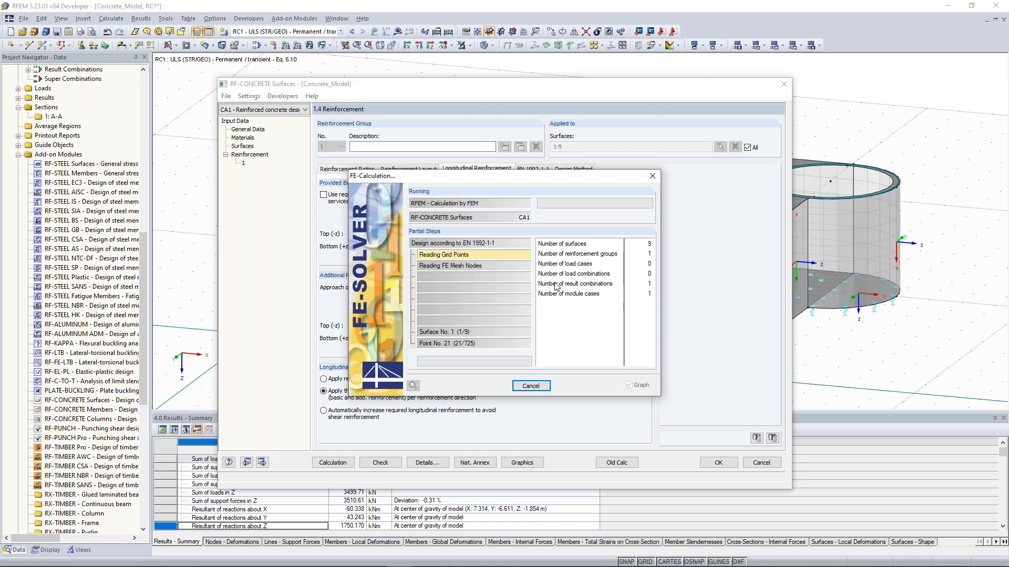
{"action": "left_click", "coordinate": [530, 385]}
{"action": "left_click", "coordinate": [485, 301]}
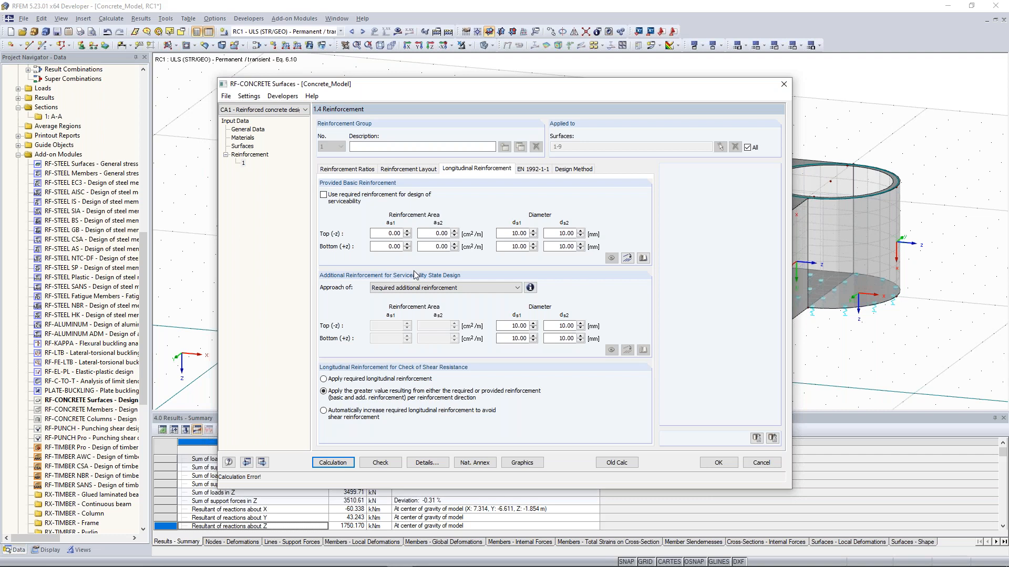
{"action": "left_click", "coordinate": [785, 87]}
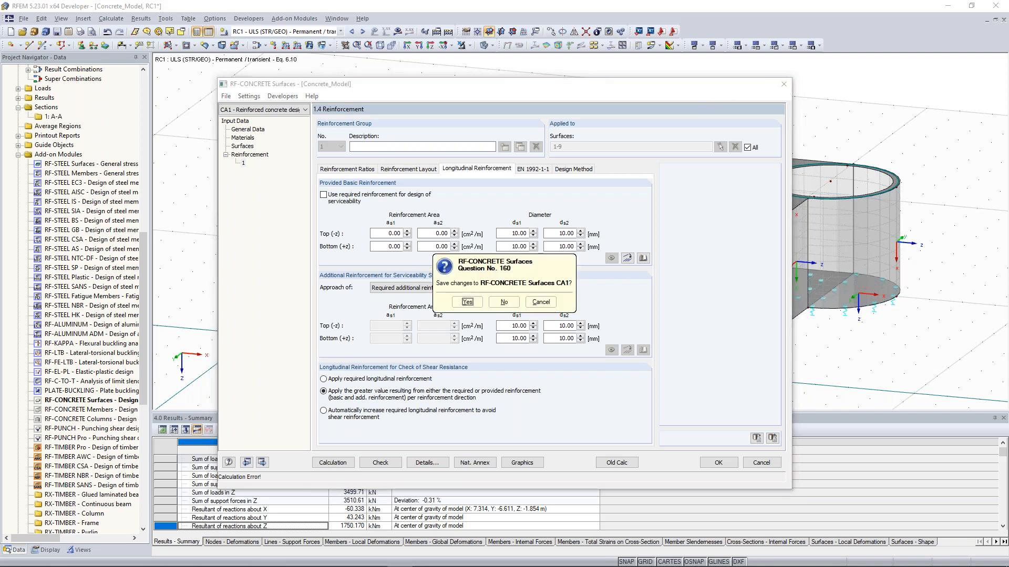
{"action": "left_click", "coordinate": [505, 302]}
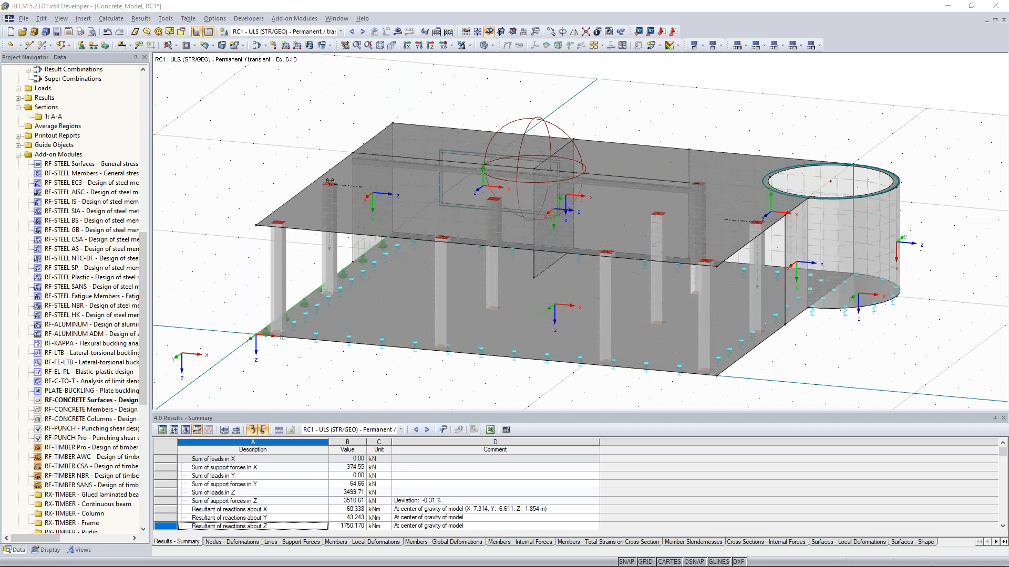
Step: Switch to the Dlubal website in the browser and change the site language to English
{"action": "left_click_drag", "start_coordinate": [0, 89], "coordinate": [473, 1]}
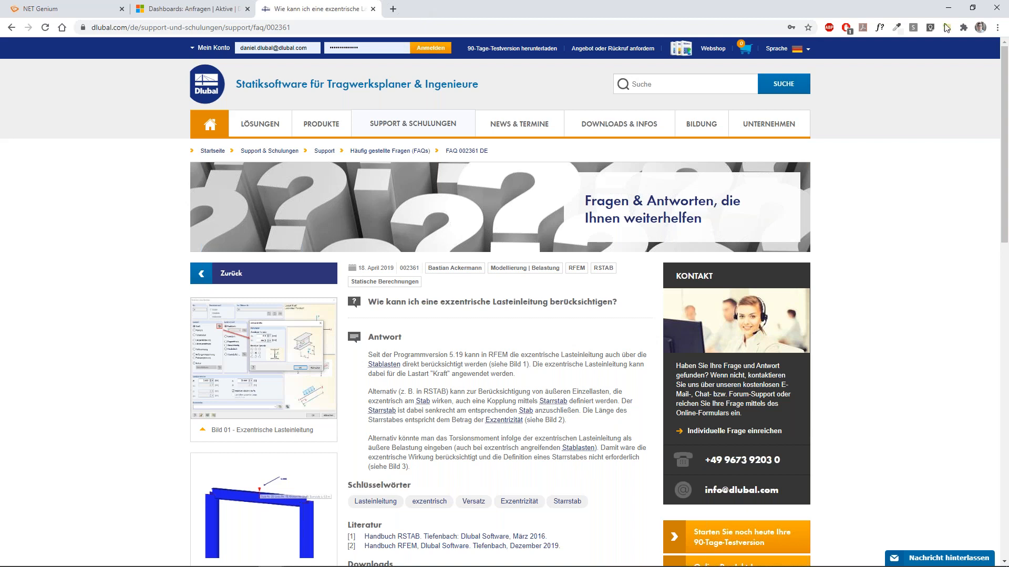
{"action": "left_click", "coordinate": [777, 49]}
{"action": "left_click", "coordinate": [766, 83]}
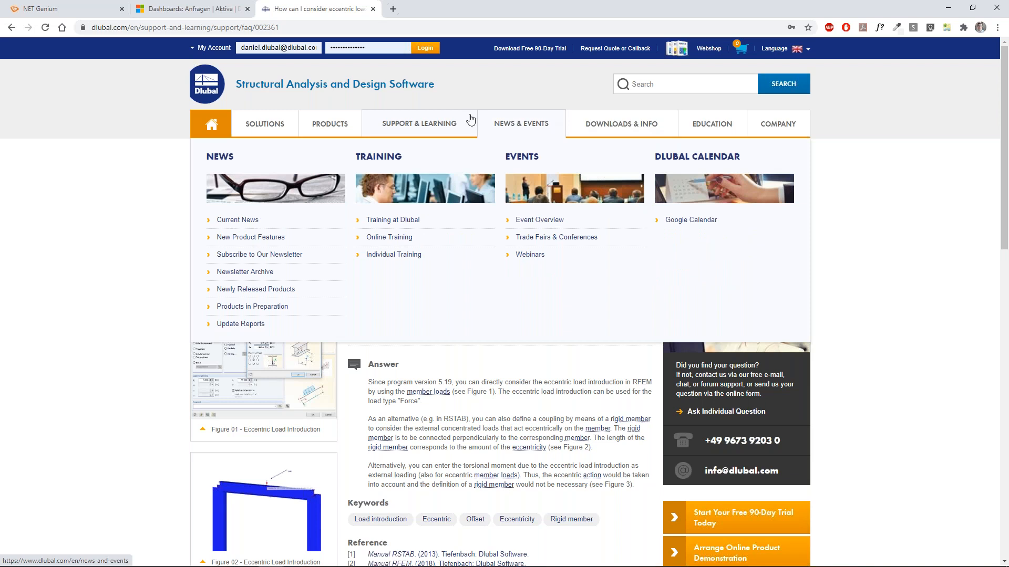
Step: Open the Online Training and Webinars pages from the Support & Learning section in new browser tabs
{"action": "mouse_move", "coordinate": [433, 128]}
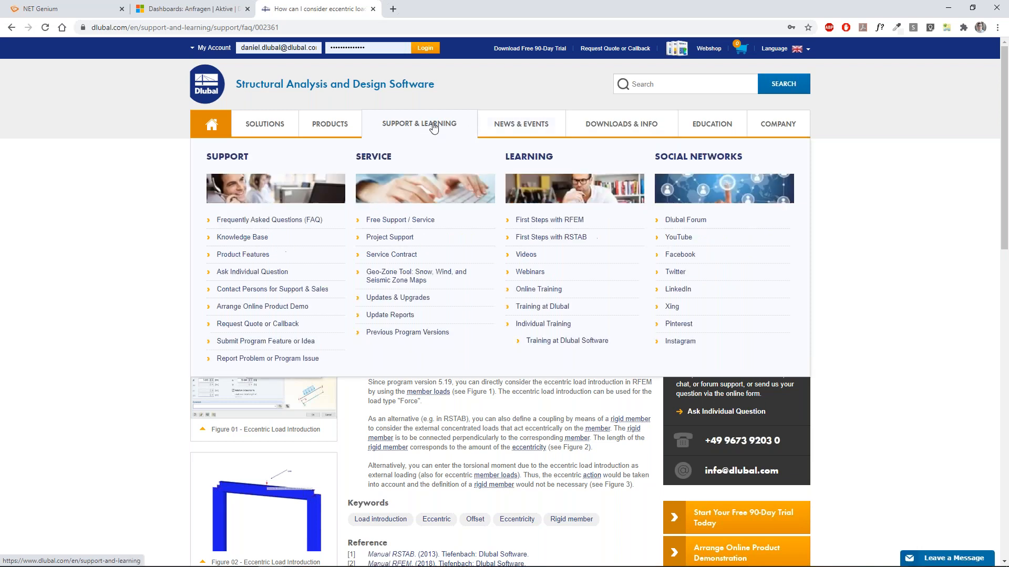
{"action": "middle_click", "coordinate": [537, 289]}
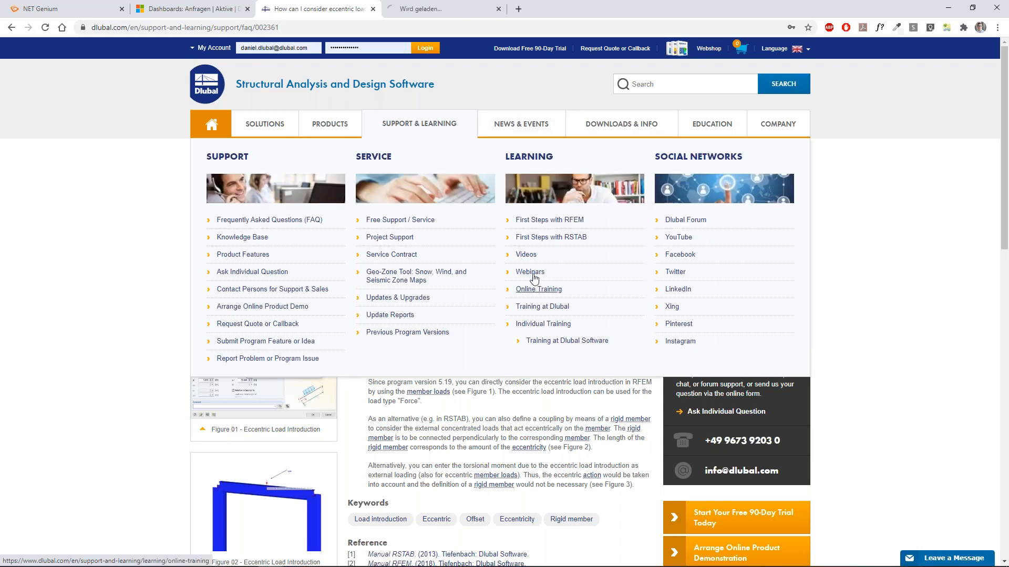
{"action": "middle_click", "coordinate": [531, 274]}
Step: Look through the English online training offers, including RFEM for Students and RFEM Timber Design - Basic
{"action": "left_click", "coordinate": [444, 7]}
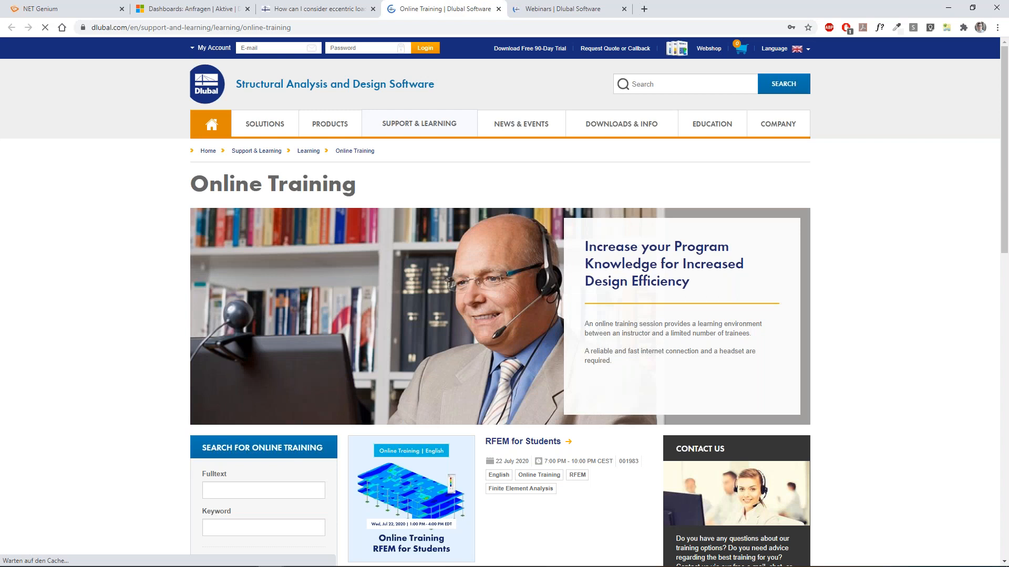
{"action": "scroll", "coordinate": [179, 256], "scroll_direction": "down", "scroll_amount": 2}
{"action": "scroll", "coordinate": [181, 263], "scroll_direction": "down", "scroll_amount": 3}
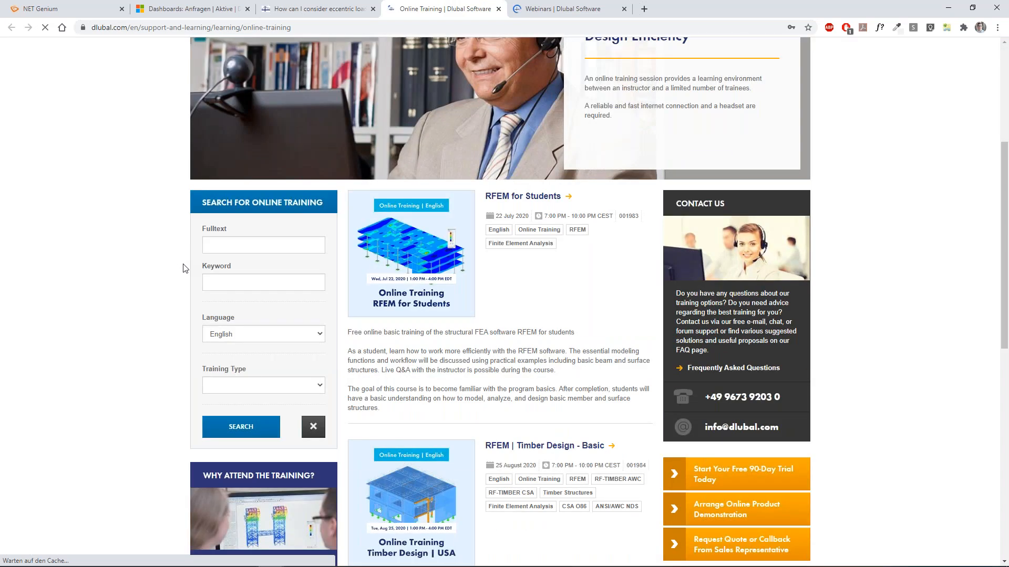
{"action": "scroll", "coordinate": [182, 265], "scroll_direction": "down", "scroll_amount": 8}
{"action": "scroll", "coordinate": [545, 168], "scroll_direction": "up", "scroll_amount": 2}
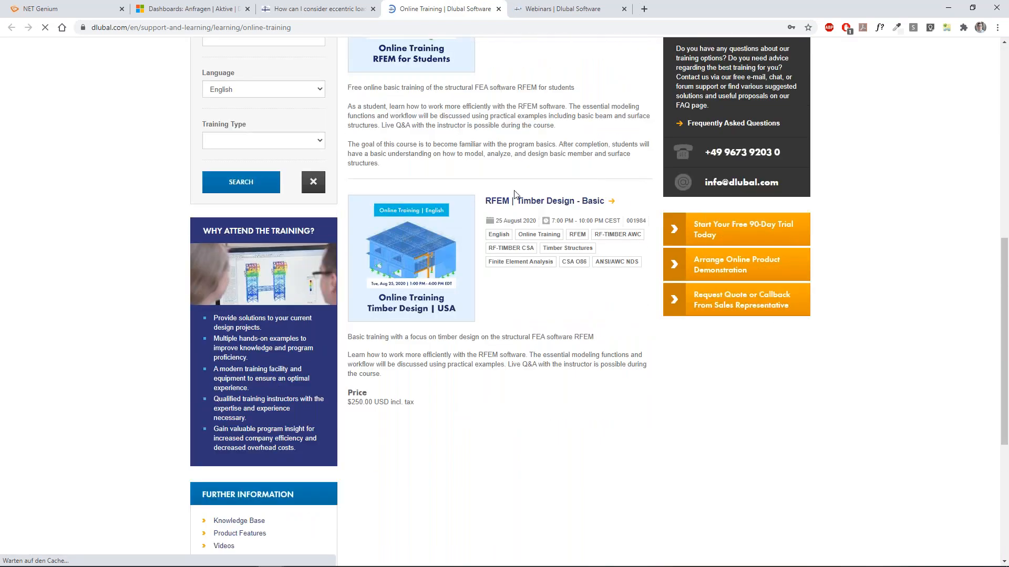
{"action": "scroll", "coordinate": [303, 210], "scroll_direction": "up", "scroll_amount": 2}
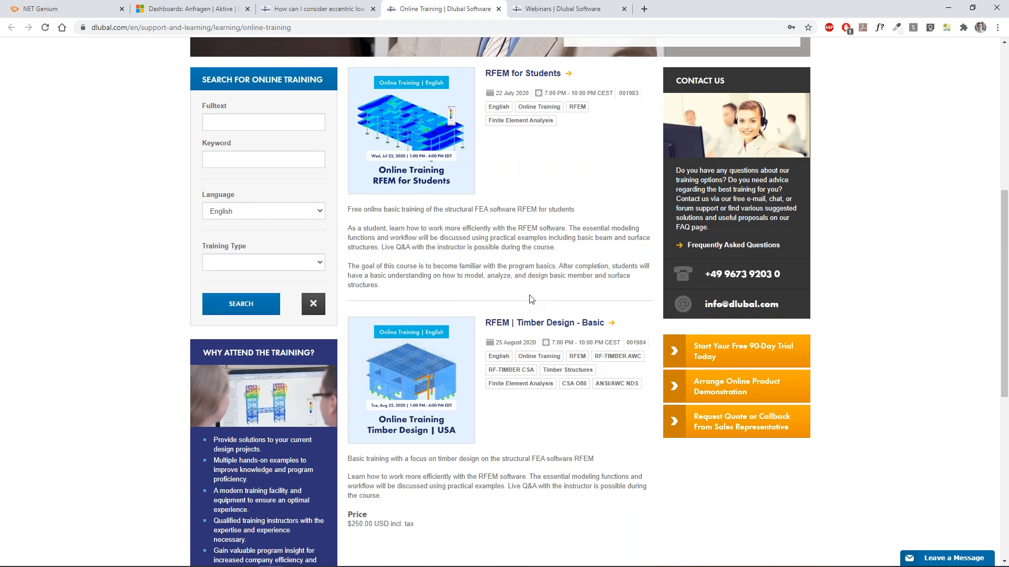
{"action": "scroll", "coordinate": [530, 295], "scroll_direction": "up", "scroll_amount": 1}
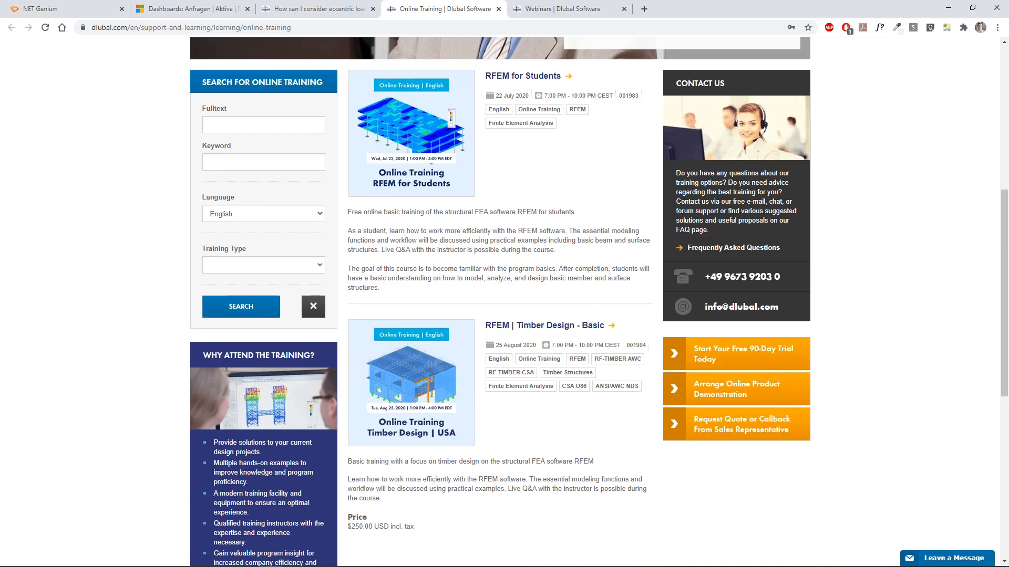
{"action": "scroll", "coordinate": [473, 163], "scroll_direction": "up", "scroll_amount": 7}
Step: Examine the upcoming and past RFEM webinars listed on the Webinars page
{"action": "key", "text": "ctrl+Tab"}
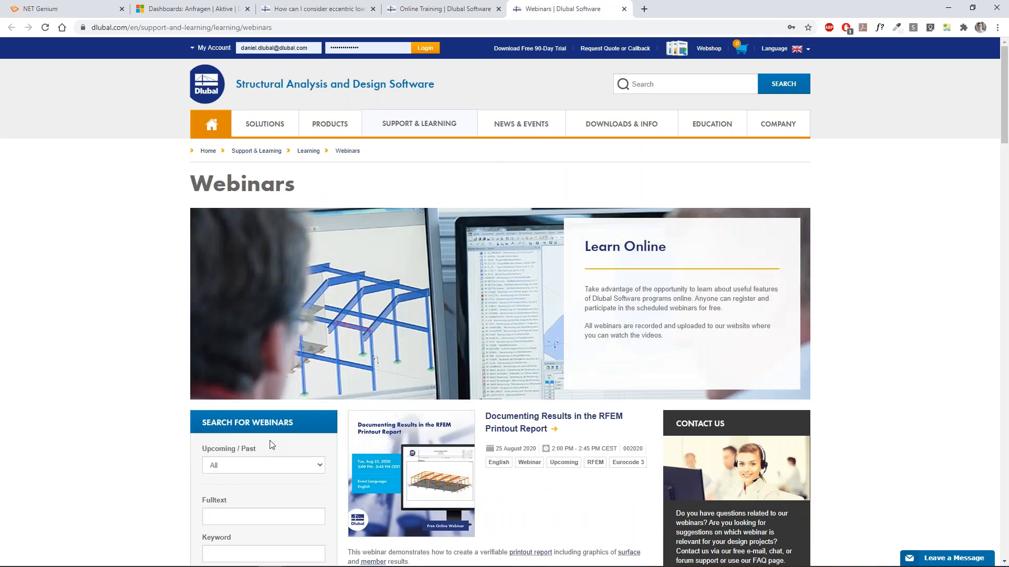
{"action": "scroll", "coordinate": [121, 354], "scroll_direction": "down", "scroll_amount": 7}
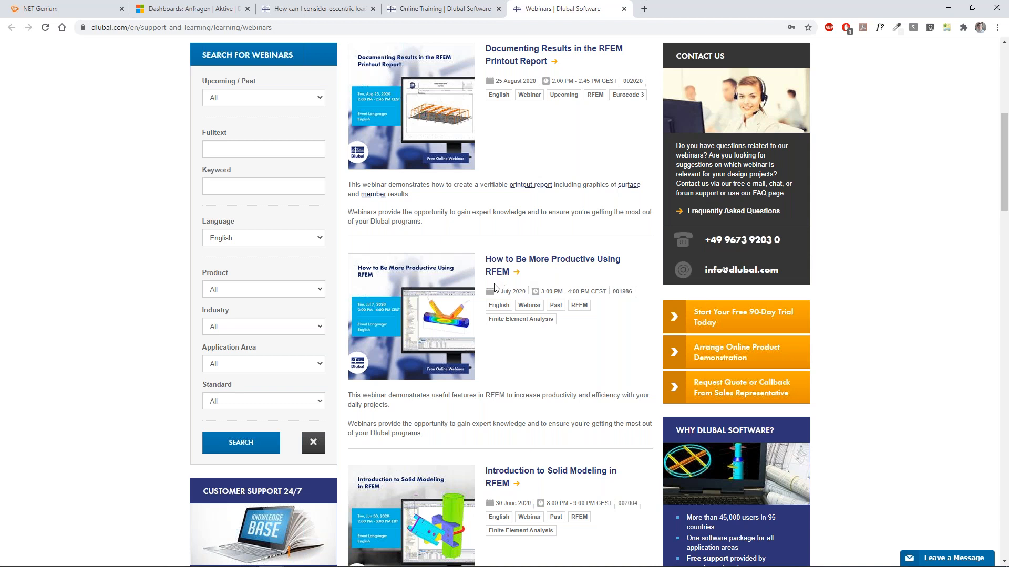
{"action": "scroll", "coordinate": [500, 286], "scroll_direction": "down", "scroll_amount": 9}
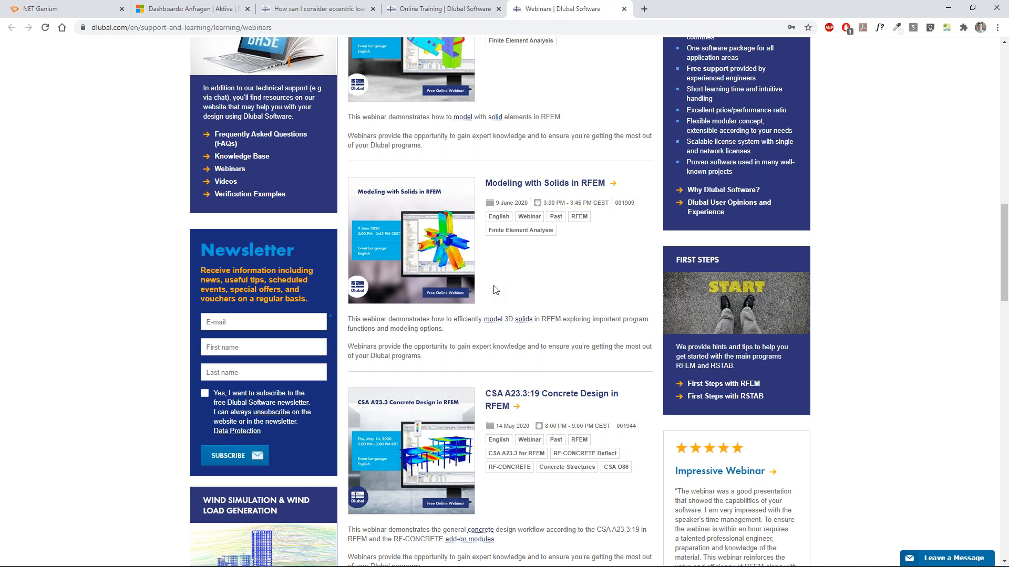
{"action": "scroll", "coordinate": [496, 289], "scroll_direction": "down", "scroll_amount": 2}
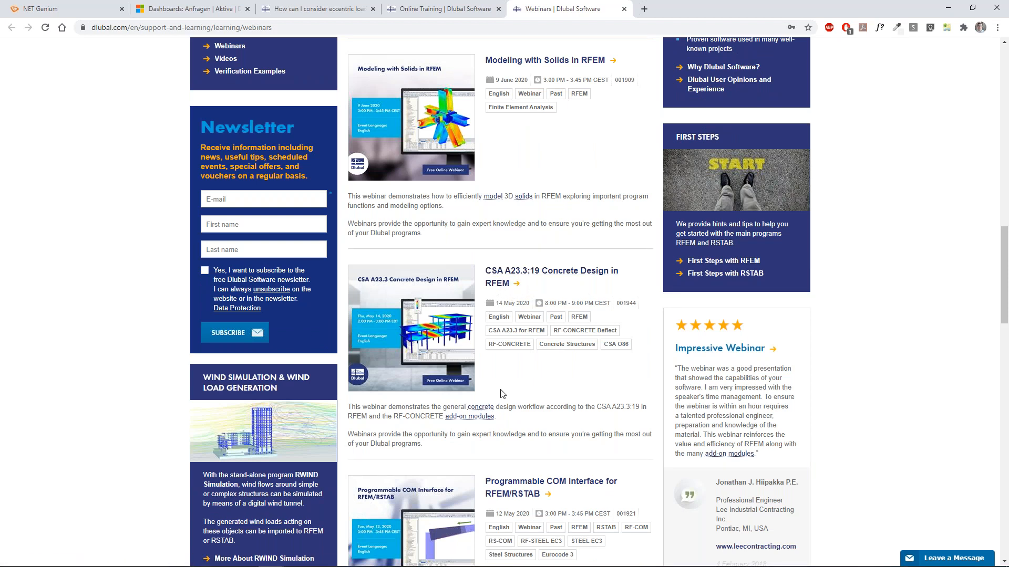
{"action": "scroll", "coordinate": [500, 392], "scroll_direction": "down", "scroll_amount": 1}
{"action": "scroll", "coordinate": [501, 393], "scroll_direction": "down", "scroll_amount": 3}
{"action": "scroll", "coordinate": [512, 364], "scroll_direction": "up", "scroll_amount": 15}
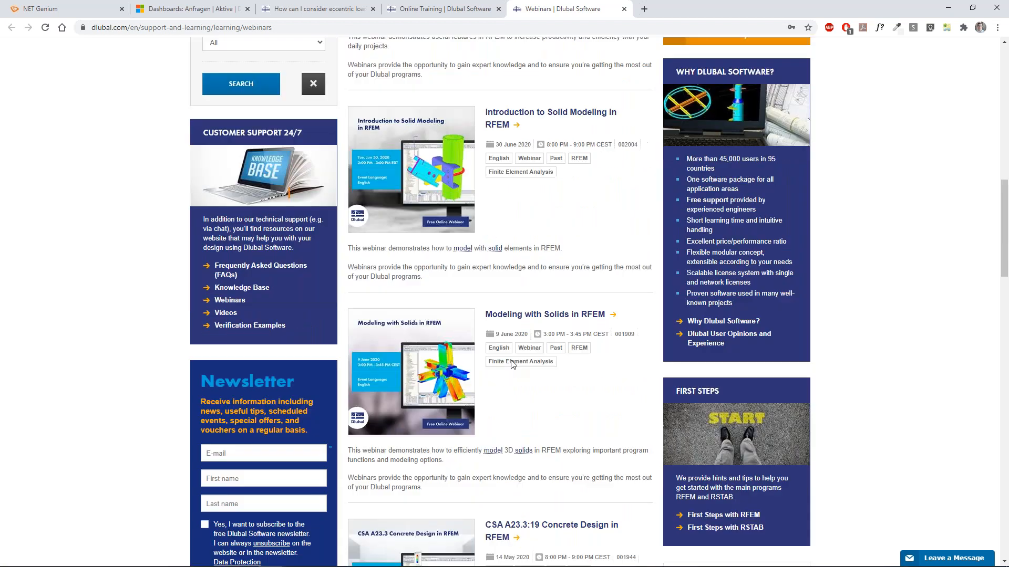
Step: Filter the webinars to past English ones on concrete structures and look through the matching recordings
{"action": "scroll", "coordinate": [512, 364], "scroll_direction": "up", "scroll_amount": 5}
{"action": "mouse_move", "coordinate": [432, 136]}
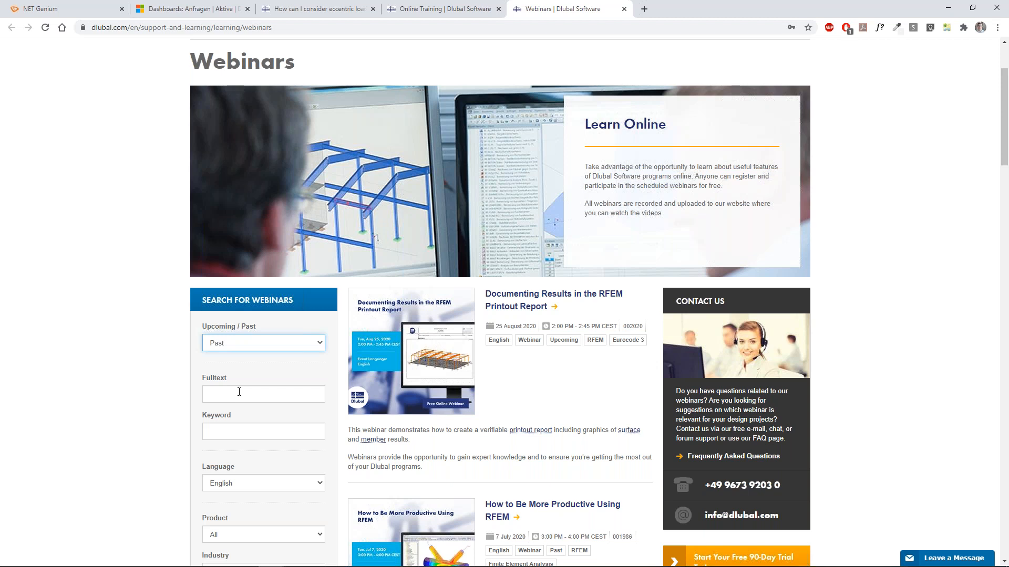
{"action": "scroll", "coordinate": [239, 392], "scroll_direction": "down", "scroll_amount": 5}
{"action": "left_click", "coordinate": [263, 327]}
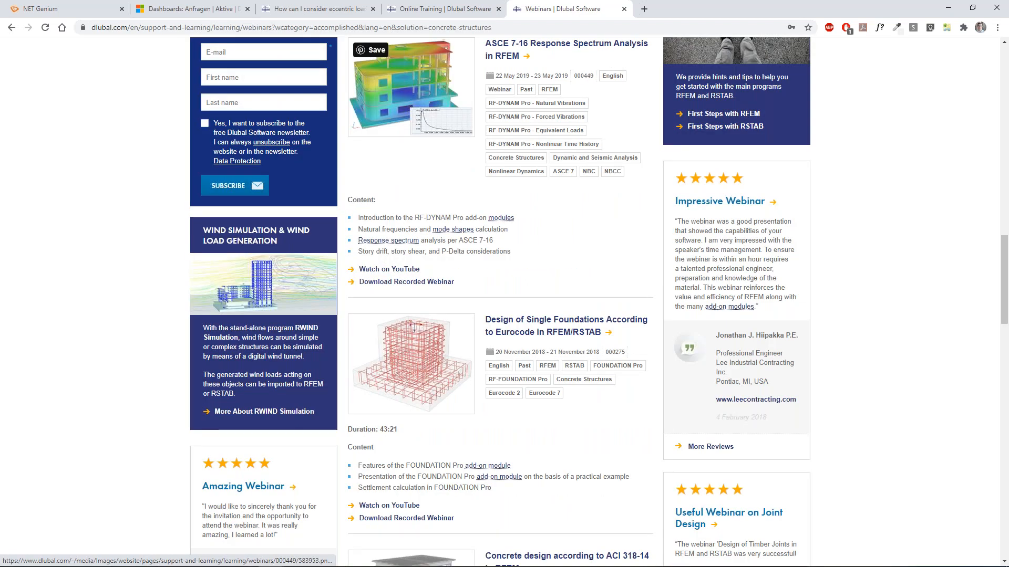
{"action": "scroll", "coordinate": [610, 347], "scroll_direction": "down", "scroll_amount": 4}
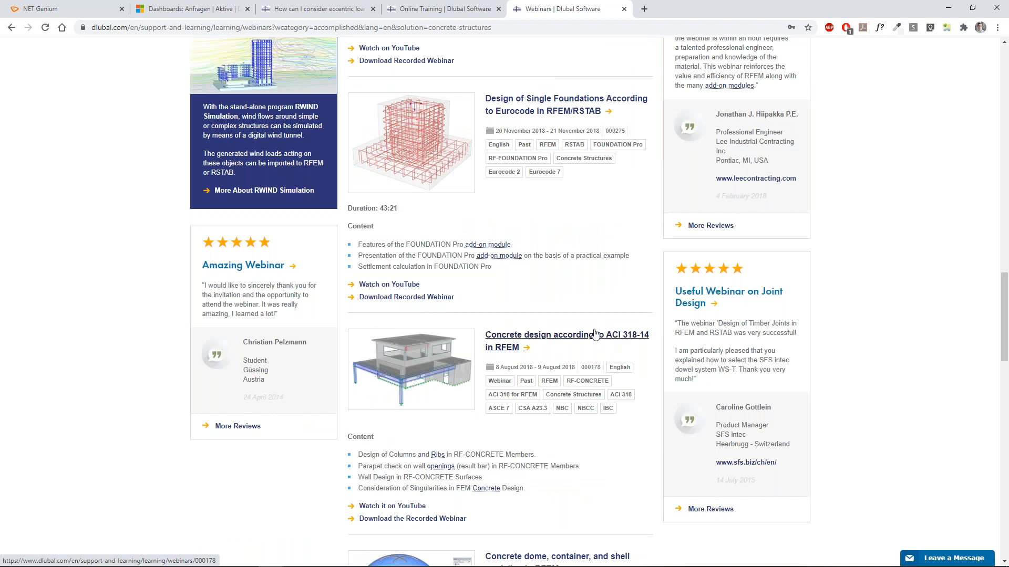
{"action": "scroll", "coordinate": [273, 368], "scroll_direction": "down", "scroll_amount": 7}
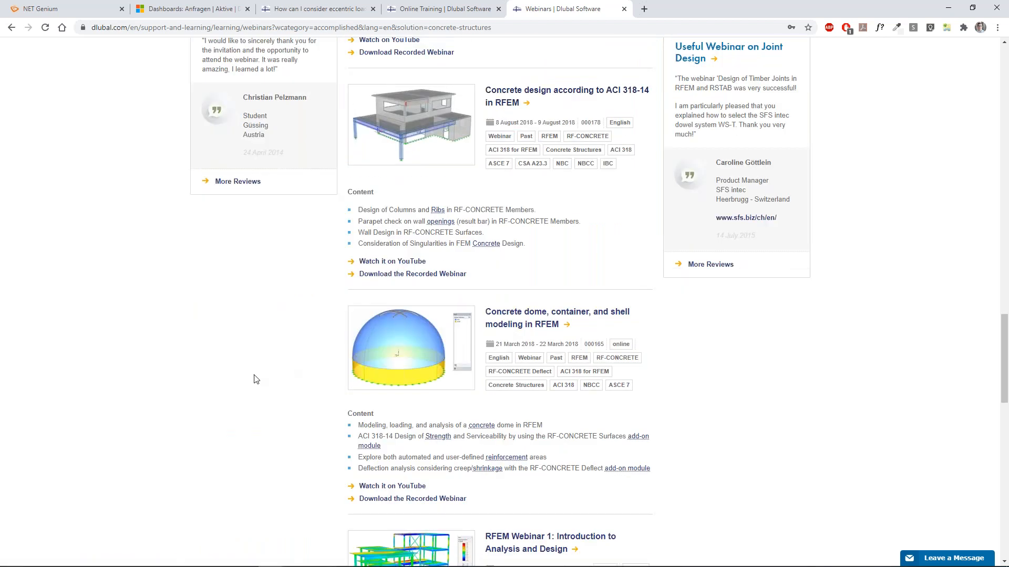
{"action": "scroll", "coordinate": [256, 379], "scroll_direction": "down", "scroll_amount": 5}
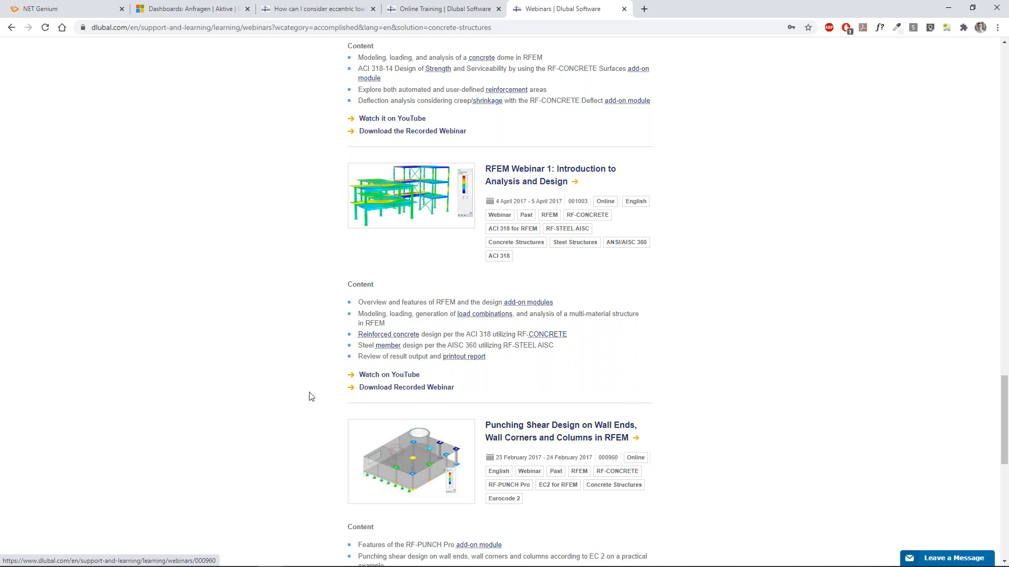
{"action": "scroll", "coordinate": [311, 397], "scroll_direction": "up", "scroll_amount": 20}
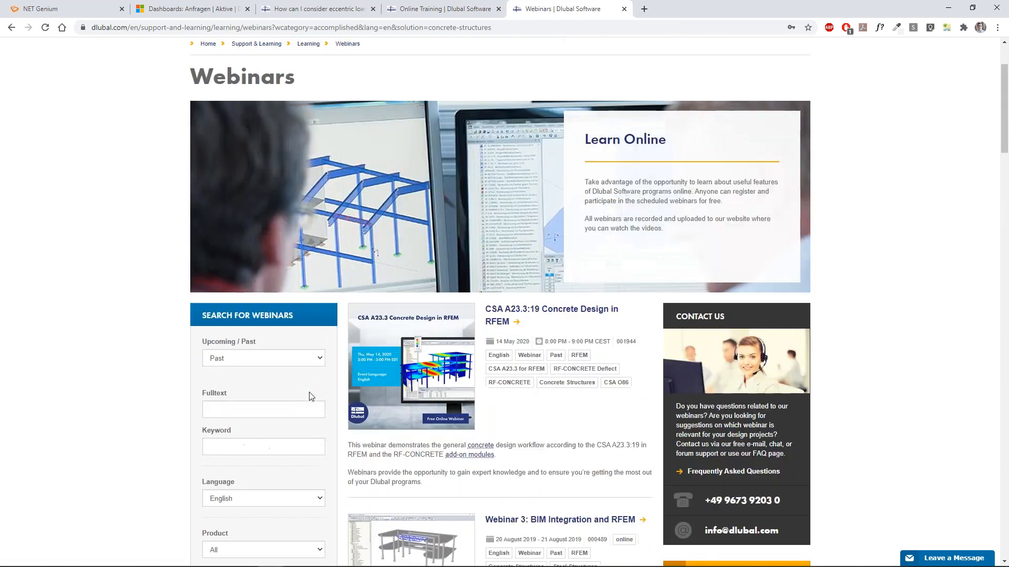
{"action": "scroll", "coordinate": [310, 396], "scroll_direction": "up", "scroll_amount": 3}
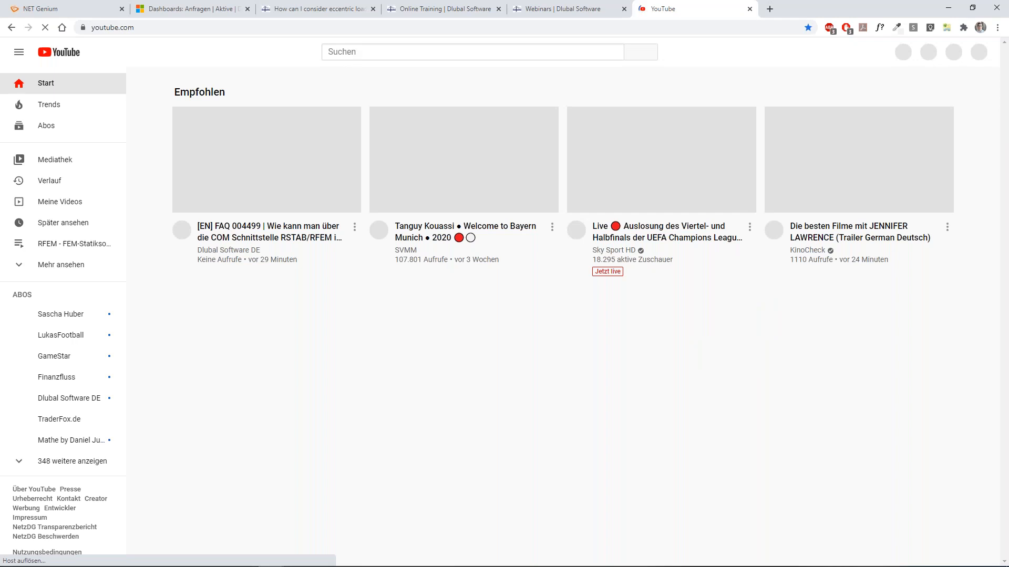
Step: Search YouTube for "dlubal timber" in a new browser tab and look through the listed webinar videos
{"action": "type", "text": "dlubal "}
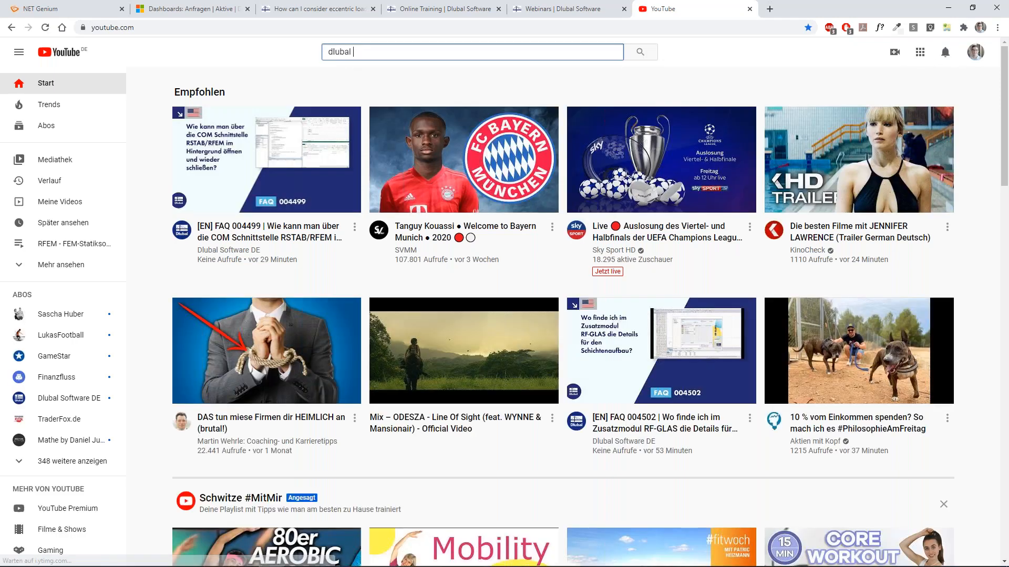
{"action": "type", "text": "timber"}
{"action": "key", "text": "Return"}
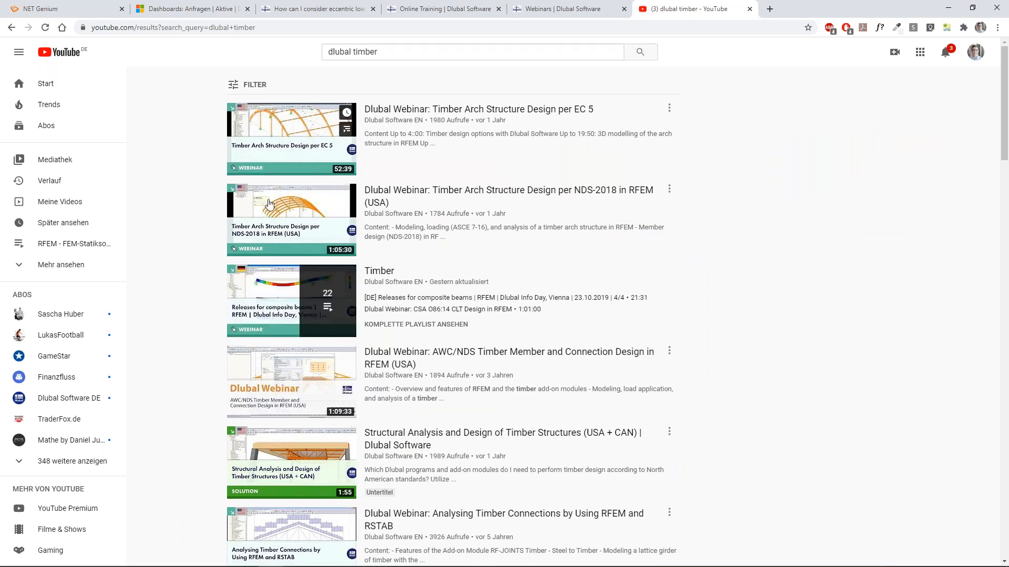
{"action": "scroll", "coordinate": [287, 365], "scroll_direction": "down", "scroll_amount": 2}
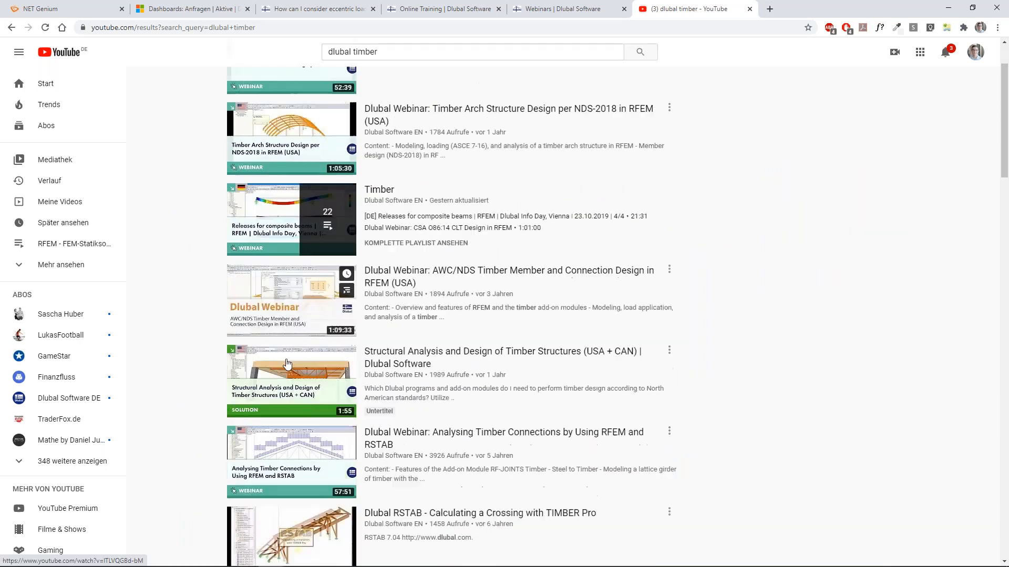
{"action": "scroll", "coordinate": [286, 362], "scroll_direction": "up", "scroll_amount": 2}
{"action": "scroll", "coordinate": [251, 309], "scroll_direction": "down", "scroll_amount": 4}
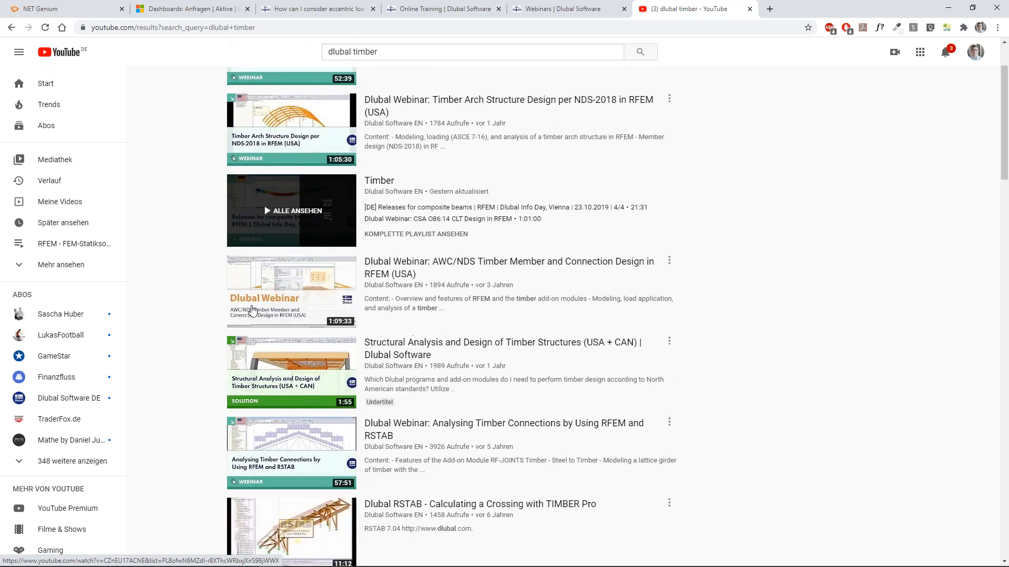
{"action": "scroll", "coordinate": [235, 305], "scroll_direction": "up", "scroll_amount": 2}
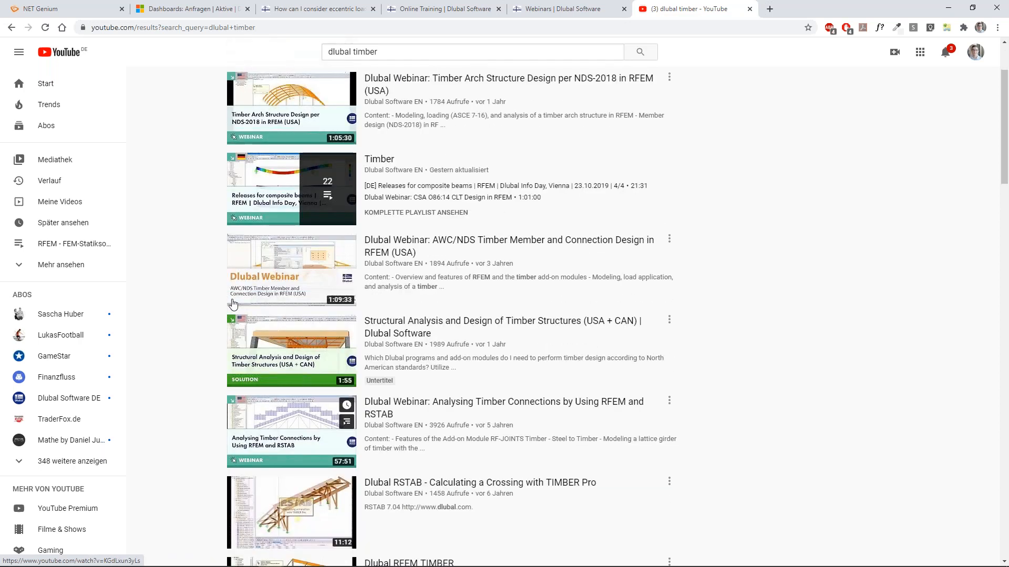
{"action": "scroll", "coordinate": [234, 305], "scroll_direction": "up", "scroll_amount": 2}
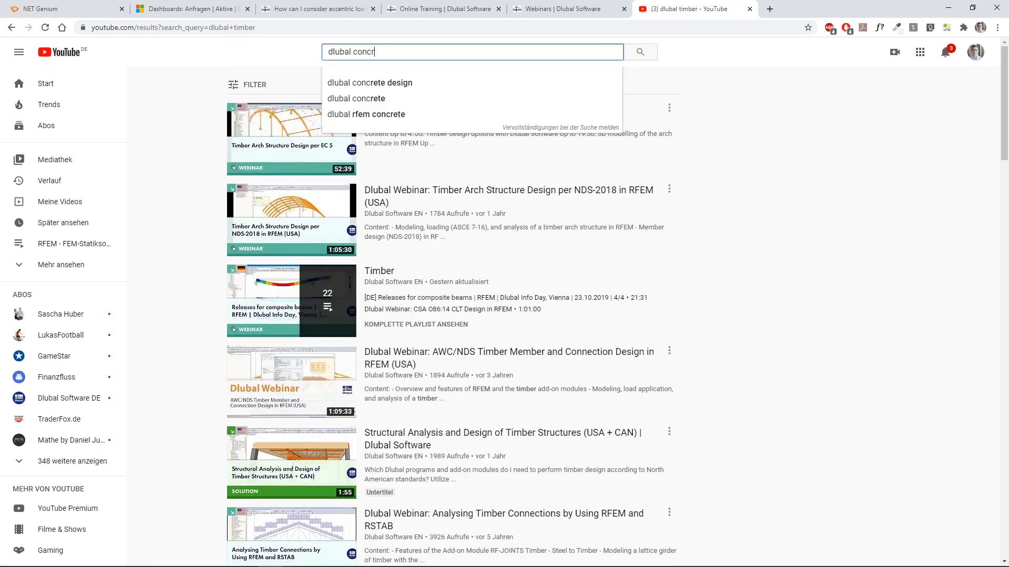
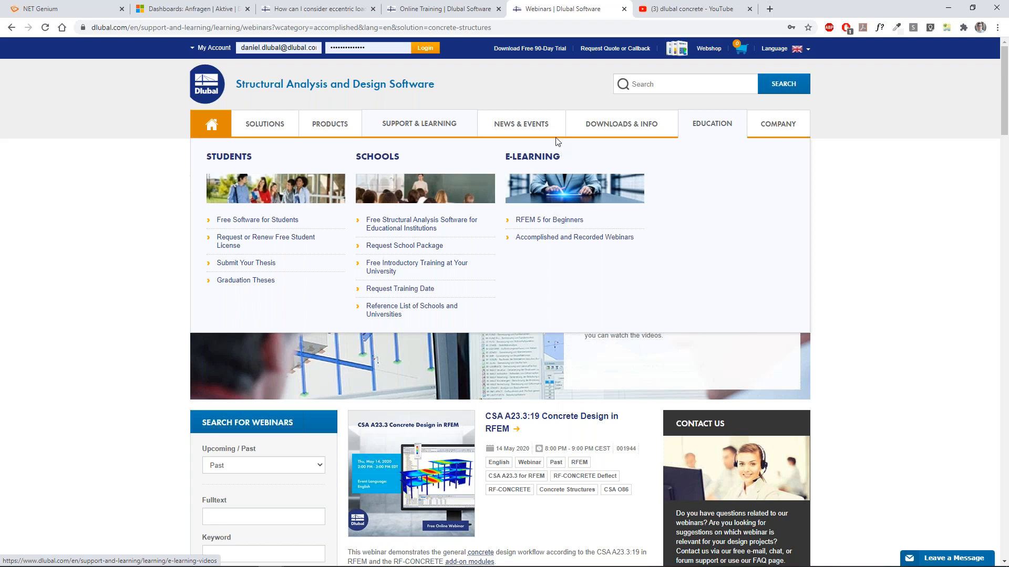
Step: Return to the Dlubal website and open the Models to Download page from the Downloads & Info section
{"action": "mouse_move", "coordinate": [526, 127]}
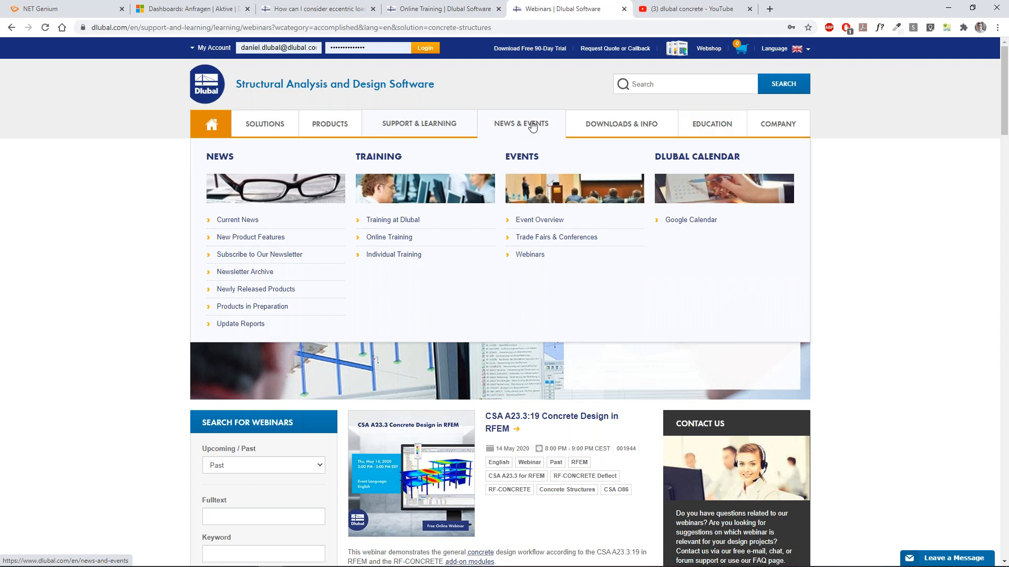
{"action": "mouse_move", "coordinate": [606, 129]}
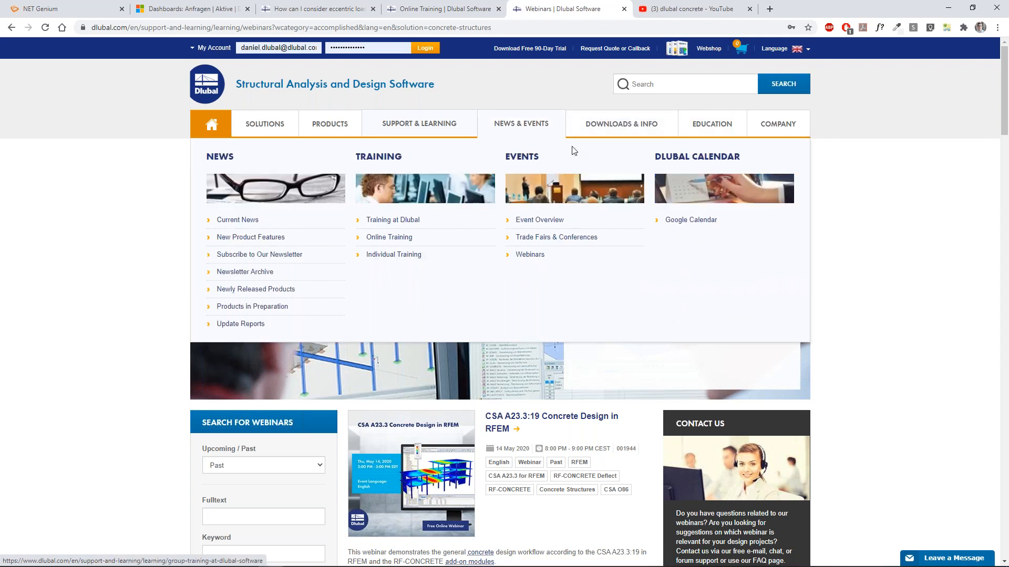
{"action": "left_click", "coordinate": [413, 221]}
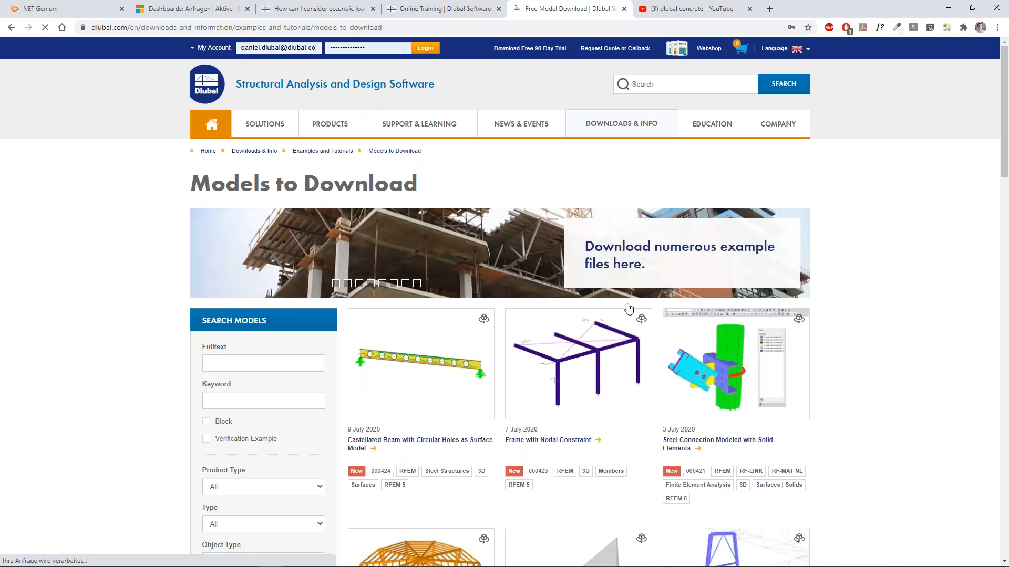
Step: Look through the downloadable example models, zooming in and out on the 3D preview of the Timber round hall
{"action": "scroll", "coordinate": [626, 310], "scroll_direction": "down", "scroll_amount": 5}
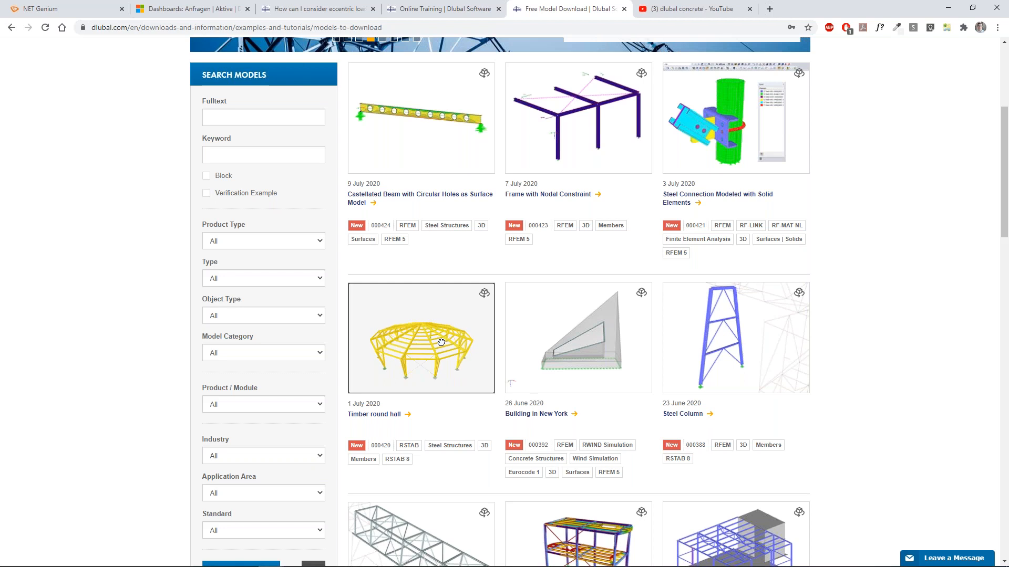
{"action": "scroll", "coordinate": [441, 343], "scroll_direction": "up", "scroll_amount": 5}
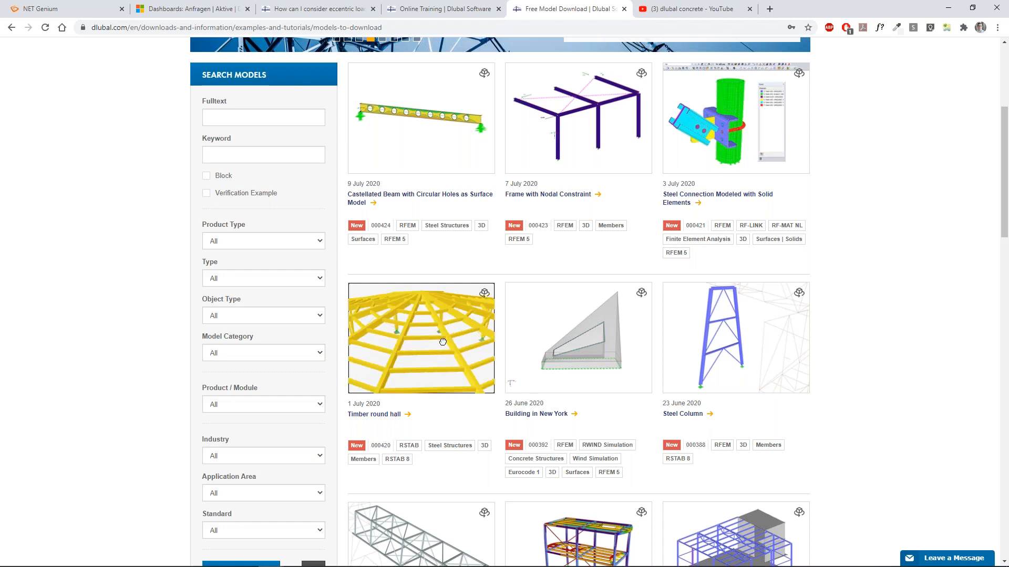
{"action": "scroll", "coordinate": [443, 342], "scroll_direction": "down", "scroll_amount": 8}
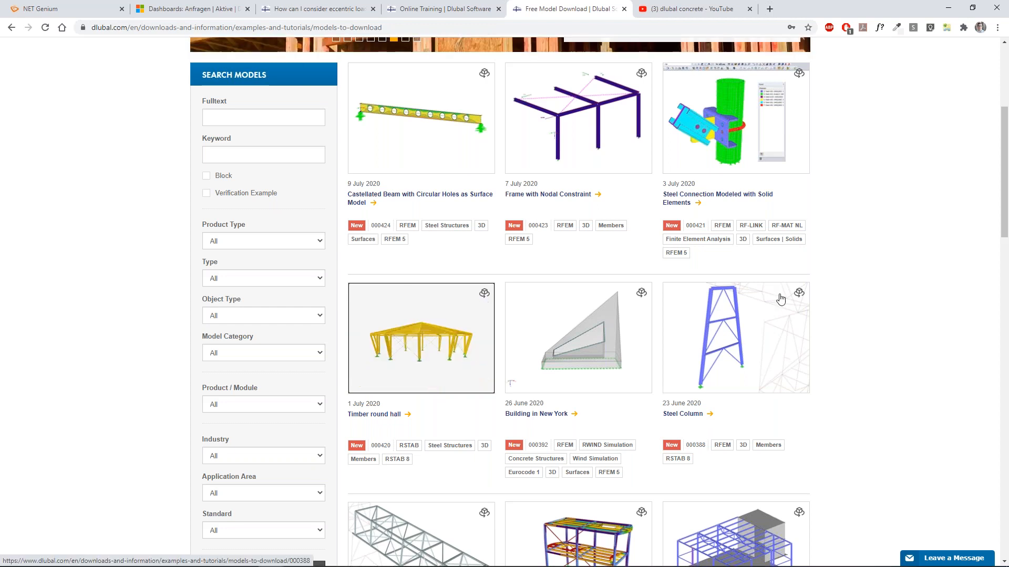
{"action": "scroll", "coordinate": [783, 294], "scroll_direction": "down", "scroll_amount": 5}
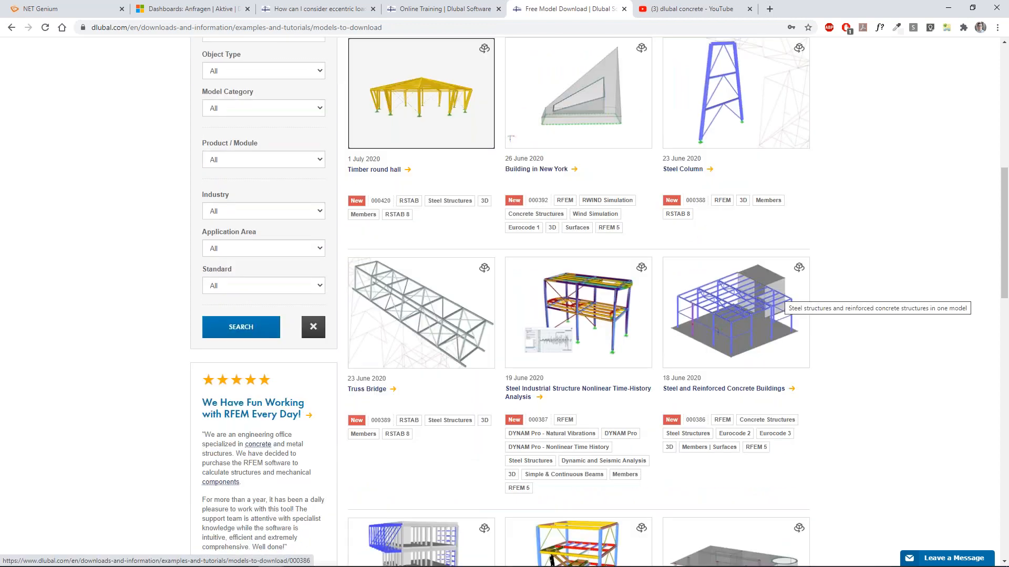
{"action": "scroll", "coordinate": [860, 323], "scroll_direction": "down", "scroll_amount": 9}
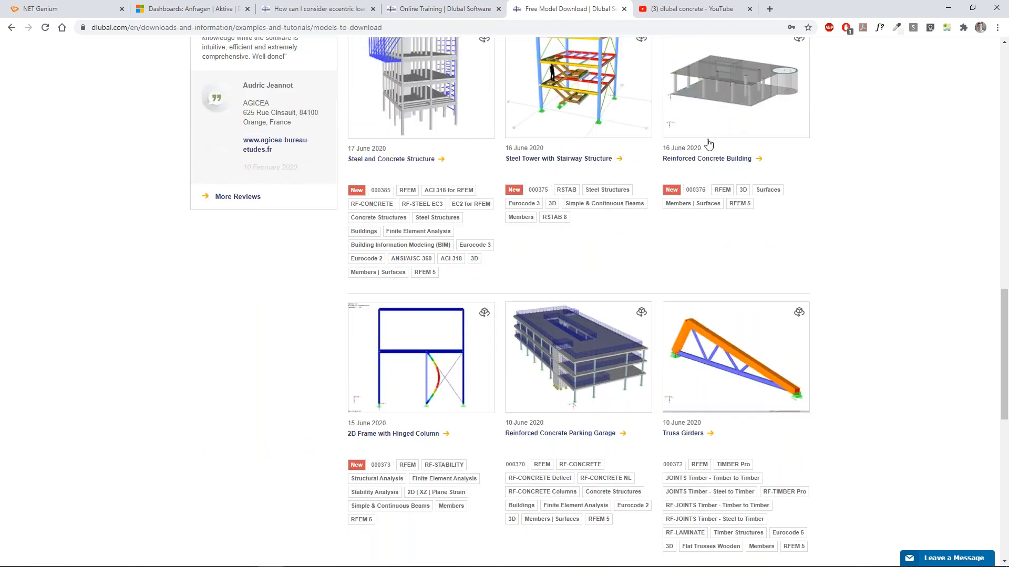
{"action": "scroll", "coordinate": [709, 144], "scroll_direction": "down", "scroll_amount": 3}
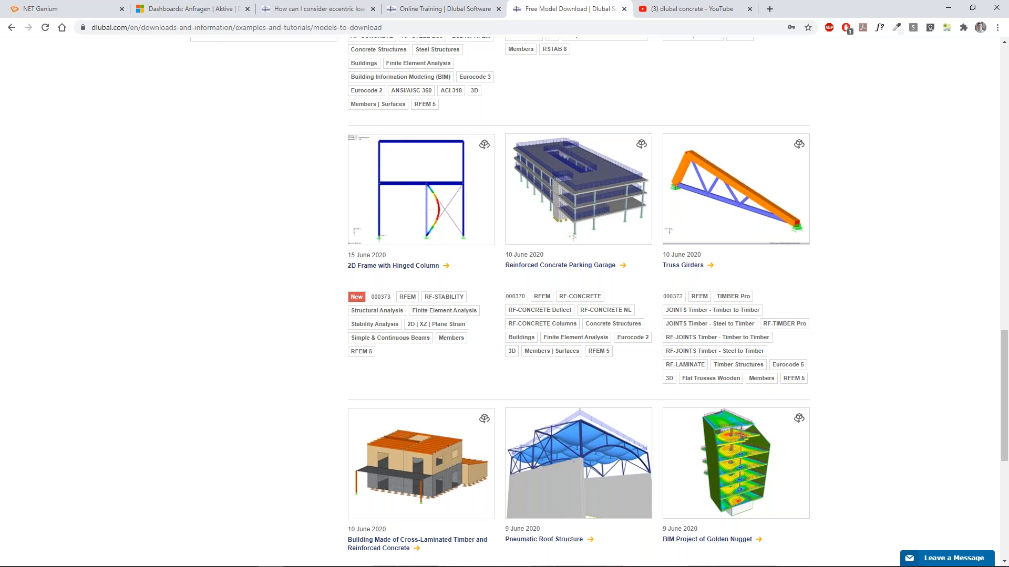
{"action": "scroll", "coordinate": [951, 206], "scroll_direction": "down", "scroll_amount": 2}
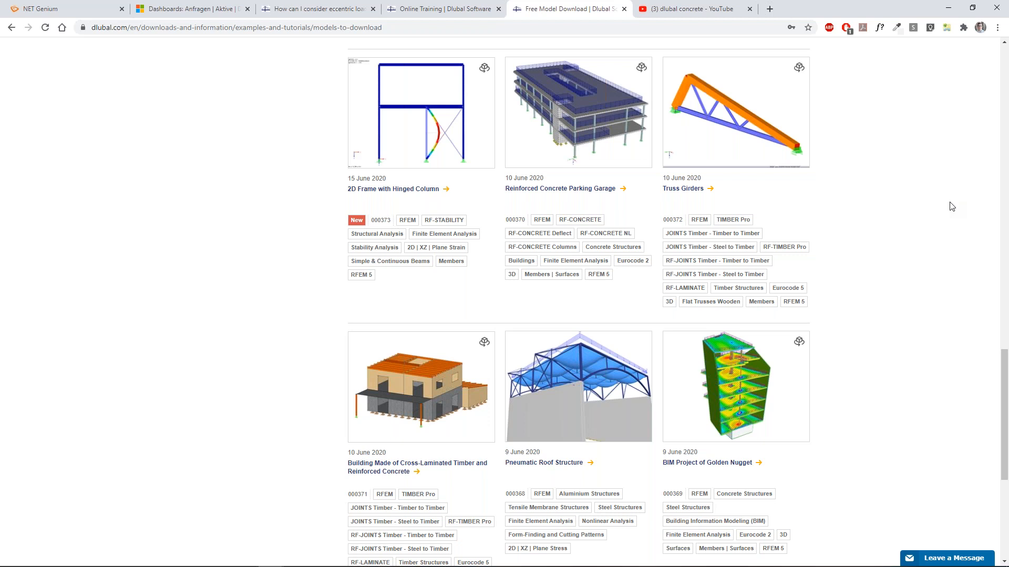
{"action": "scroll", "coordinate": [952, 207], "scroll_direction": "up", "scroll_amount": 20}
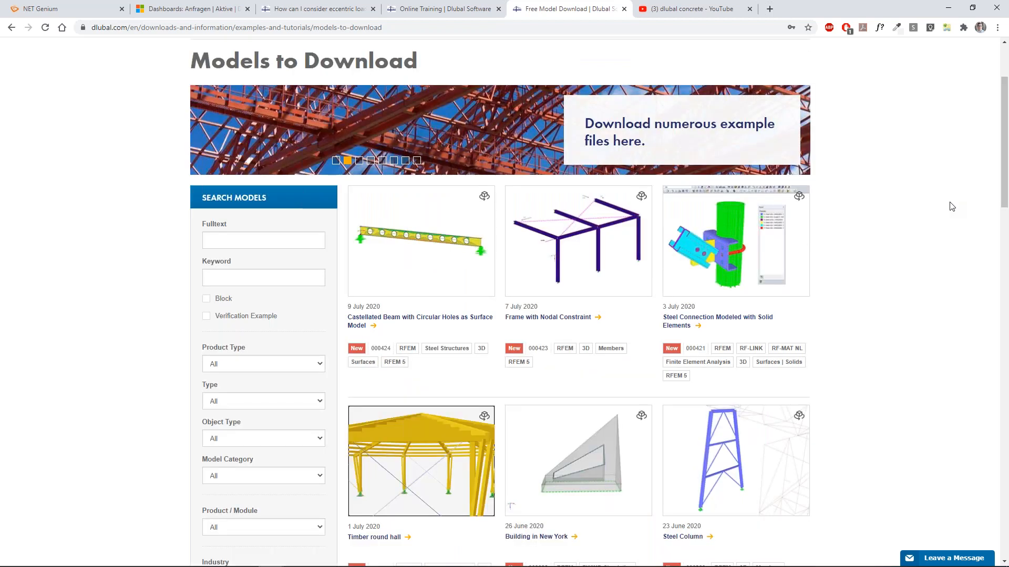